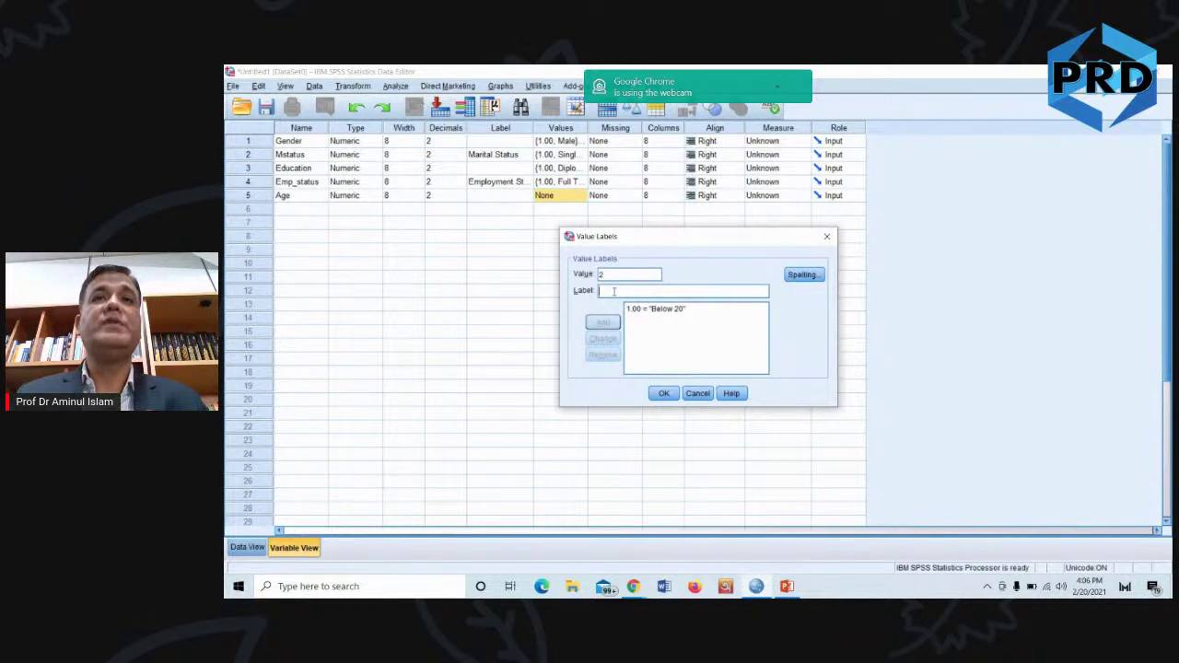
Add the Age value labels 2 = "21-30" and 3 = "31-40"
{"action": "type", "text": "21-"}
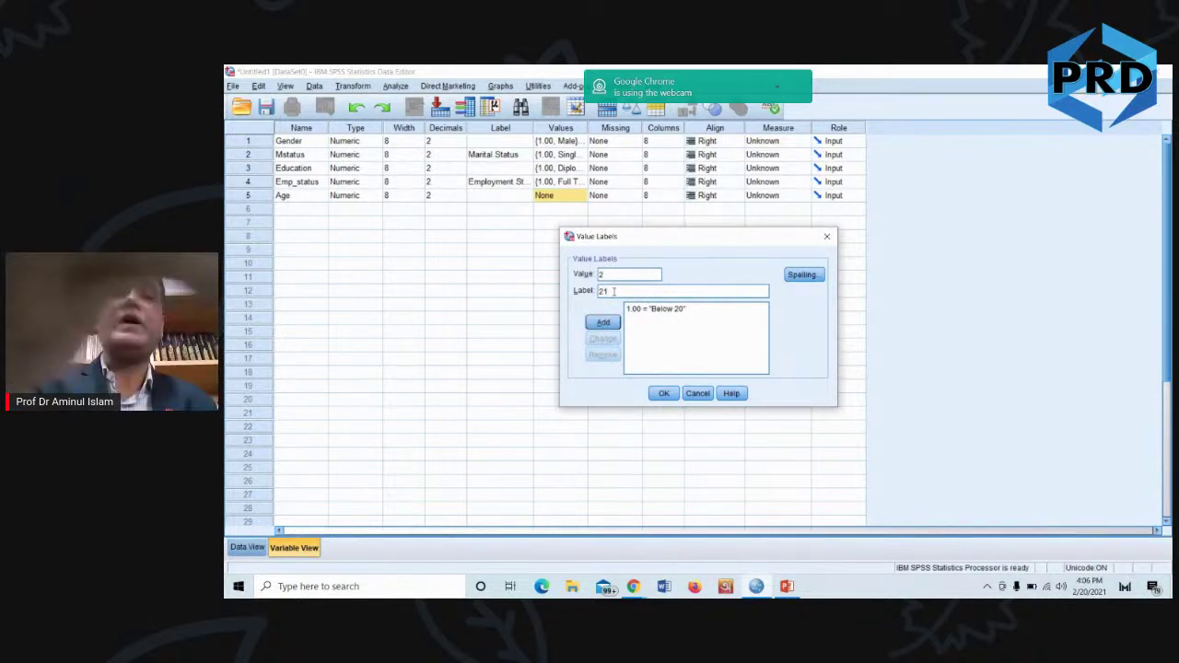
{"action": "type", "text": "30"}
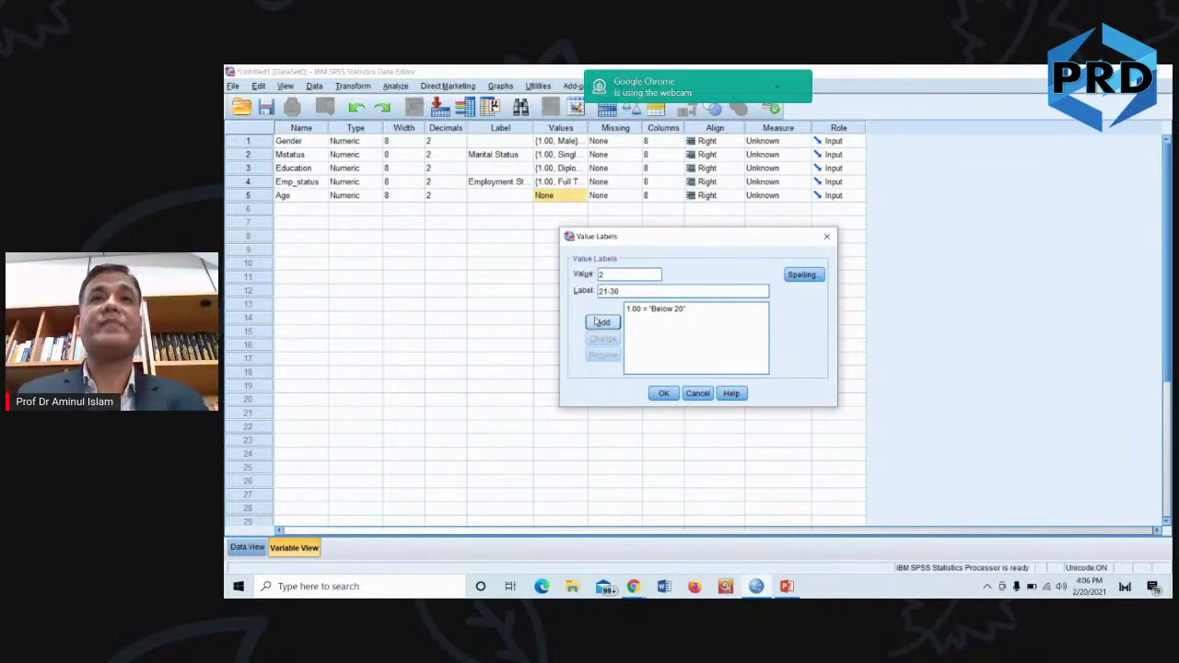
{"action": "left_click", "coordinate": [603, 323]}
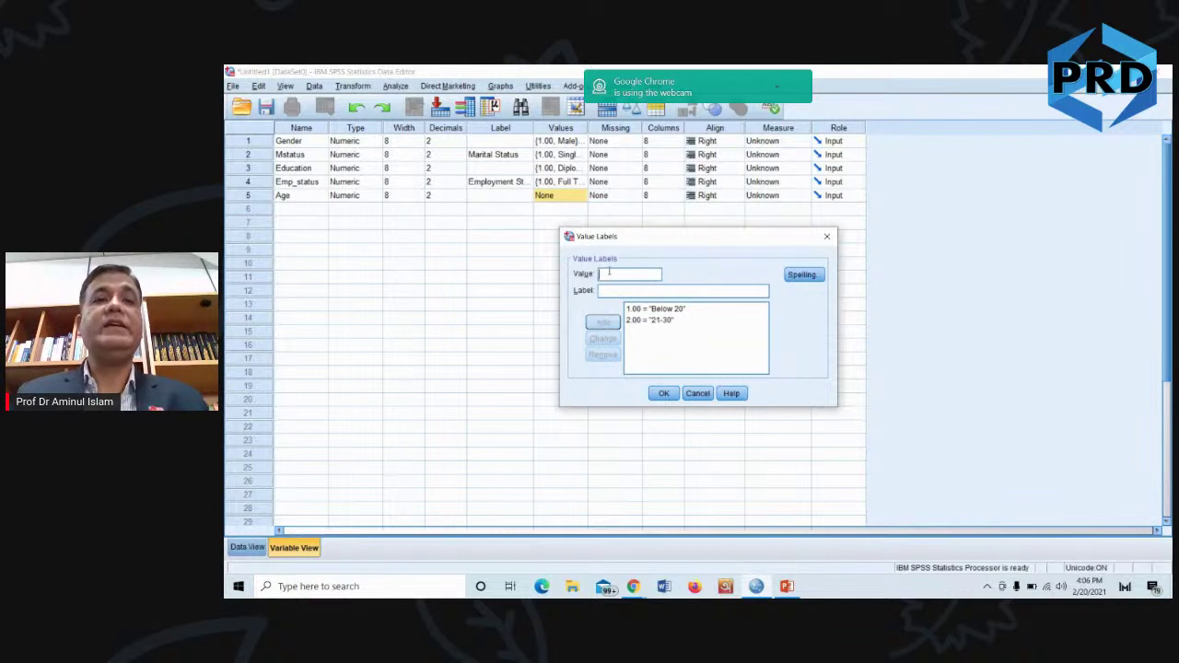
{"action": "type", "text": "31"}
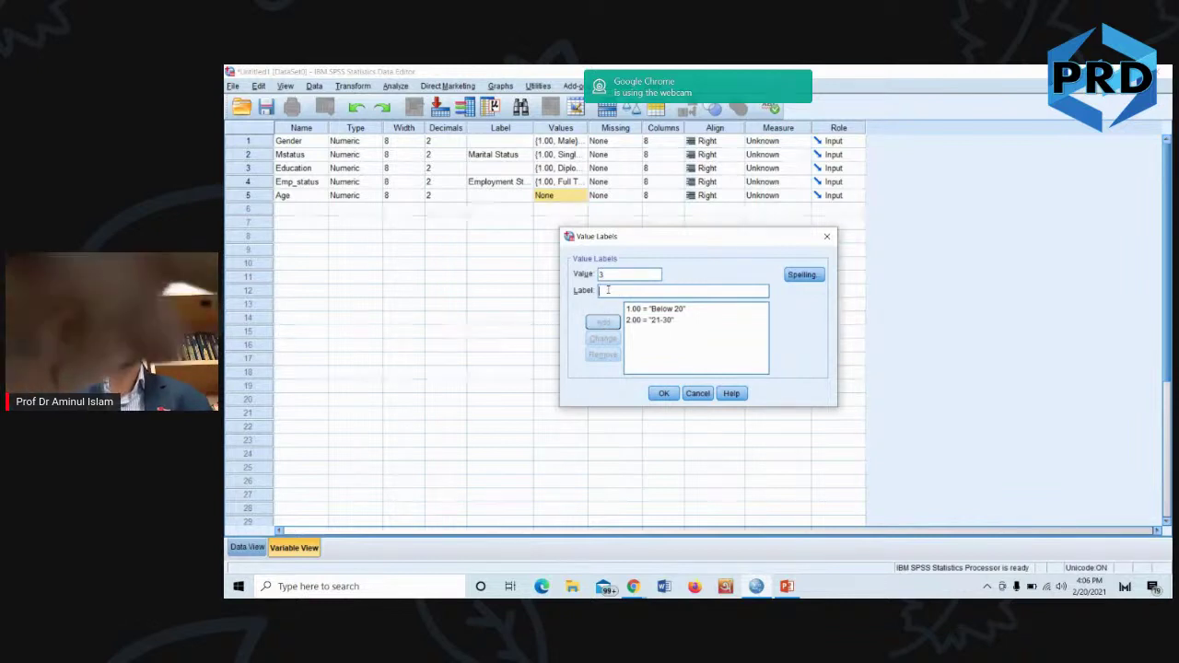
{"action": "type", "text": "-40"}
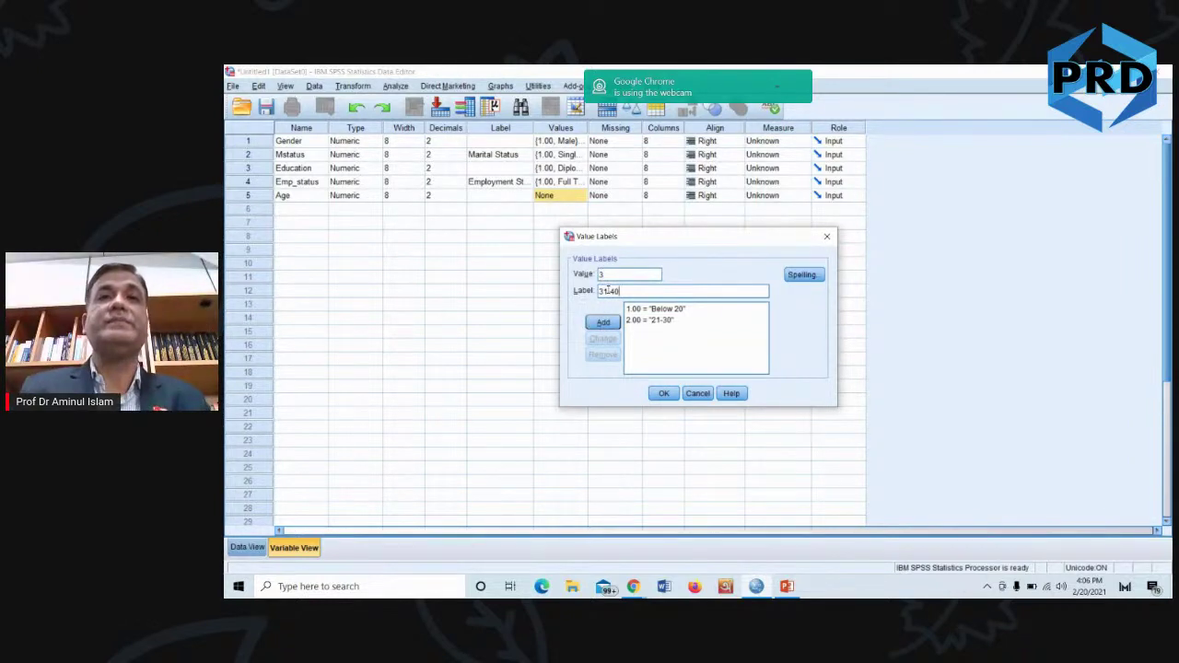
{"action": "left_click", "coordinate": [603, 322]}
Add the Age value labels 4 = "41-50" and 5 = "Above 50", and apply the label set
{"action": "type", "text": "4"}
{"action": "left_click", "coordinate": [492, 282]}
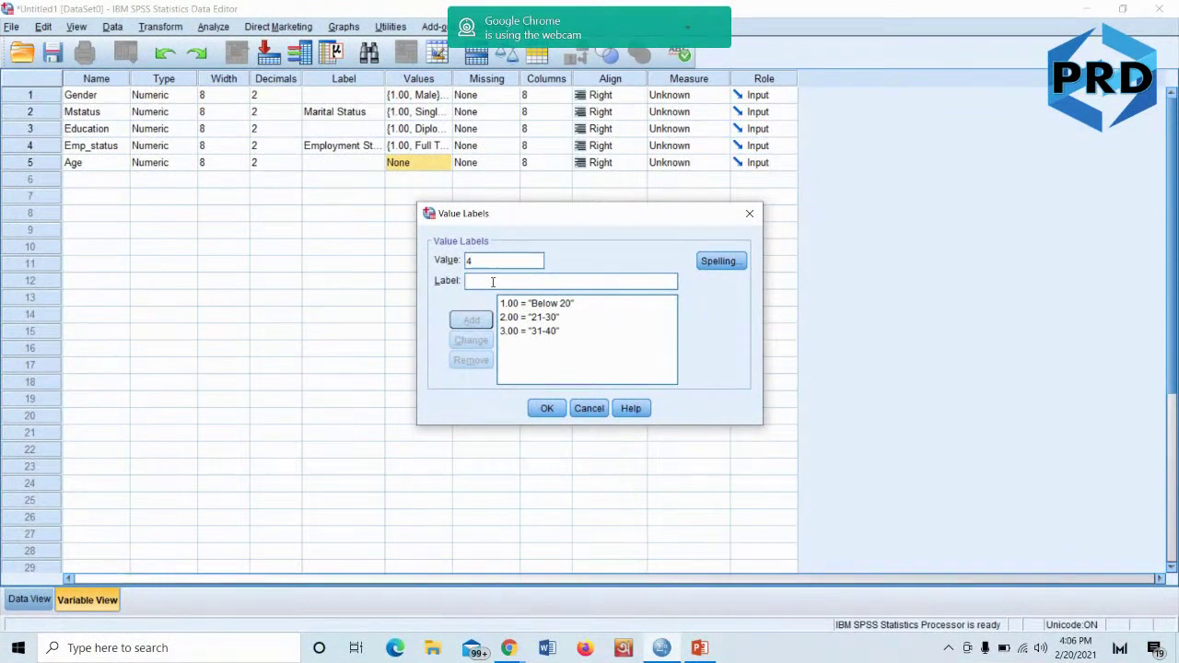
{"action": "type", "text": "41-50"}
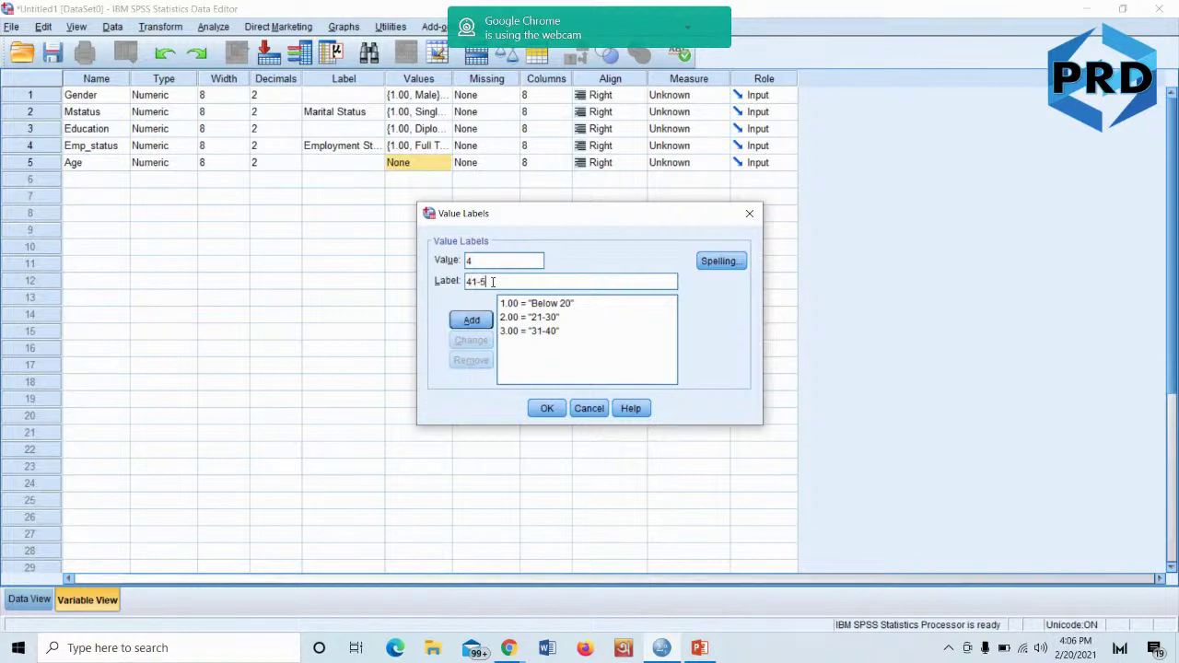
{"action": "left_click", "coordinate": [478, 322]}
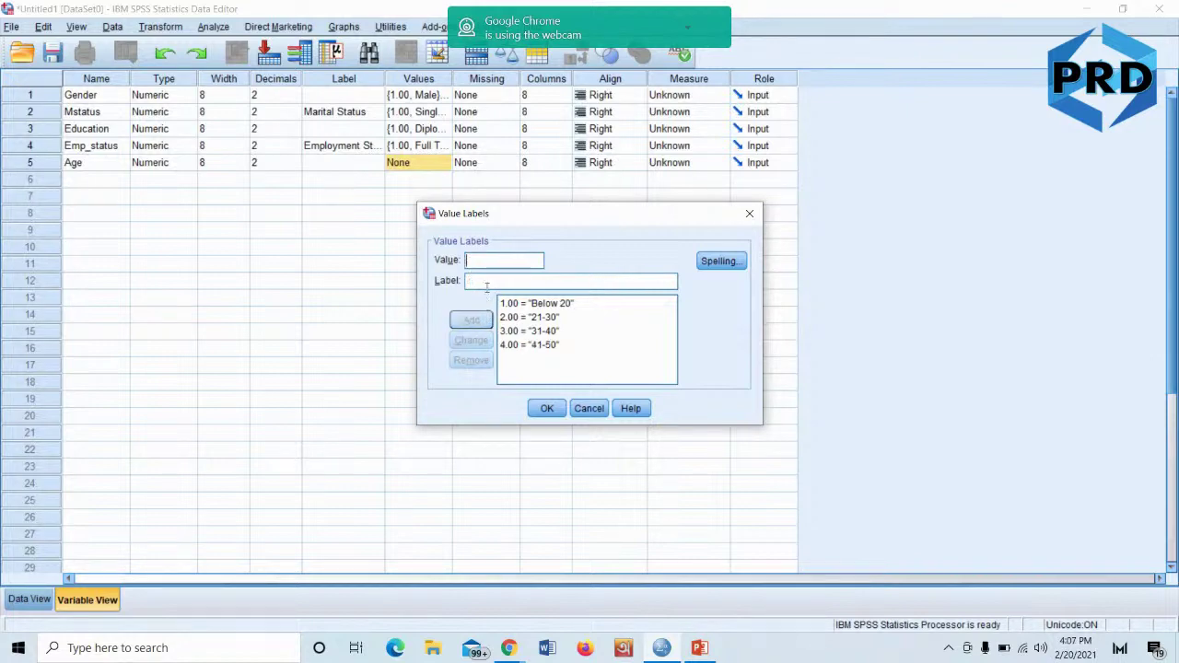
{"action": "type", "text": "5"}
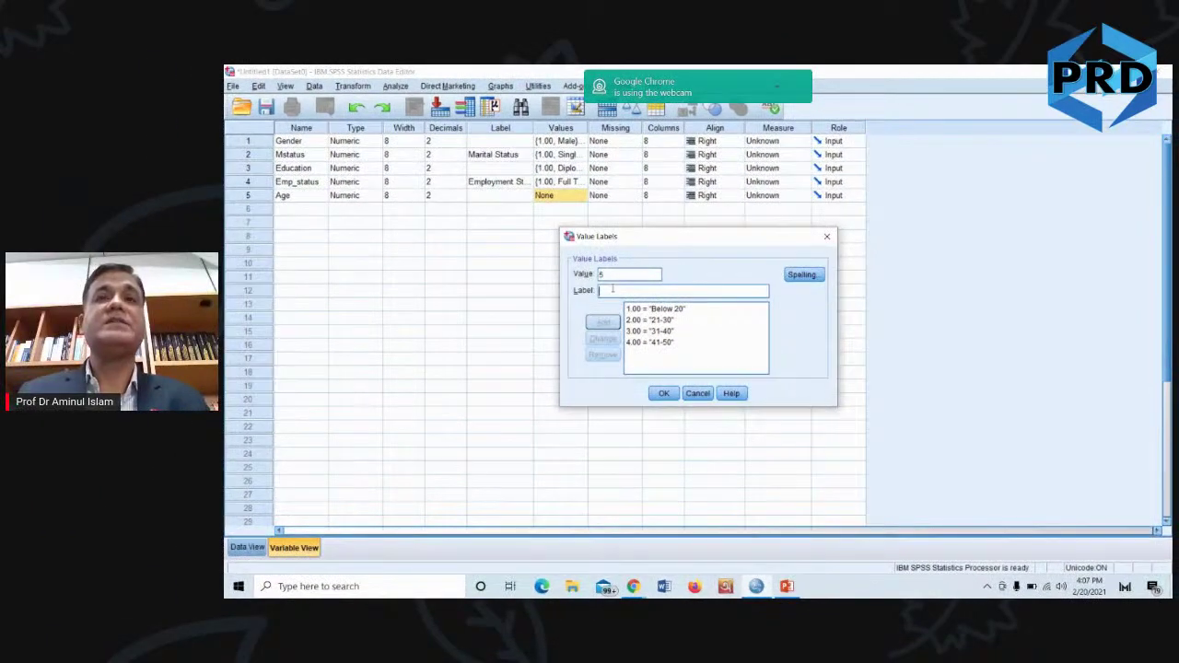
{"action": "type", "text": "5"}
{"action": "type", "text": "bove 50"}
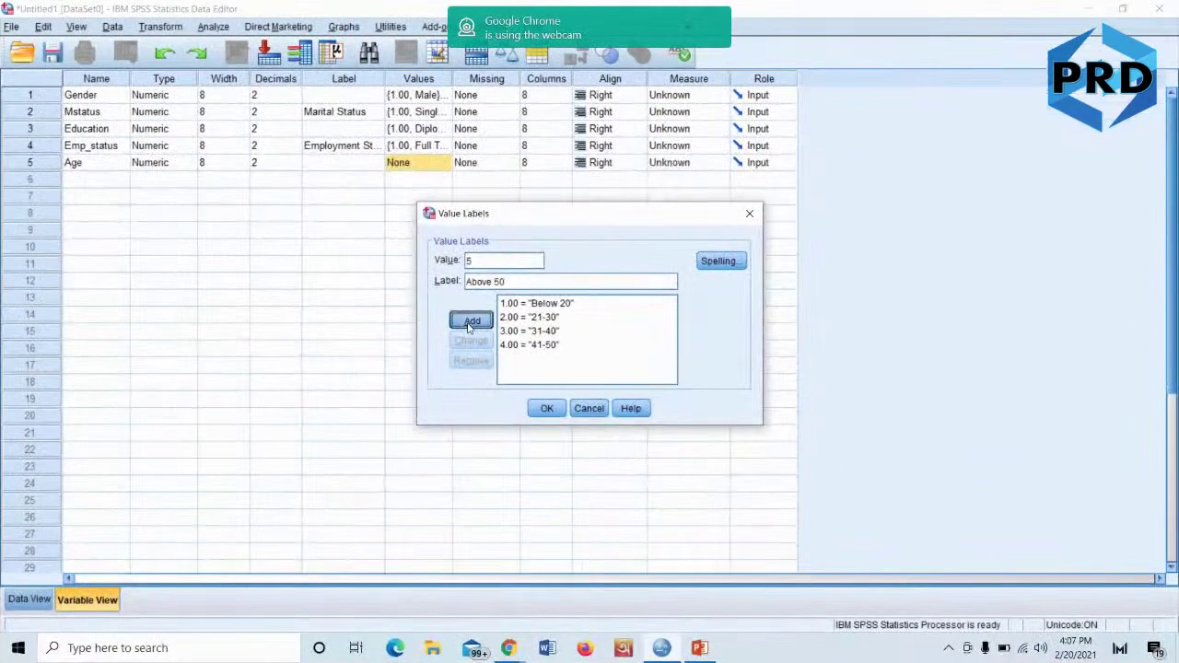
{"action": "left_click", "coordinate": [601, 324]}
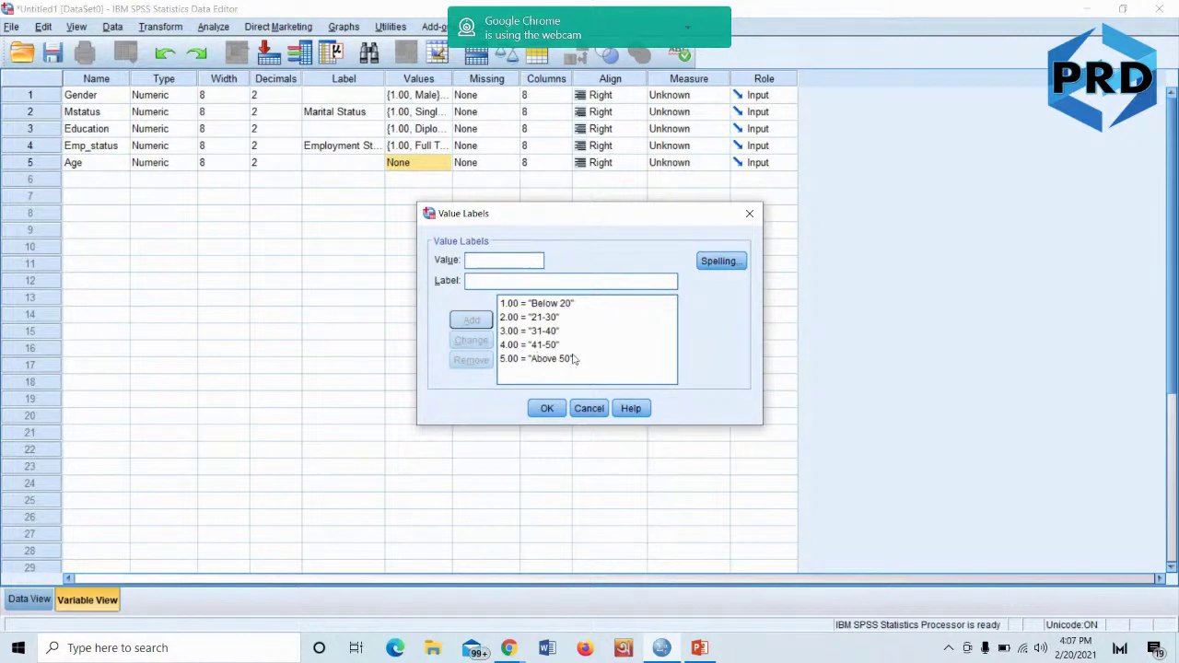
{"action": "left_click", "coordinate": [547, 410]}
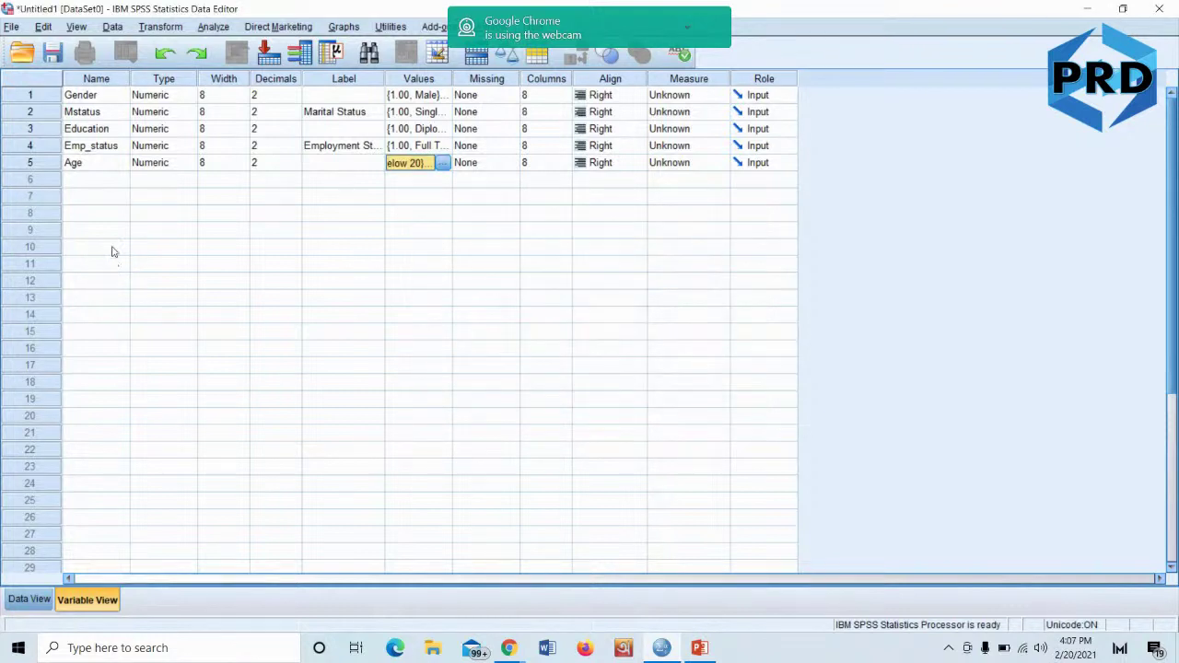
Add a sixth variable named Age1 and leave it without value labels
{"action": "left_click", "coordinate": [99, 182]}
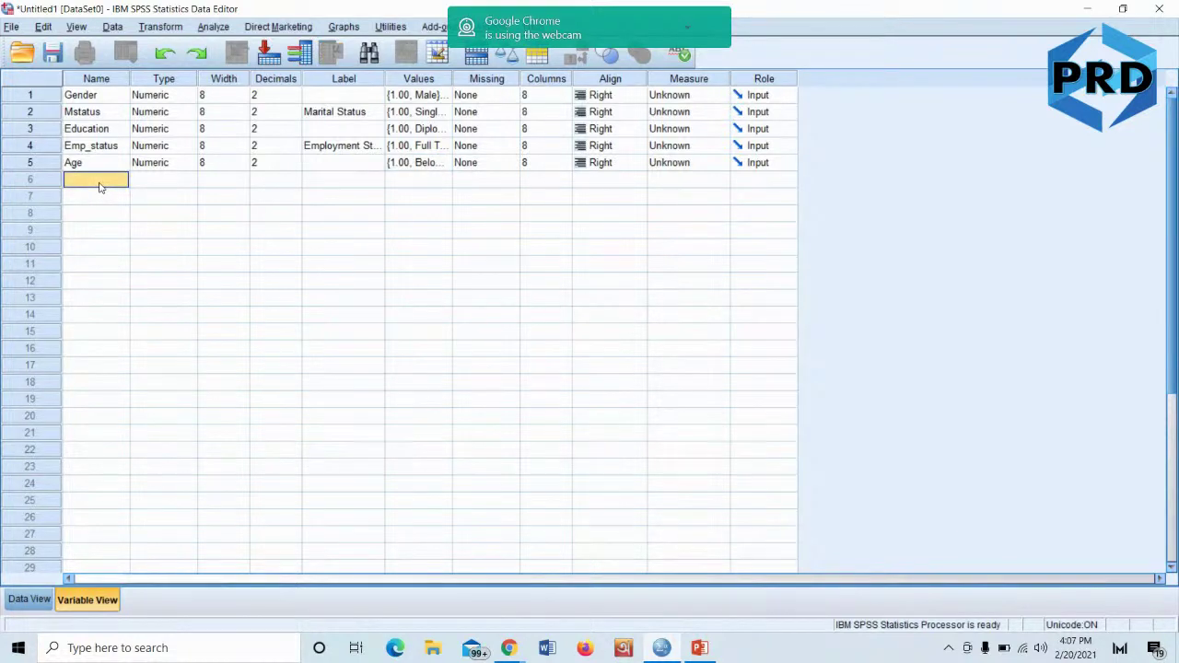
{"action": "type", "text": "Age1"}
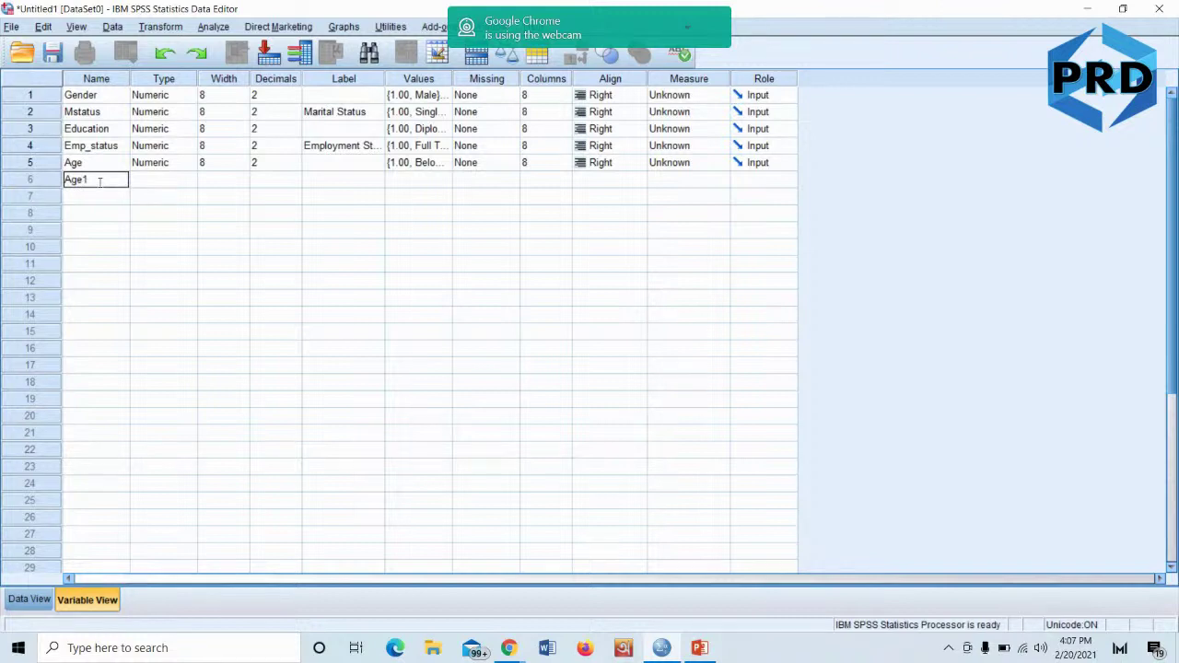
{"action": "left_click", "coordinate": [426, 180]}
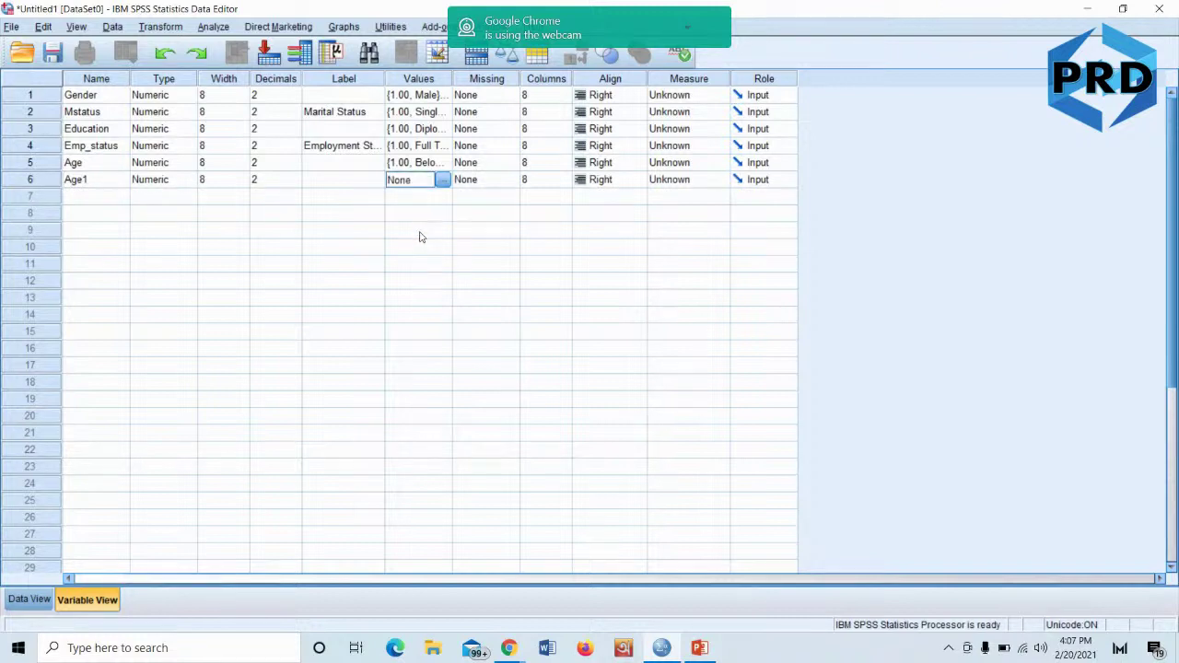
{"action": "left_click", "coordinate": [425, 217]}
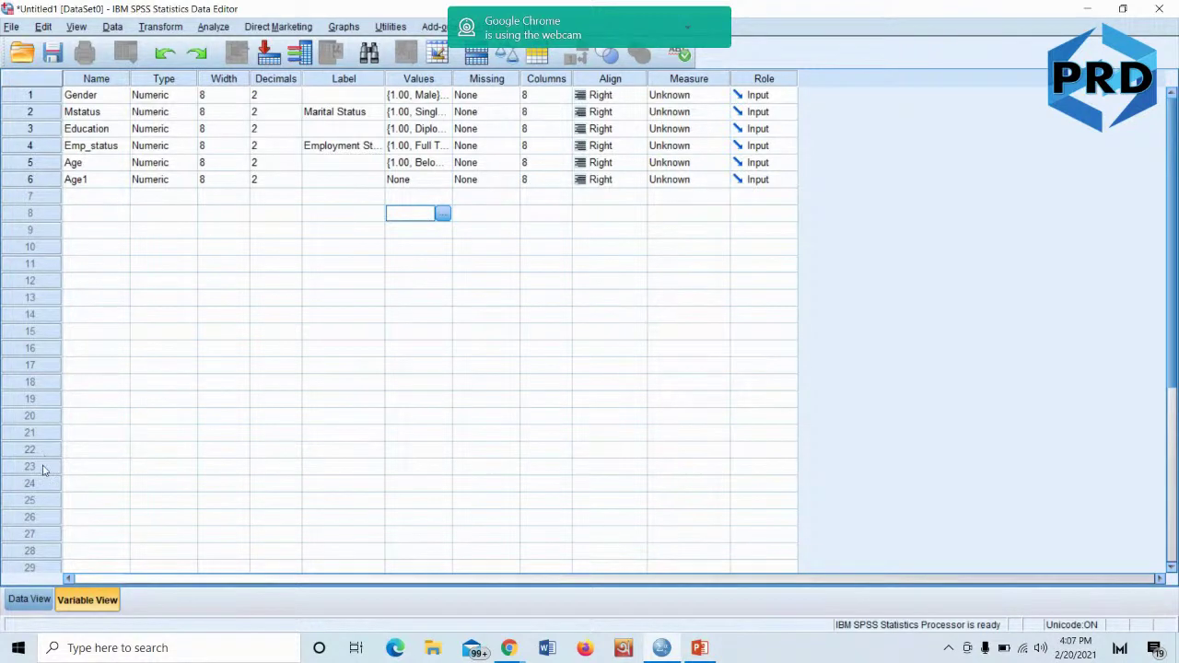
Switch to the data sheet and enter Gender 1, Mstatus 2 and Education 3 for the first case
{"action": "left_click", "coordinate": [30, 600]}
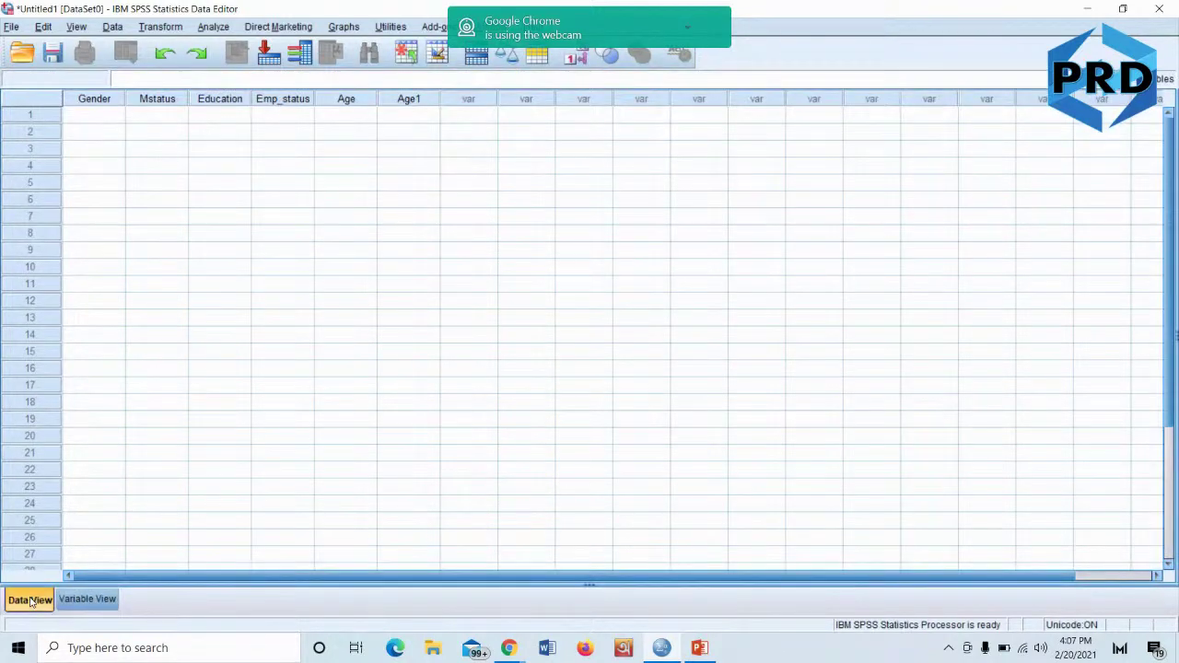
{"action": "left_click", "coordinate": [99, 118]}
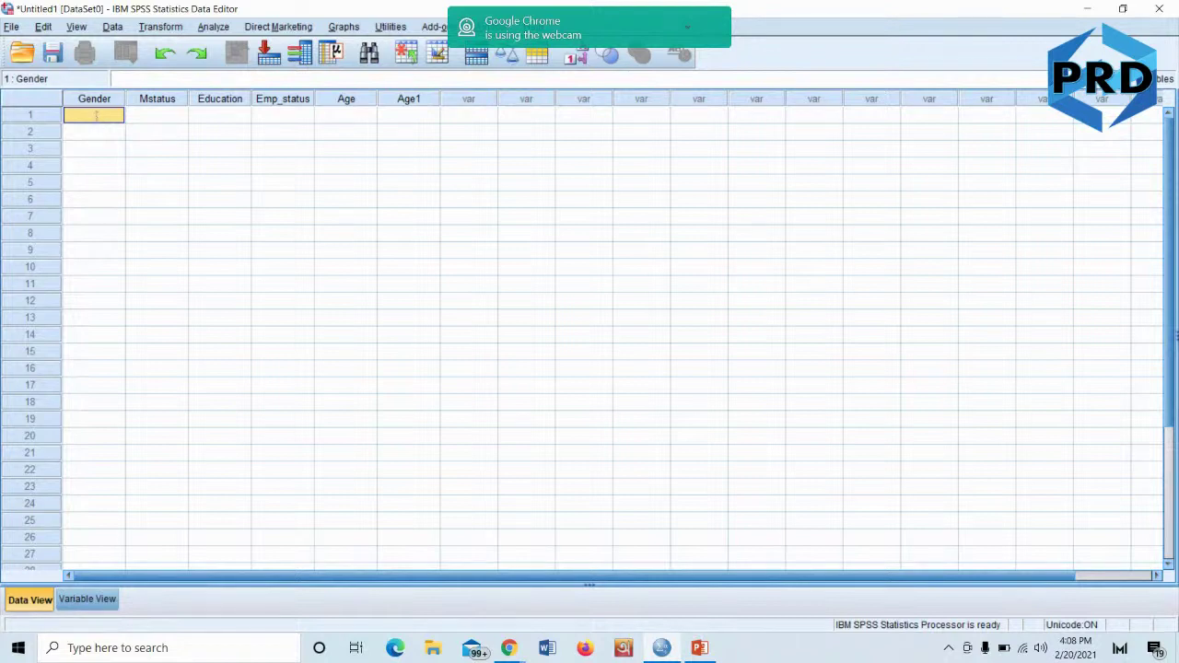
{"action": "type", "text": "1"}
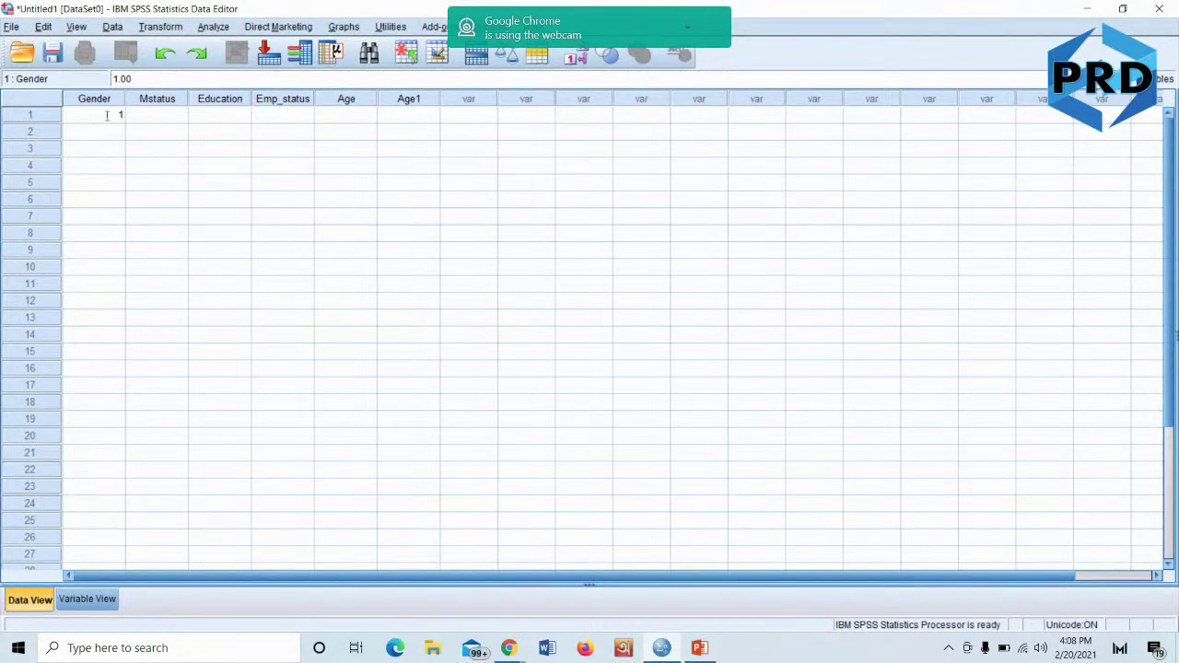
{"action": "left_click", "coordinate": [155, 123]}
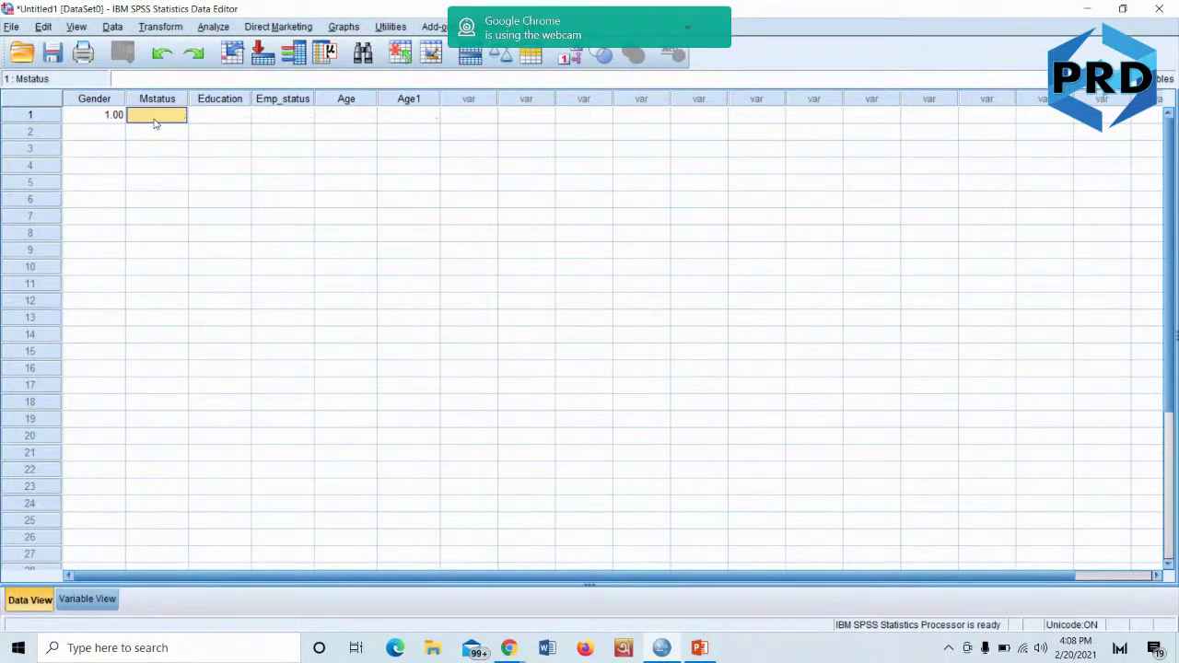
{"action": "type", "text": "2"}
{"action": "left_click", "coordinate": [234, 120]}
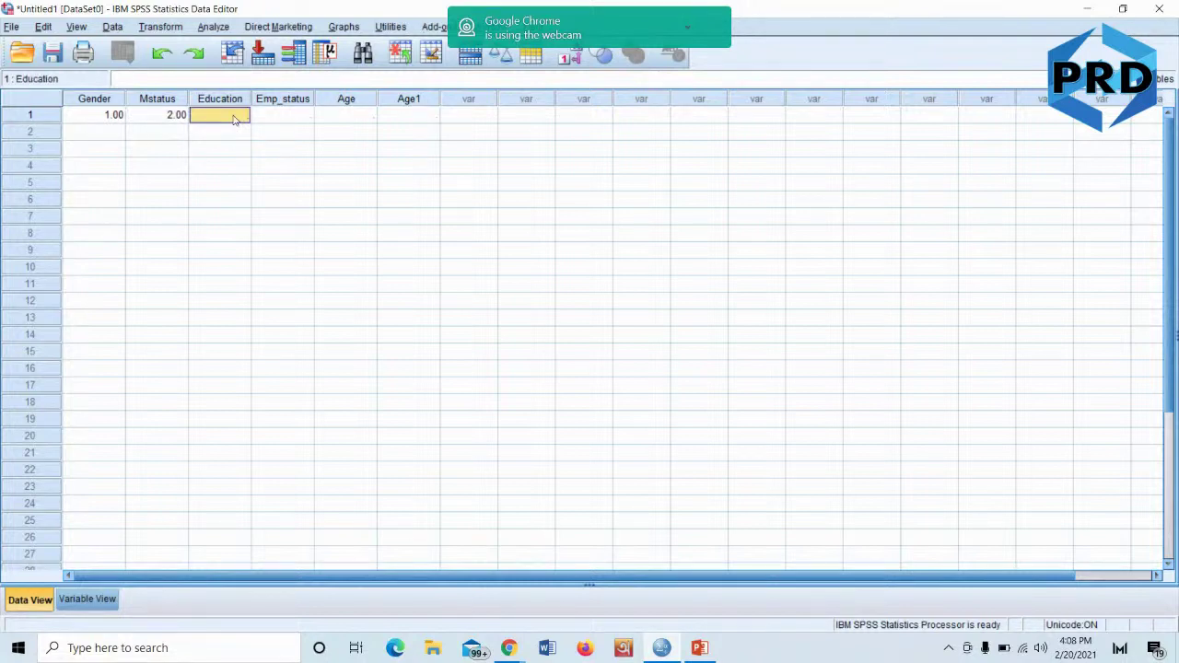
{"action": "type", "text": "3"}
Complete the first case with Emp_status 2, Age 3 and Age1 51
{"action": "left_click", "coordinate": [291, 122]}
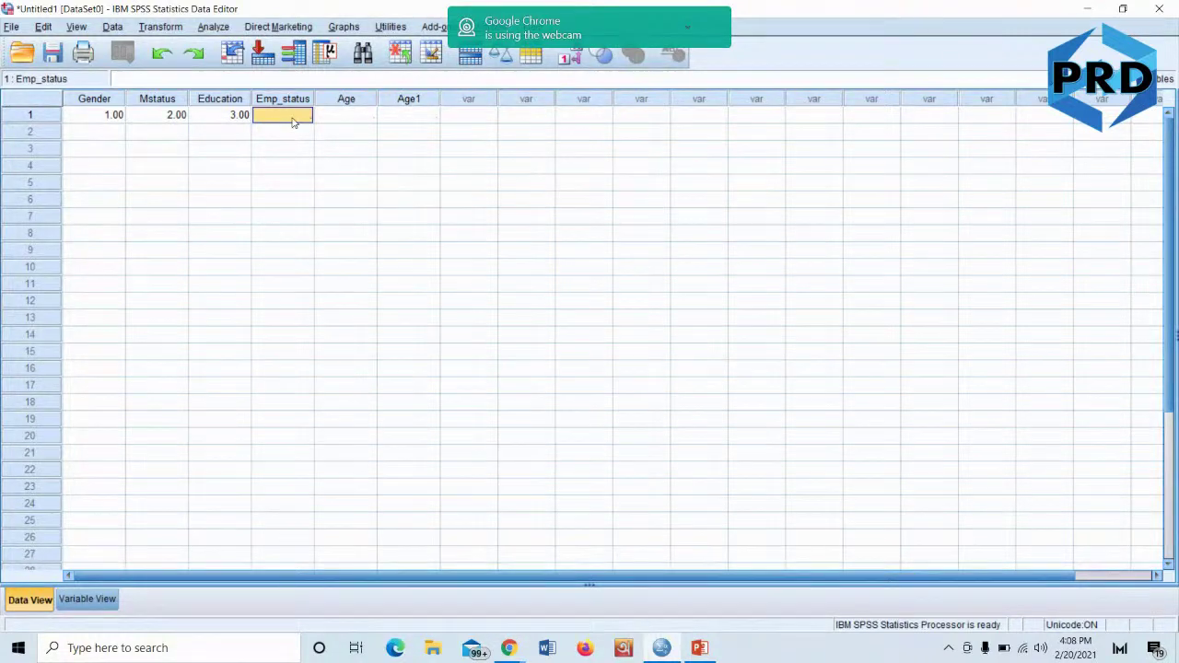
{"action": "type", "text": "2"}
{"action": "left_click", "coordinate": [365, 120]}
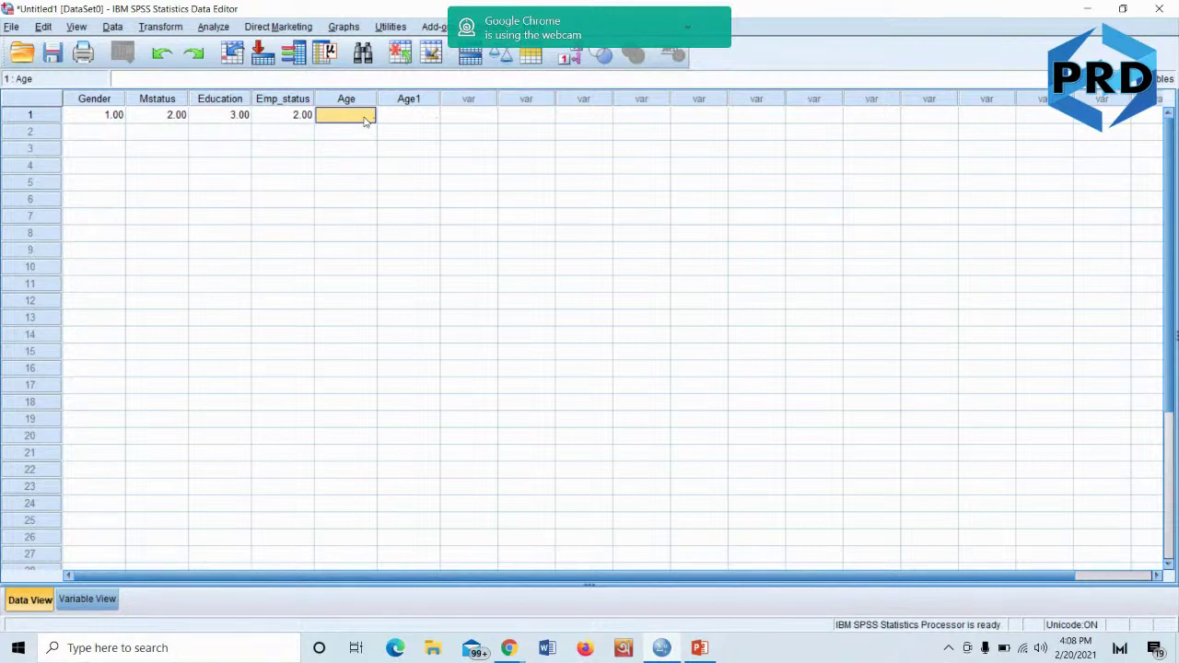
{"action": "type", "text": "3"}
{"action": "left_click", "coordinate": [427, 116]}
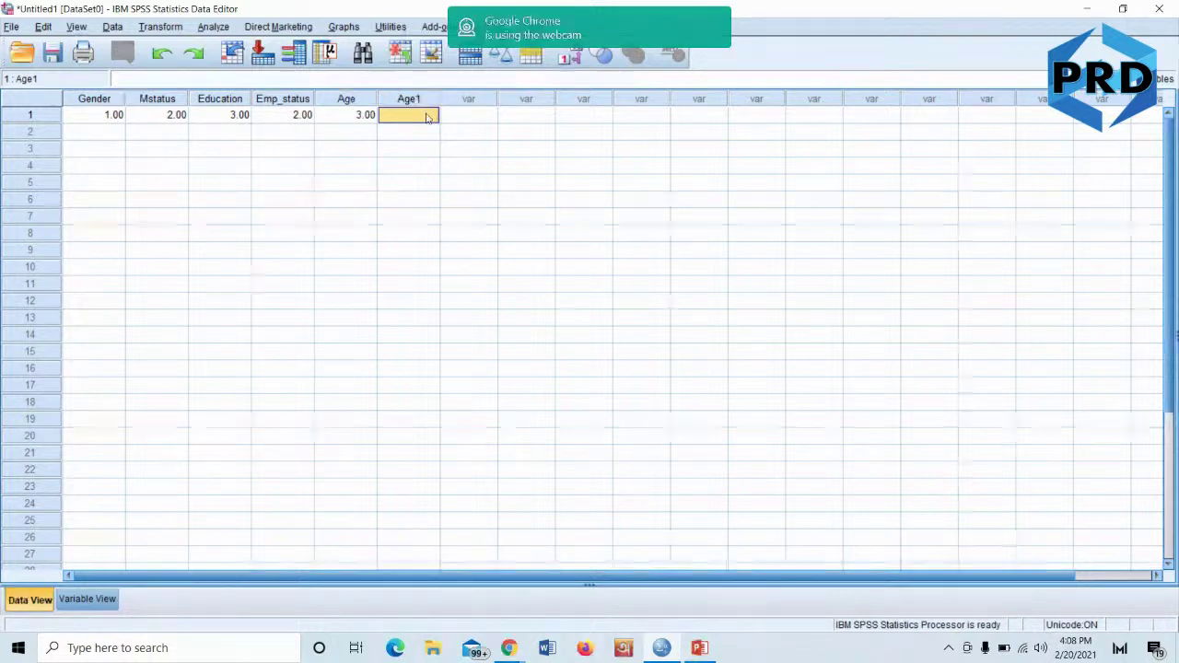
{"action": "type", "text": "51"}
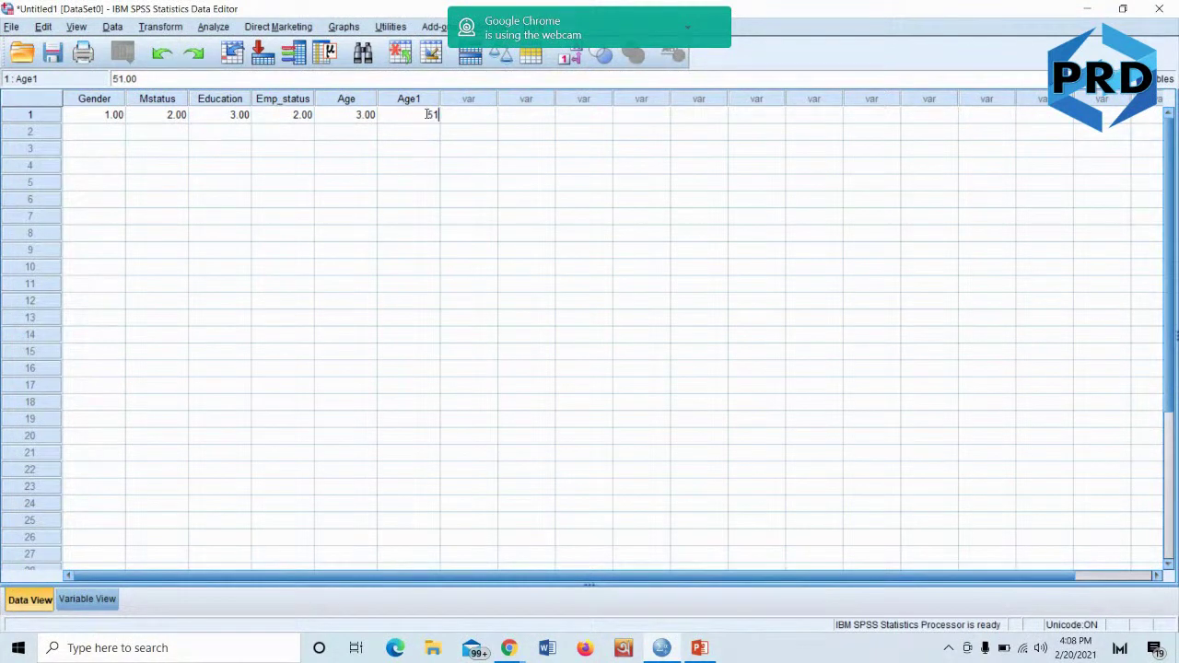
{"action": "left_click", "coordinate": [415, 136]}
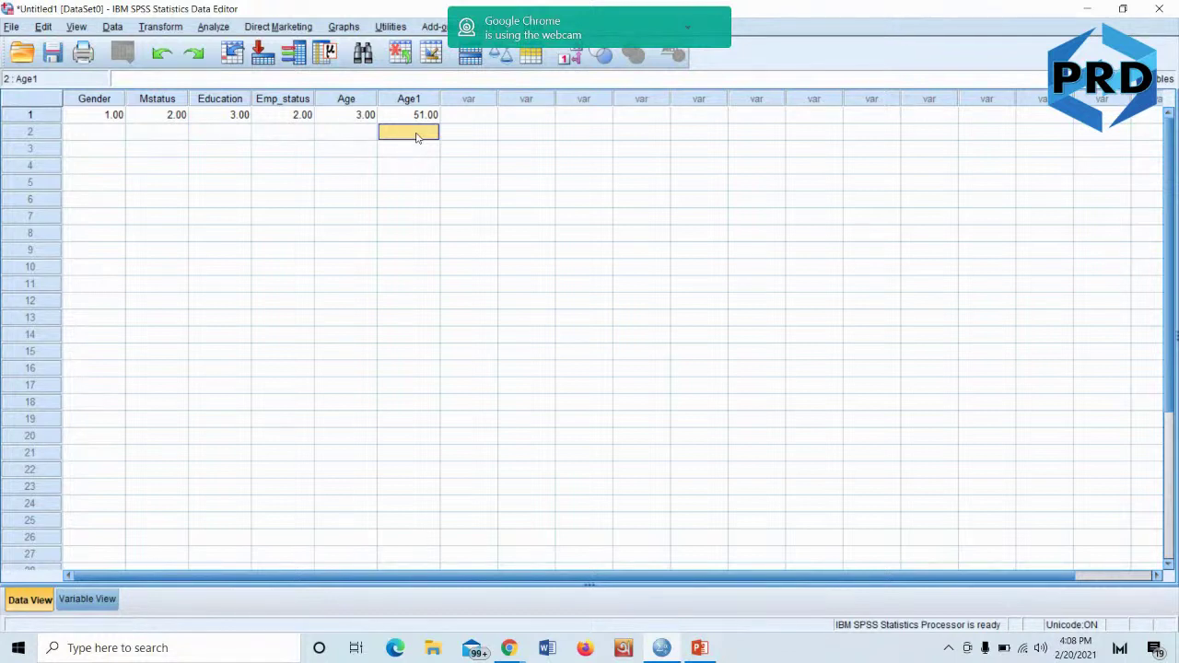
Enter the second case with Gender 2, Mstatus 1, Education 1, Emp_status 1 and Age 1
{"action": "left_click", "coordinate": [92, 133]}
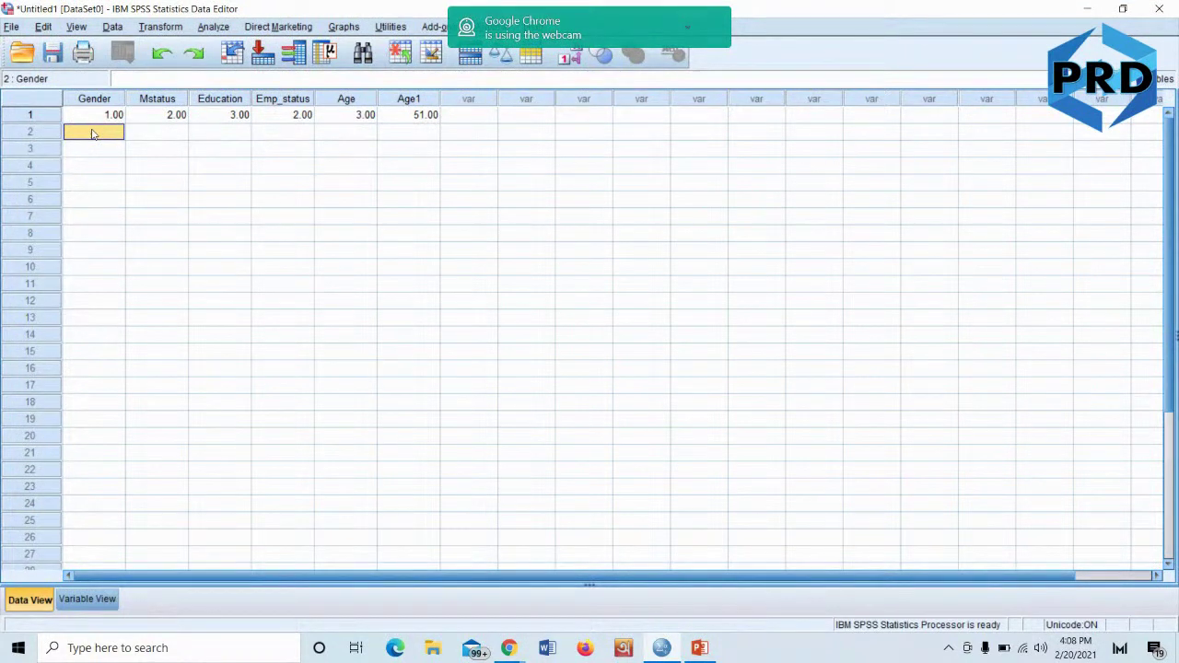
{"action": "type", "text": "2"}
{"action": "left_click", "coordinate": [166, 135]}
{"action": "type", "text": "1"}
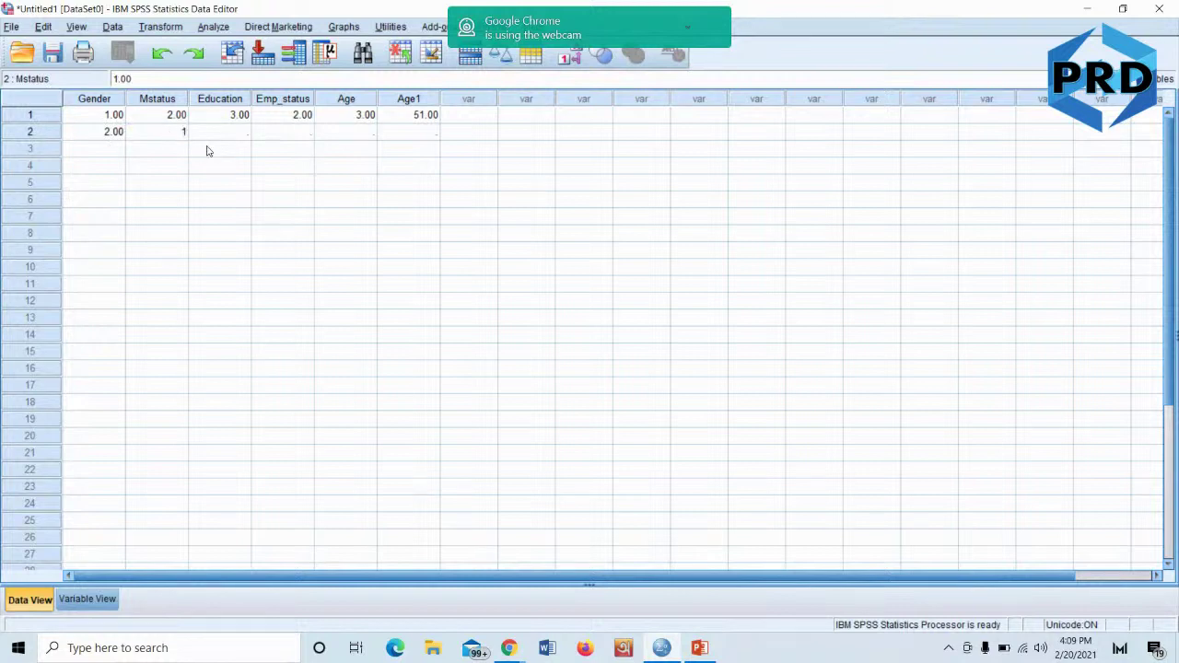
{"action": "left_click", "coordinate": [230, 135]}
{"action": "type", "text": "1"}
{"action": "left_click", "coordinate": [293, 132]}
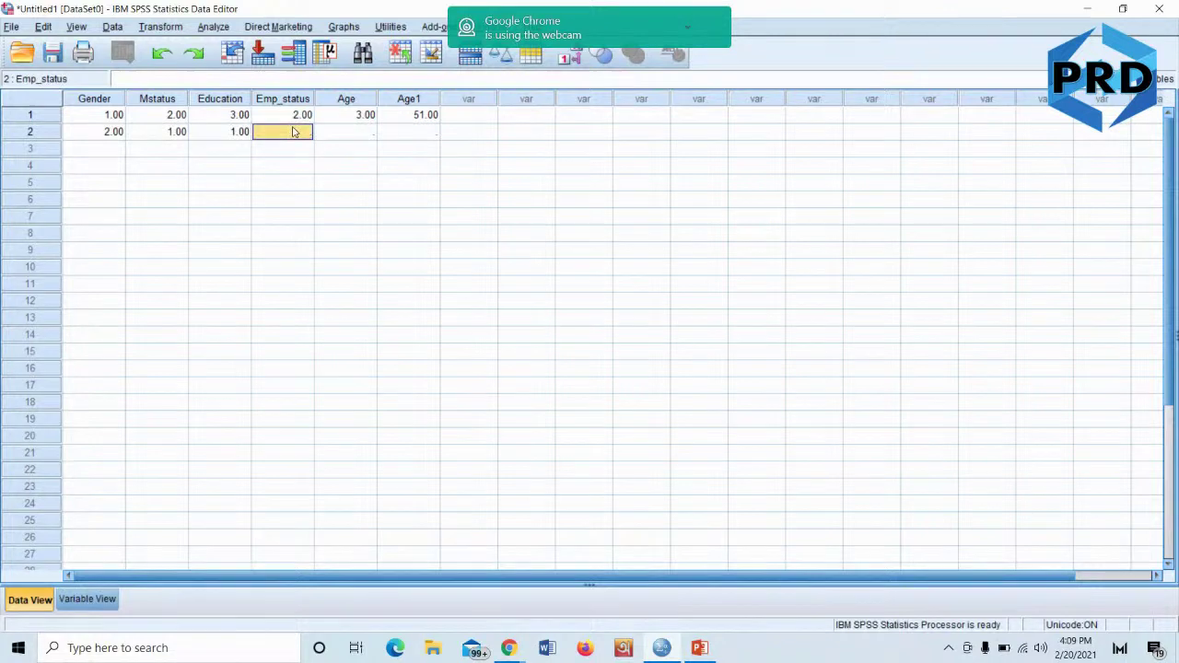
{"action": "type", "text": "1"}
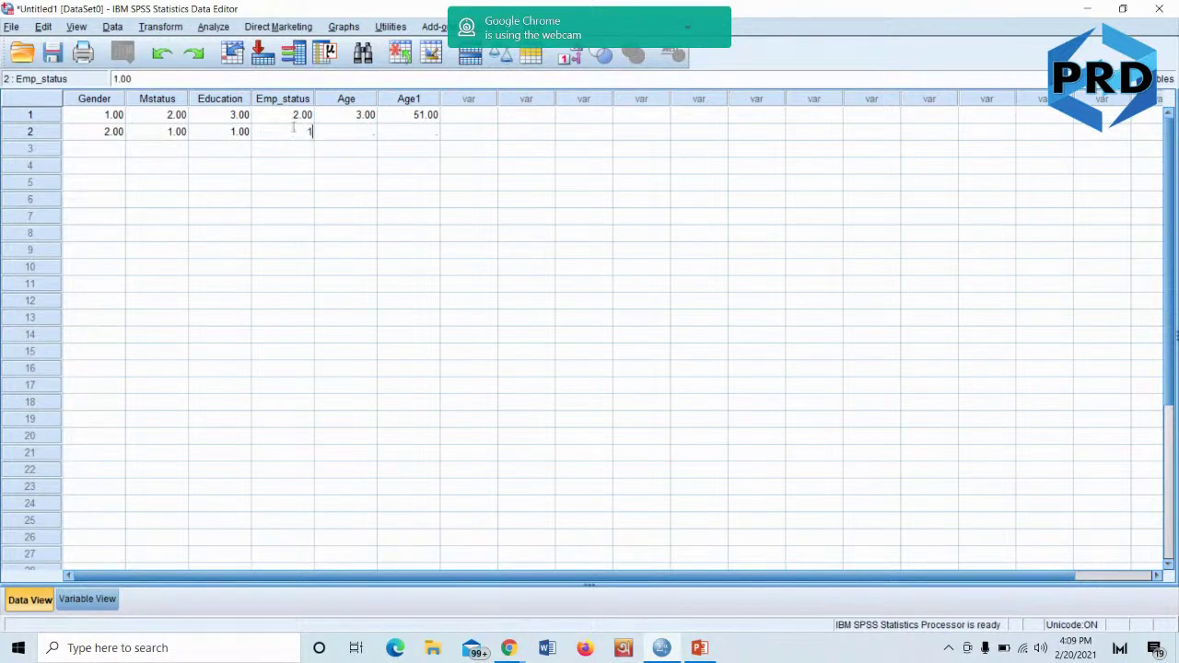
{"action": "left_click", "coordinate": [355, 136]}
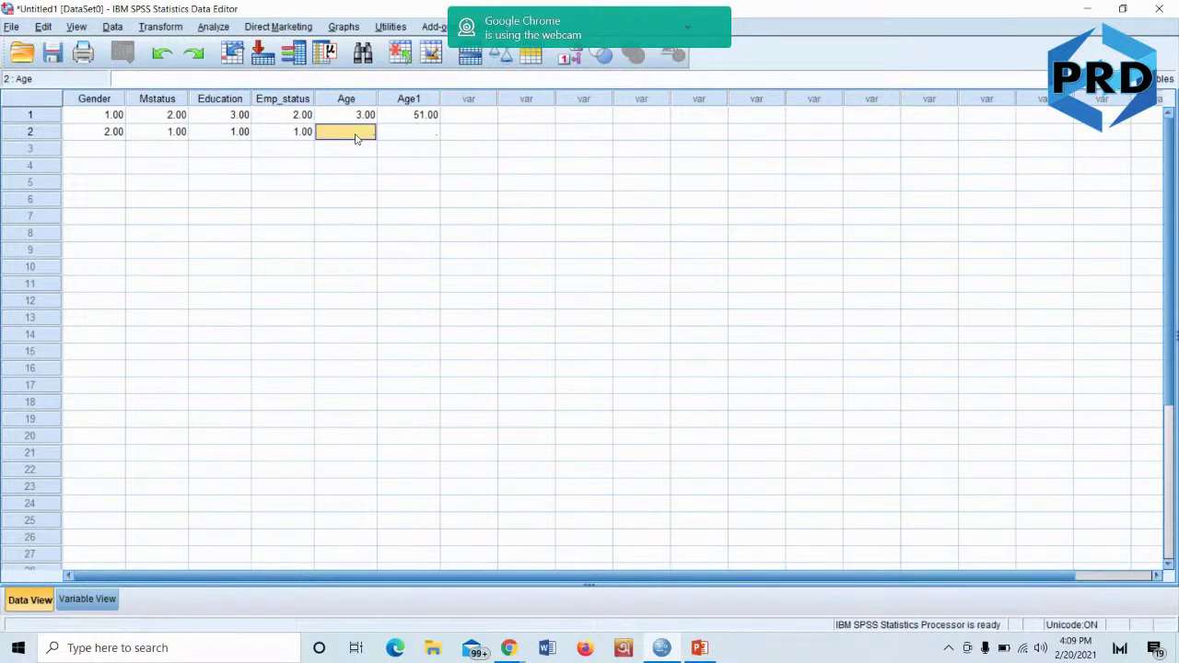
{"action": "type", "text": "1"}
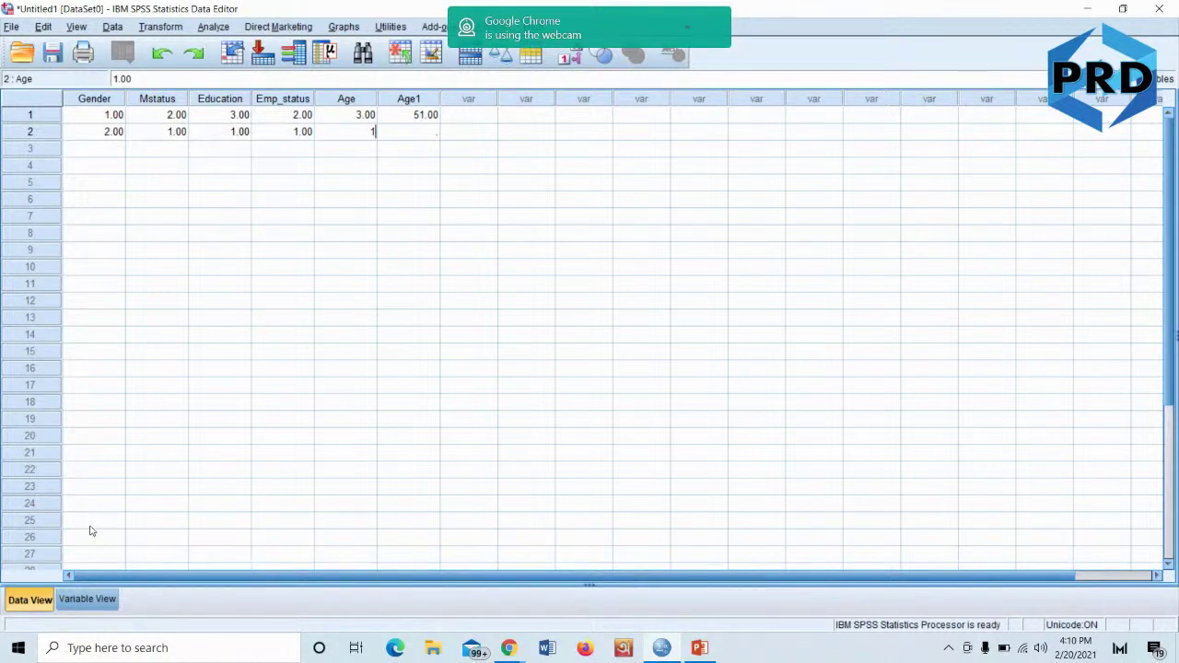
Return to the variable definitions and add a seventh variable named q1
{"action": "left_click", "coordinate": [79, 601]}
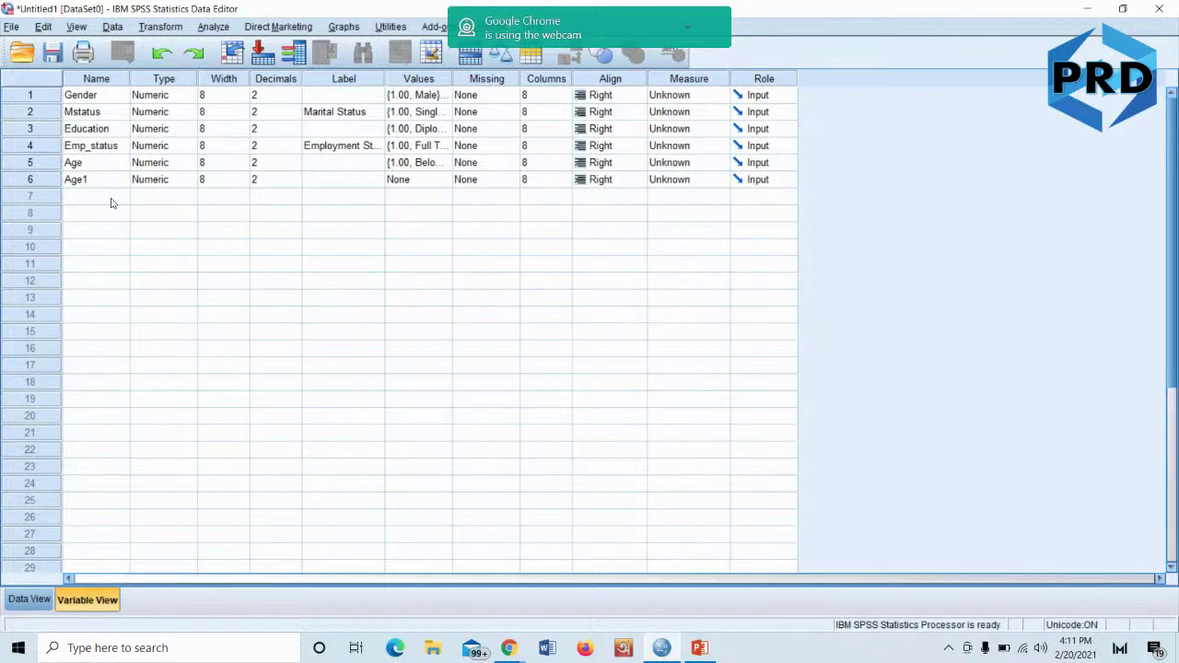
{"action": "left_click", "coordinate": [80, 201]}
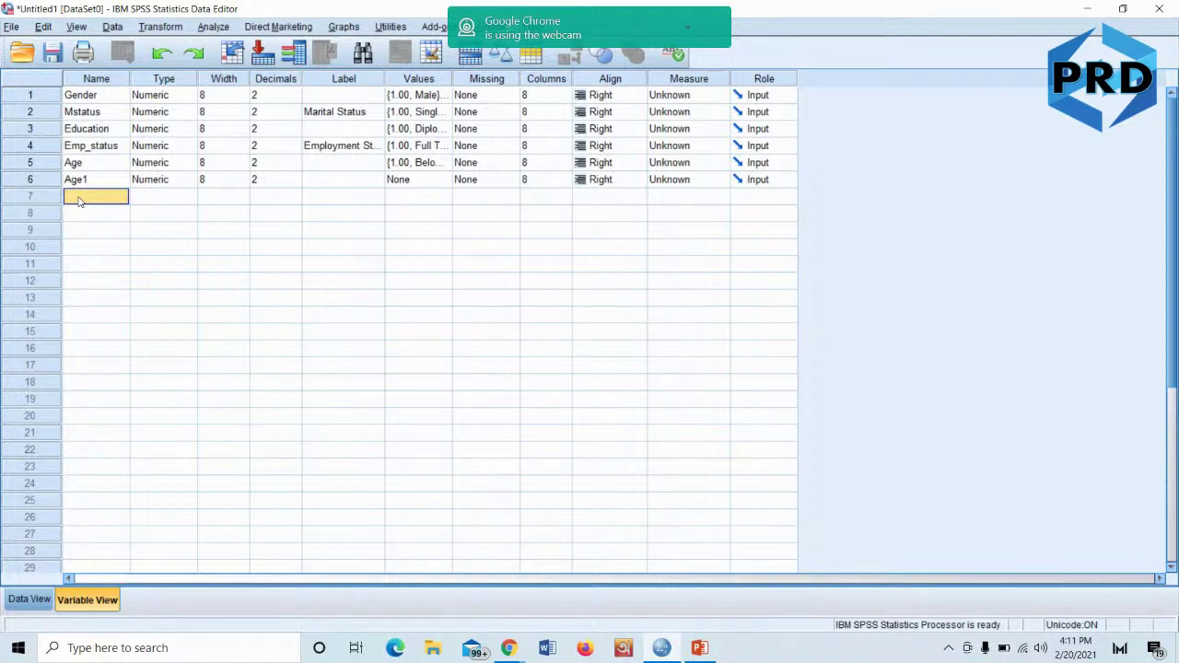
{"action": "type", "text": "q1"}
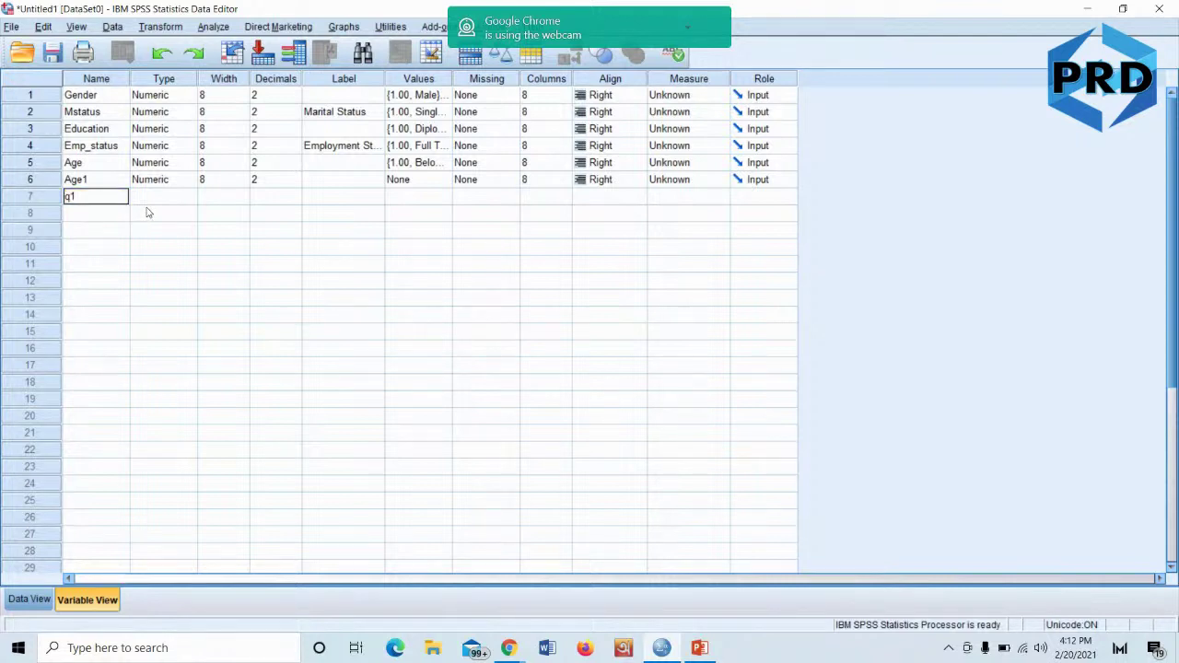
Set the q1 variable's label to "I am satisfied with my current job"
{"action": "left_click", "coordinate": [420, 202]}
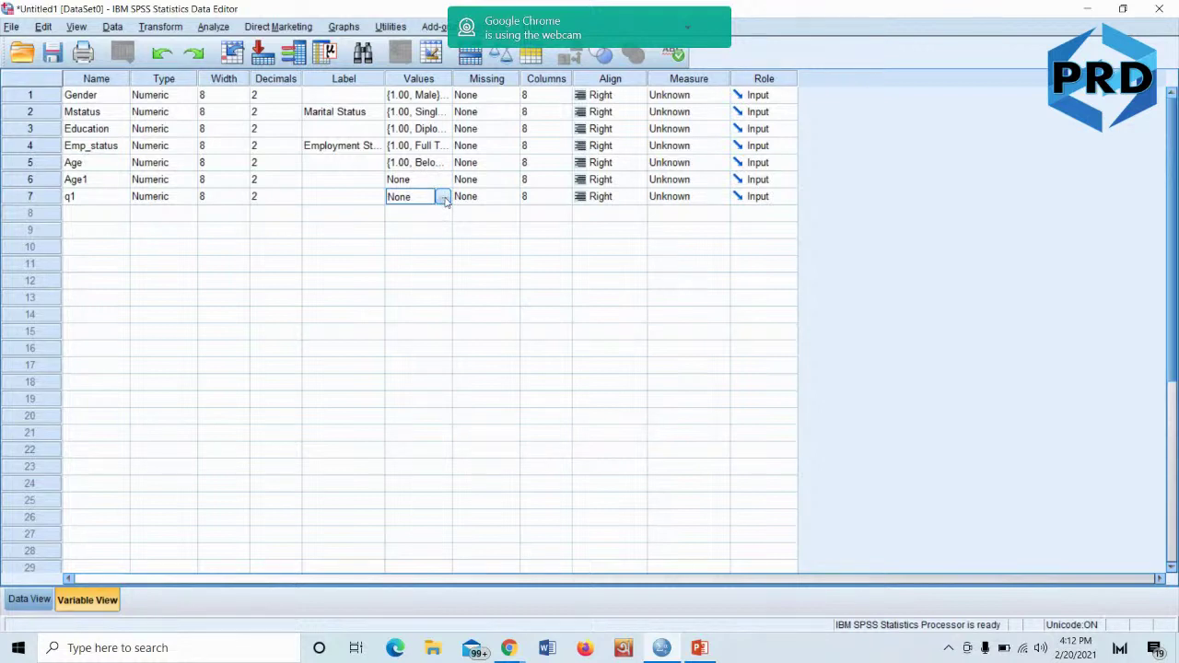
{"action": "left_click", "coordinate": [97, 199]}
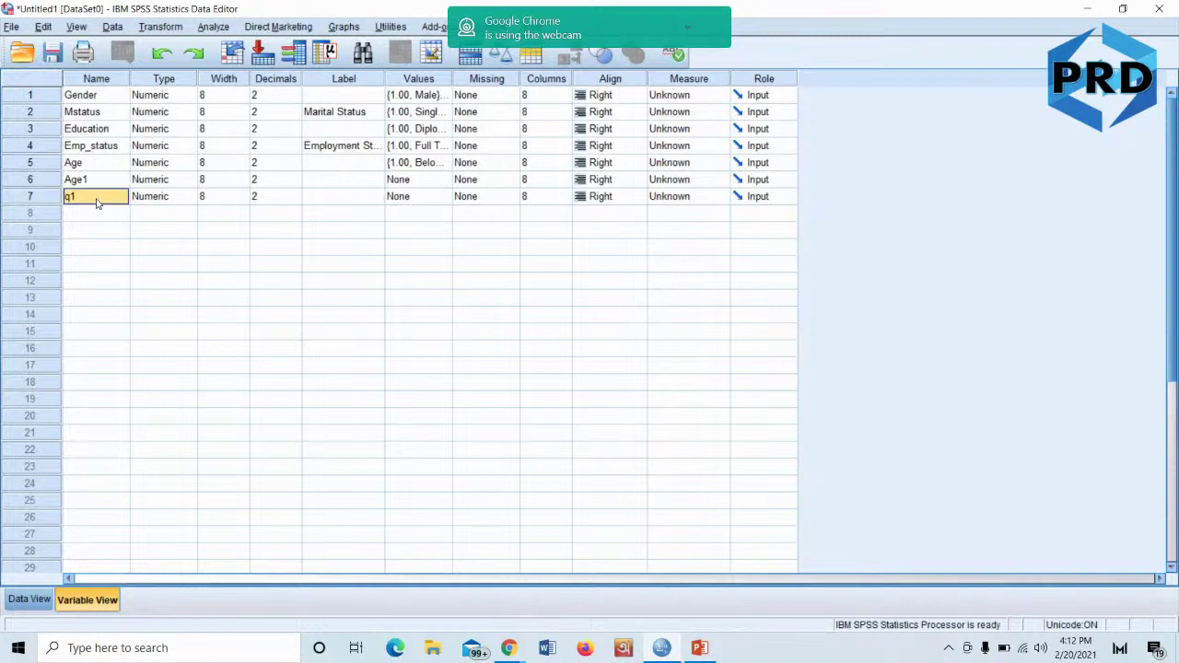
{"action": "left_click", "coordinate": [331, 200]}
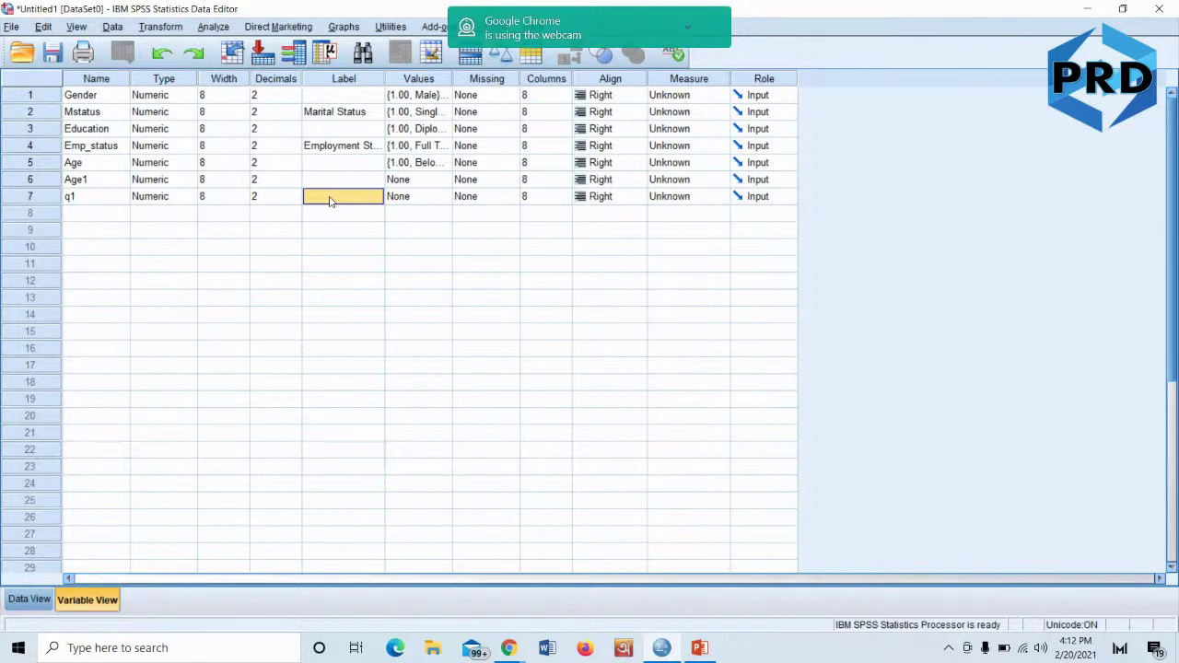
{"action": "type", "text": "I am"}
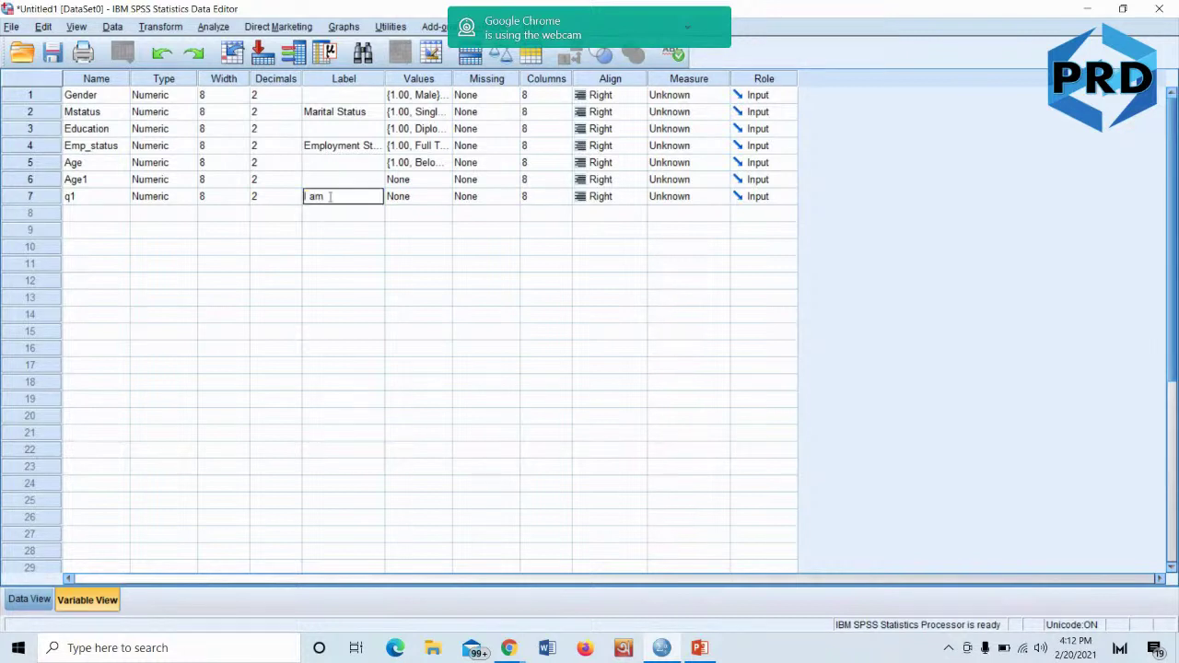
{"action": "type", "text": " satisfied"}
{"action": "type", "text": " with m"}
{"action": "type", "text": "y curre"}
{"action": "type", "text": "nt job"}
Add value labels for q1: 1 = Strongly Disagree and 2 = Disagree
{"action": "double_click", "coordinate": [448, 197]}
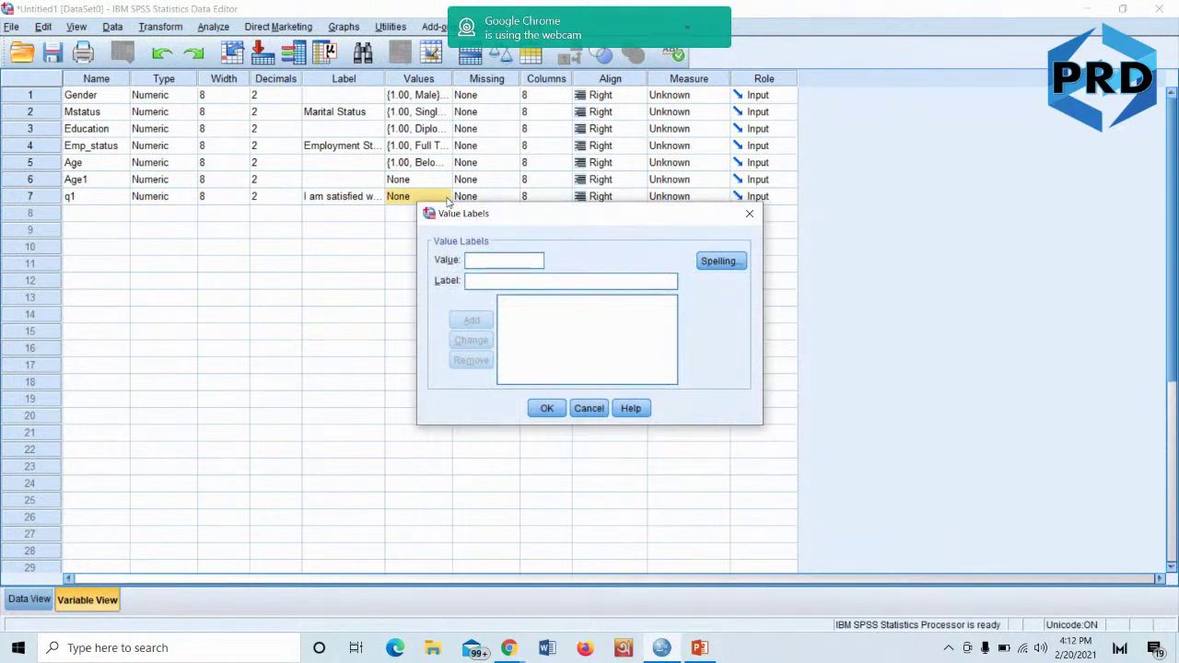
{"action": "type", "text": "1"}
{"action": "type", "text": "S"}
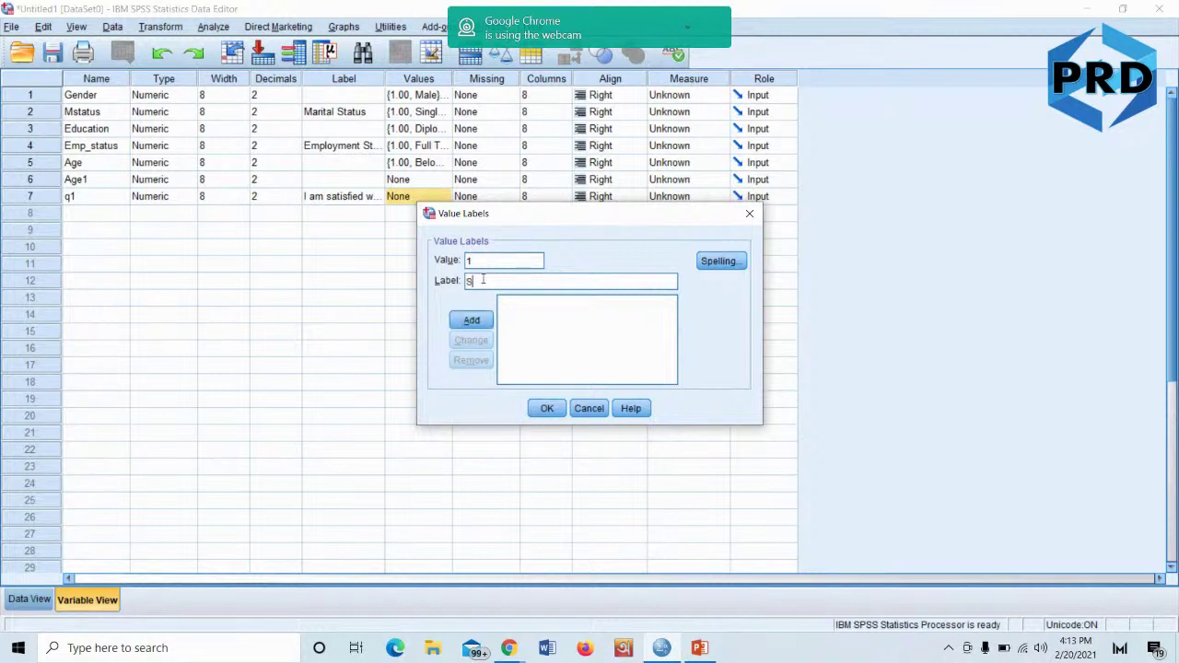
{"action": "type", "text": "trongly Dis"}
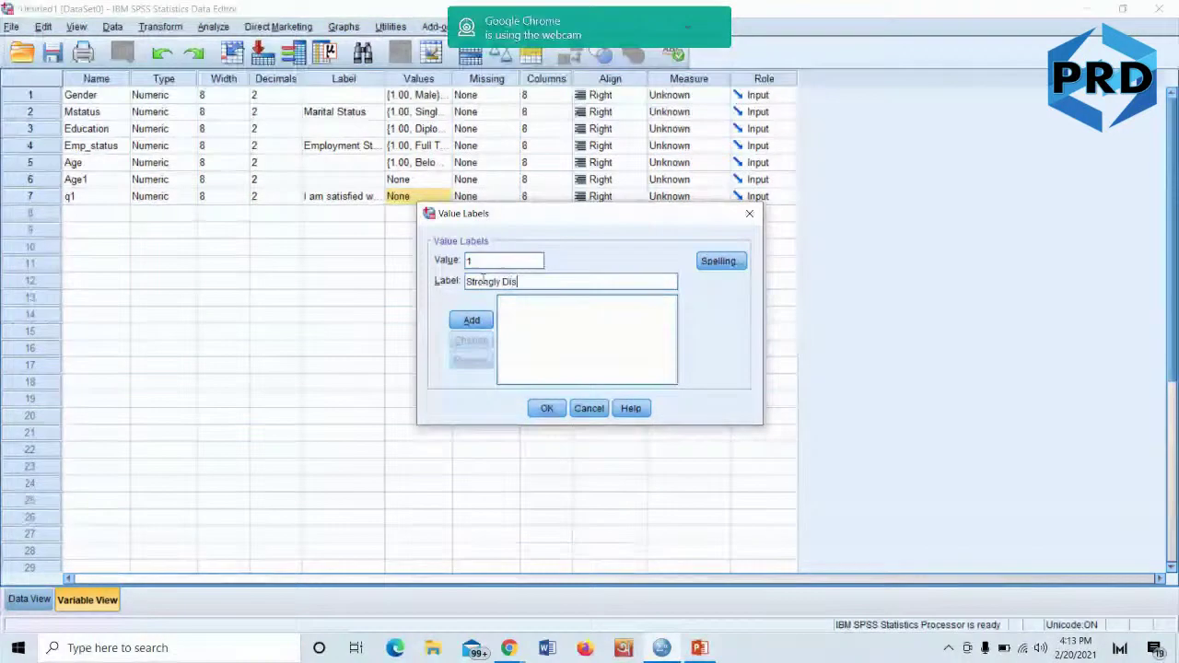
{"action": "type", "text": "agree"}
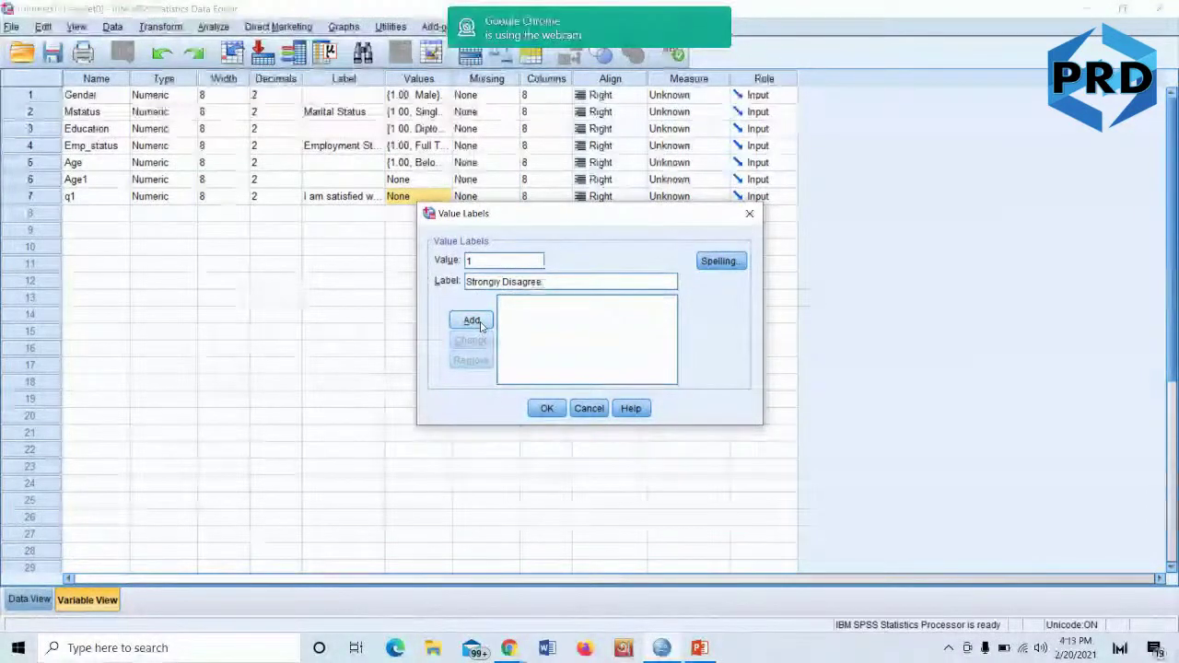
{"action": "left_click", "coordinate": [471, 320]}
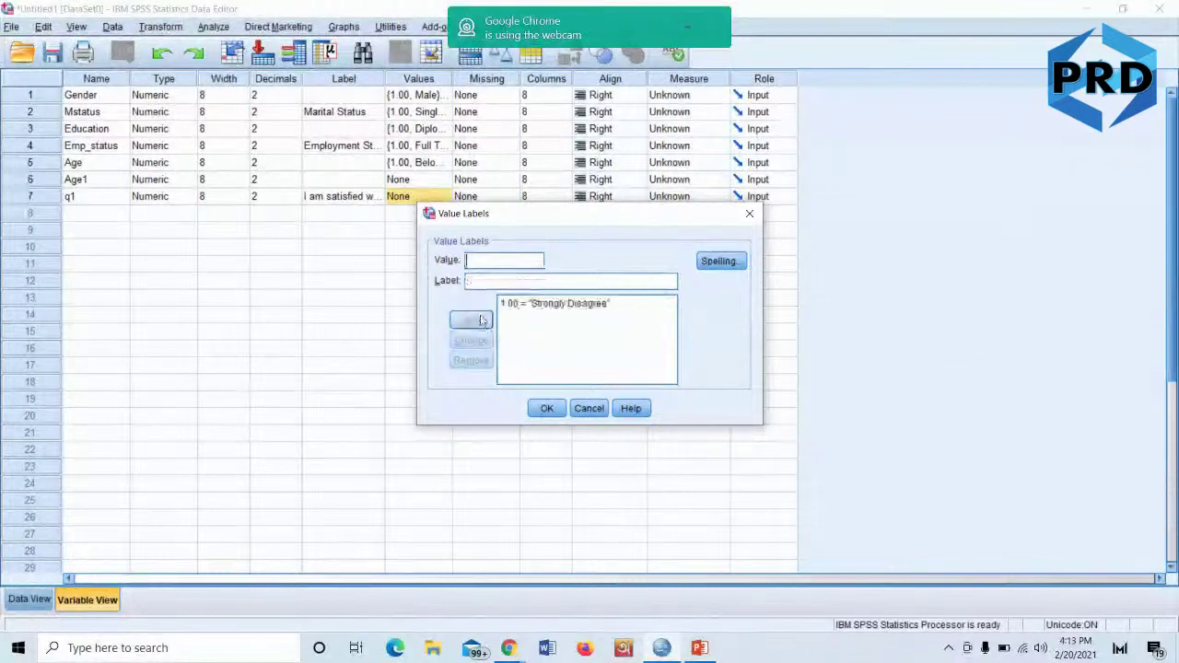
{"action": "left_click", "coordinate": [483, 259]}
{"action": "type", "text": "2"}
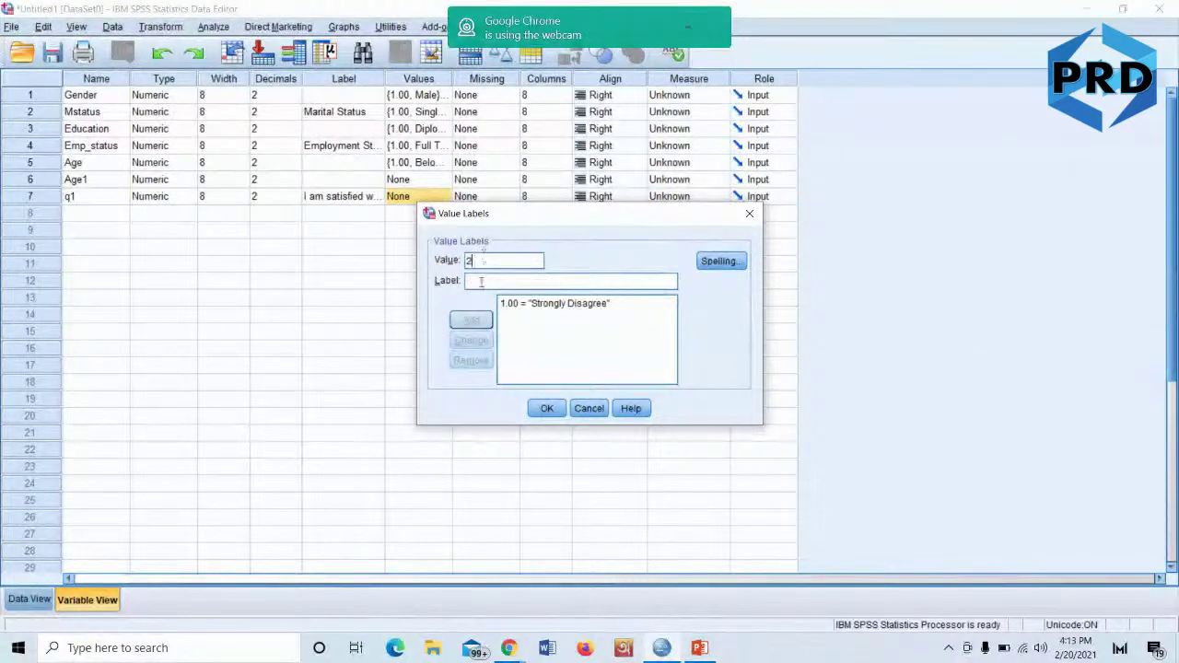
{"action": "left_click", "coordinate": [480, 281]}
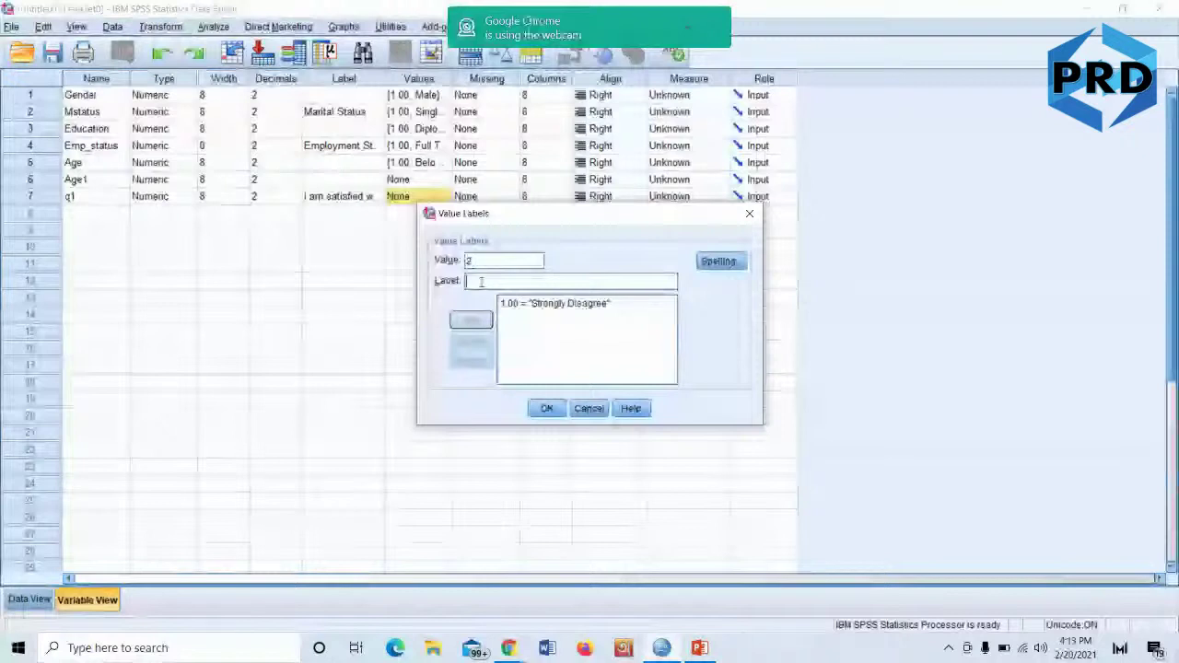
{"action": "type", "text": "Disagree"}
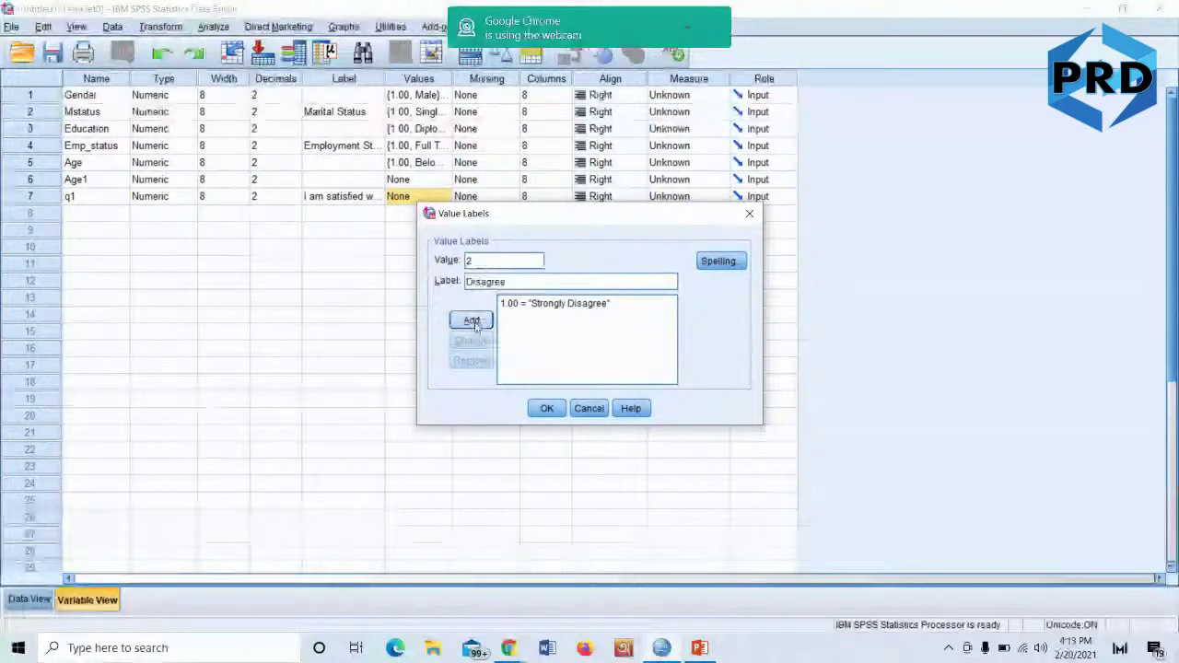
{"action": "left_click", "coordinate": [471, 319]}
Add the q1 value labels 3 = Neutral and 4 = Agree
{"action": "type", "text": "3"}
{"action": "left_click", "coordinate": [497, 281]}
{"action": "type", "text": "Neutral"}
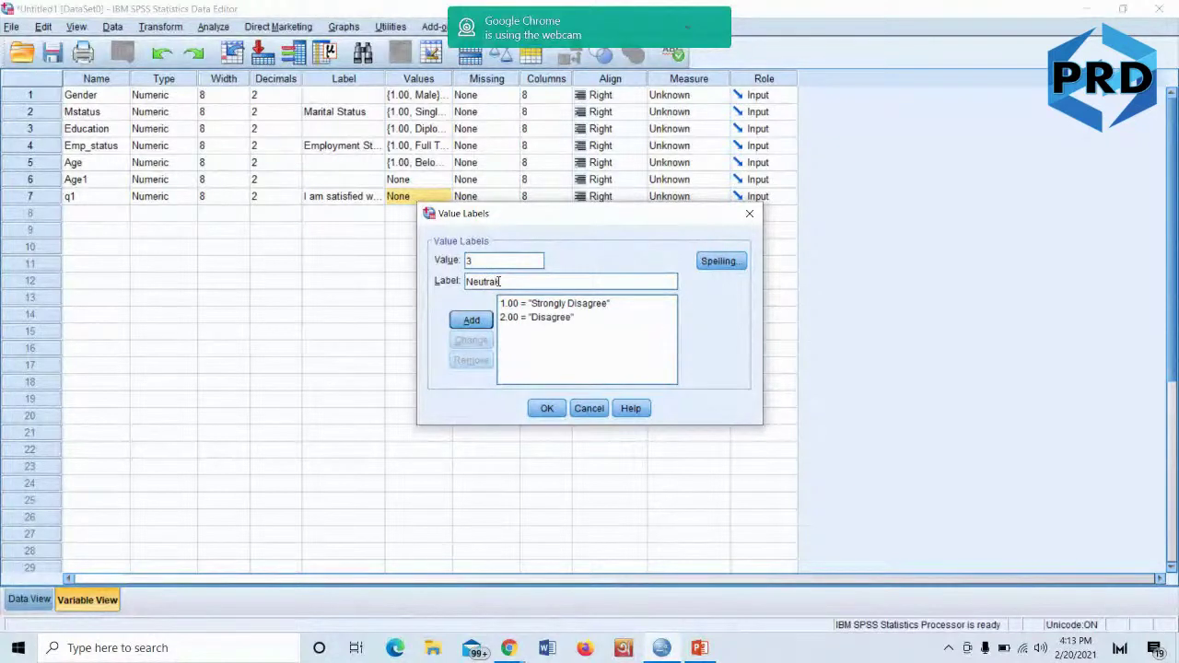
{"action": "left_click", "coordinate": [471, 319]}
{"action": "type", "text": "4"}
{"action": "left_click", "coordinate": [490, 281]}
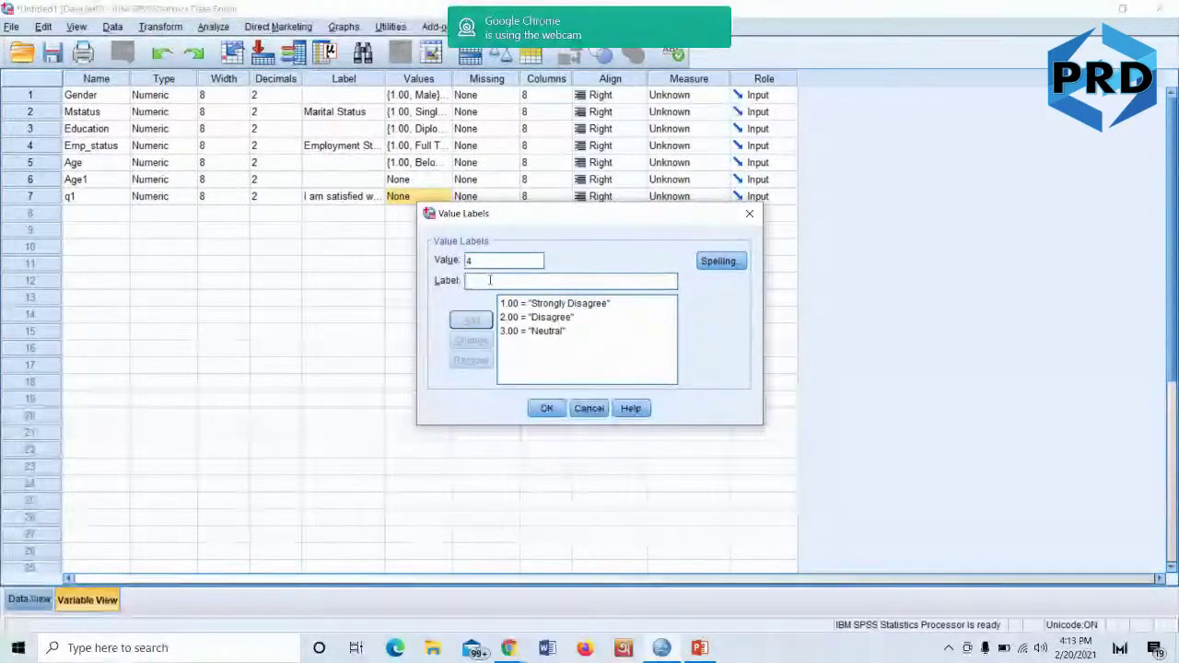
{"action": "type", "text": "Agree"}
{"action": "left_click", "coordinate": [473, 321]}
Add the q1 value label 5 = Strongly Agree, apply the set of labels and review it
{"action": "type", "text": "5"}
{"action": "left_click", "coordinate": [489, 281]}
{"action": "type", "text": "Str"}
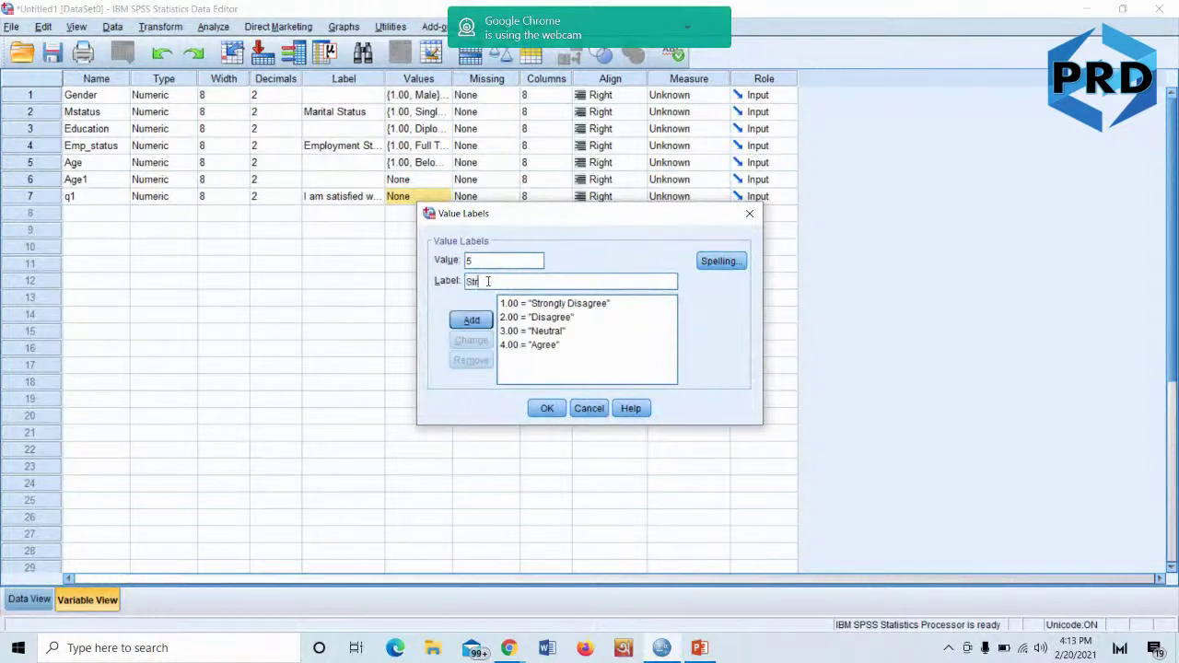
{"action": "type", "text": "ongly"}
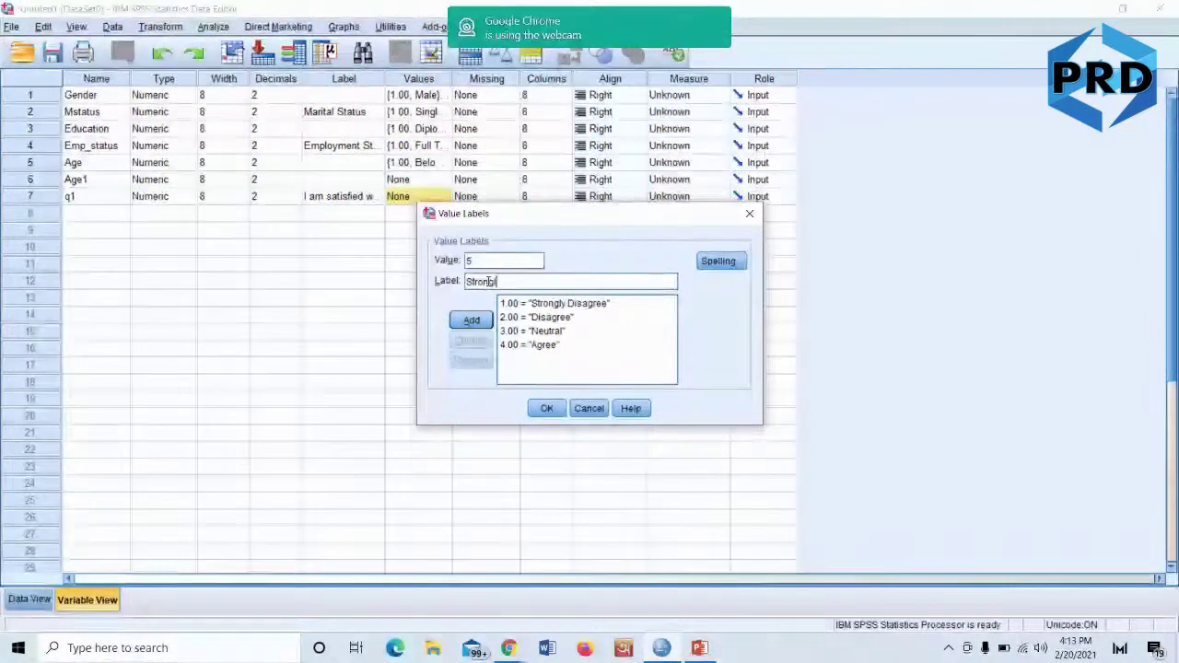
{"action": "type", "text": " A"}
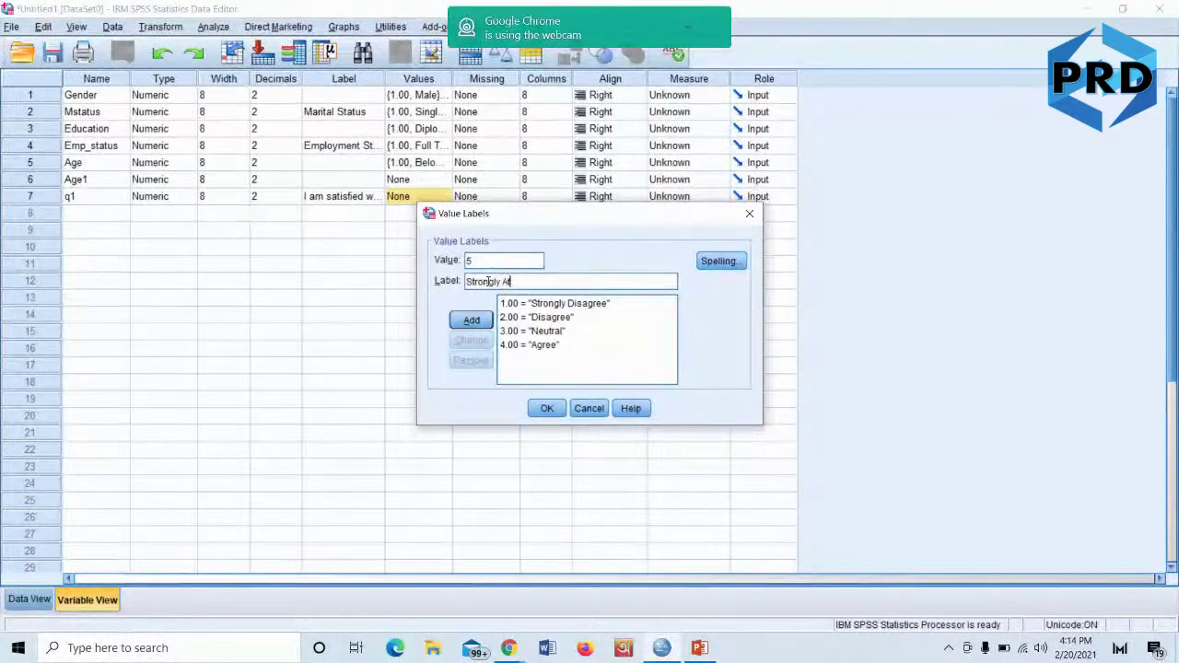
{"action": "type", "text": "gree"}
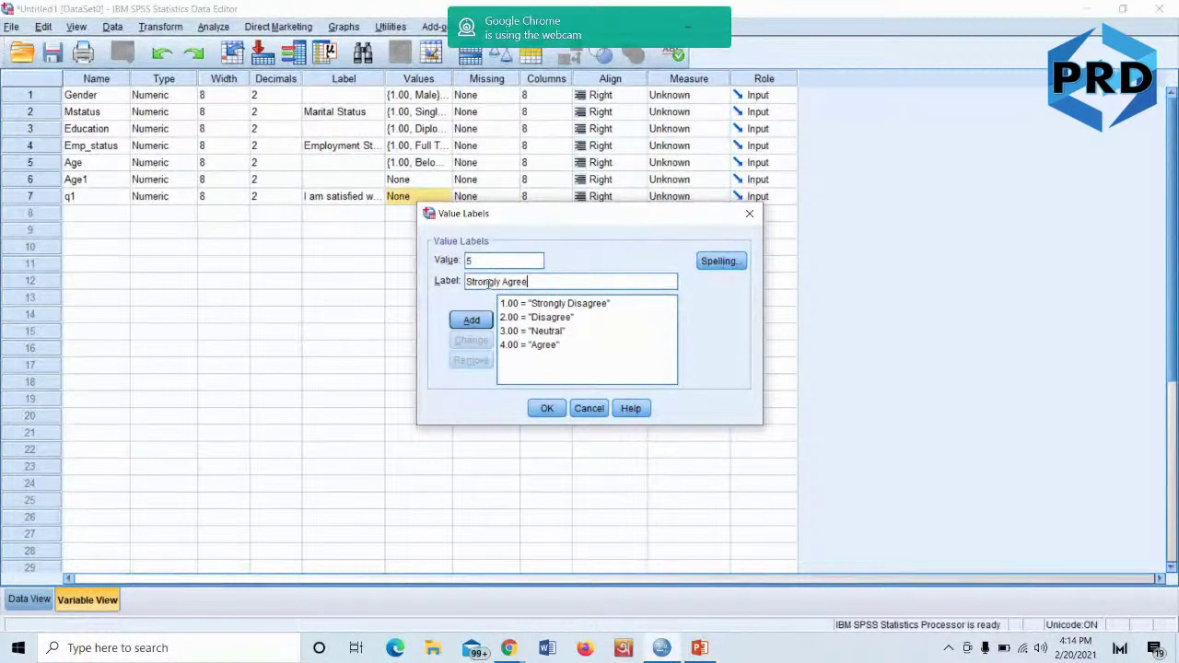
{"action": "left_click", "coordinate": [472, 322]}
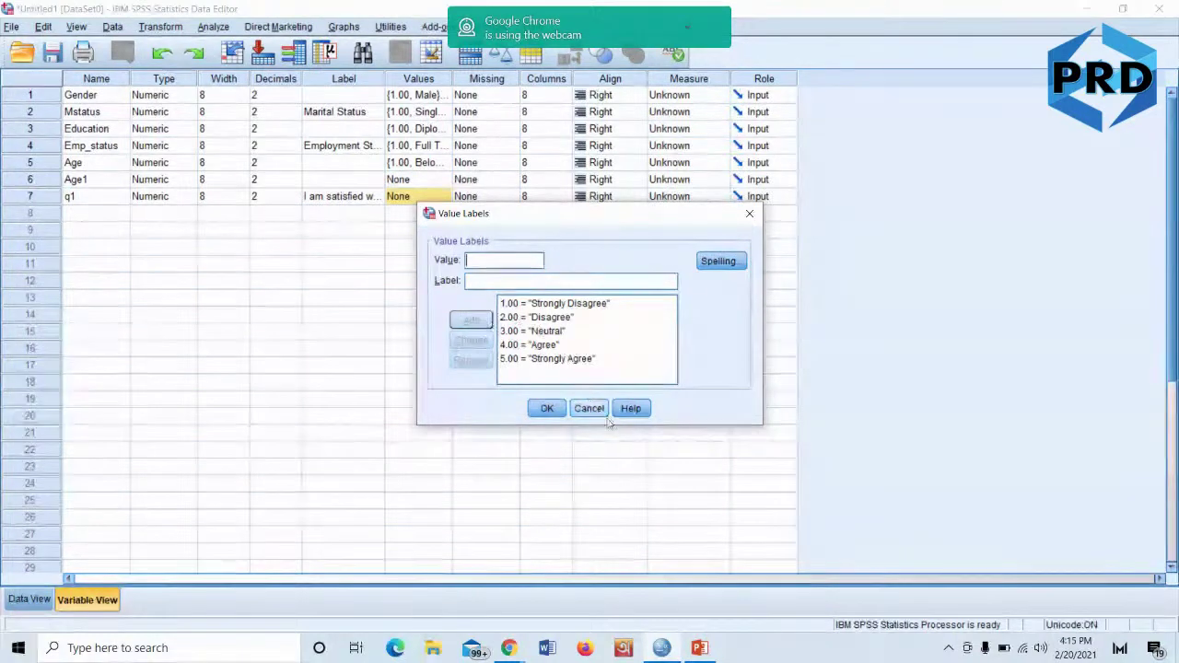
{"action": "left_click", "coordinate": [546, 409]}
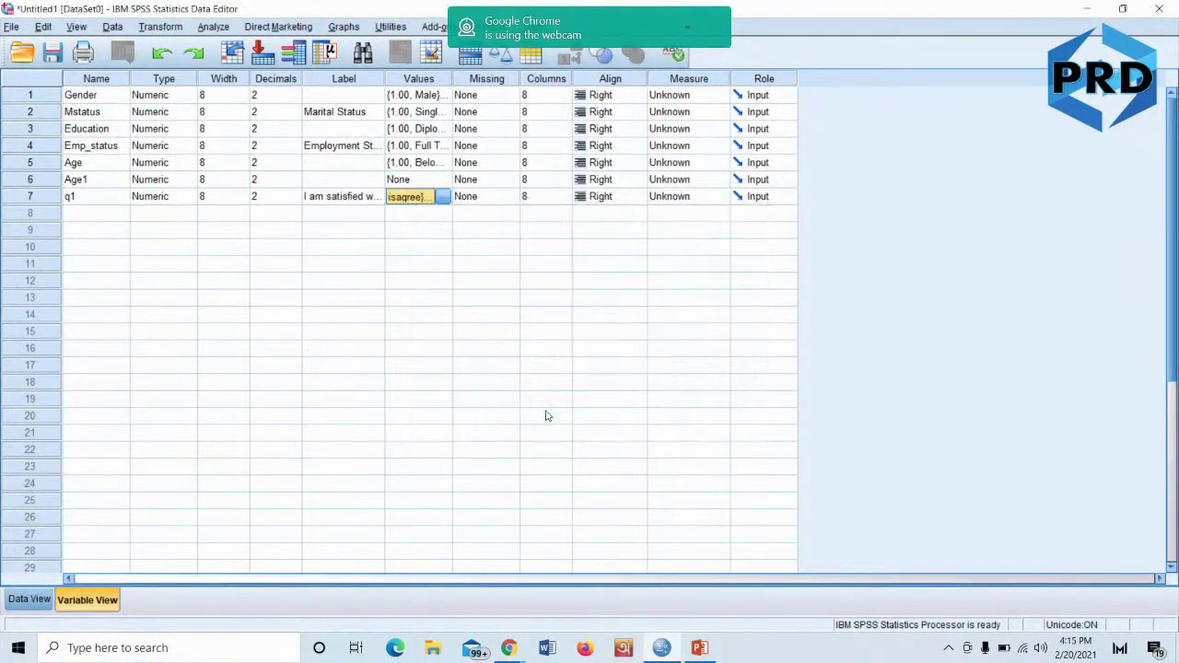
{"action": "left_click", "coordinate": [443, 197]}
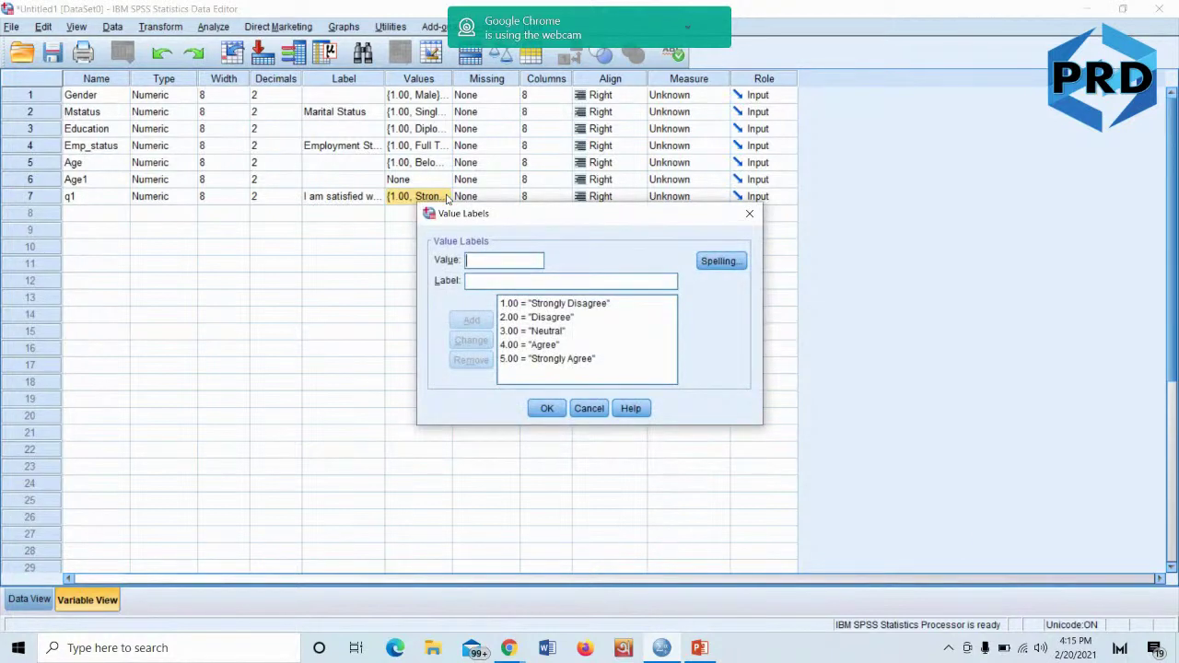
{"action": "left_click", "coordinate": [599, 408]}
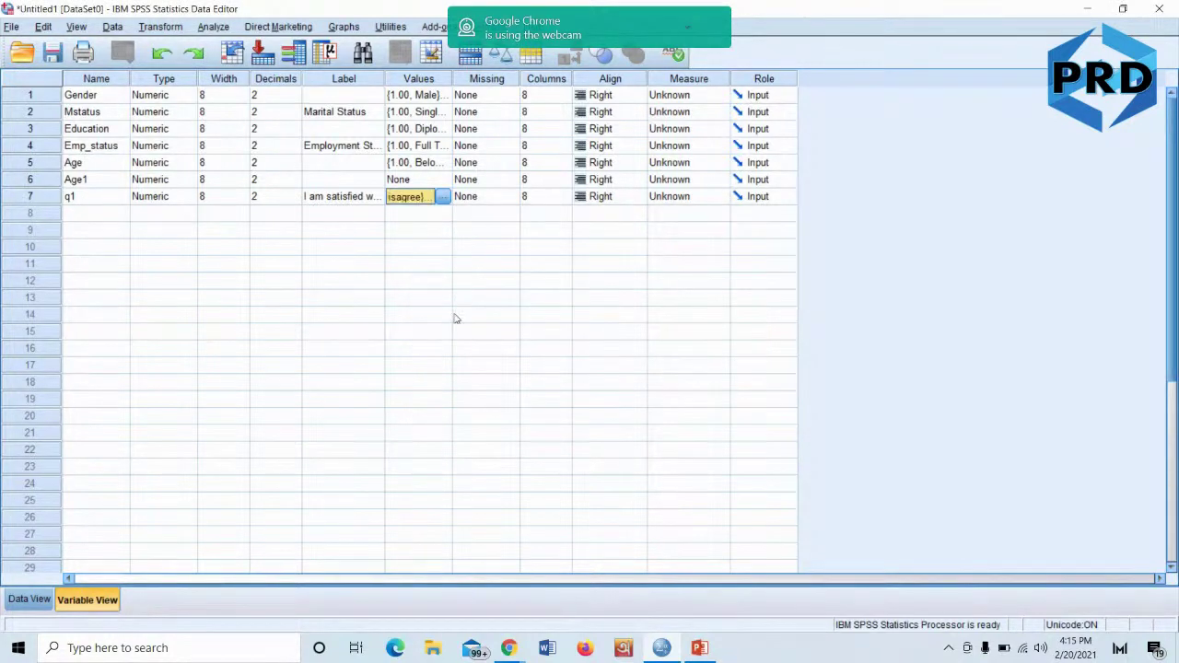
Add an eighth variable named q2 without defining value labels for it manually
{"action": "left_click", "coordinate": [86, 213]}
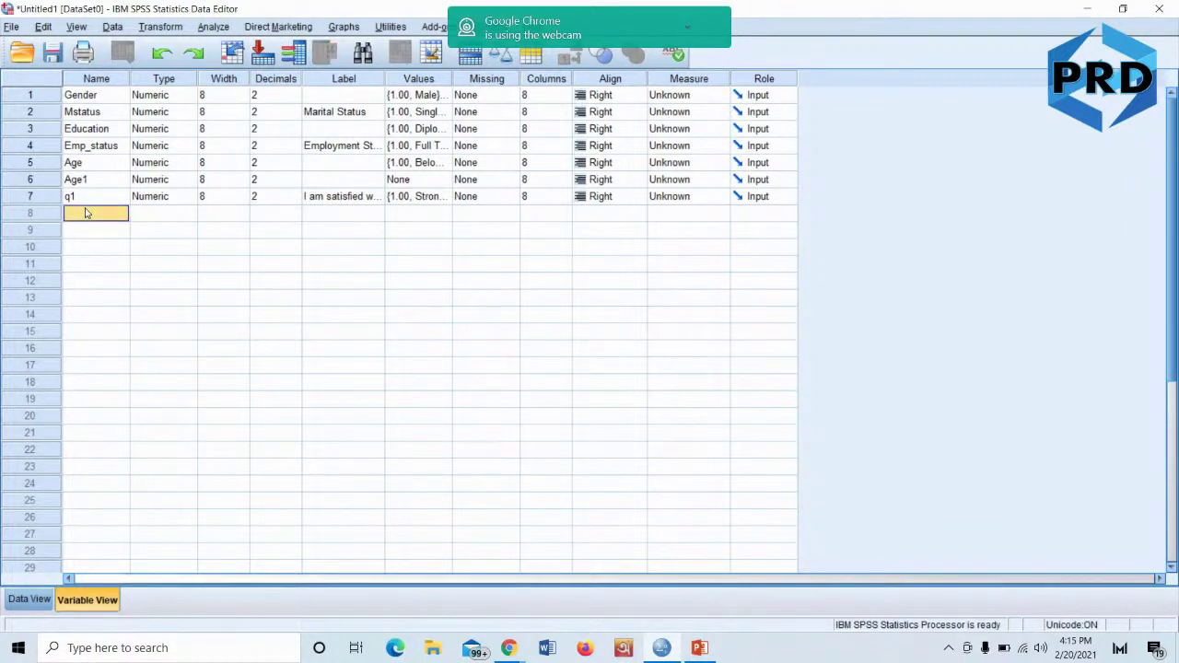
{"action": "type", "text": "q2"}
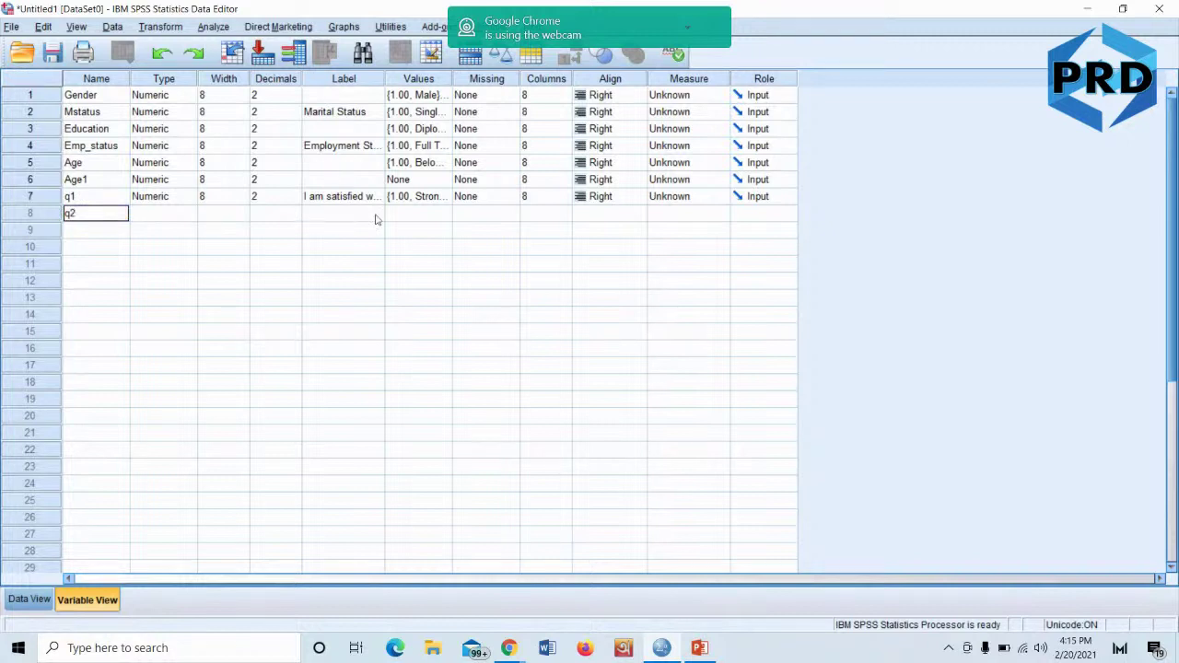
{"action": "left_click", "coordinate": [440, 220]}
{"action": "left_click", "coordinate": [440, 220]}
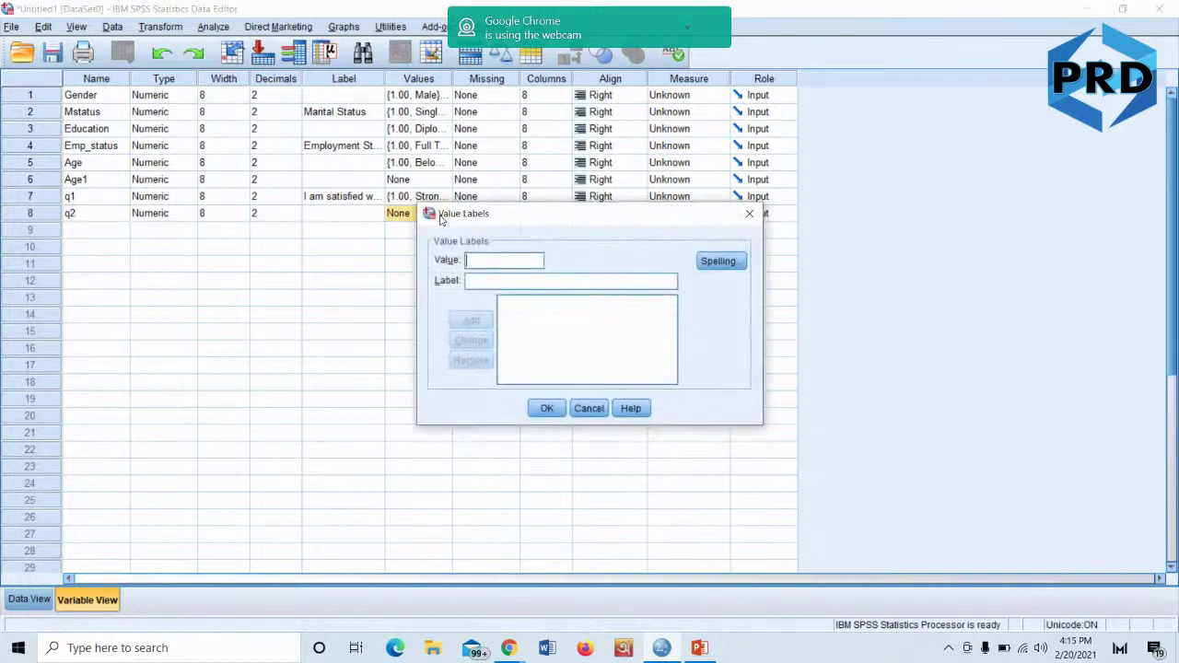
{"action": "left_click", "coordinate": [590, 409]}
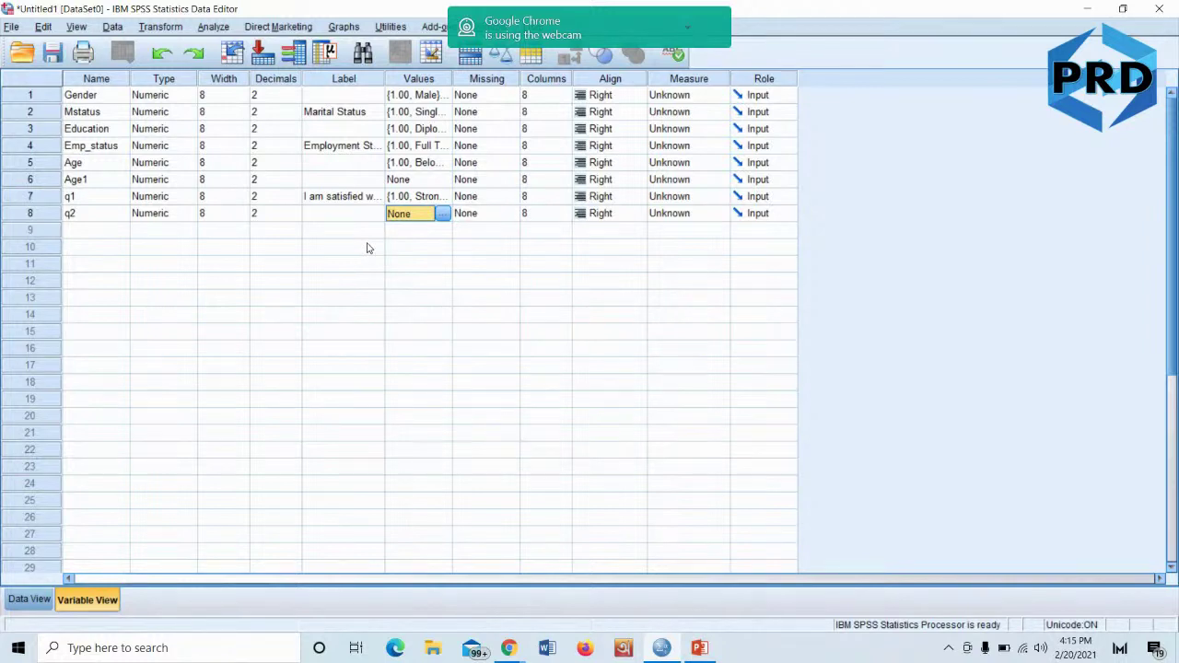
Copy q1's value labels and paste them into the value labels of variable rows 8 to 23
{"action": "left_click", "coordinate": [426, 199]}
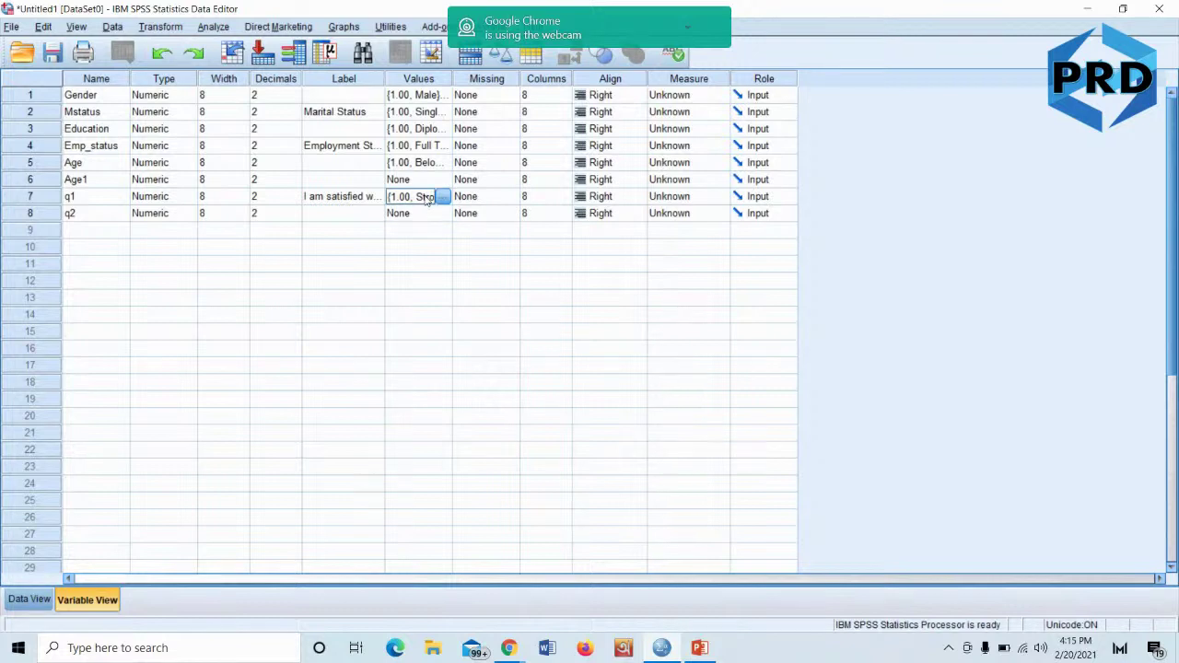
{"action": "right_click", "coordinate": [426, 199]}
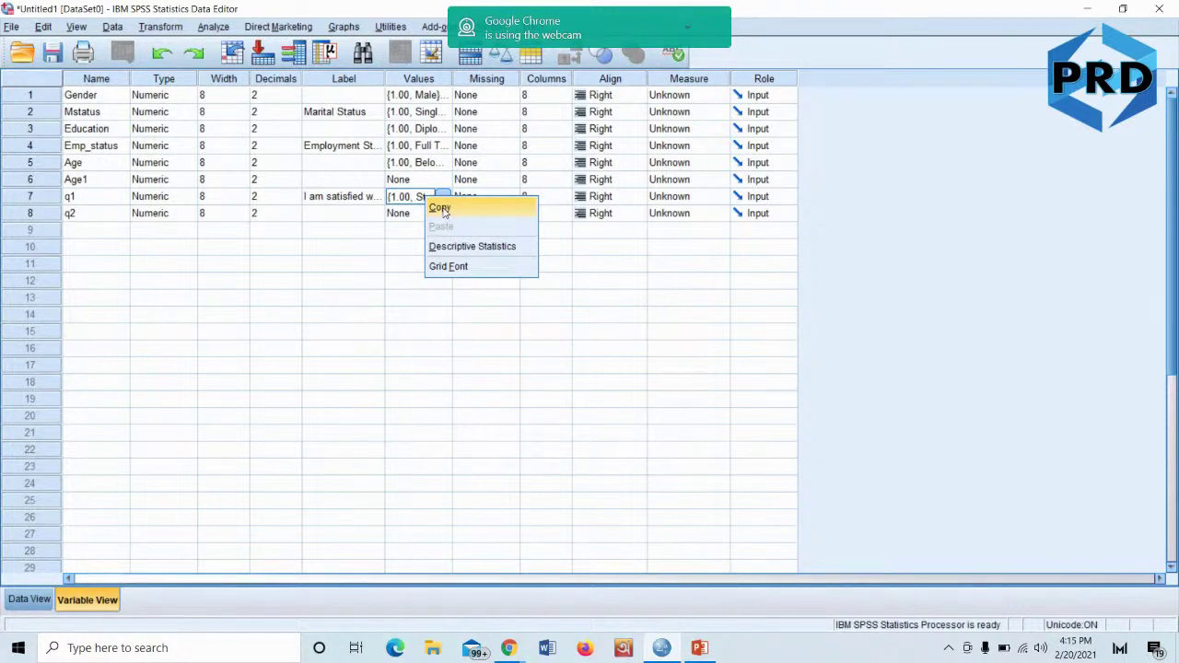
{"action": "left_click", "coordinate": [441, 208]}
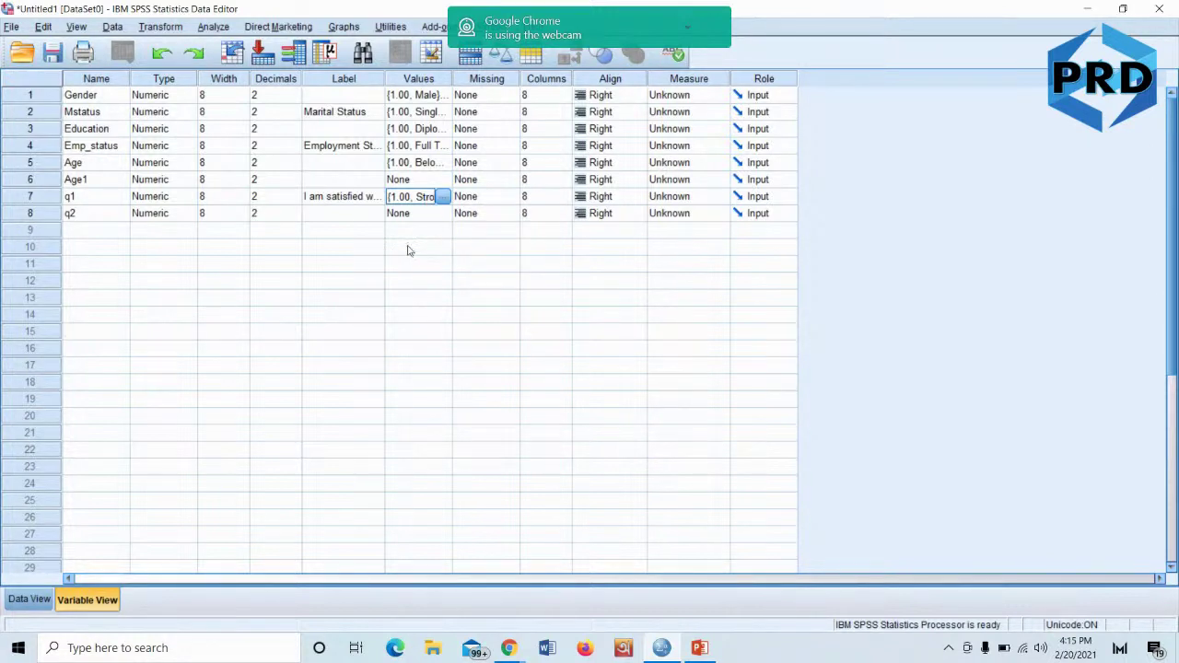
{"action": "left_click_drag", "start_coordinate": [425, 217], "coordinate": [447, 465]}
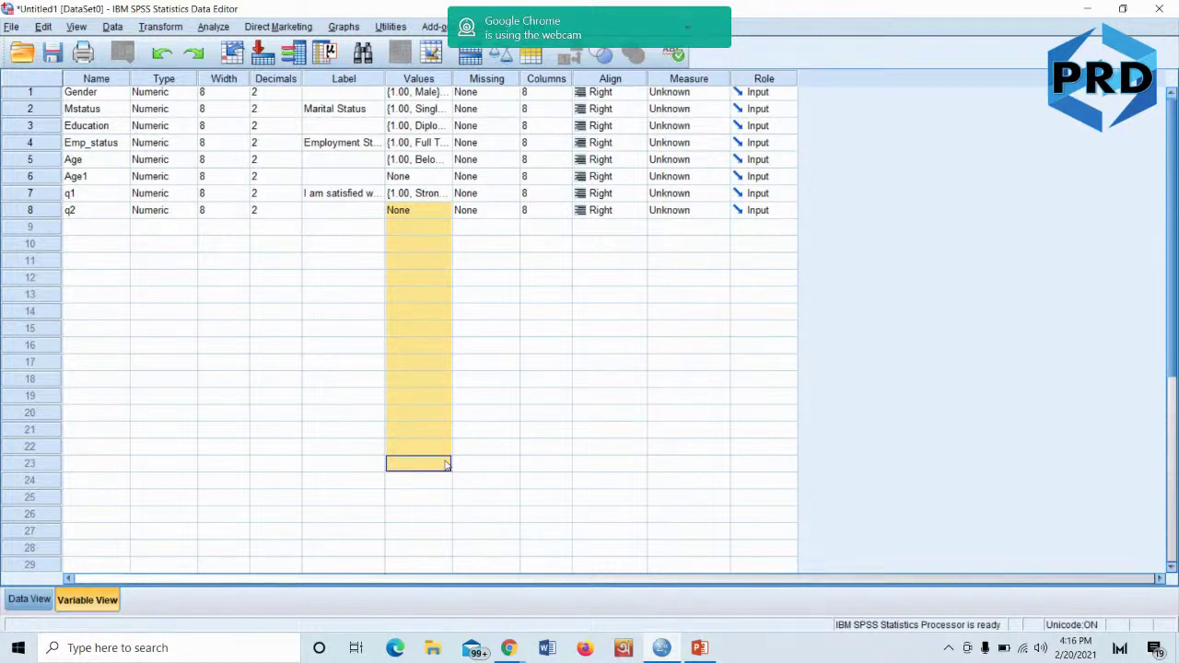
{"action": "right_click", "coordinate": [415, 336]}
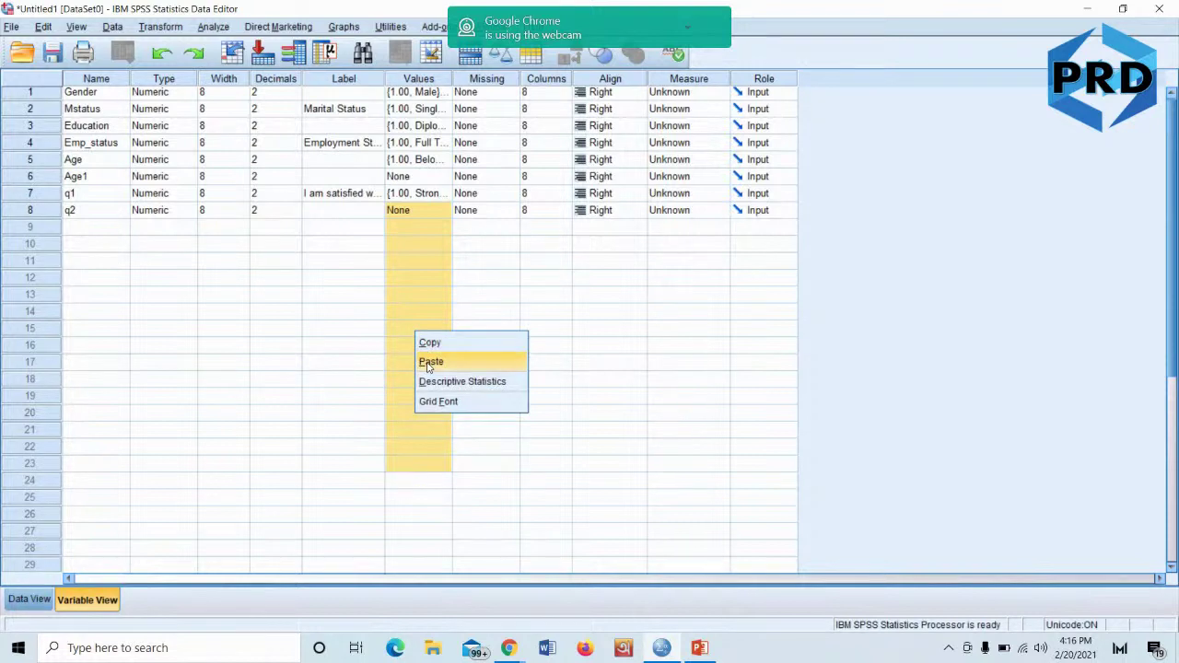
{"action": "left_click", "coordinate": [430, 362]}
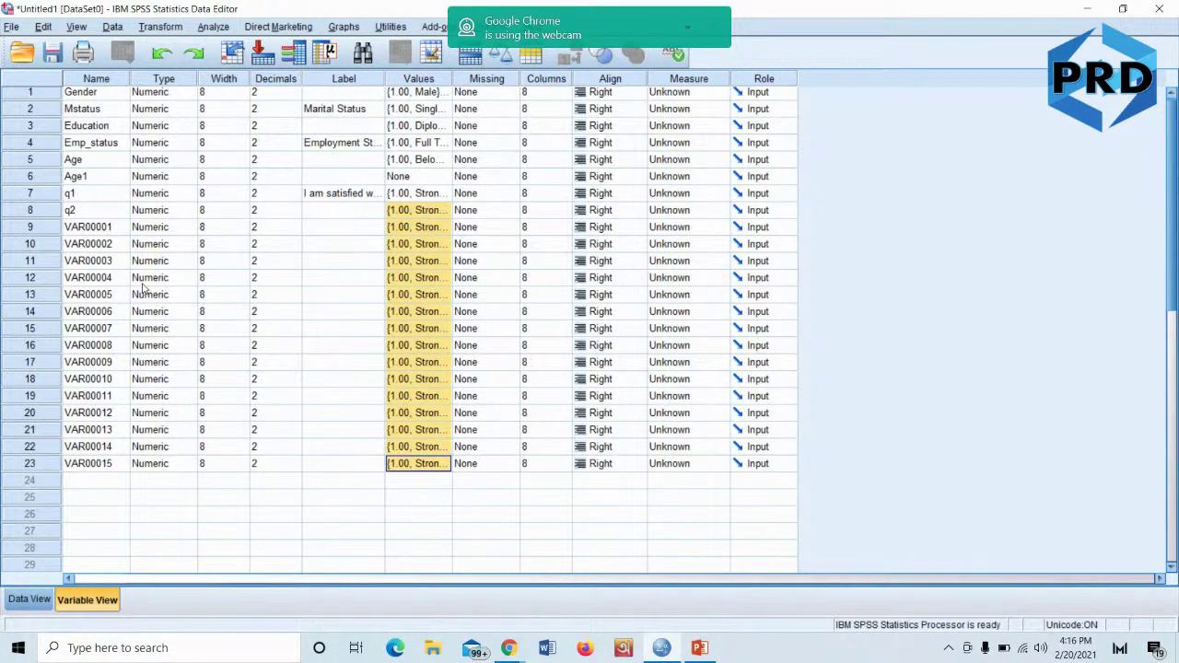
Rename the variables in rows 9 and 10 as q3 and q4
{"action": "left_click", "coordinate": [98, 230]}
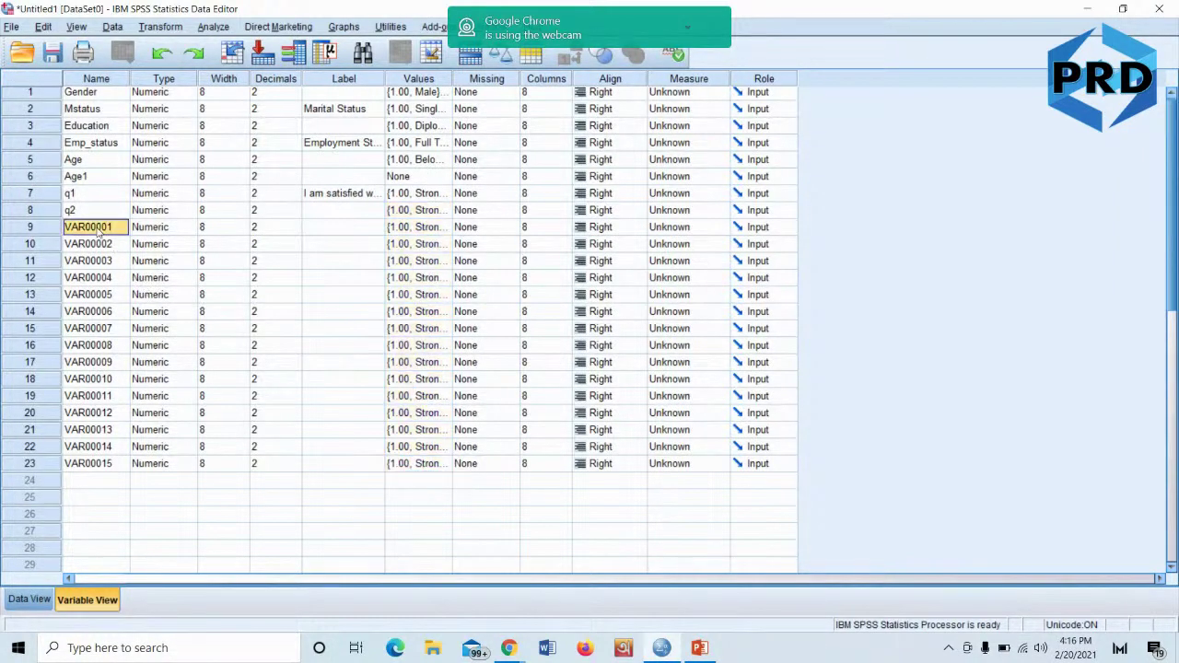
{"action": "type", "text": "q3"}
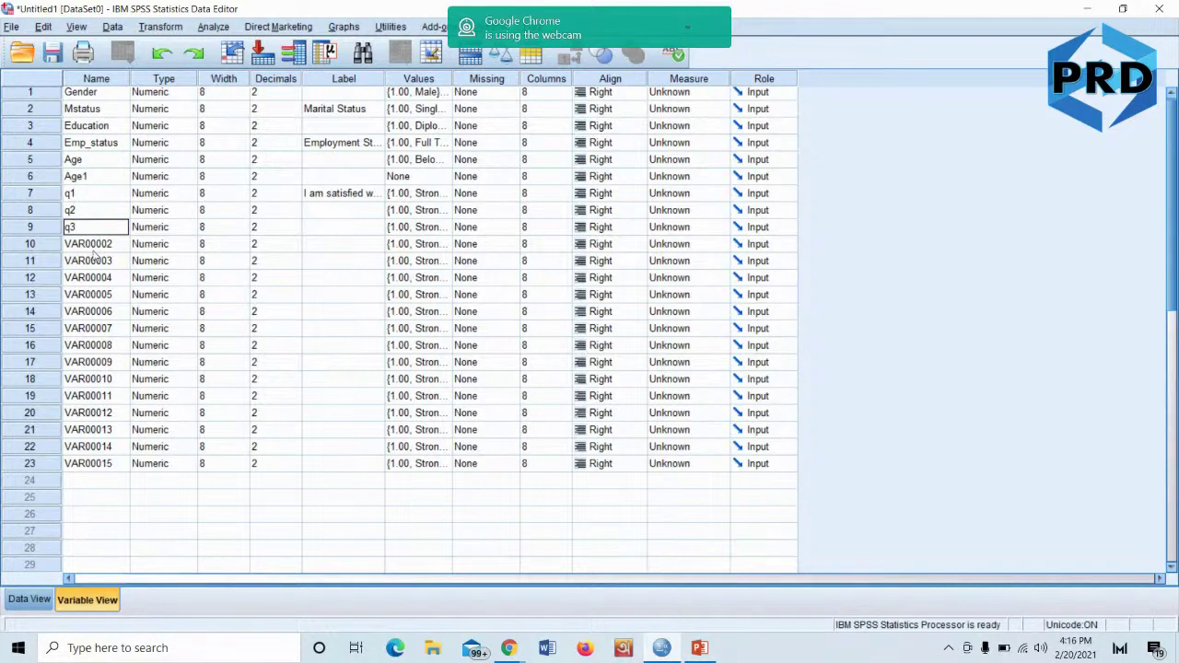
{"action": "left_click", "coordinate": [96, 247]}
{"action": "type", "text": "q4"}
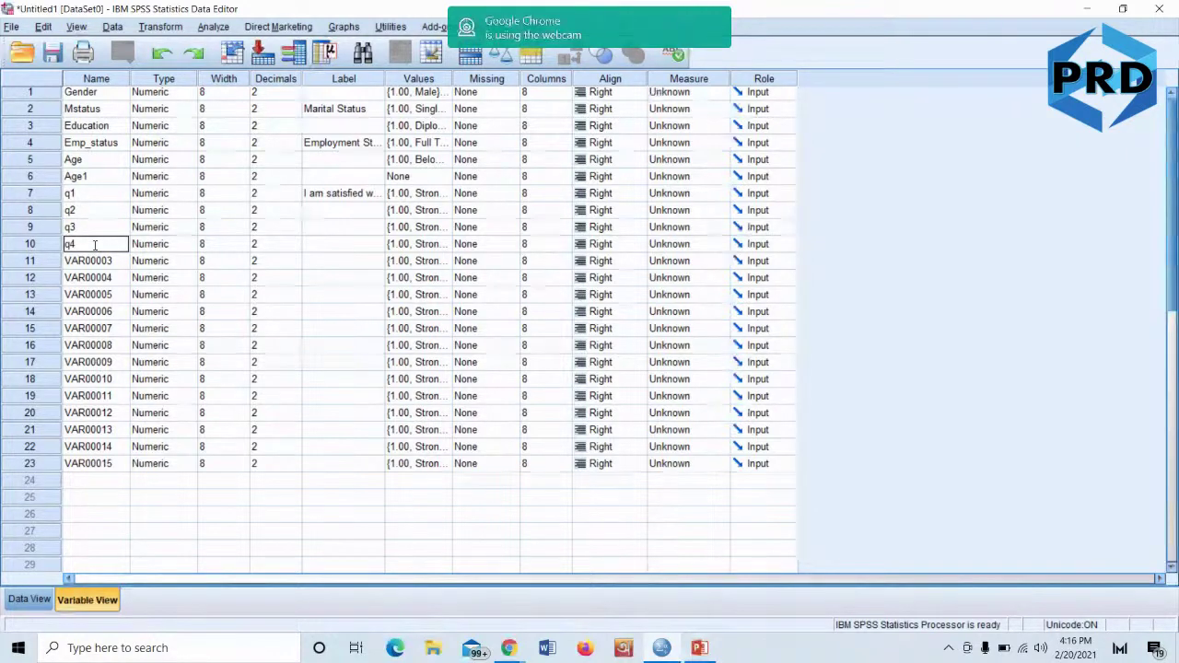
Rename the variables in rows 11 to 14 as q5, q6, q7 and q8
{"action": "left_click", "coordinate": [96, 262]}
{"action": "type", "text": "q5"}
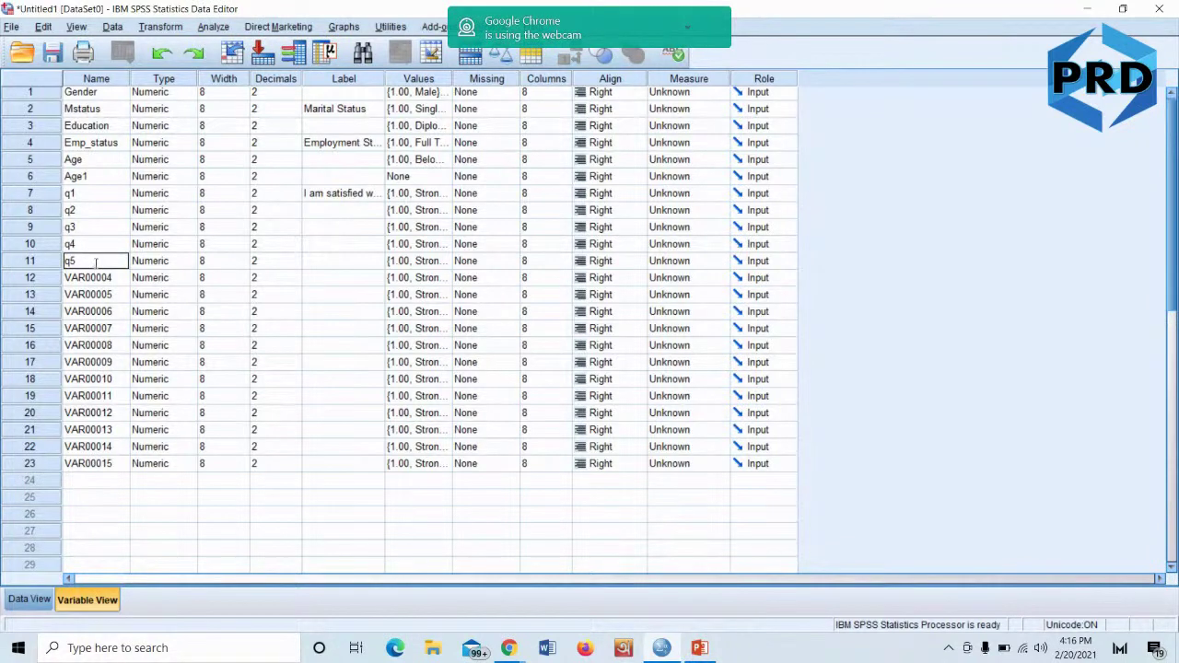
{"action": "left_click", "coordinate": [96, 279]}
{"action": "type", "text": "q6"}
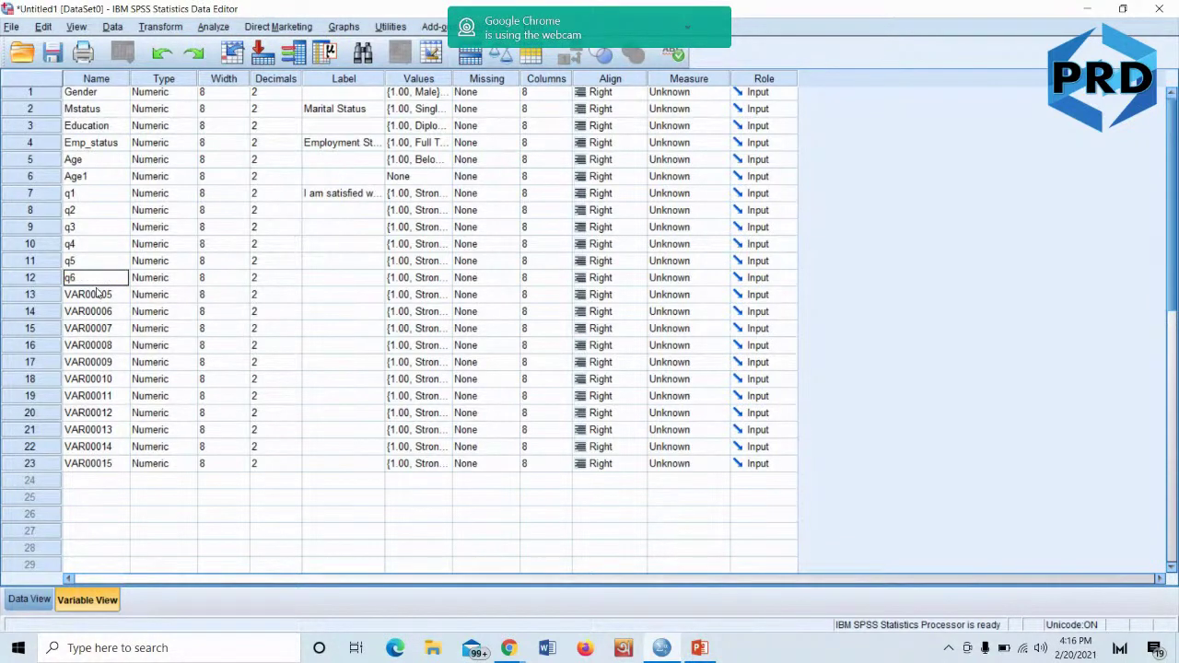
{"action": "left_click", "coordinate": [96, 296]}
{"action": "type", "text": "q7"}
{"action": "left_click", "coordinate": [94, 311]}
{"action": "type", "text": "q8"}
Rename the variables in rows 15 to 18 as q9, q10, q11 and q12
{"action": "left_click", "coordinate": [91, 327]}
{"action": "type", "text": "q9"}
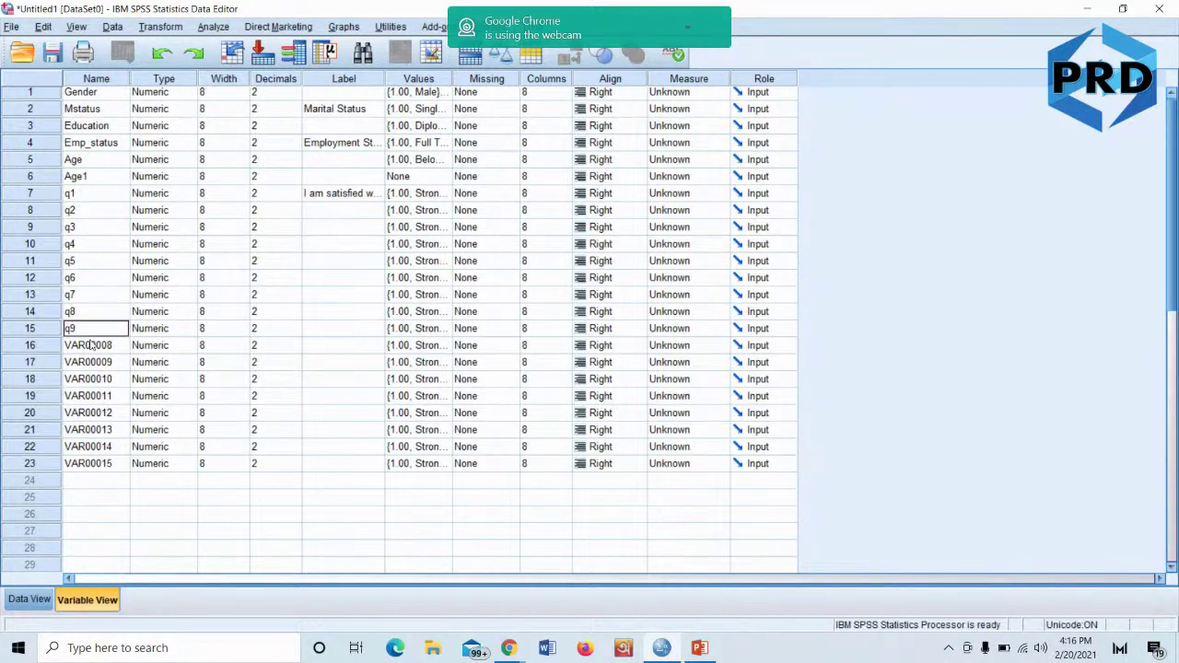
{"action": "left_click", "coordinate": [91, 346]}
{"action": "type", "text": "q10"}
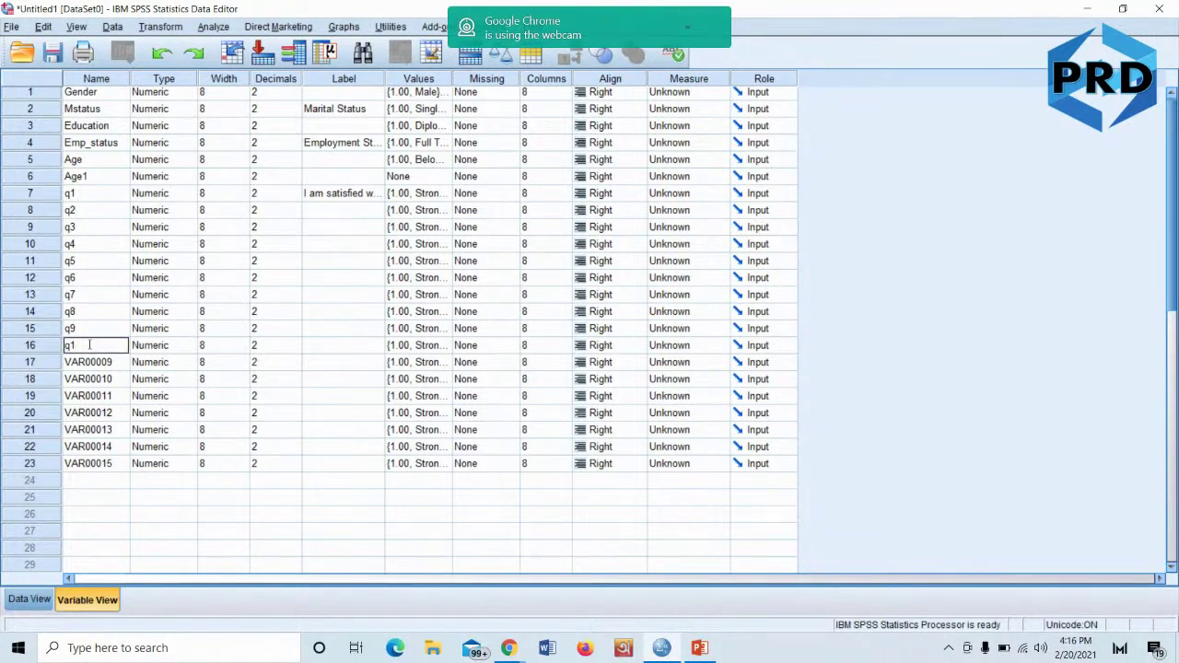
{"action": "left_click", "coordinate": [88, 364]}
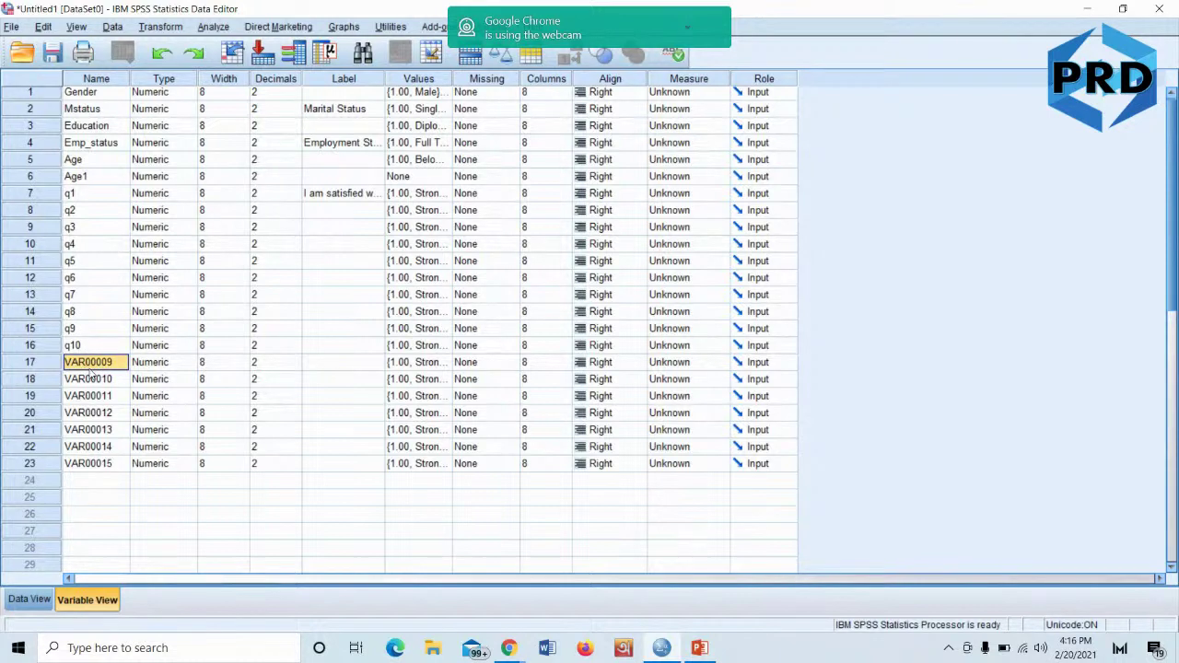
{"action": "type", "text": "q11"}
{"action": "left_click", "coordinate": [93, 382]}
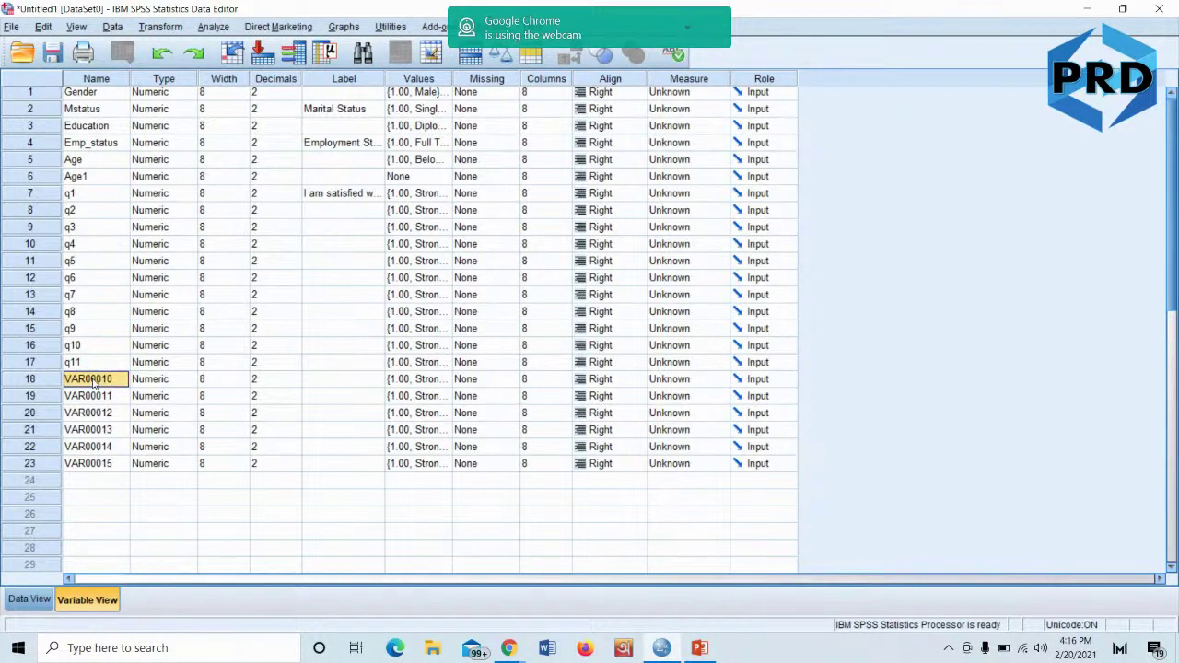
{"action": "type", "text": "q12"}
Try to rename the variable in row 19 as 13
{"action": "left_click", "coordinate": [93, 397]}
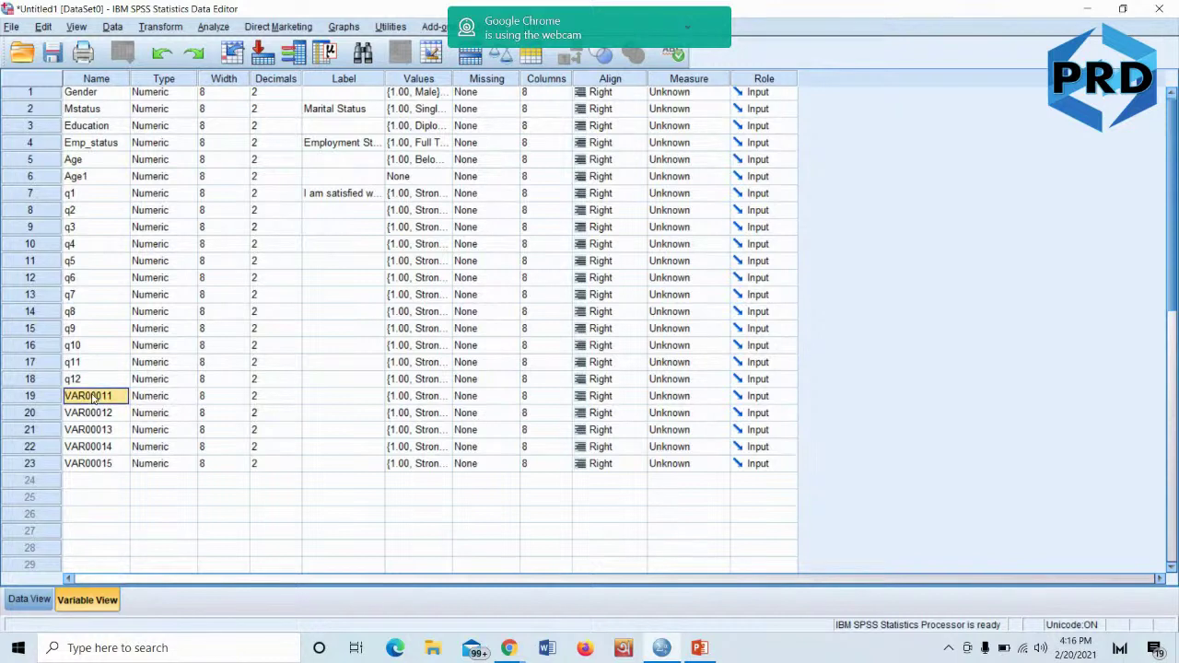
{"action": "type", "text": "13"}
{"action": "left_click", "coordinate": [88, 420]}
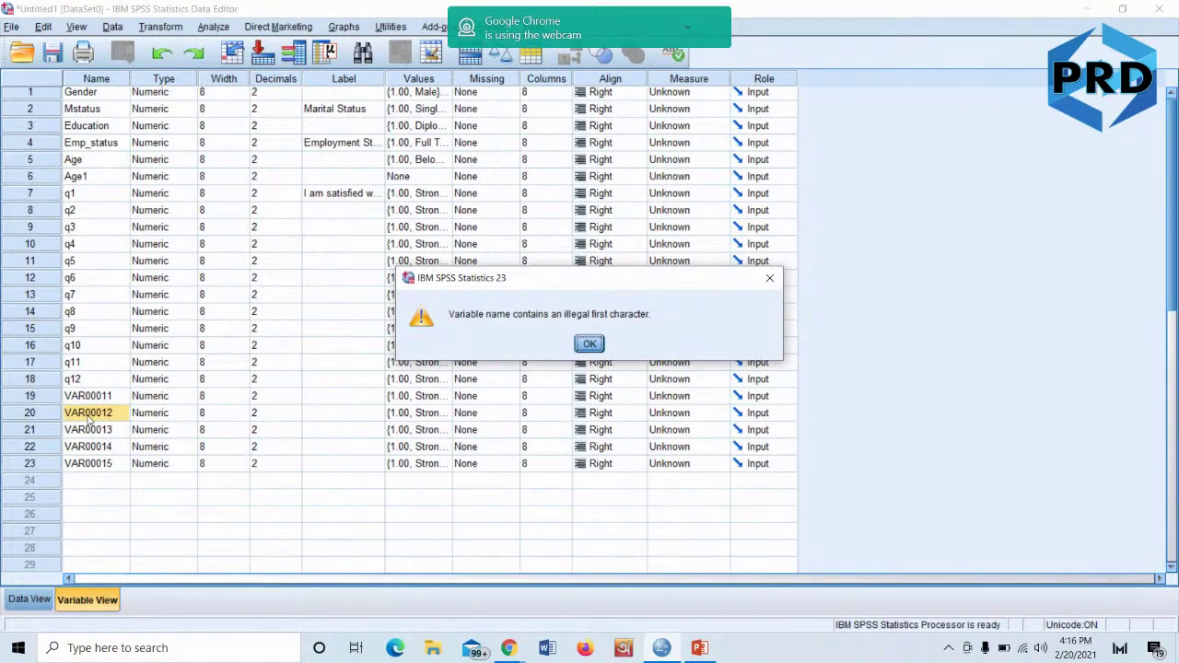
{"action": "left_click", "coordinate": [590, 345]}
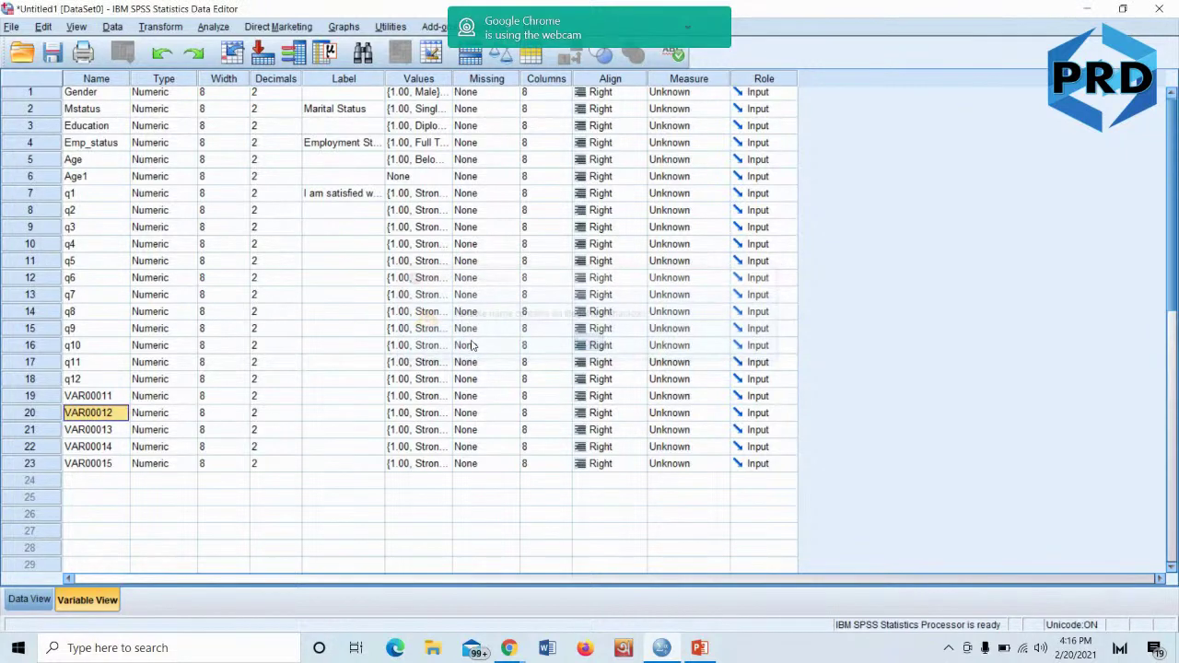
Rename the variables in rows 19 to 23 as q13, q14, q15, q16 and q17
{"action": "left_click", "coordinate": [83, 399]}
{"action": "type", "text": "q13"}
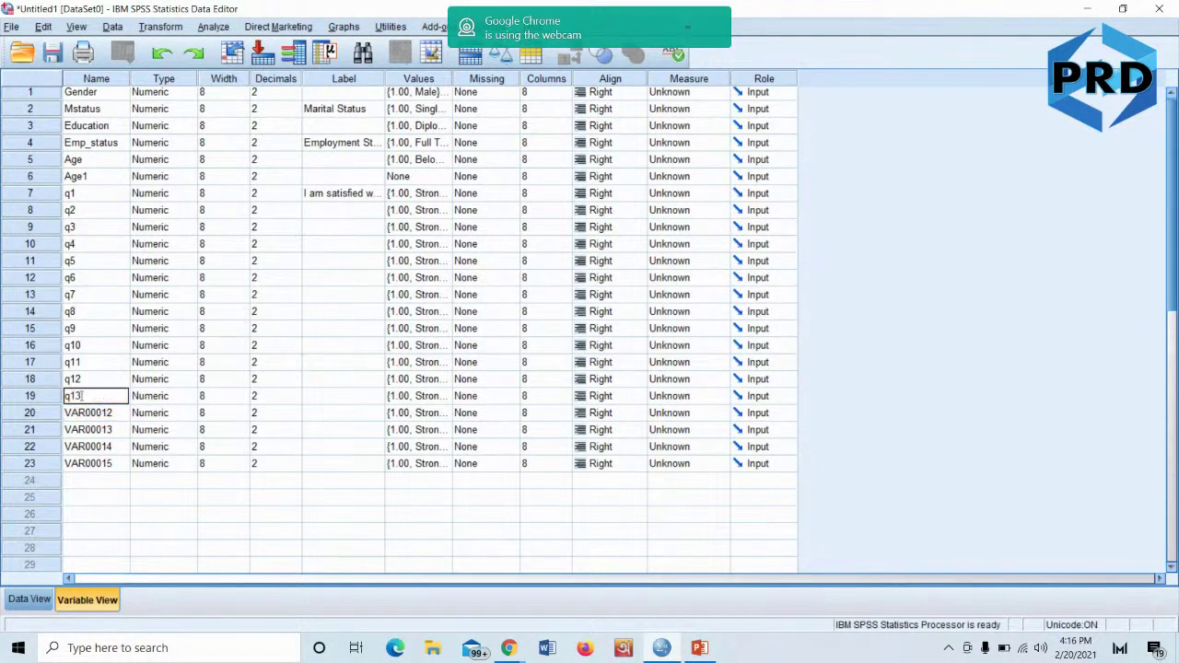
{"action": "left_click", "coordinate": [83, 413]}
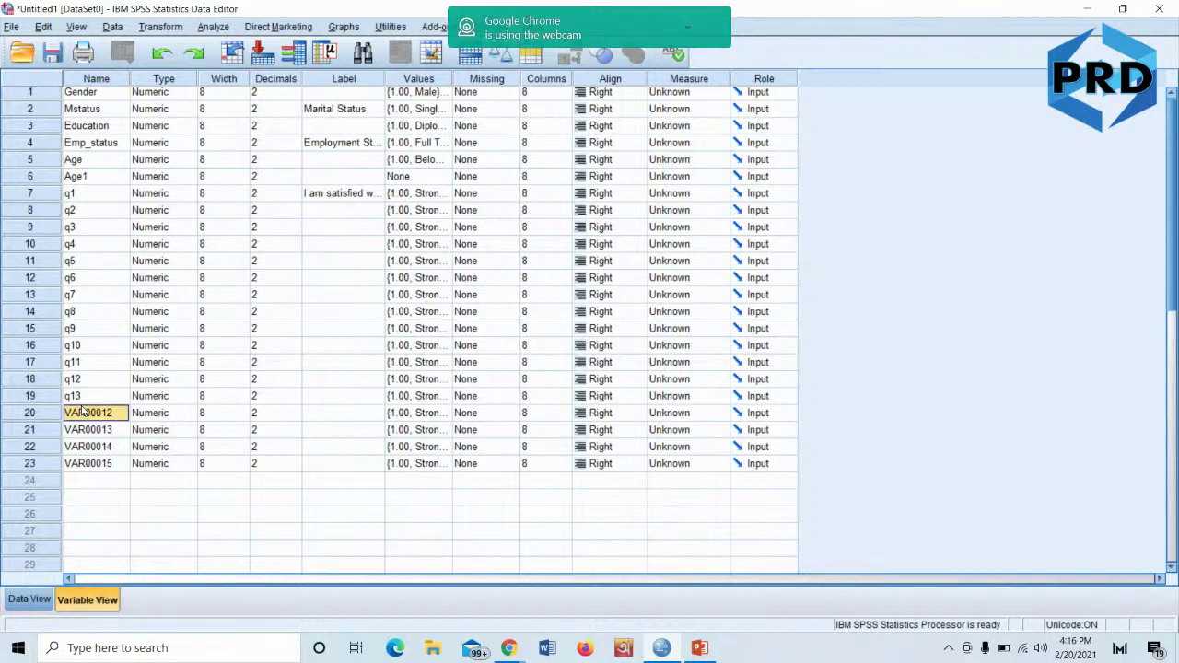
{"action": "type", "text": "q14"}
{"action": "left_click", "coordinate": [83, 429]}
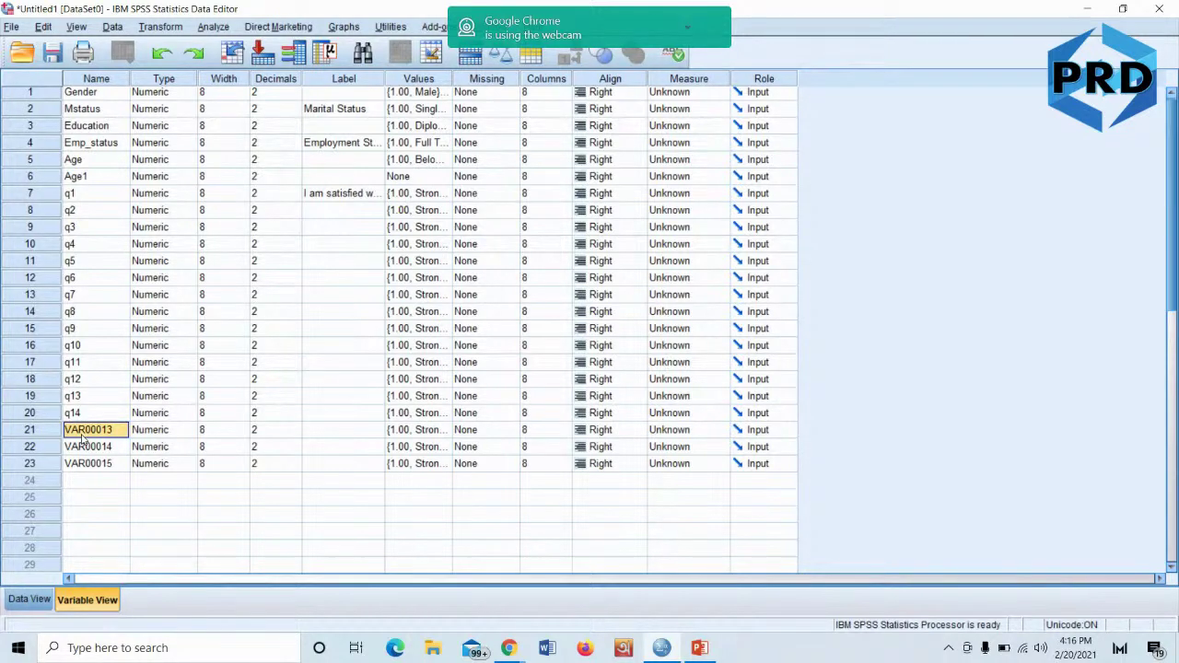
{"action": "type", "text": "q15"}
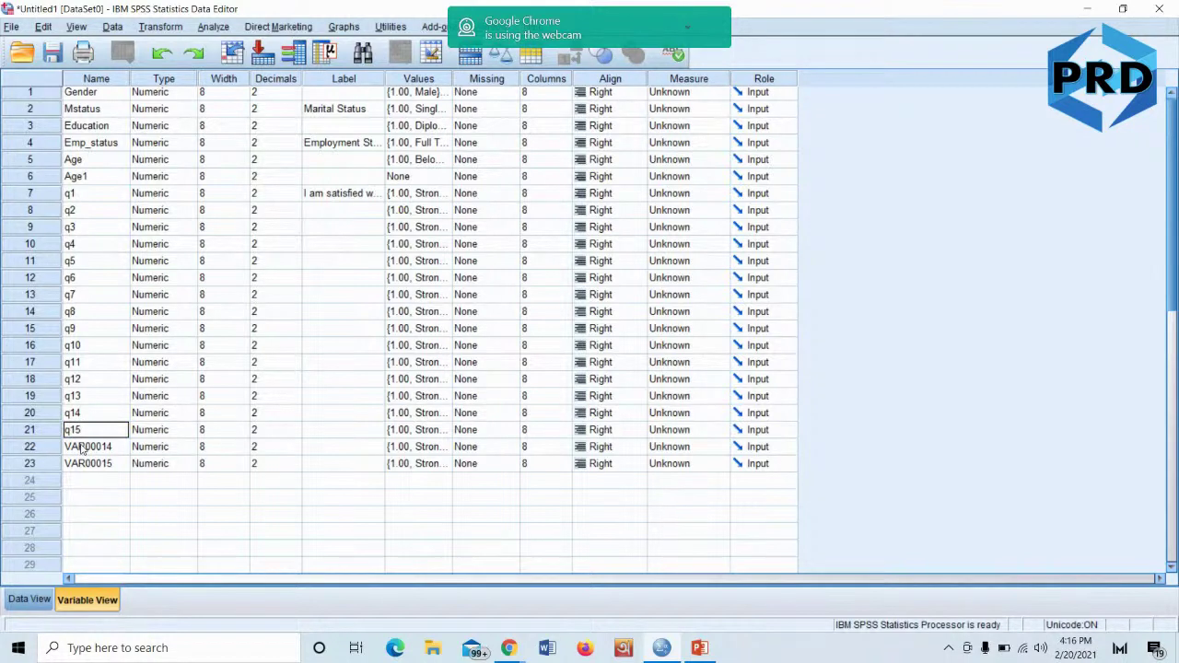
{"action": "left_click", "coordinate": [81, 446]}
{"action": "type", "text": "q16"}
{"action": "left_click", "coordinate": [81, 462]}
{"action": "type", "text": "q17"}
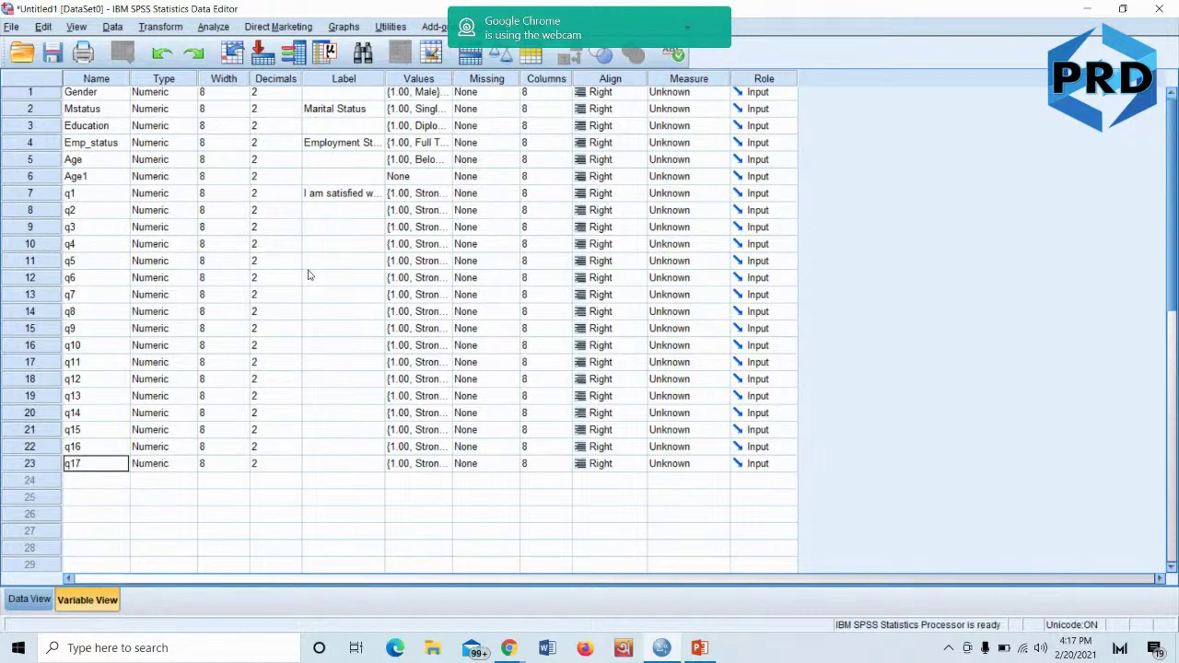
Check the Values cells of the first Likert questions and review q1's value labels without changing them
{"action": "left_click", "coordinate": [429, 195]}
{"action": "left_click", "coordinate": [426, 214]}
{"action": "left_click", "coordinate": [422, 231]}
{"action": "left_click", "coordinate": [421, 262]}
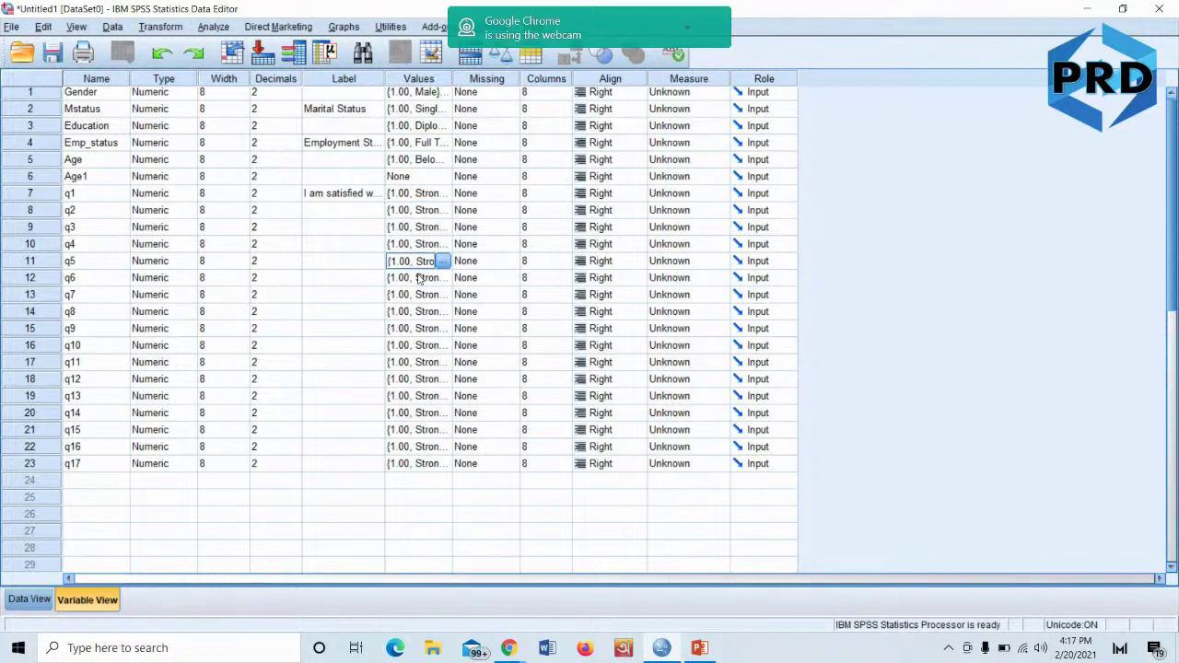
{"action": "left_click", "coordinate": [429, 195]}
{"action": "left_click", "coordinate": [443, 195]}
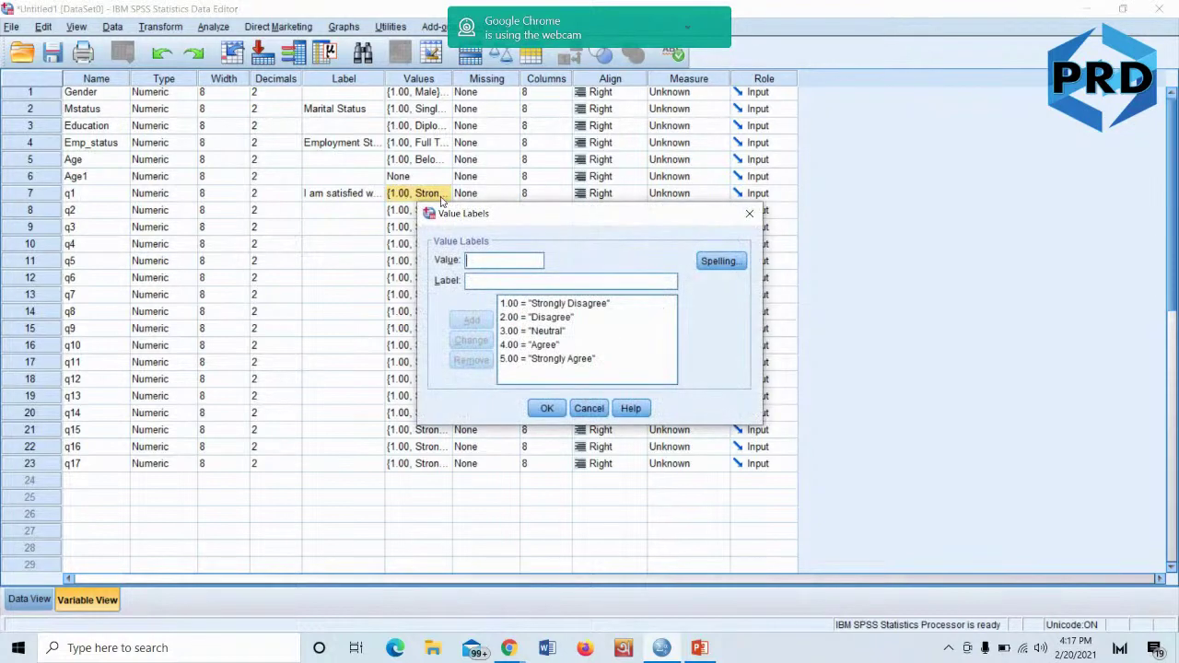
{"action": "left_click", "coordinate": [589, 408]}
Paste q1's value labels into the value labels of the empty variable rows 24 to 28
{"action": "right_click", "coordinate": [405, 194]}
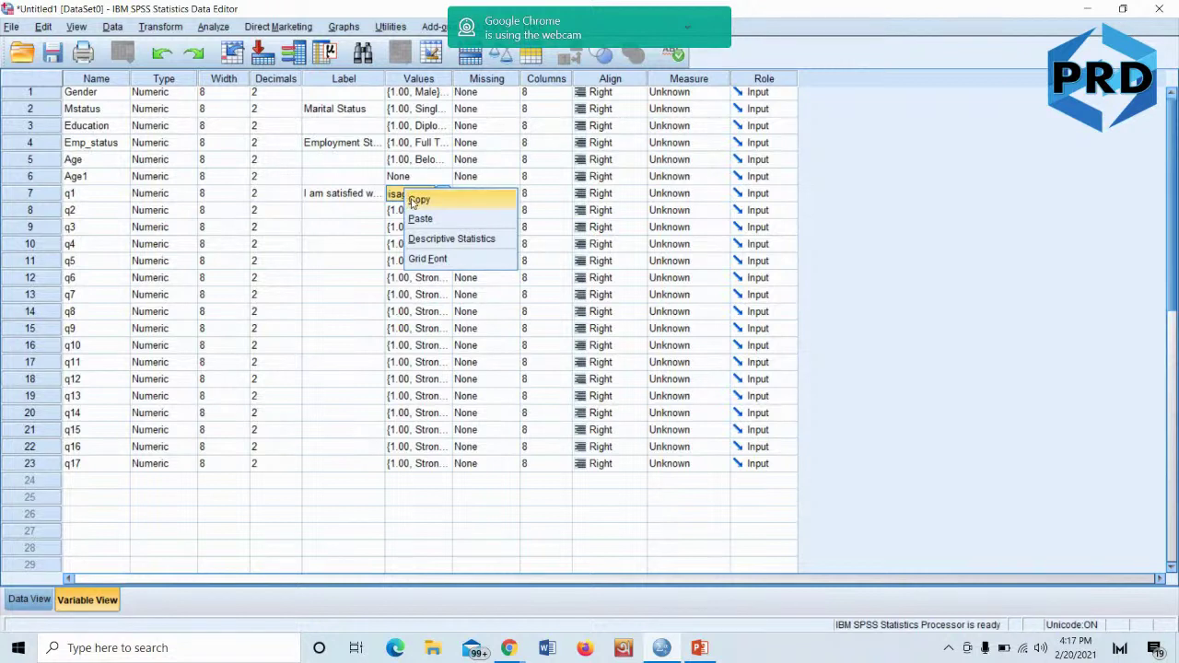
{"action": "left_click", "coordinate": [394, 211]}
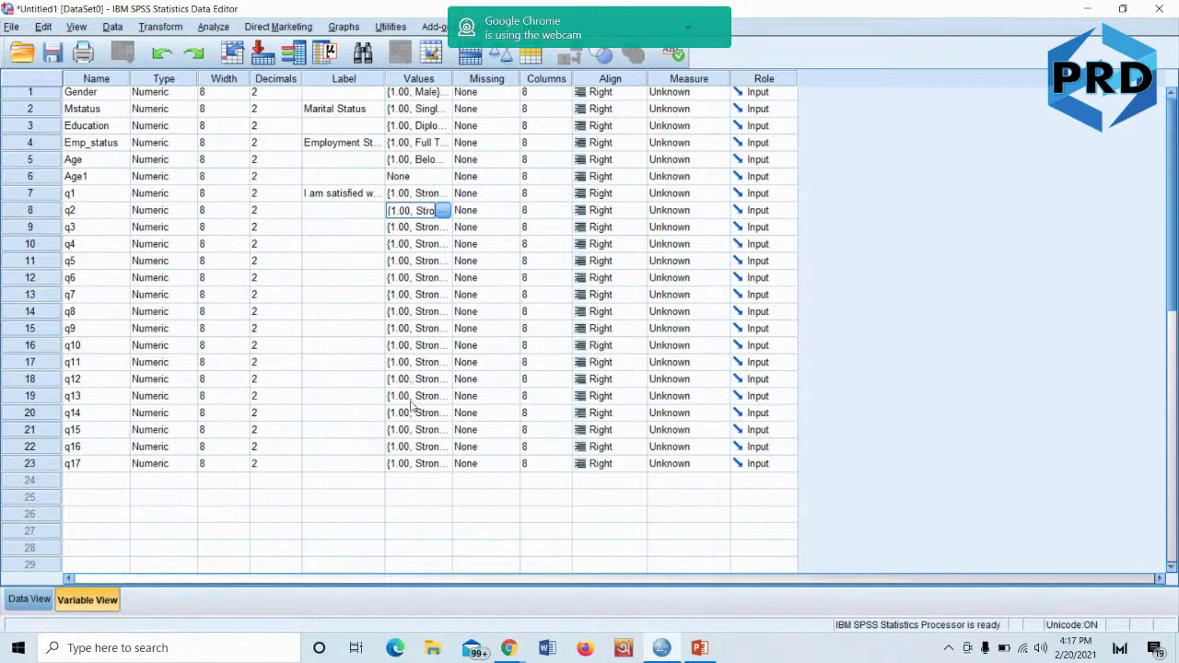
{"action": "left_click", "coordinate": [415, 481]}
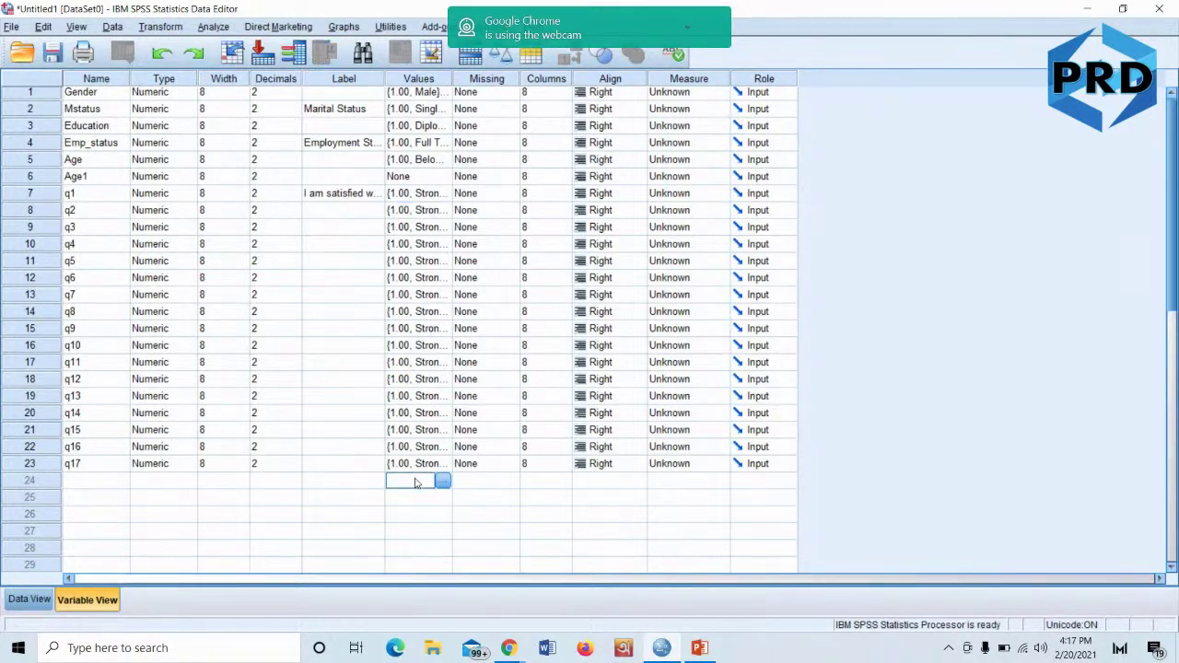
{"action": "key", "text": "Return"}
{"action": "key", "text": "shift+Down"}
{"action": "key", "text": "shift+Down"}
{"action": "key", "text": "shift+Down"}
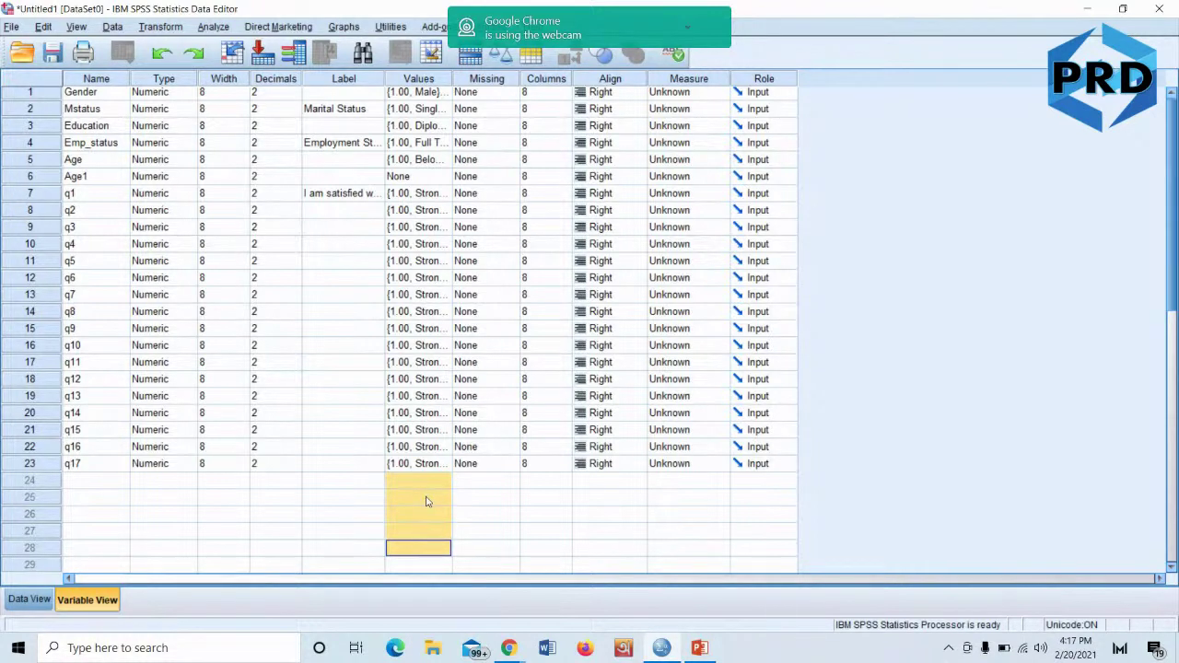
{"action": "right_click", "coordinate": [426, 501]}
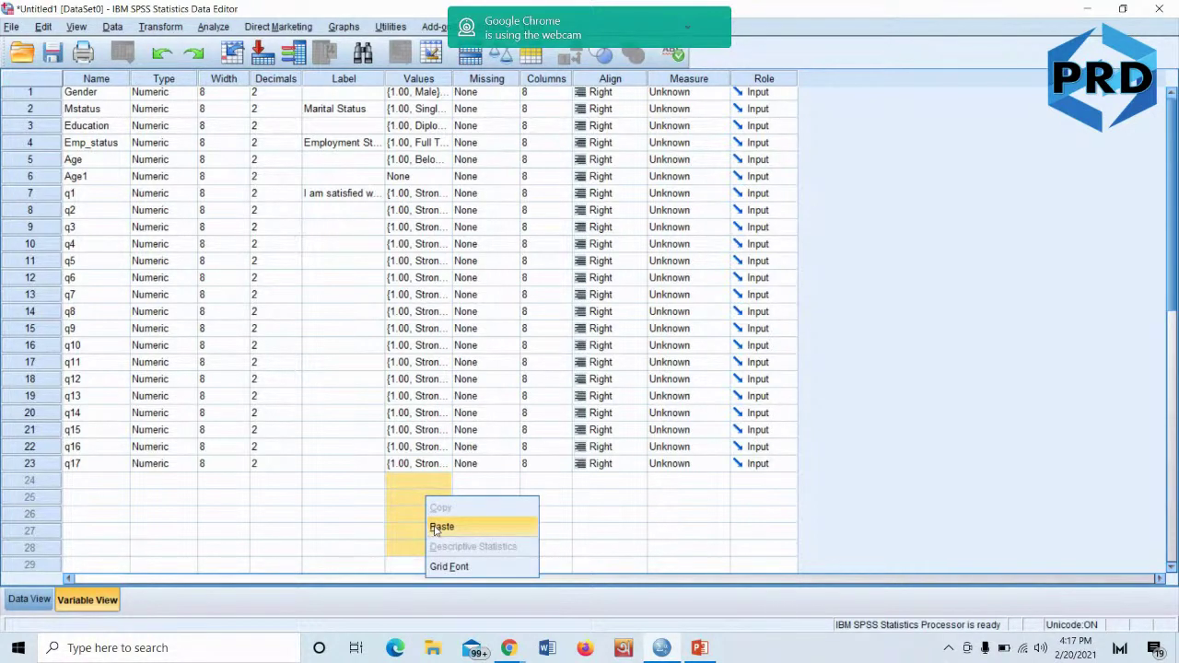
{"action": "left_click", "coordinate": [441, 526]}
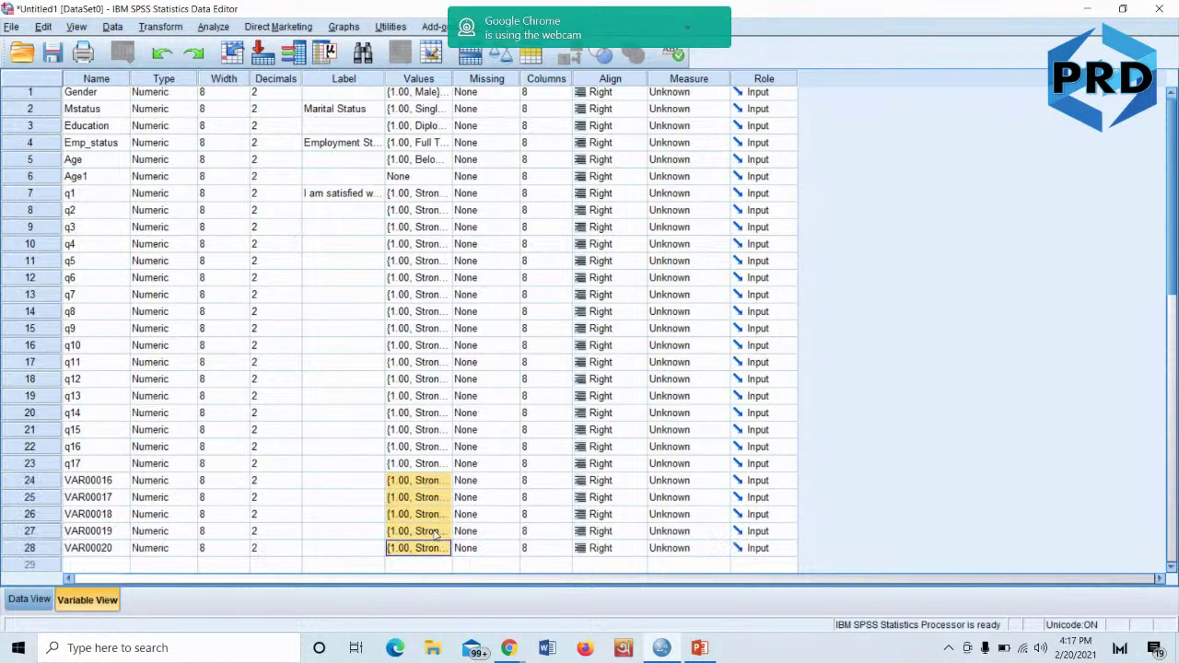
Rename the variables in rows 24 to 28 as q18, q19, q20, q21 and q22
{"action": "left_click", "coordinate": [92, 485]}
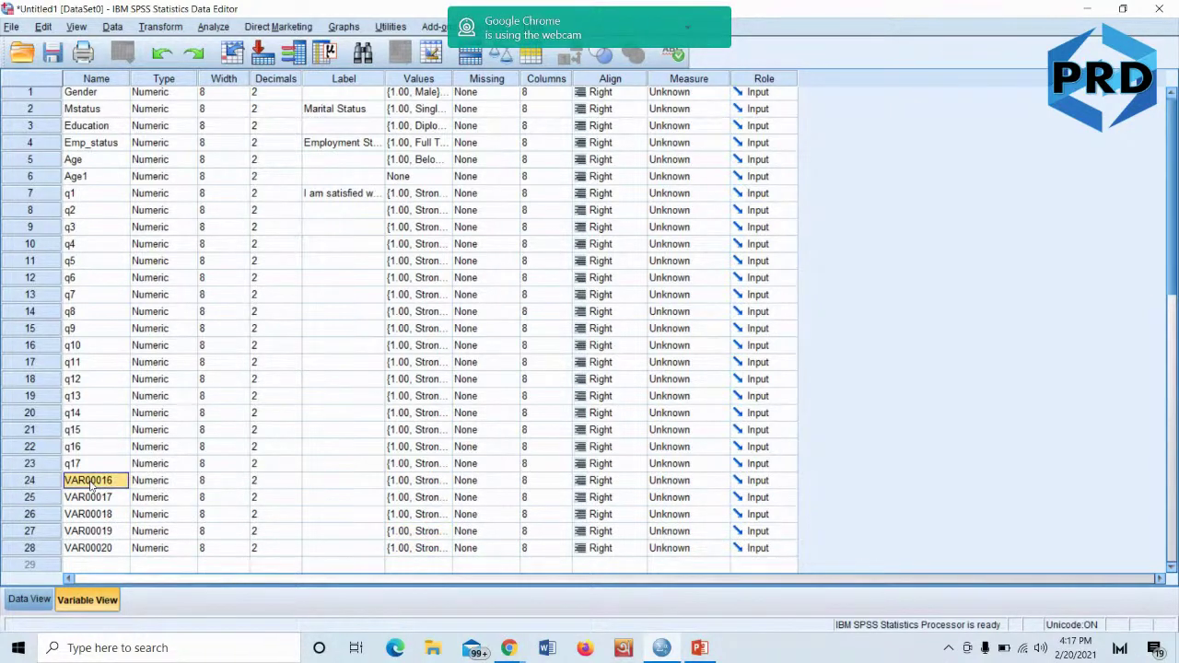
{"action": "type", "text": "q18"}
{"action": "left_click", "coordinate": [88, 497]}
{"action": "type", "text": "q19"}
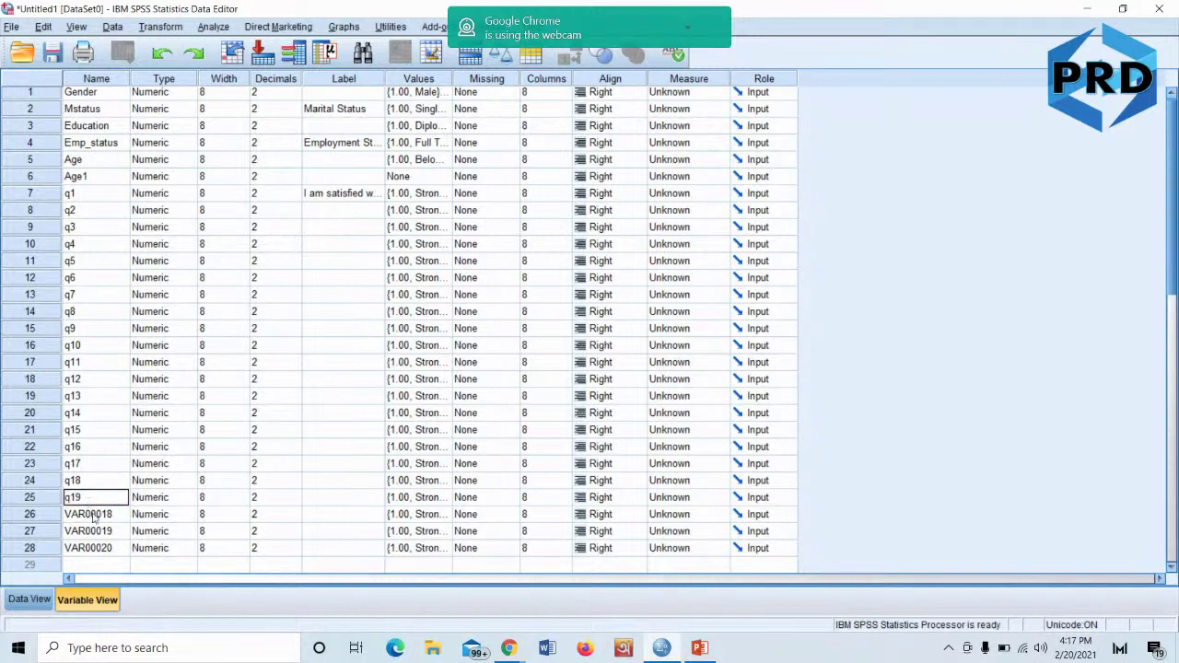
{"action": "left_click", "coordinate": [93, 514]}
{"action": "type", "text": "q20"}
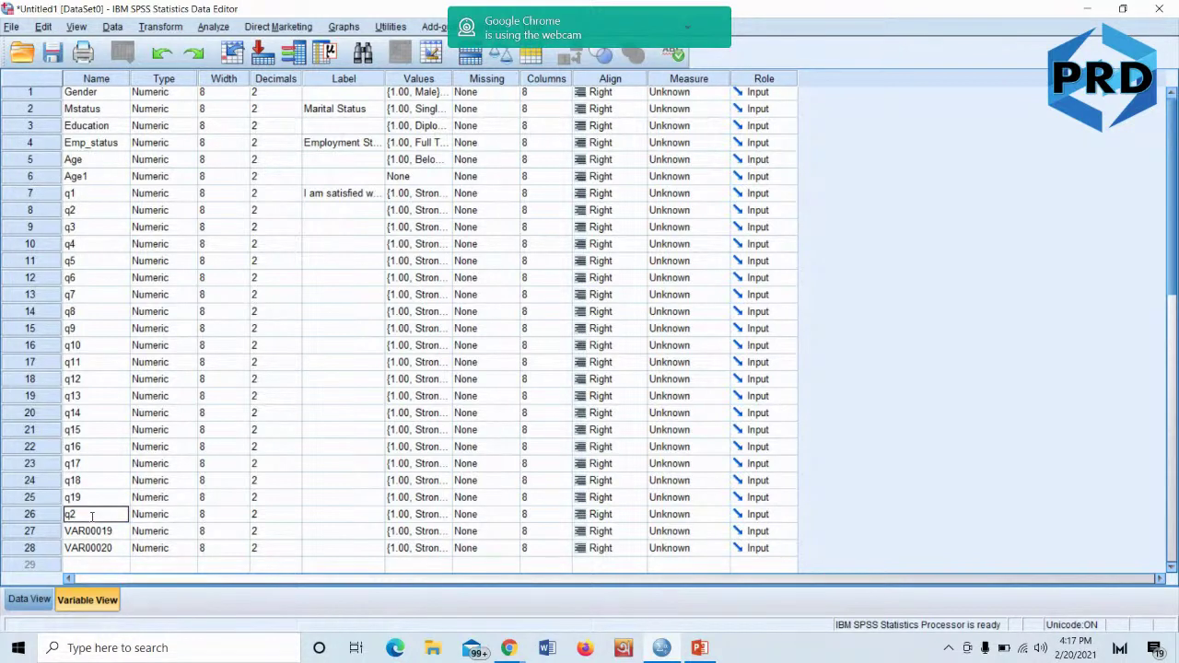
{"action": "left_click", "coordinate": [78, 534]}
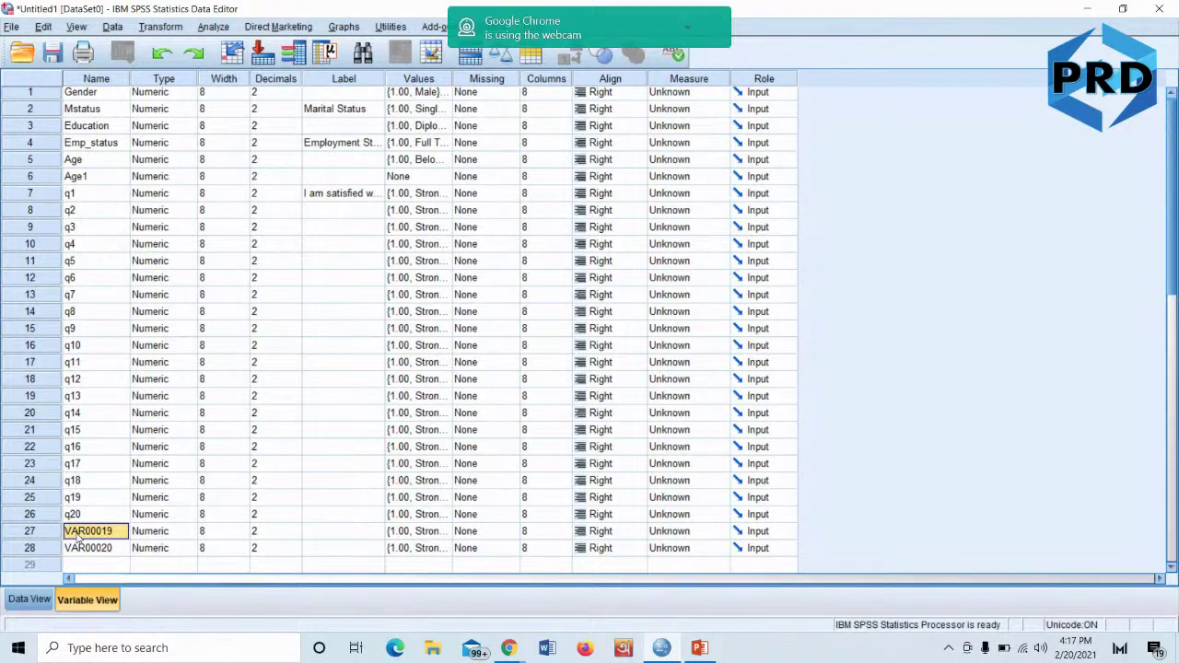
{"action": "type", "text": "q21"}
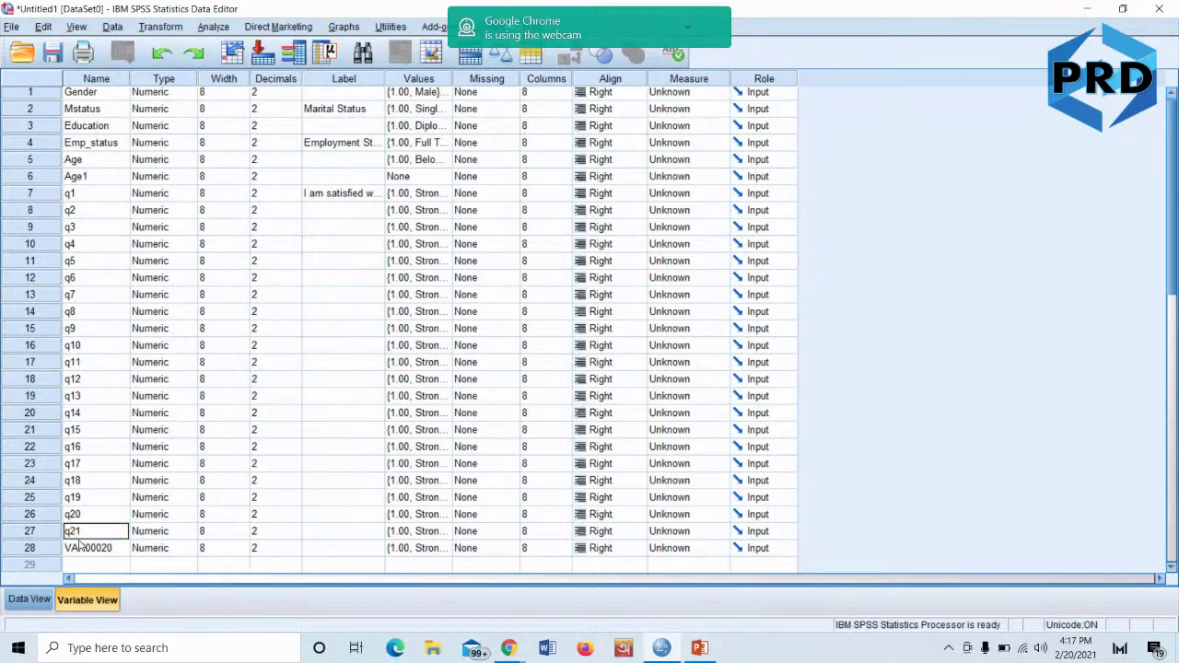
{"action": "left_click", "coordinate": [79, 549]}
{"action": "type", "text": "q22"}
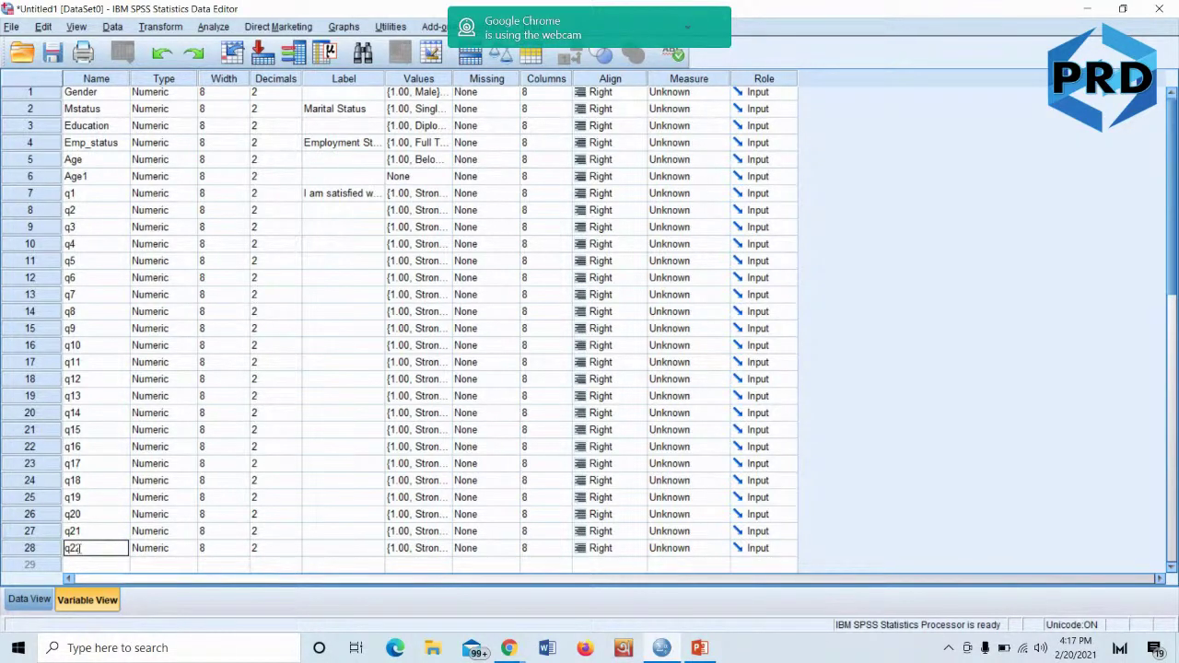
{"action": "left_click", "coordinate": [283, 550]}
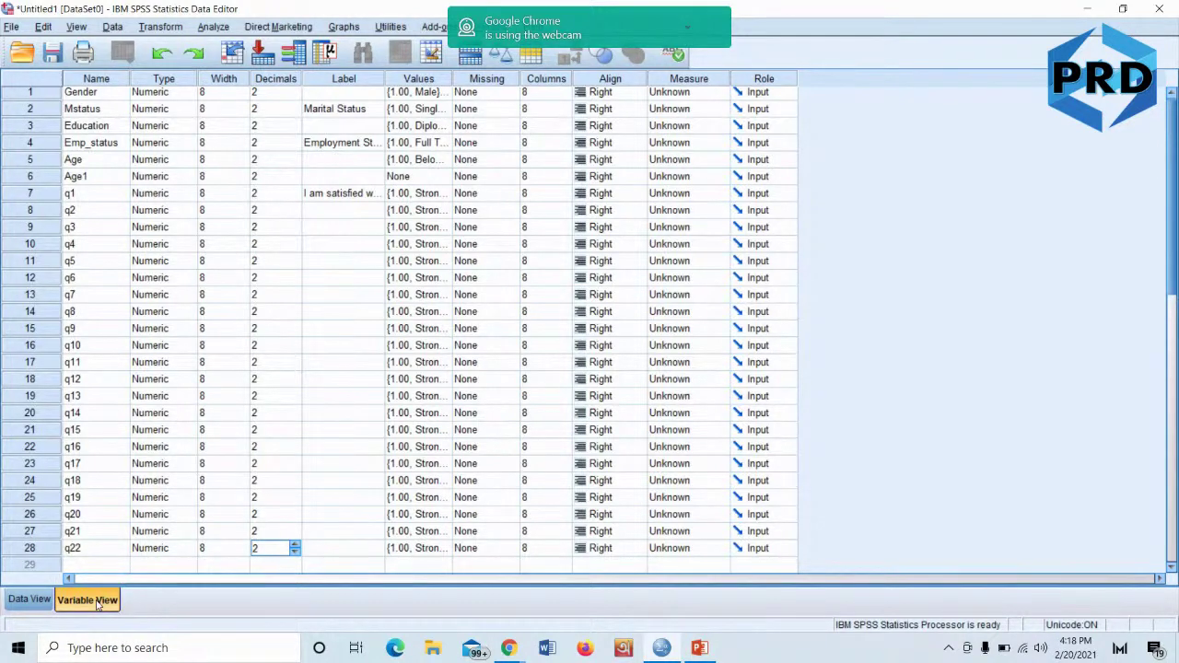
Enter the first respondent's answers in row 1 of the data: q1 5, q2 4, q3 3, q4 5, q5 1 and q6 2
{"action": "left_click", "coordinate": [28, 600]}
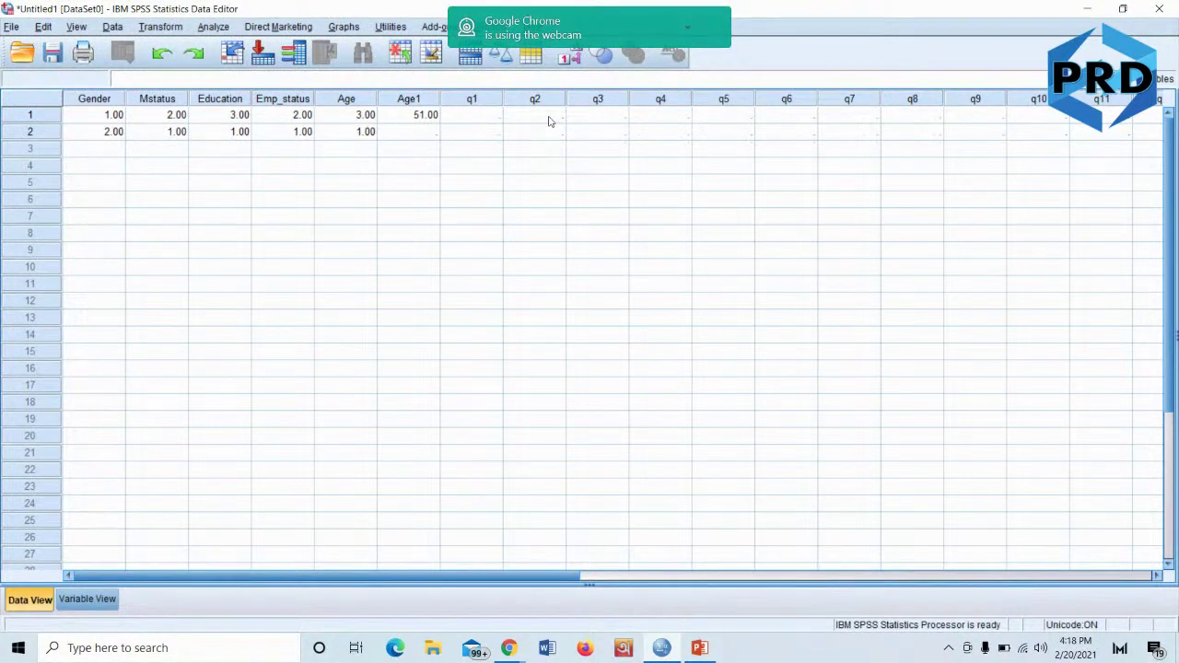
{"action": "left_click", "coordinate": [480, 120]}
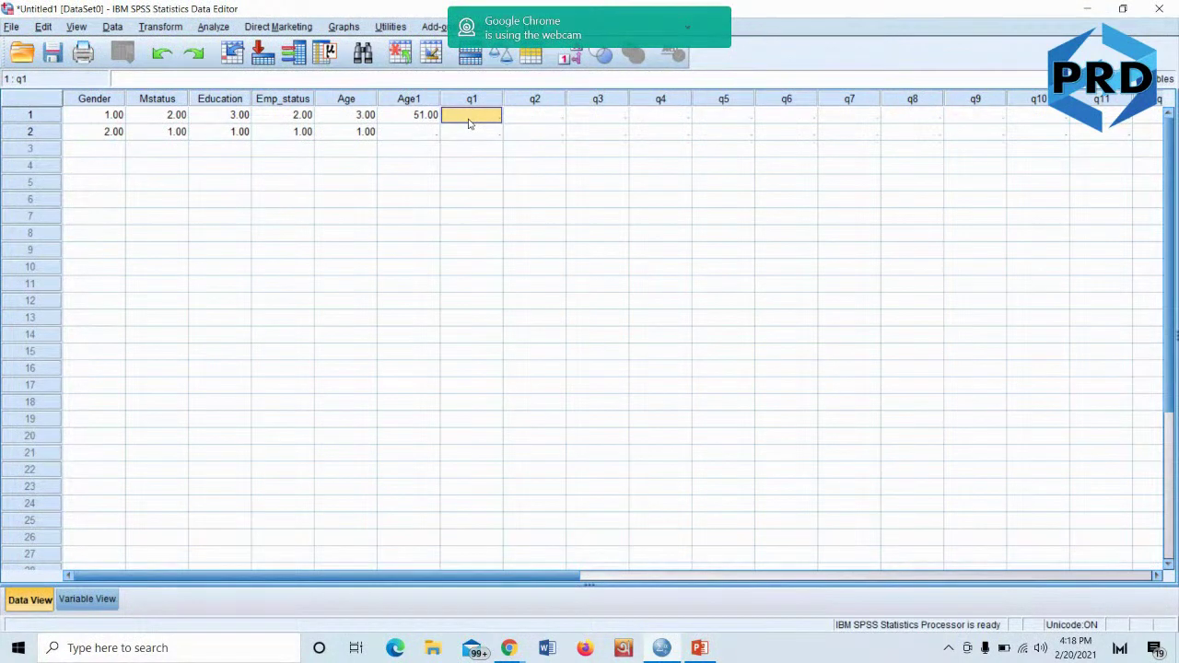
{"action": "type", "text": "5"}
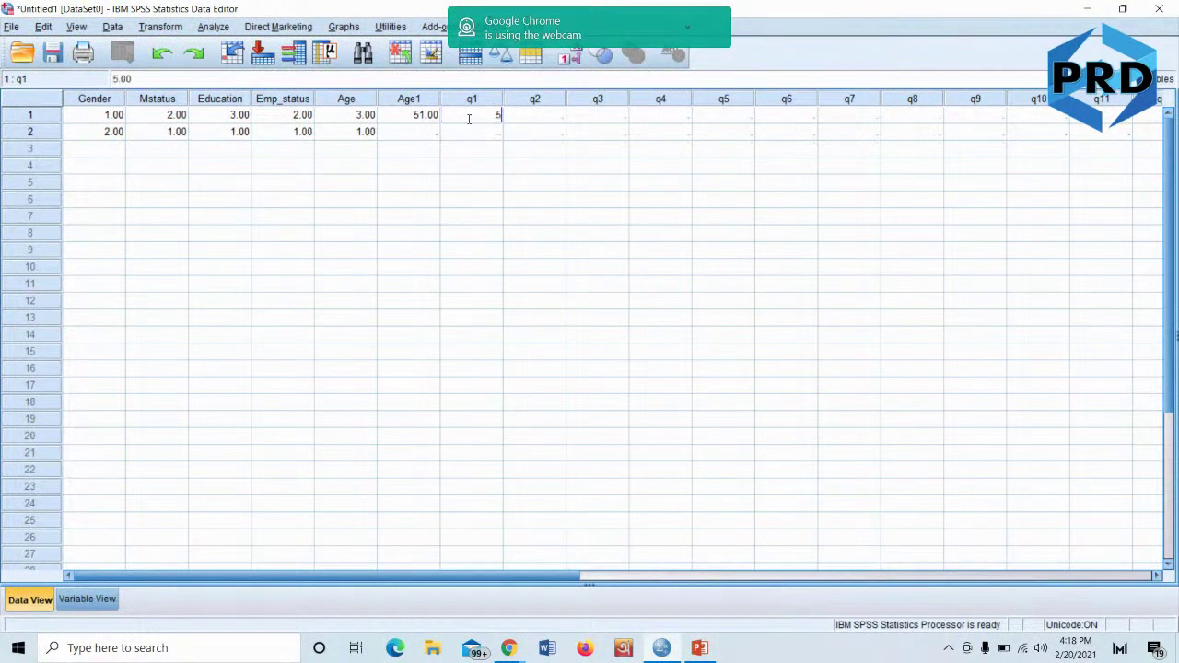
{"action": "left_click", "coordinate": [542, 126]}
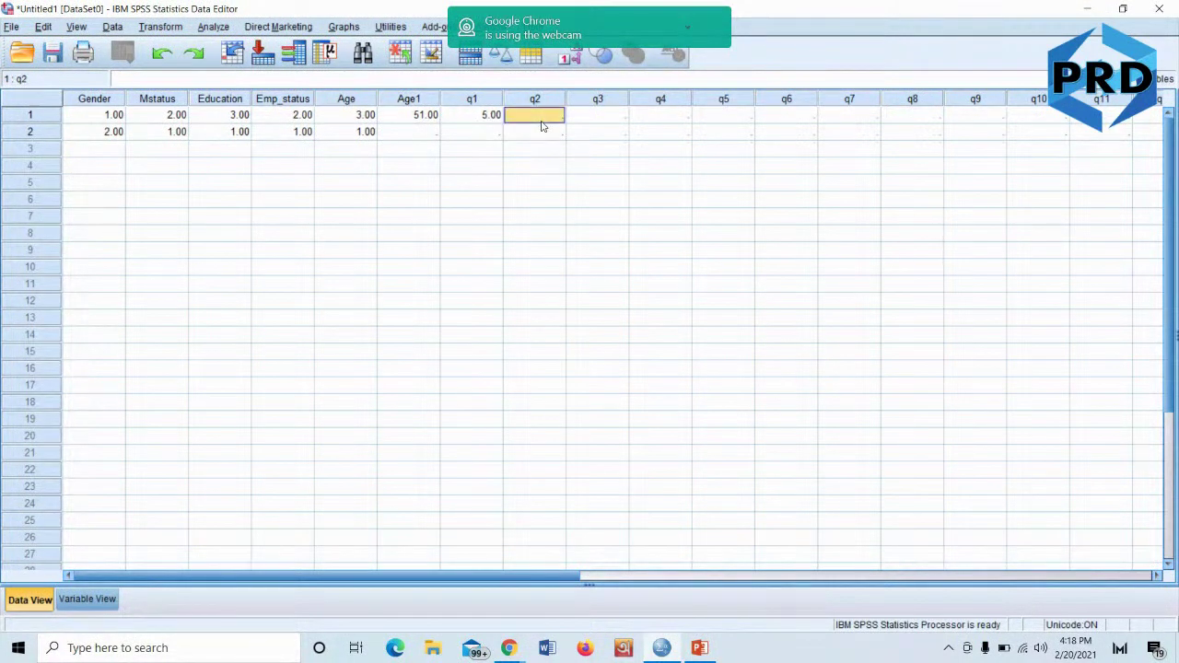
{"action": "type", "text": "4"}
{"action": "left_click", "coordinate": [599, 123]}
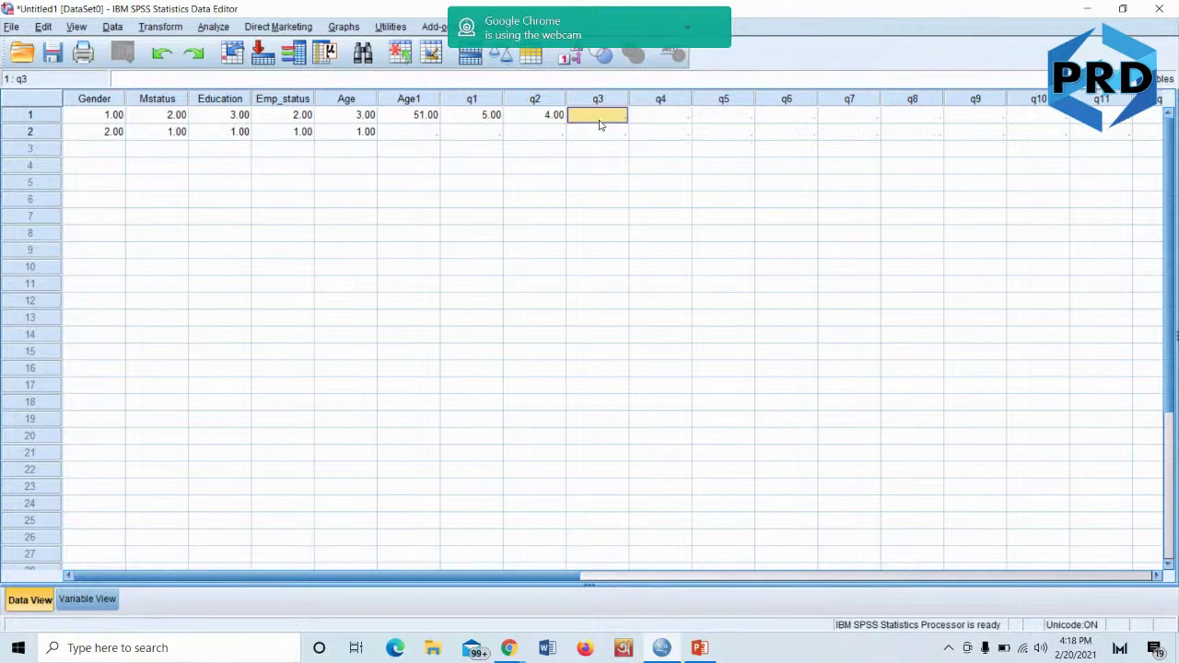
{"action": "type", "text": "3"}
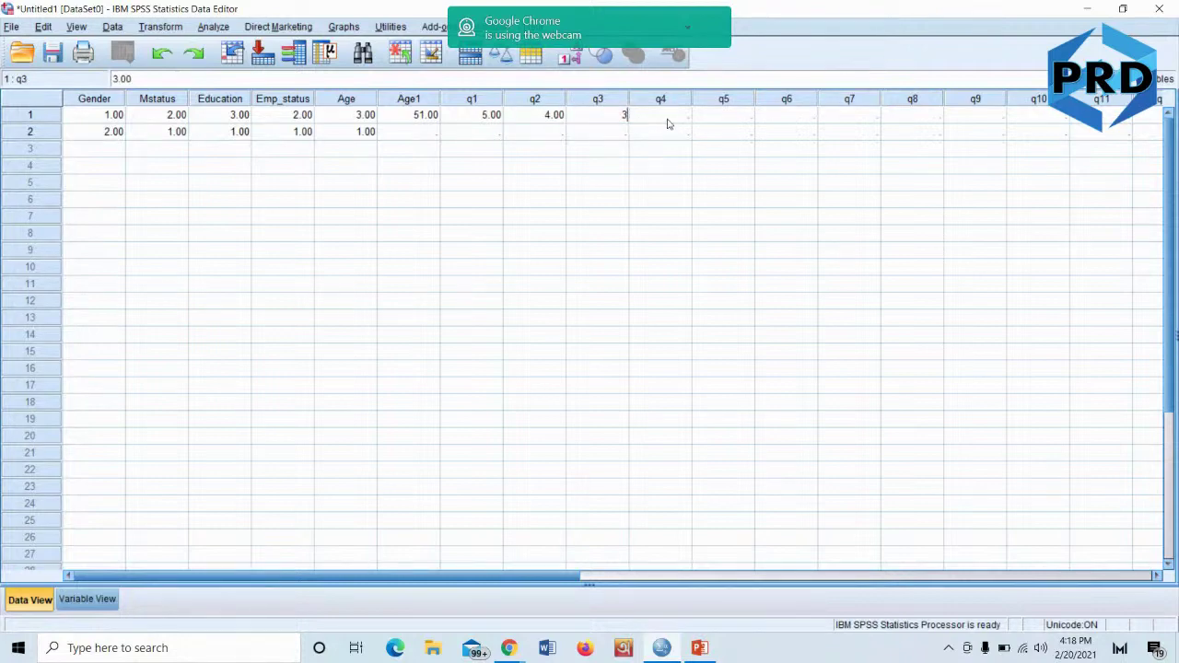
{"action": "left_click", "coordinate": [669, 123]}
{"action": "type", "text": "5"}
{"action": "left_click", "coordinate": [728, 124]}
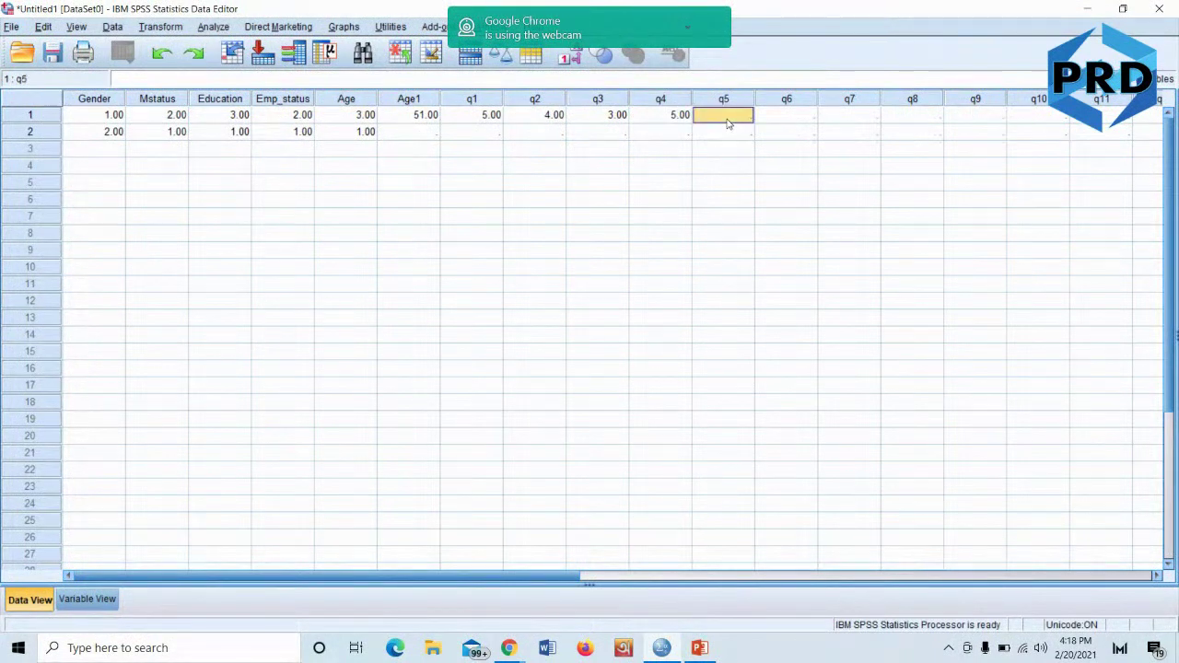
{"action": "type", "text": "1"}
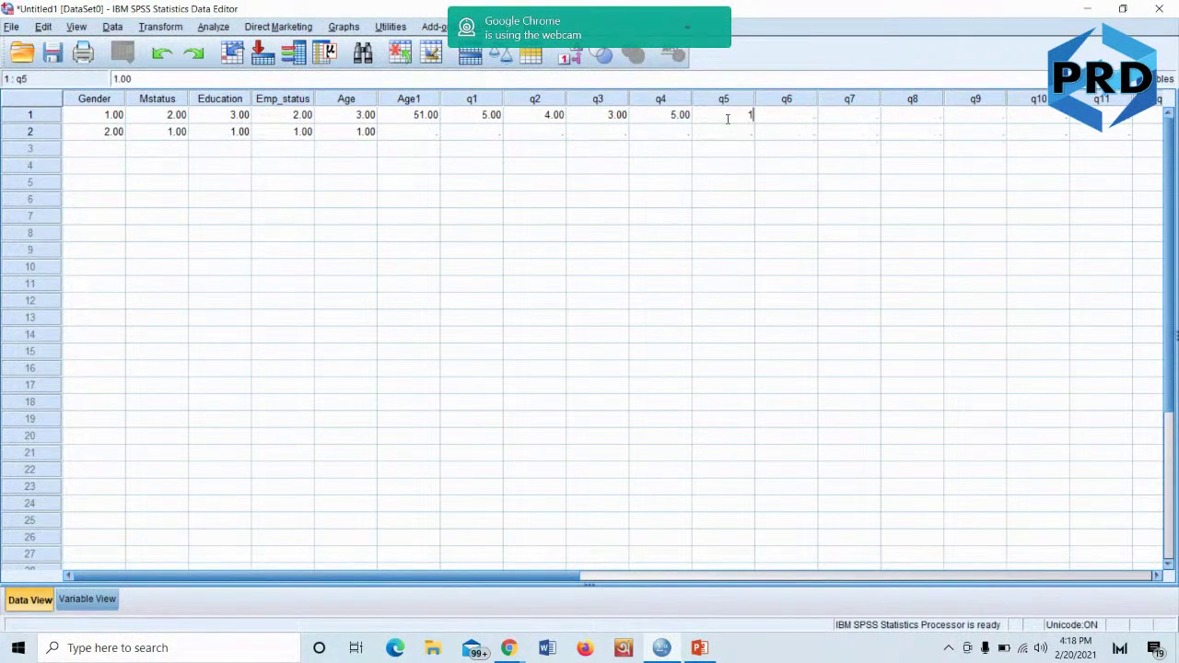
{"action": "left_click", "coordinate": [788, 122]}
{"action": "type", "text": "2"}
{"action": "left_click", "coordinate": [846, 123]}
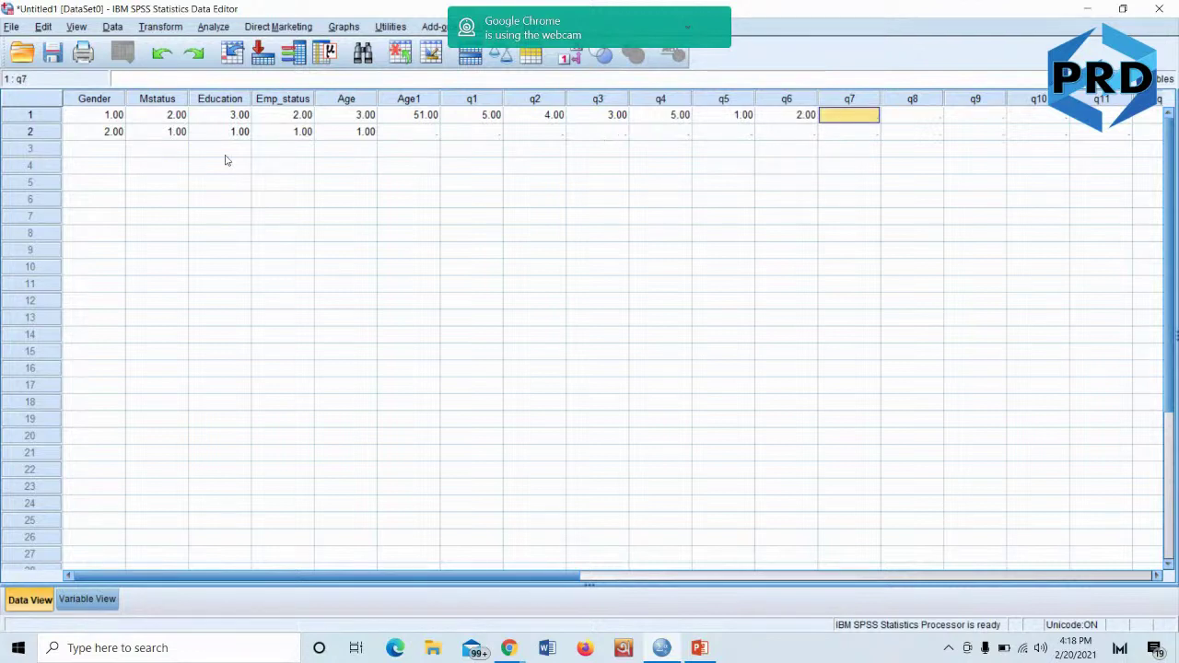
{"action": "left_click", "coordinate": [15, 120]}
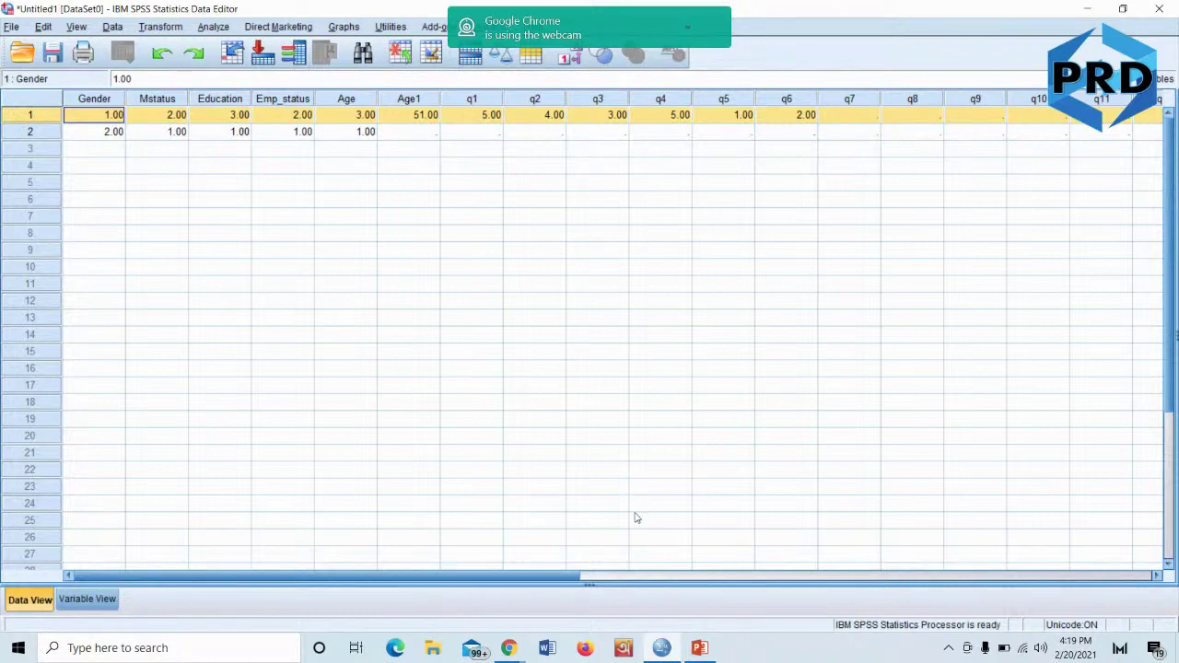
{"action": "left_click_drag", "start_coordinate": [565, 582], "coordinate": [432, 533]}
{"action": "left_click", "coordinate": [407, 136]}
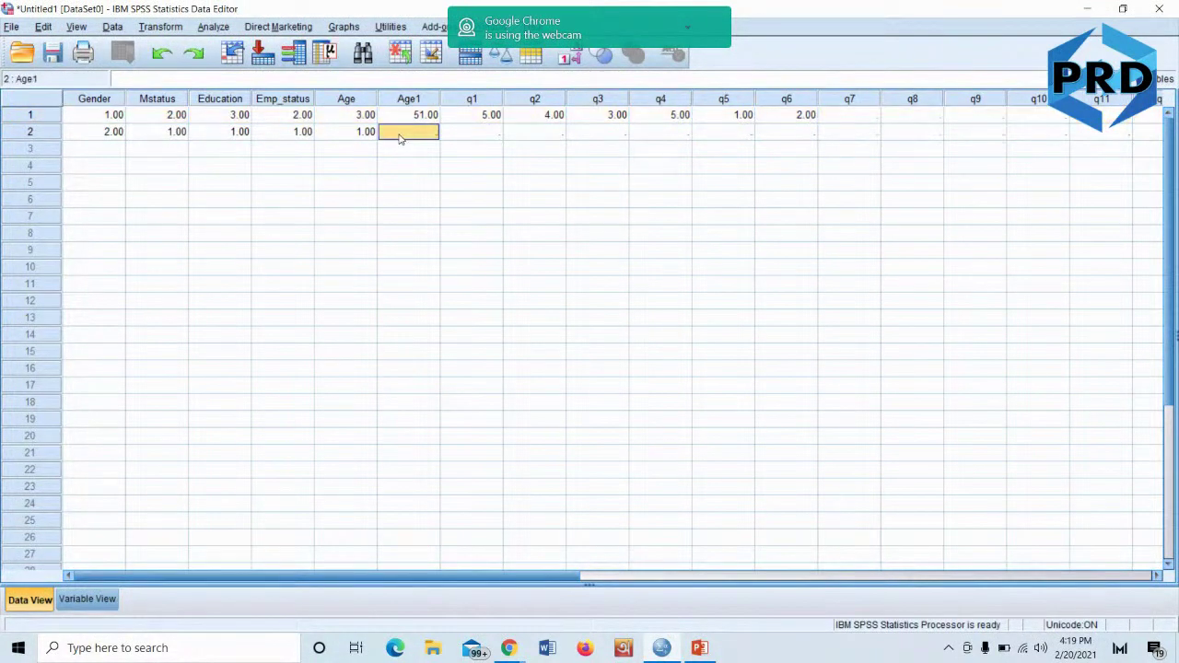
Enter the third respondent's demographics in row 3: Gender 2, Mstatus 3, Education 4, Emp_status 2, Age 2 and Age1 60
{"action": "left_click", "coordinate": [100, 151]}
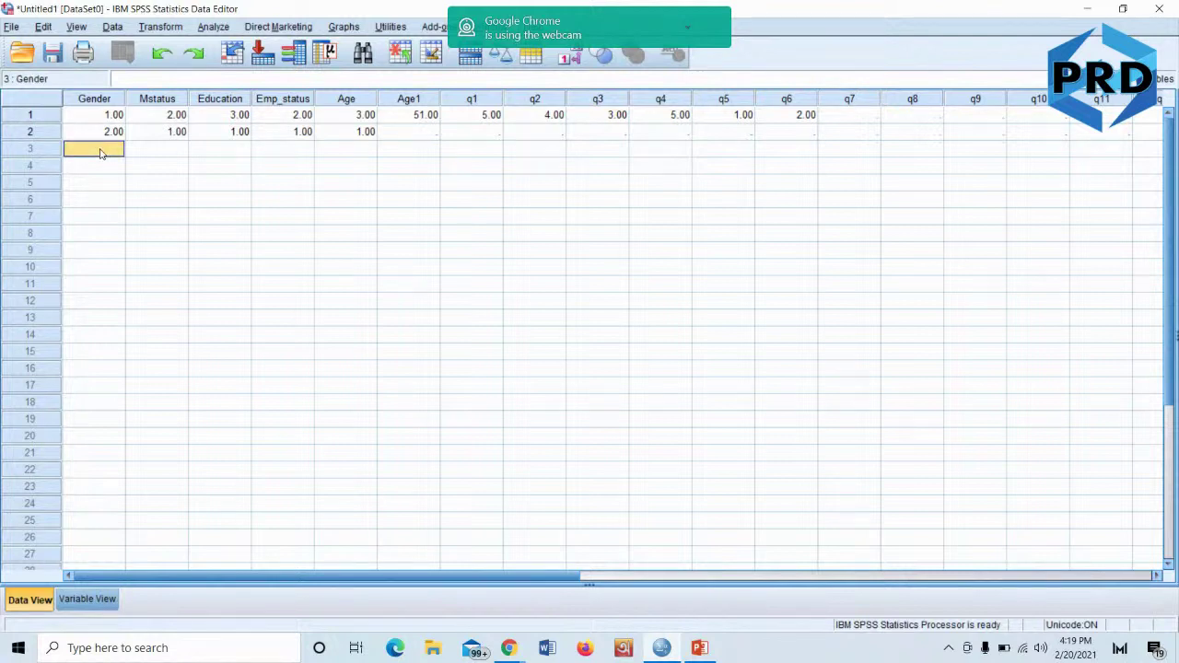
{"action": "type", "text": "2"}
{"action": "left_click", "coordinate": [168, 153]}
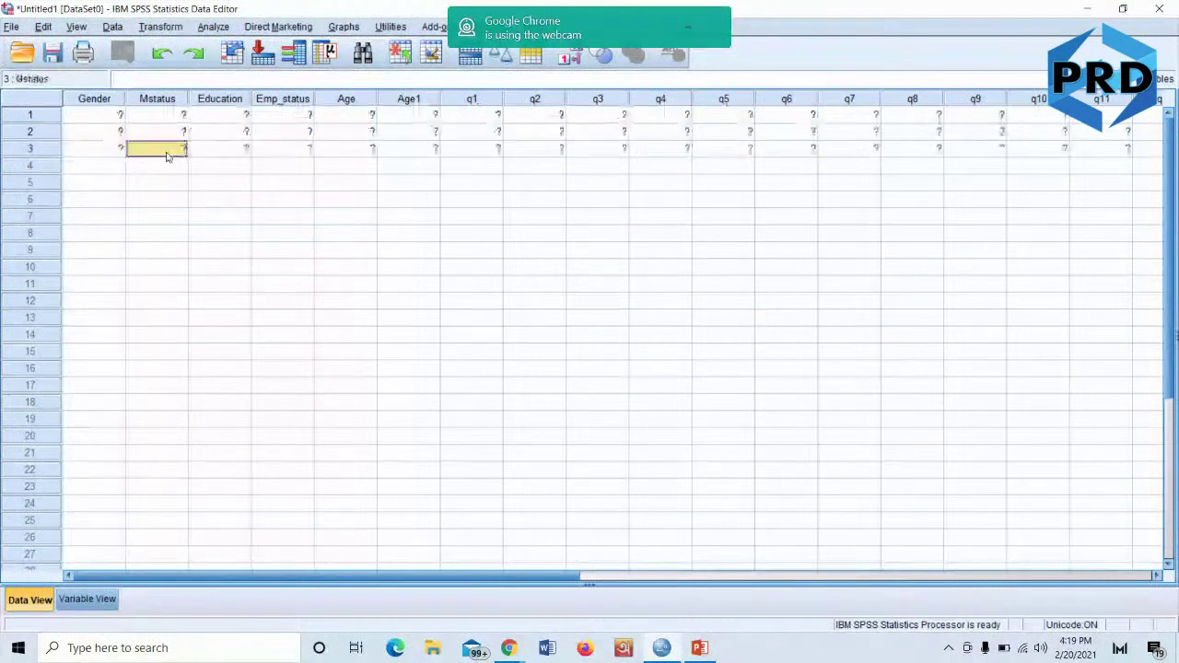
{"action": "type", "text": "3"}
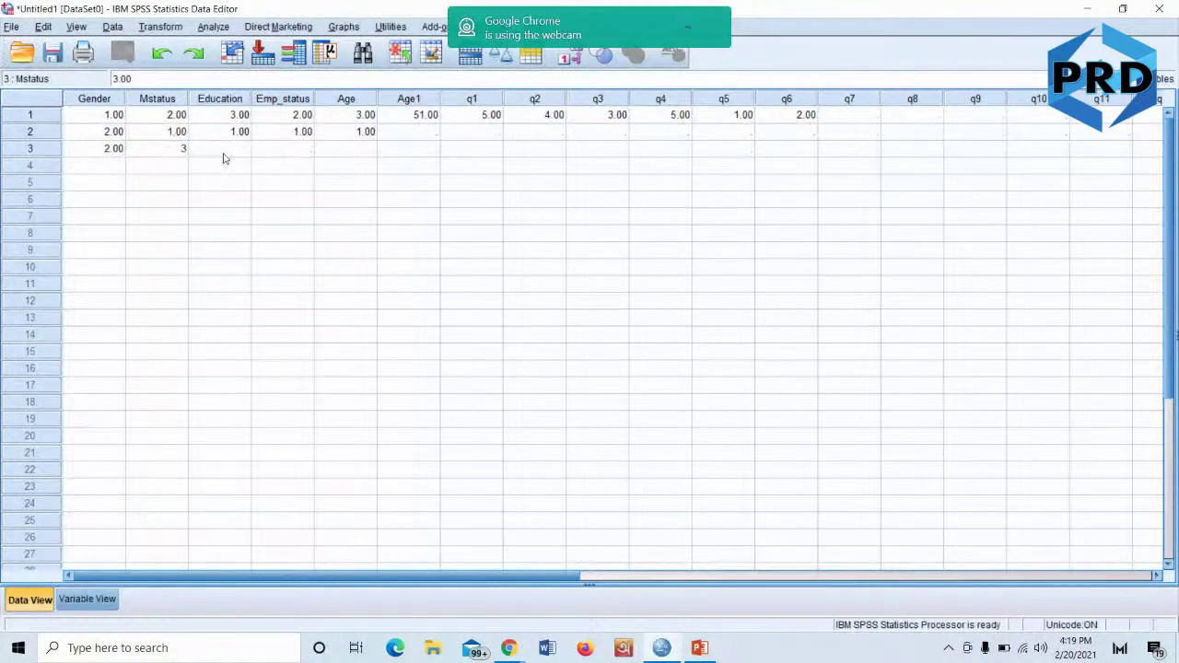
{"action": "left_click", "coordinate": [225, 157]}
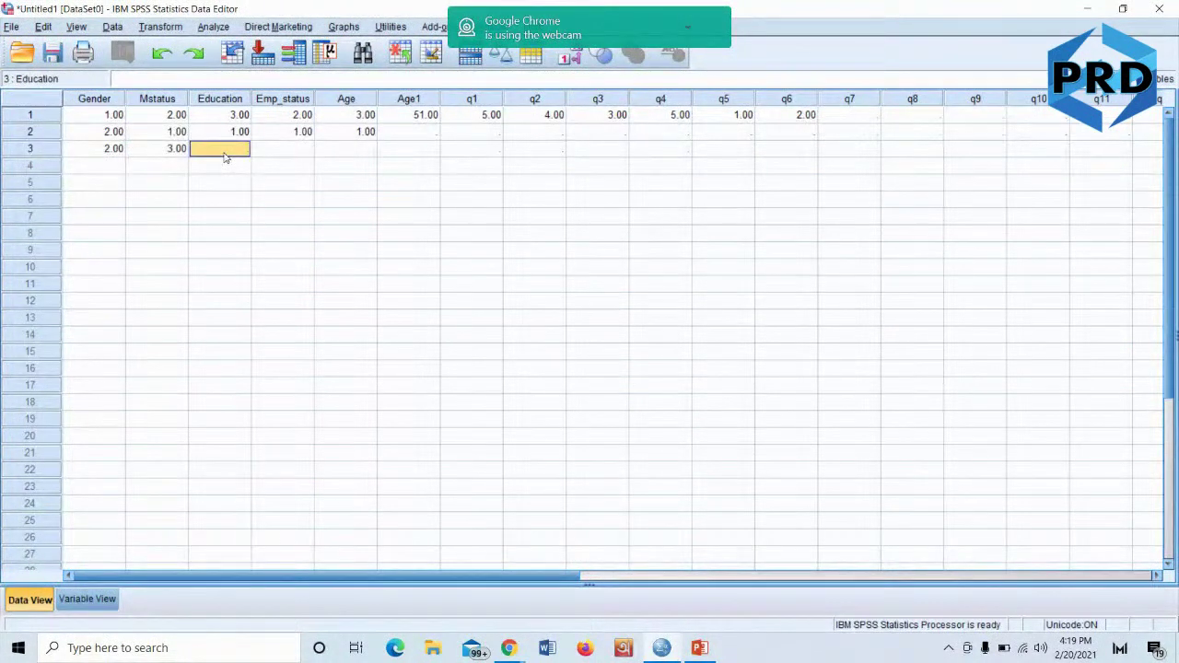
{"action": "type", "text": "4"}
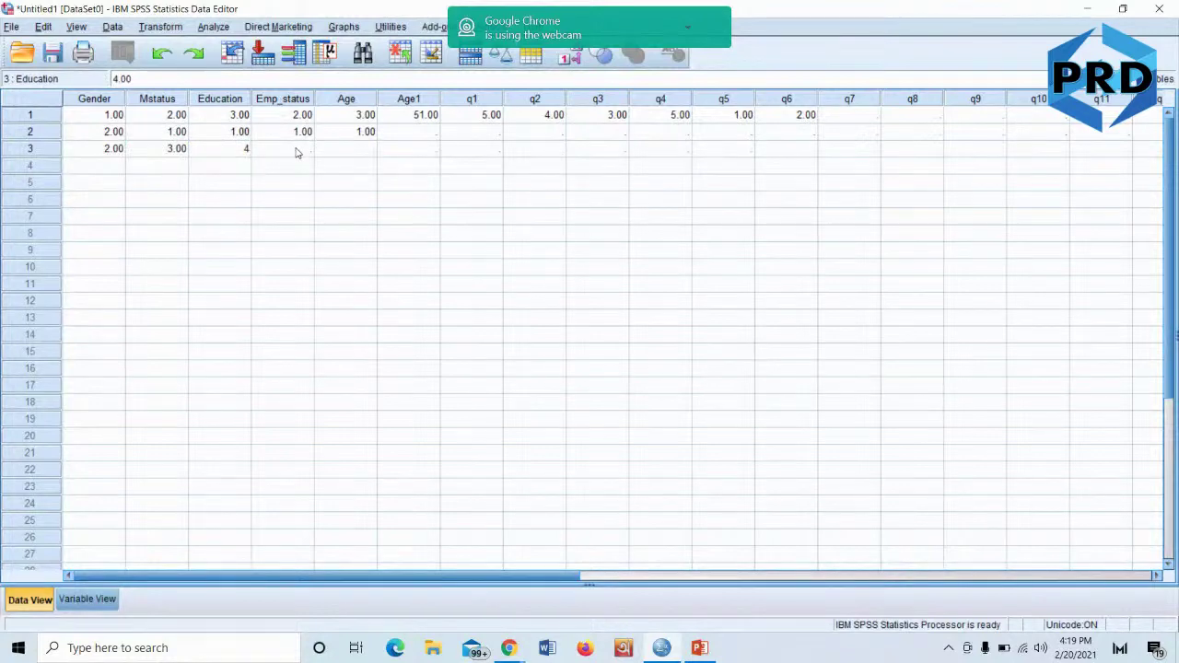
{"action": "left_click", "coordinate": [296, 153]}
{"action": "type", "text": "2"}
{"action": "left_click", "coordinate": [358, 154]}
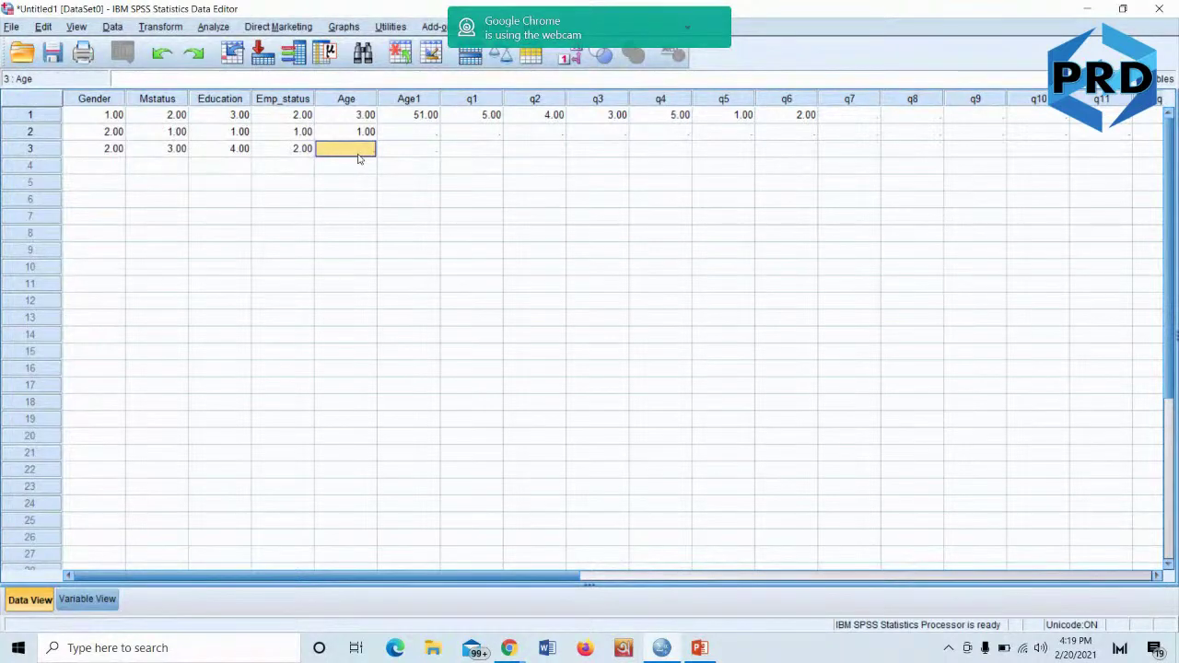
{"action": "type", "text": "2"}
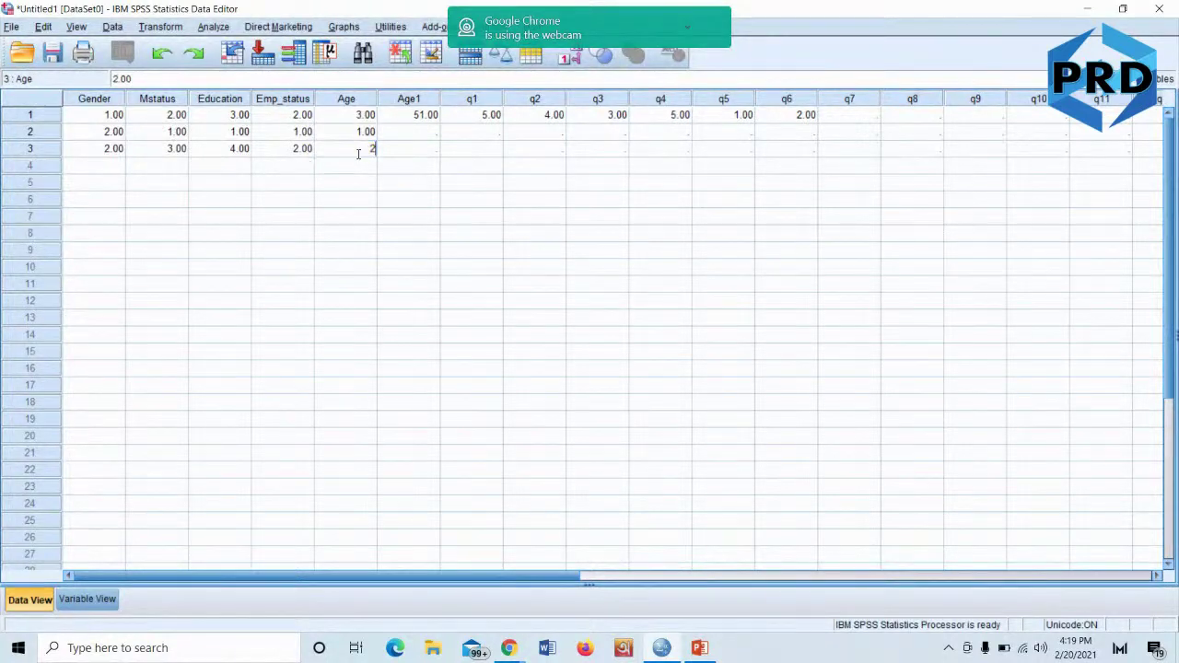
{"action": "left_click", "coordinate": [415, 151]}
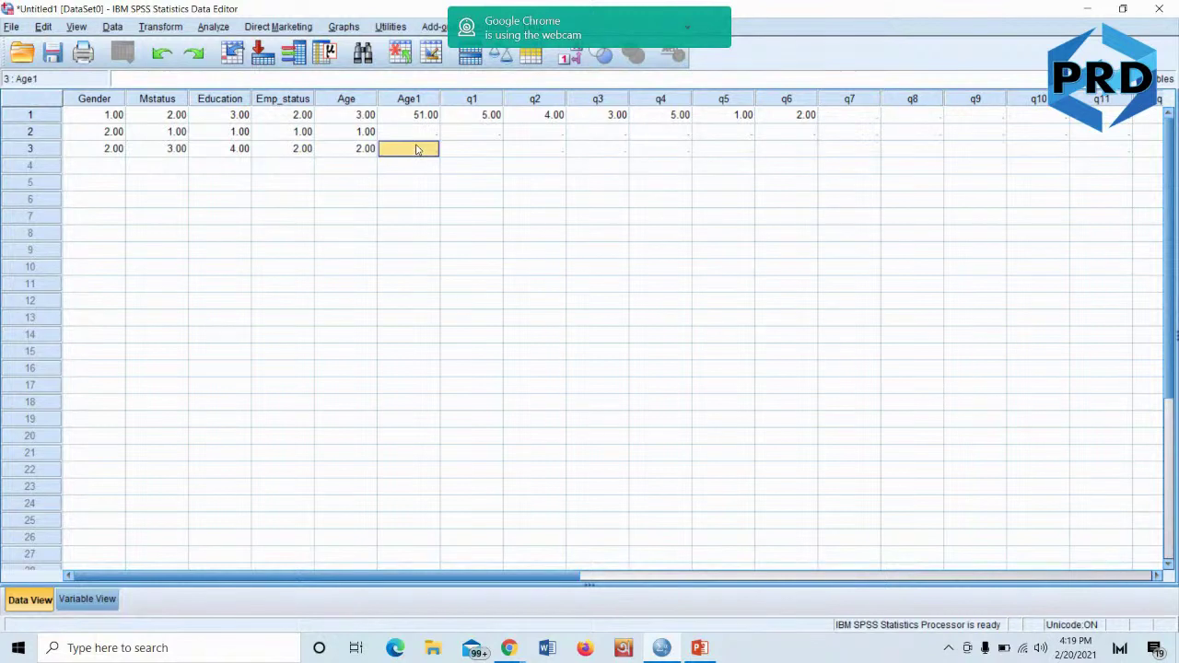
{"action": "type", "text": "60"}
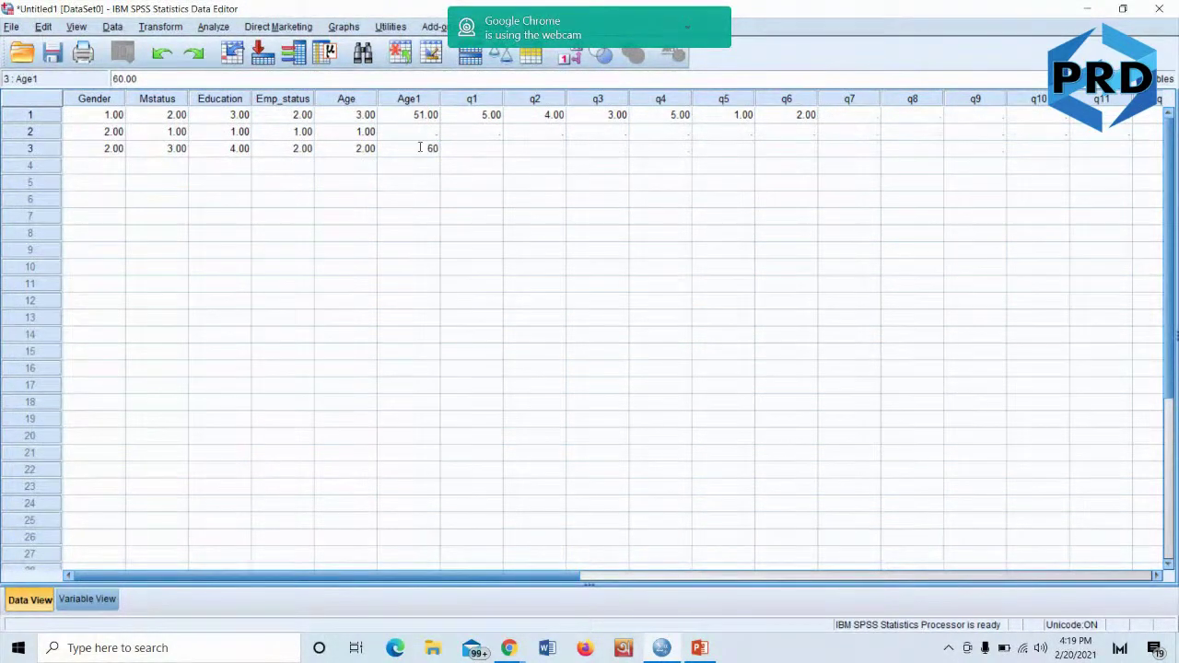
Enter the third respondent's question answers in row 3: q1 4, q2 3, q3 2, q4 5 and q5 4
{"action": "left_click", "coordinate": [482, 154]}
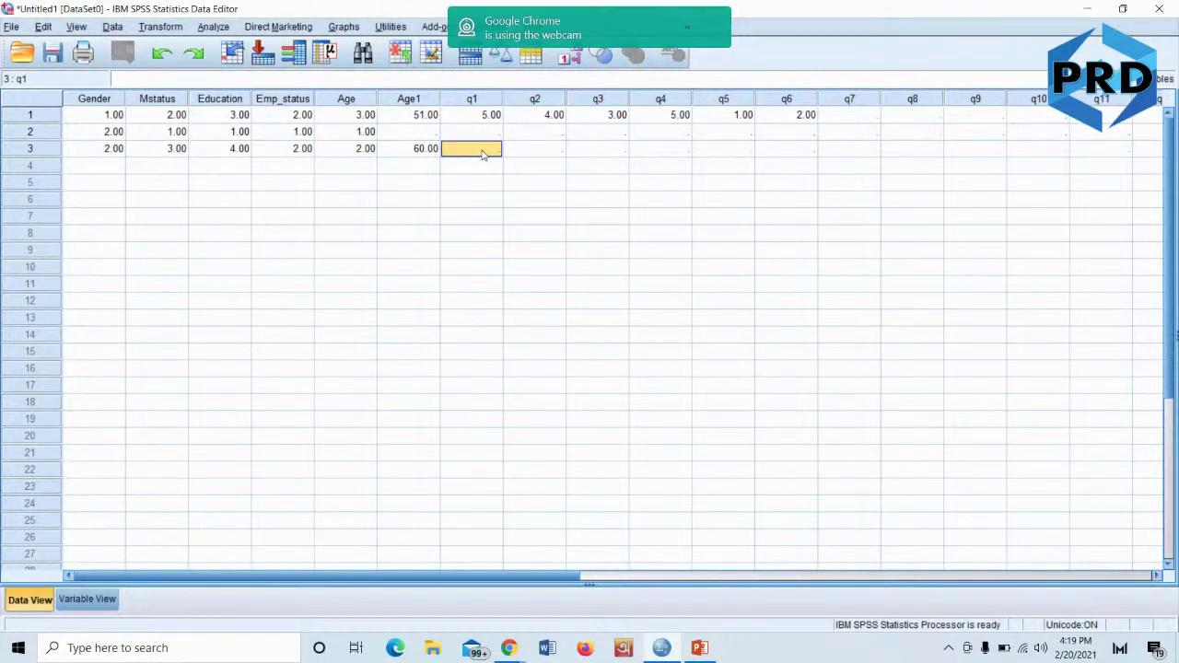
{"action": "type", "text": "4"}
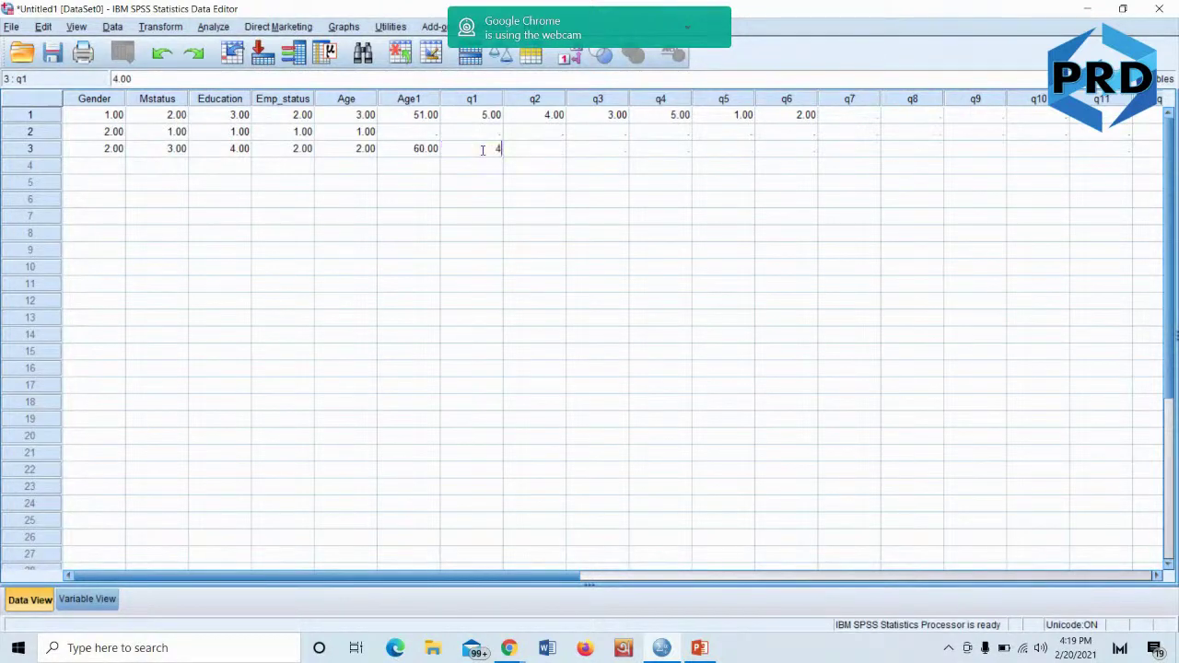
{"action": "left_click", "coordinate": [537, 154]}
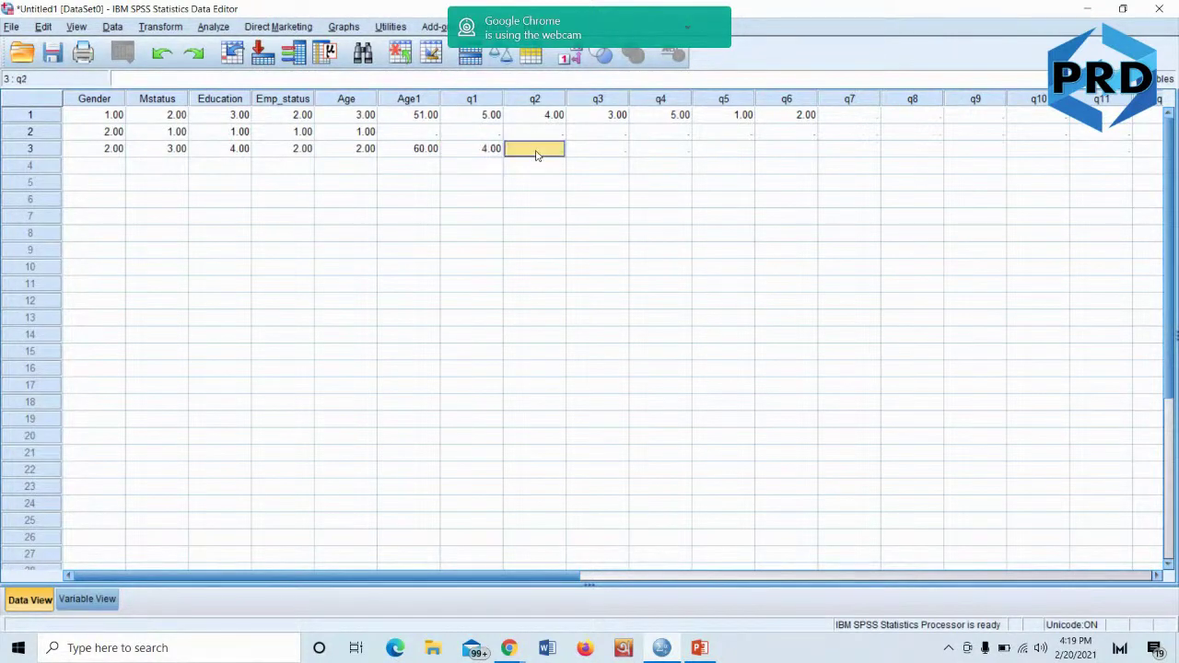
{"action": "type", "text": "3"}
{"action": "left_click", "coordinate": [611, 155]}
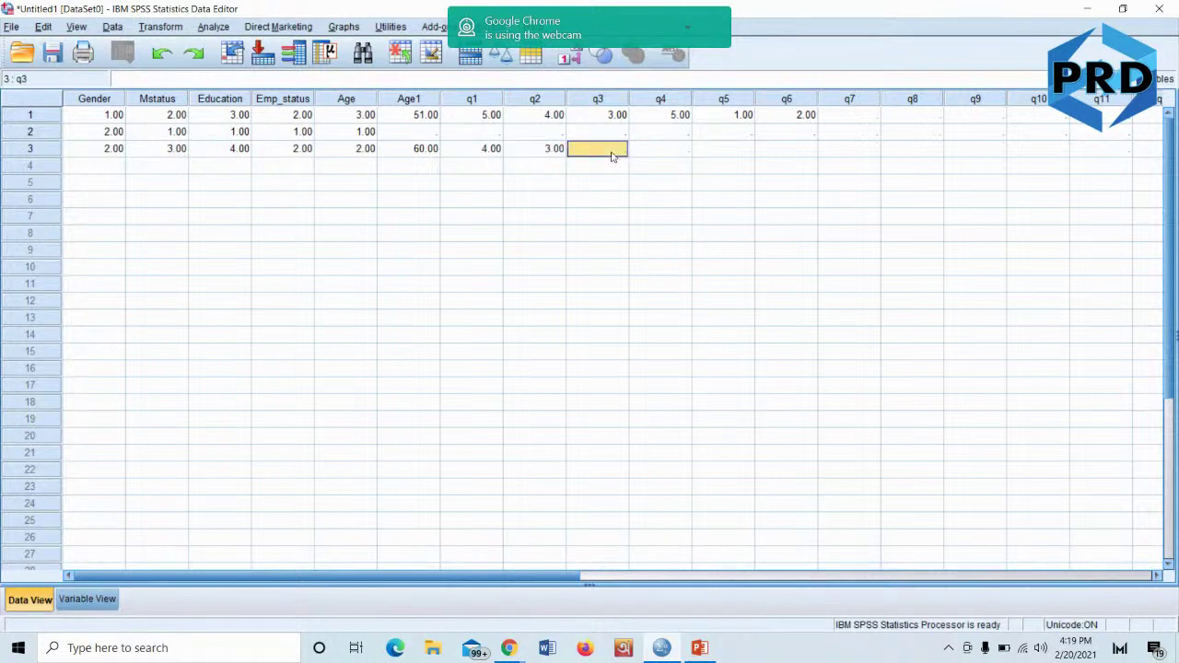
{"action": "type", "text": "2"}
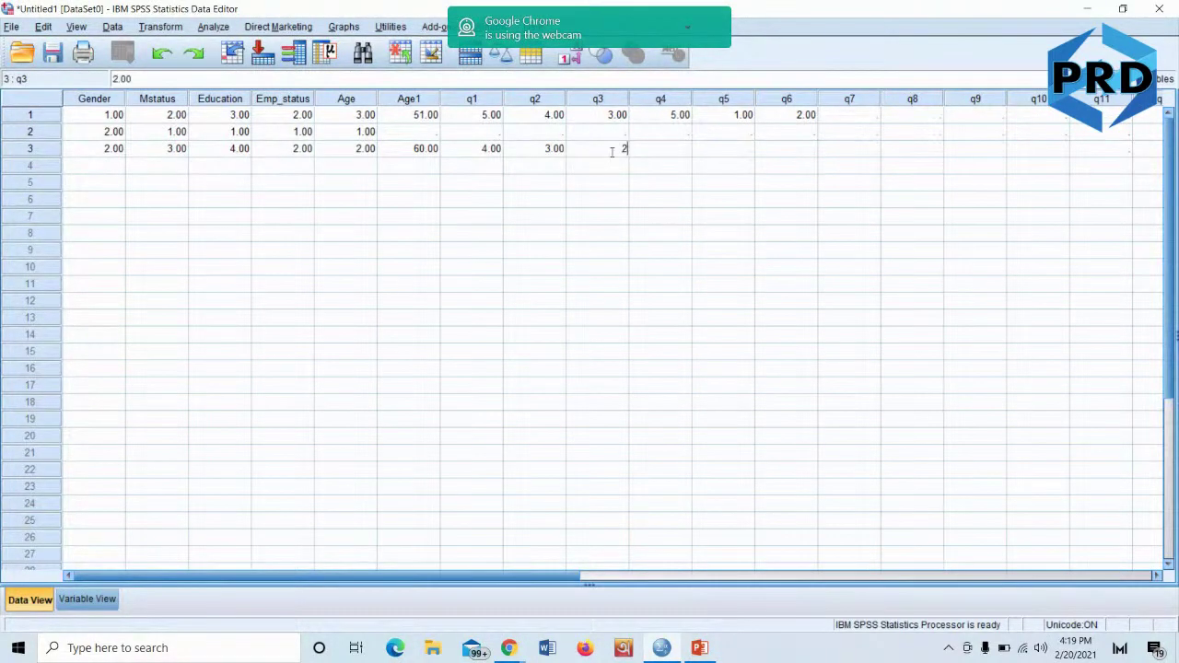
{"action": "left_click", "coordinate": [660, 154]}
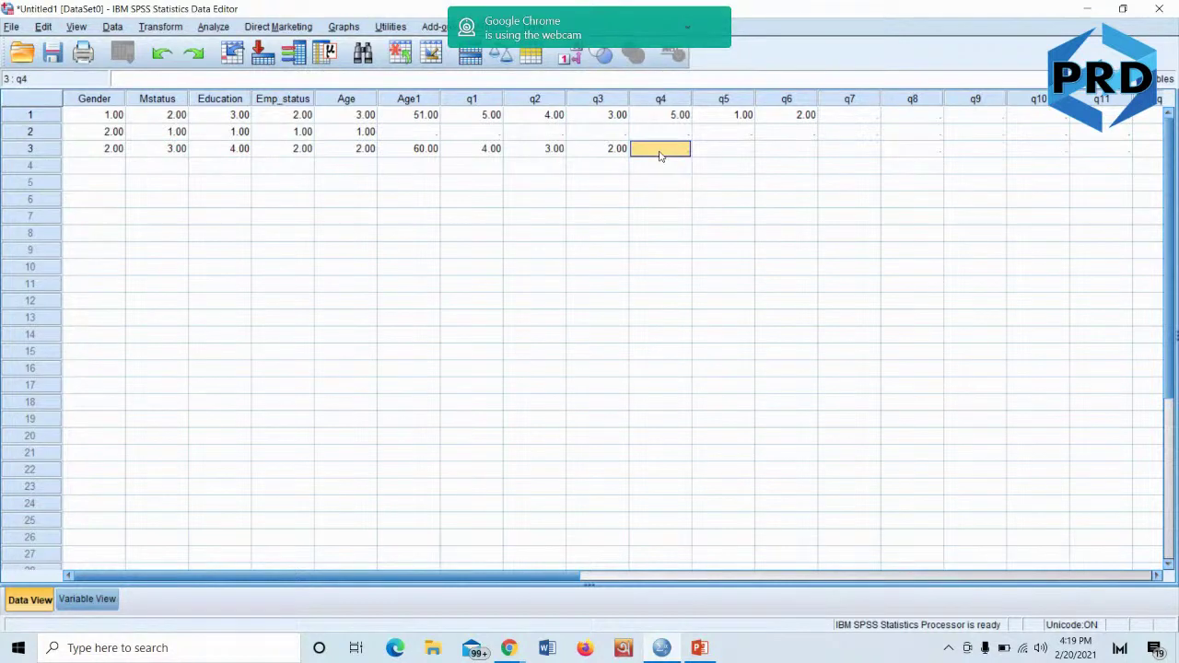
{"action": "type", "text": "5"}
{"action": "left_click", "coordinate": [726, 154]}
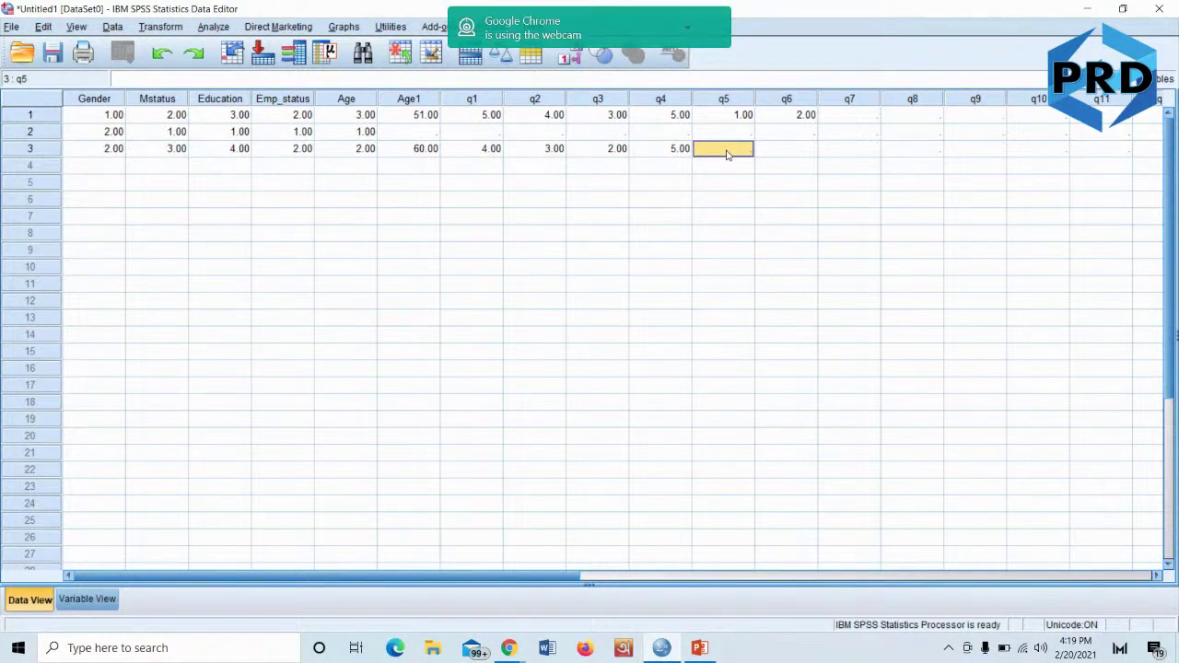
{"action": "type", "text": "4"}
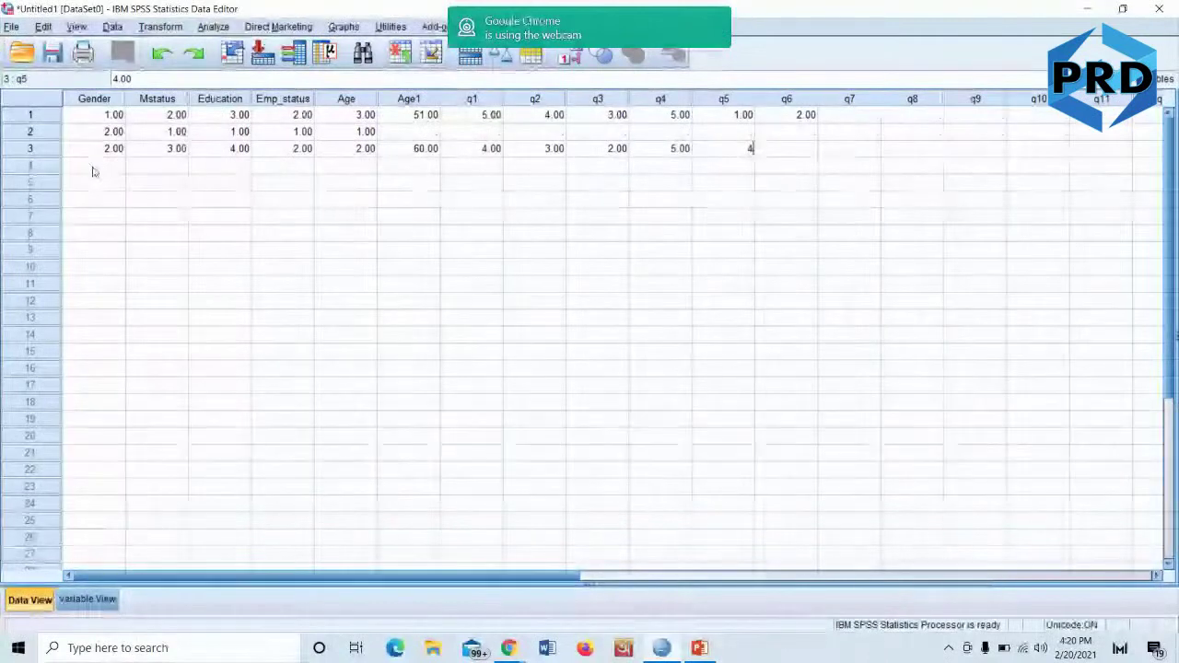
Enter the fourth respondent's demographics in row 4: Gender 1, Mstatus 1, Education 1, Emp_status 2, Age 1 and Age1 25
{"action": "left_click", "coordinate": [93, 167]}
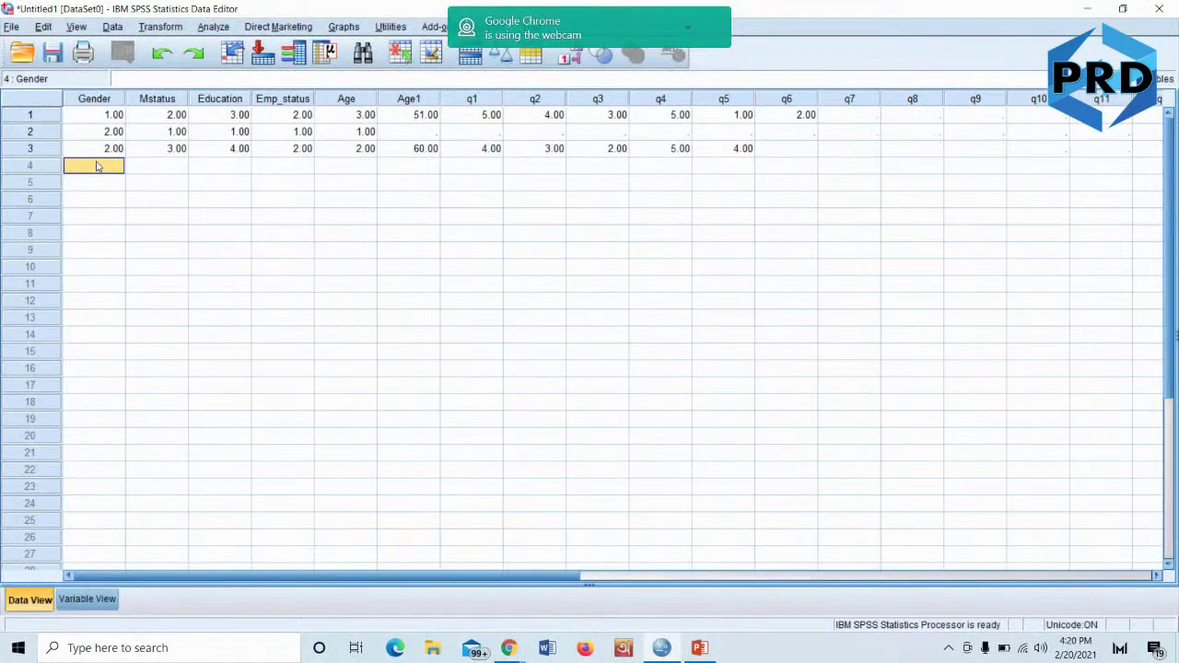
{"action": "type", "text": "1"}
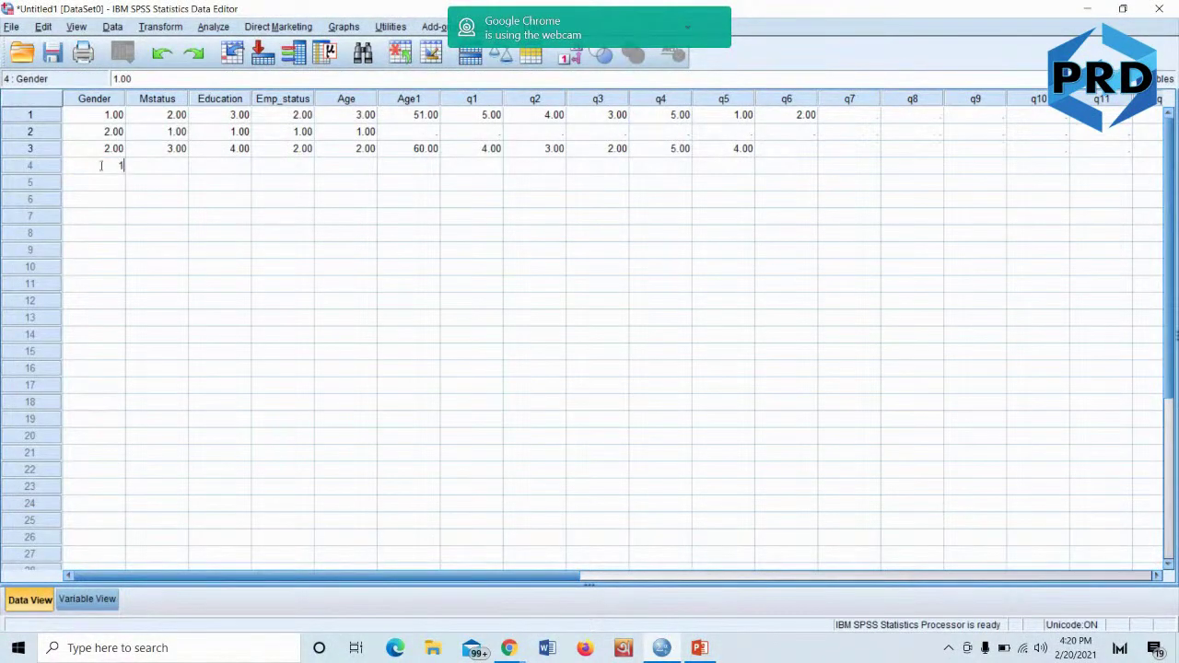
{"action": "left_click", "coordinate": [172, 172]}
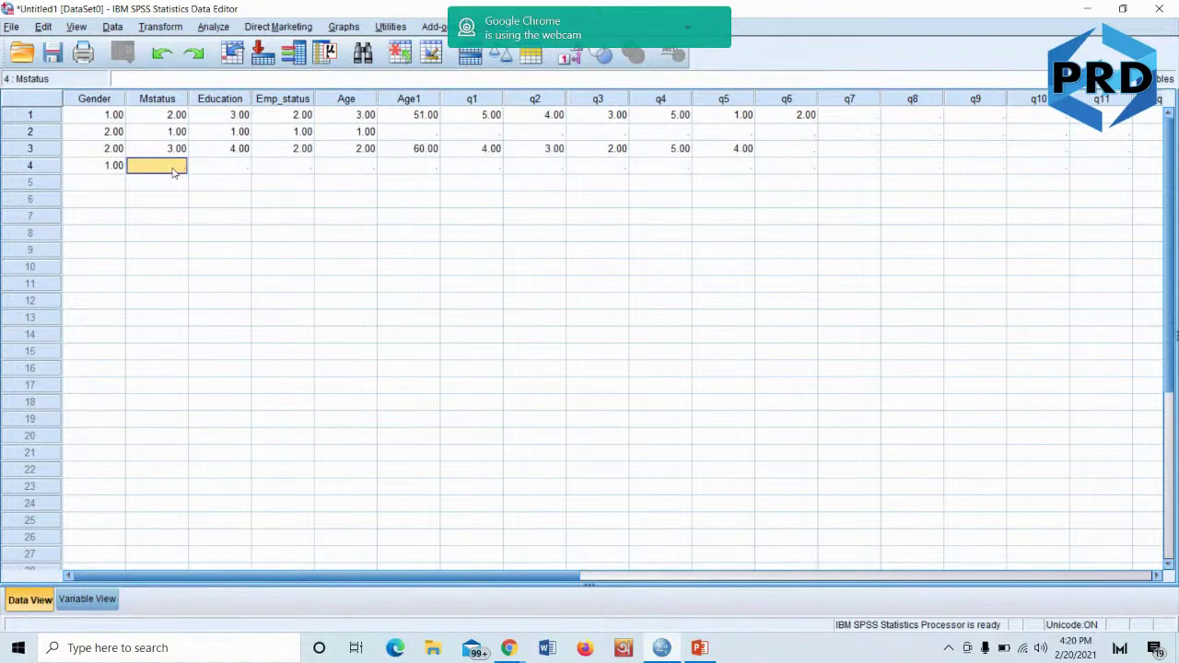
{"action": "type", "text": "1"}
{"action": "left_click", "coordinate": [228, 166]}
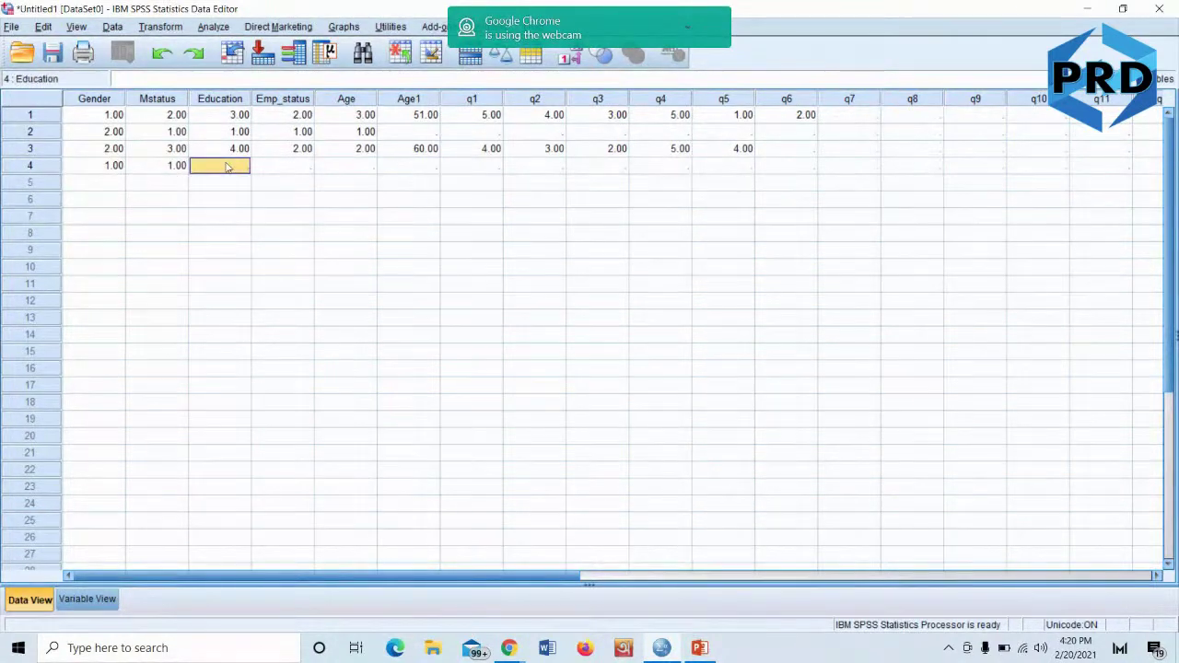
{"action": "type", "text": "1"}
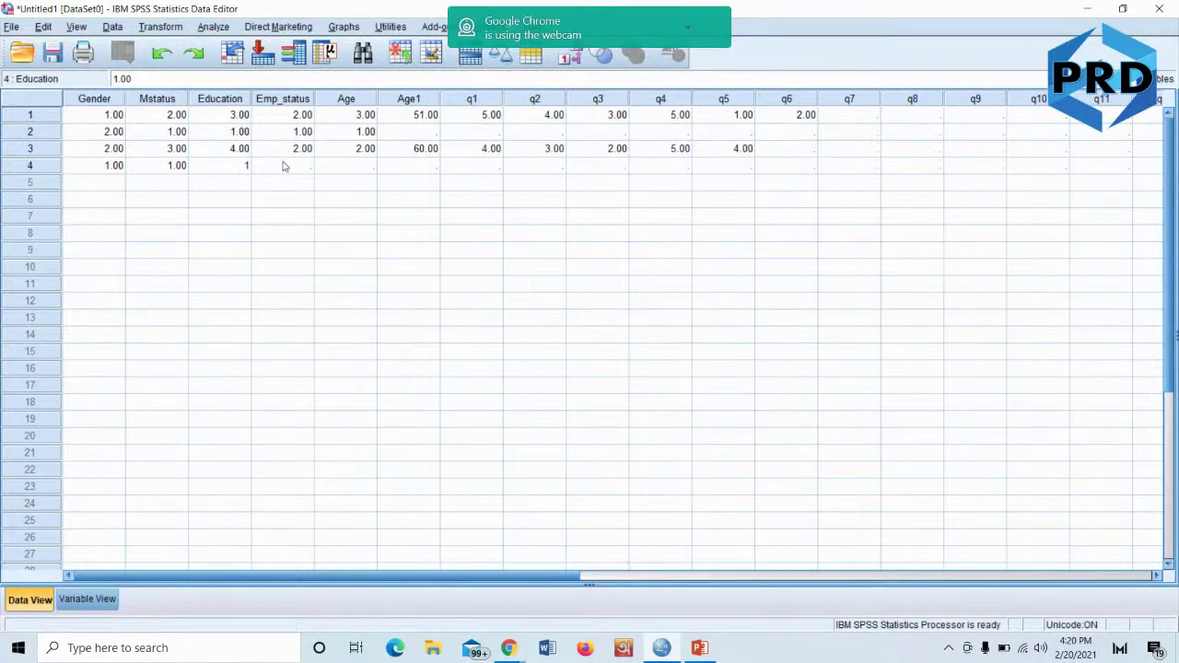
{"action": "left_click", "coordinate": [284, 166]}
{"action": "type", "text": "2"}
{"action": "left_click", "coordinate": [353, 169]}
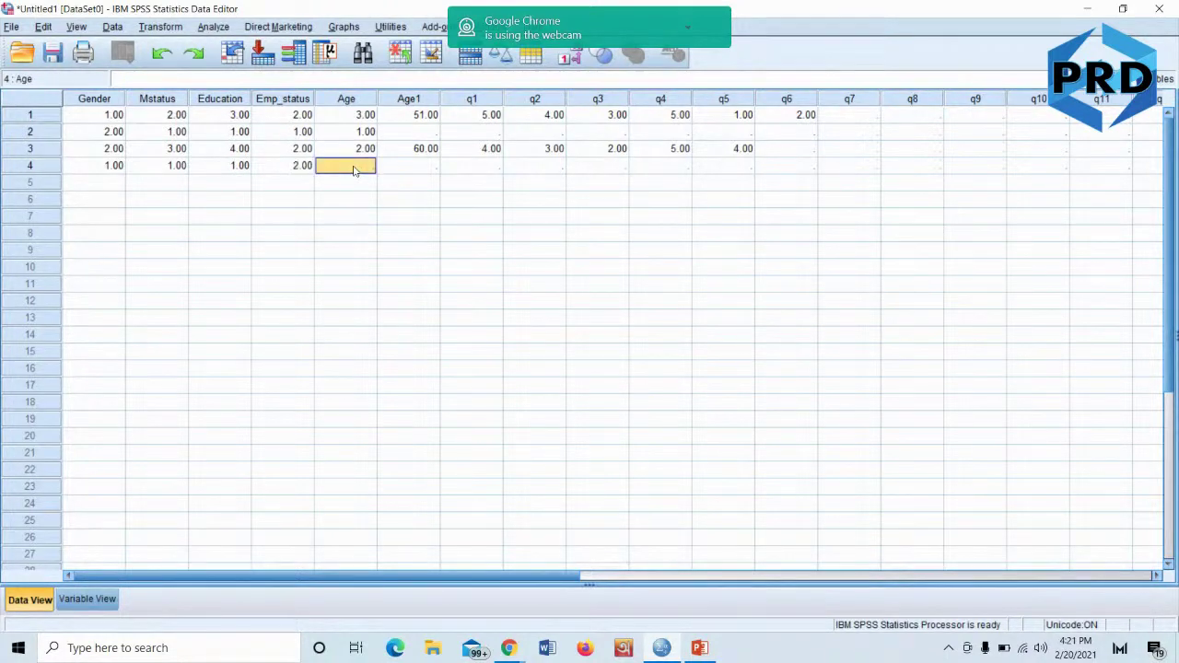
{"action": "type", "text": "1"}
{"action": "left_click", "coordinate": [410, 166]}
{"action": "type", "text": "25"}
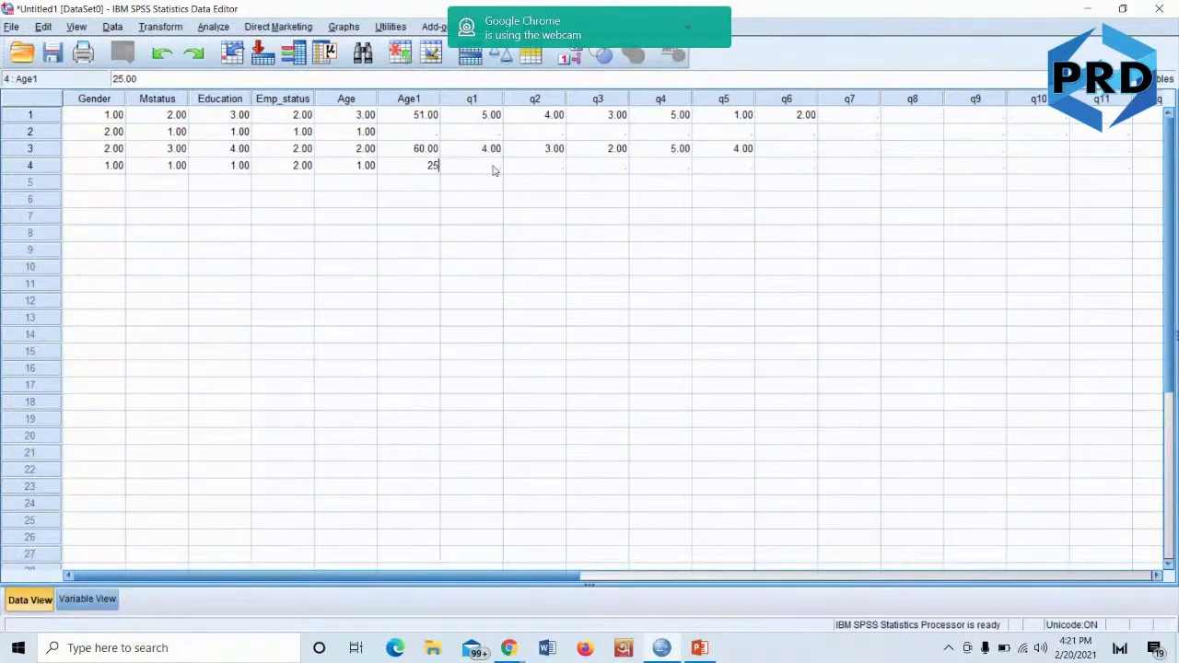
Enter the fourth respondent's question answers in row 4: q1 3, q2 4, q3 2, q4 5 and q5 4
{"action": "left_click", "coordinate": [492, 168]}
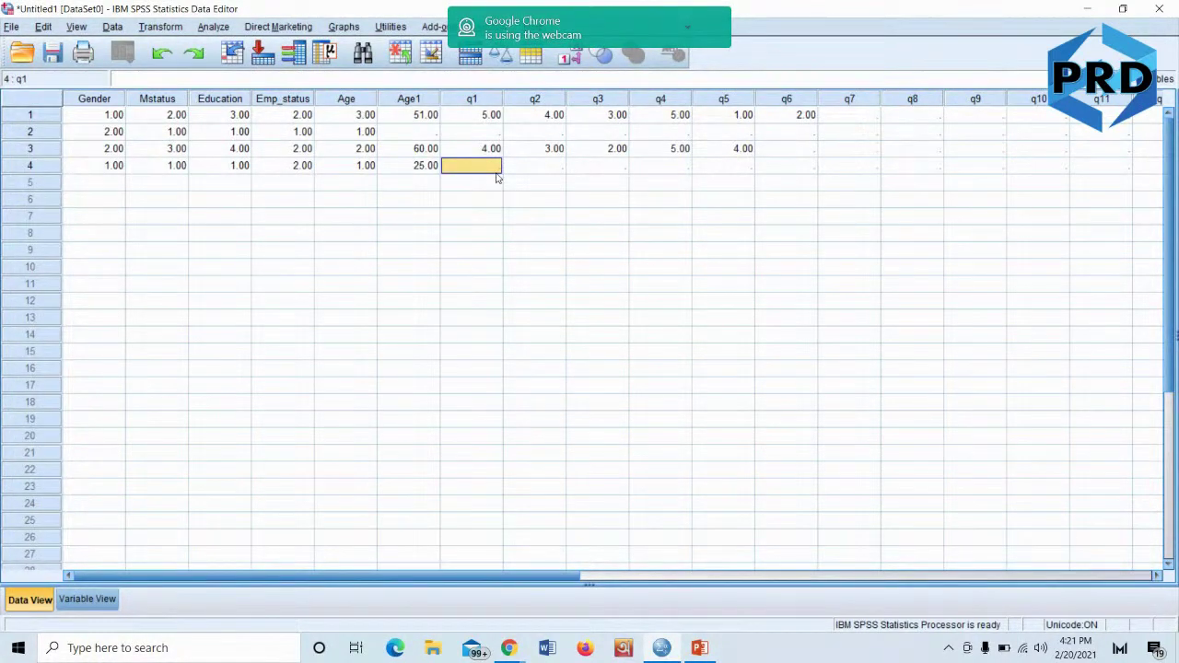
{"action": "type", "text": "3"}
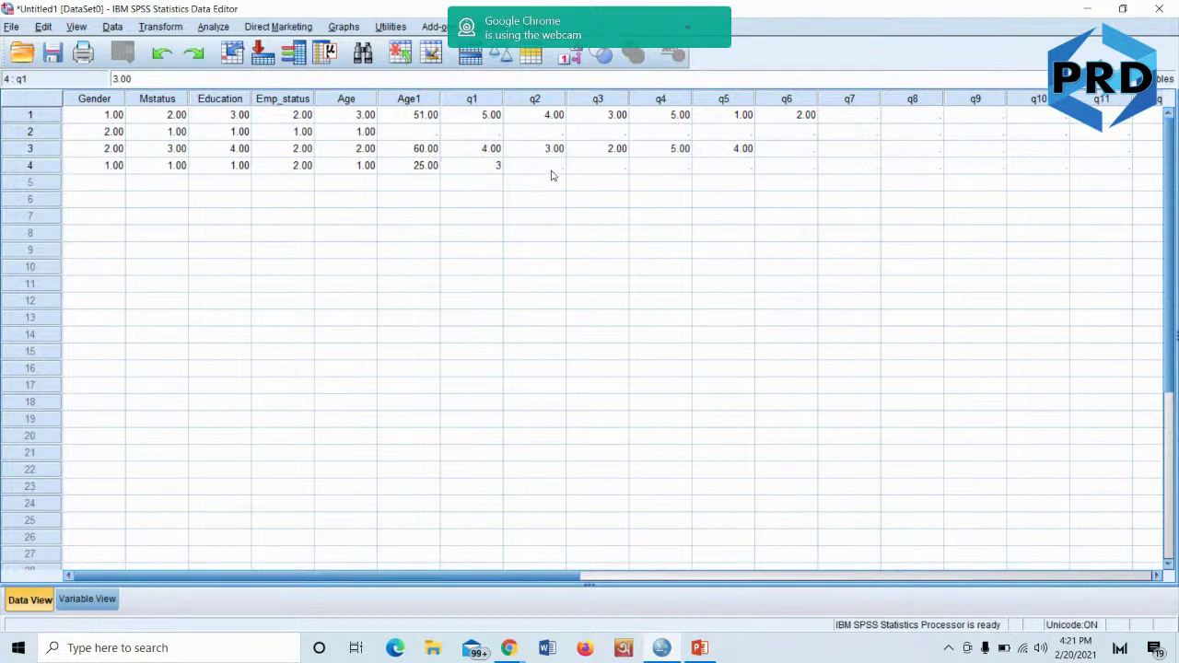
{"action": "left_click", "coordinate": [551, 171]}
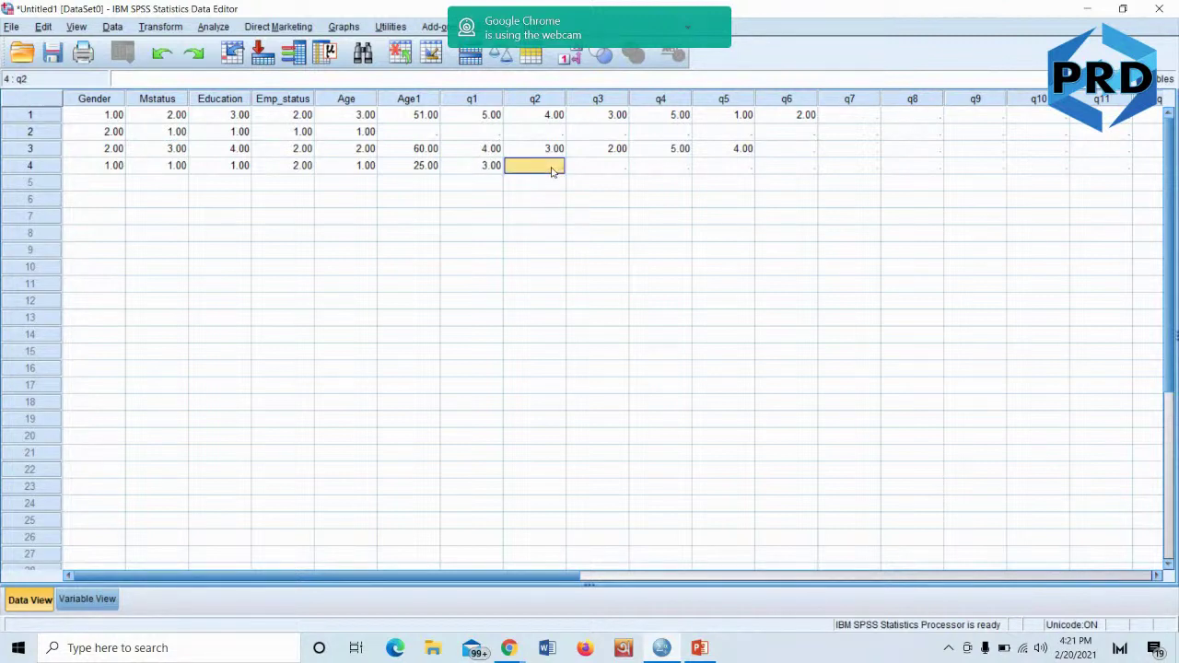
{"action": "type", "text": "4"}
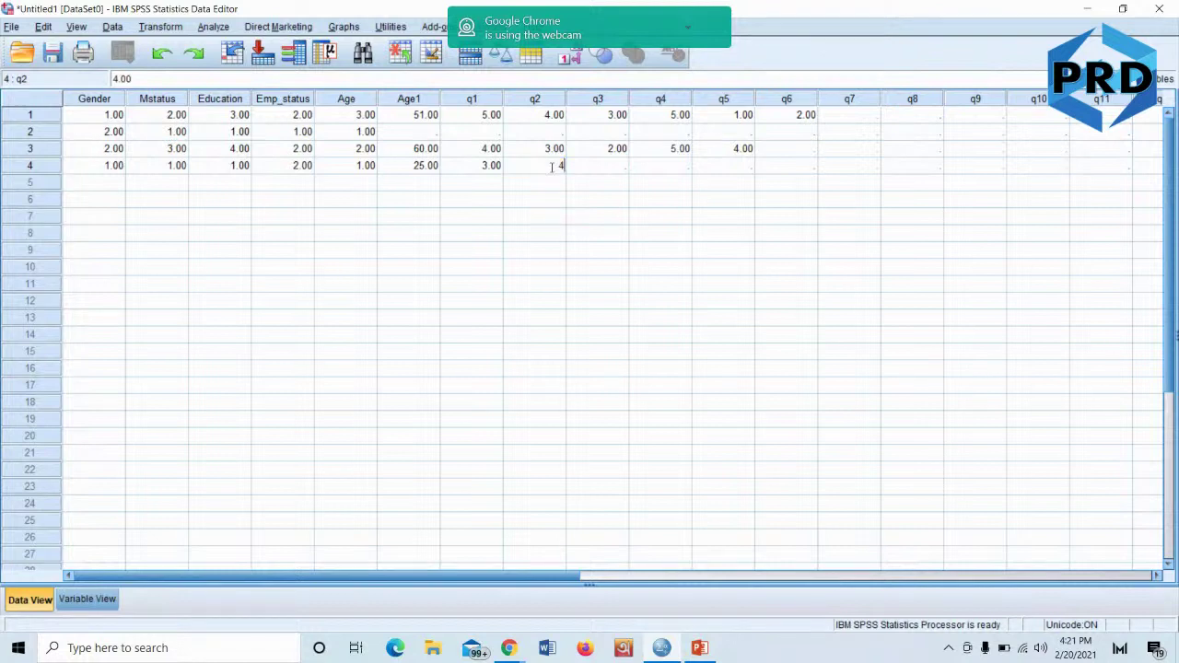
{"action": "left_click", "coordinate": [595, 172]}
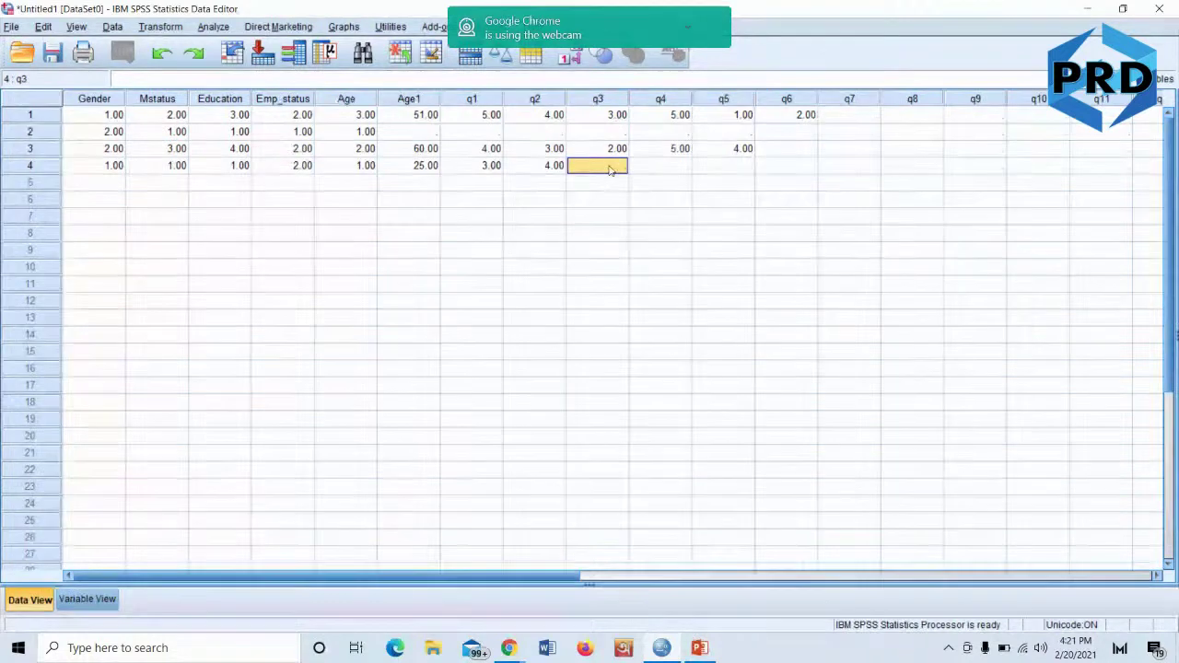
{"action": "type", "text": "2"}
{"action": "left_click", "coordinate": [672, 171]}
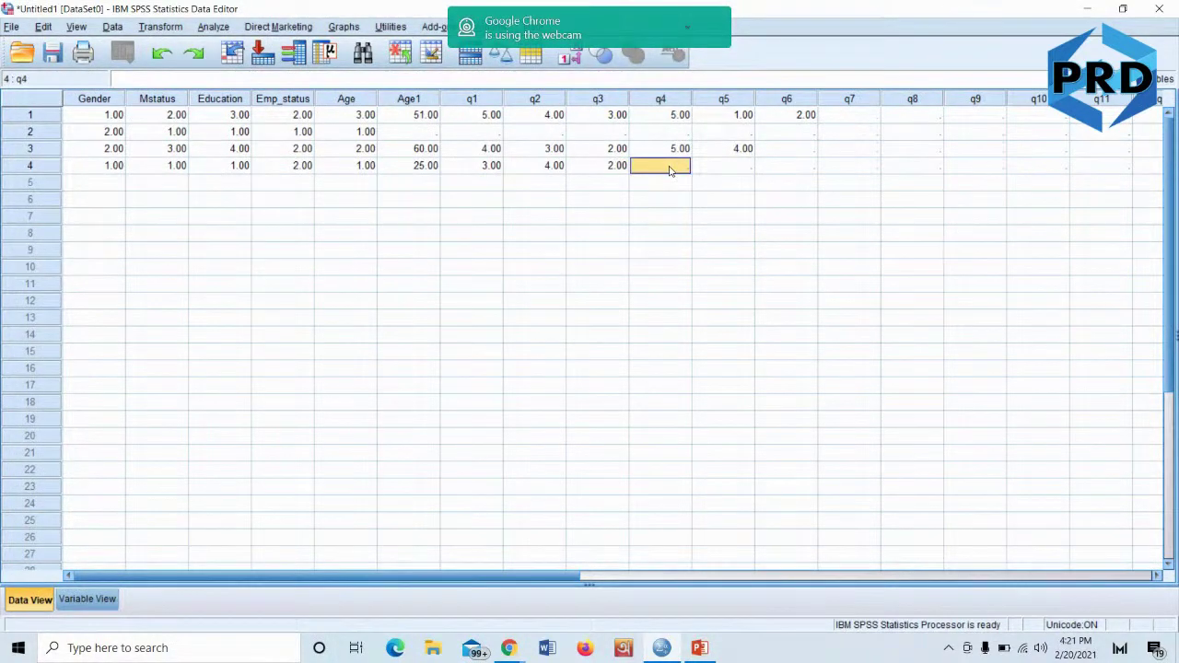
{"action": "type", "text": "5"}
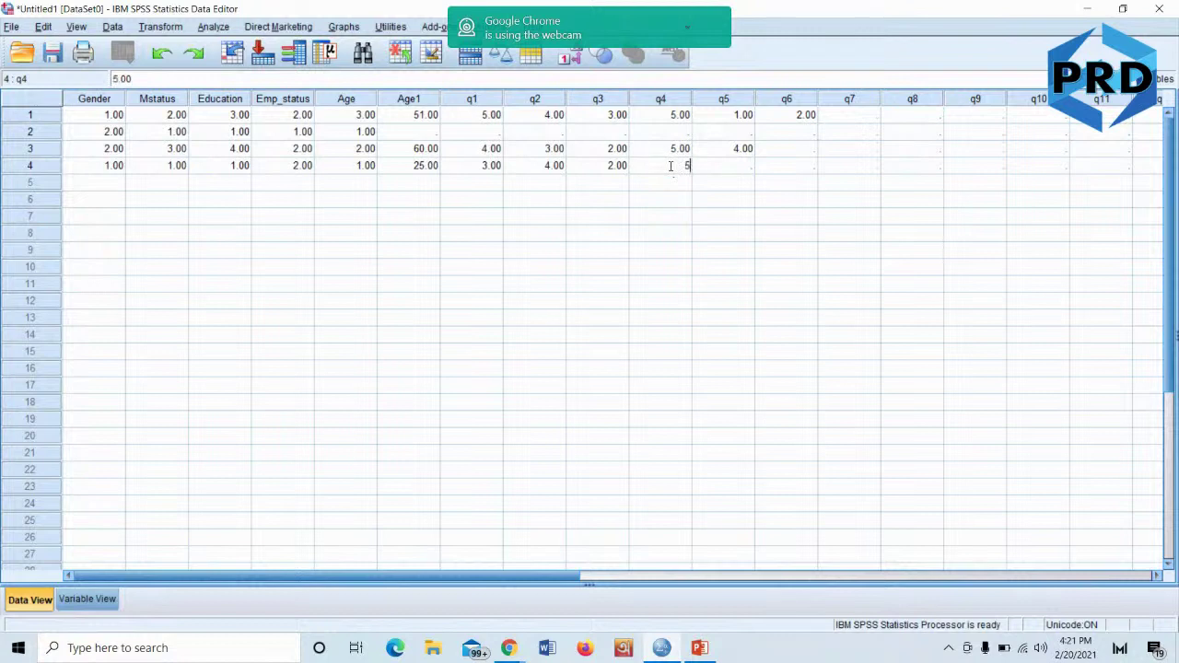
{"action": "left_click", "coordinate": [733, 170]}
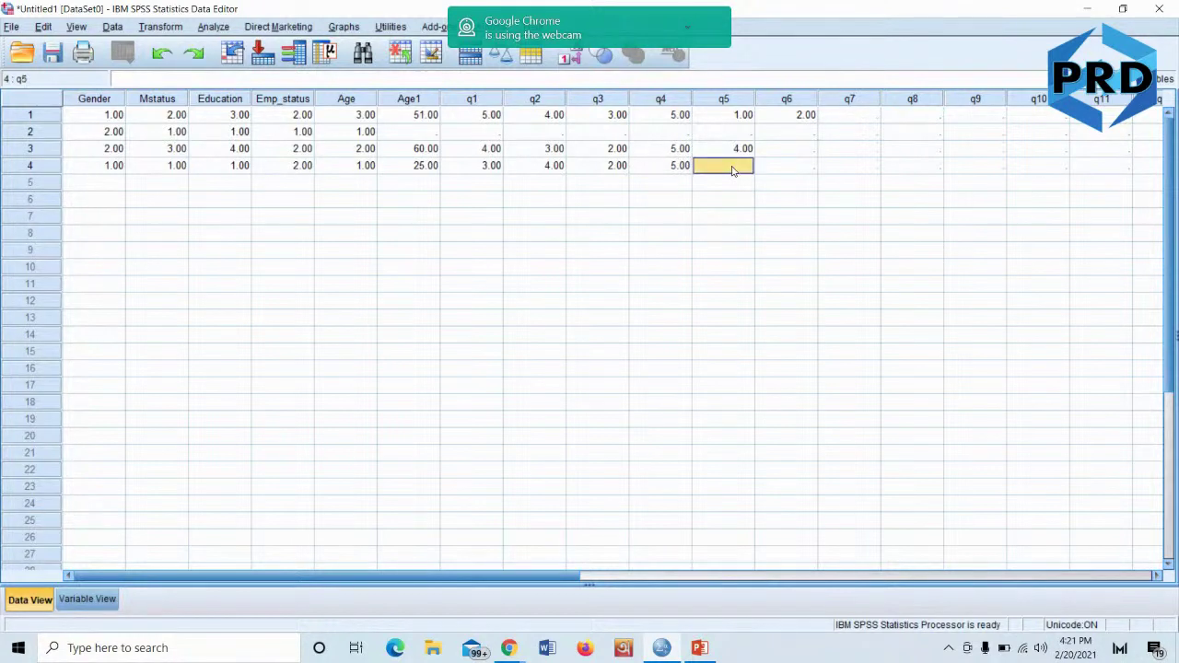
{"action": "type", "text": "4"}
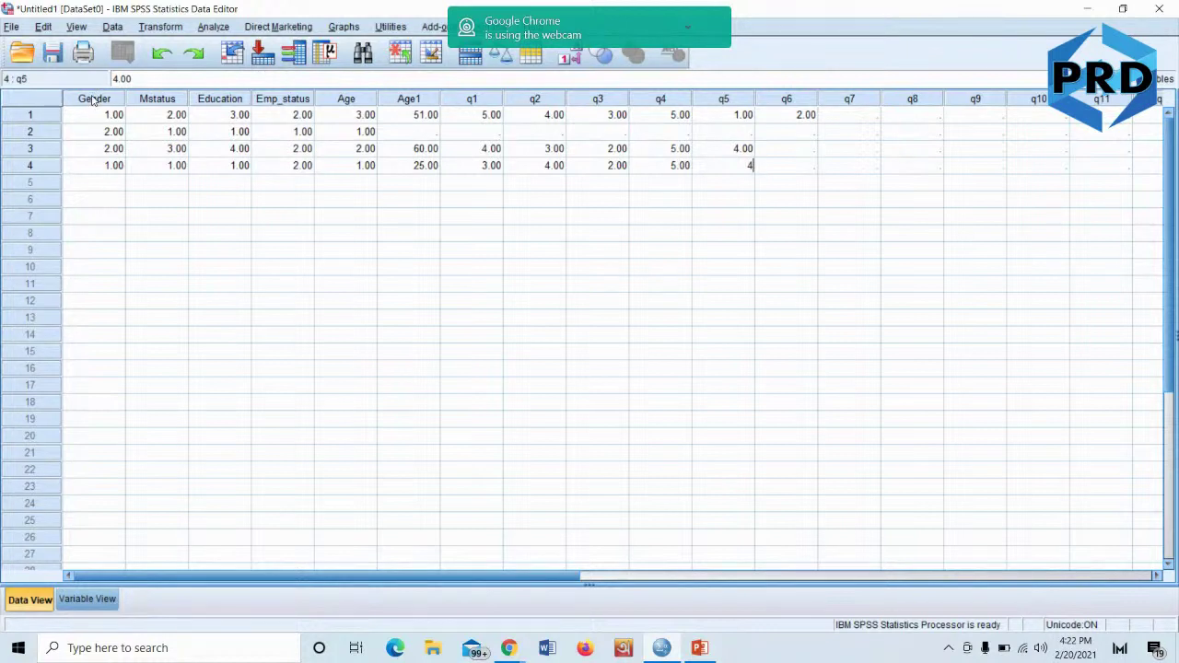
{"action": "left_click", "coordinate": [92, 99]}
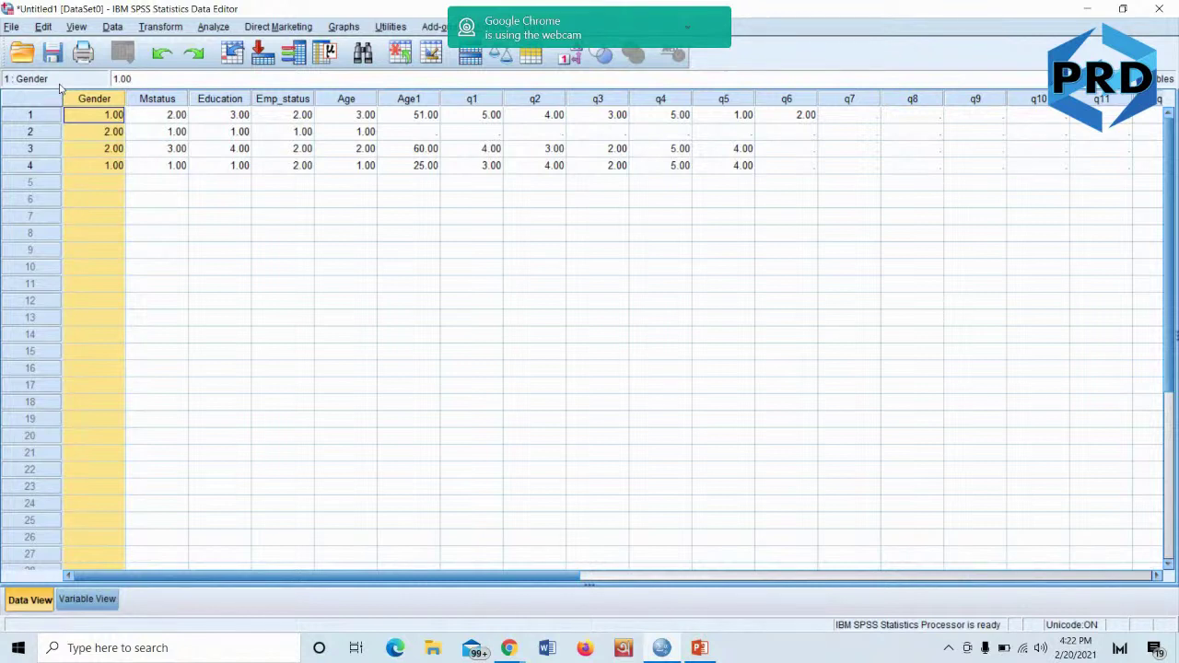
{"action": "left_click", "coordinate": [45, 26]}
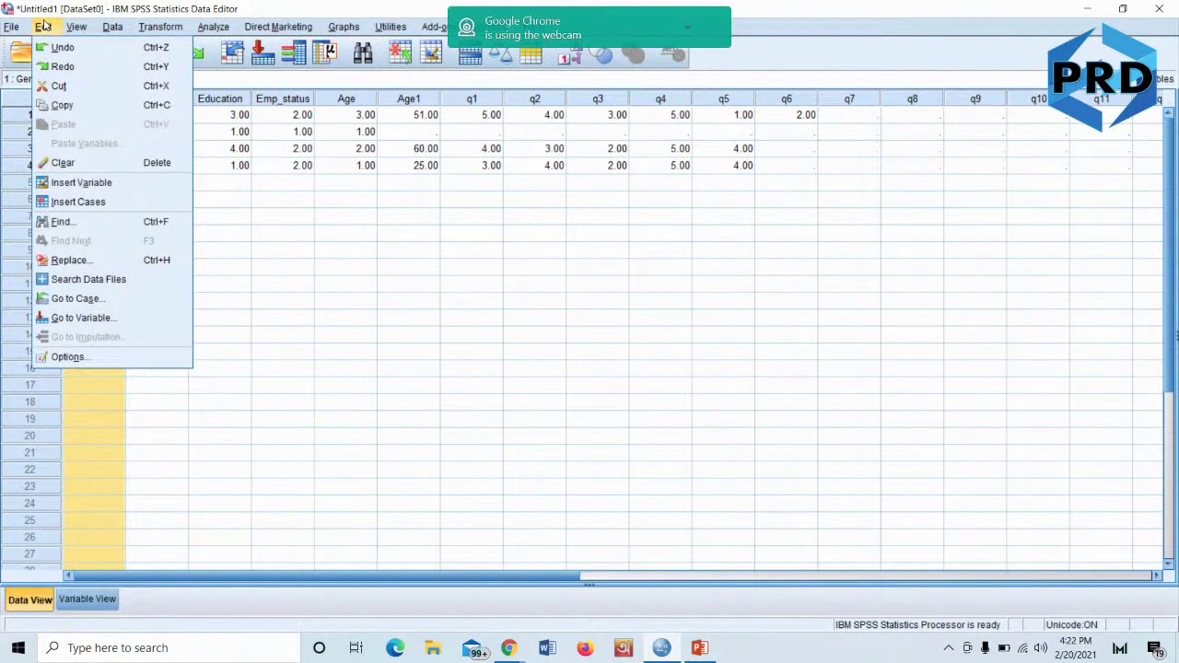
{"action": "left_click", "coordinate": [81, 182]}
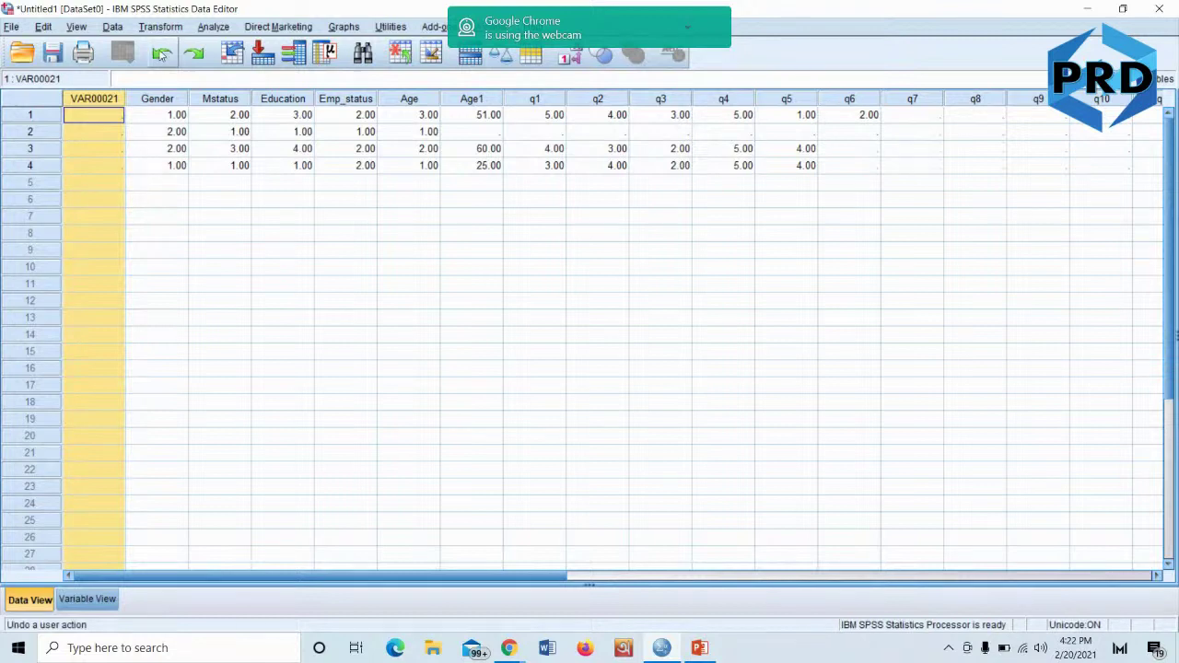
{"action": "left_click", "coordinate": [162, 55]}
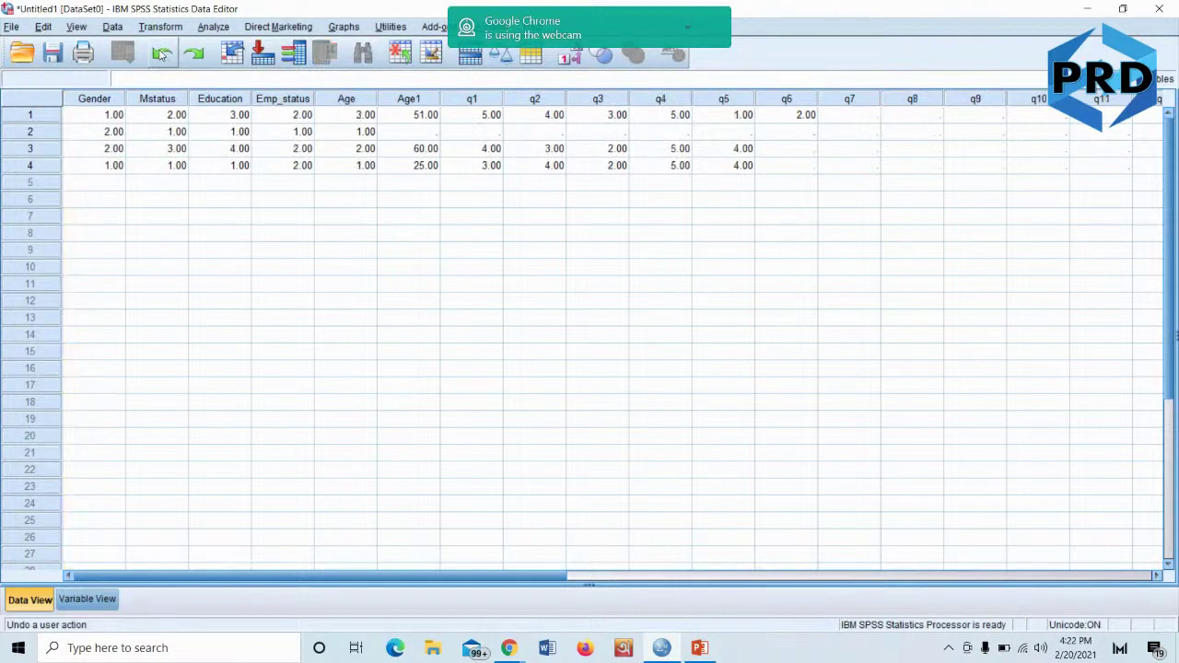
Insert a new variable before Gender and name it ID
{"action": "left_click", "coordinate": [94, 101]}
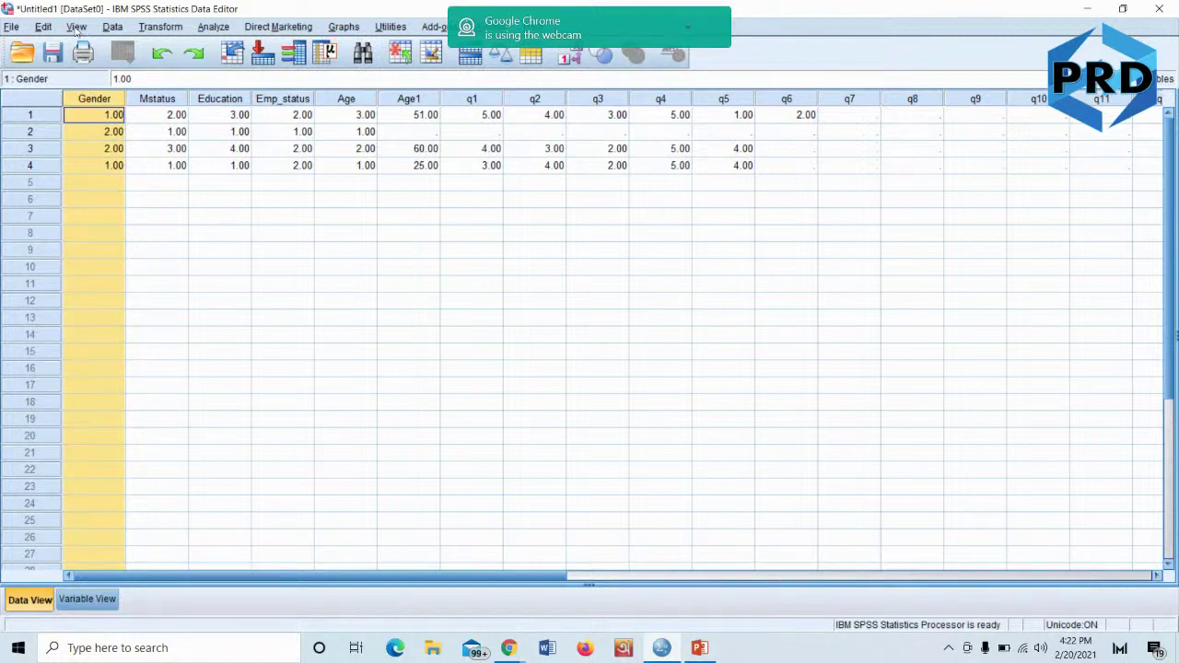
{"action": "left_click", "coordinate": [43, 27]}
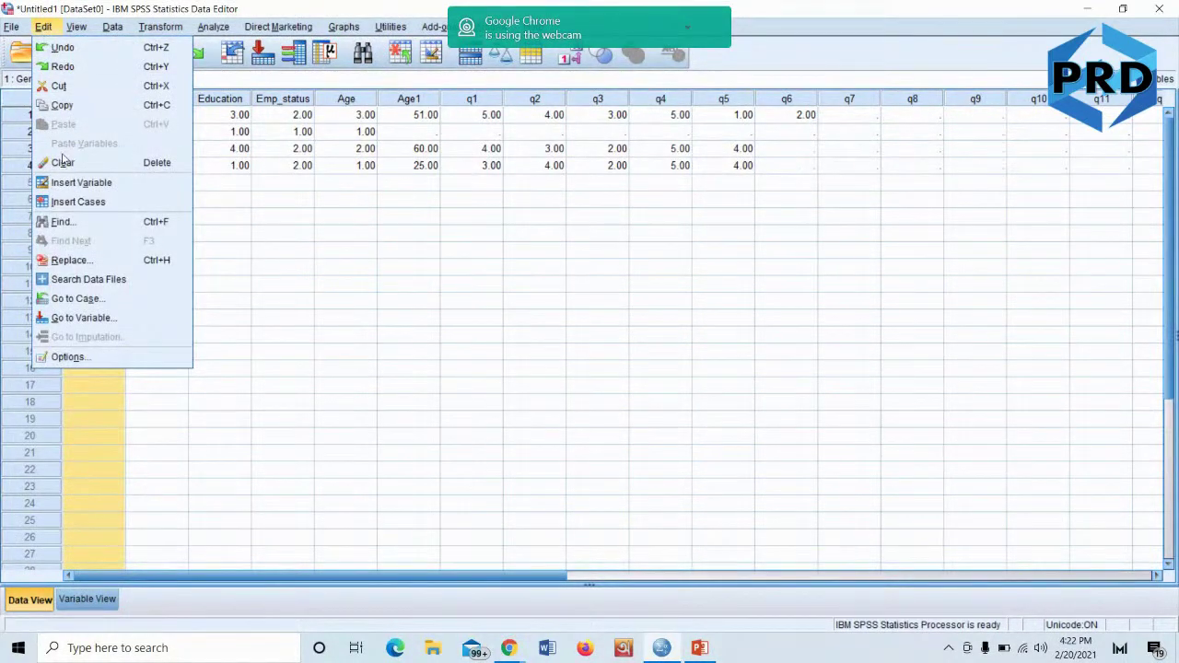
{"action": "left_click", "coordinate": [62, 182]}
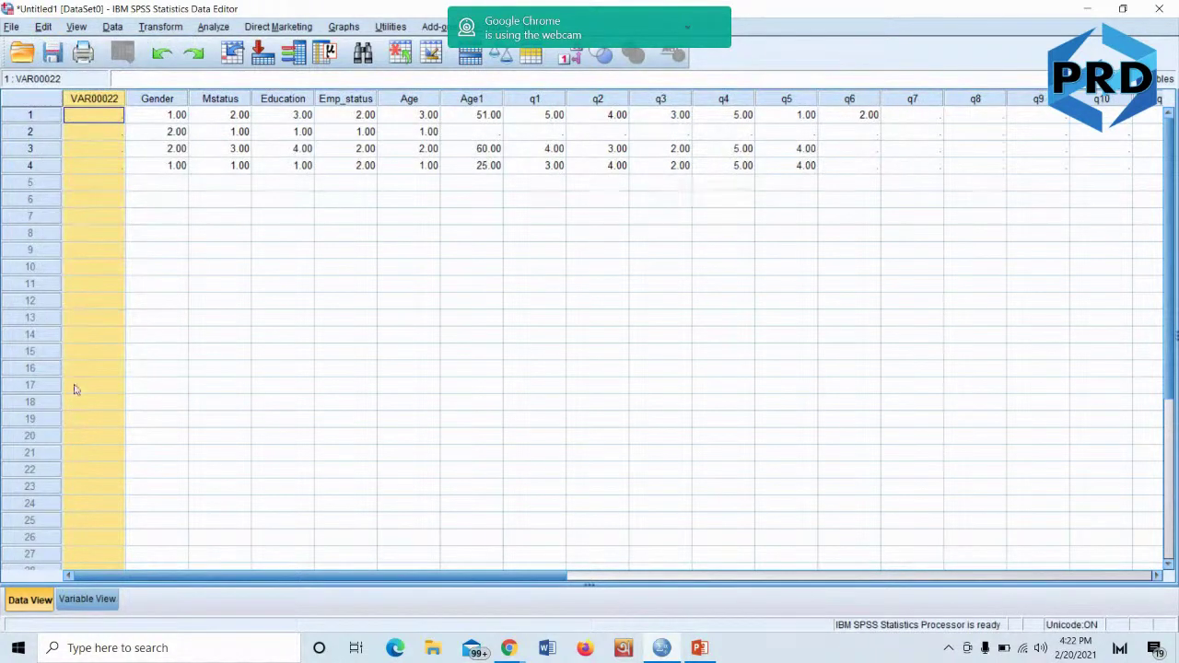
{"action": "left_click", "coordinate": [155, 354]}
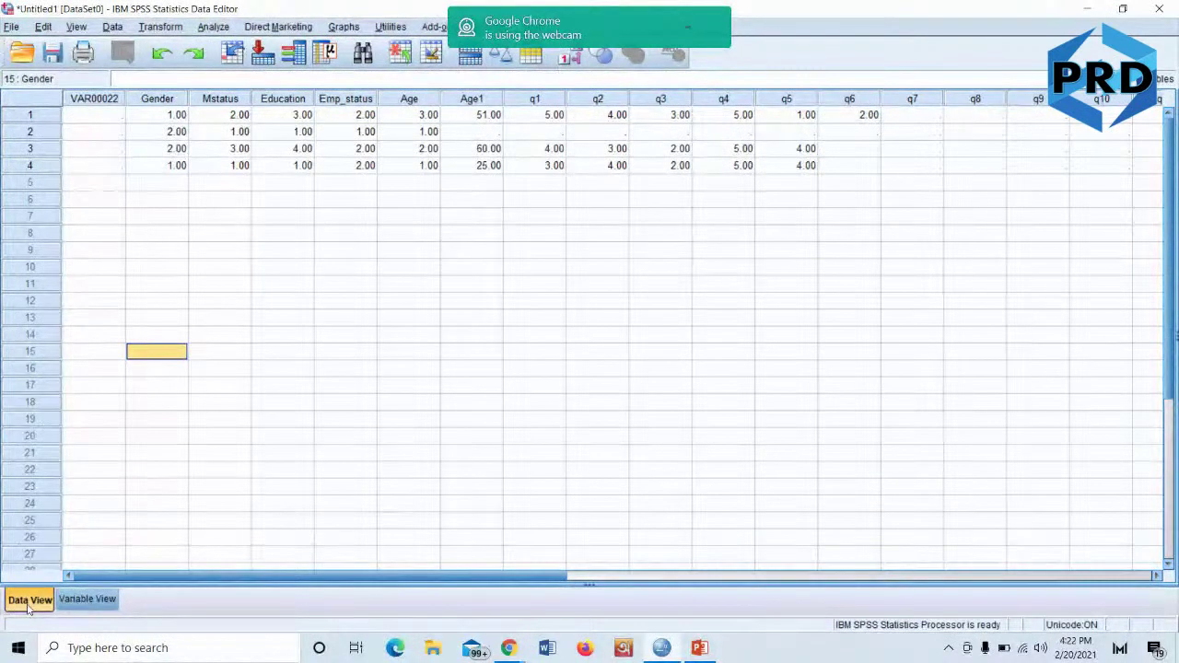
{"action": "left_click", "coordinate": [89, 600]}
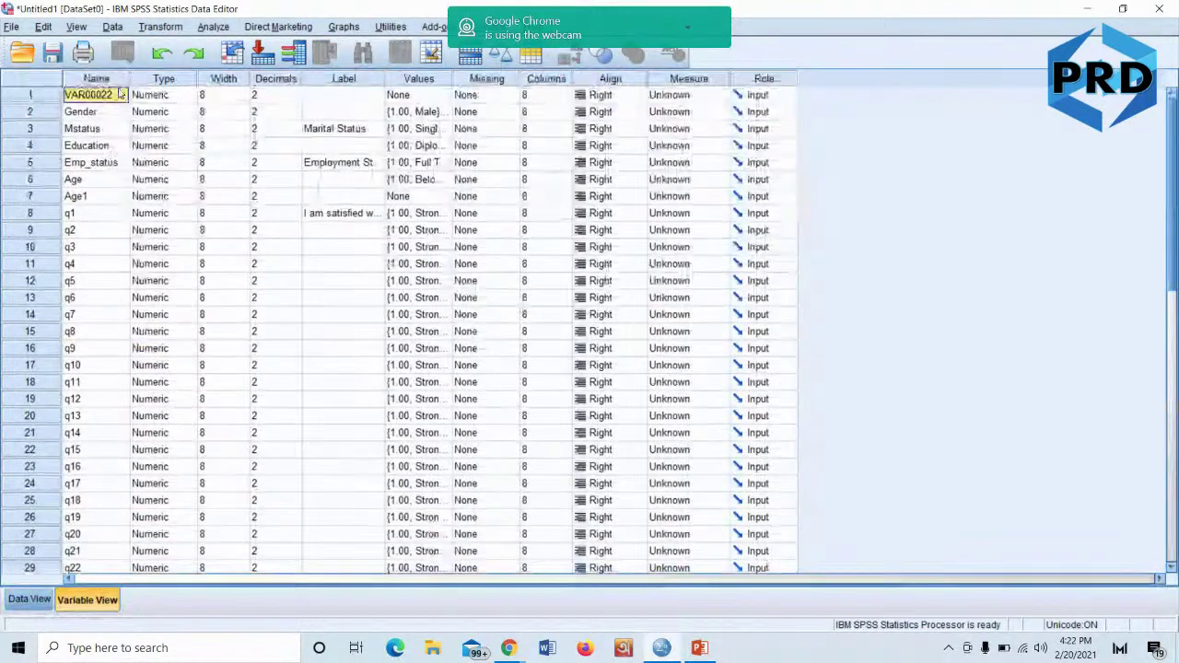
{"action": "type", "text": "ID"}
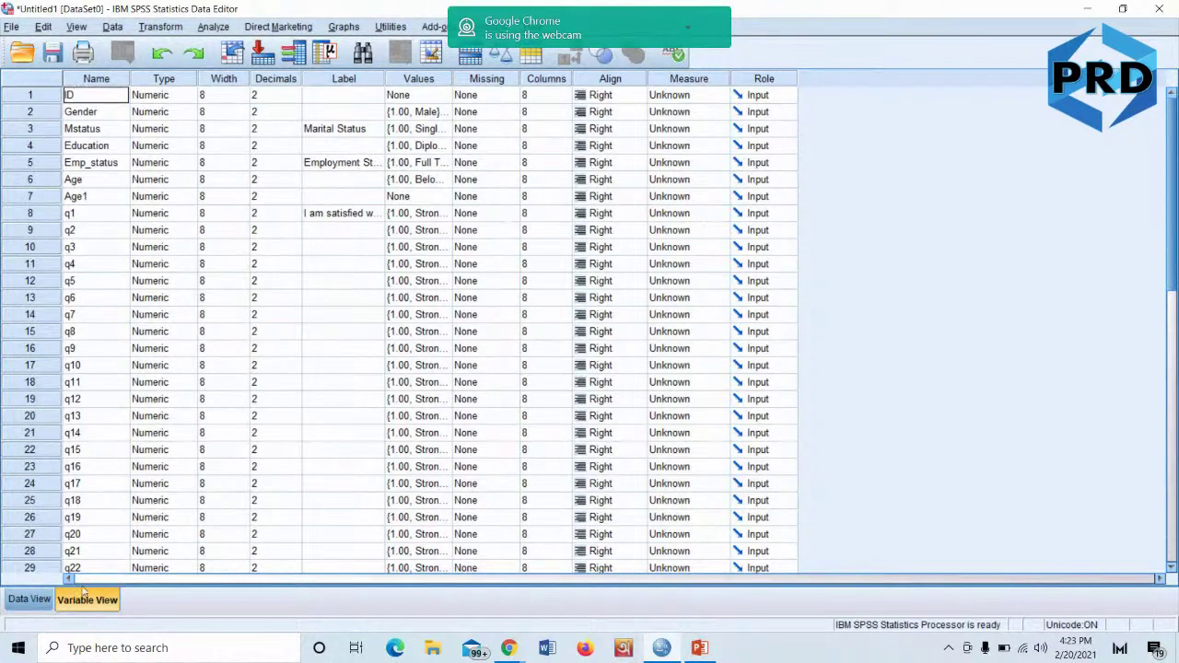
Number the four respondents in the ID column of the data with 1, 2, 3 and 4 in rows 1 to 4
{"action": "left_click", "coordinate": [20, 600]}
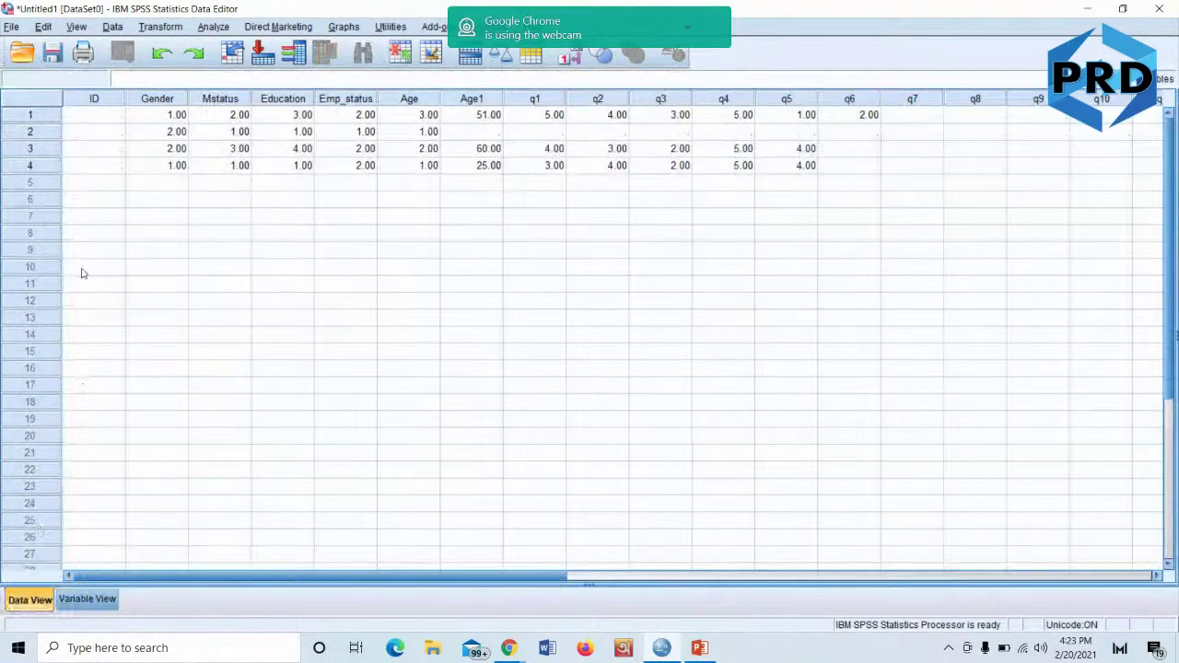
{"action": "left_click", "coordinate": [98, 113]}
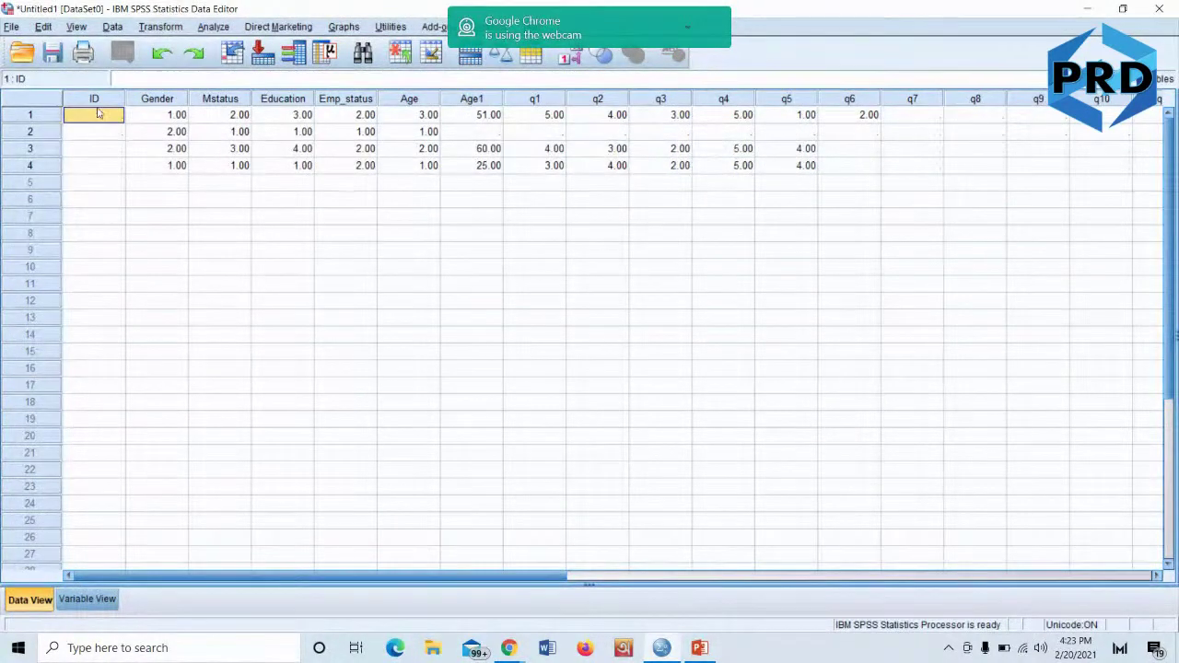
{"action": "type", "text": "1"}
{"action": "left_click", "coordinate": [95, 137]}
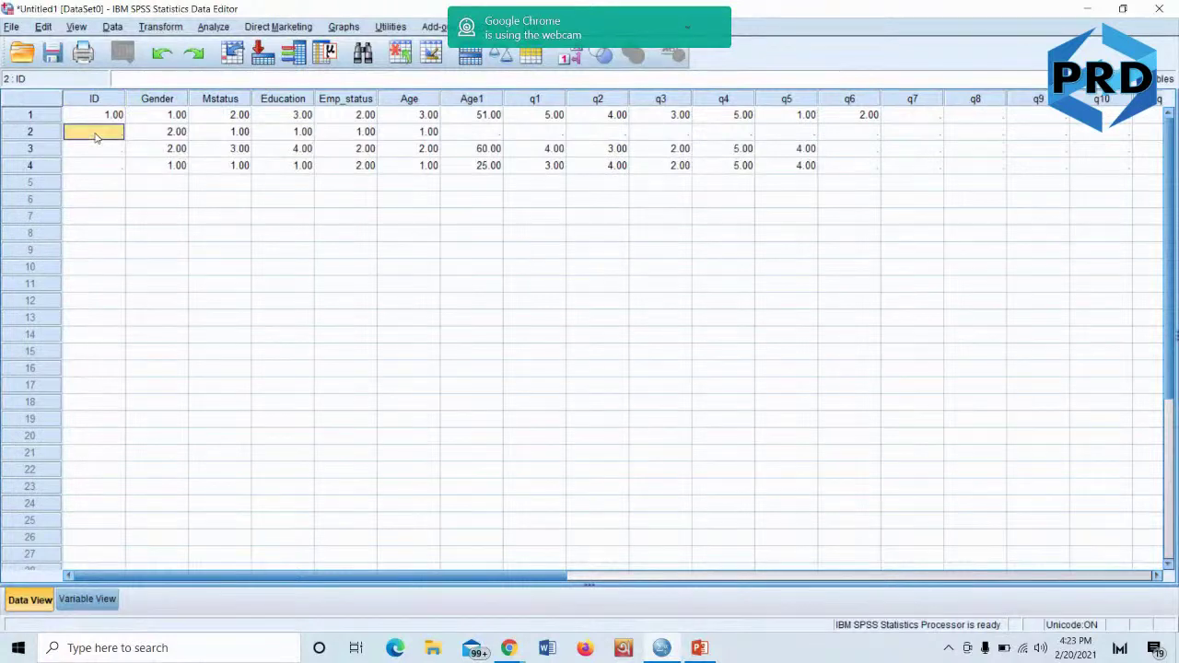
{"action": "type", "text": "2"}
{"action": "left_click", "coordinate": [100, 156]}
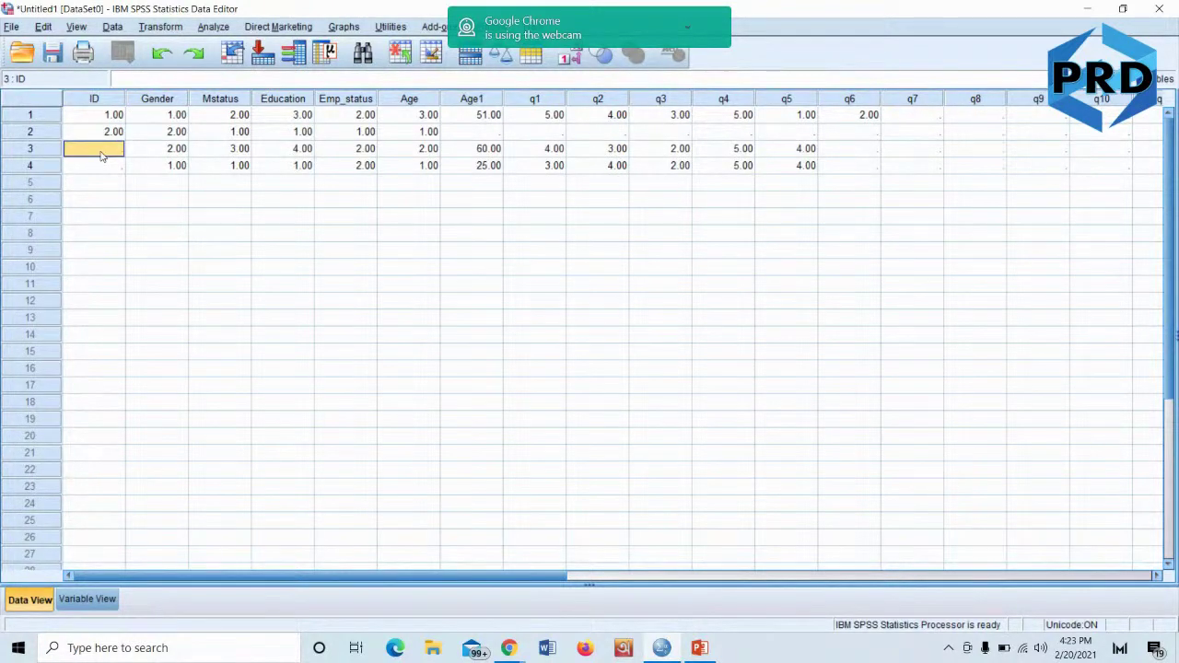
{"action": "type", "text": "3"}
{"action": "left_click", "coordinate": [101, 167]}
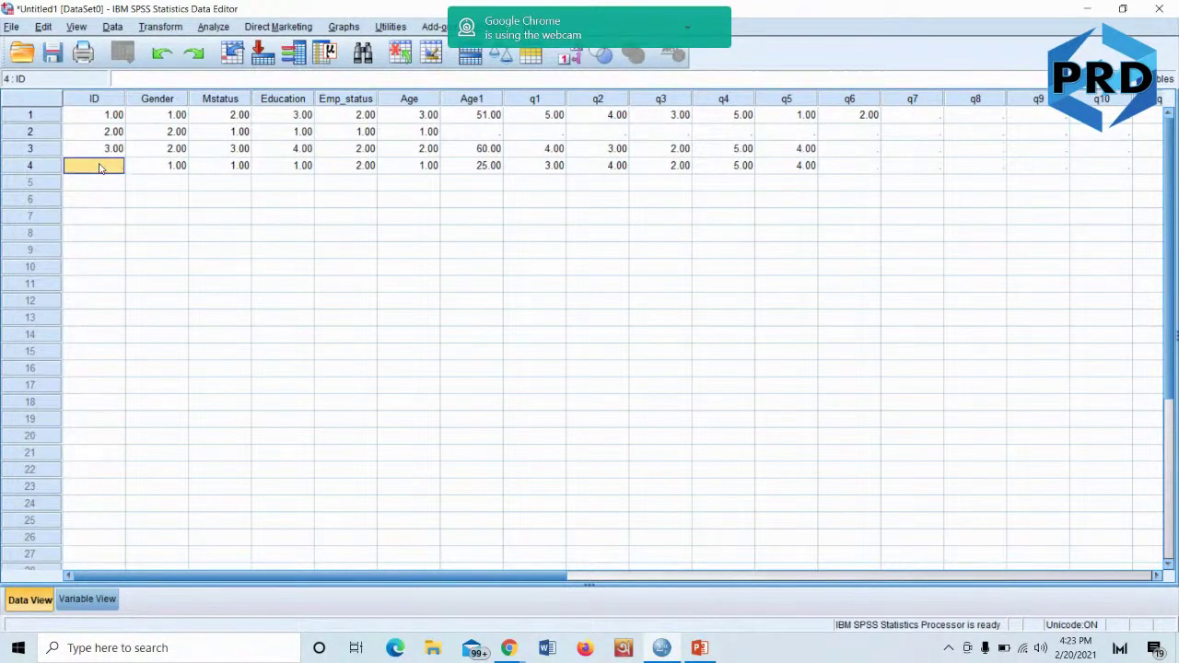
{"action": "type", "text": "4"}
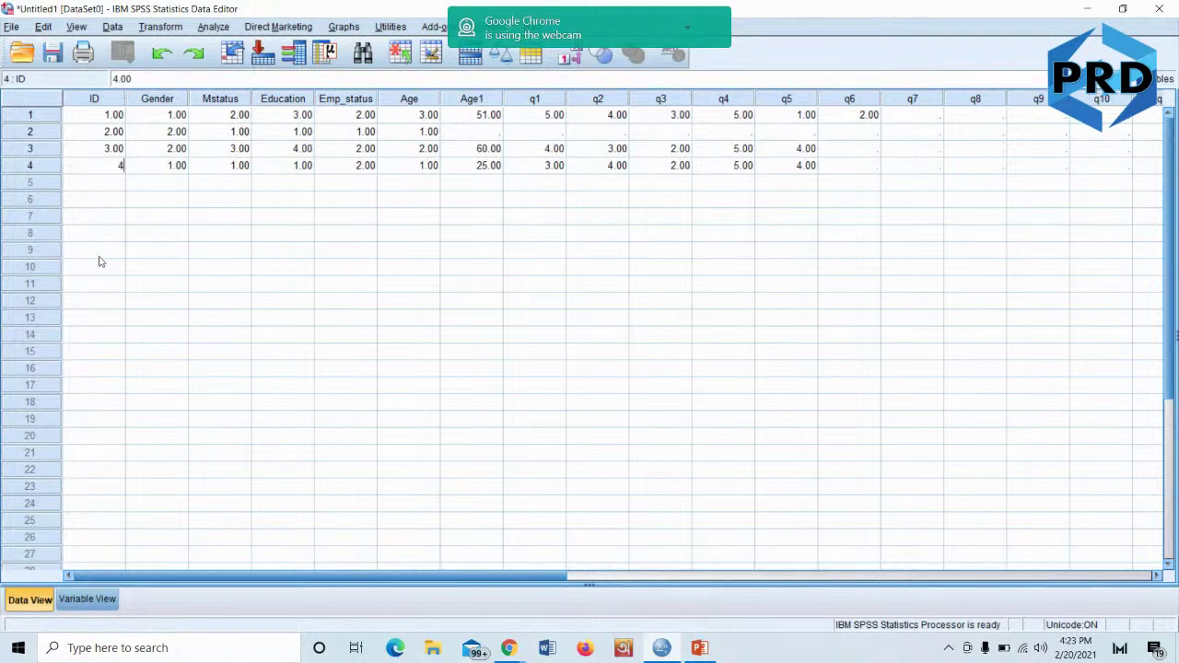
{"action": "left_click", "coordinate": [112, 185]}
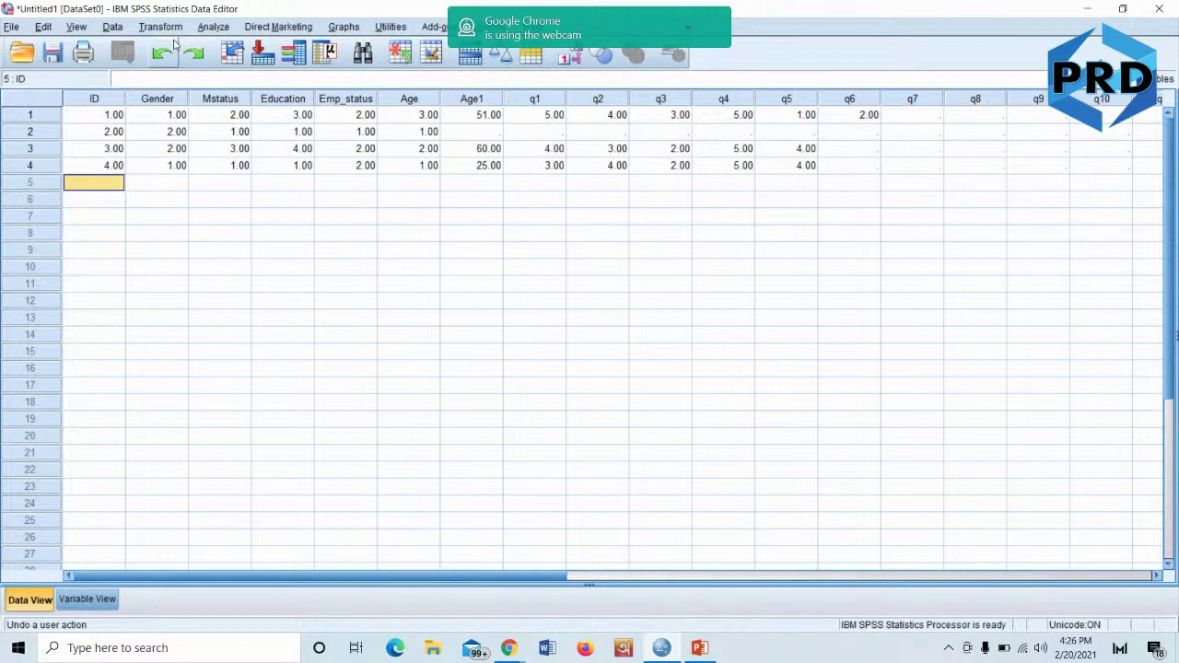
Set up a Recode into Different Variables for q2 with the output variable named Req2
{"action": "left_click", "coordinate": [112, 26]}
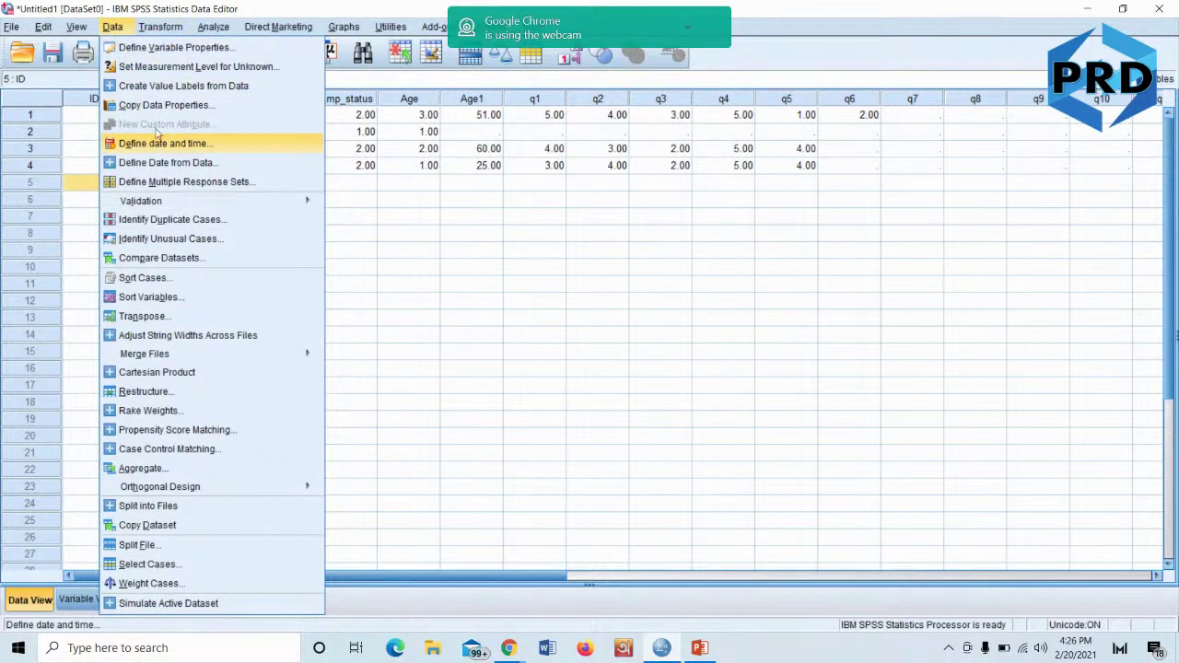
{"action": "mouse_move", "coordinate": [196, 34]}
{"action": "mouse_move", "coordinate": [152, 34]}
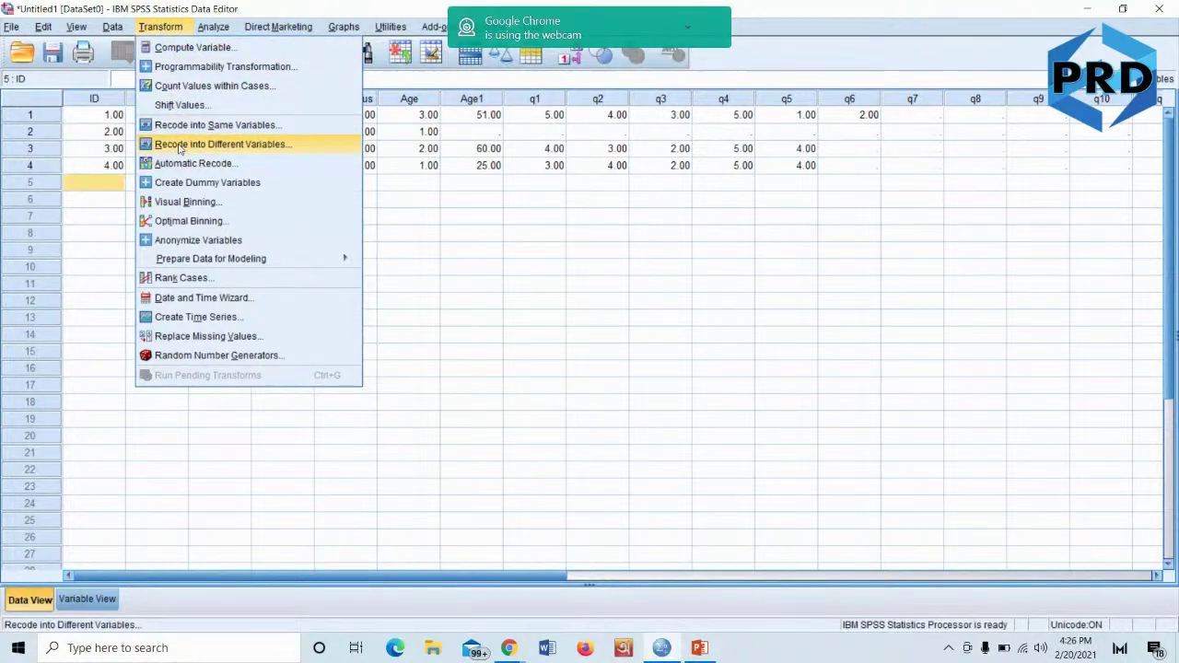
{"action": "left_click", "coordinate": [180, 147]}
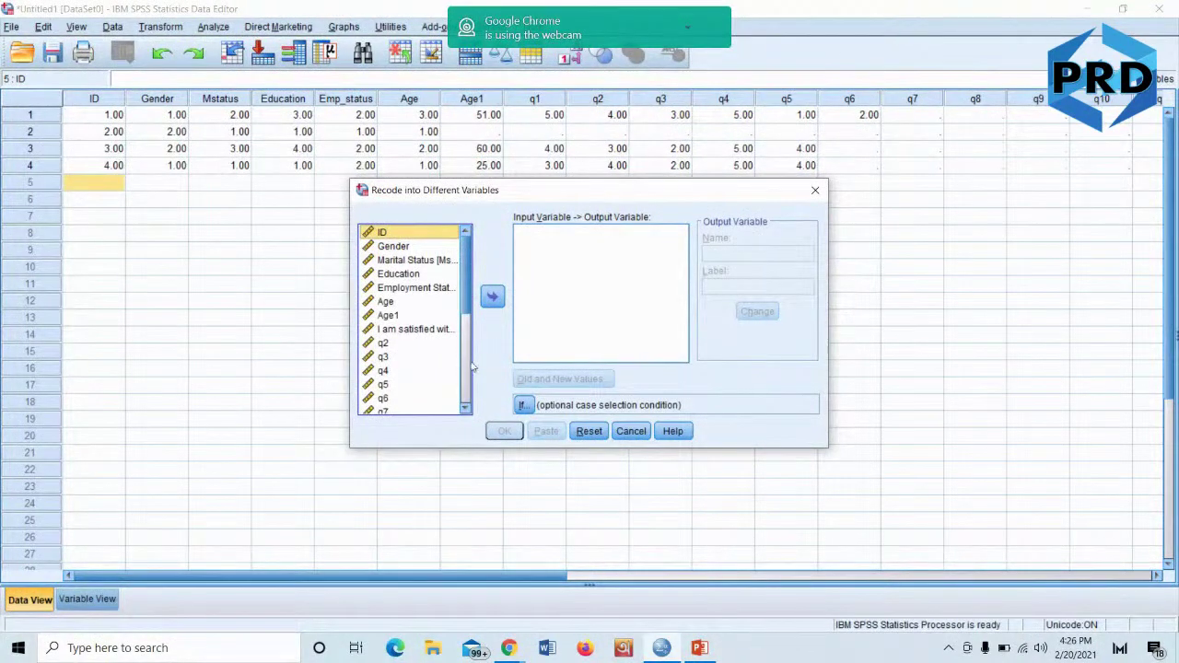
{"action": "left_click", "coordinate": [385, 343]}
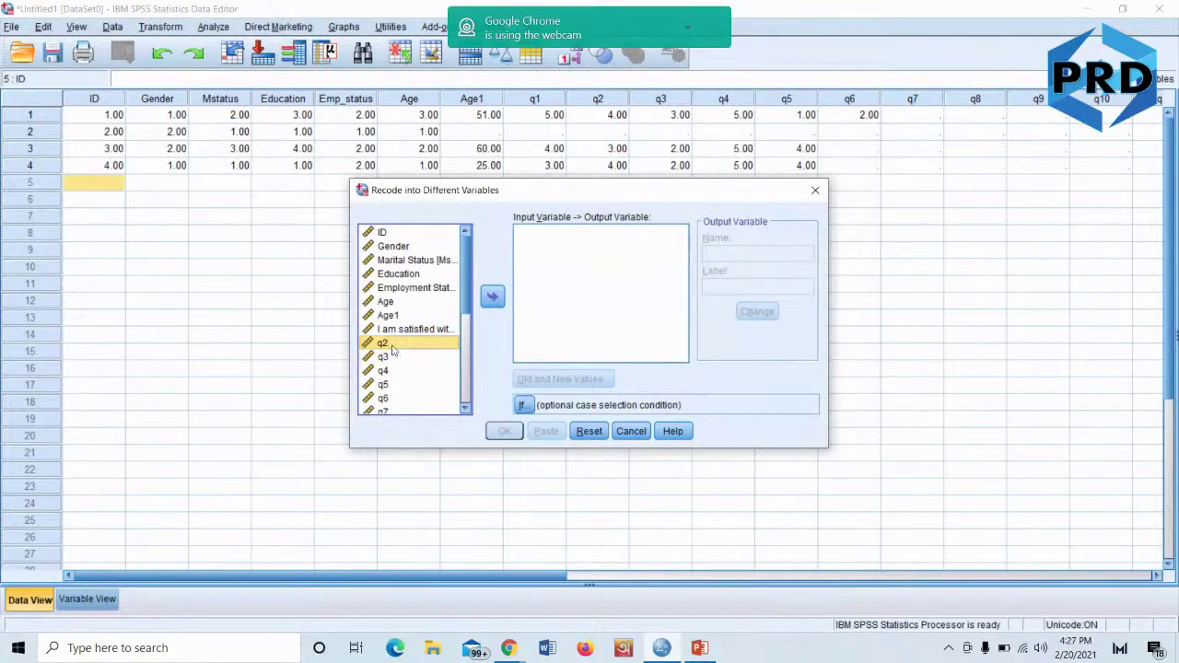
{"action": "left_click", "coordinate": [493, 297]}
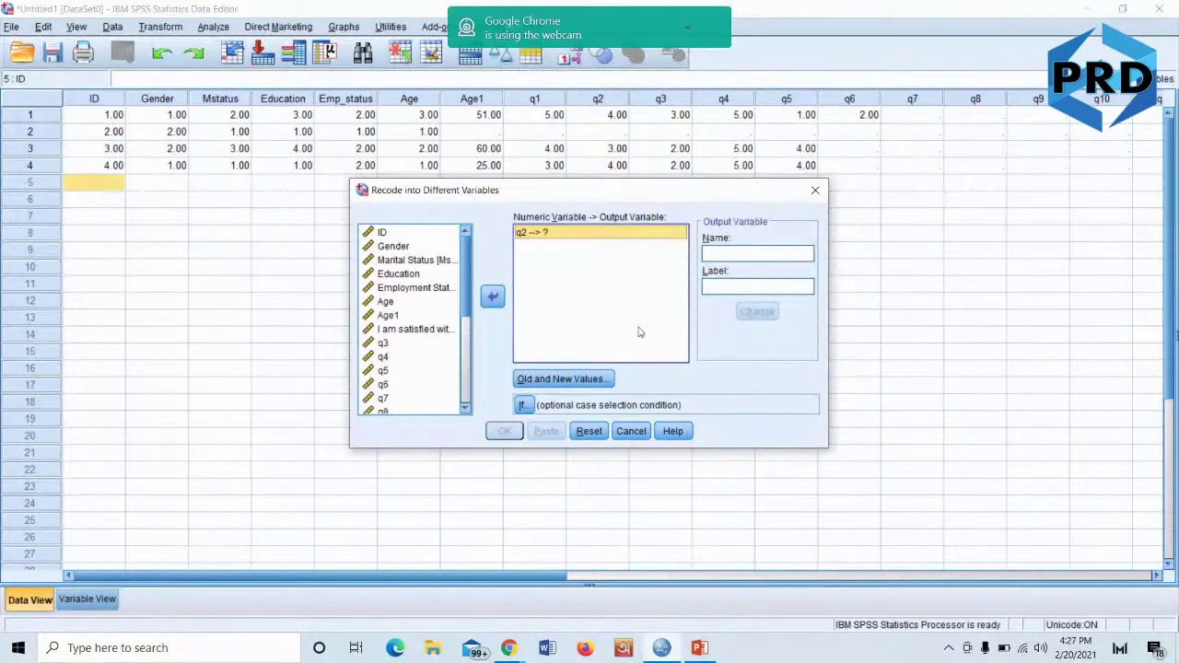
{"action": "left_click", "coordinate": [734, 253]}
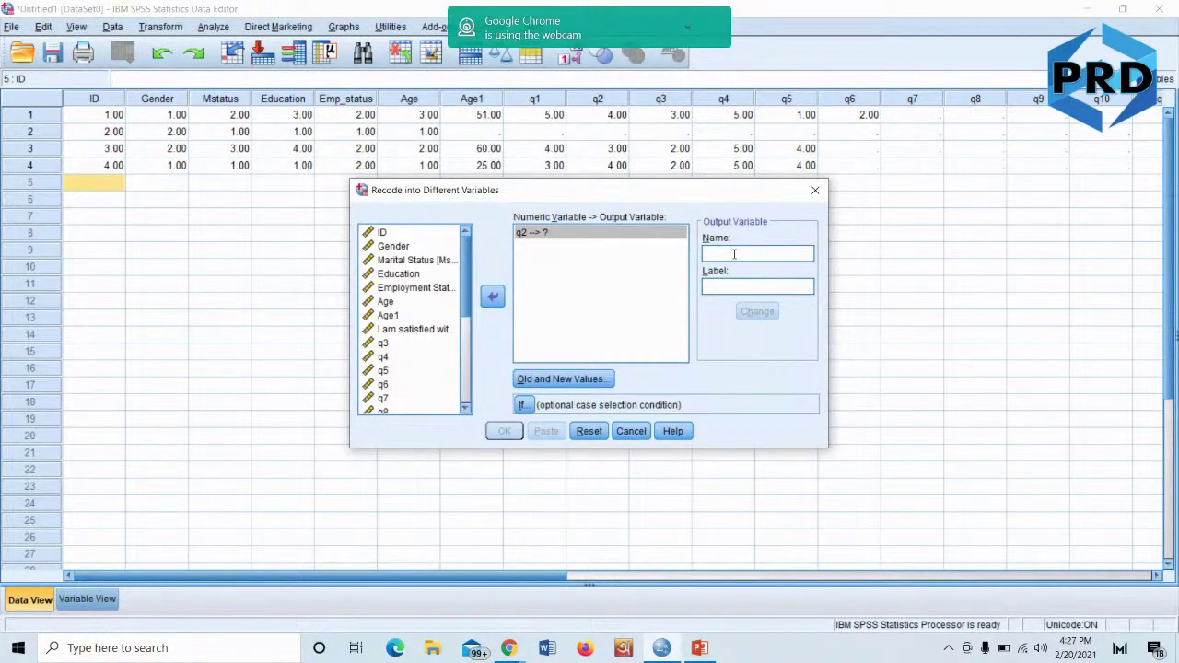
{"action": "type", "text": "Req2"}
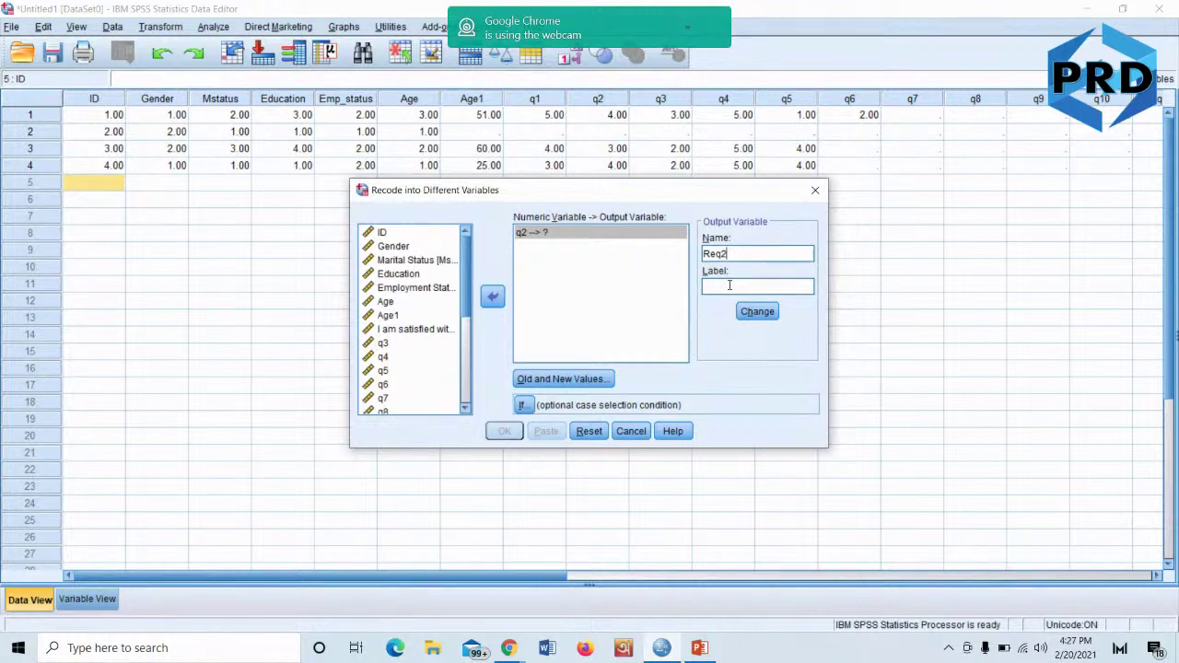
{"action": "left_click", "coordinate": [727, 287]}
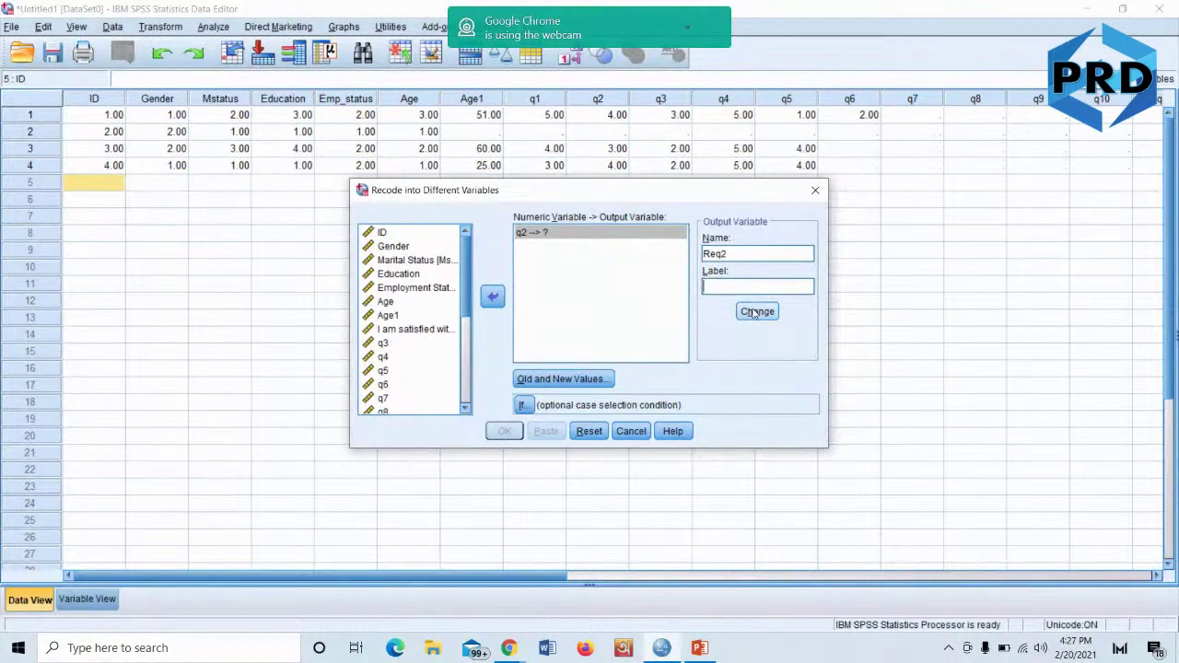
{"action": "left_click", "coordinate": [755, 312]}
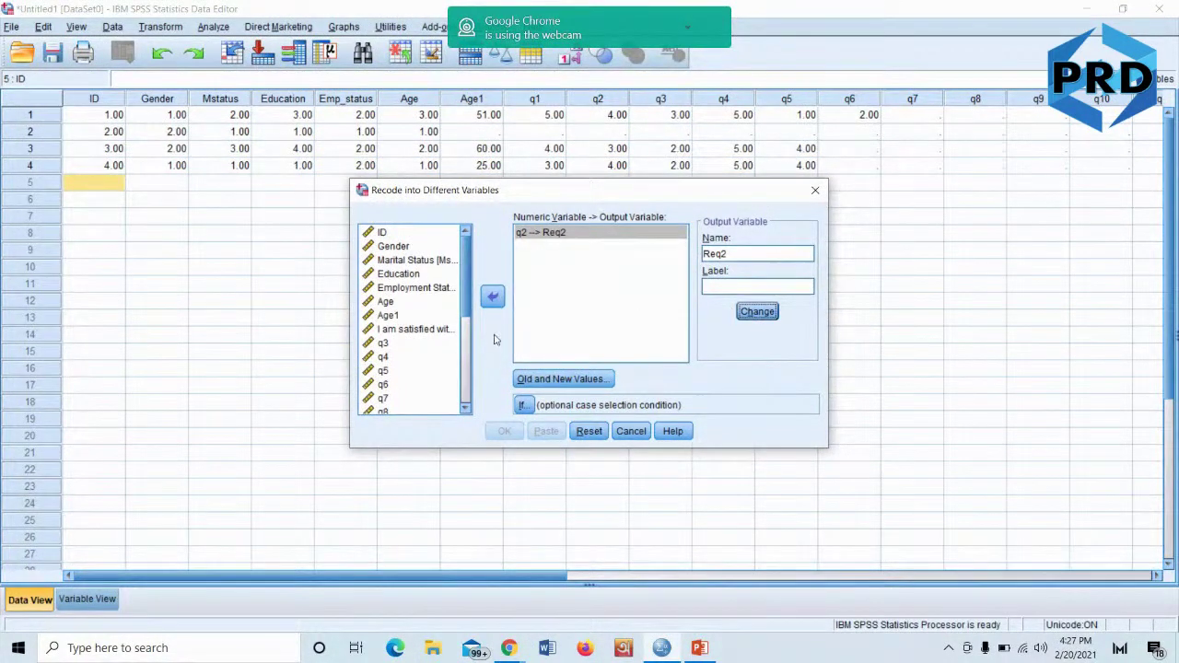
{"action": "left_click", "coordinate": [553, 240]}
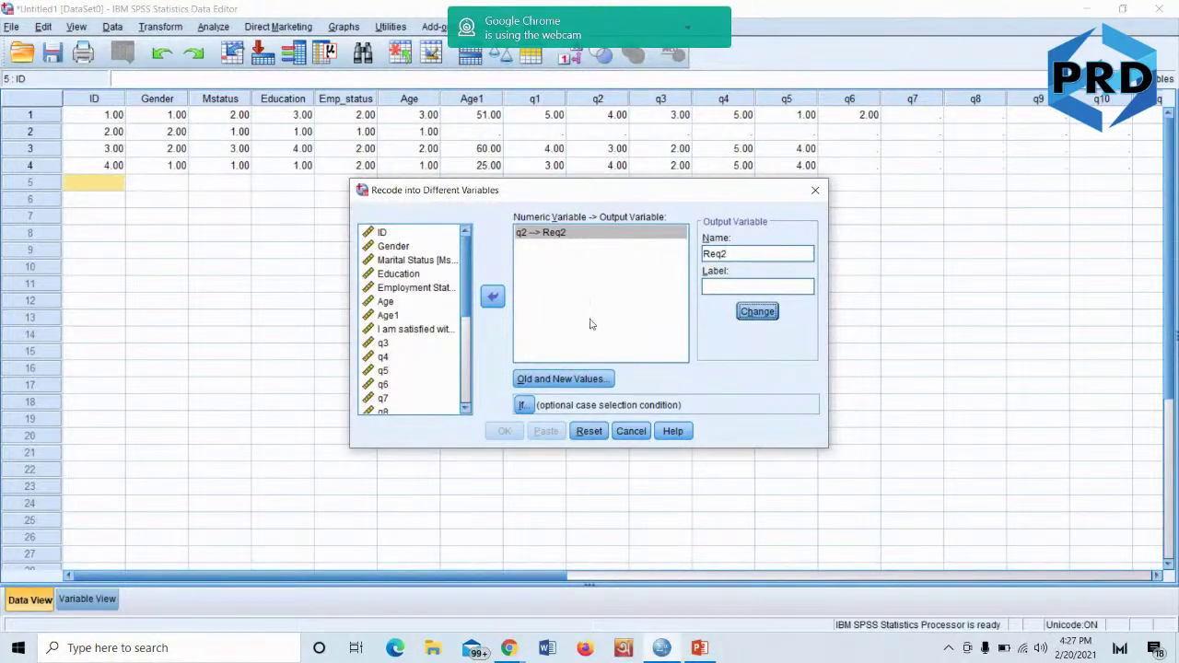
{"action": "left_click", "coordinate": [557, 380]}
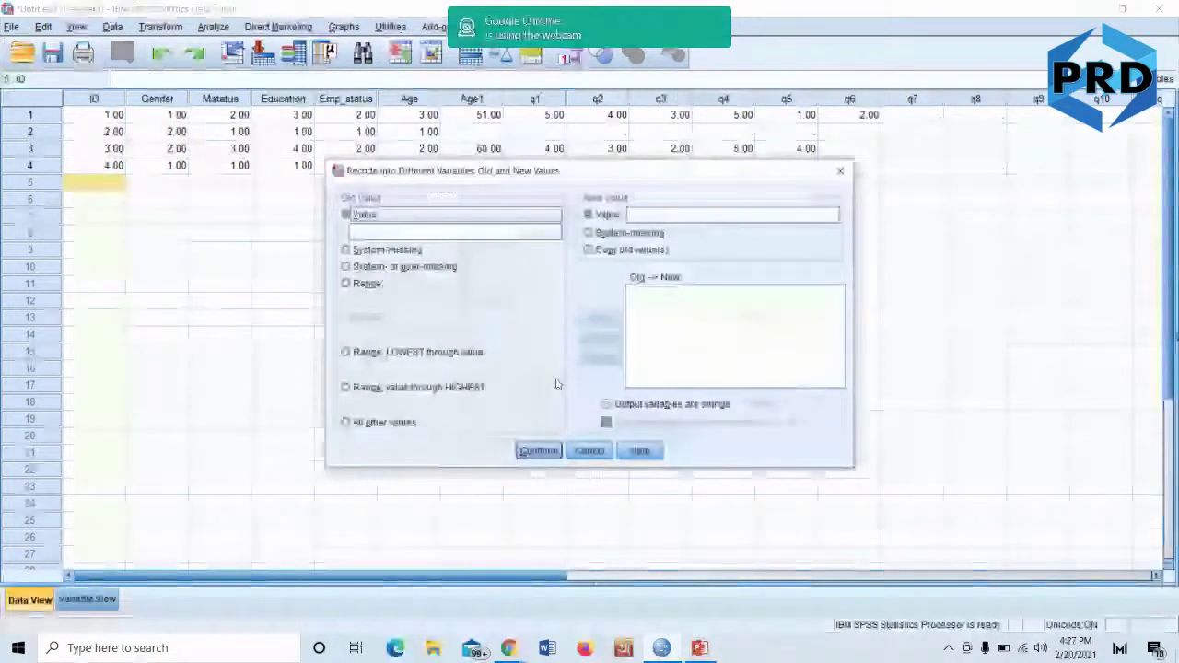
{"action": "left_click", "coordinate": [376, 236]}
{"action": "type", "text": "1"}
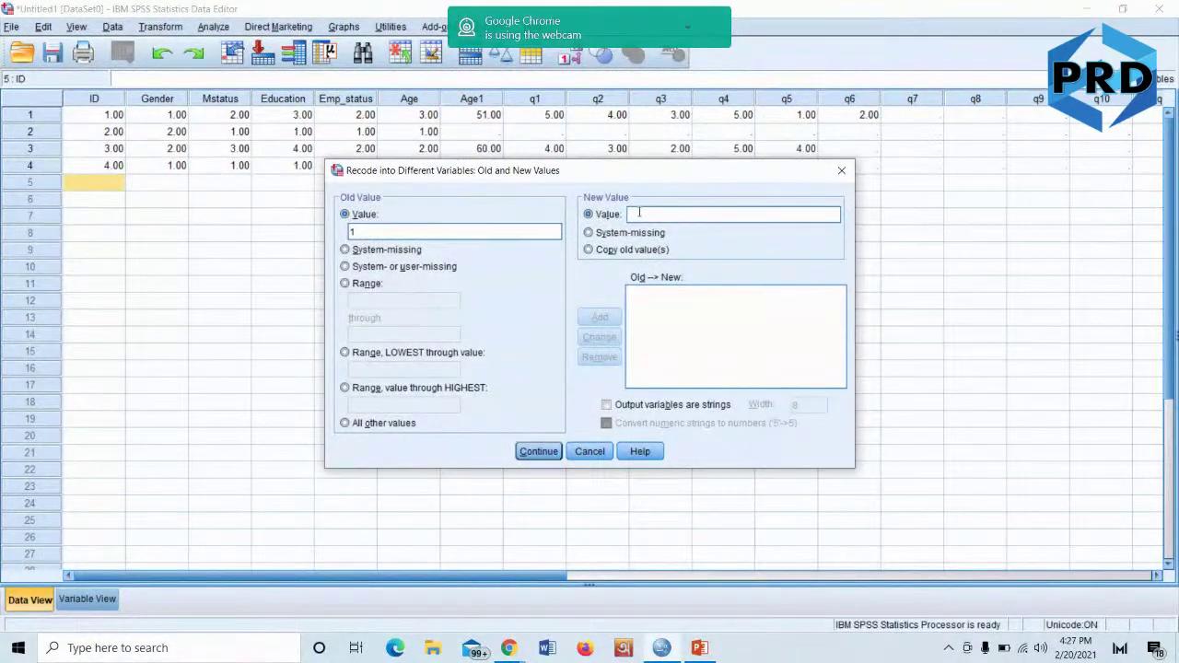
{"action": "type", "text": "5"}
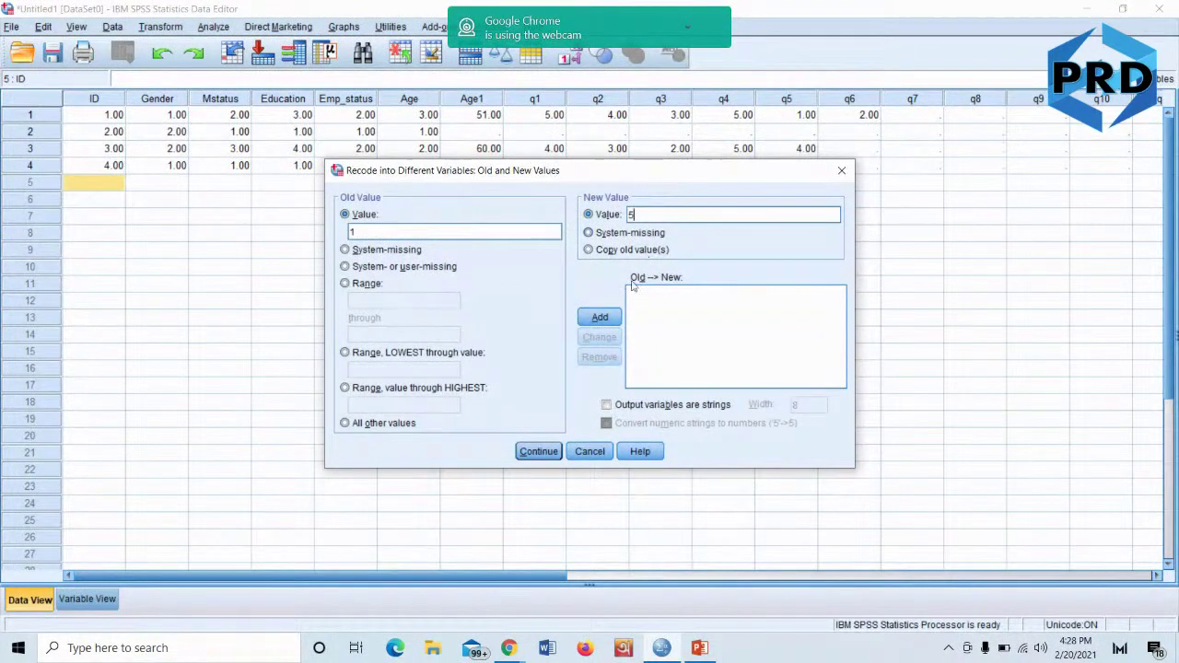
{"action": "left_click", "coordinate": [606, 321]}
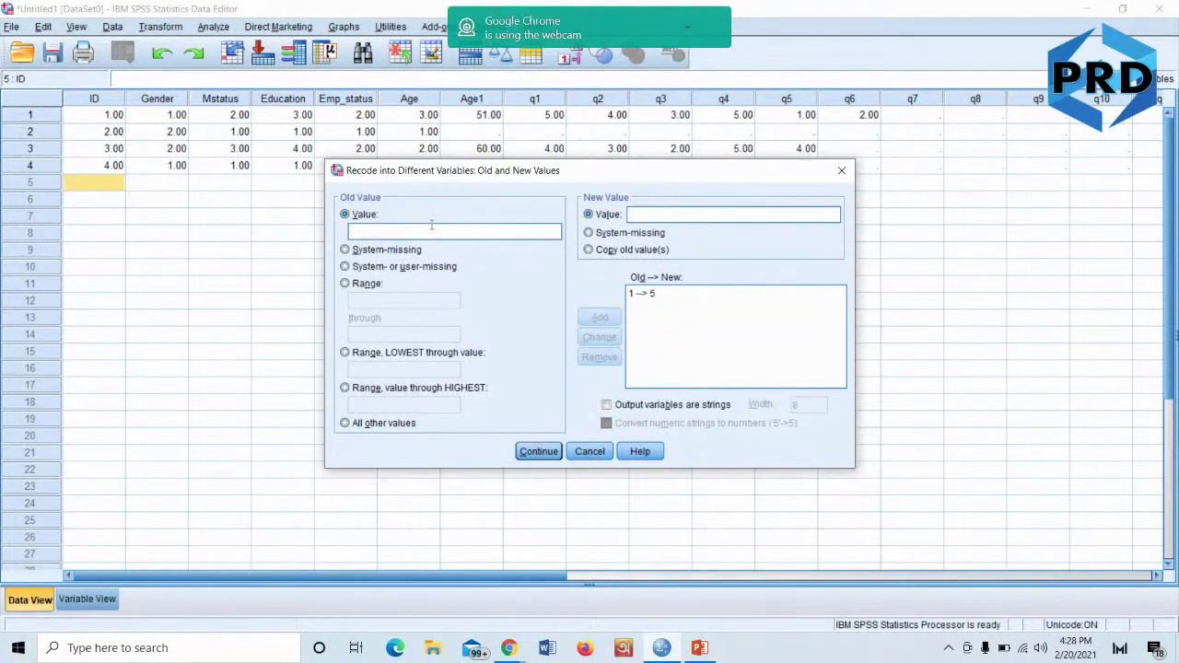
{"action": "type", "text": "2"}
{"action": "left_click", "coordinate": [658, 213]}
{"action": "type", "text": "4"}
{"action": "left_click", "coordinate": [600, 317]}
{"action": "left_click", "coordinate": [440, 231]}
{"action": "type", "text": "3"}
{"action": "left_click", "coordinate": [681, 214]}
{"action": "type", "text": "3"}
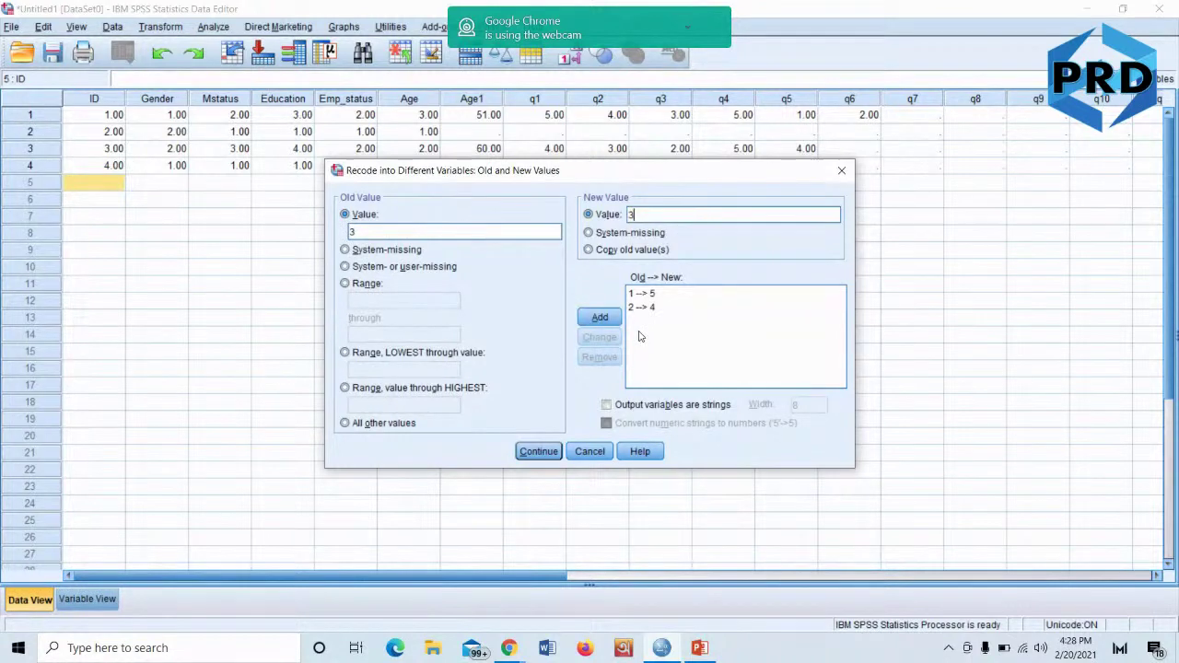
{"action": "left_click", "coordinate": [600, 317]}
{"action": "type", "text": "4"}
{"action": "left_click", "coordinate": [637, 218]}
{"action": "type", "text": "2"}
{"action": "left_click", "coordinate": [599, 318]}
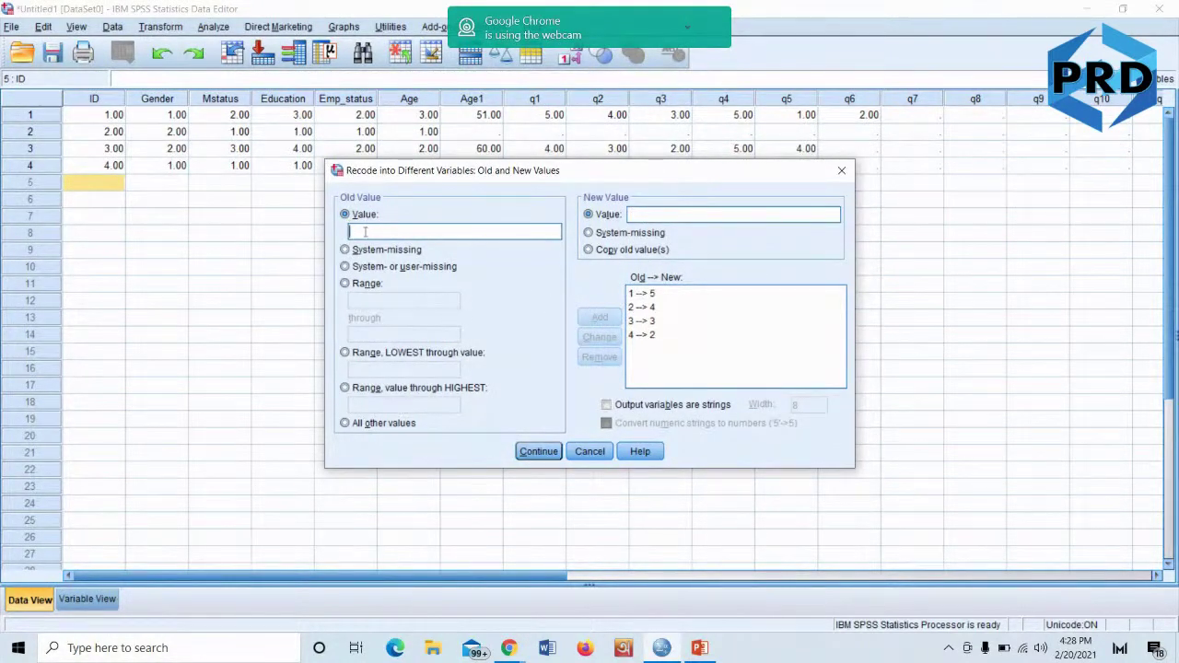
{"action": "type", "text": "5"}
{"action": "type", "text": "1"}
{"action": "left_click", "coordinate": [600, 317]}
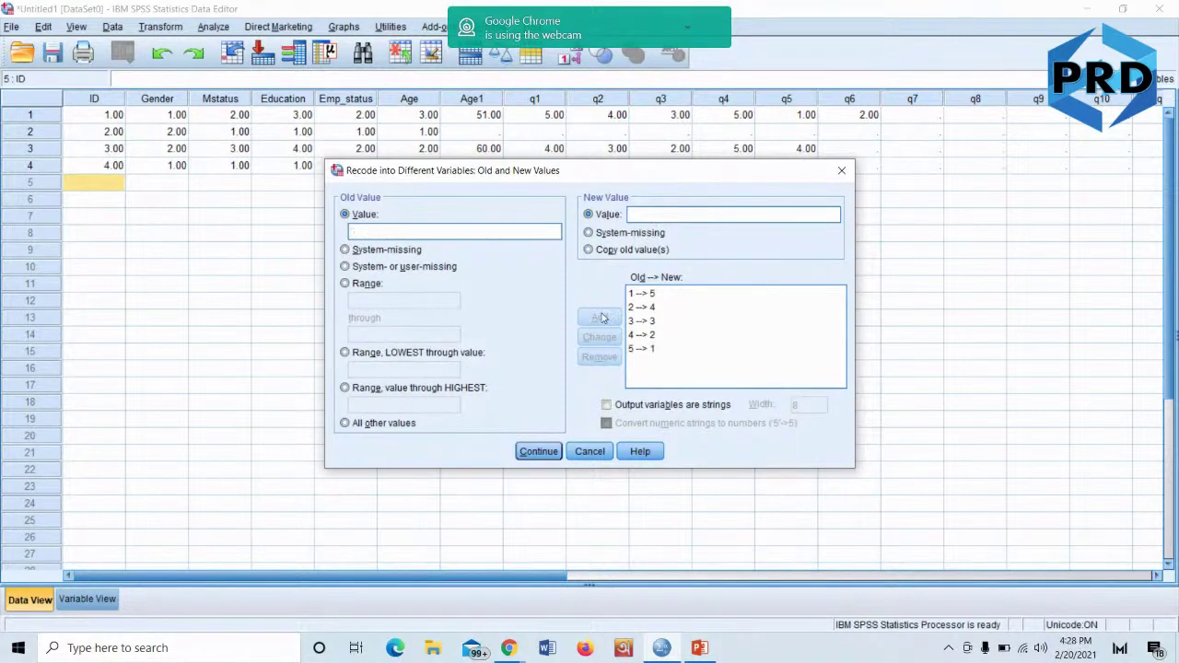
{"action": "left_click", "coordinate": [723, 326]}
{"action": "left_click", "coordinate": [595, 455]}
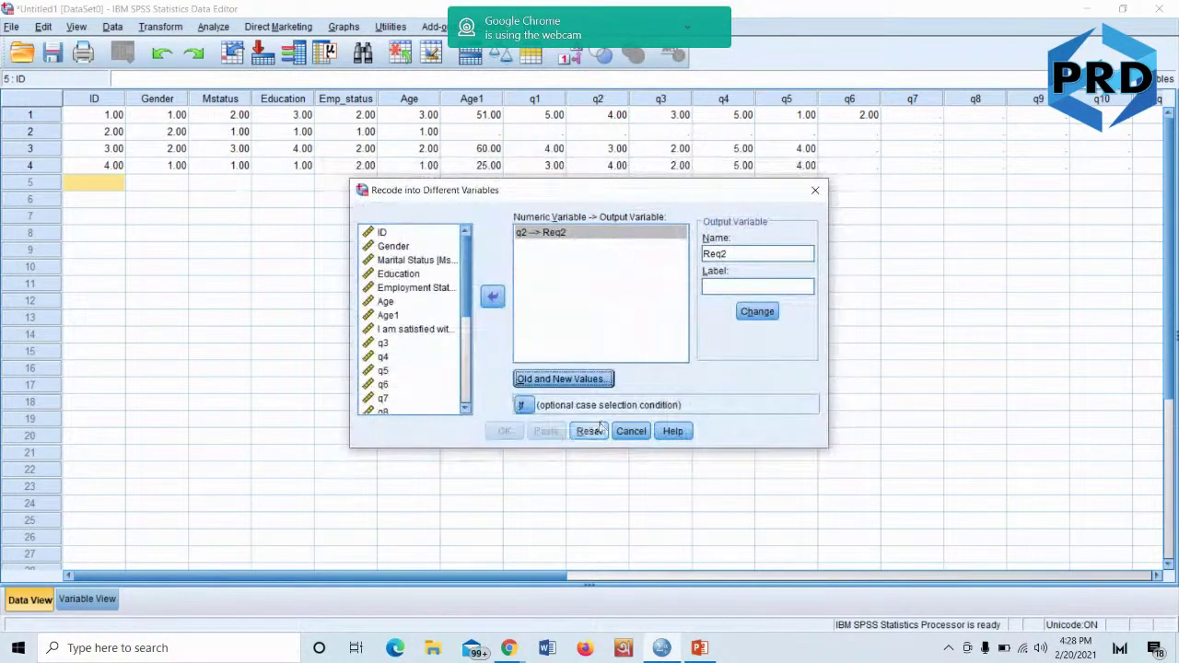
{"action": "left_click", "coordinate": [644, 435]}
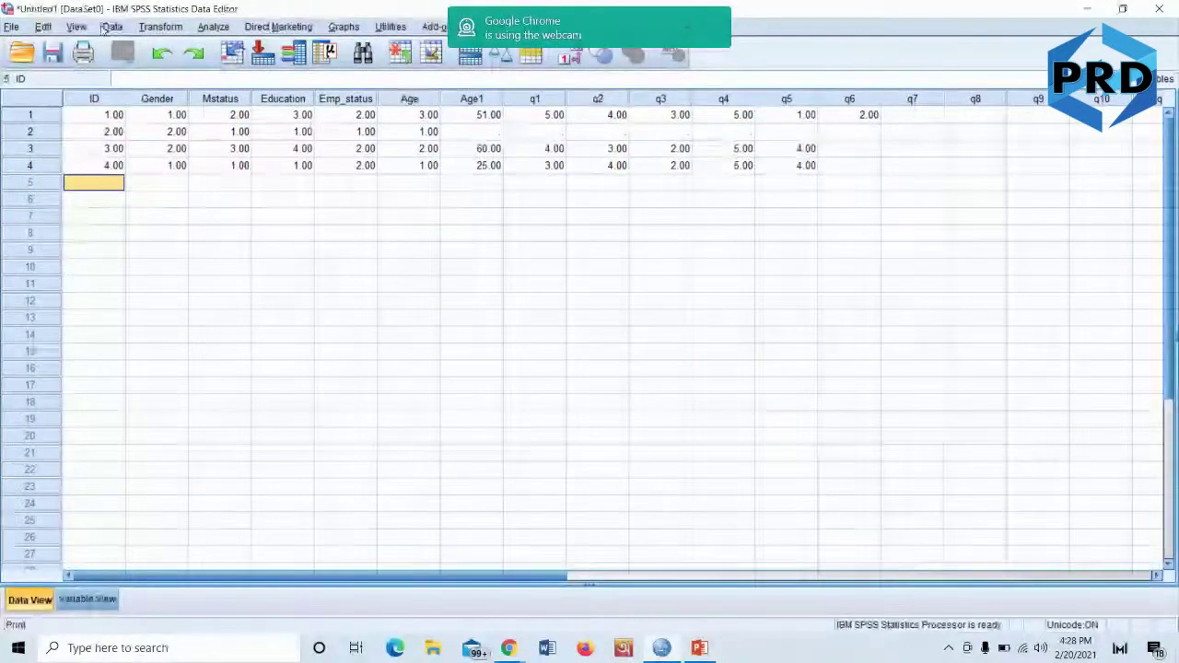
Set up a Recode into Different Variables for q2 with output variable name Req2 and label Recoded q2
{"action": "left_click", "coordinate": [164, 28]}
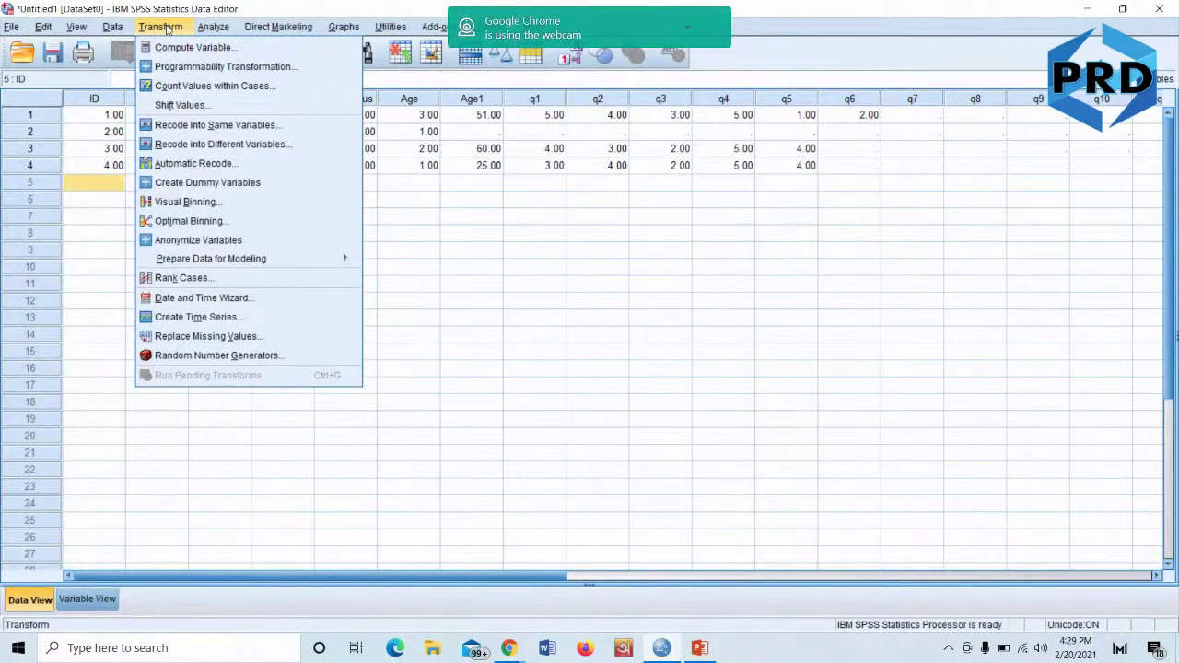
{"action": "left_click", "coordinate": [191, 148]}
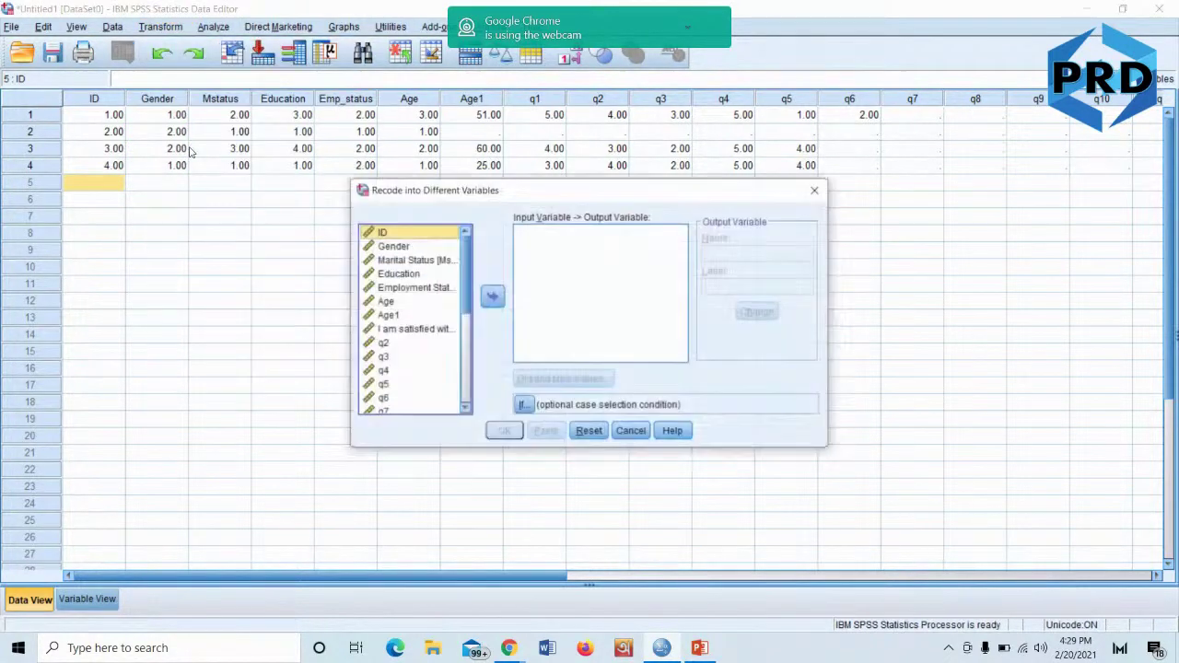
{"action": "left_click", "coordinate": [383, 345]}
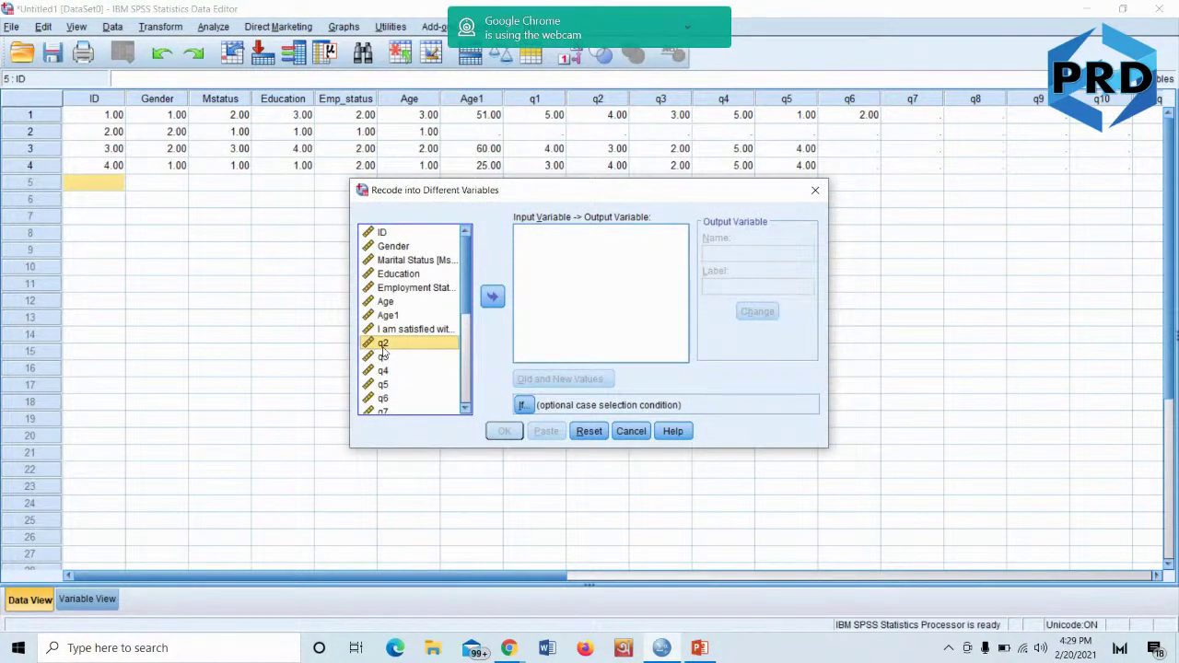
{"action": "left_click", "coordinate": [493, 299]}
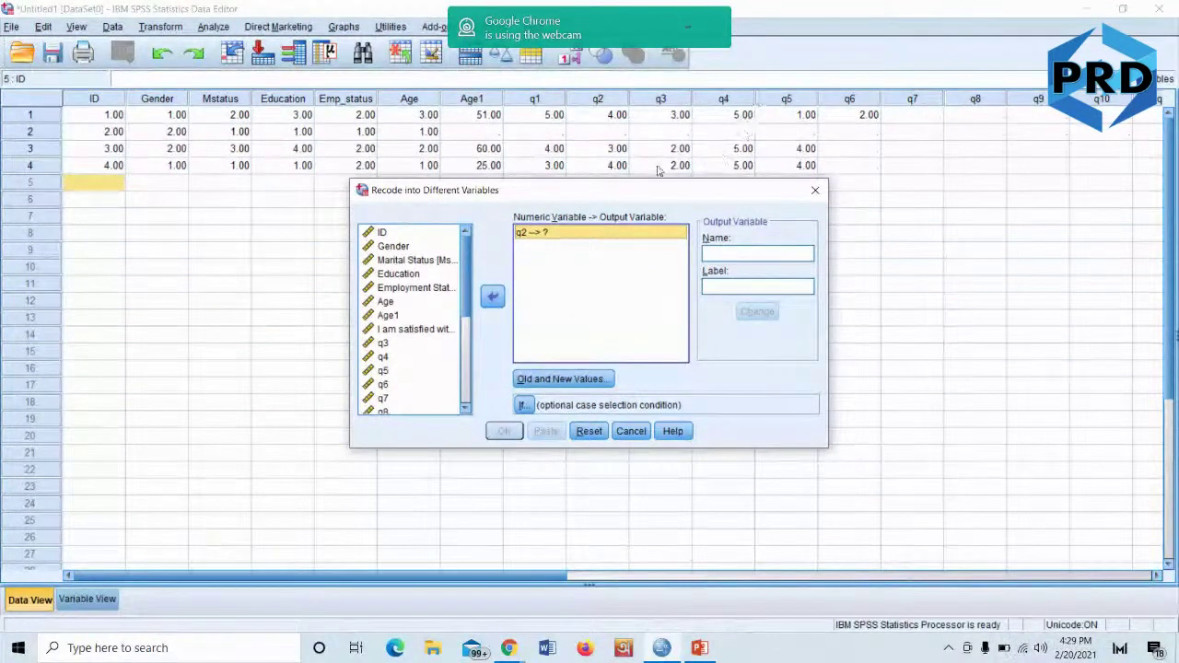
{"action": "left_click", "coordinate": [720, 252]}
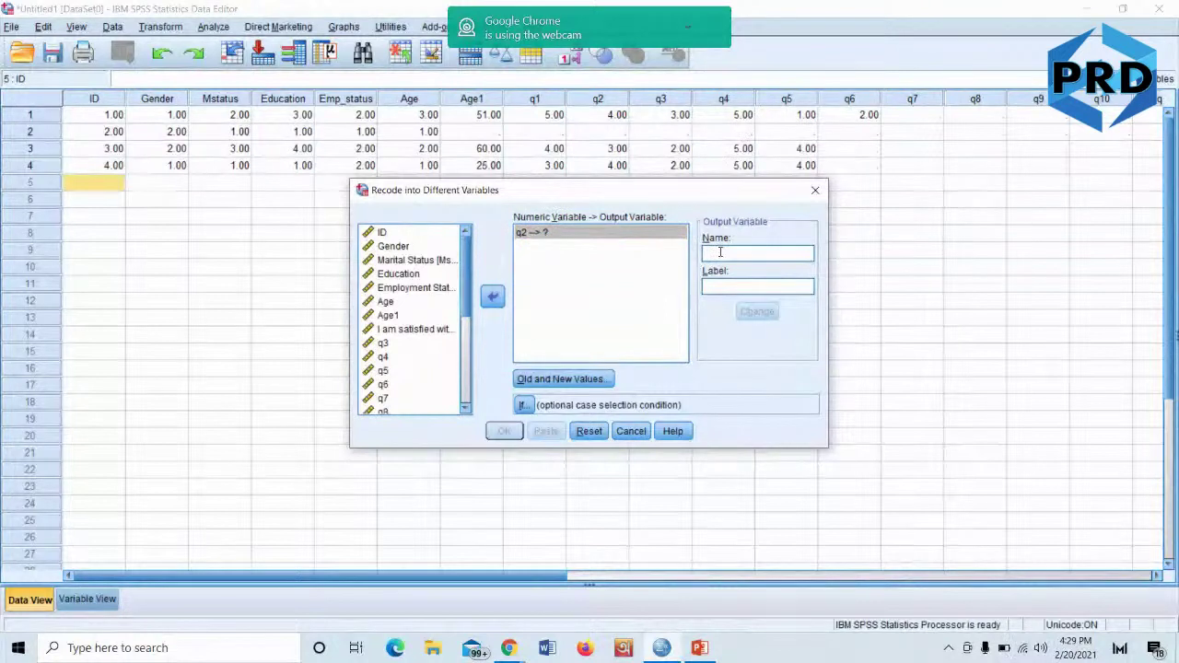
{"action": "type", "text": "Rec"}
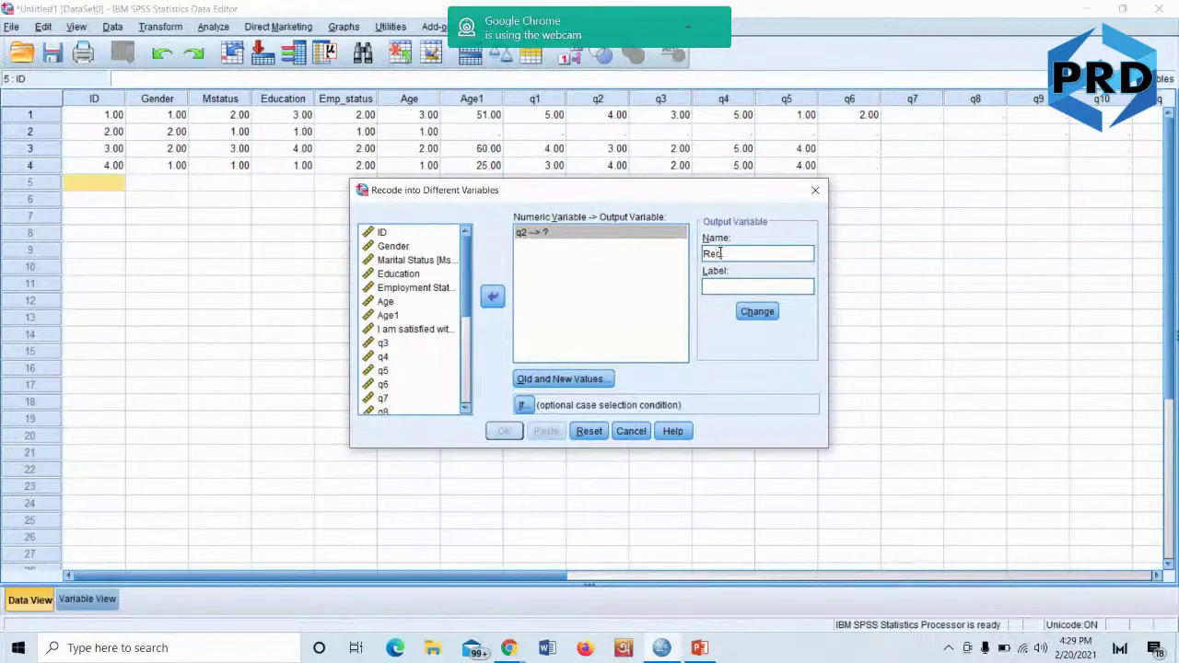
{"action": "type", "text": "2"}
{"action": "left_click", "coordinate": [727, 288]}
{"action": "type", "text": "Re"}
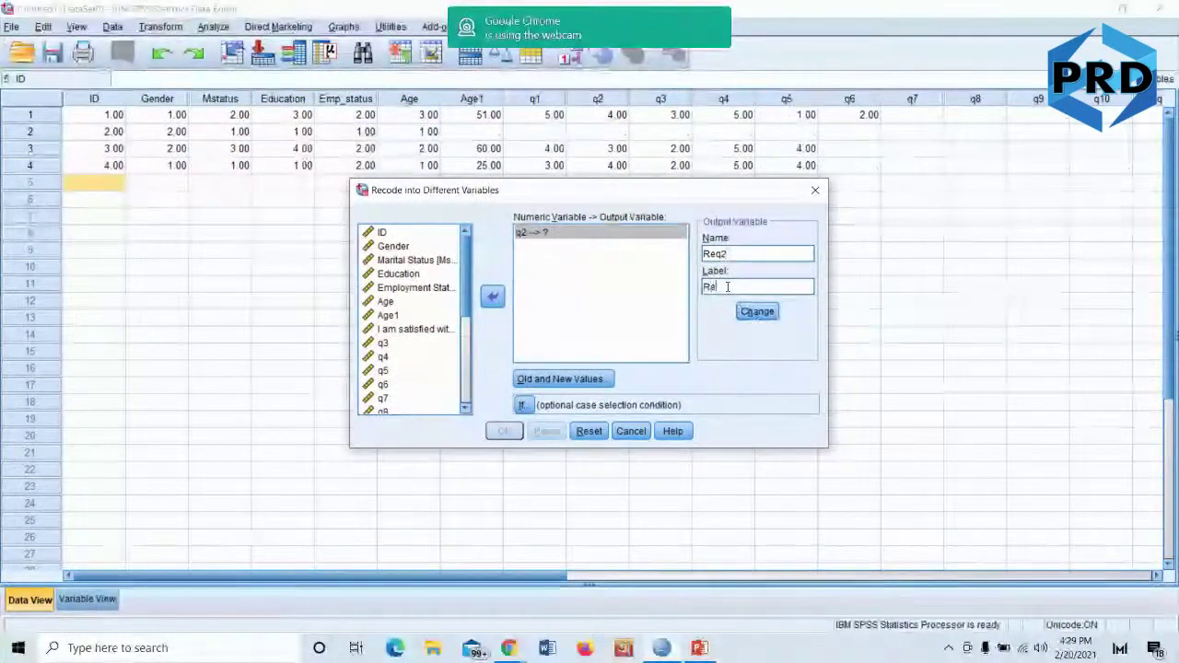
{"action": "type", "text": "coded"}
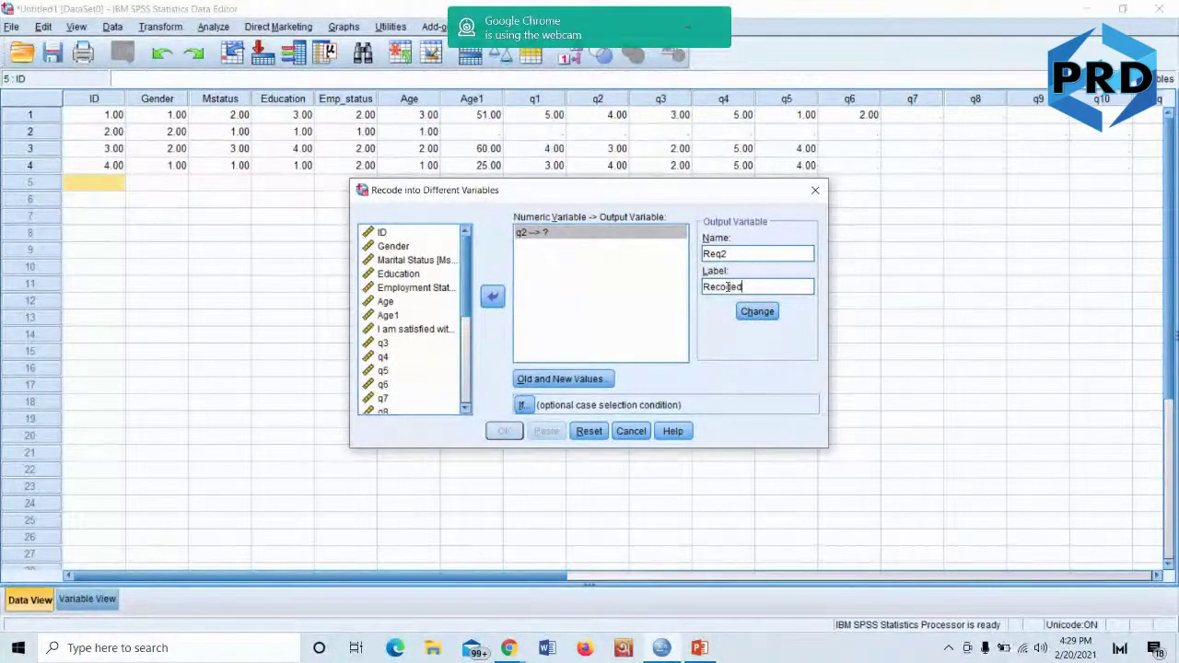
{"action": "type", "text": " q2"}
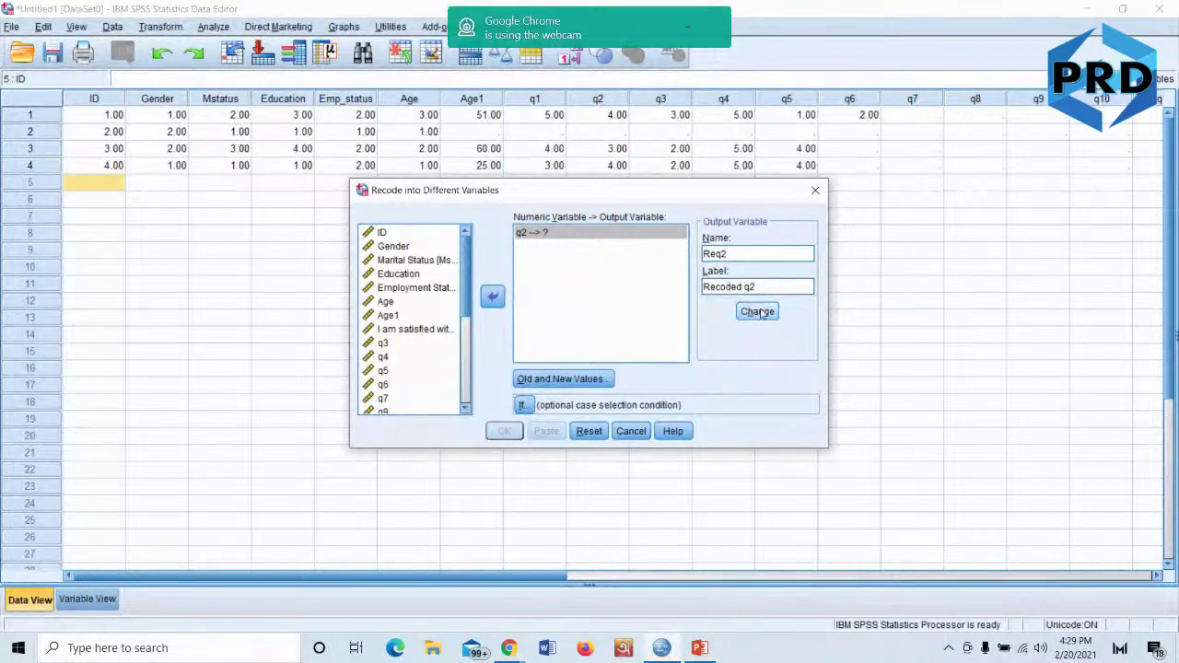
{"action": "left_click", "coordinate": [757, 314]}
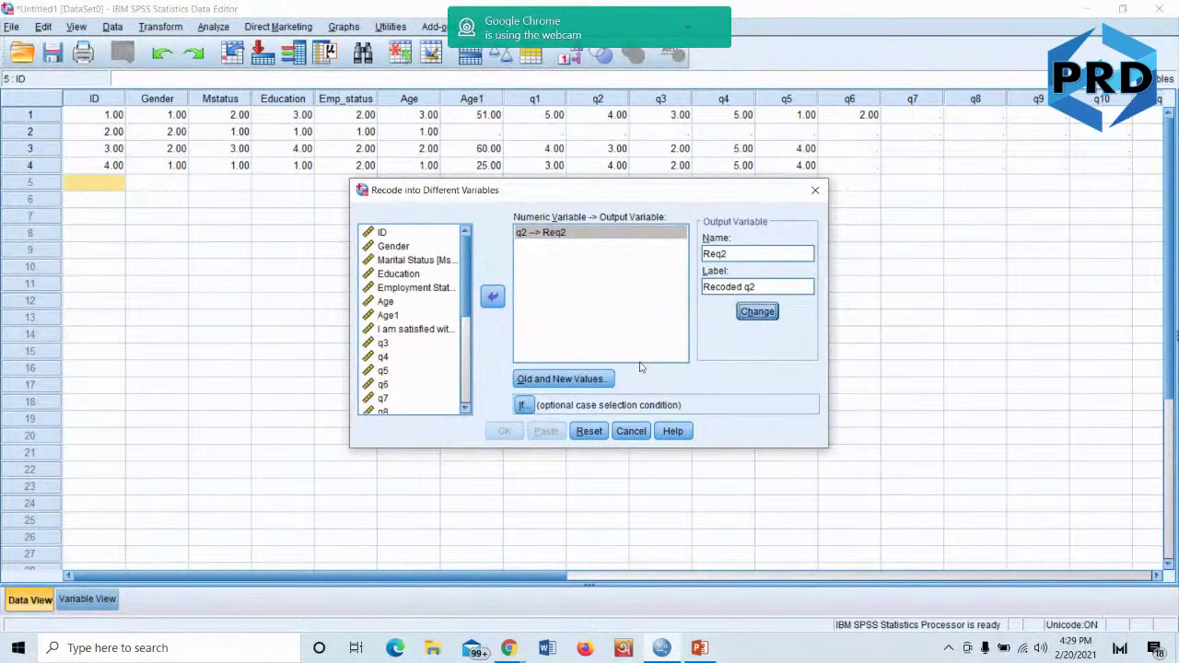
Define the first old-to-new value mappings for Req2: 1 to 5, 2 to 4 and 3 to 3
{"action": "left_click", "coordinate": [546, 379]}
{"action": "left_click", "coordinate": [365, 232]}
{"action": "type", "text": "1"}
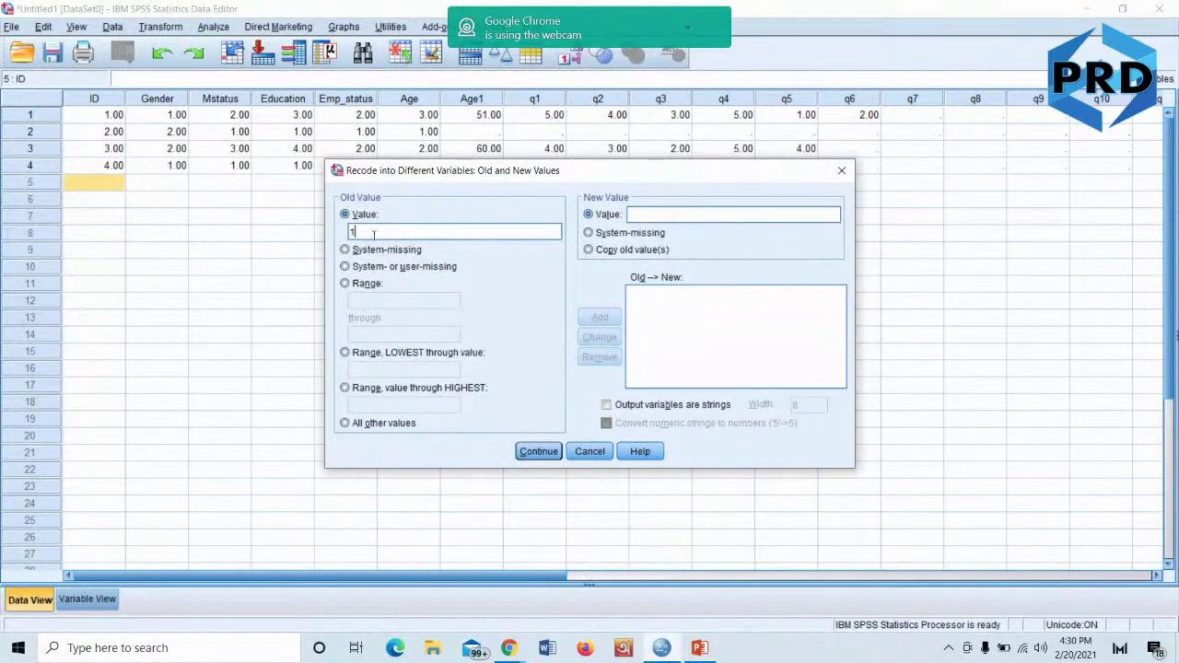
{"action": "left_click", "coordinate": [656, 214]}
{"action": "type", "text": "5"}
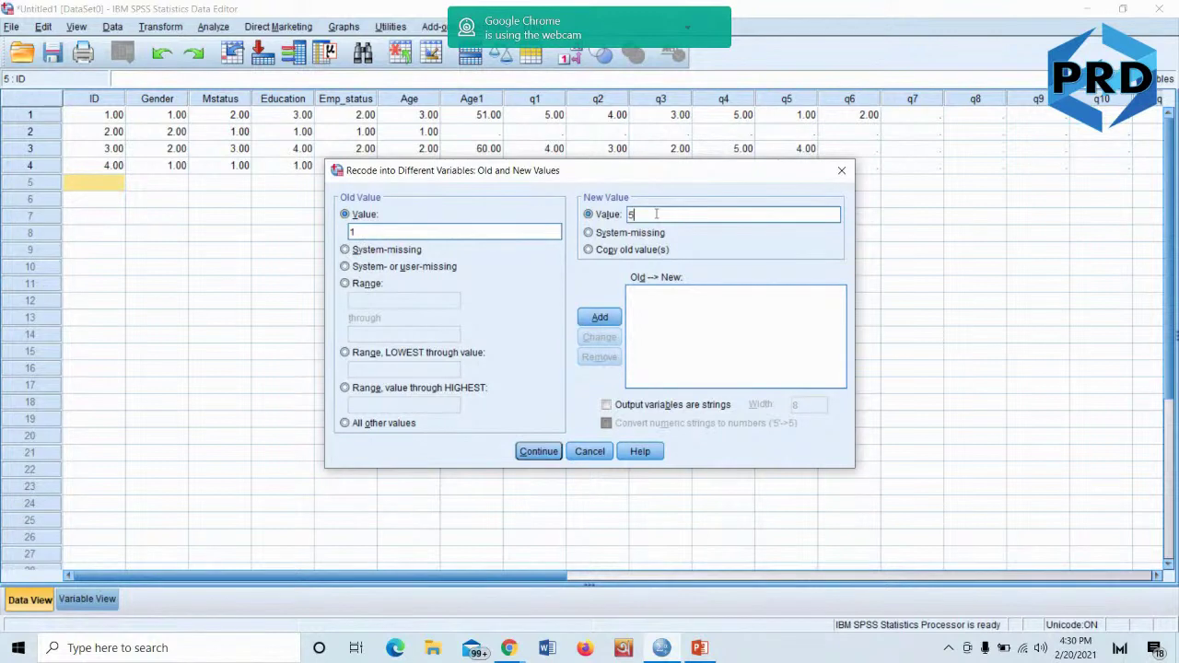
{"action": "left_click", "coordinate": [603, 318]}
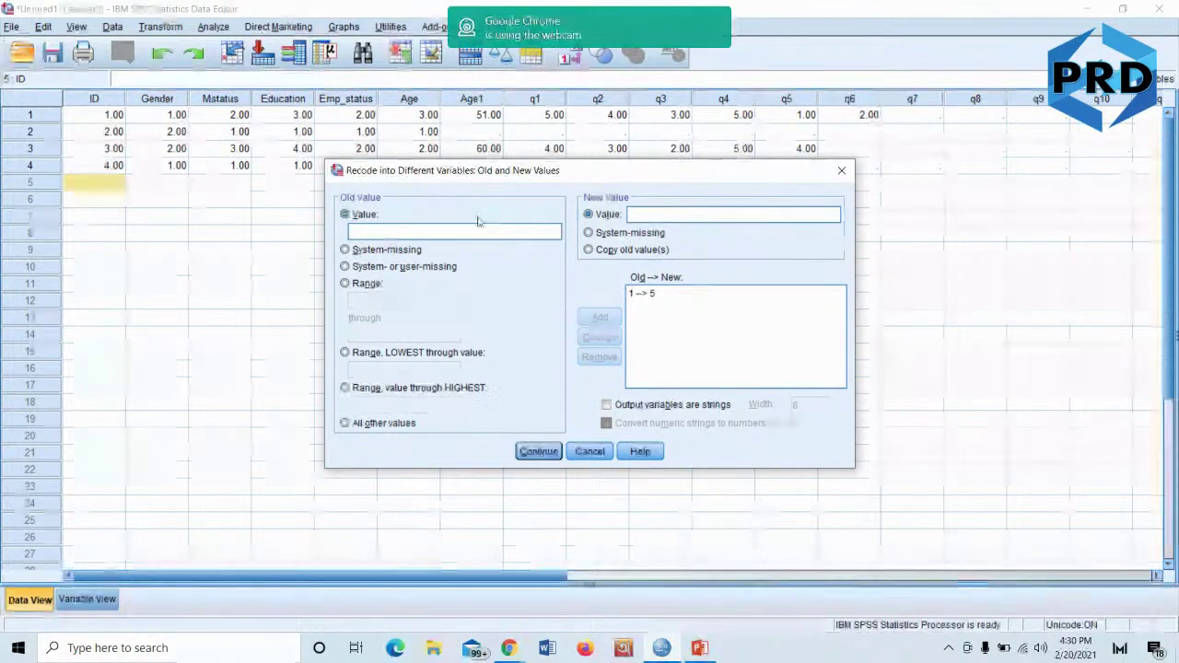
{"action": "type", "text": "2"}
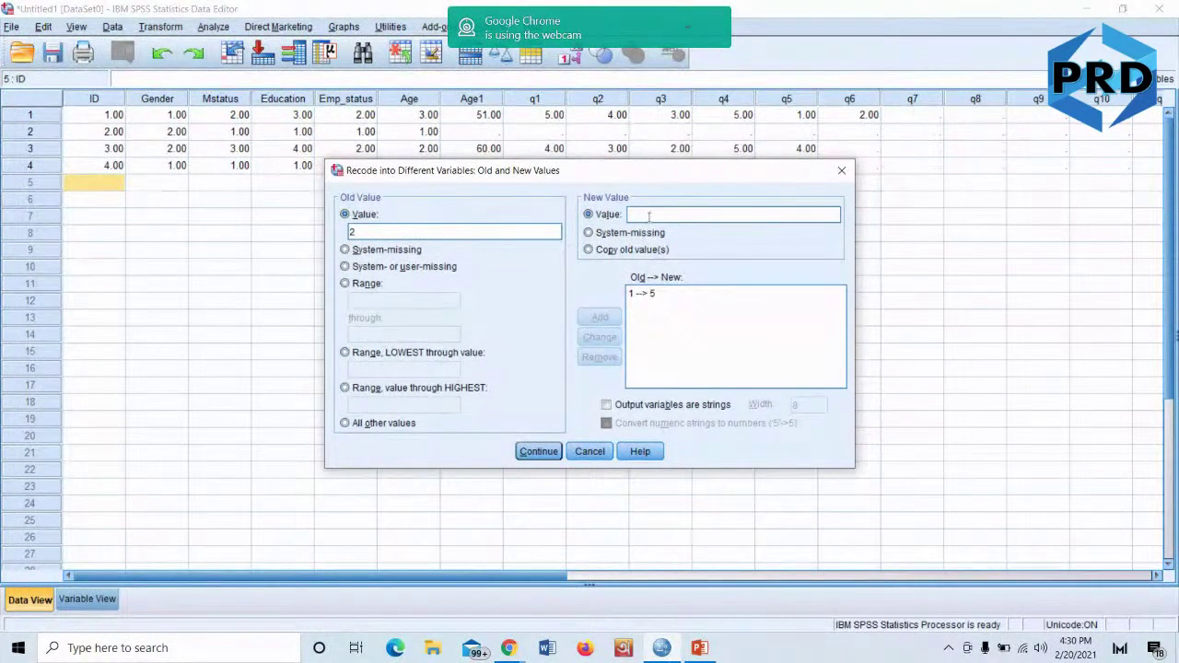
{"action": "type", "text": "4"}
{"action": "left_click", "coordinate": [599, 316]}
{"action": "left_click", "coordinate": [661, 215]}
{"action": "type", "text": "3"}
{"action": "left_click", "coordinate": [599, 318]}
Add the remaining reverse-coding mappings for Req2: old value 4 to 2 and old value 5 to 1
{"action": "left_click", "coordinate": [408, 233]}
{"action": "type", "text": "4"}
{"action": "left_click", "coordinate": [642, 214]}
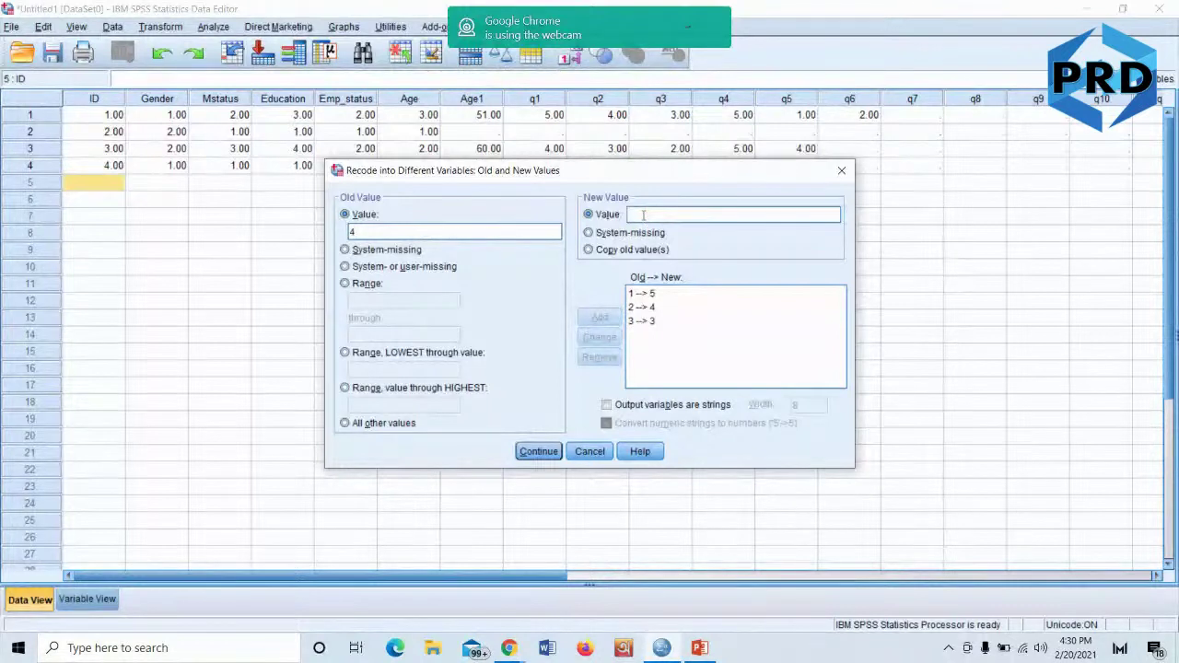
{"action": "type", "text": "2"}
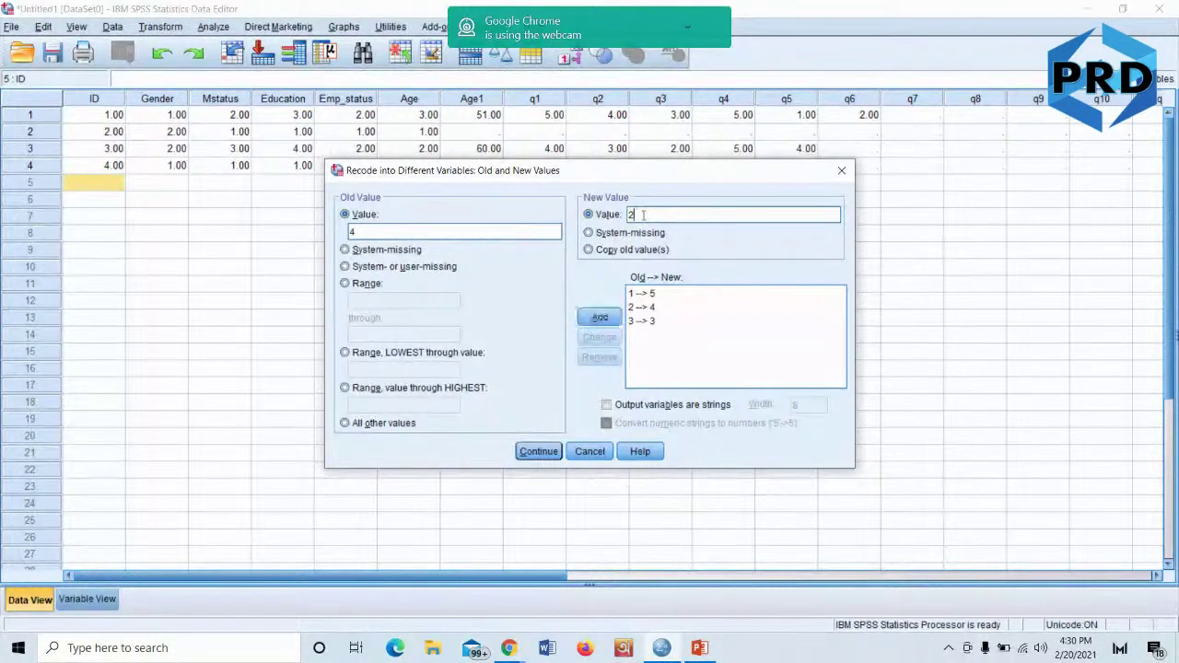
{"action": "left_click", "coordinate": [599, 318]}
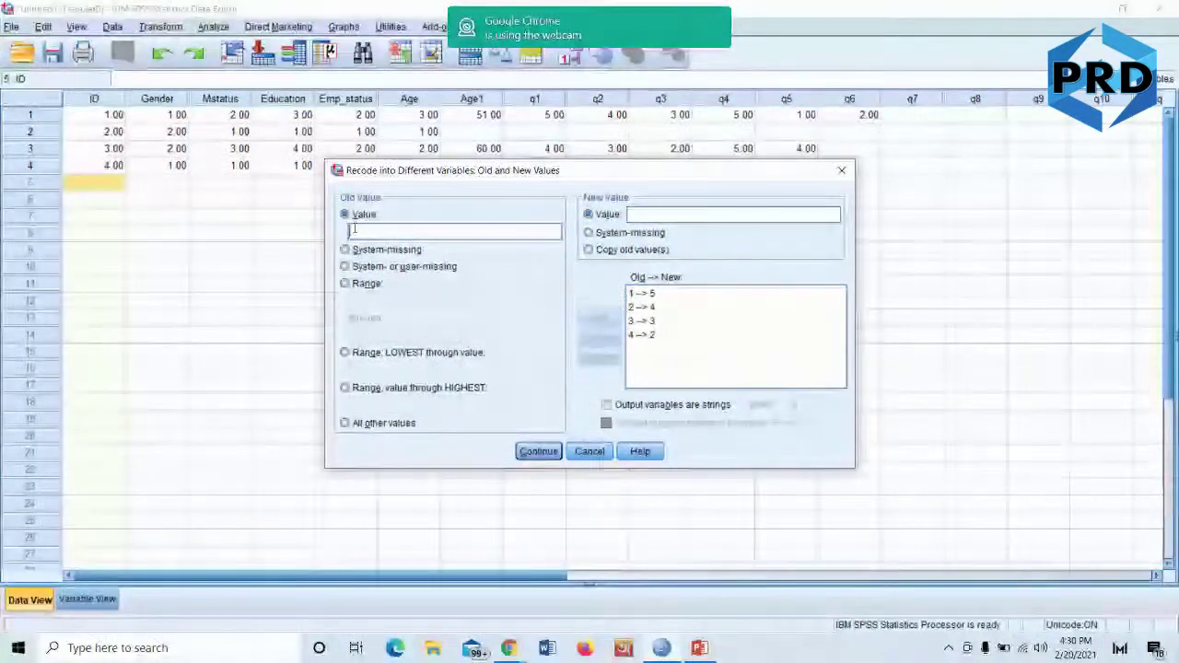
{"action": "left_click", "coordinate": [642, 215]}
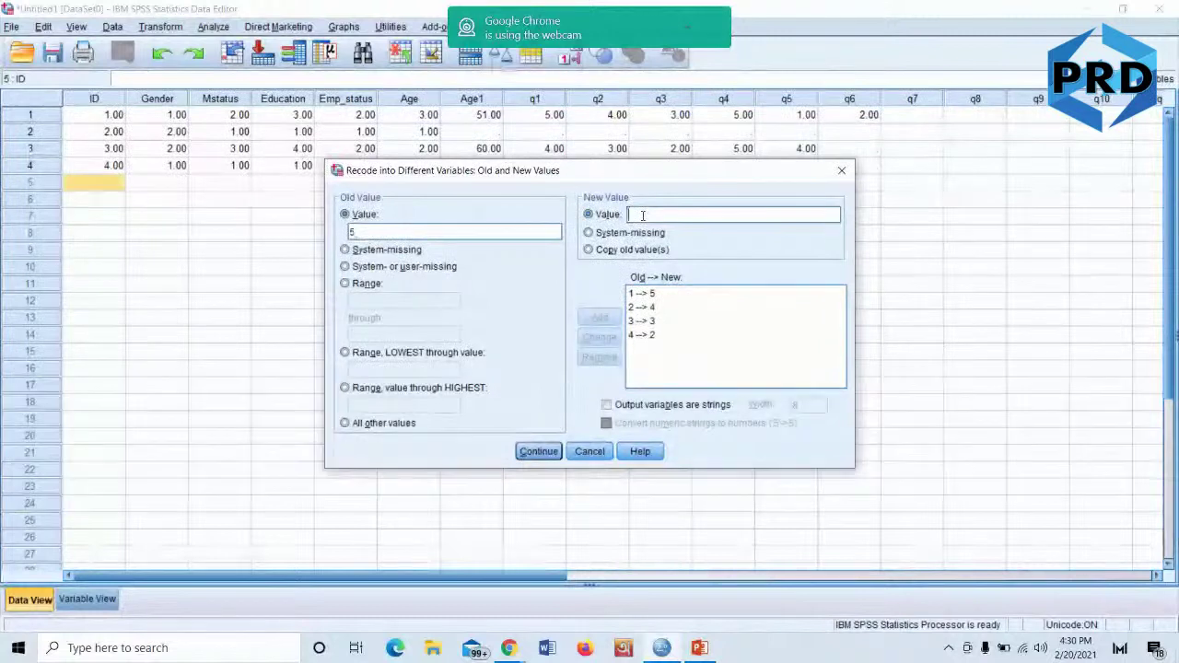
{"action": "type", "text": "1"}
{"action": "left_click", "coordinate": [599, 318]}
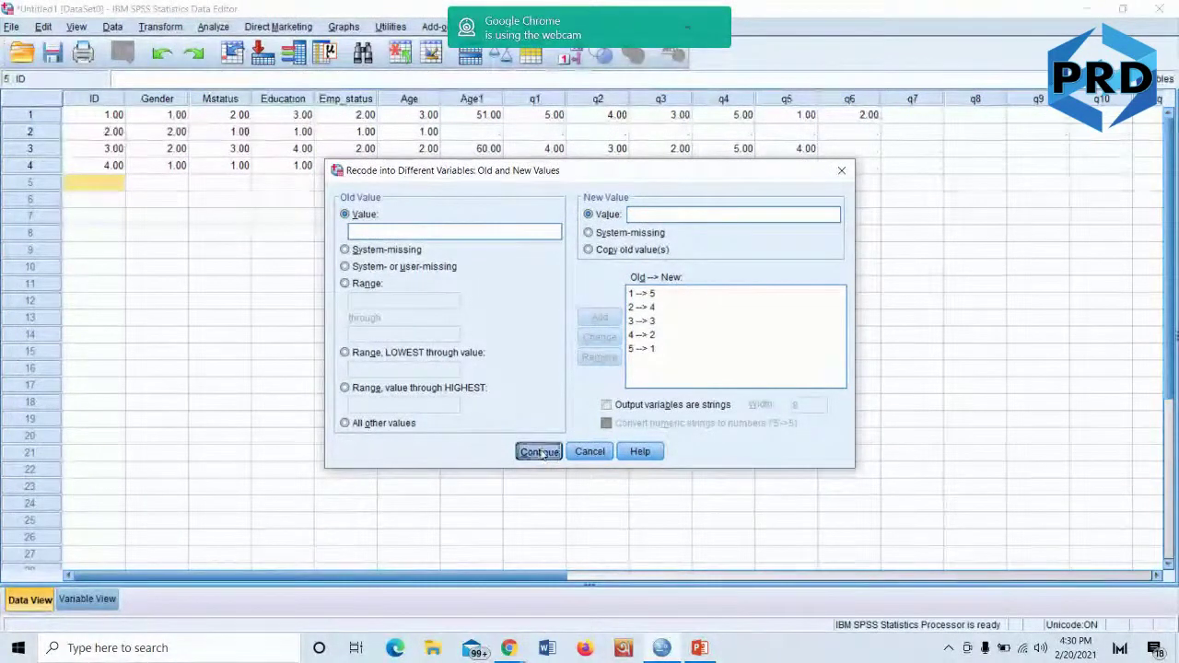
Accept the value mappings, run the recode, and compare the new Req2 column with q2 in the data
{"action": "left_click", "coordinate": [540, 452]}
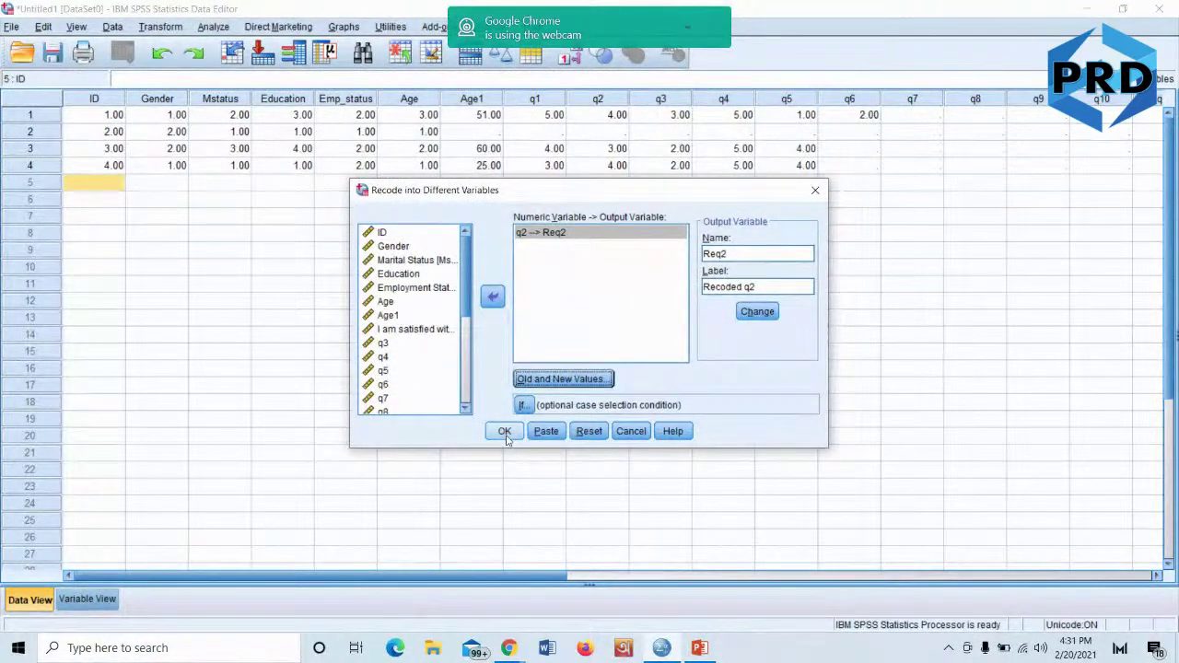
{"action": "left_click", "coordinate": [505, 433]}
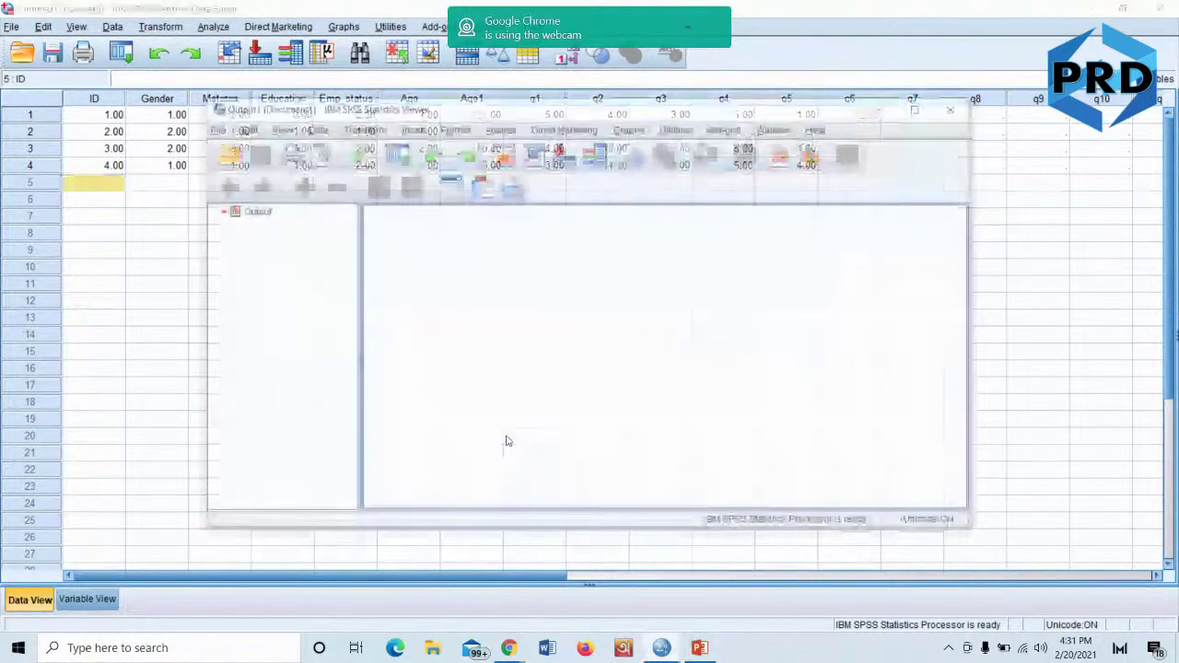
{"action": "left_click", "coordinate": [889, 80]}
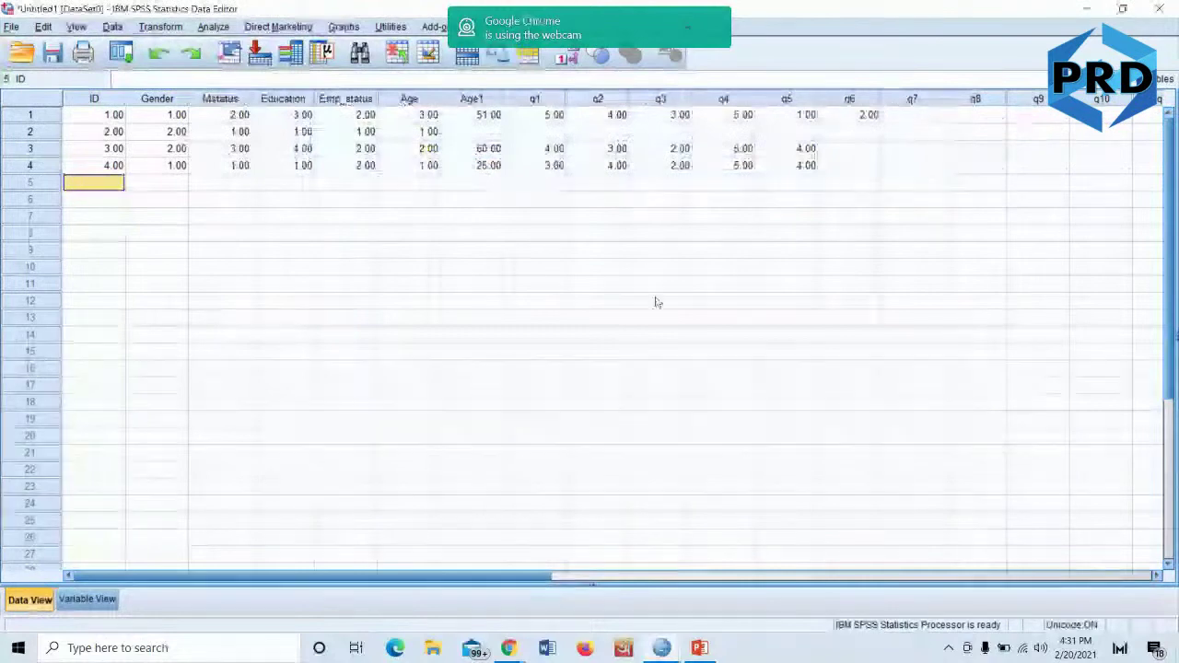
{"action": "left_click_drag", "start_coordinate": [419, 576], "coordinate": [913, 434]}
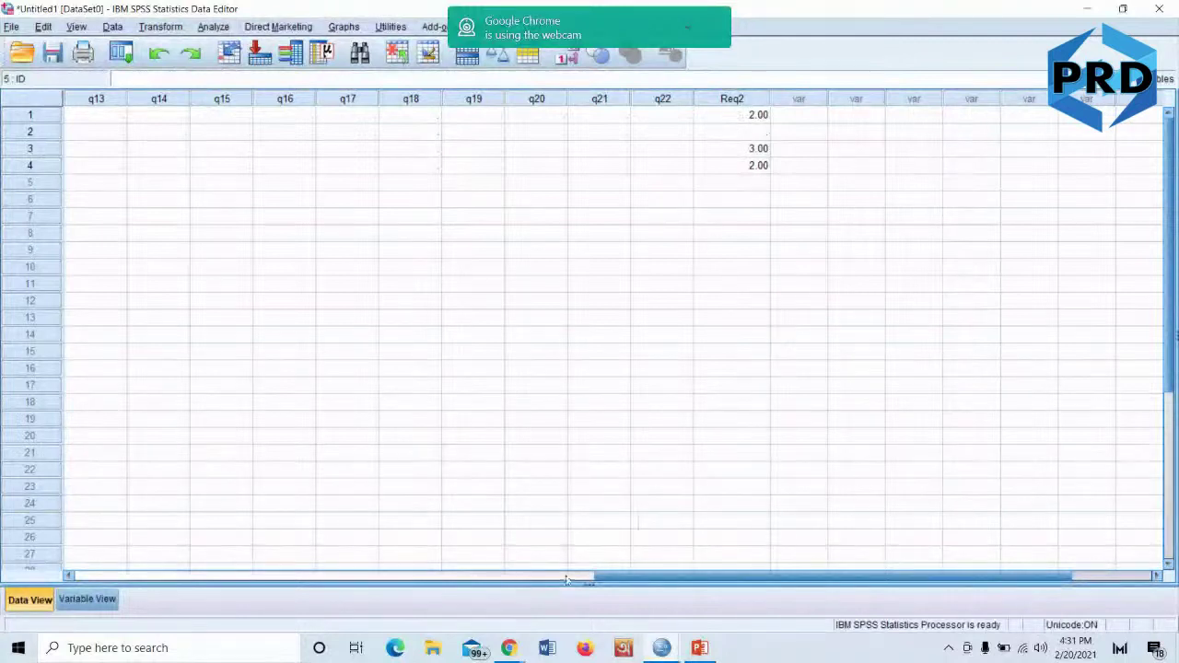
{"action": "left_click_drag", "start_coordinate": [623, 580], "coordinate": [102, 577]}
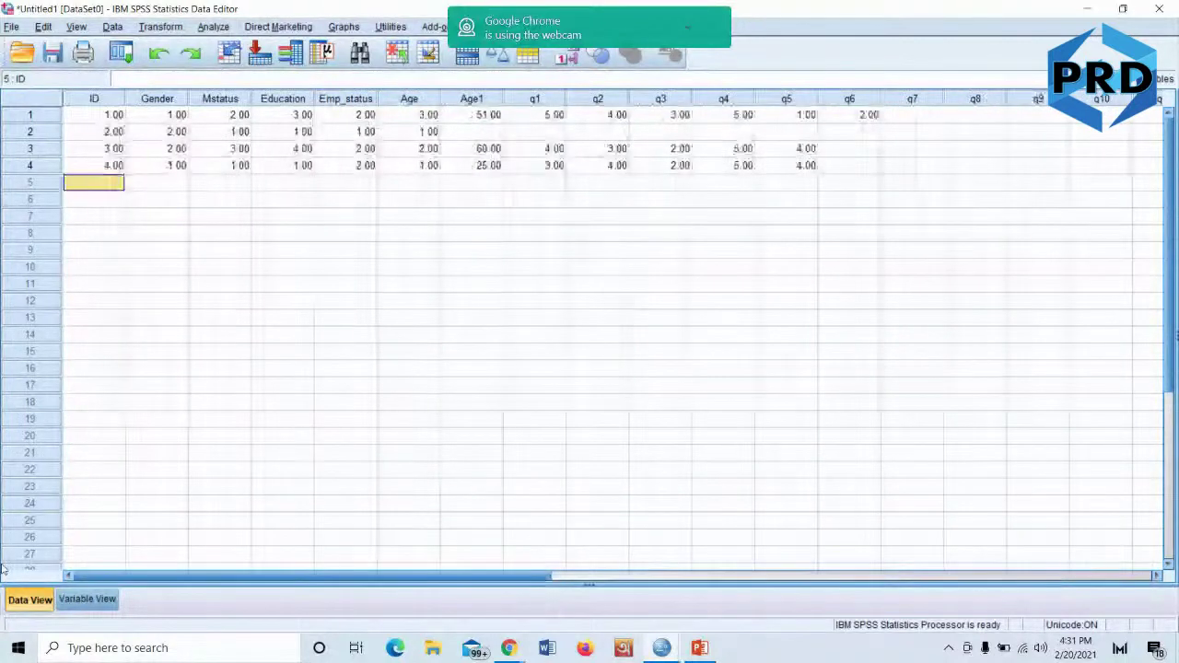
{"action": "left_click_drag", "start_coordinate": [178, 576], "coordinate": [731, 551]}
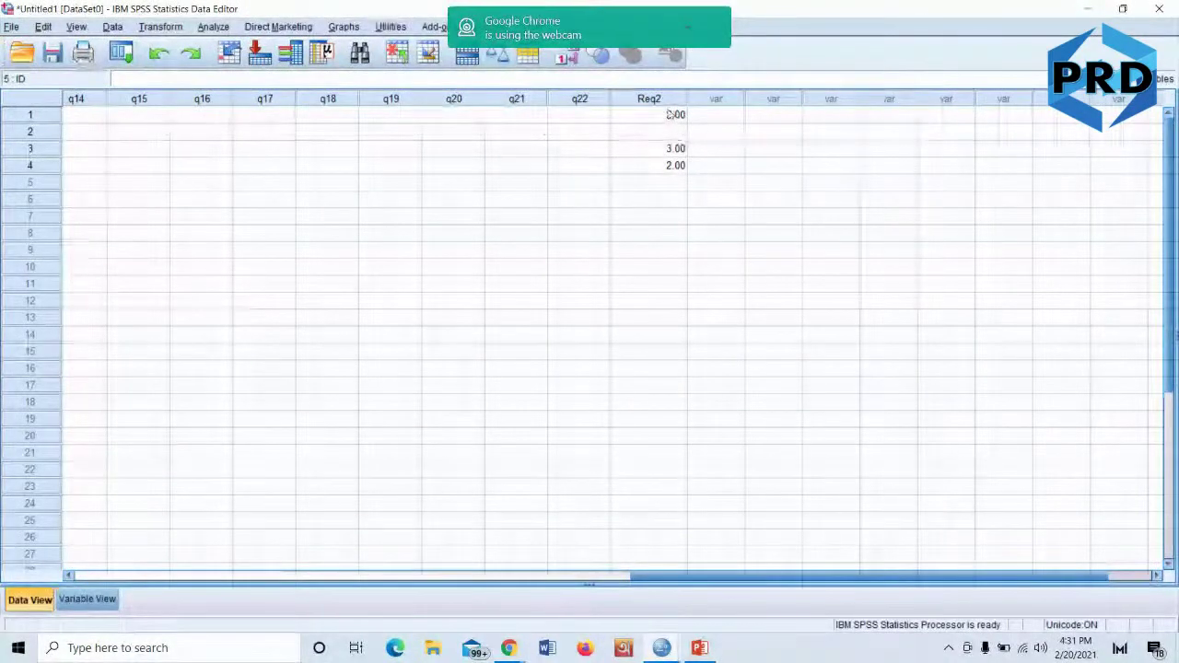
Compare Req2 with q2 across the dataset, and set up a Recode into Same Variables with q2 as the variable
{"action": "left_click_drag", "start_coordinate": [718, 573], "coordinate": [118, 573]}
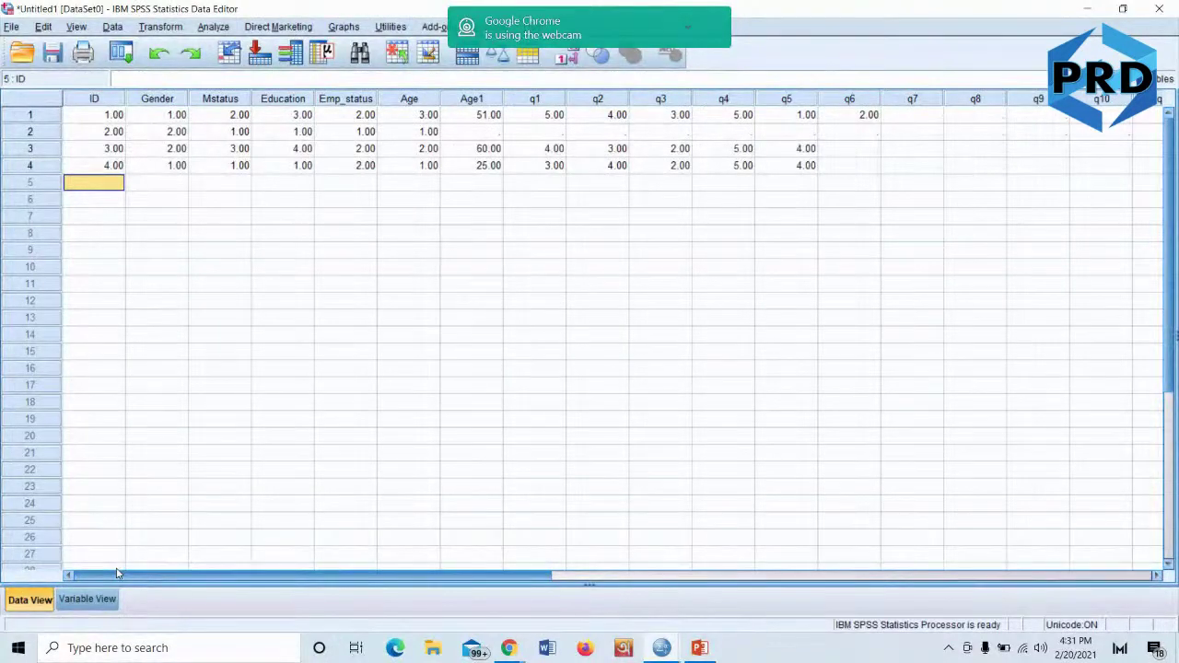
{"action": "left_click_drag", "start_coordinate": [118, 573], "coordinate": [702, 562]}
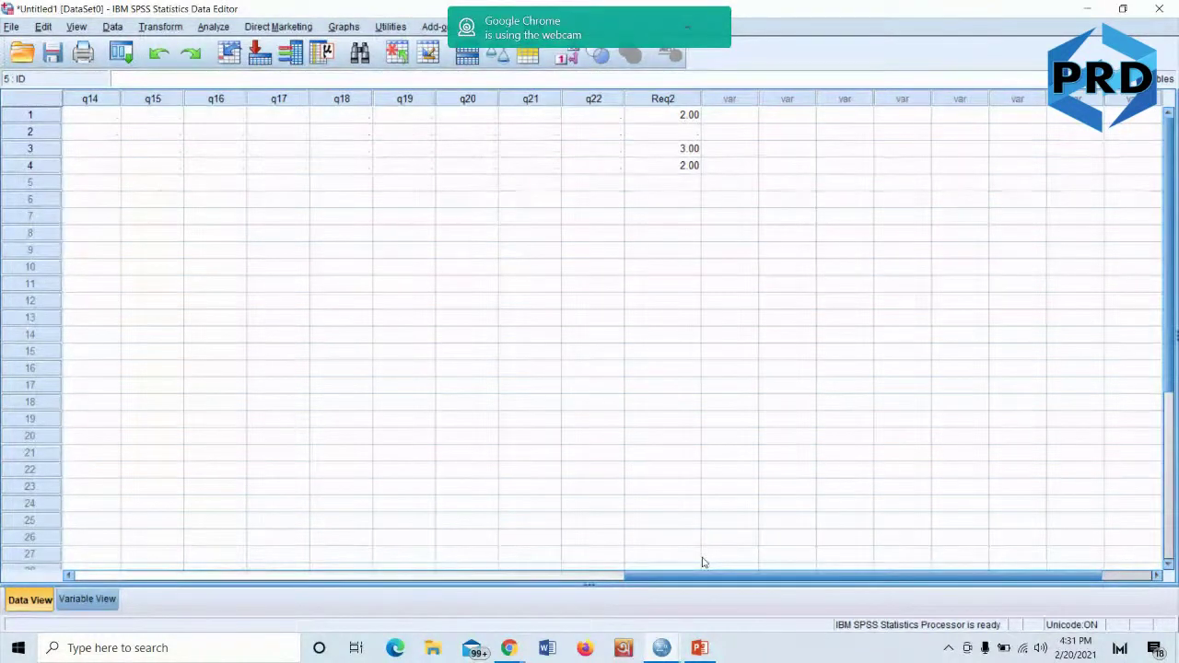
{"action": "left_click_drag", "start_coordinate": [709, 578], "coordinate": [69, 582]}
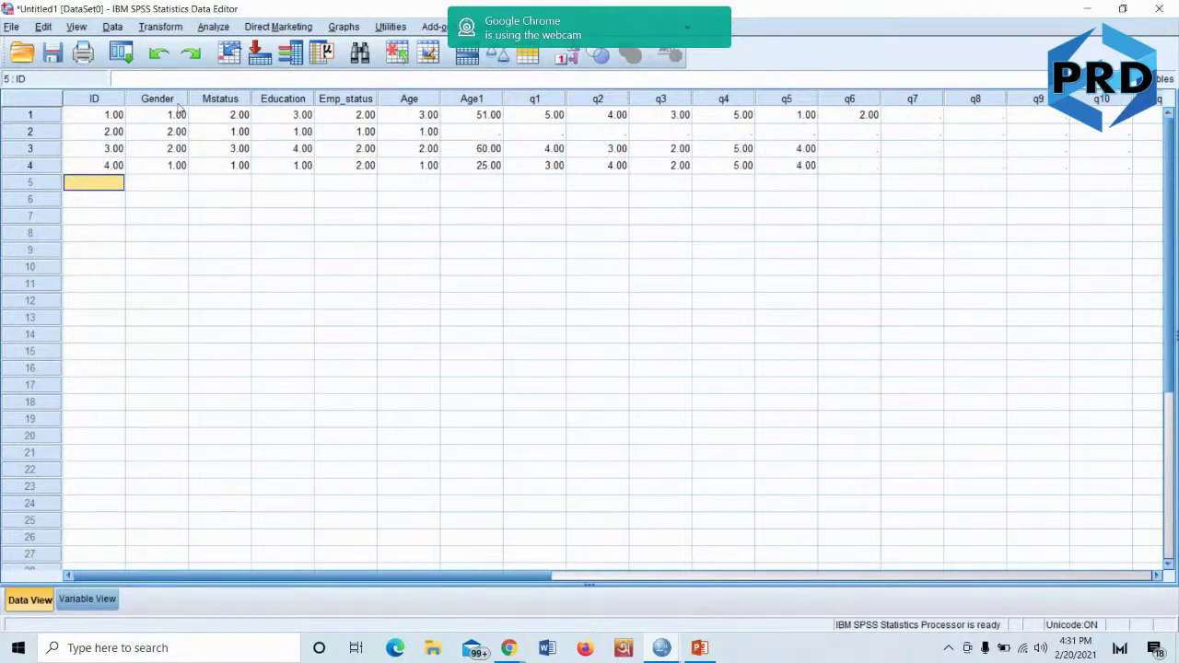
{"action": "left_click", "coordinate": [144, 27]}
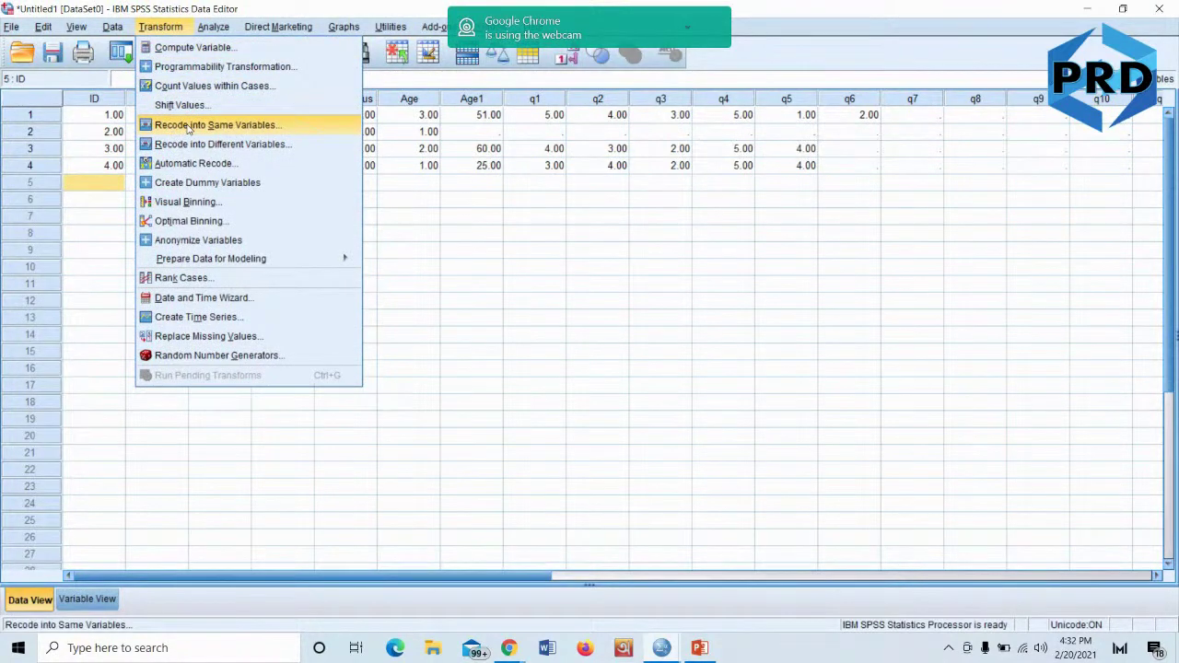
{"action": "left_click", "coordinate": [188, 126]}
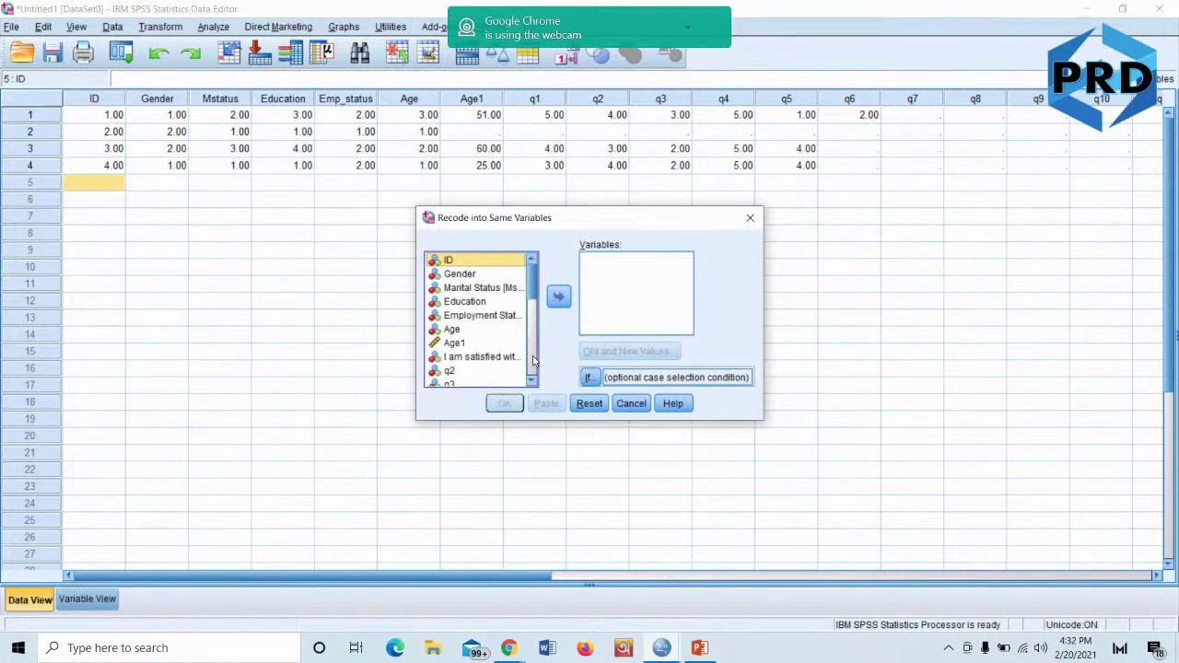
{"action": "scroll", "coordinate": [511, 366], "scroll_direction": "down", "scroll_amount": 1}
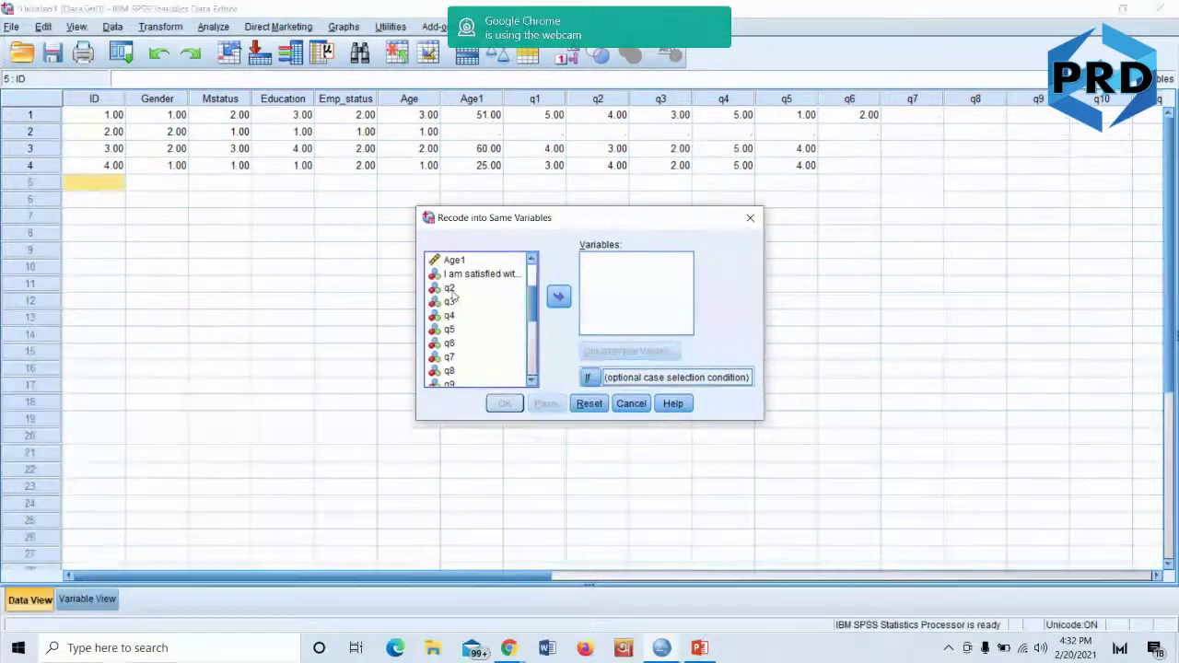
{"action": "left_click", "coordinate": [450, 289]}
{"action": "left_click", "coordinate": [559, 297]}
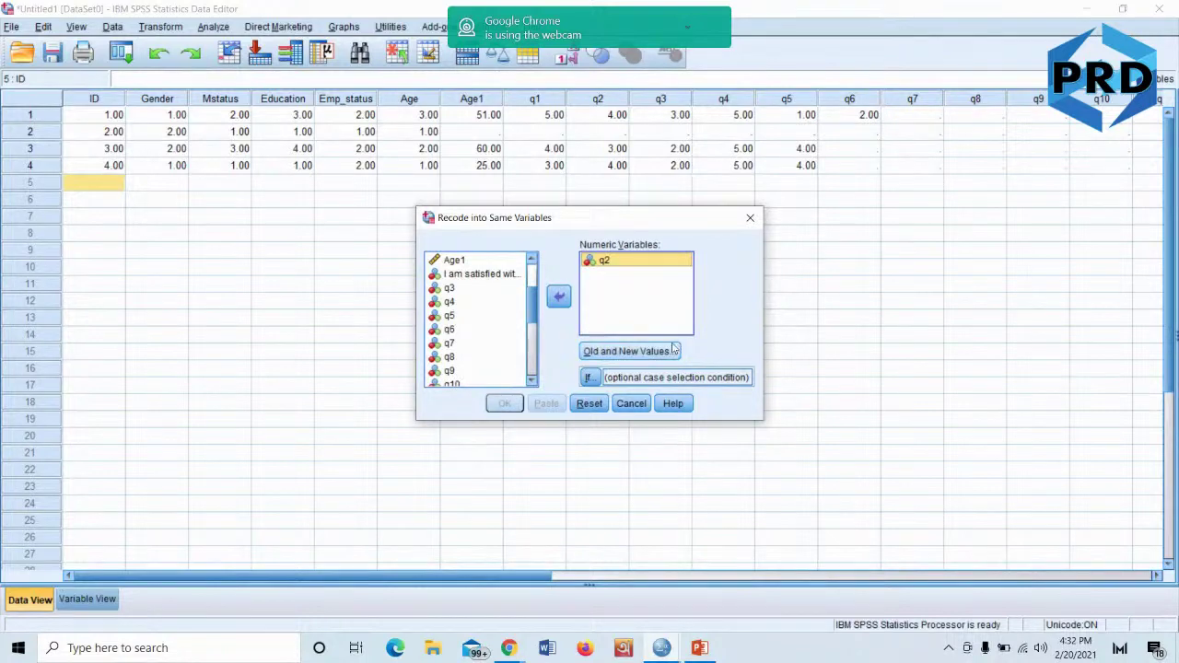
Define the first old-to-new value mappings for recoding q2 into itself: 1 to 5 and 2 to 4
{"action": "left_click", "coordinate": [626, 354]}
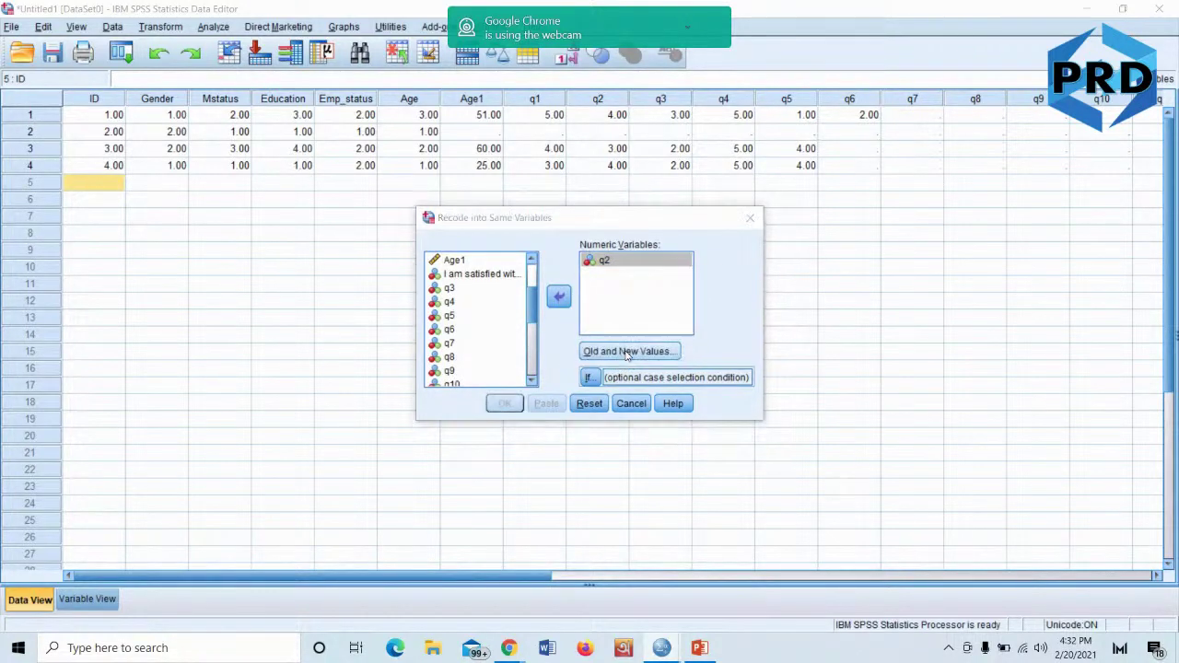
{"action": "left_click", "coordinate": [399, 229]}
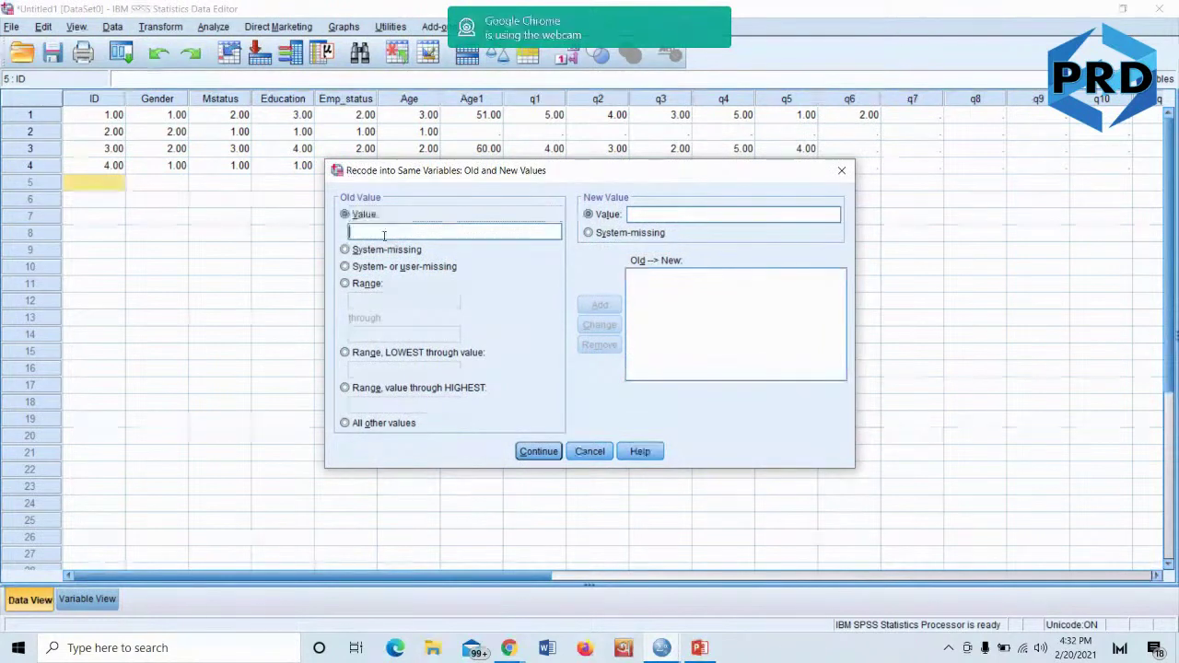
{"action": "type", "text": "1"}
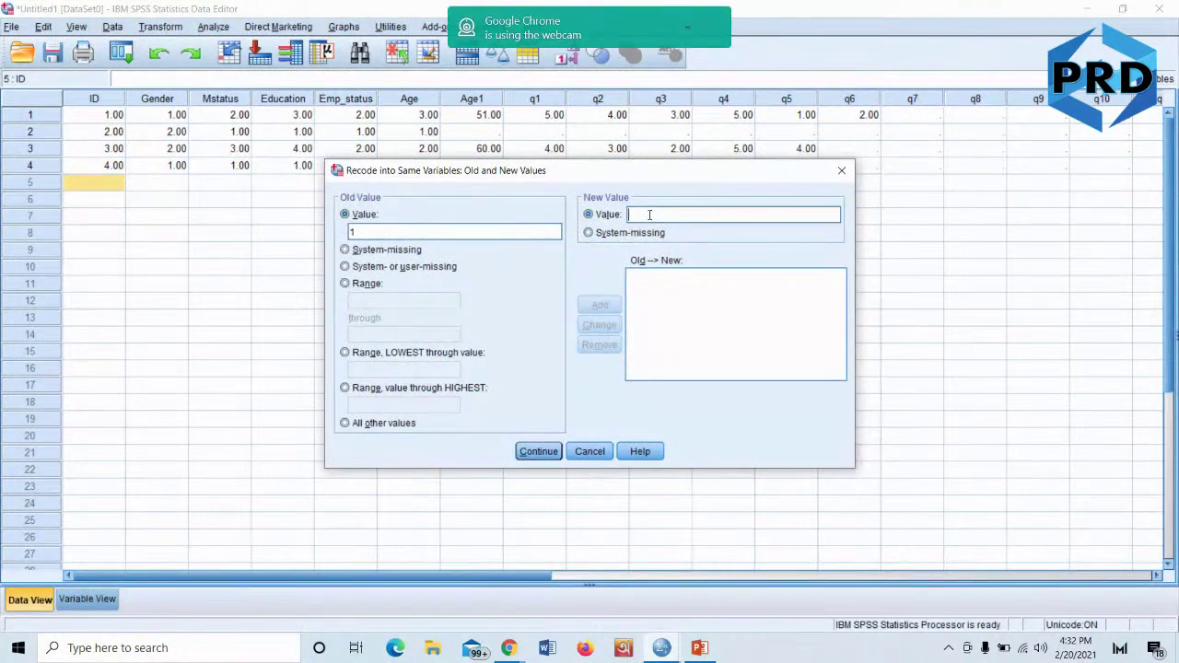
{"action": "left_click", "coordinate": [649, 215]}
{"action": "type", "text": "5"}
{"action": "left_click", "coordinate": [599, 305]}
{"action": "left_click", "coordinate": [398, 229]}
{"action": "left_click", "coordinate": [642, 215]}
{"action": "type", "text": "4"}
{"action": "left_click", "coordinate": [601, 306]}
Add the remaining same-variable mappings for q2: 3 to 3, 4 to 2 and 5 to 1
{"action": "left_click", "coordinate": [374, 230]}
{"action": "type", "text": "3"}
{"action": "left_click", "coordinate": [599, 305]}
{"action": "type", "text": "4"}
{"action": "left_click", "coordinate": [650, 218]}
{"action": "type", "text": "2"}
{"action": "left_click", "coordinate": [600, 305]}
{"action": "left_click", "coordinate": [385, 234]}
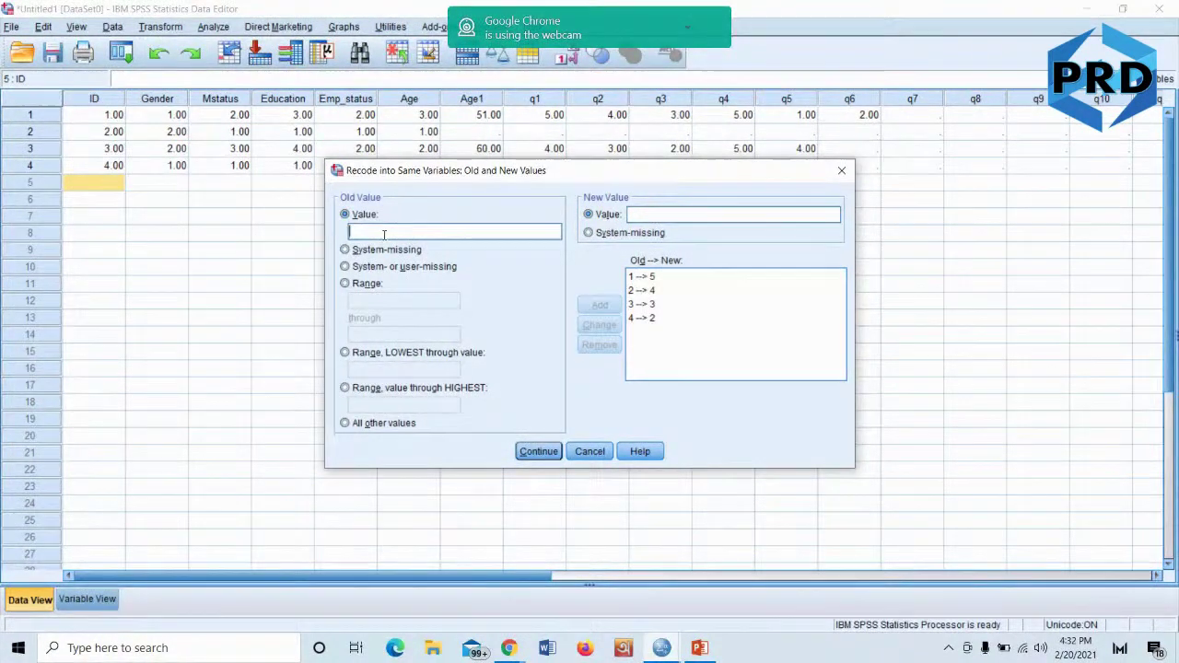
{"action": "type", "text": "5"}
{"action": "type", "text": "1"}
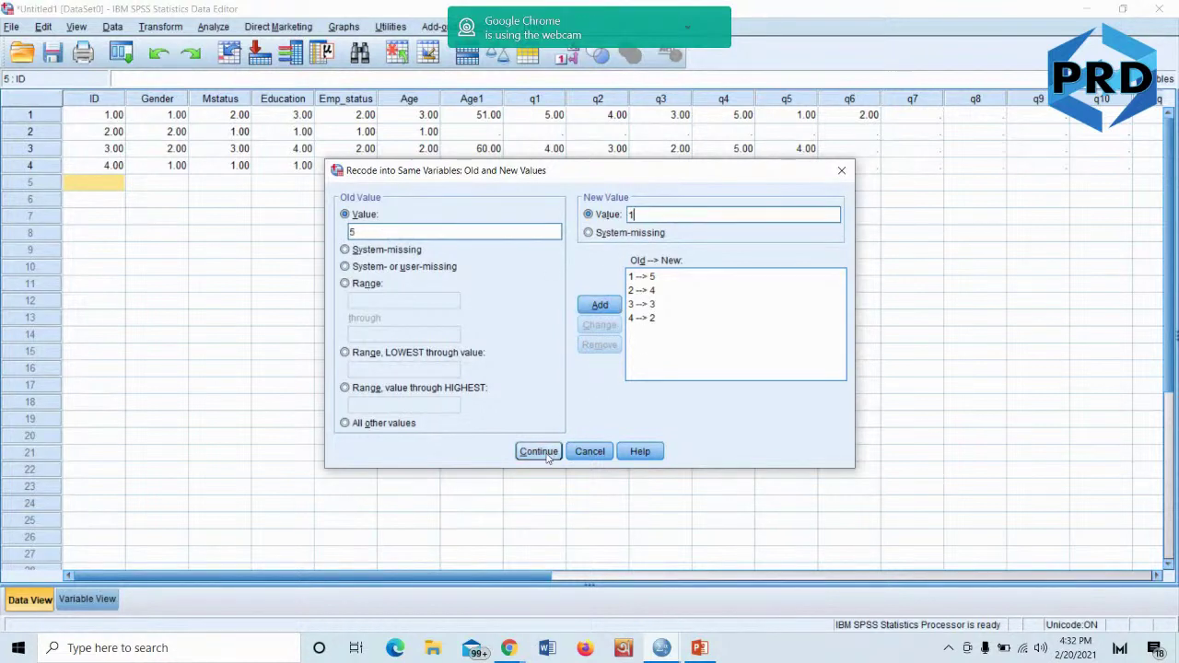
{"action": "left_click", "coordinate": [600, 305]}
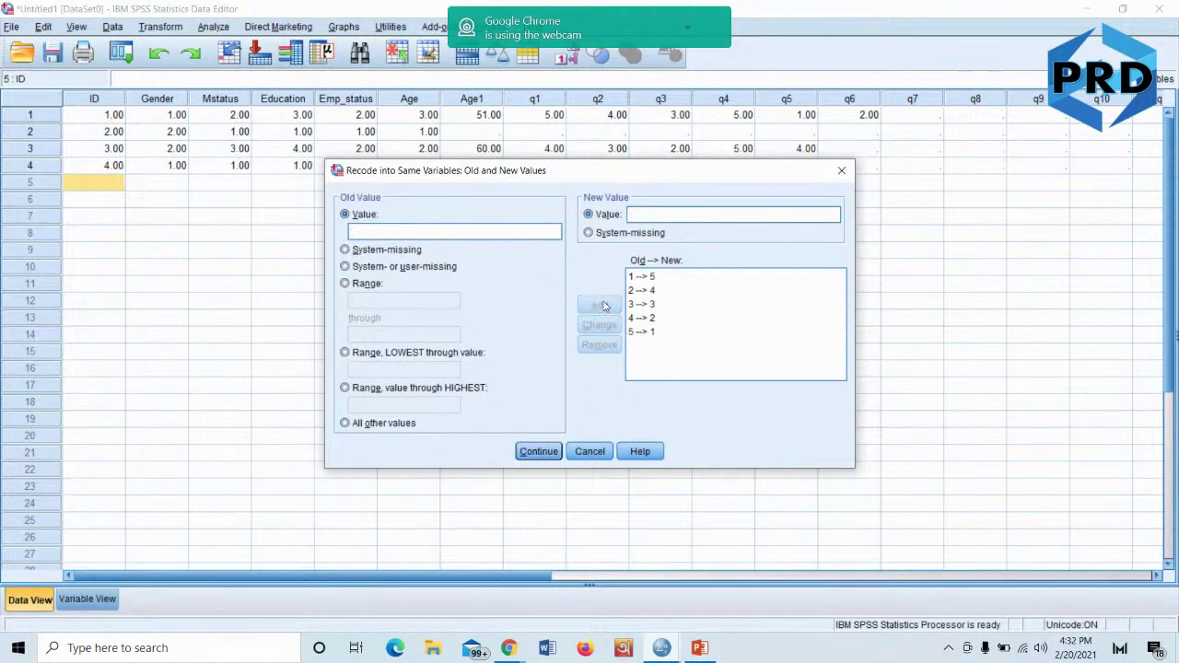
{"action": "left_click", "coordinate": [652, 290]}
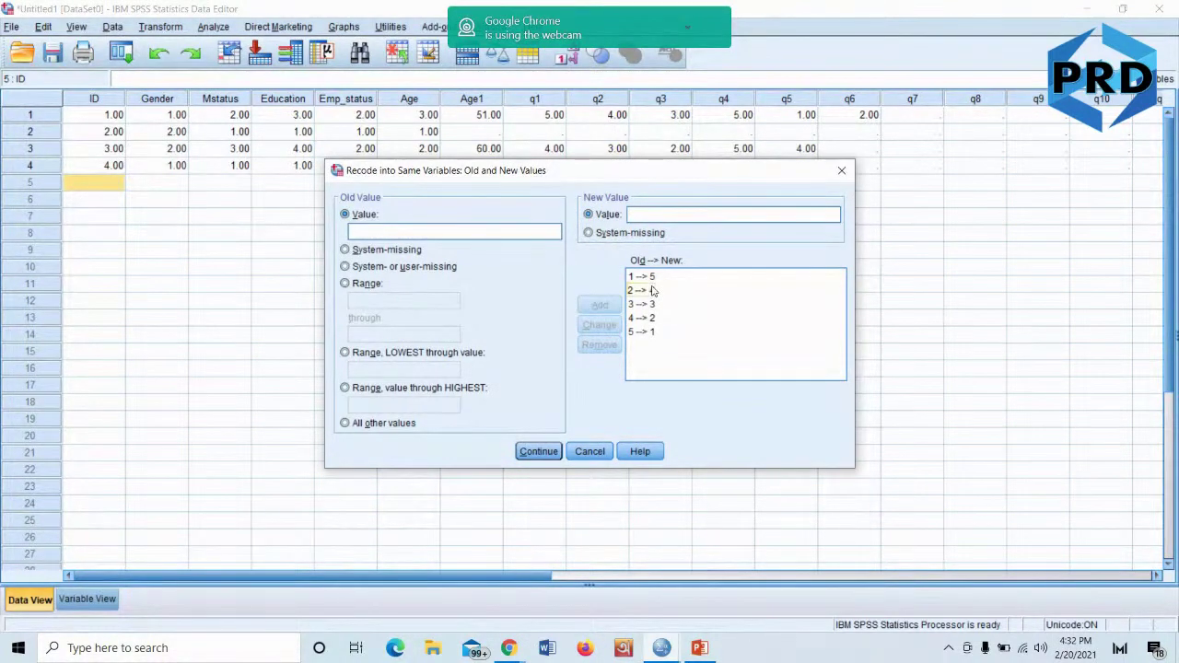
Accept the value mappings, run the recode of q2 into itself, and minimize the output viewer to return to the data
{"action": "left_click", "coordinate": [538, 451]}
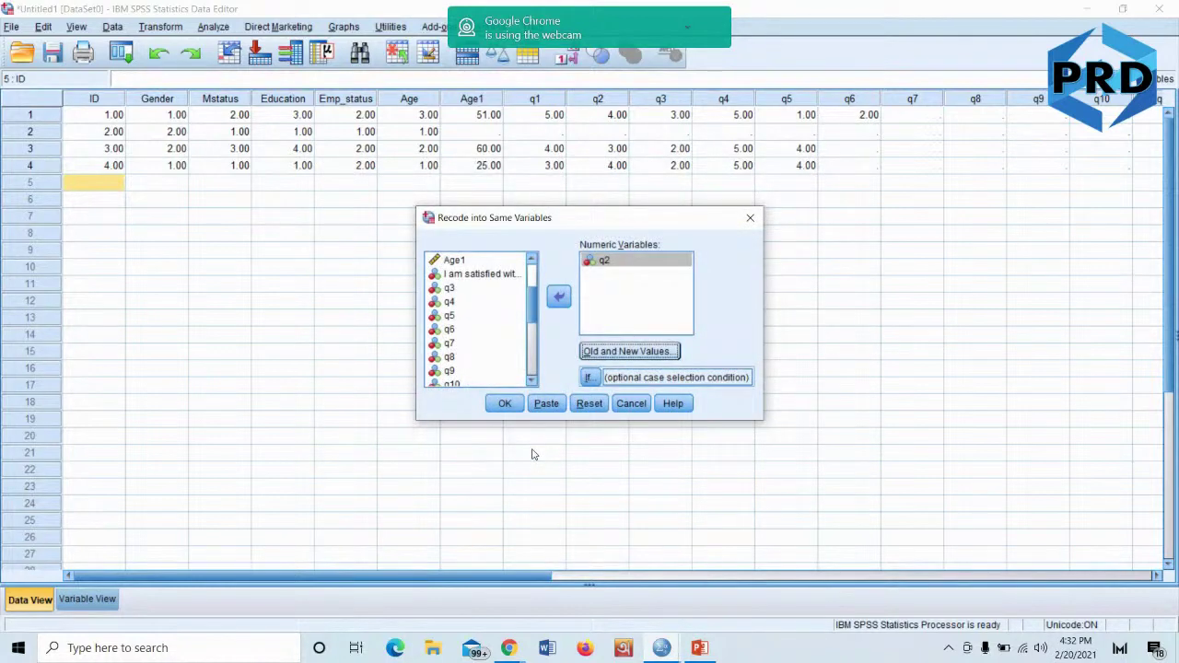
{"action": "left_click", "coordinate": [502, 405]}
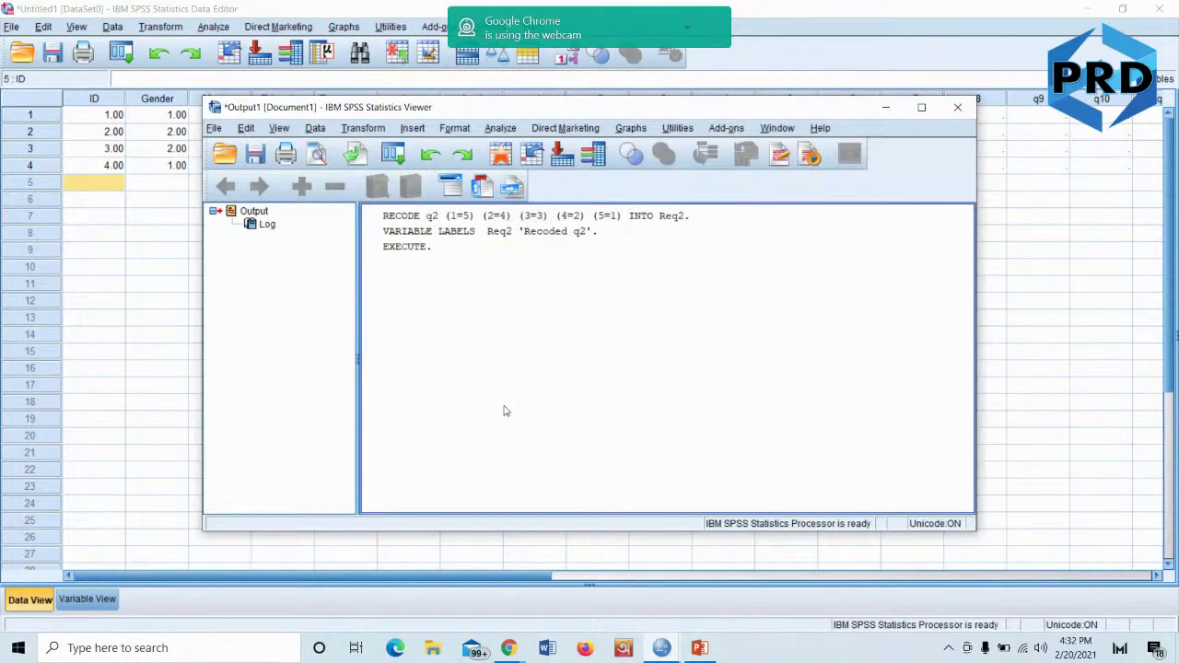
{"action": "left_click", "coordinate": [885, 106]}
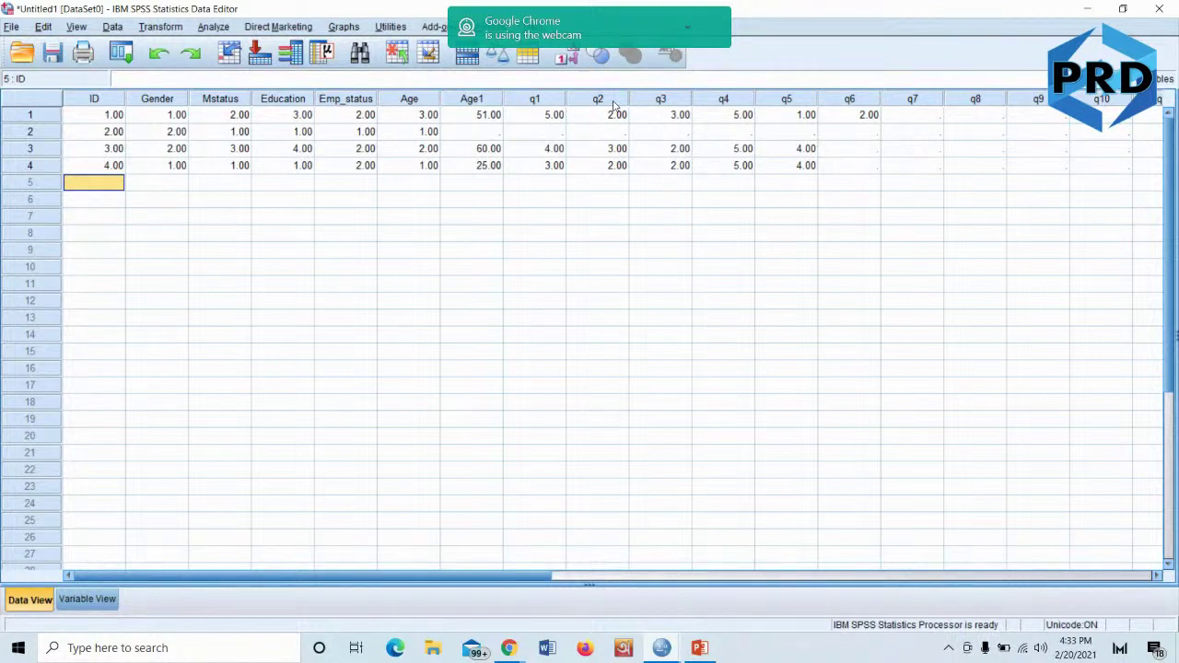
{"action": "left_click", "coordinate": [151, 28]}
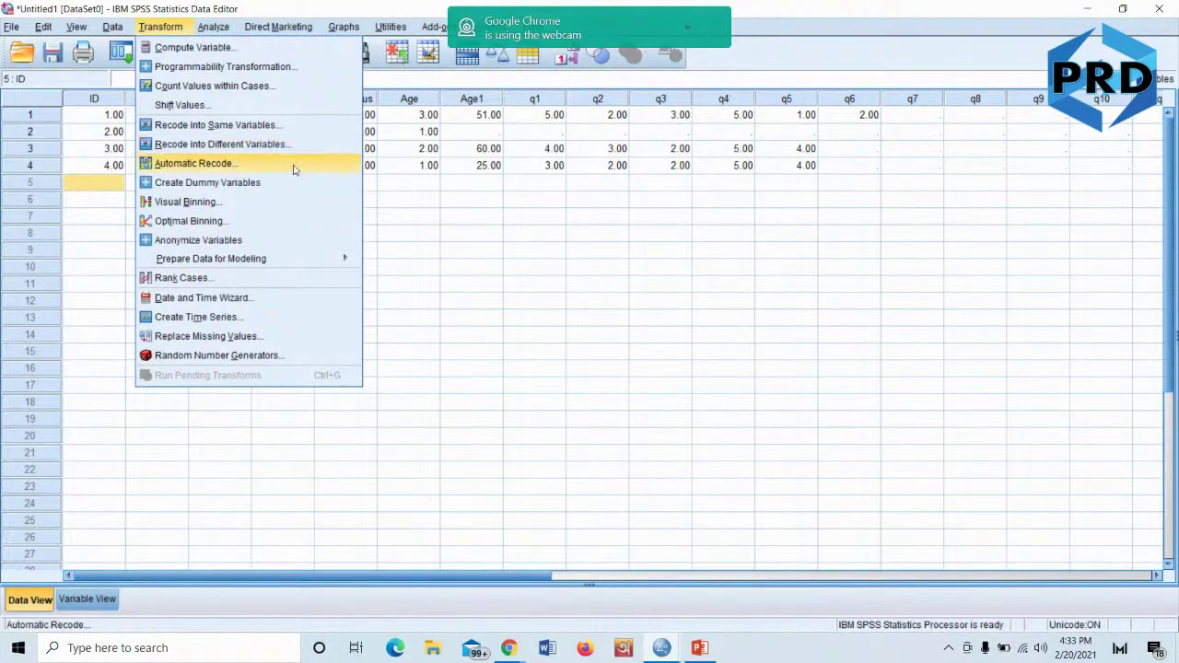
{"action": "left_click", "coordinate": [487, 236]}
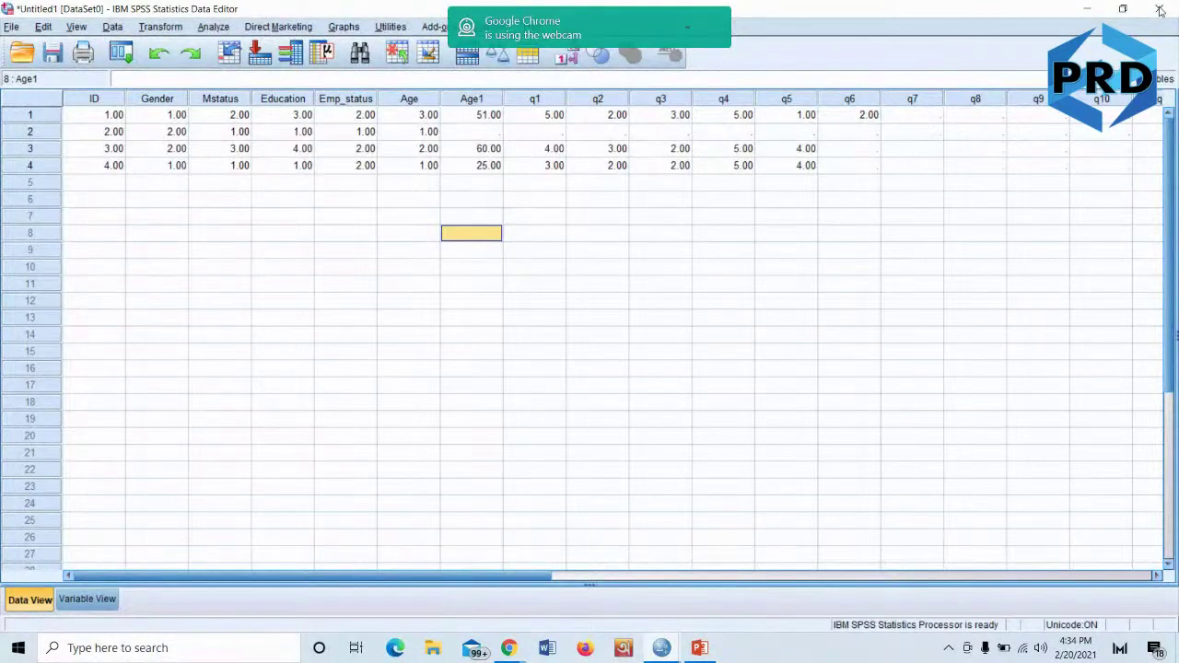
Close the untitled dataset and exit SPSS Statistics without saving the output or the data
{"action": "left_click", "coordinate": [1159, 10]}
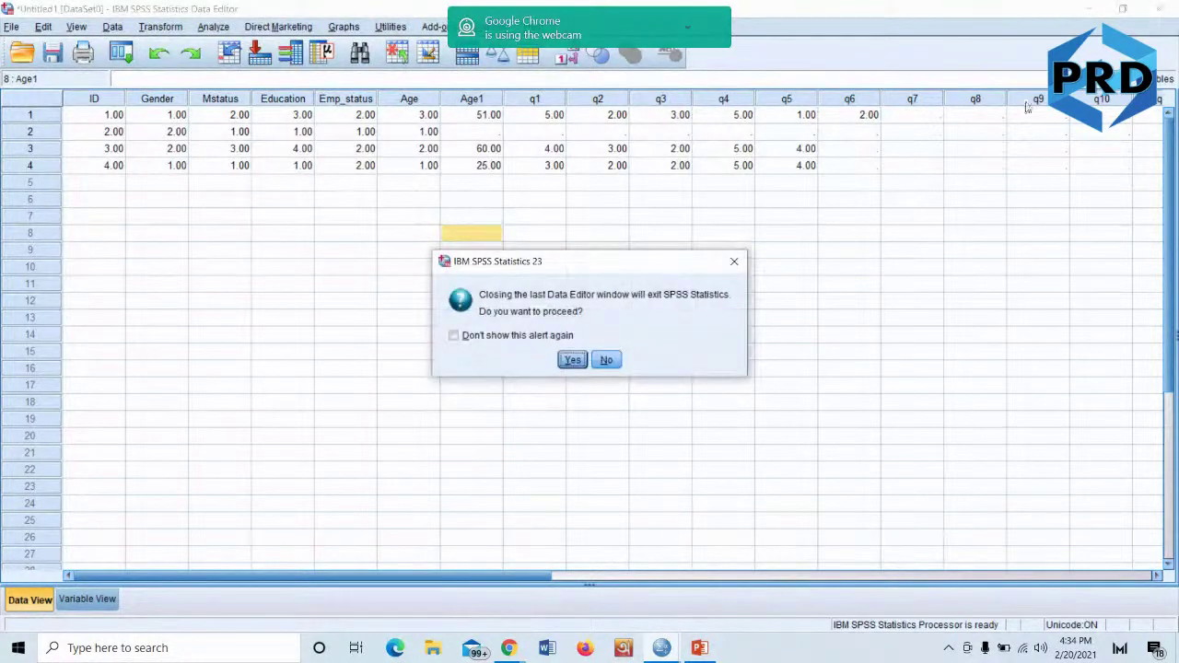
{"action": "left_click", "coordinate": [572, 360]}
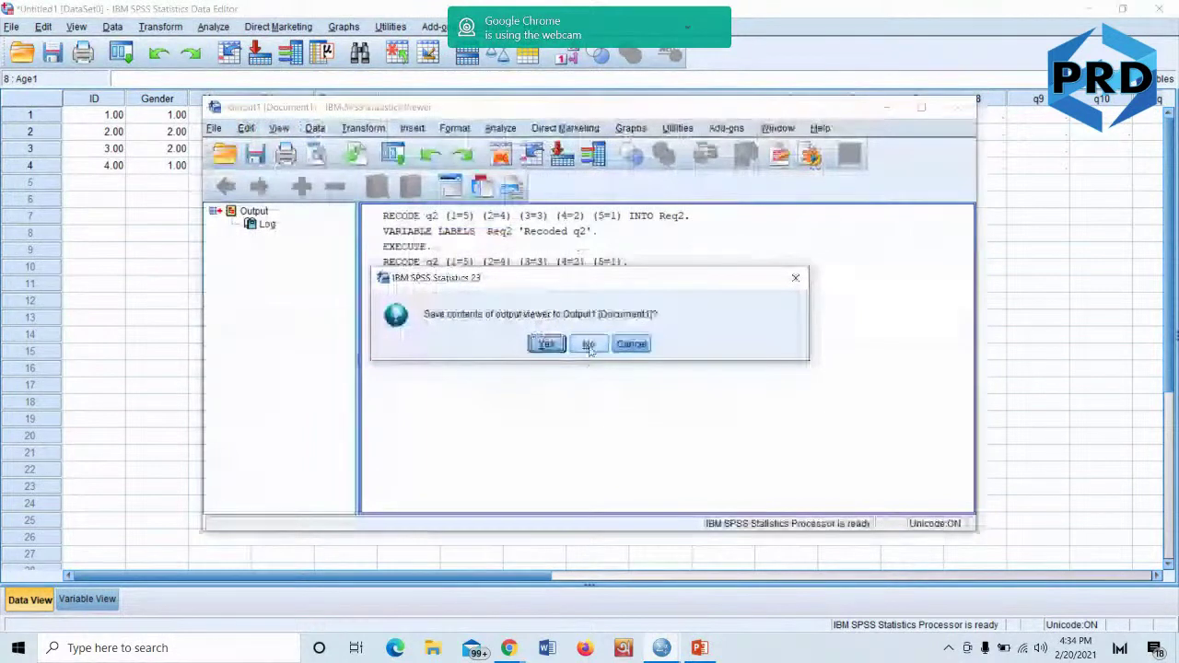
{"action": "left_click", "coordinate": [588, 344]}
{"action": "left_click", "coordinate": [589, 358]}
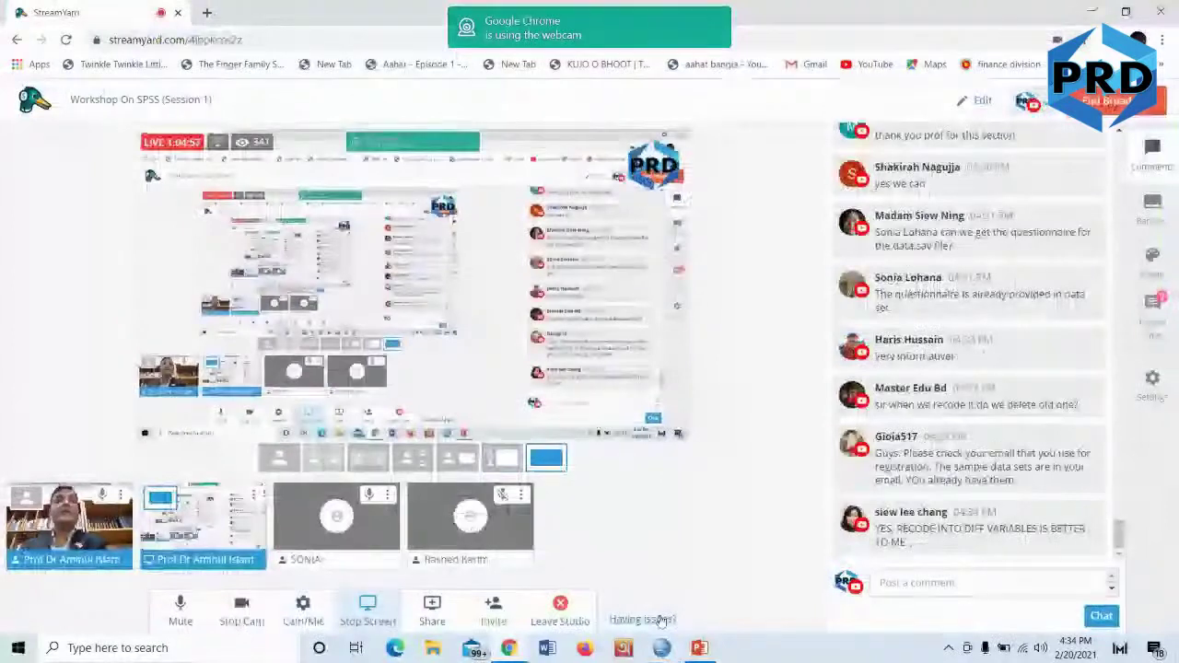
Switch to StreamYard in Chrome, restart the screen share, and return to the SPSS window with Data For Workshop1.sav
{"action": "mouse_move", "coordinate": [933, 203]}
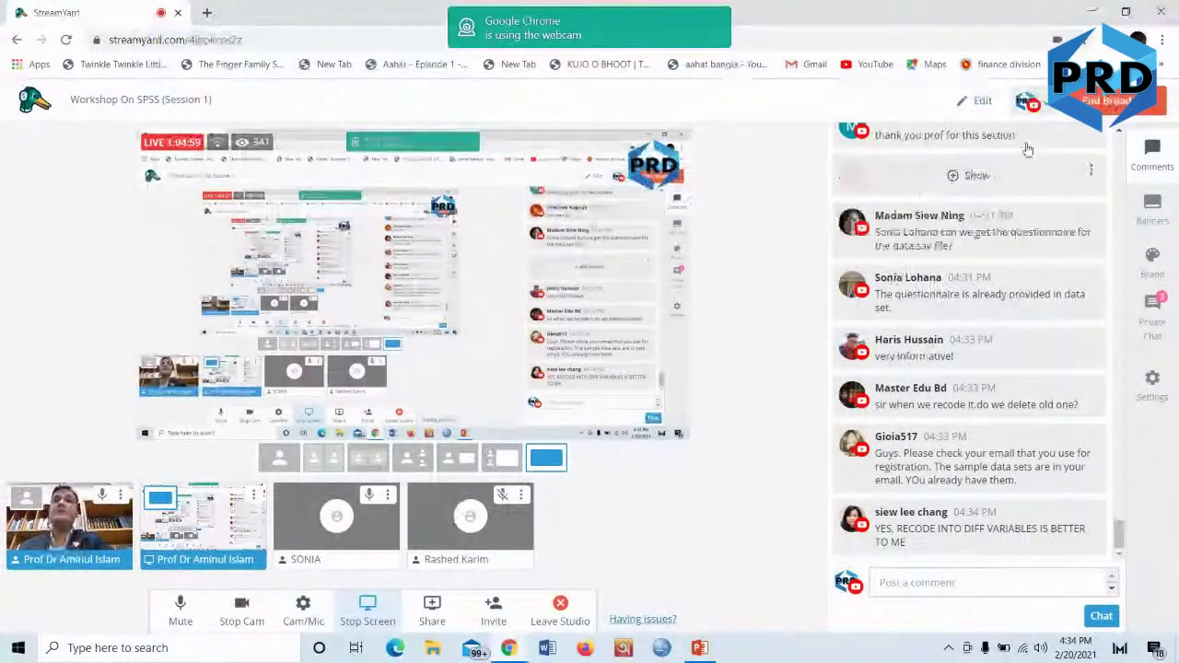
{"action": "left_click", "coordinate": [1091, 12]}
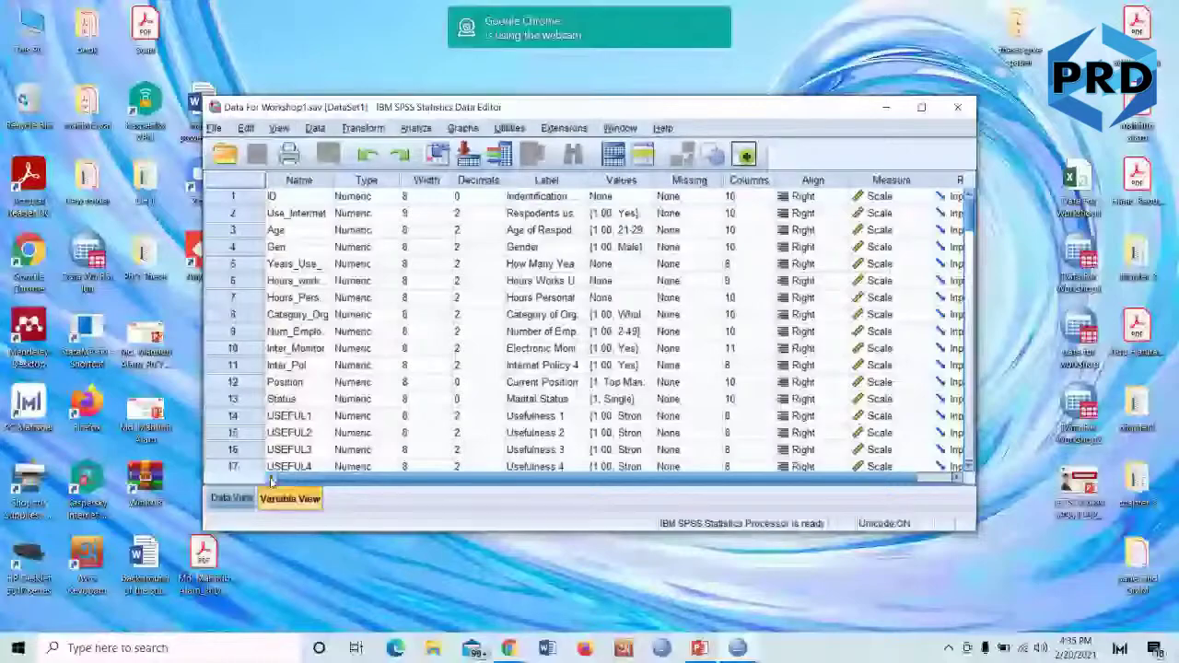
{"action": "key", "text": "alt+Tab"}
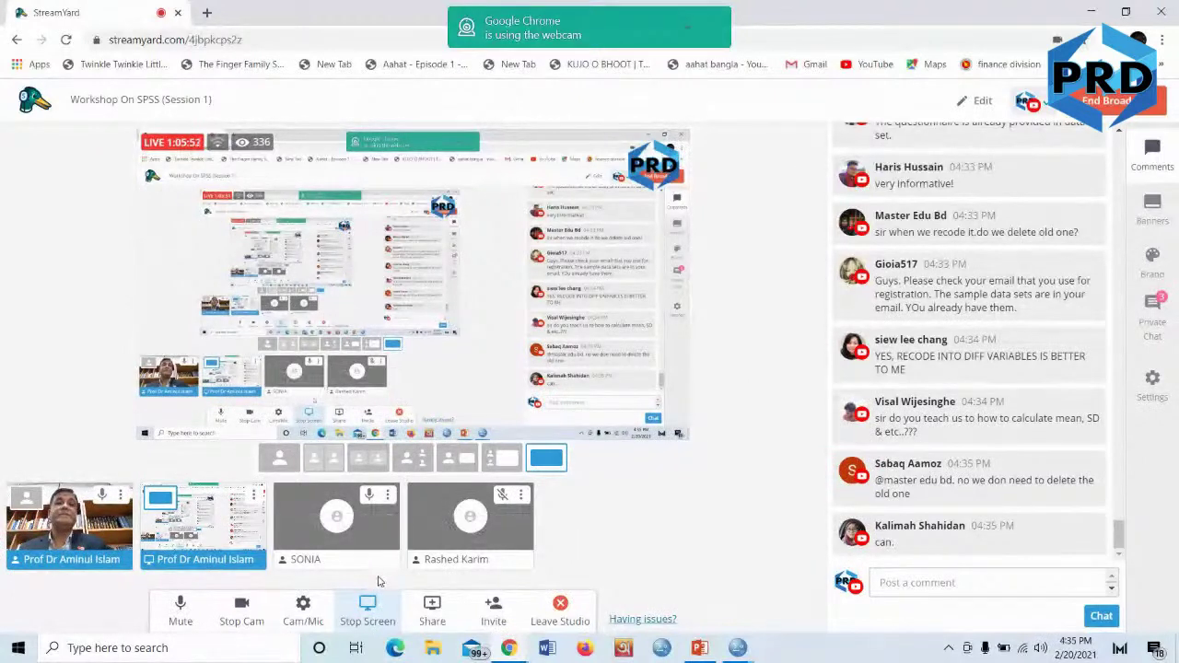
{"action": "left_click", "coordinate": [435, 608]}
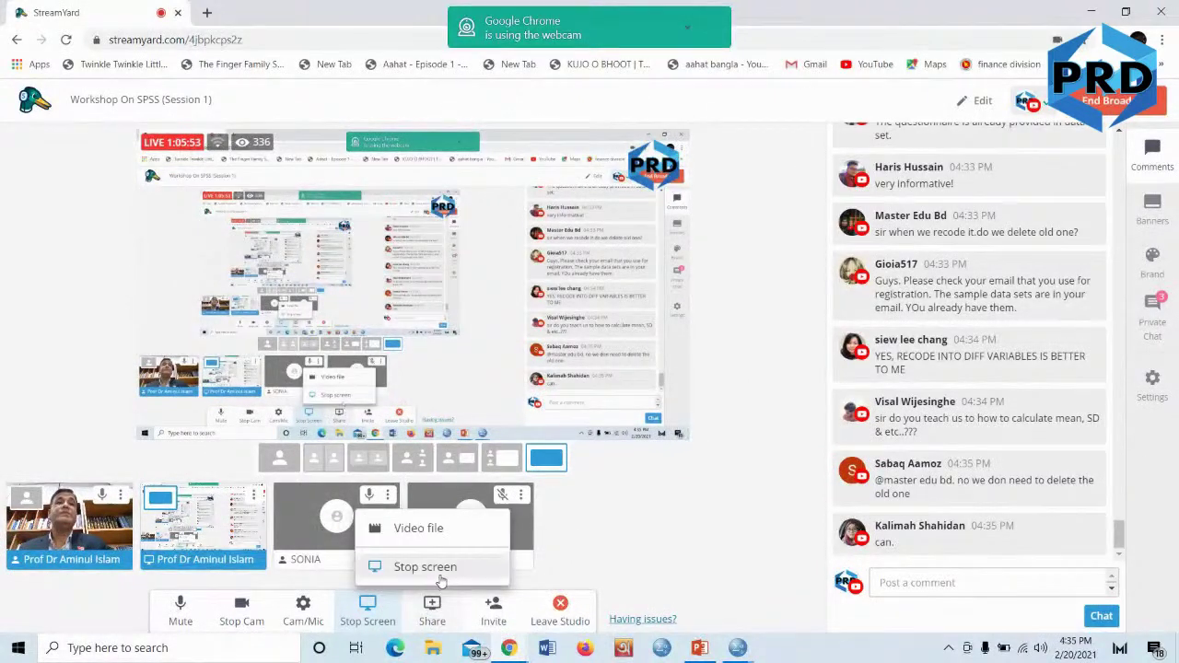
{"action": "left_click", "coordinate": [405, 566]}
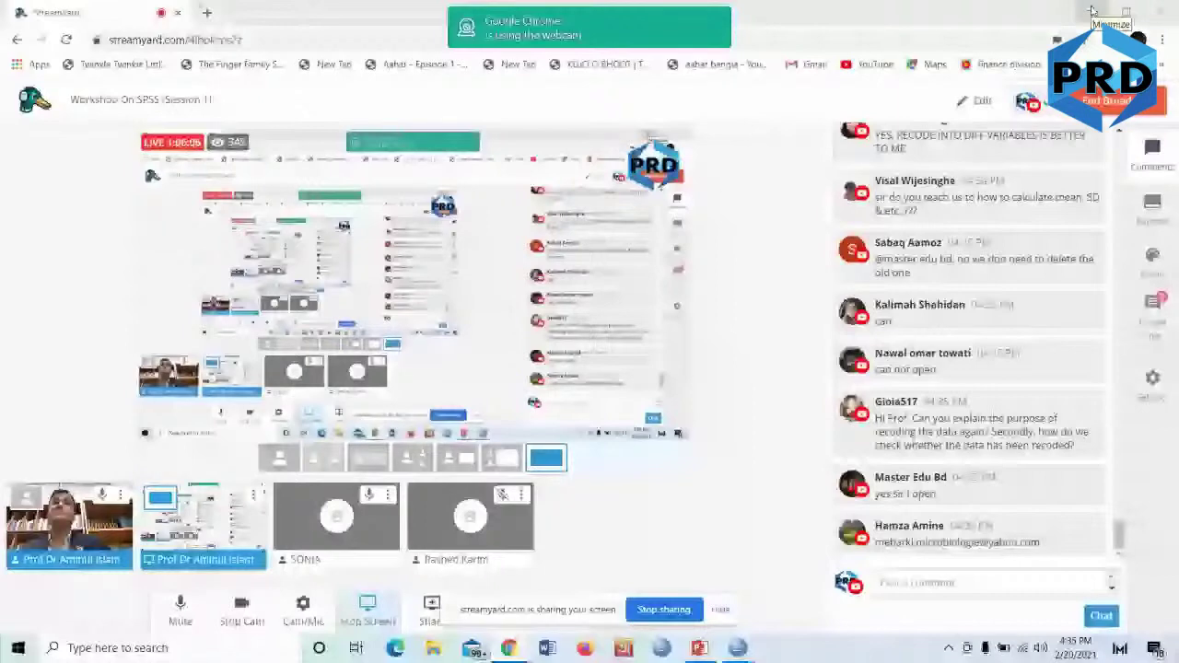
{"action": "left_click", "coordinate": [1092, 11]}
Maximize Data For Workshop1.sav, hide the sharing notice, and examine its cases and all variable columns from ID to REUSE1
{"action": "left_click", "coordinate": [925, 109]}
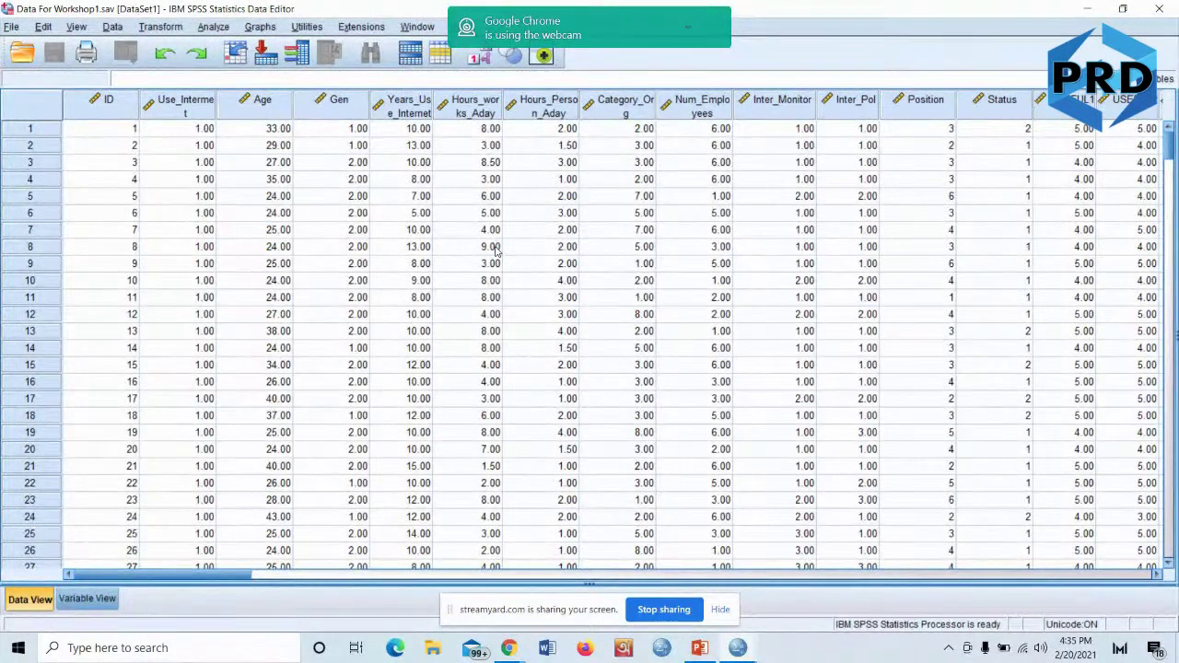
{"action": "left_click", "coordinate": [722, 612]}
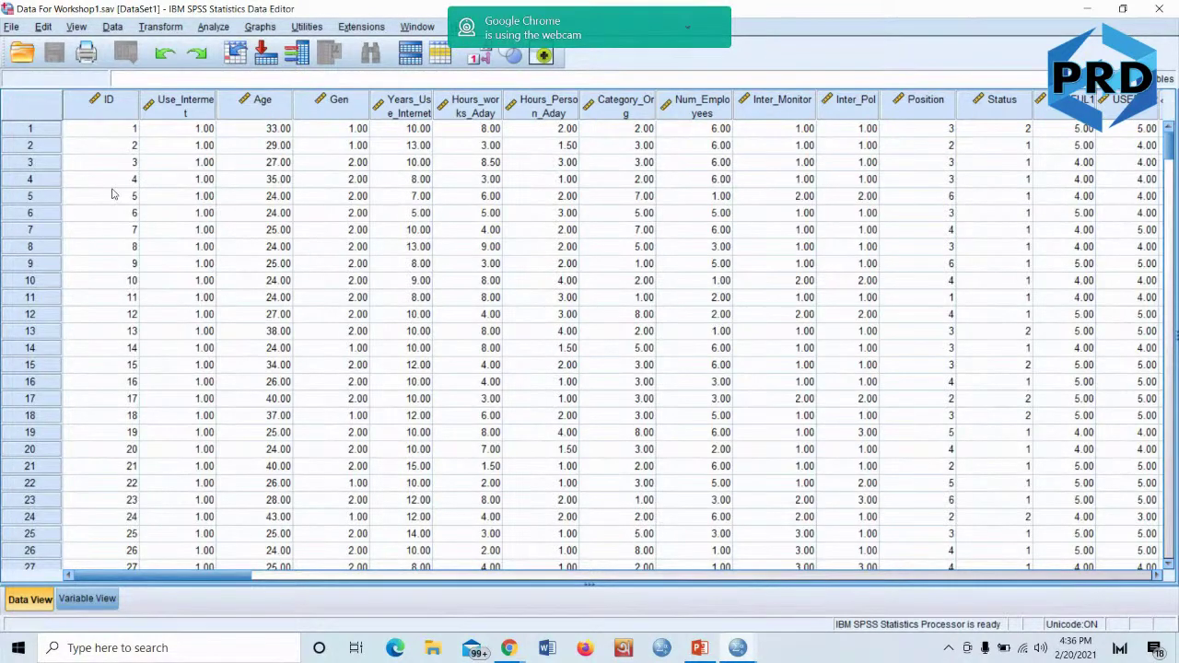
{"action": "scroll", "coordinate": [115, 193], "scroll_direction": "down", "scroll_amount": 5}
{"action": "scroll", "coordinate": [213, 242], "scroll_direction": "up", "scroll_amount": 4}
{"action": "scroll", "coordinate": [213, 241], "scroll_direction": "up", "scroll_amount": 1}
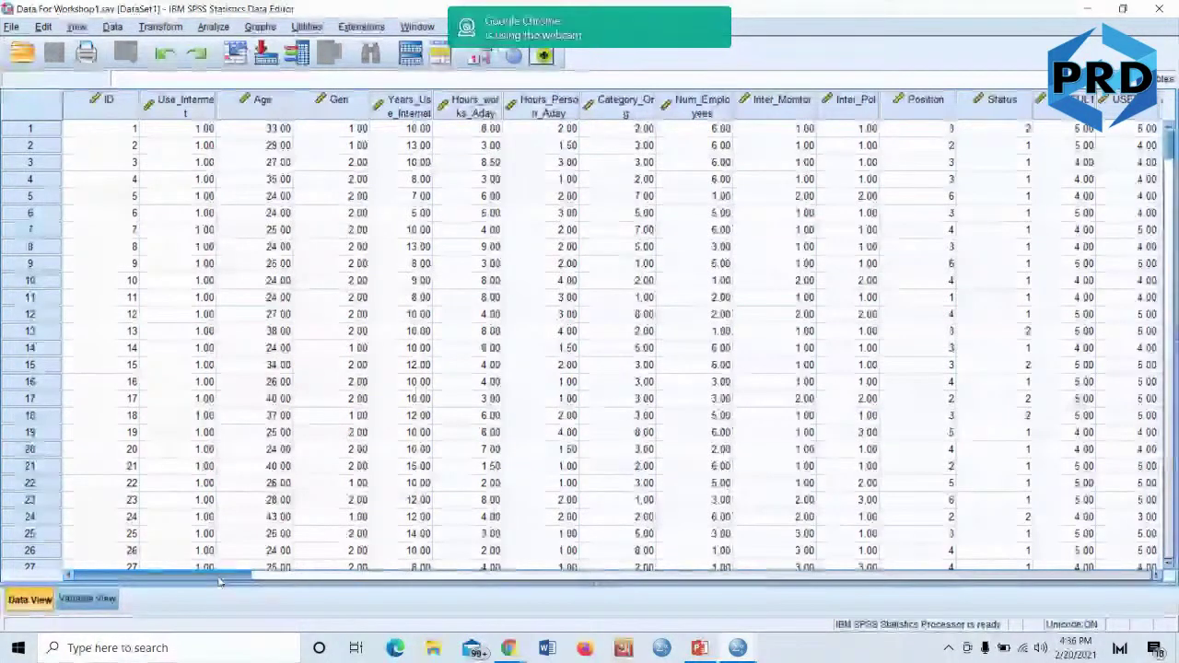
{"action": "left_click_drag", "start_coordinate": [221, 581], "coordinate": [877, 538]}
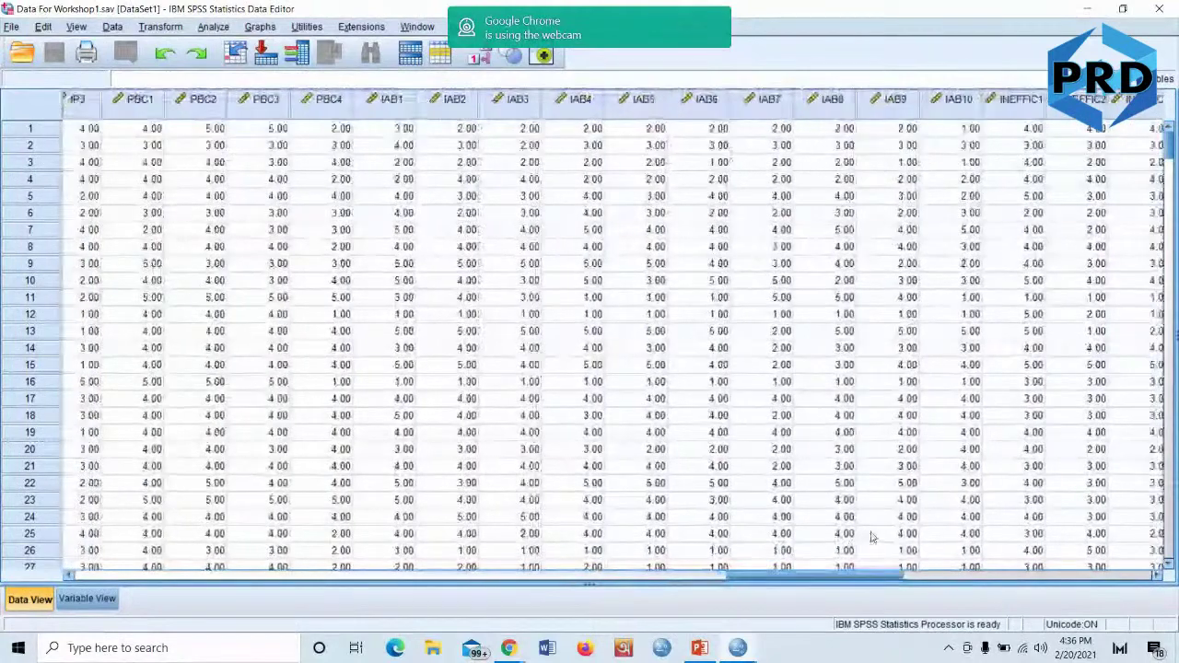
{"action": "left_click_drag", "start_coordinate": [795, 578], "coordinate": [1008, 571]}
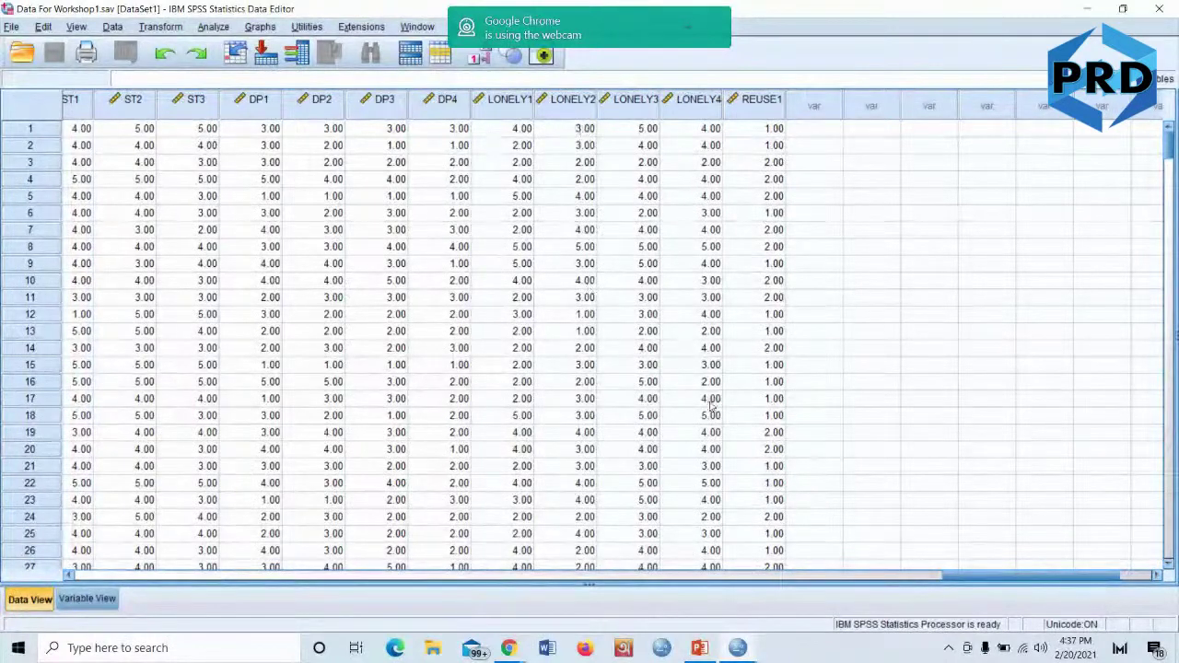
{"action": "left_click_drag", "start_coordinate": [1004, 575], "coordinate": [165, 577]}
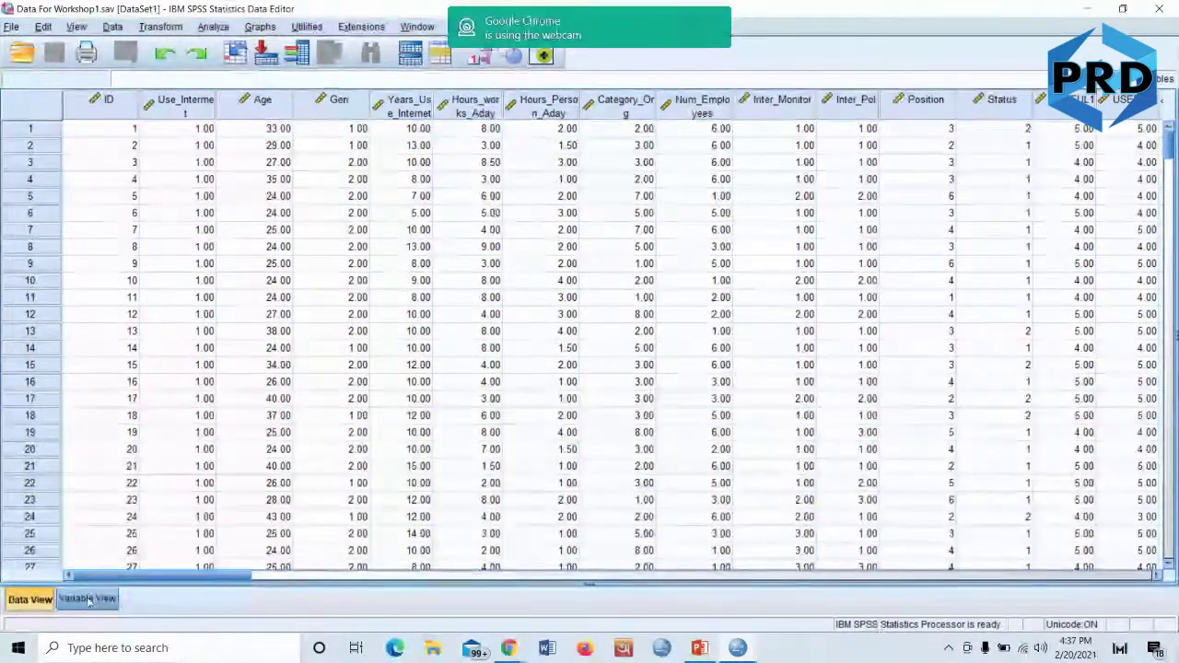
Show the variable definitions and inspect the value labels of Use_Internet and Age without changing them
{"action": "left_click", "coordinate": [88, 600]}
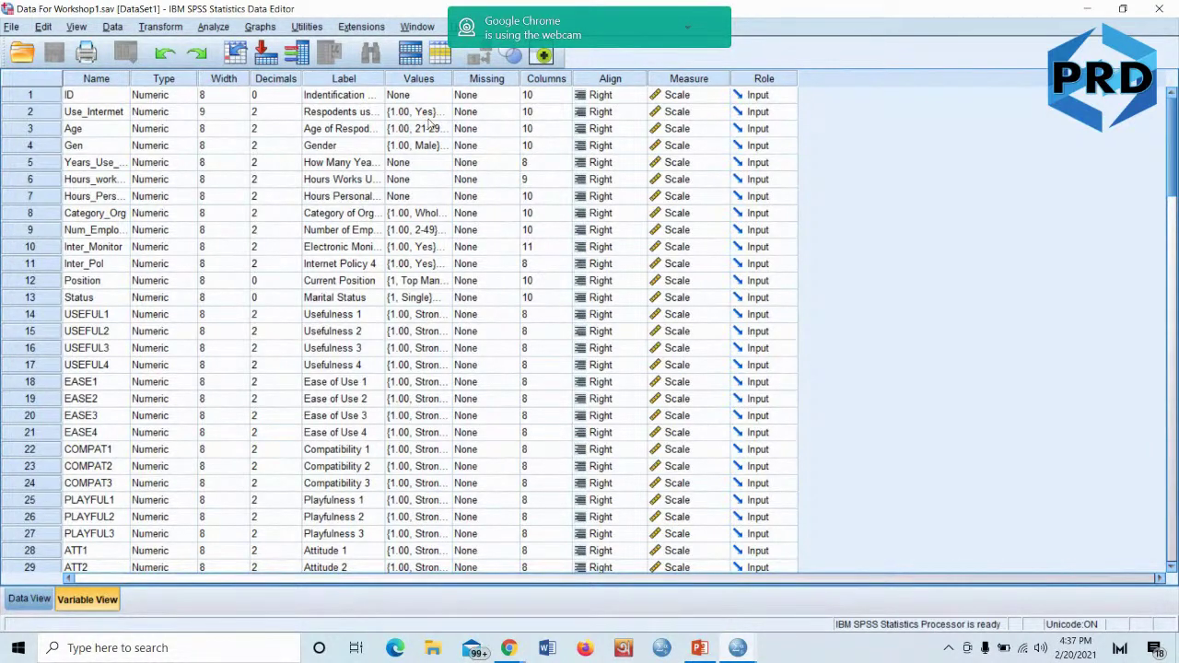
{"action": "left_click", "coordinate": [361, 115]}
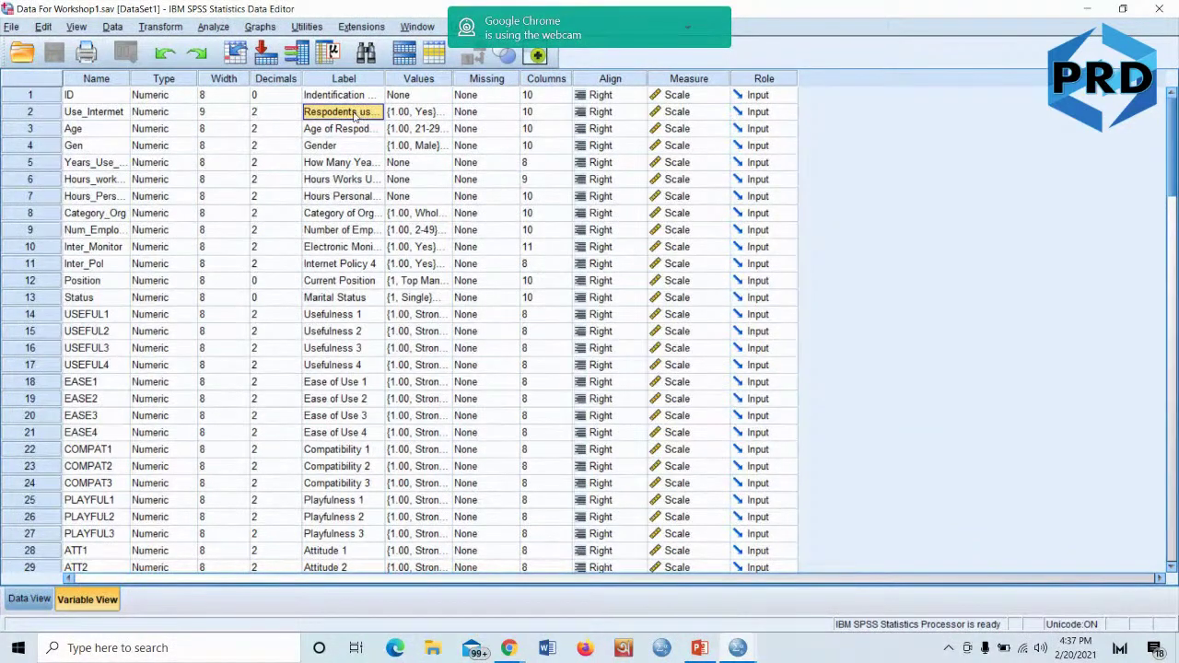
{"action": "left_click", "coordinate": [441, 111]}
{"action": "left_click", "coordinate": [442, 111]}
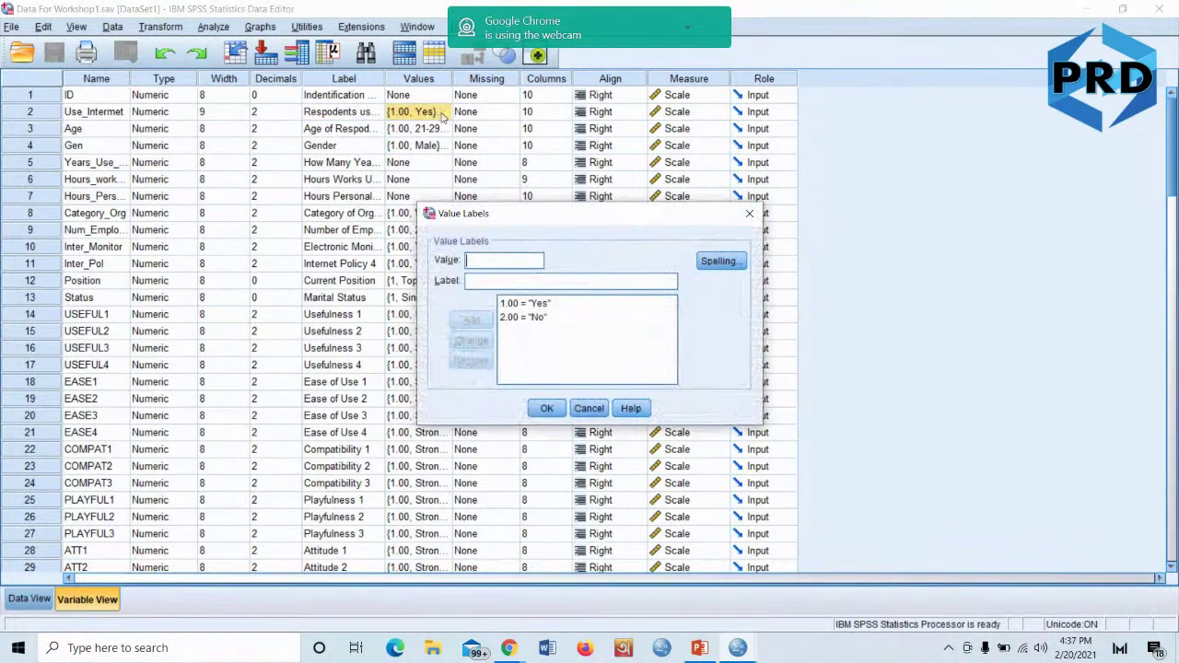
{"action": "left_click", "coordinate": [588, 411]}
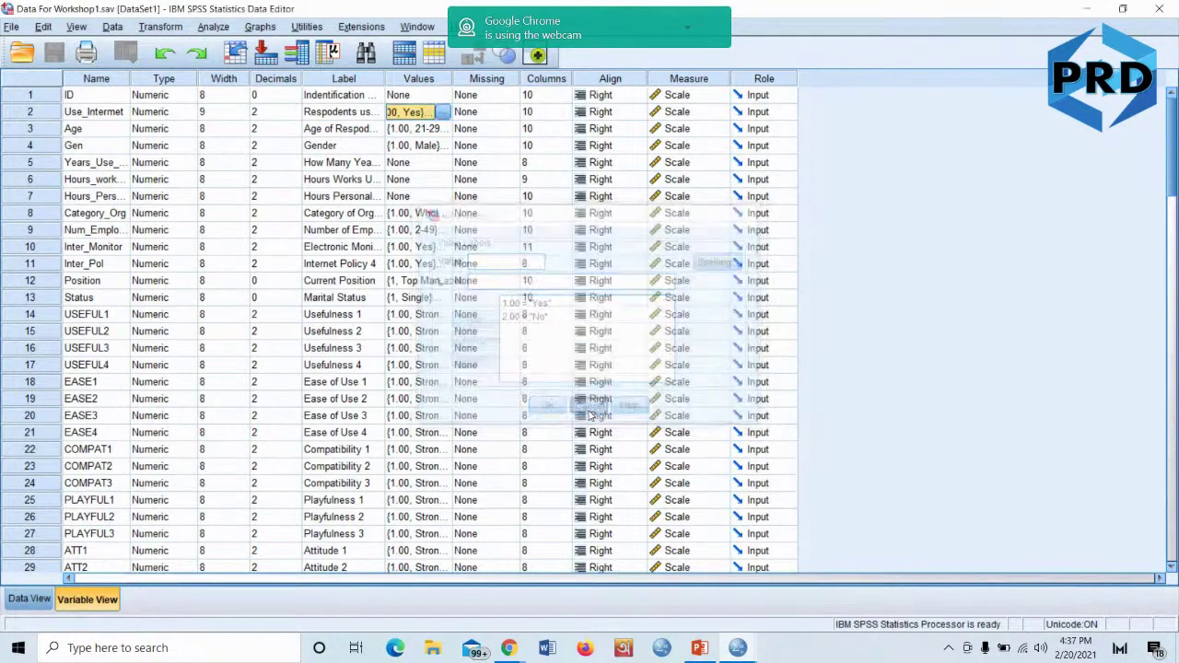
{"action": "left_click", "coordinate": [446, 129]}
{"action": "left_click", "coordinate": [445, 128]}
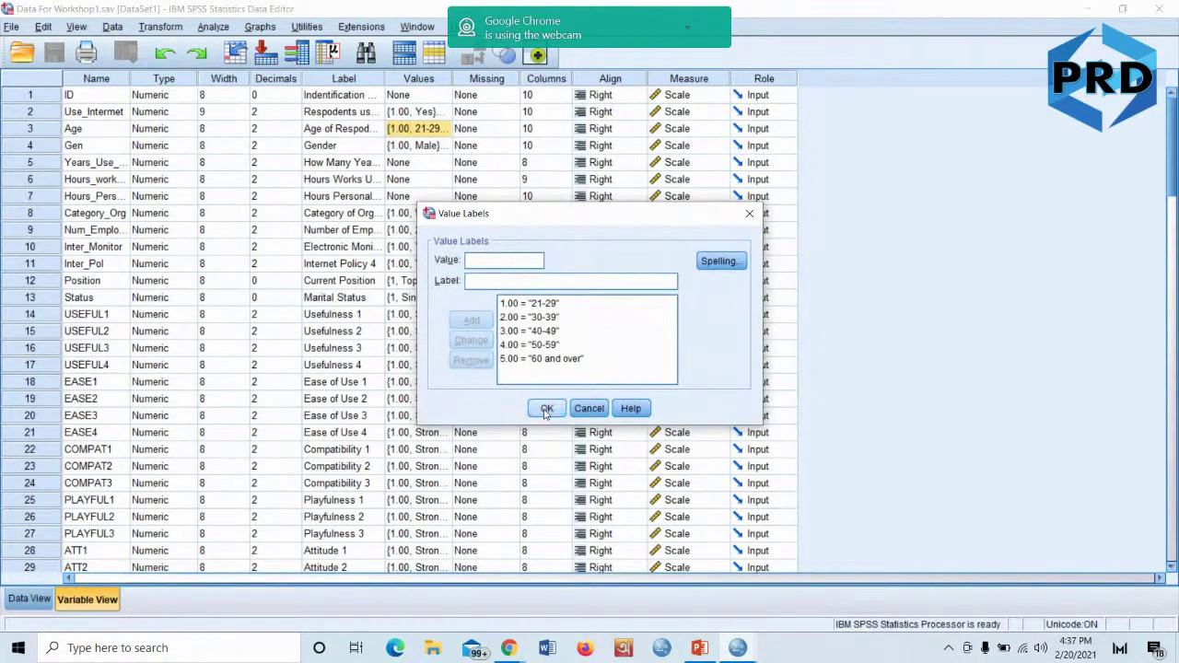
{"action": "left_click", "coordinate": [589, 408]}
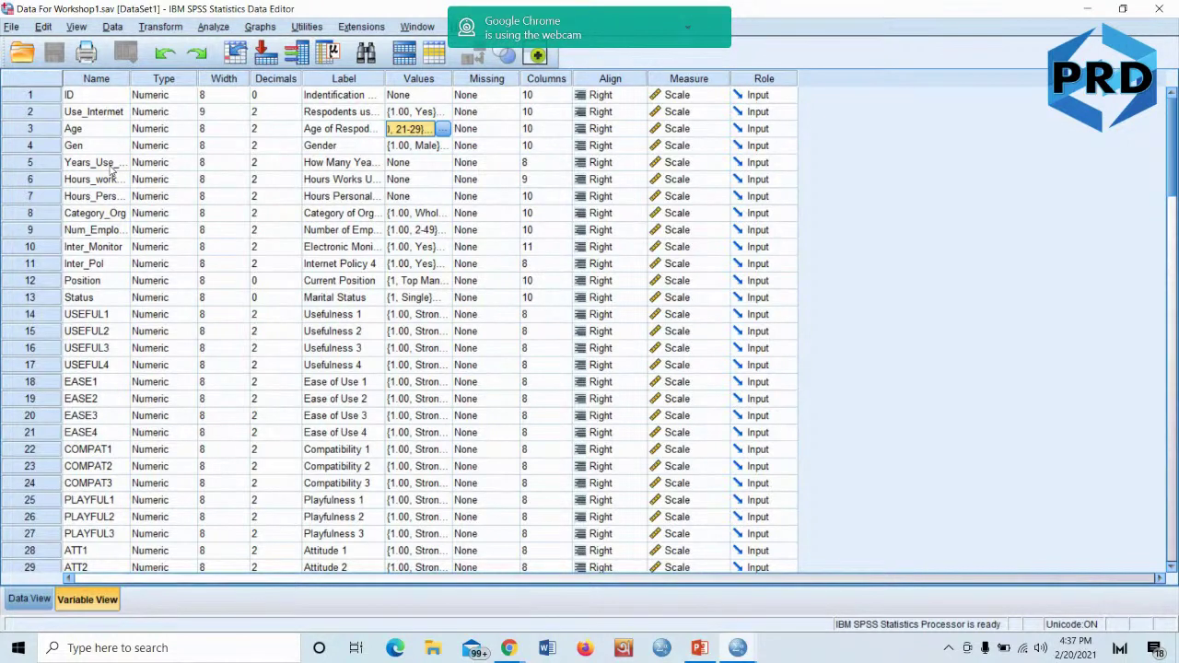
Inspect the value labels of Hours_works_Aday and USEFUL1 without changing them, and return to the case data
{"action": "left_click", "coordinate": [426, 164]}
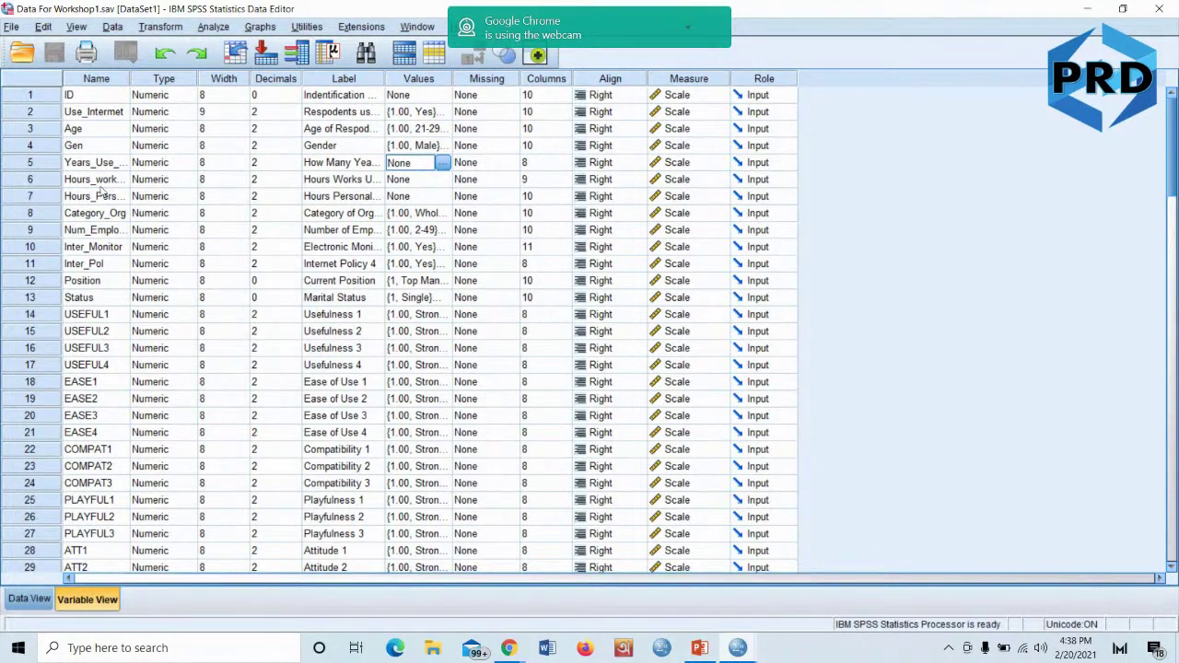
{"action": "double_click", "coordinate": [443, 181]}
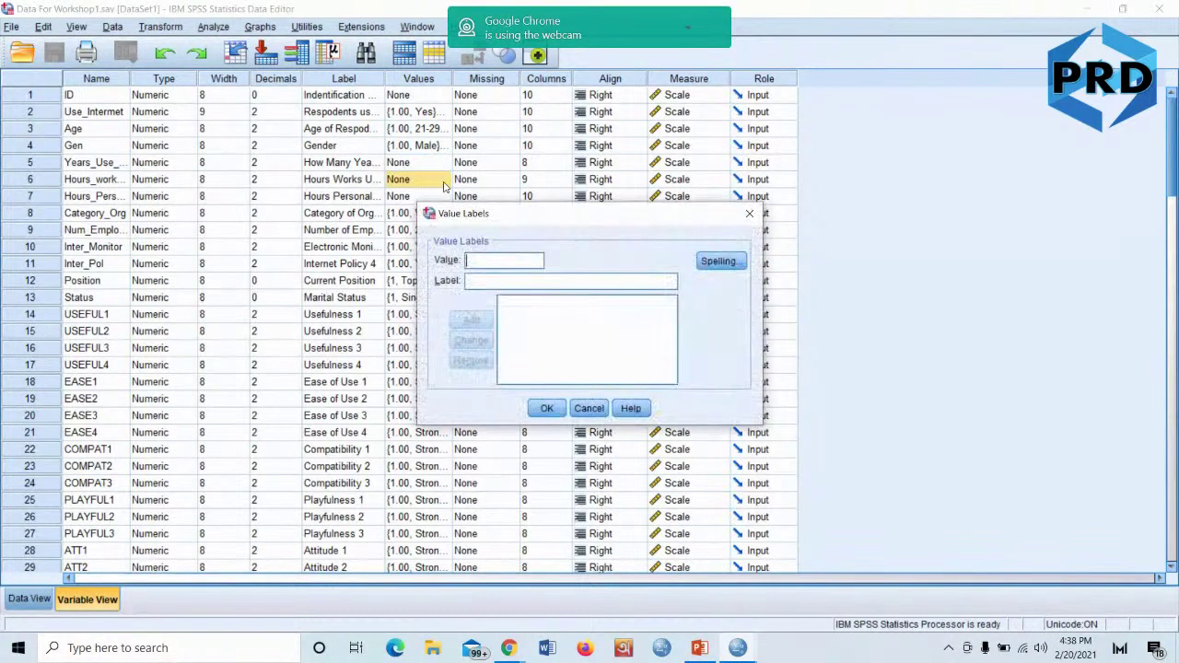
{"action": "left_click", "coordinate": [588, 408]}
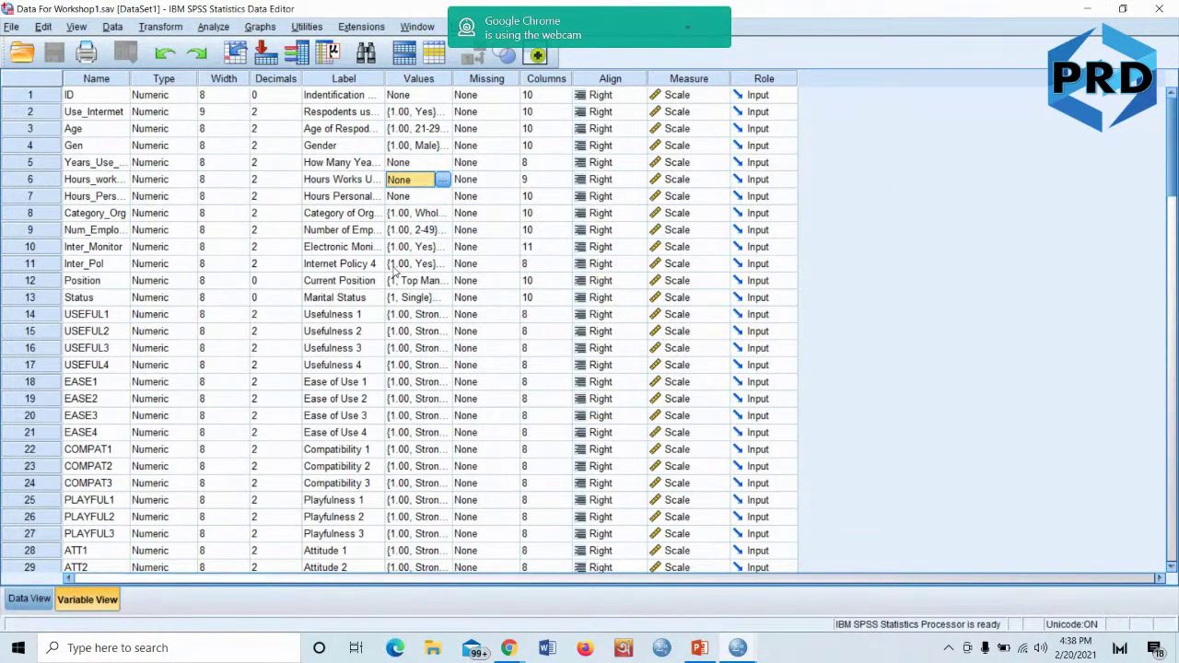
{"action": "scroll", "coordinate": [398, 273], "scroll_direction": "down", "scroll_amount": 2}
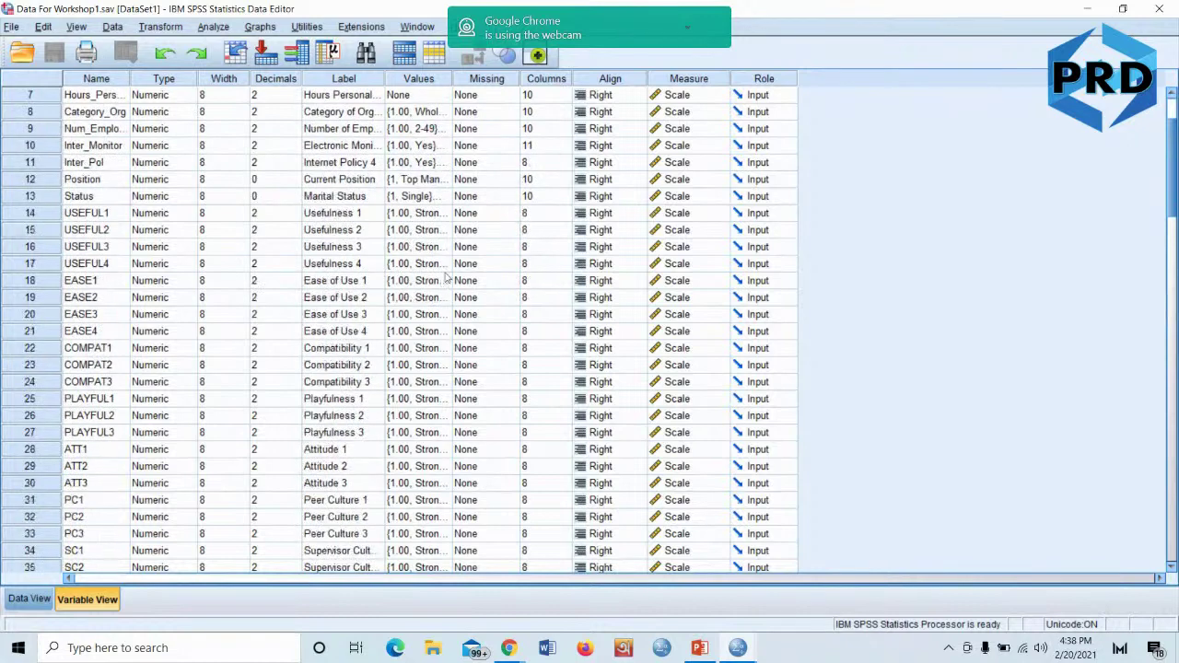
{"action": "left_click", "coordinate": [440, 214]}
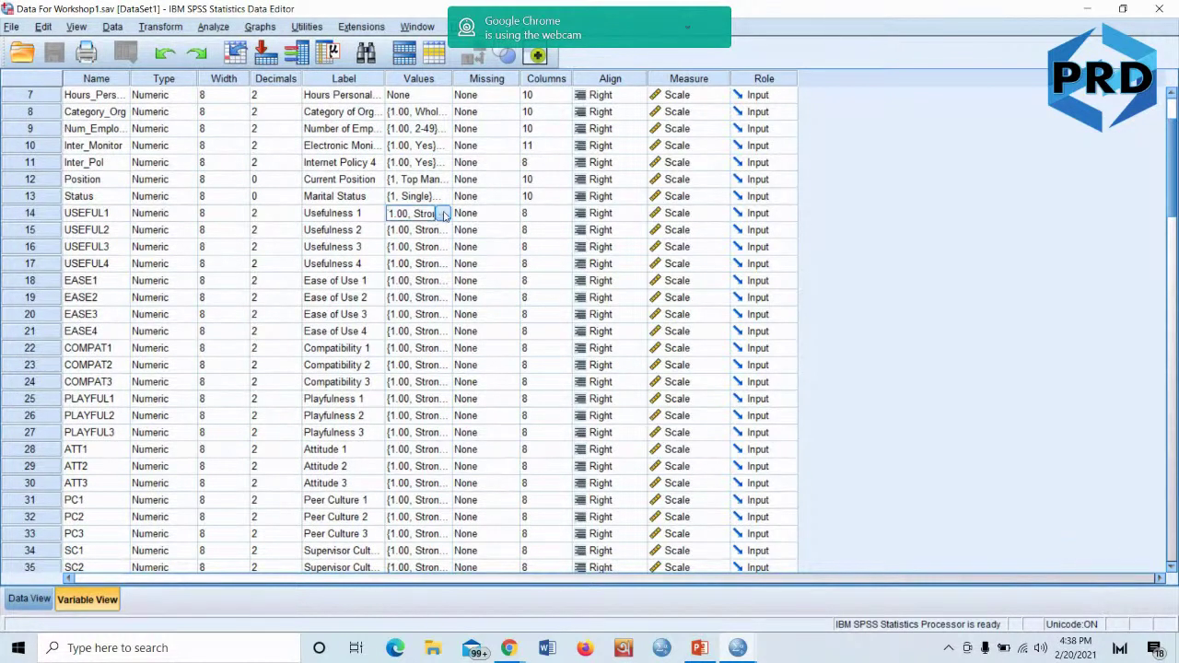
{"action": "left_click", "coordinate": [443, 213]}
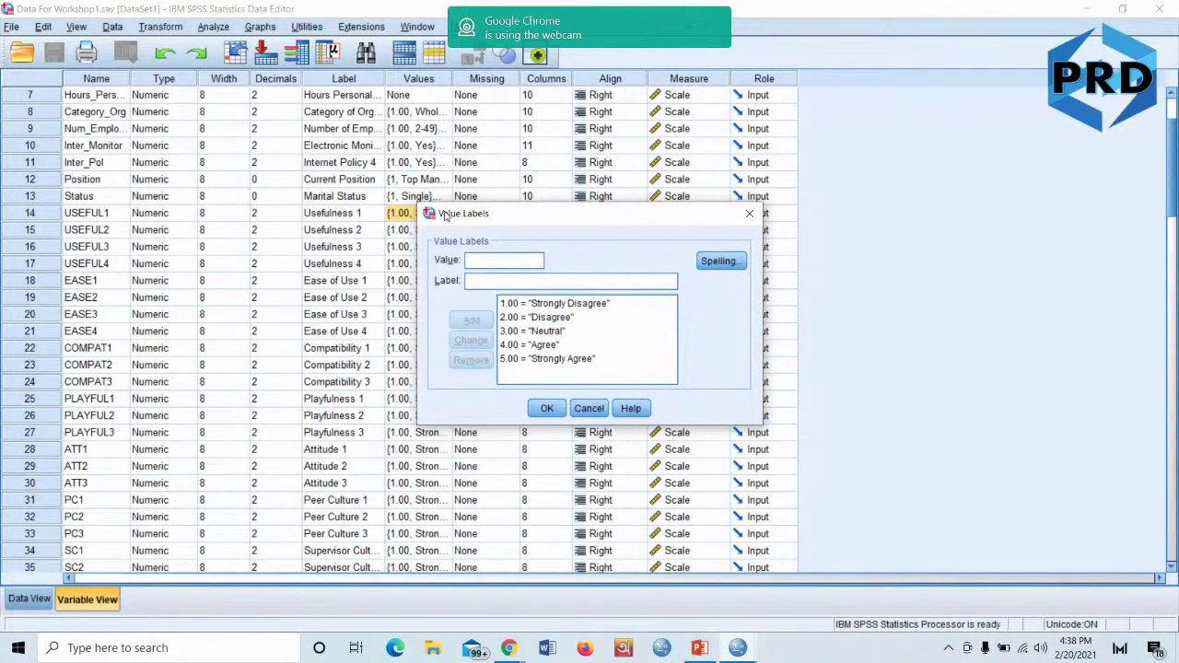
{"action": "left_click", "coordinate": [589, 408]}
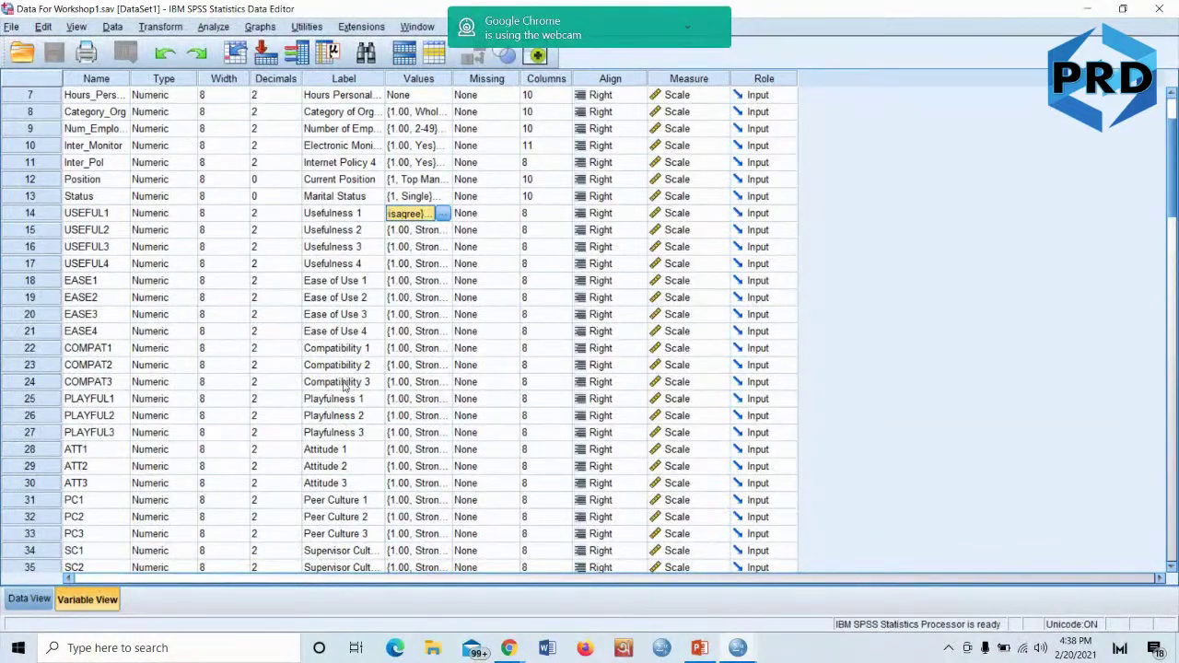
{"action": "left_click", "coordinate": [22, 595]}
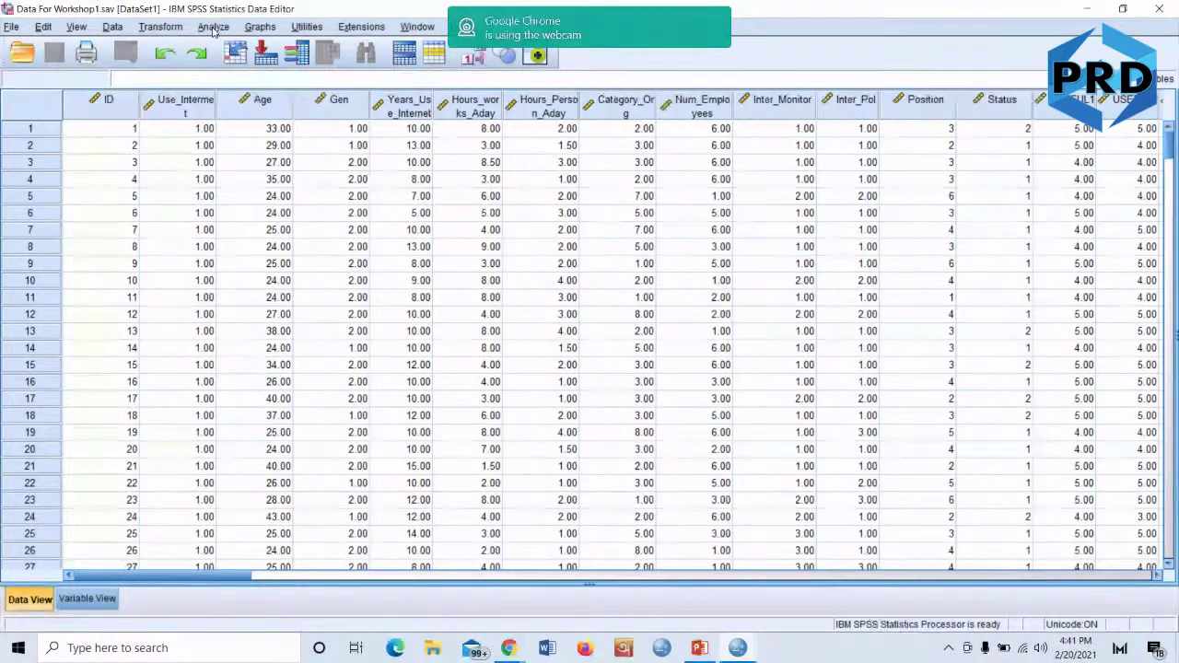
{"action": "left_click", "coordinate": [213, 28]}
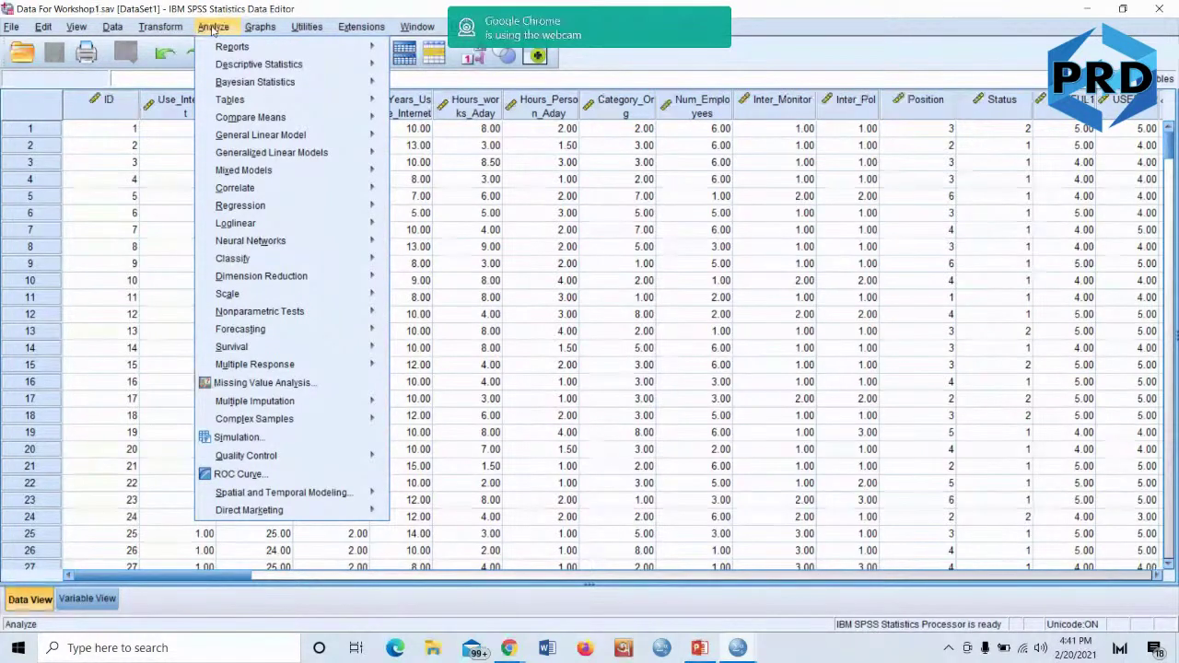
{"action": "mouse_move", "coordinate": [253, 66]}
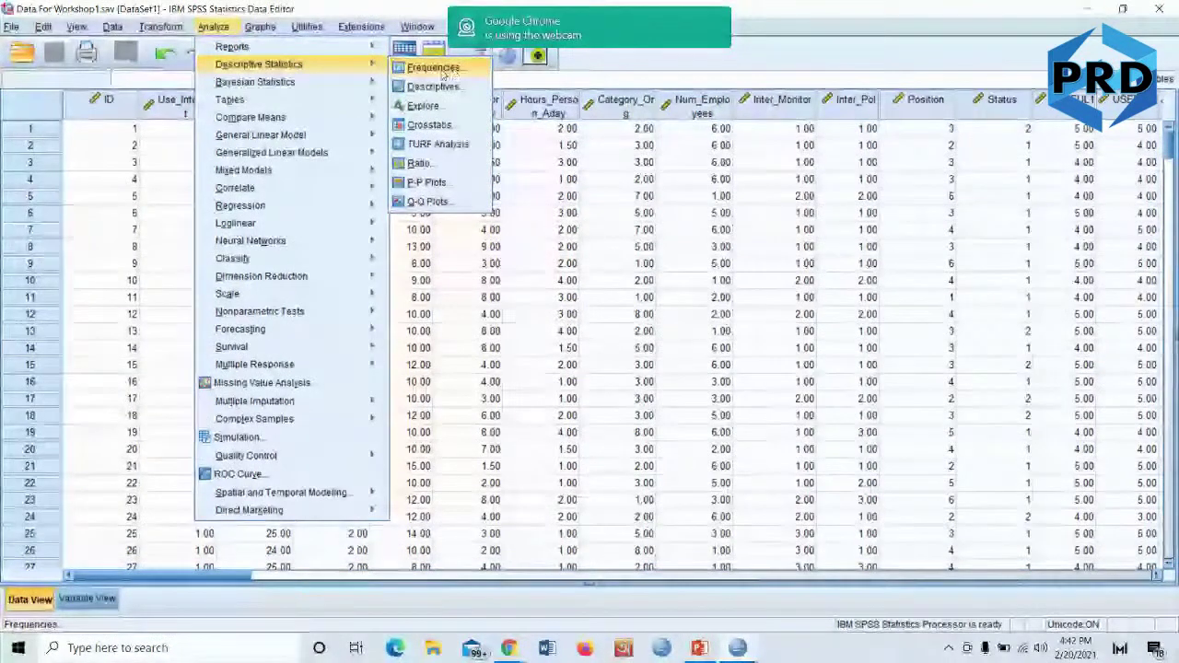
{"action": "left_click", "coordinate": [440, 70]}
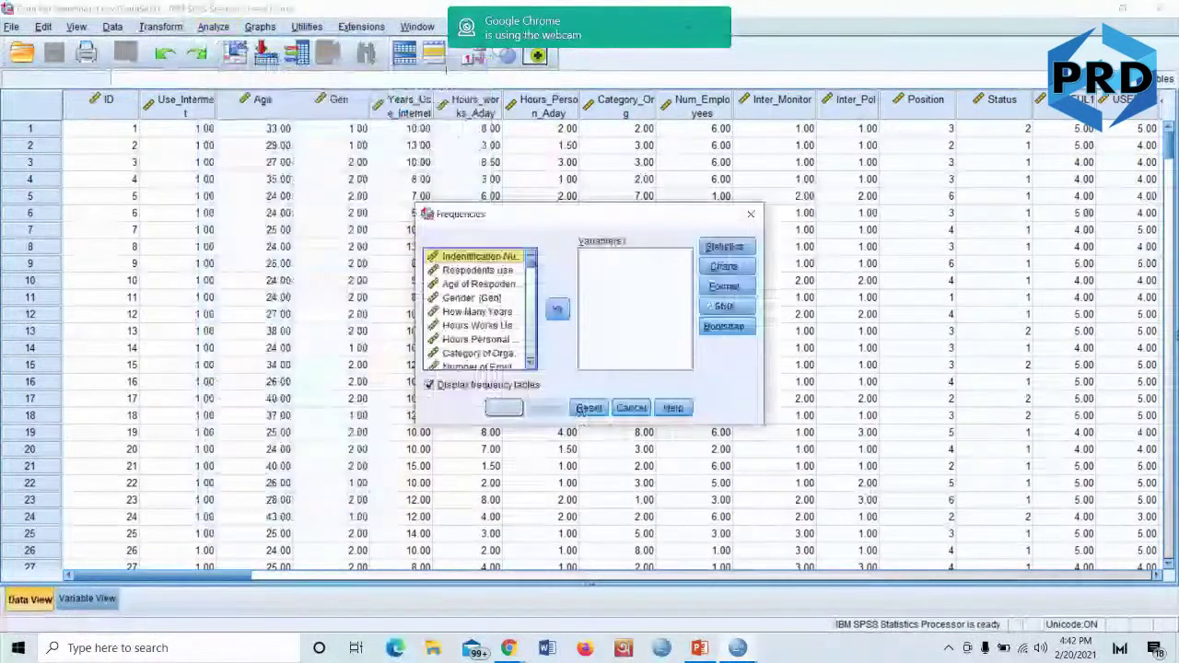
{"action": "left_click", "coordinate": [489, 271]}
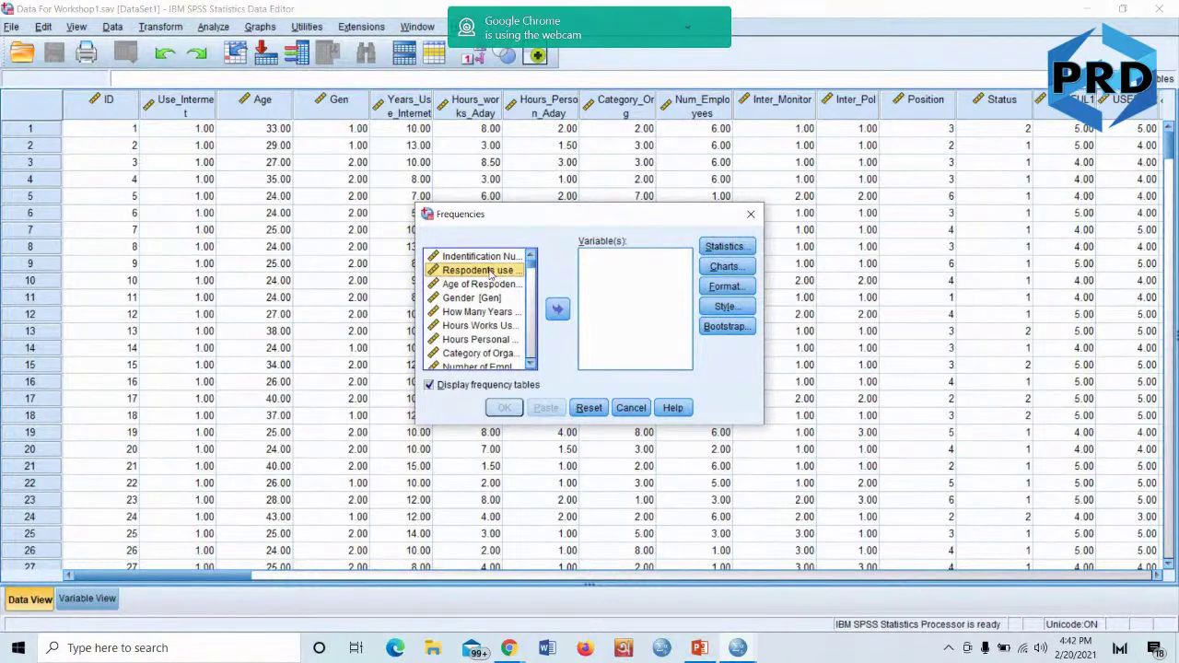
{"action": "key", "text": "shift+Down"}
{"action": "key", "text": "shift+Down"}
{"action": "key", "text": "shift+Down"}
{"action": "key", "text": "shift+Down"}
{"action": "key", "text": "shift+Down"}
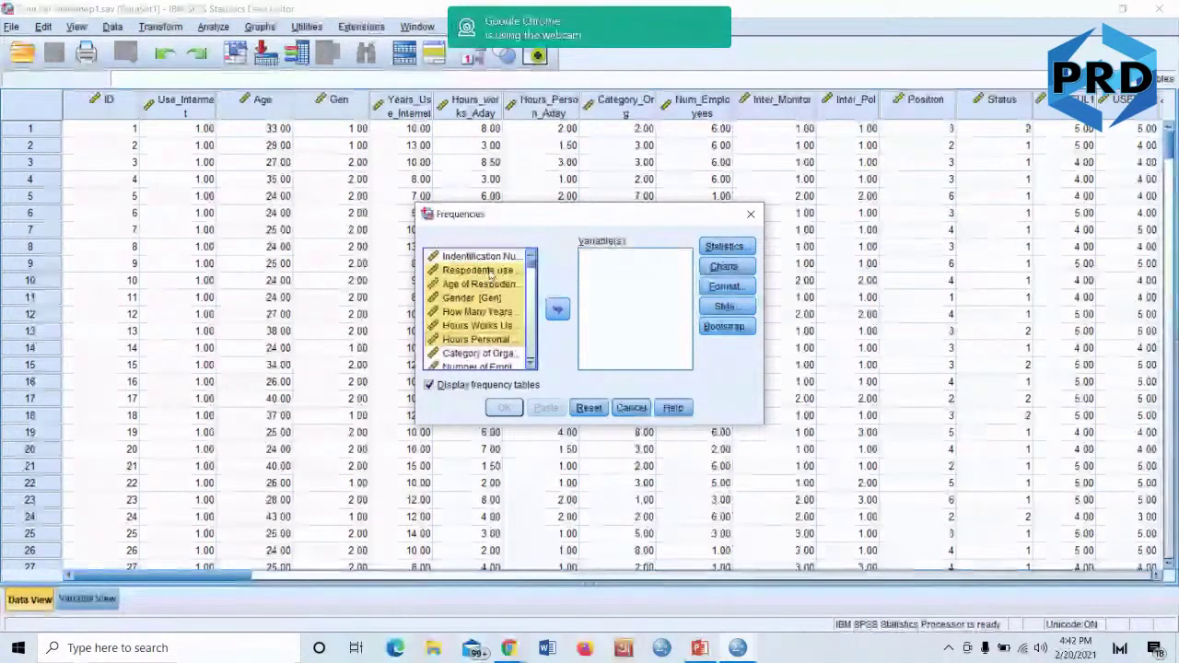
{"action": "key", "text": "shift+Down"}
{"action": "key", "text": "shift+Down"}
{"action": "key", "text": "shift+Down"}
{"action": "key", "text": "shift+Down"}
{"action": "key", "text": "shift+Down"}
{"action": "key", "text": "shift+Down"}
{"action": "key", "text": "shift+Down"}
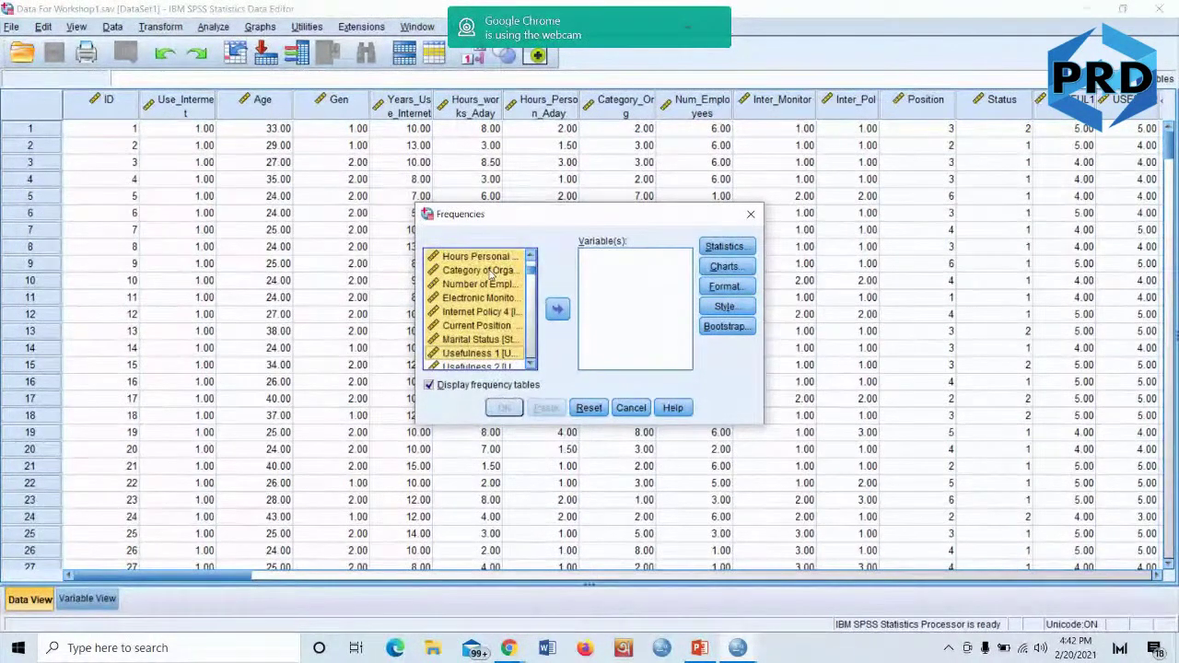
{"action": "key", "text": "shift+Up"}
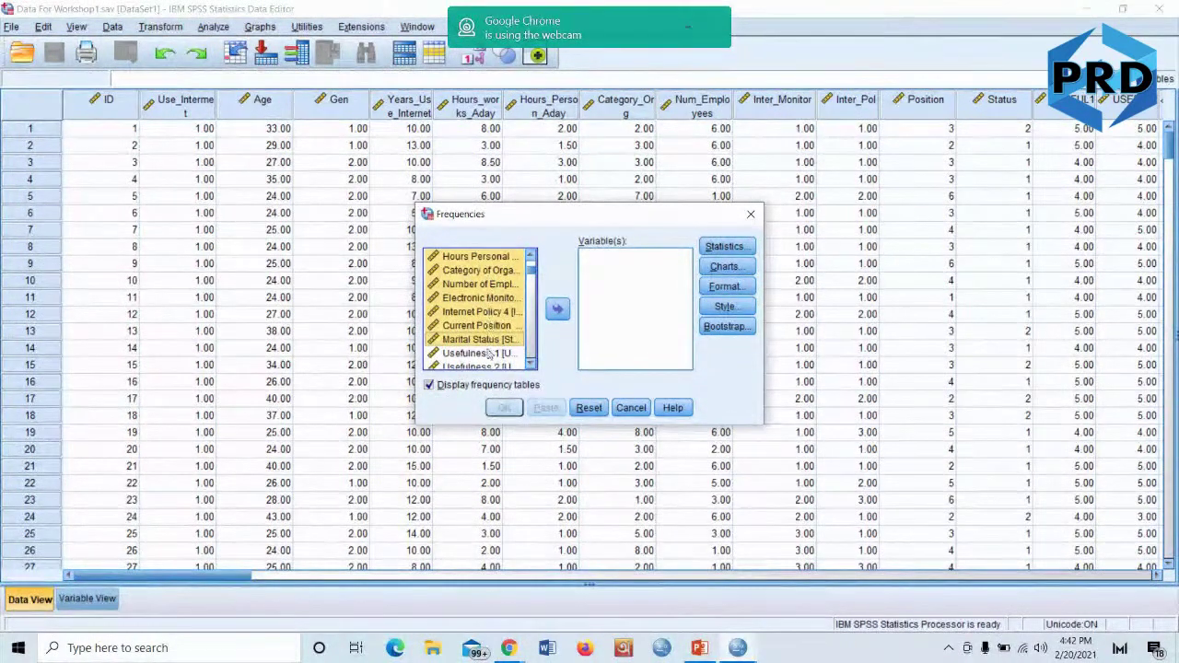
{"action": "left_click", "coordinate": [558, 309]}
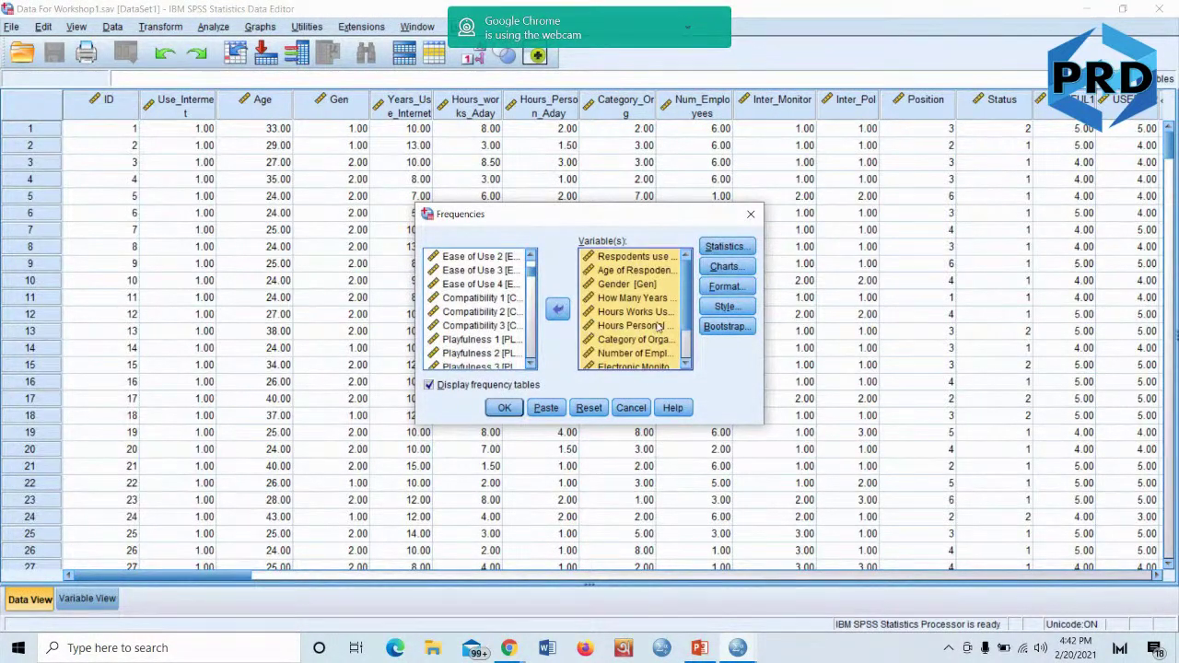
{"action": "left_click", "coordinate": [634, 413]}
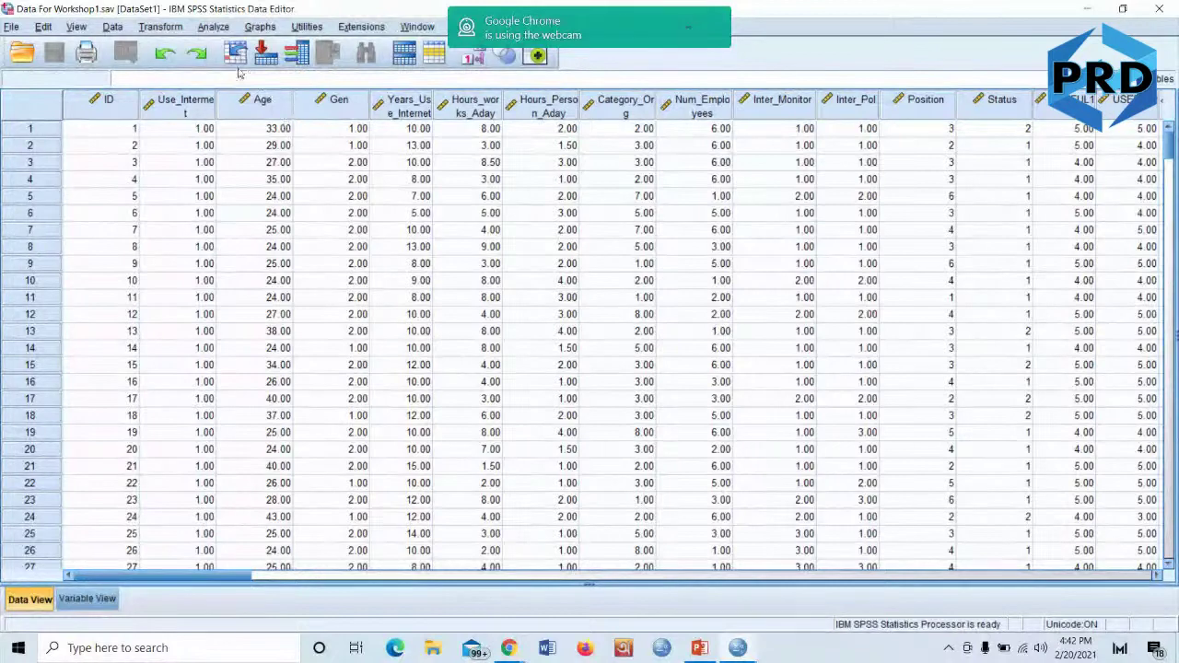
Start a Frequencies analysis and add all variables from Use_Internet through Marital Status to the analysis list
{"action": "key", "text": "alt+a"}
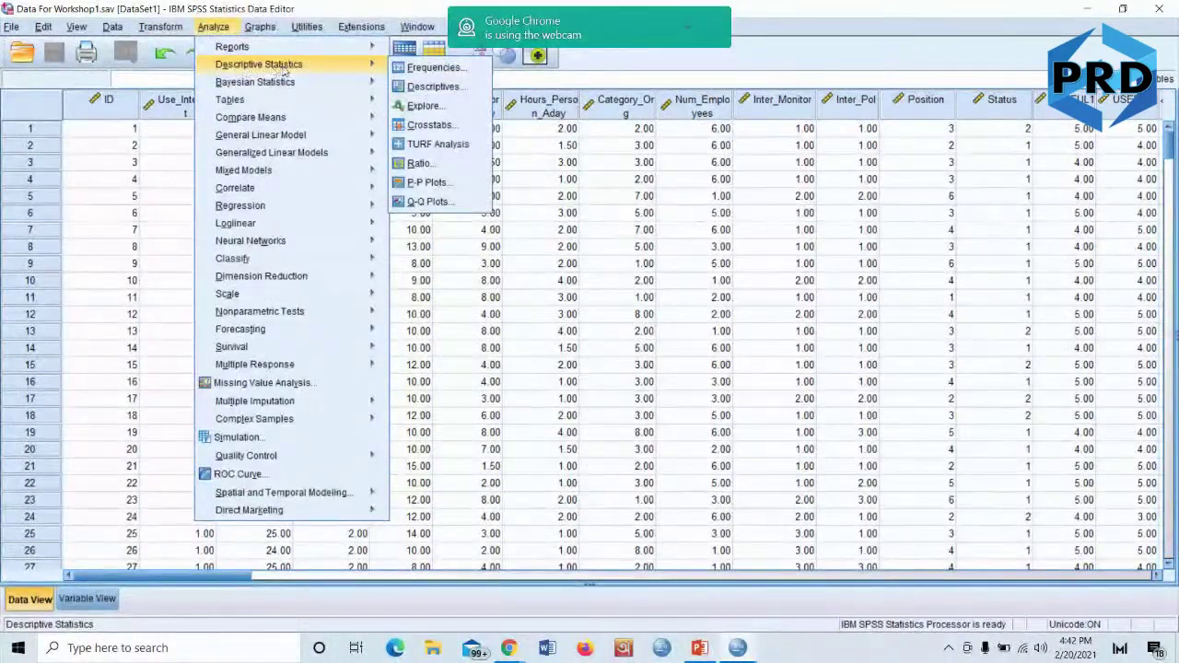
{"action": "left_click", "coordinate": [442, 68]}
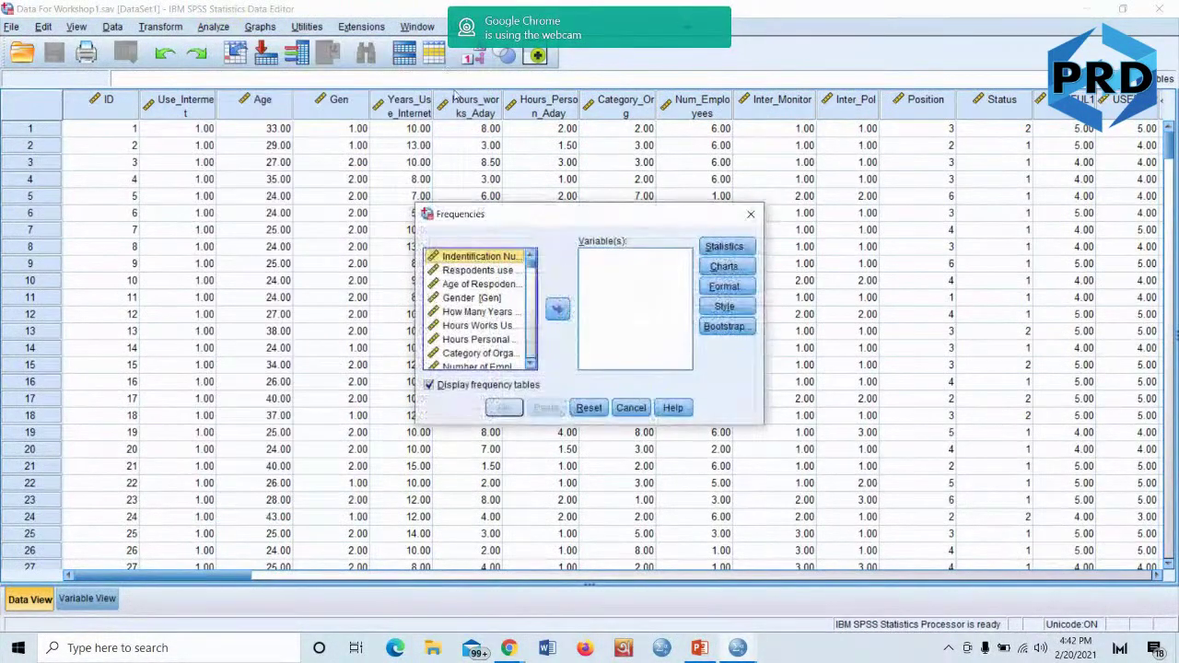
{"action": "left_click", "coordinate": [485, 270]}
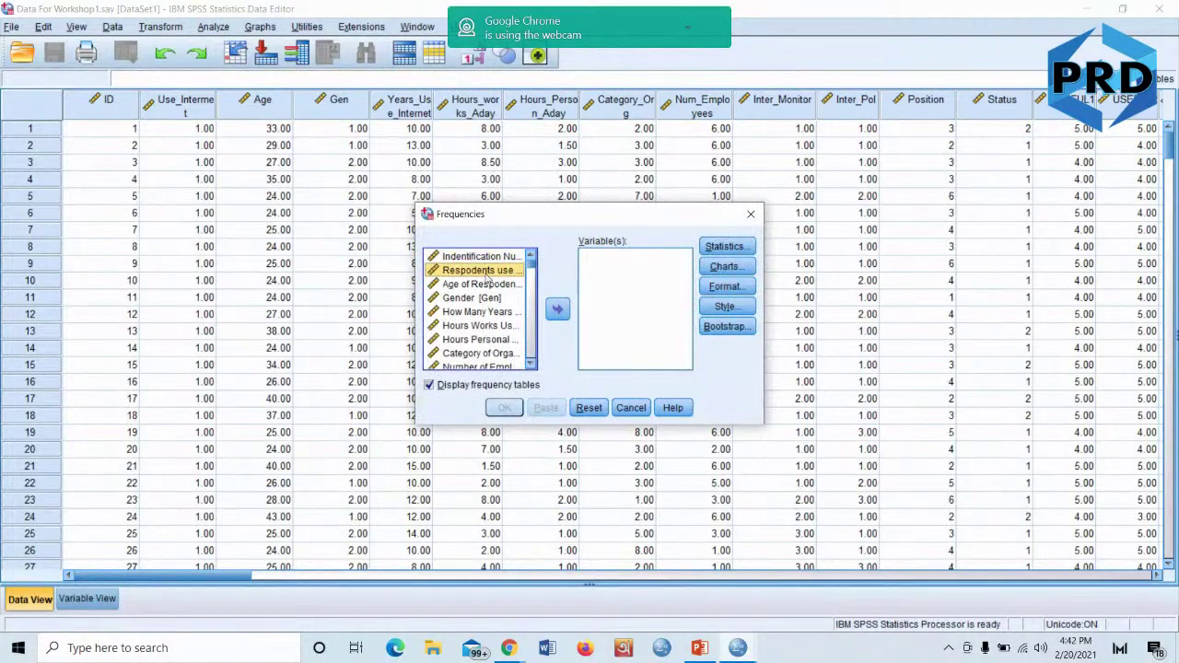
{"action": "key", "text": "shift+Down"}
{"action": "key", "text": "shift+Down"}
{"action": "key", "text": "shift+Down"}
{"action": "key", "text": "shift+Down"}
{"action": "key", "text": "shift+Down"}
{"action": "key", "text": "shift+Down"}
{"action": "key", "text": "shift+Down"}
{"action": "key", "text": "shift+Down"}
{"action": "key", "text": "shift+Down"}
{"action": "key", "text": "shift+Down"}
{"action": "key", "text": "shift+Down"}
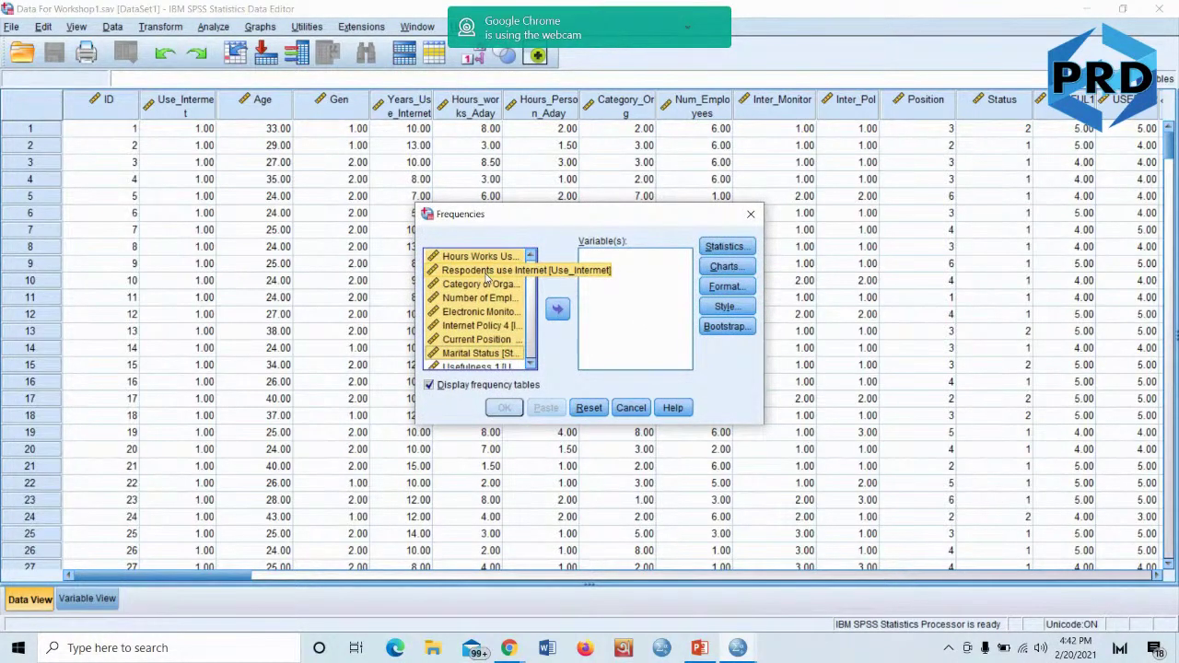
{"action": "left_click", "coordinate": [559, 312]}
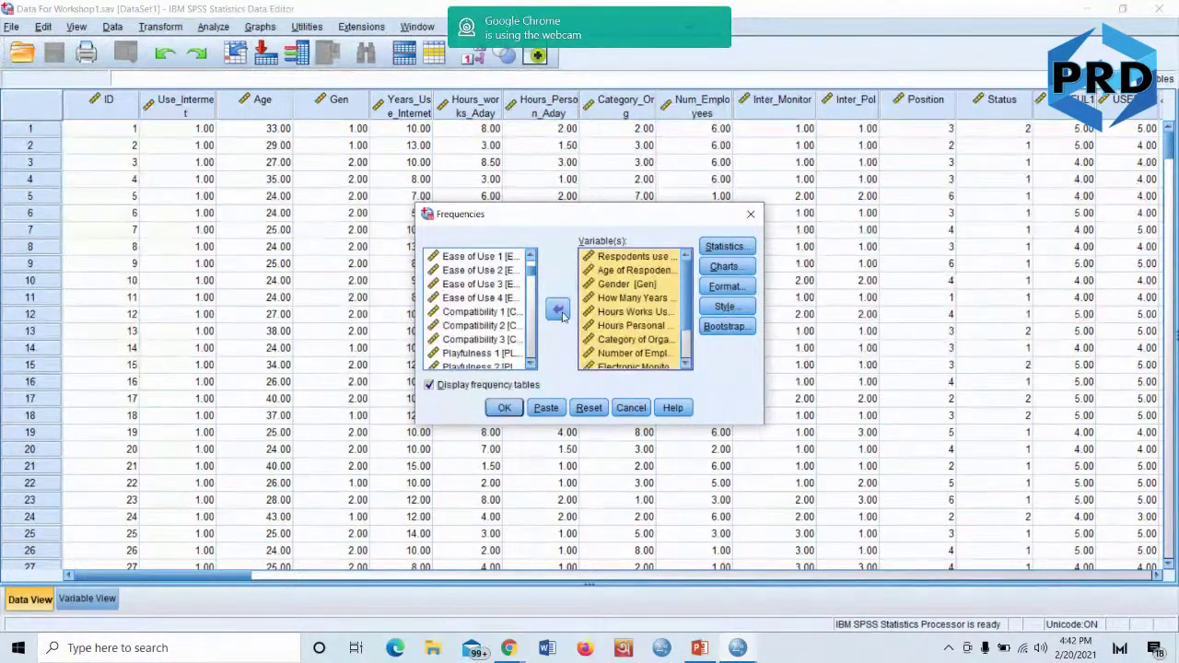
Include the mean and standard deviation in the Frequencies statistics
{"action": "left_click", "coordinate": [725, 249]}
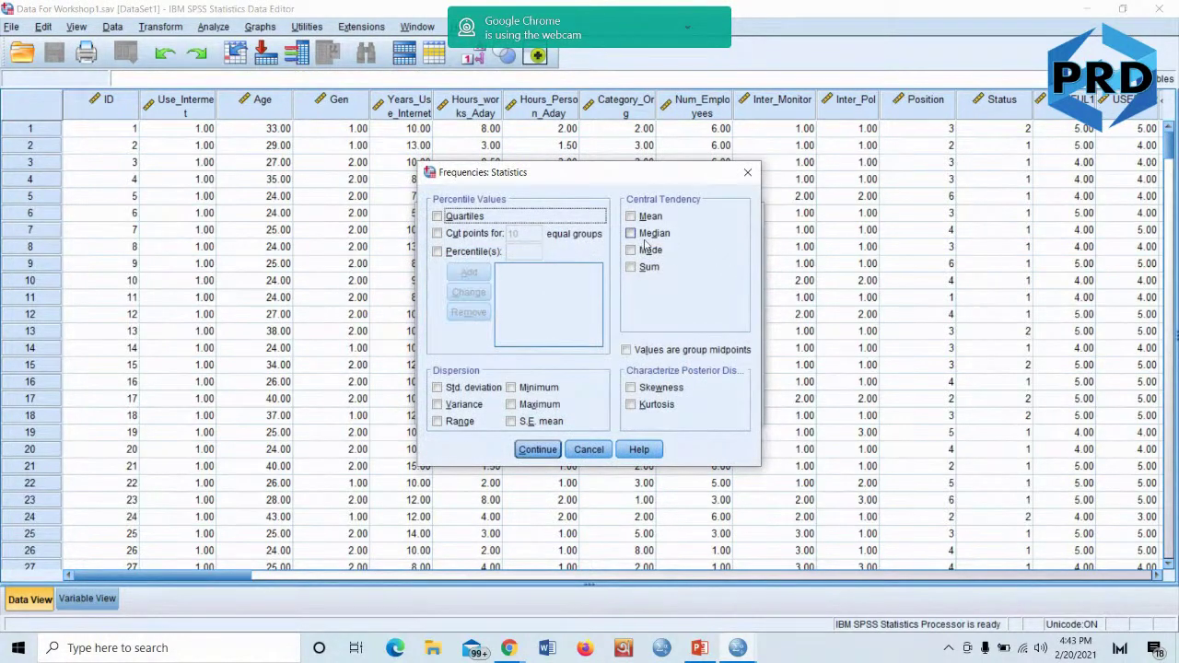
{"action": "left_click", "coordinate": [631, 216]}
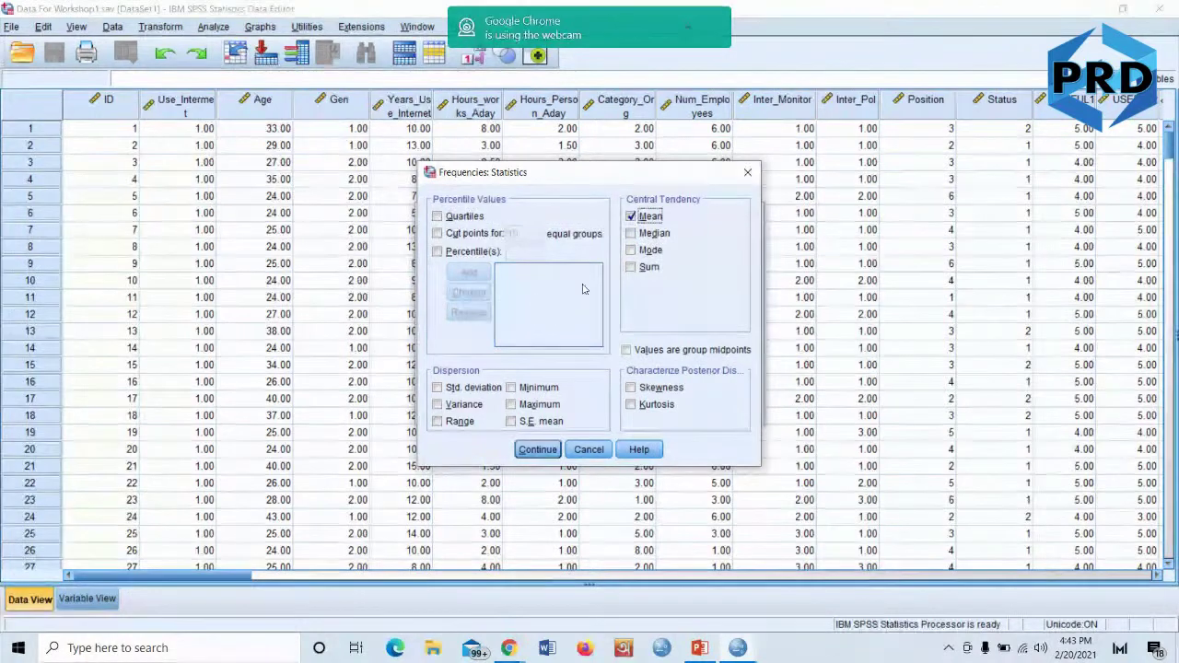
{"action": "left_click", "coordinate": [438, 388]}
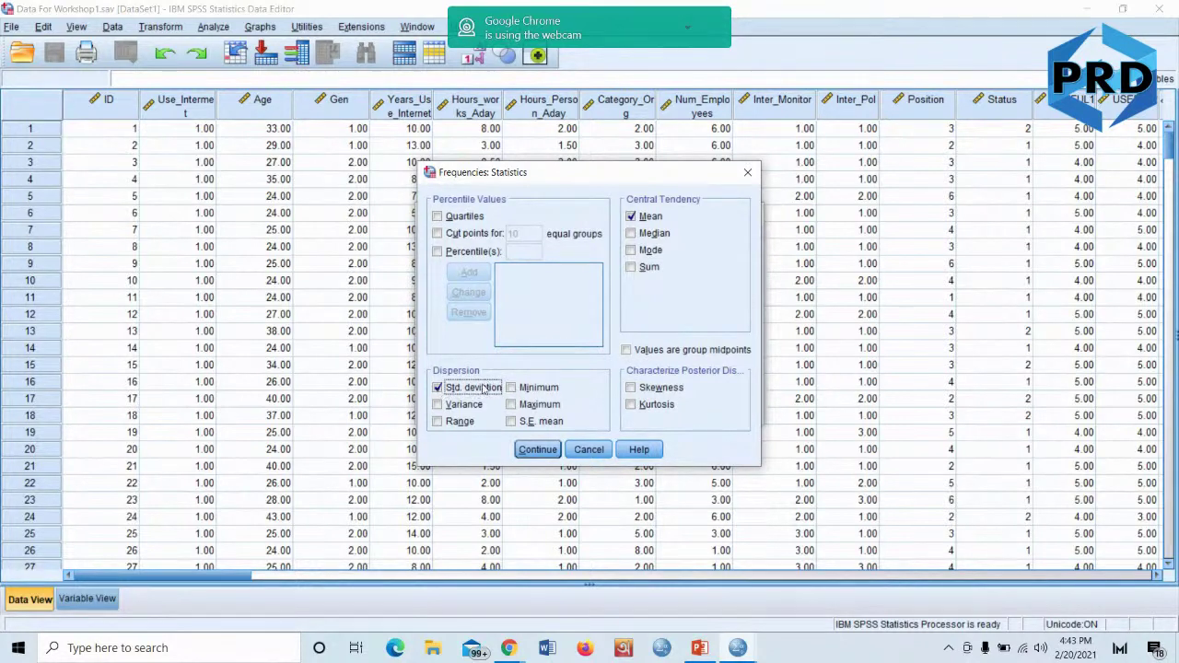
{"action": "left_click", "coordinate": [540, 451]}
Add pie charts showing frequencies to the Frequencies analysis and run it
{"action": "left_click", "coordinate": [724, 267]}
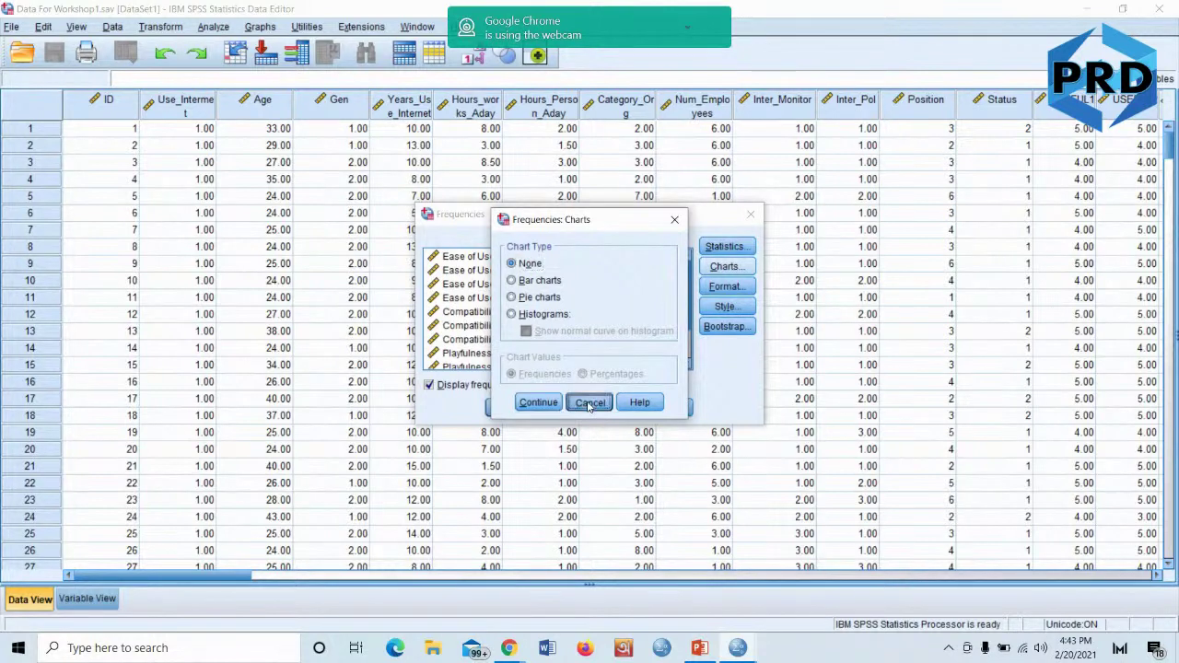
{"action": "left_click", "coordinate": [538, 402]}
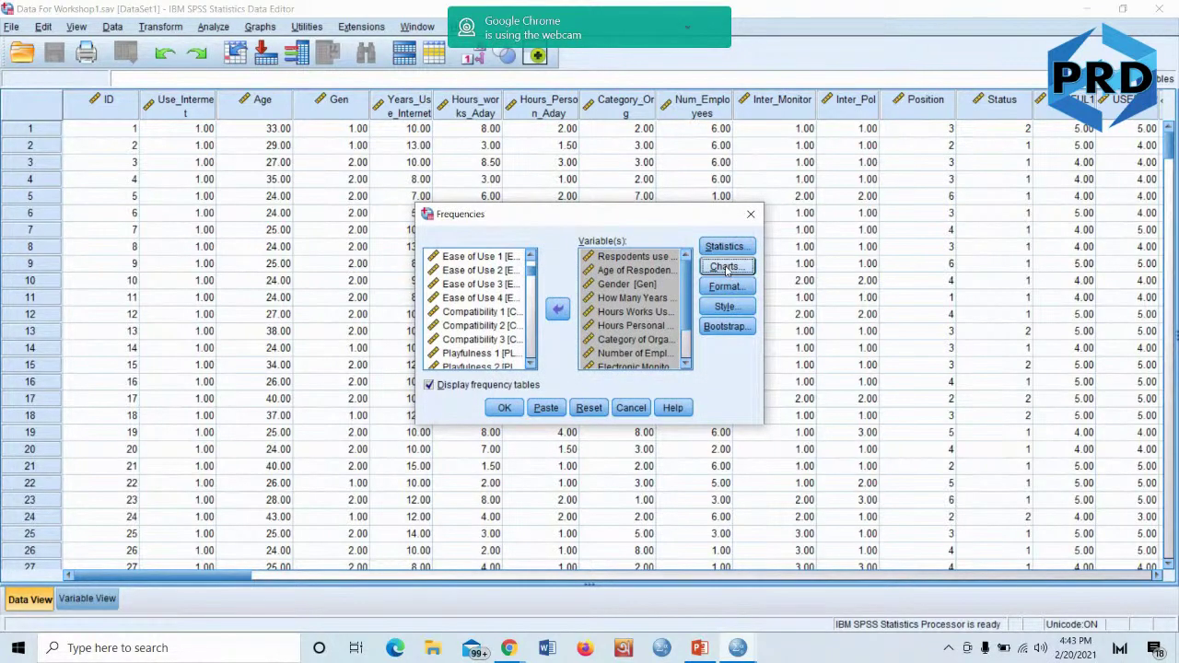
{"action": "left_click", "coordinate": [726, 267]}
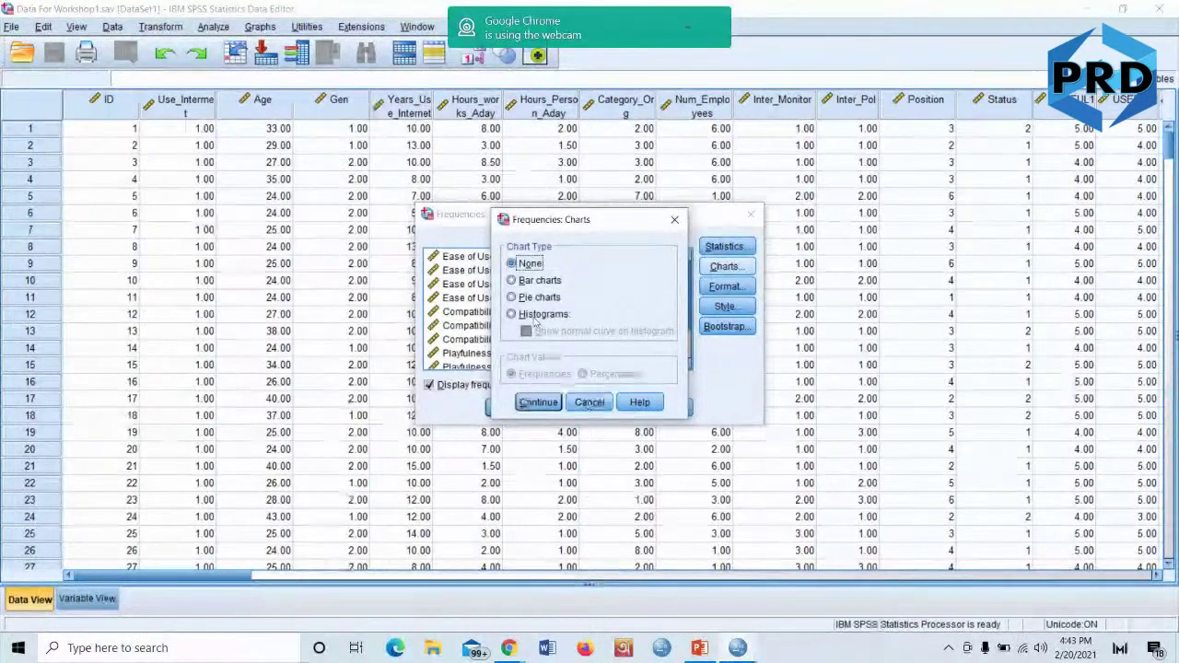
{"action": "left_click", "coordinate": [534, 298]}
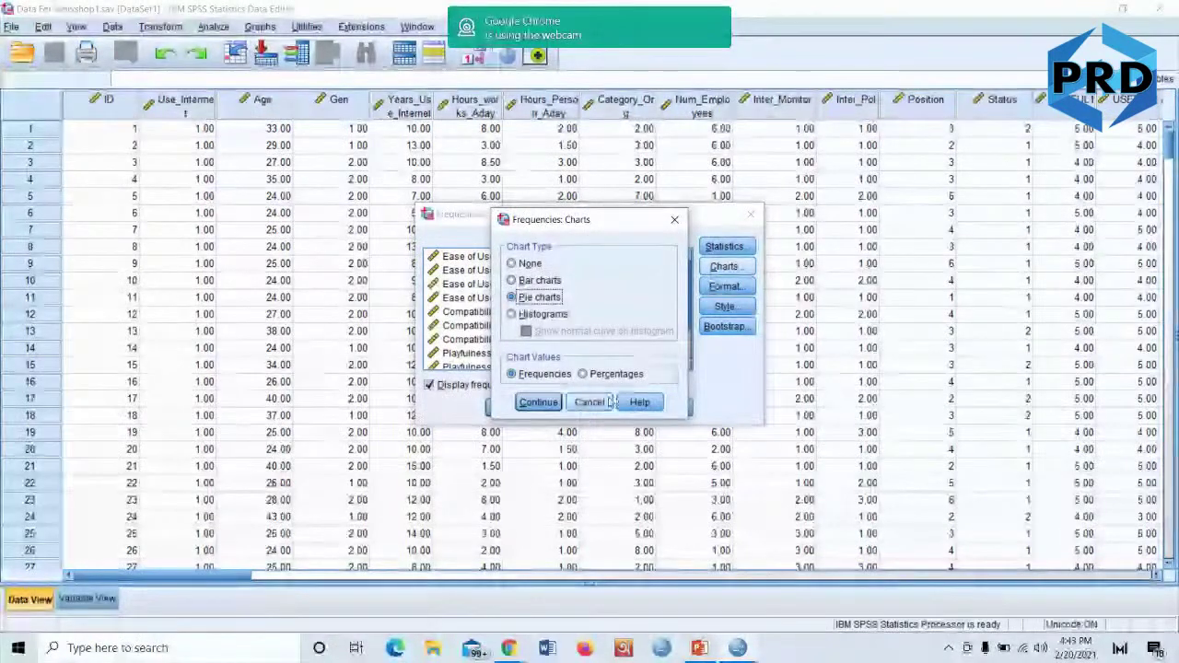
{"action": "left_click", "coordinate": [539, 402]}
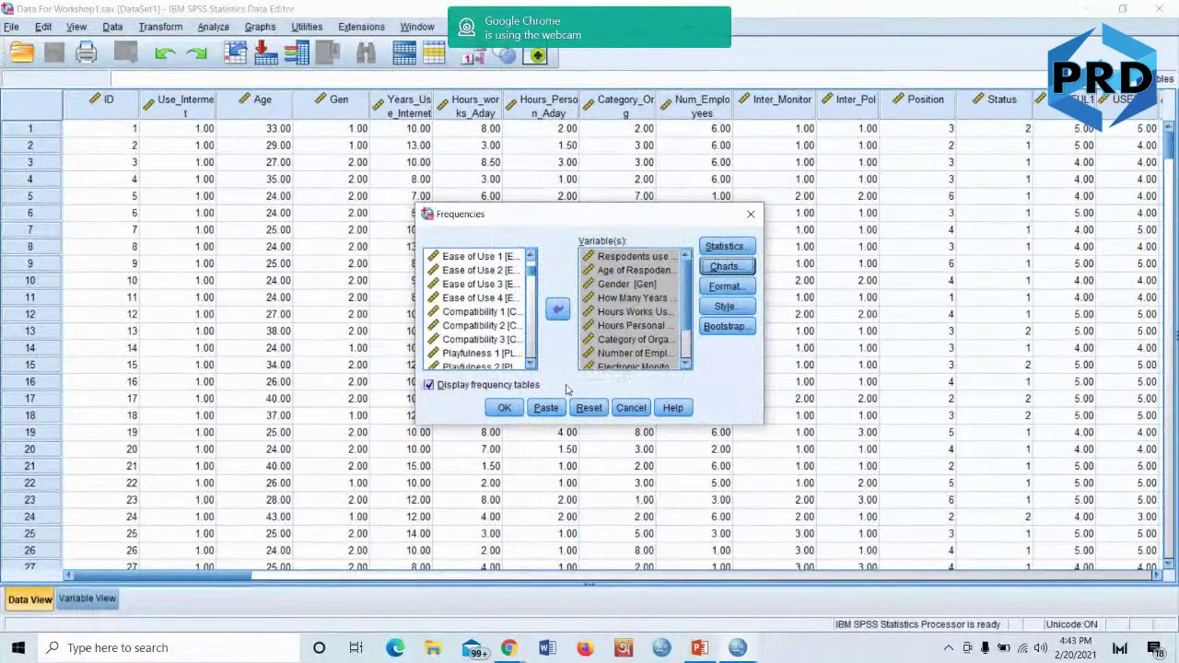
{"action": "left_click", "coordinate": [506, 408]}
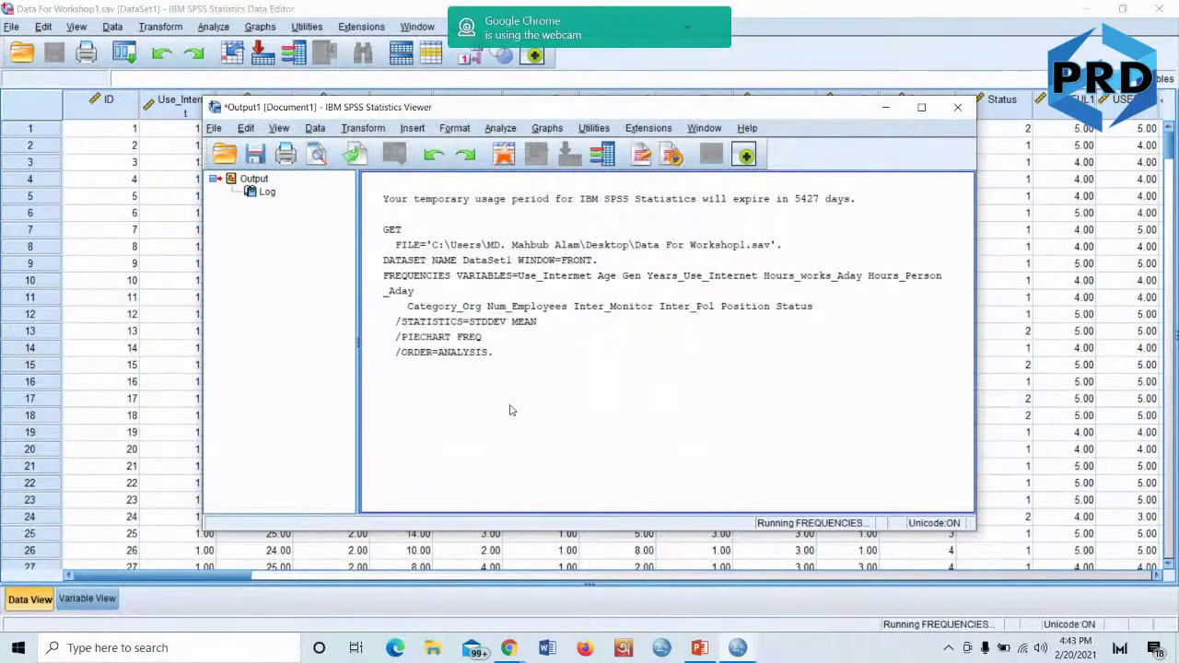
Maximize the output window and examine the frequency tables for internet use, age, gender and years of internet use
{"action": "scroll", "coordinate": [511, 410], "scroll_direction": "down", "scroll_amount": 5}
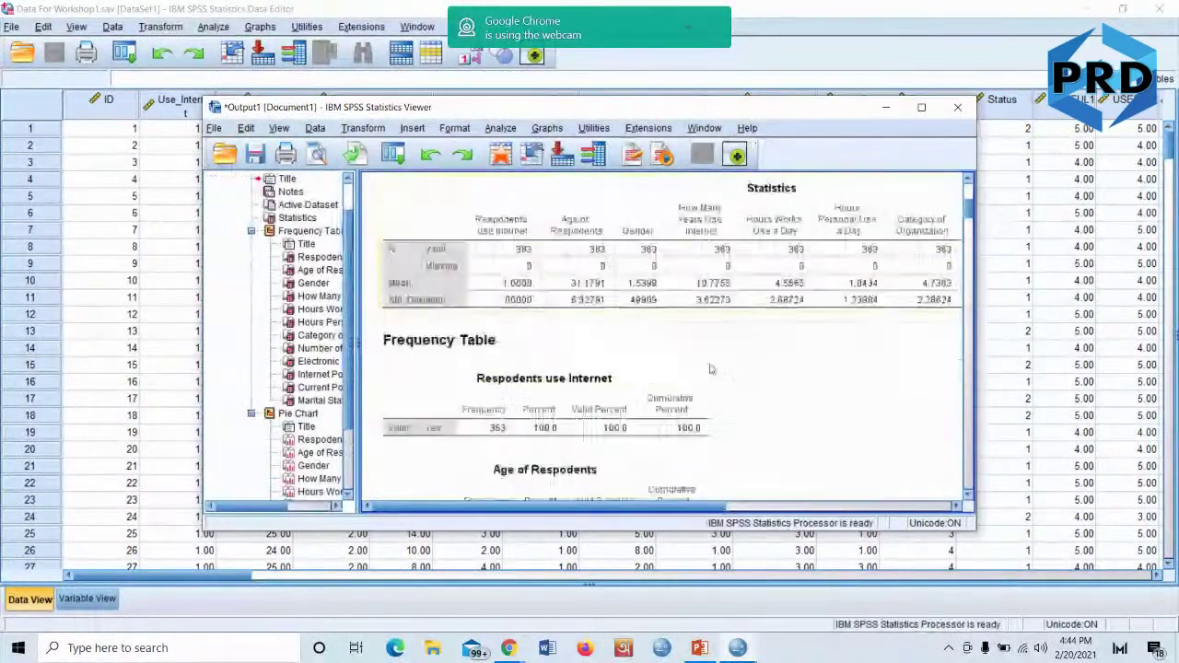
{"action": "left_click", "coordinate": [921, 107]}
{"action": "scroll", "coordinate": [529, 341], "scroll_direction": "down", "scroll_amount": 10}
{"action": "scroll", "coordinate": [530, 341], "scroll_direction": "down", "scroll_amount": 5}
{"action": "scroll", "coordinate": [529, 341], "scroll_direction": "up", "scroll_amount": 4}
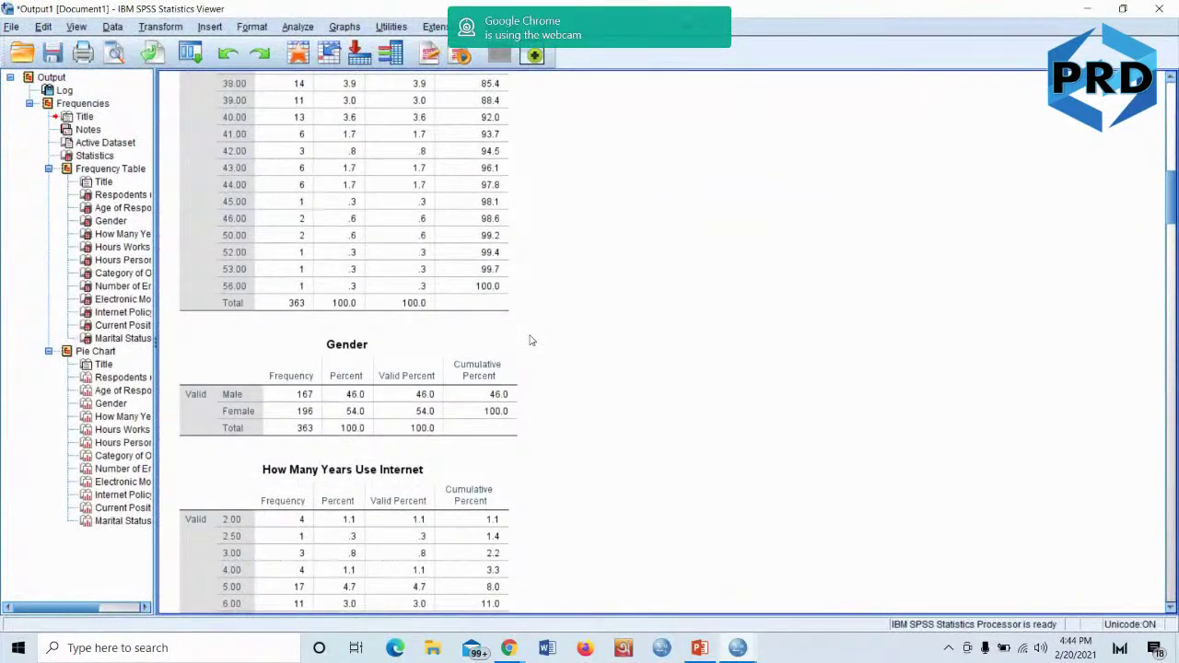
{"action": "scroll", "coordinate": [530, 341], "scroll_direction": "up", "scroll_amount": 10}
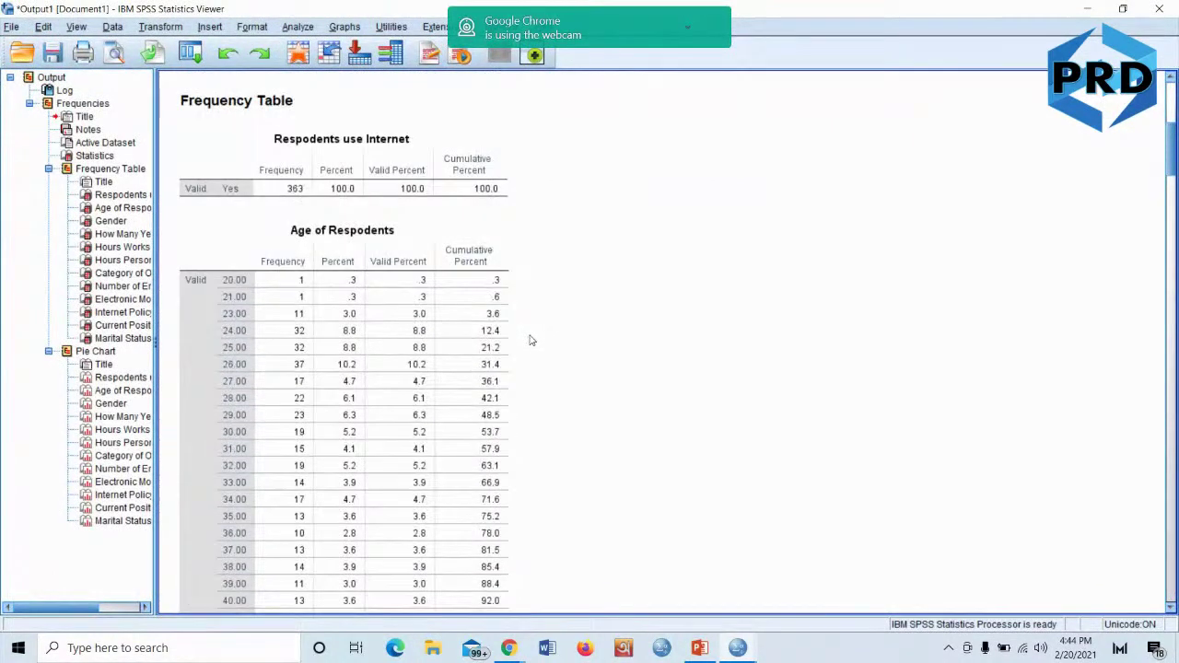
{"action": "scroll", "coordinate": [530, 340], "scroll_direction": "down", "scroll_amount": 9}
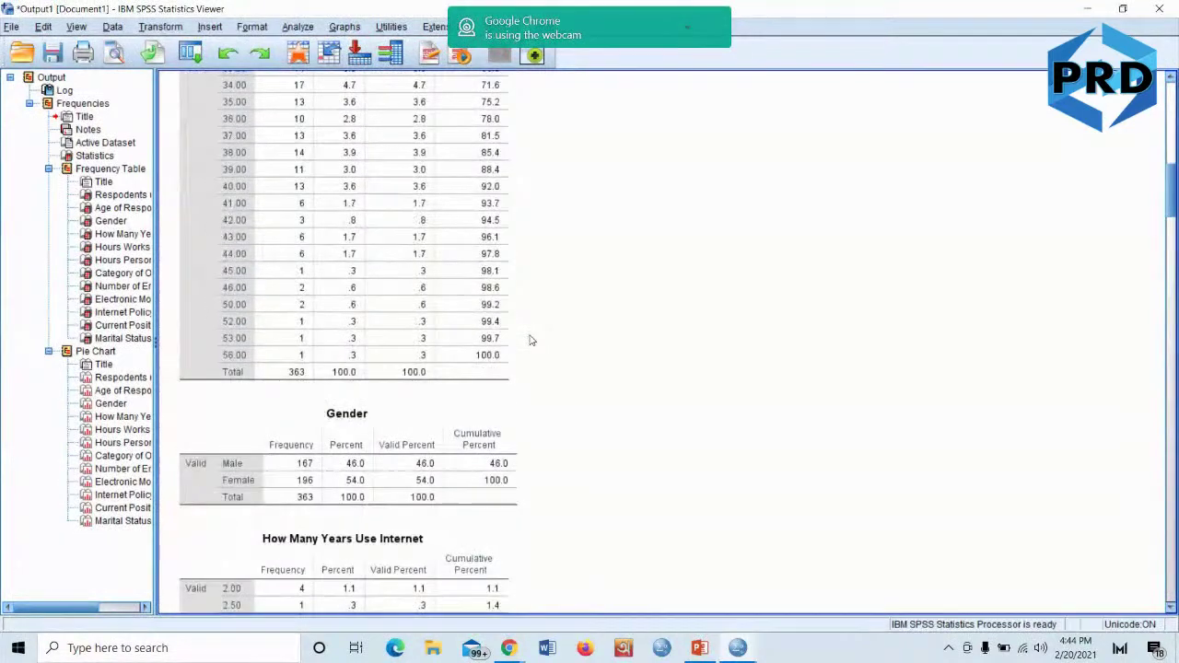
{"action": "scroll", "coordinate": [530, 341], "scroll_direction": "down", "scroll_amount": 3}
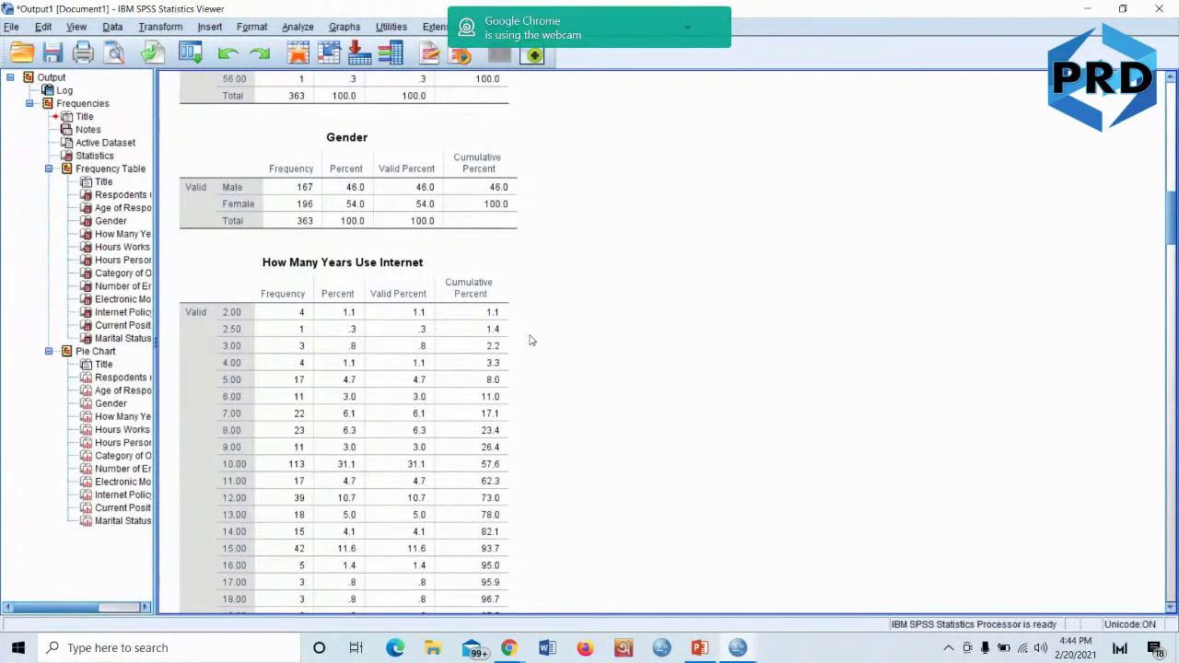
{"action": "scroll", "coordinate": [529, 341], "scroll_direction": "down", "scroll_amount": 3}
{"action": "scroll", "coordinate": [530, 341], "scroll_direction": "up", "scroll_amount": 6}
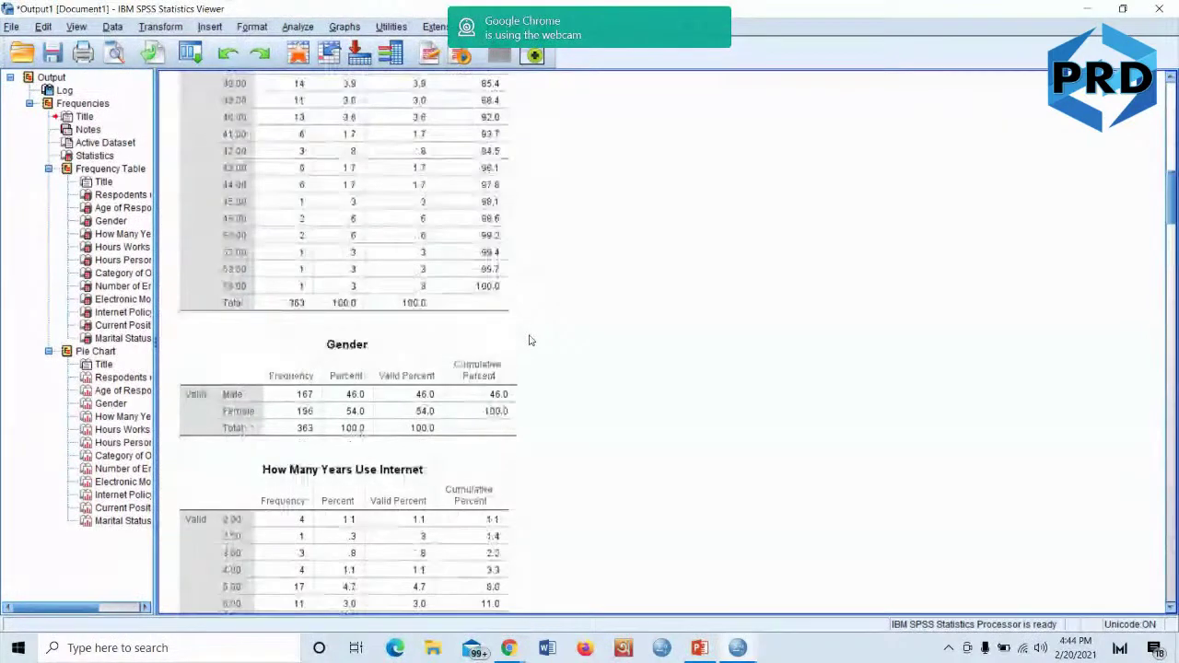
Examine the mean and standard deviation of each variable in the Statistics table
{"action": "scroll", "coordinate": [529, 341], "scroll_direction": "up", "scroll_amount": 10}
{"action": "left_click", "coordinate": [530, 341]}
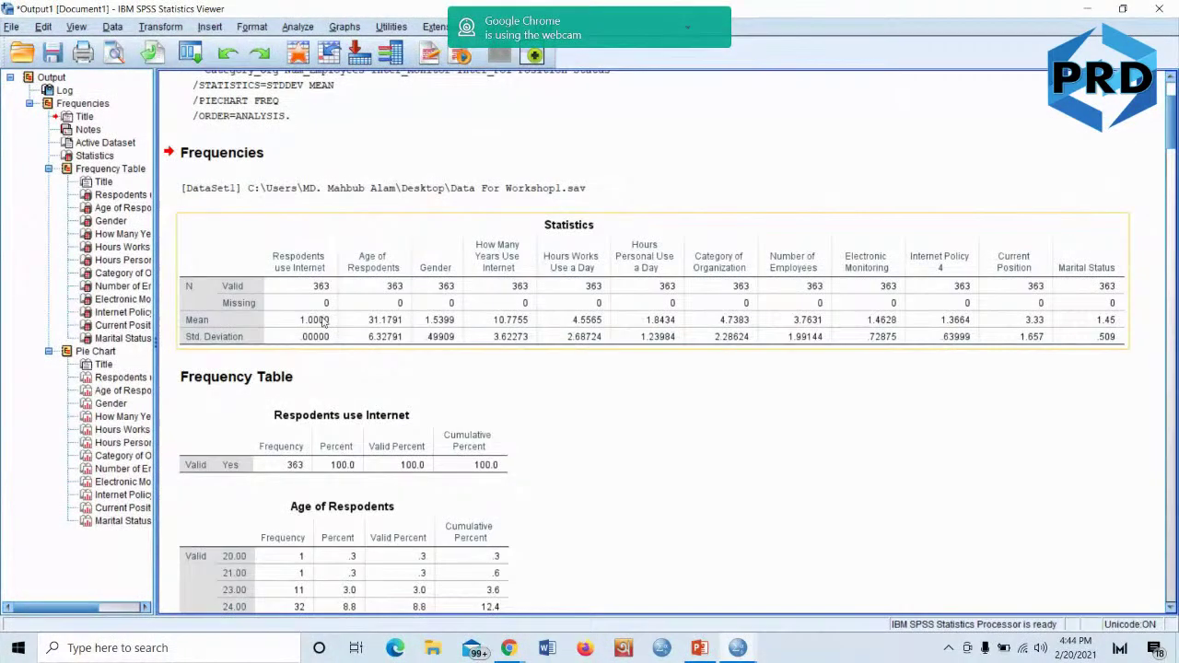
{"action": "left_click", "coordinate": [325, 355]}
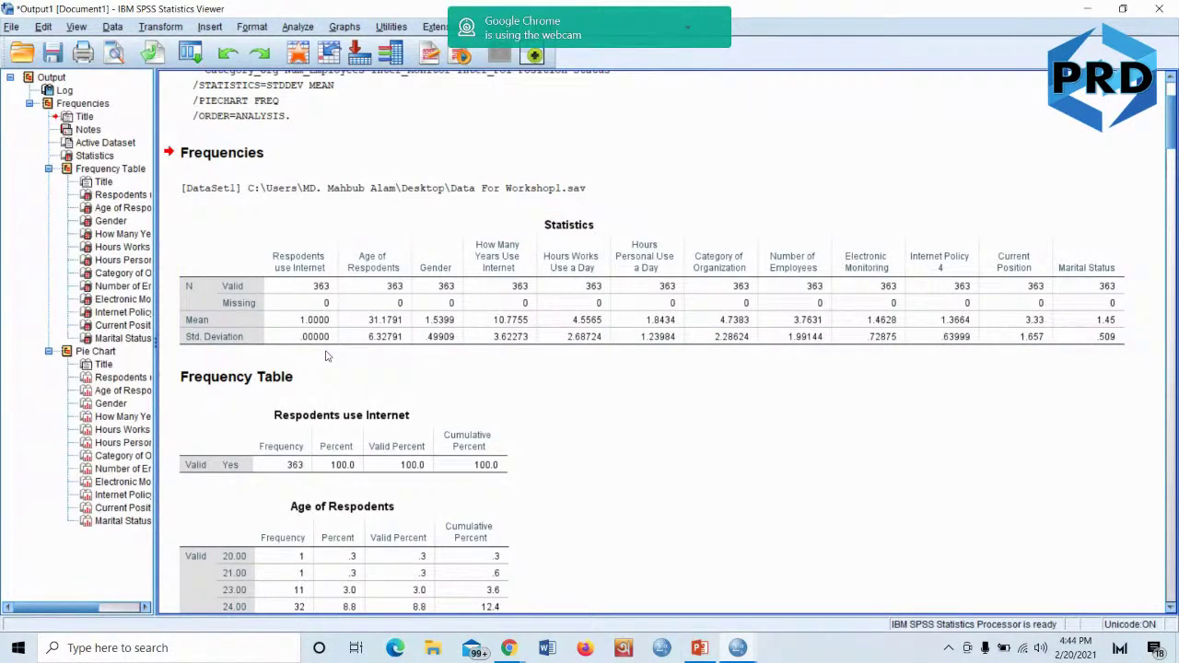
{"action": "left_click", "coordinate": [326, 353]}
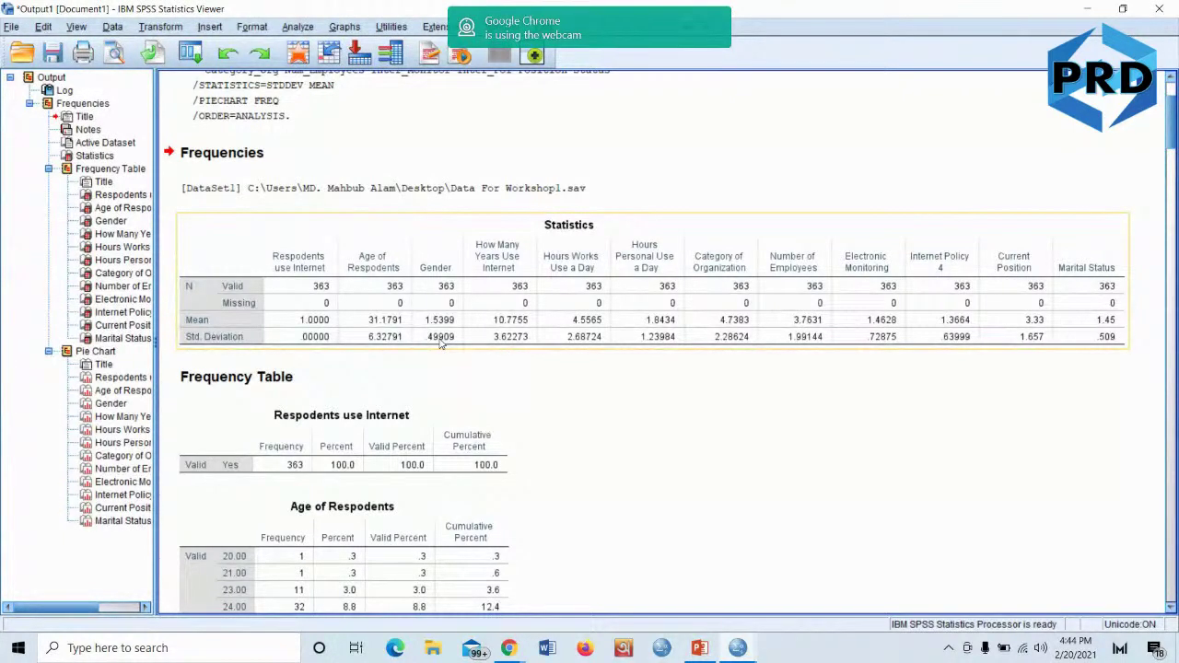
{"action": "double_click", "coordinate": [440, 342]}
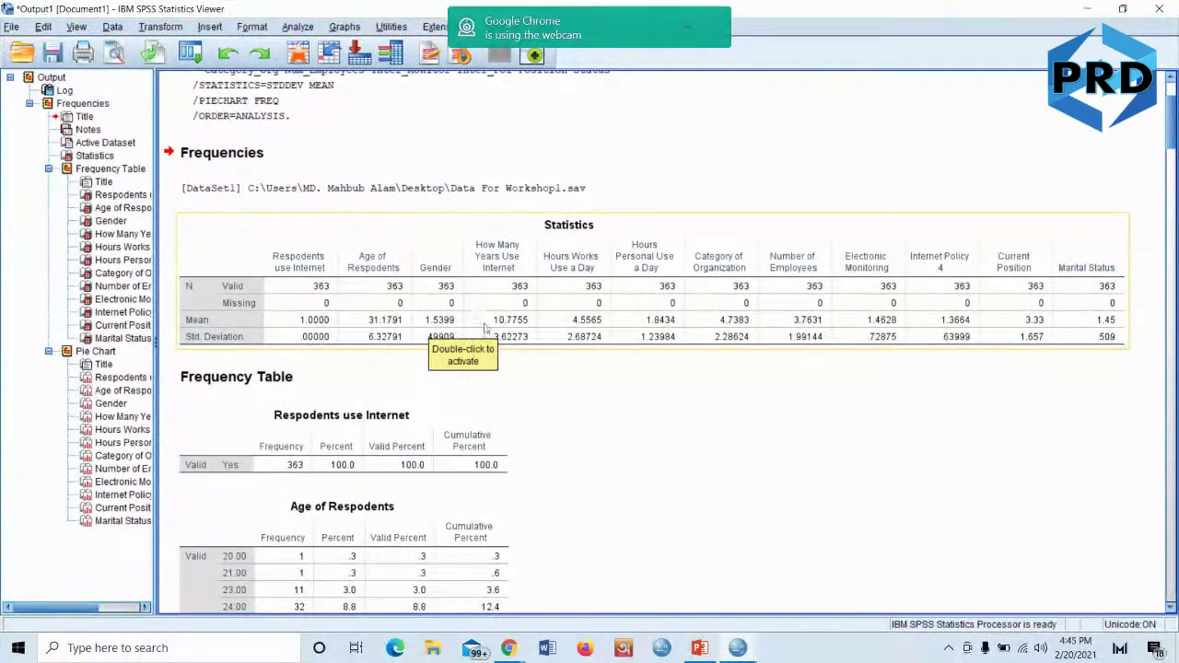
Look through the remaining frequency tables and the pie charts as far as Electronic Monitoring, and return to the case data
{"action": "scroll", "coordinate": [532, 346], "scroll_direction": "down", "scroll_amount": 3}
{"action": "scroll", "coordinate": [536, 343], "scroll_direction": "down", "scroll_amount": 20}
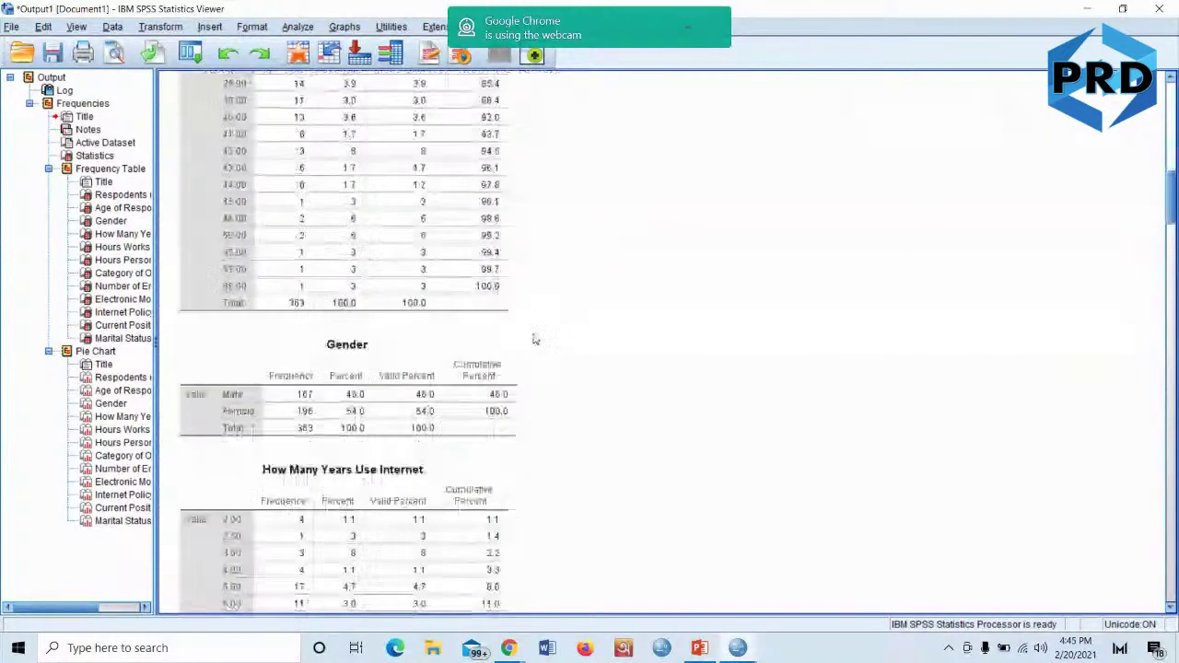
{"action": "scroll", "coordinate": [532, 340], "scroll_direction": "down", "scroll_amount": 3}
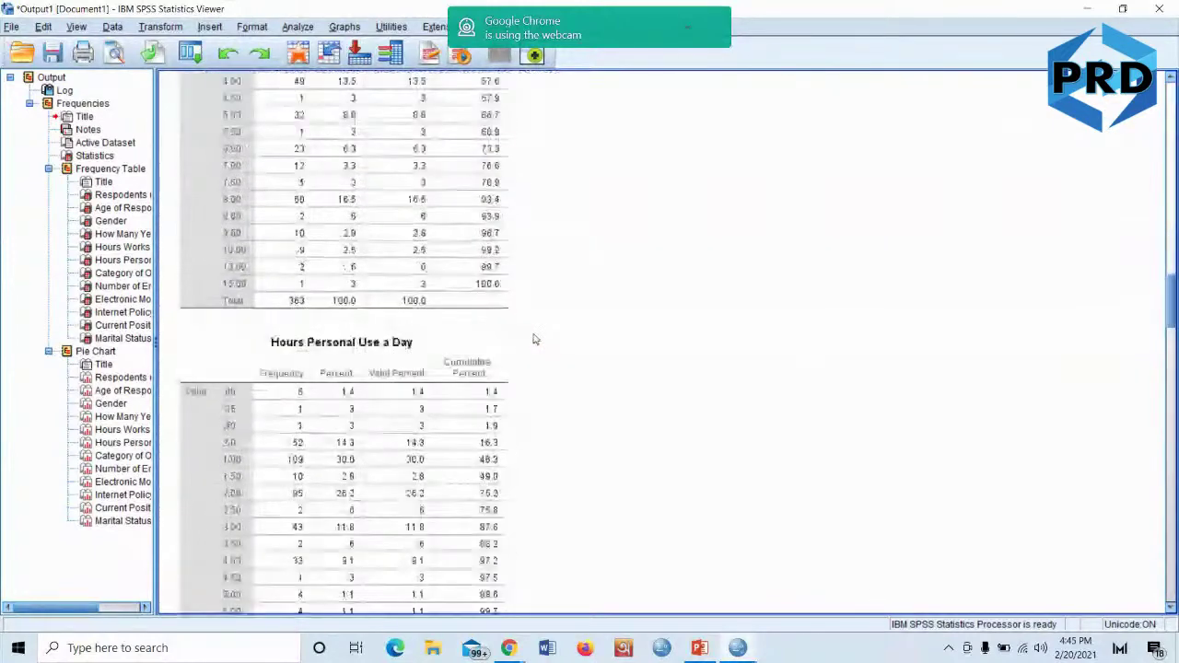
{"action": "scroll", "coordinate": [532, 340], "scroll_direction": "down", "scroll_amount": 5}
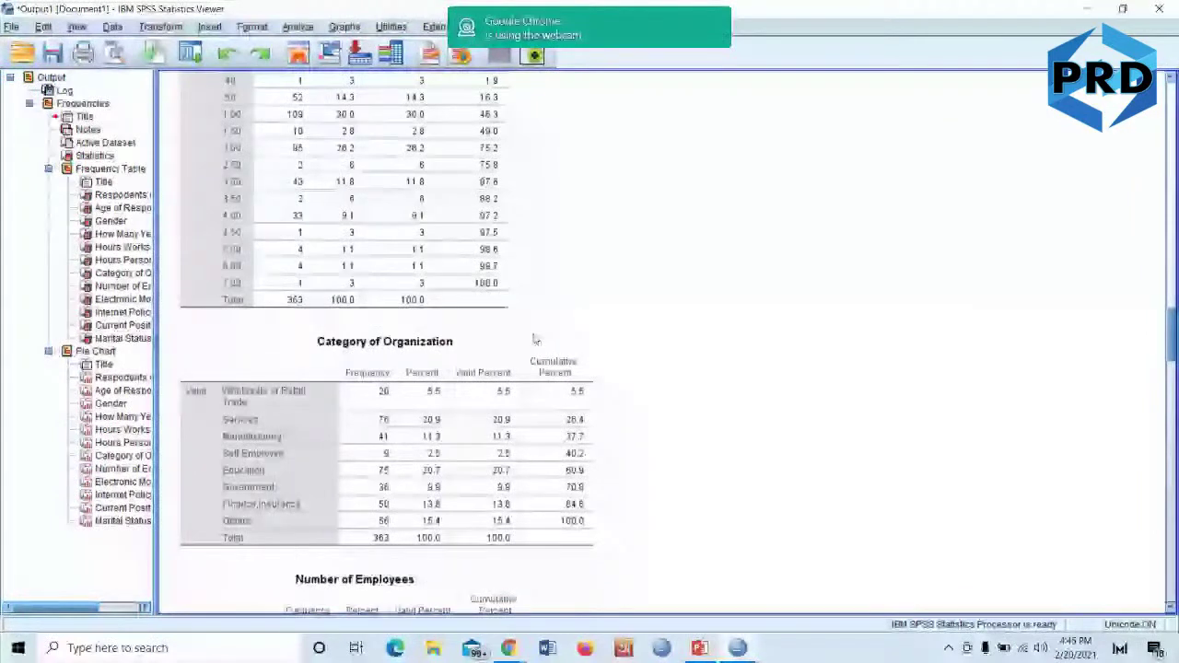
{"action": "scroll", "coordinate": [534, 339], "scroll_direction": "down", "scroll_amount": 20}
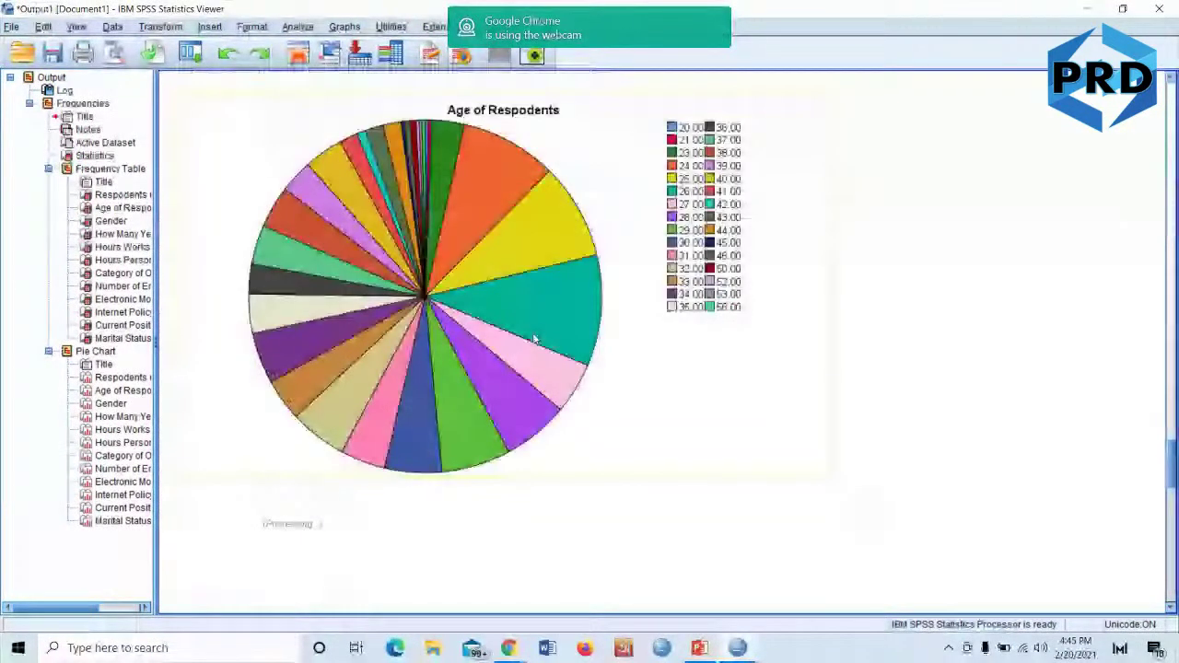
{"action": "scroll", "coordinate": [534, 340], "scroll_direction": "up", "scroll_amount": 3}
{"action": "scroll", "coordinate": [534, 340], "scroll_direction": "down", "scroll_amount": 1}
{"action": "scroll", "coordinate": [533, 338], "scroll_direction": "down", "scroll_amount": 8}
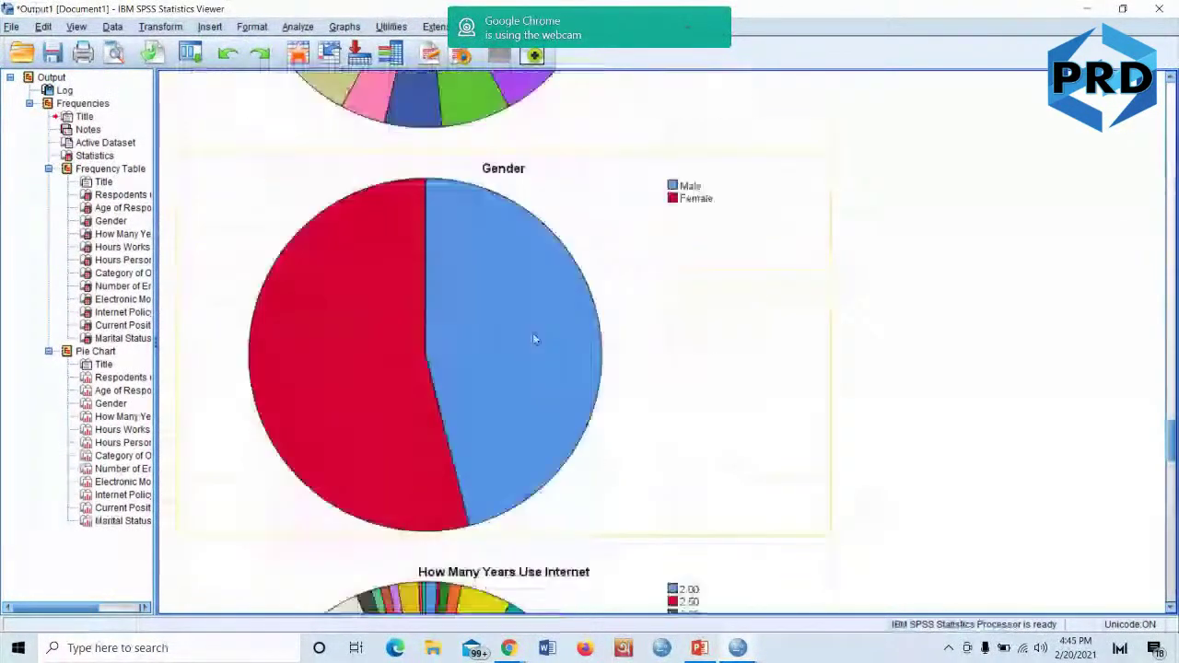
{"action": "scroll", "coordinate": [532, 338], "scroll_direction": "down", "scroll_amount": 4}
{"action": "scroll", "coordinate": [534, 340], "scroll_direction": "down", "scroll_amount": 15}
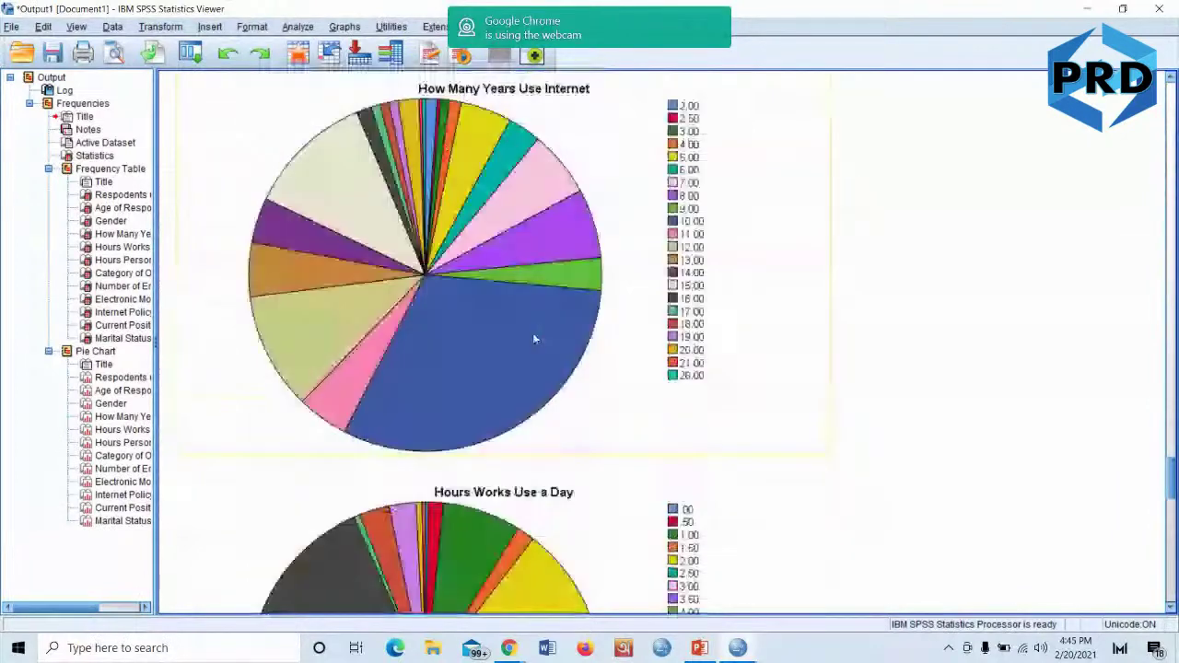
{"action": "scroll", "coordinate": [532, 334], "scroll_direction": "down", "scroll_amount": 20}
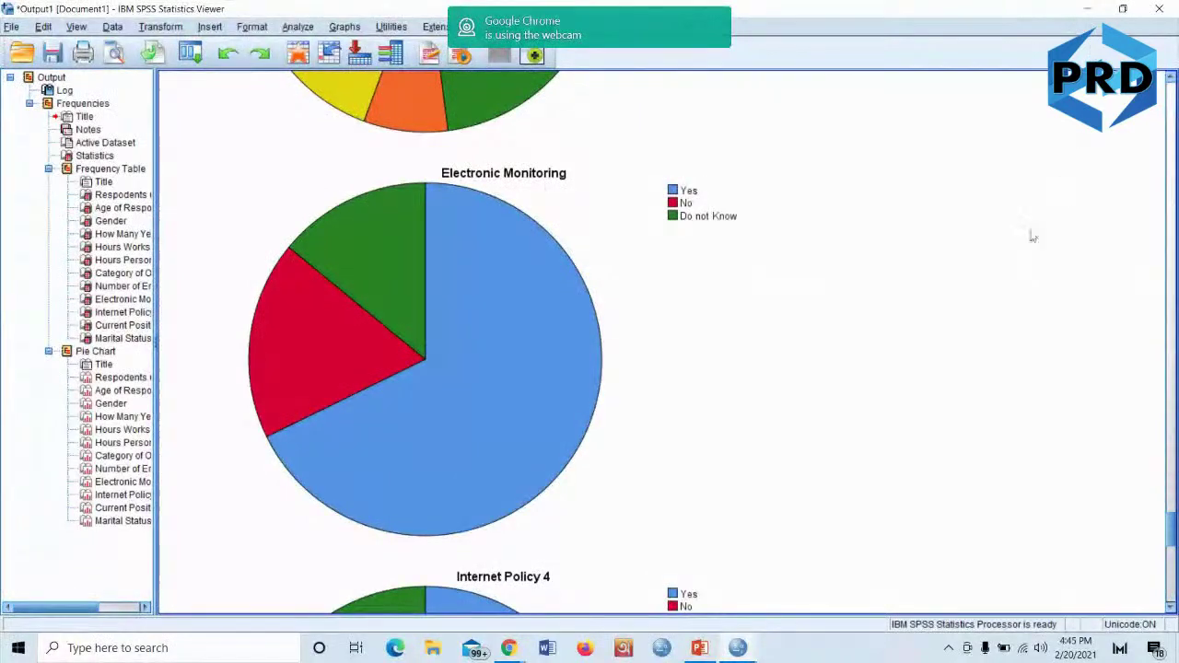
{"action": "left_click", "coordinate": [1088, 9]}
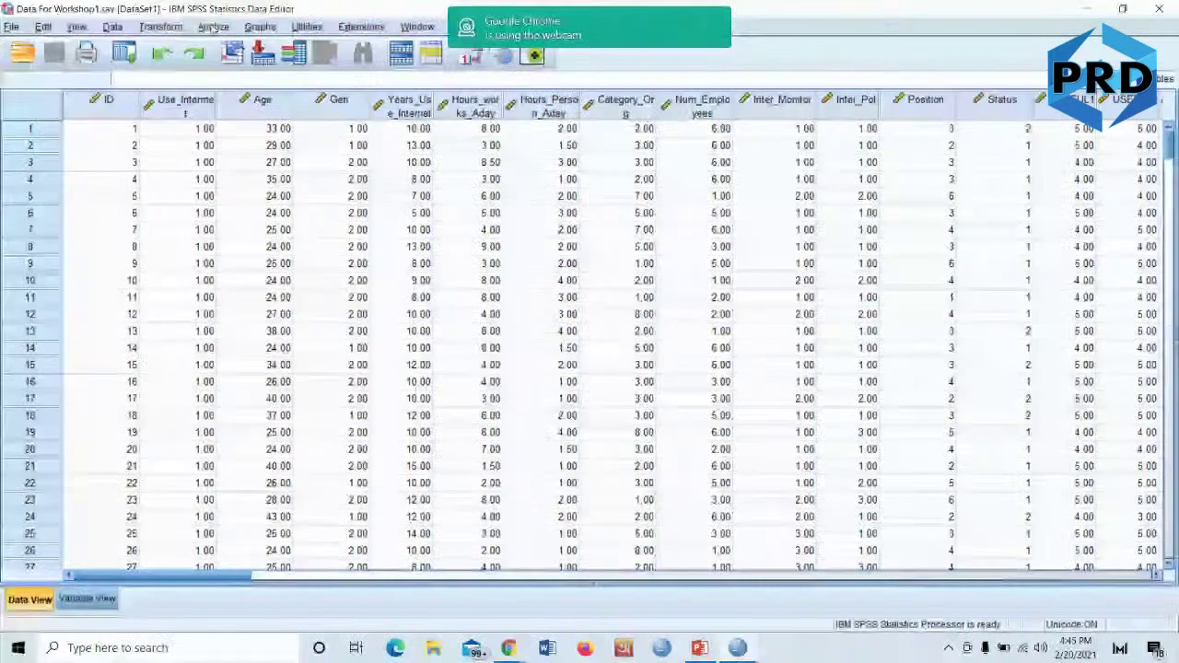
Start a Frequencies analysis, reset its previous settings and add Age of Respodents as the only variable
{"action": "left_click", "coordinate": [213, 26]}
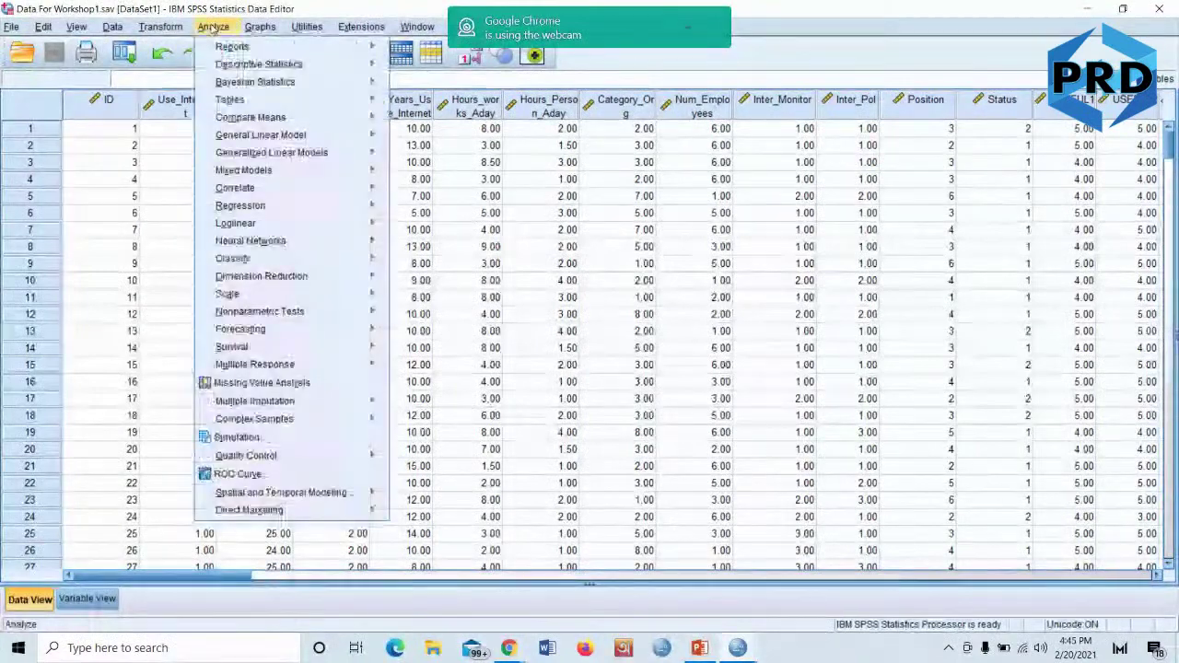
{"action": "mouse_move", "coordinate": [286, 65]}
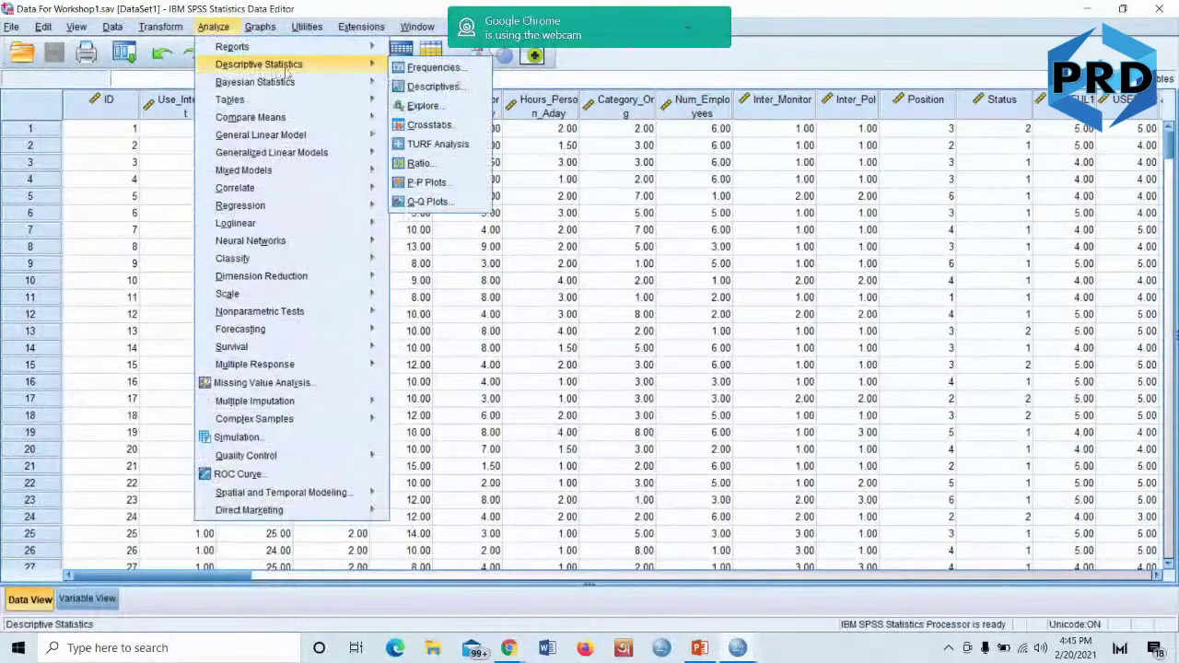
{"action": "left_click", "coordinate": [433, 67]}
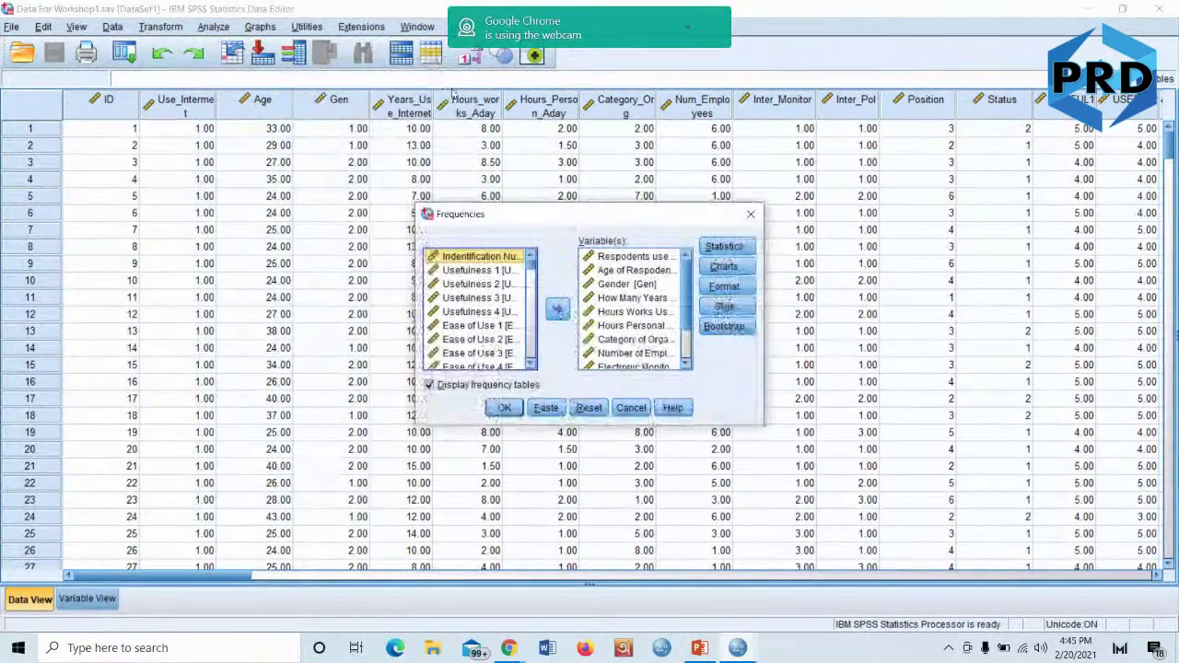
{"action": "left_click", "coordinate": [588, 408]}
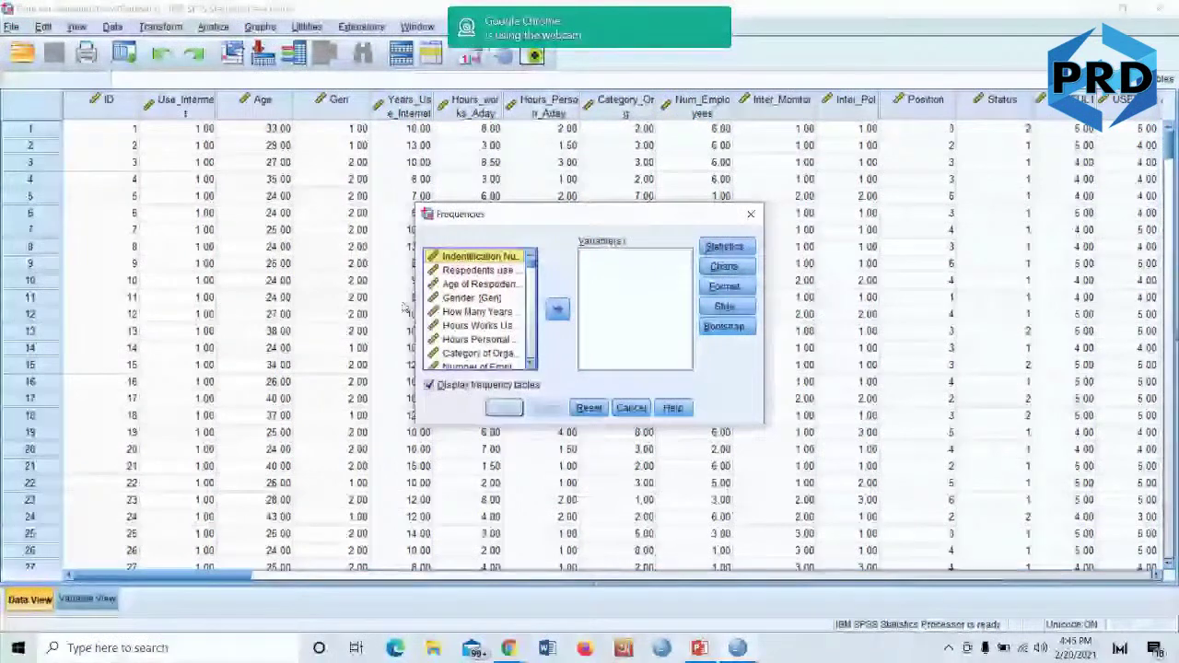
{"action": "left_click", "coordinate": [479, 283]}
{"action": "left_click", "coordinate": [556, 308]}
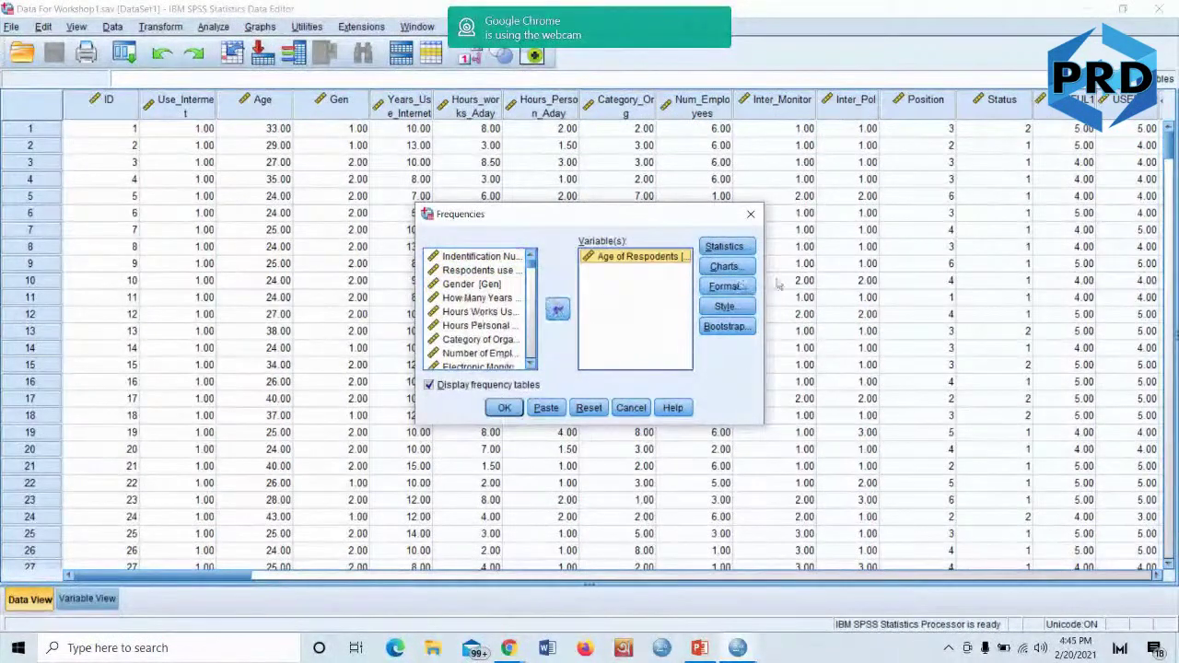
Request the mean and standard deviation as statistics for the age frequencies
{"action": "left_click", "coordinate": [722, 256]}
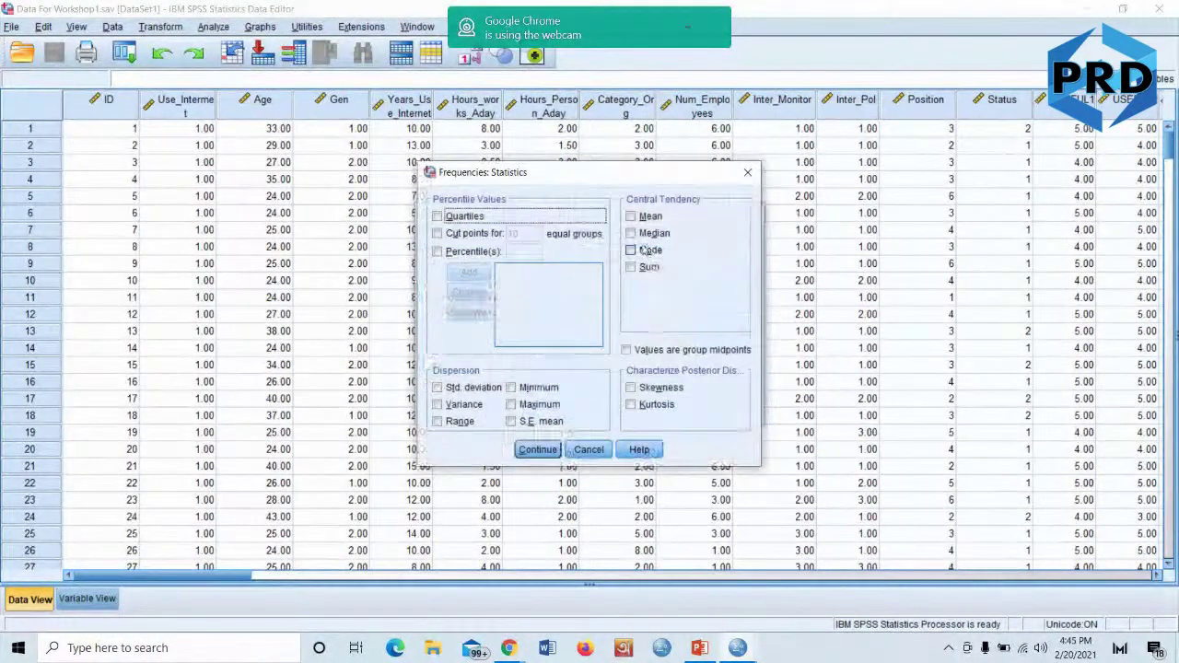
{"action": "left_click", "coordinate": [632, 217]}
{"action": "left_click", "coordinate": [437, 389]}
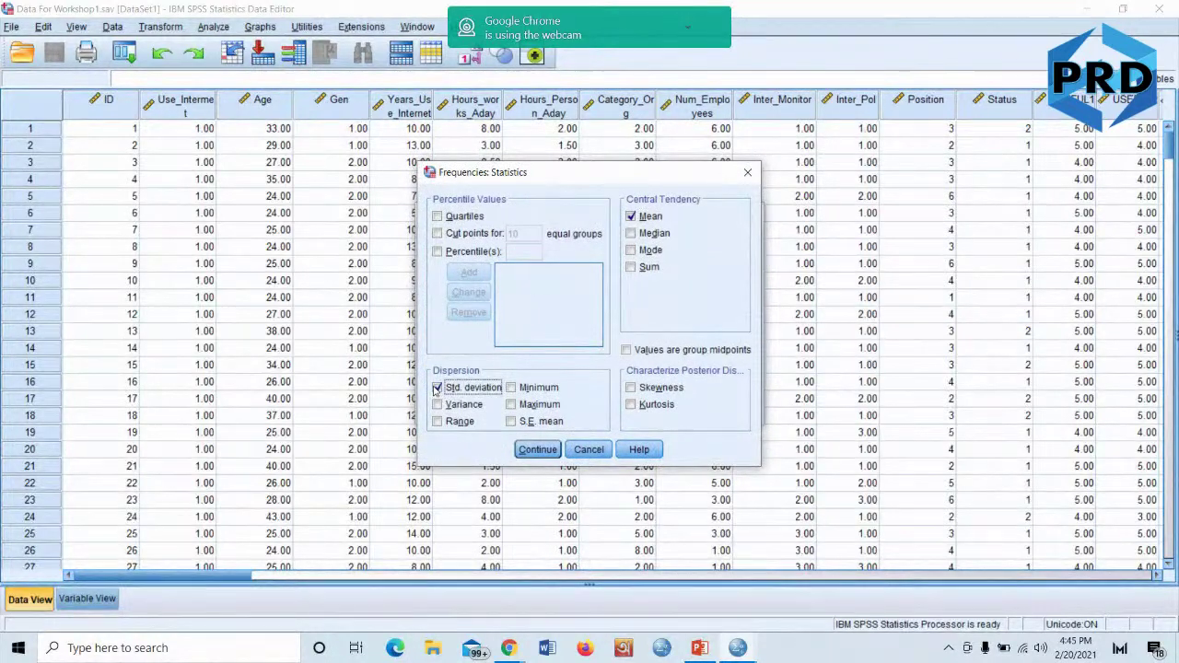
{"action": "left_click", "coordinate": [537, 449]}
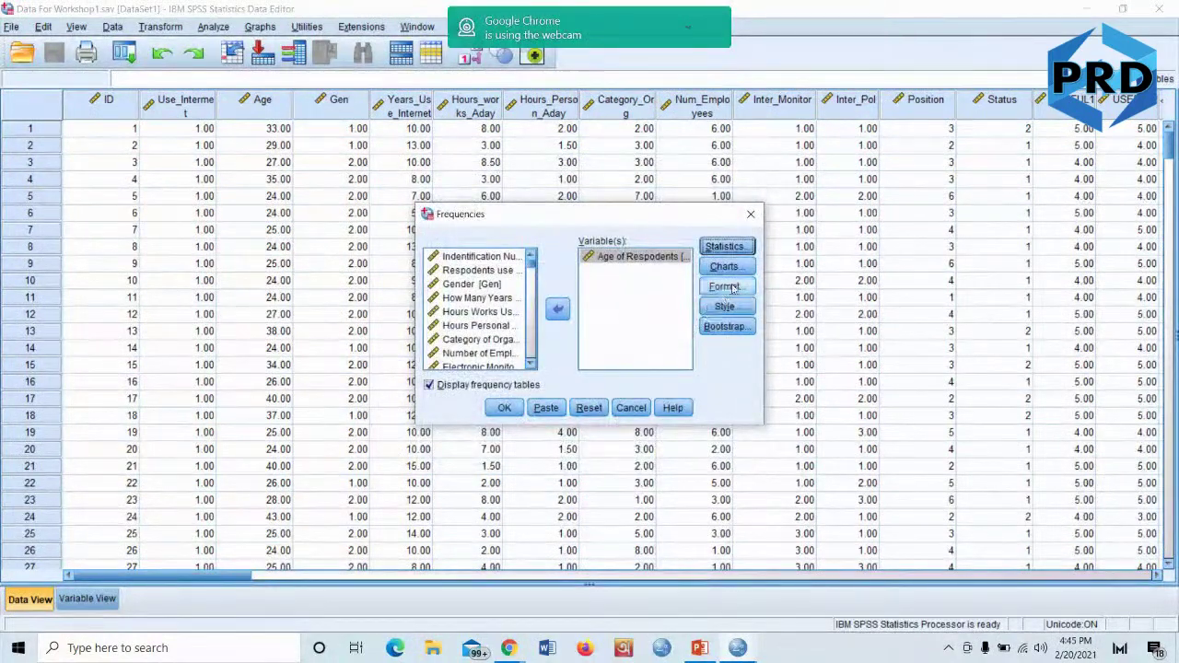
Choose bar charts showing frequencies for the age variable and run the analysis
{"action": "left_click", "coordinate": [724, 267]}
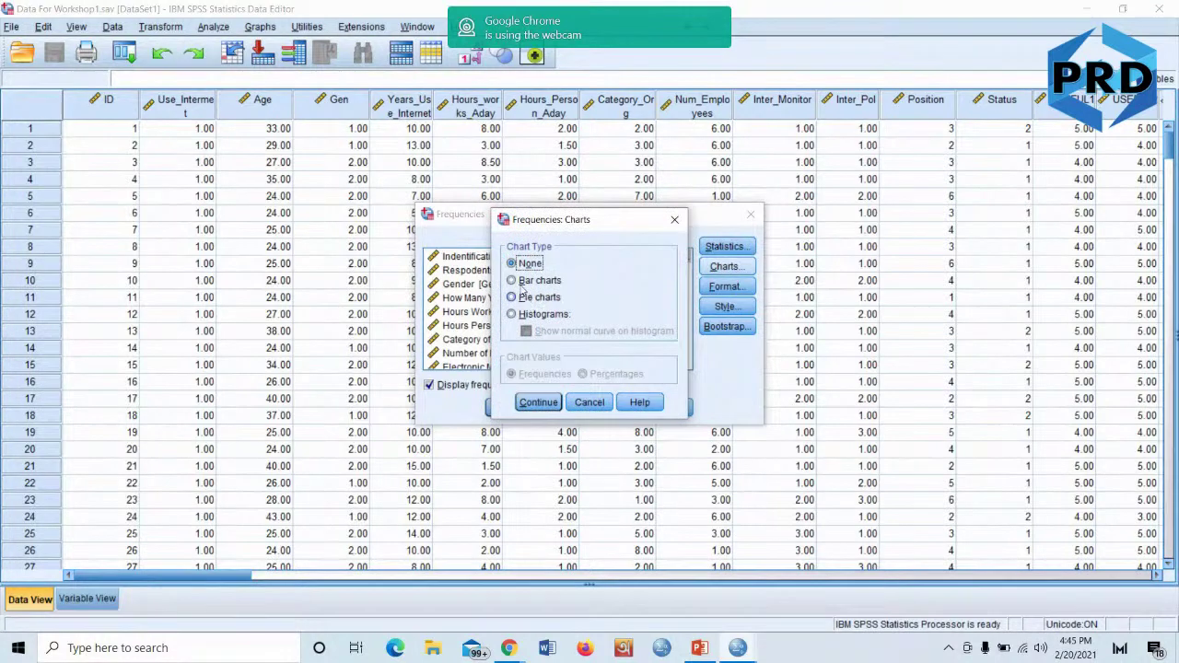
{"action": "left_click", "coordinate": [513, 281]}
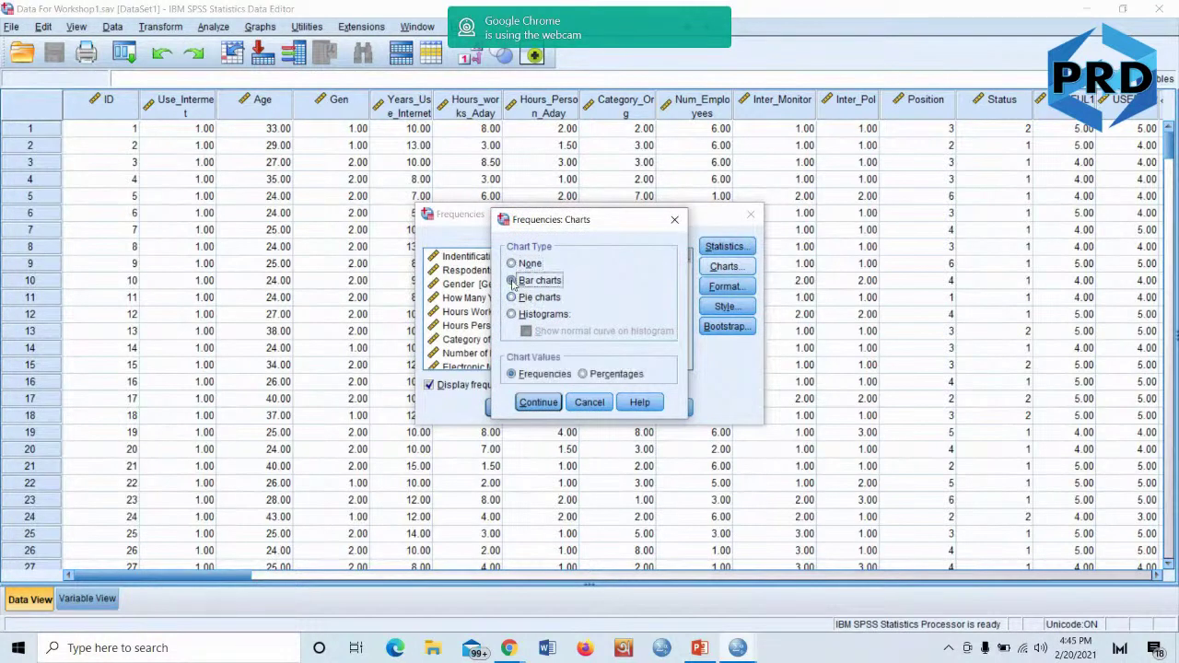
{"action": "left_click", "coordinate": [536, 403]}
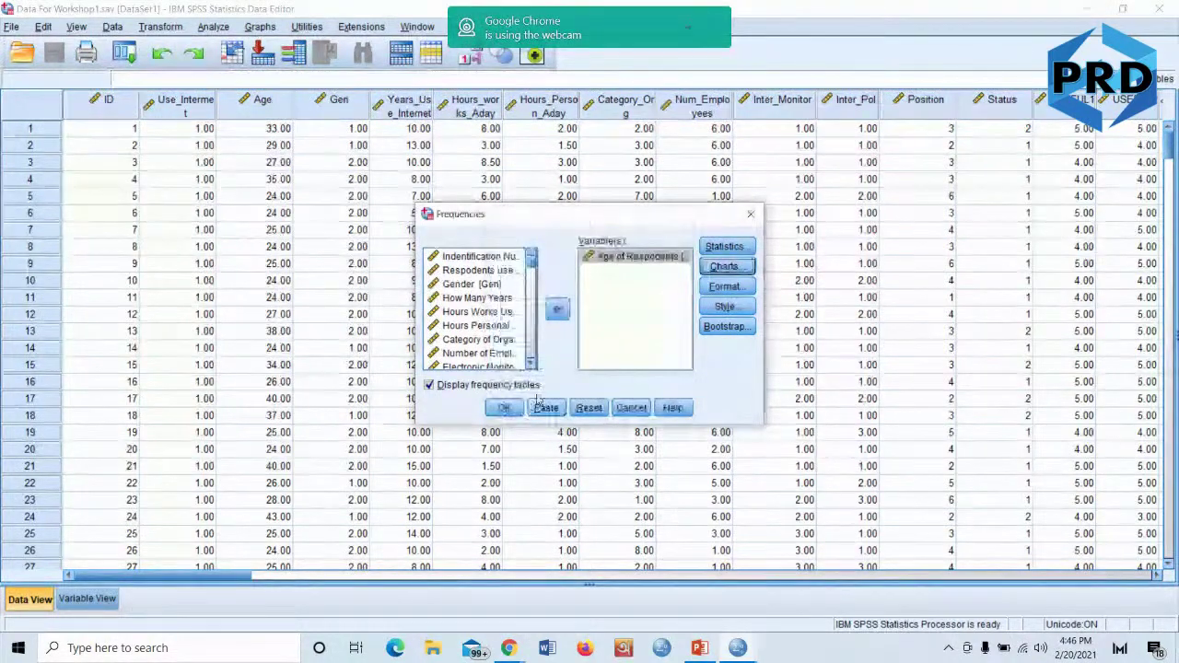
{"action": "left_click", "coordinate": [507, 408]}
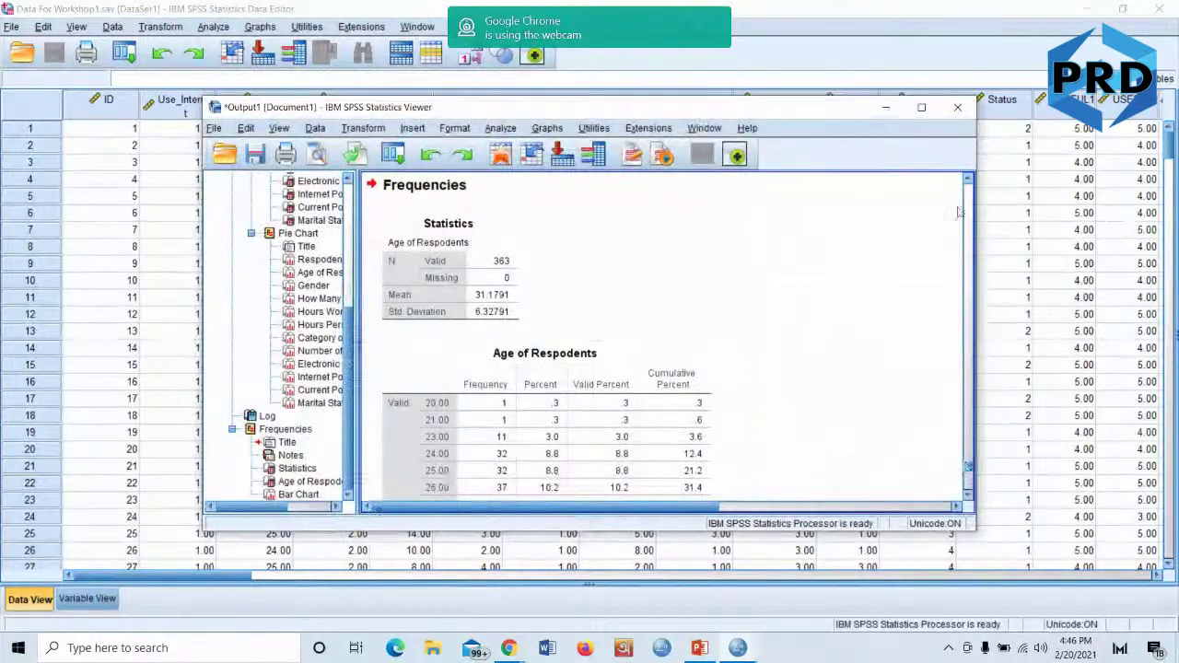
Maximize the output window and examine the age statistics, frequency table and bar chart
{"action": "left_click", "coordinate": [920, 107]}
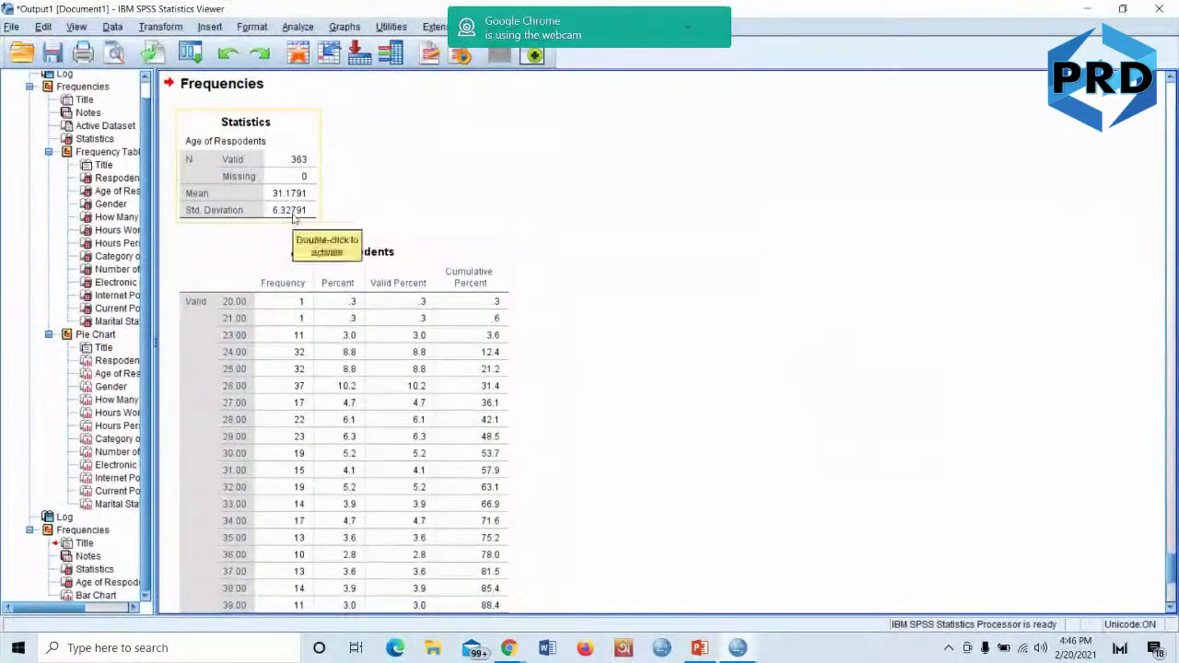
{"action": "scroll", "coordinate": [427, 473], "scroll_direction": "down", "scroll_amount": 5}
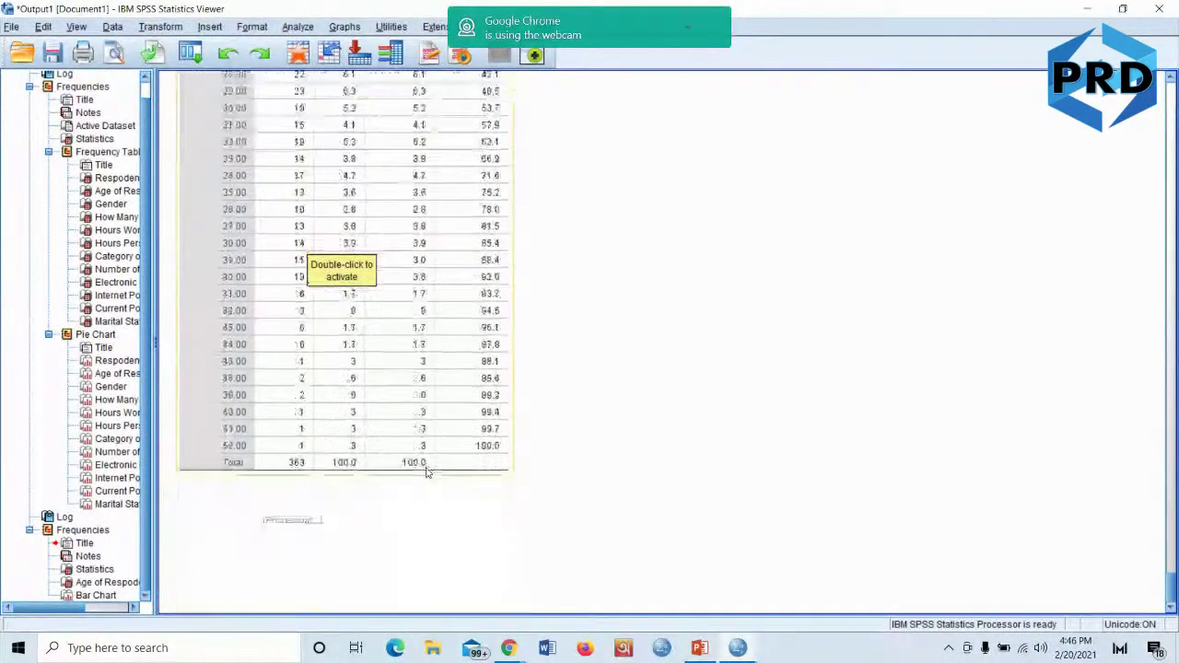
{"action": "scroll", "coordinate": [427, 472], "scroll_direction": "down", "scroll_amount": 4}
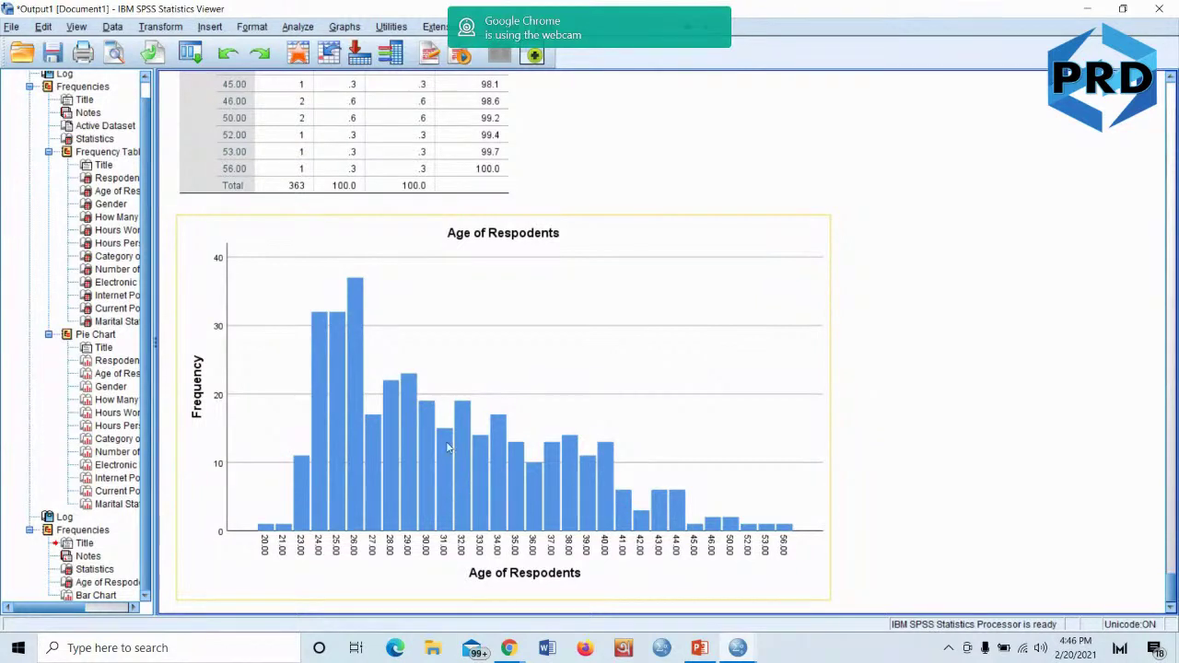
{"action": "left_click", "coordinate": [231, 160]}
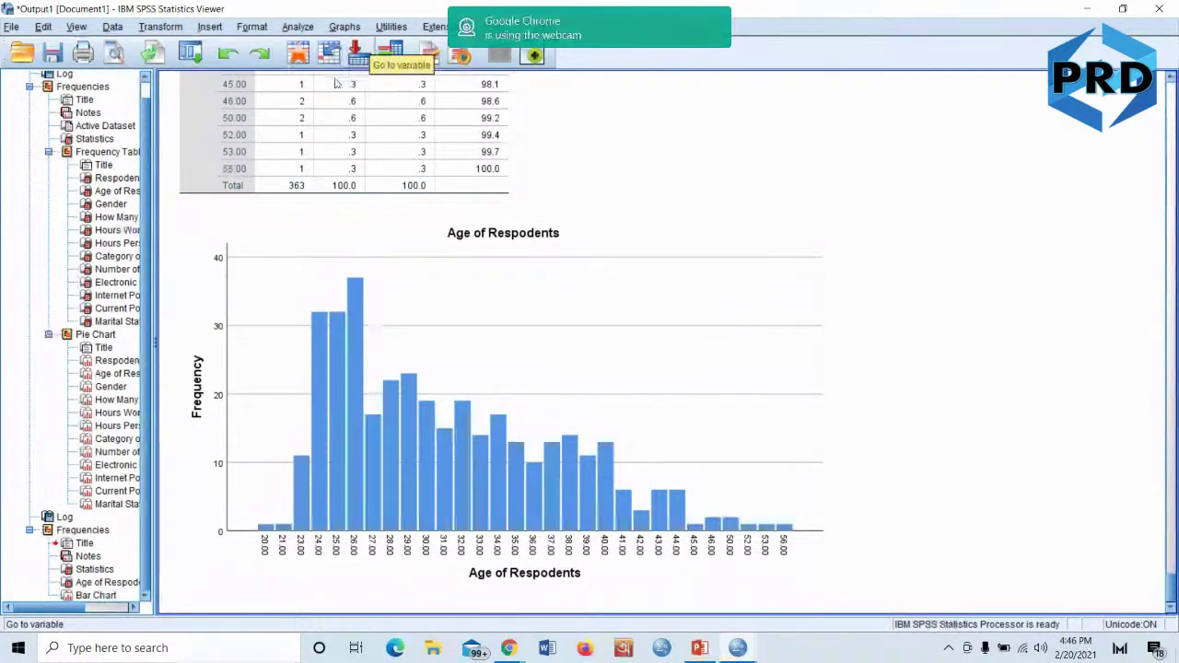
Reopen the Frequencies analysis and replace Age of Respodents with Current Position as the analysed variable
{"action": "left_click", "coordinate": [301, 29]}
{"action": "mouse_move", "coordinate": [310, 46]}
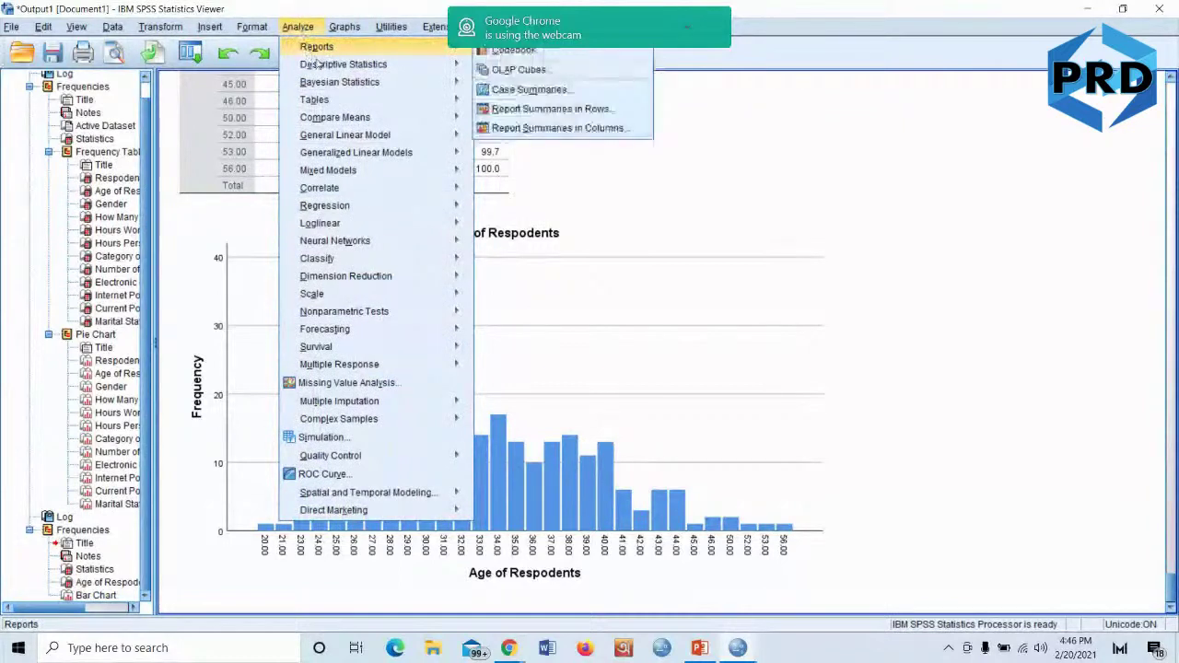
{"action": "mouse_move", "coordinate": [398, 70]}
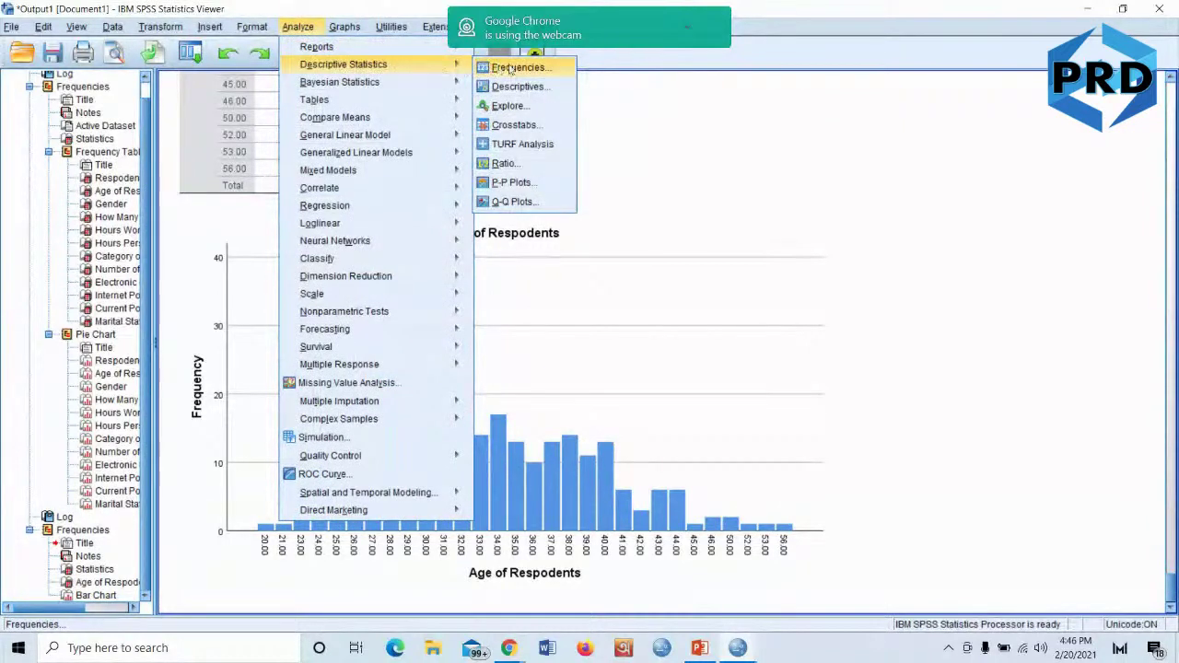
{"action": "left_click", "coordinate": [520, 68]}
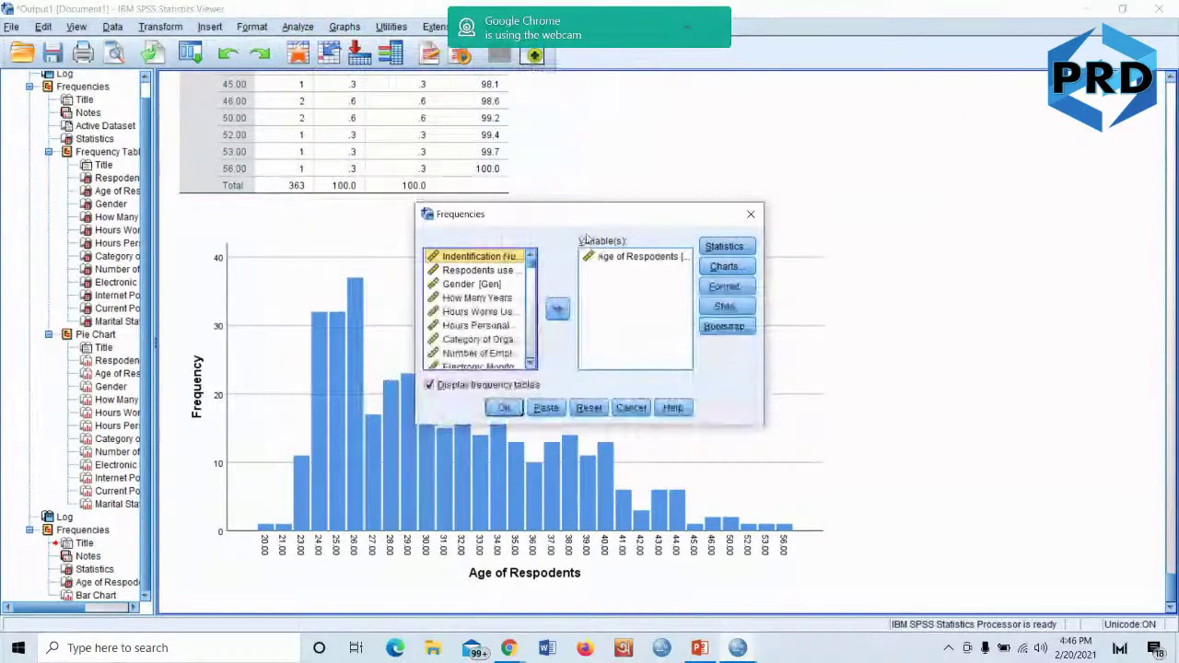
{"action": "left_click", "coordinate": [626, 257]}
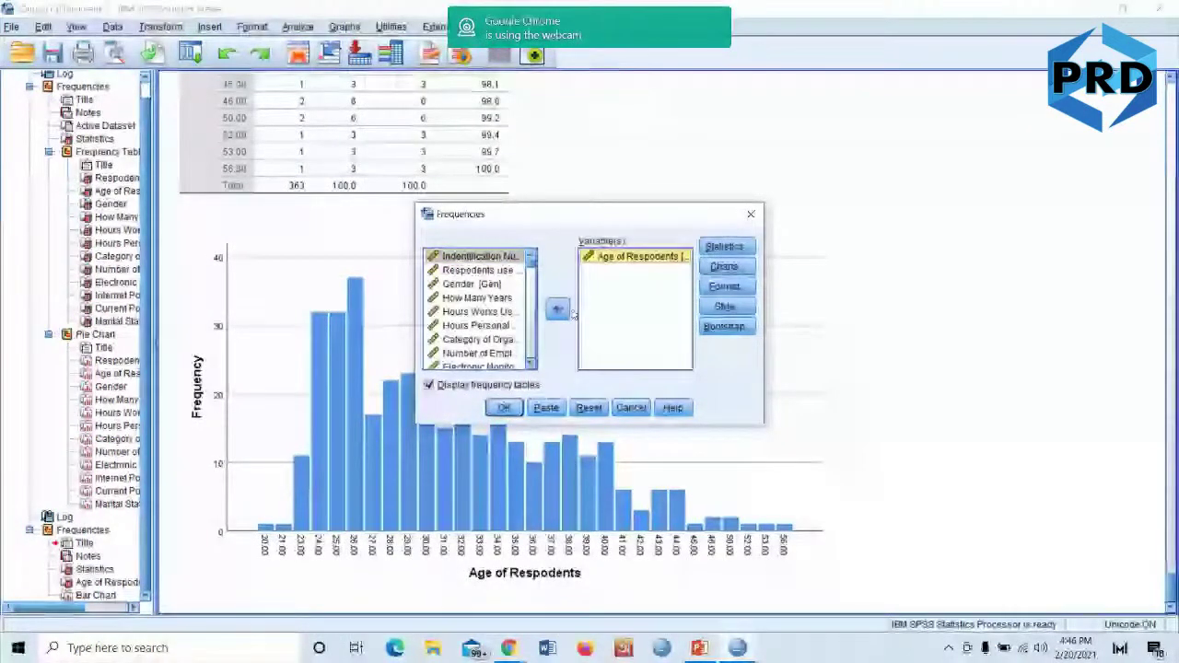
{"action": "left_click", "coordinate": [557, 309]}
{"action": "scroll", "coordinate": [474, 348], "scroll_direction": "down", "scroll_amount": 2}
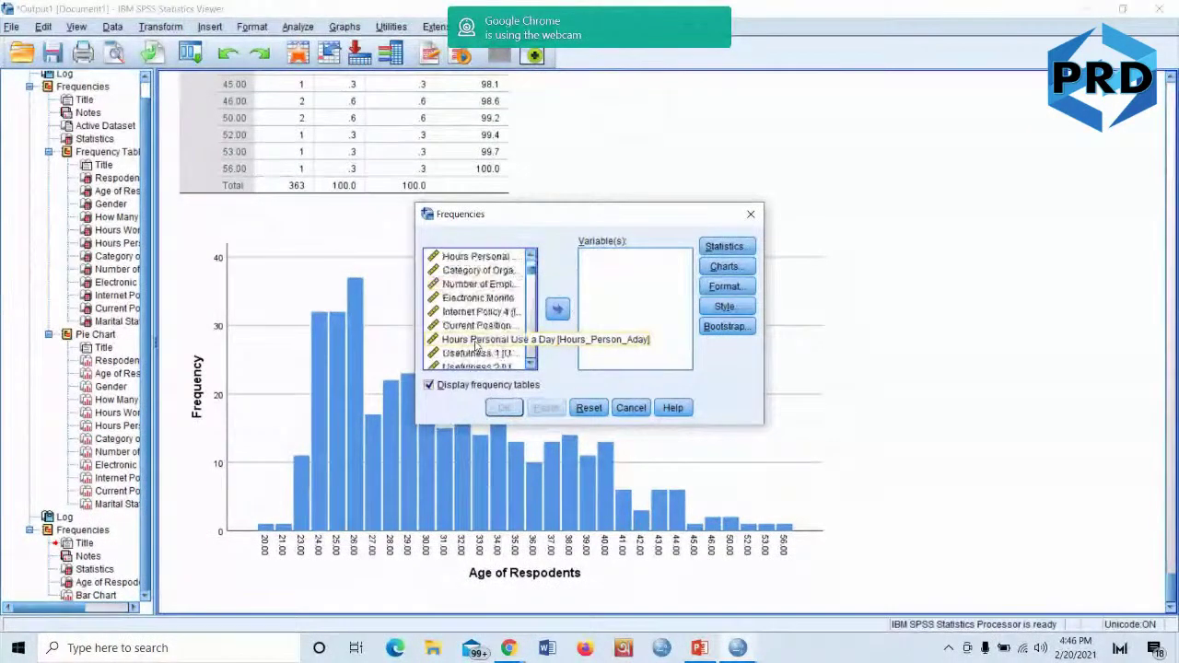
{"action": "left_click", "coordinate": [480, 327]}
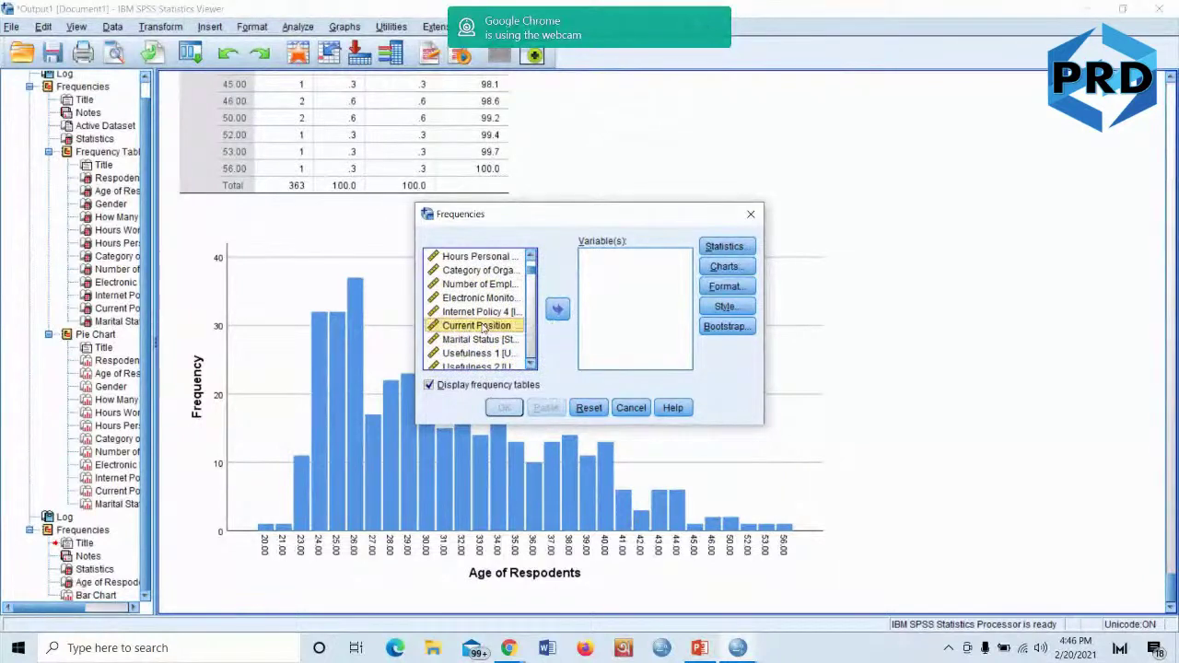
{"action": "left_click", "coordinate": [557, 311]}
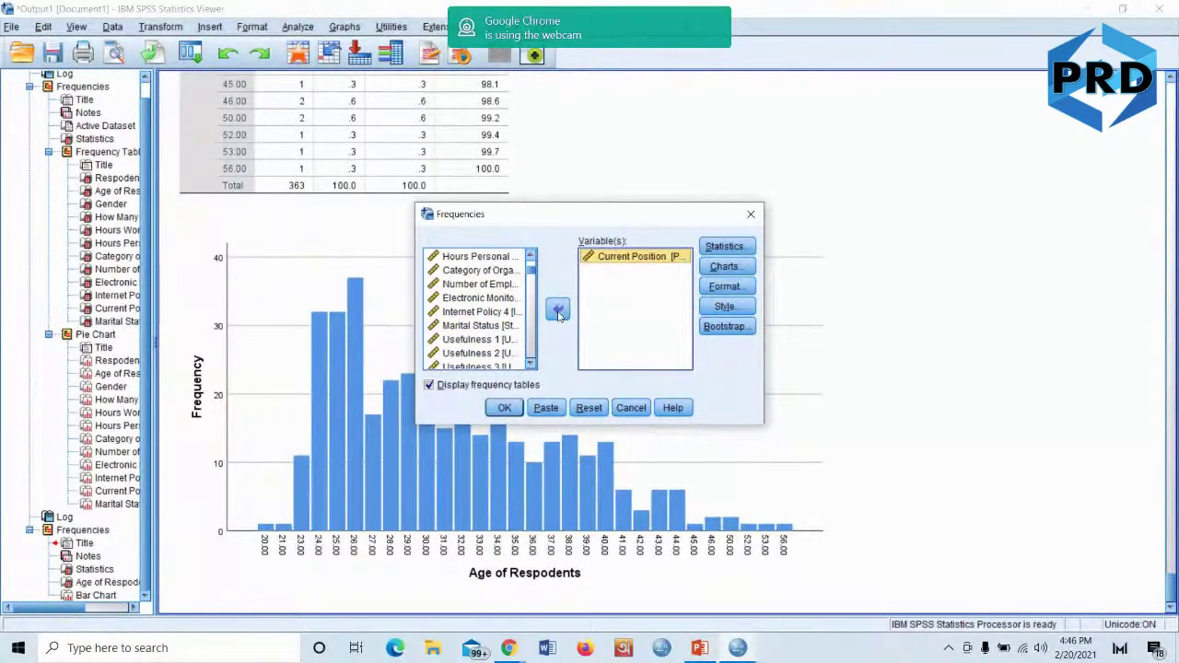
Keep the statistics settings, switch the chart type to pie charts with frequencies, and run the Current Position analysis
{"action": "left_click", "coordinate": [727, 246]}
{"action": "left_click", "coordinate": [541, 449]}
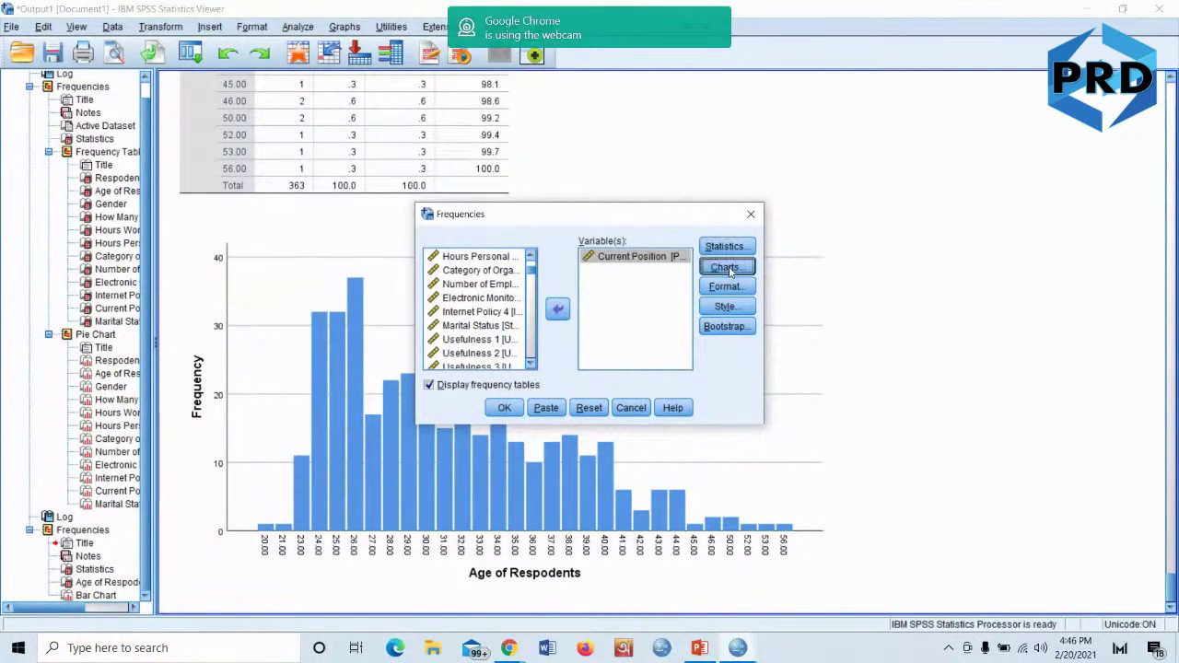
{"action": "left_click", "coordinate": [727, 267]}
{"action": "left_click", "coordinate": [530, 300]}
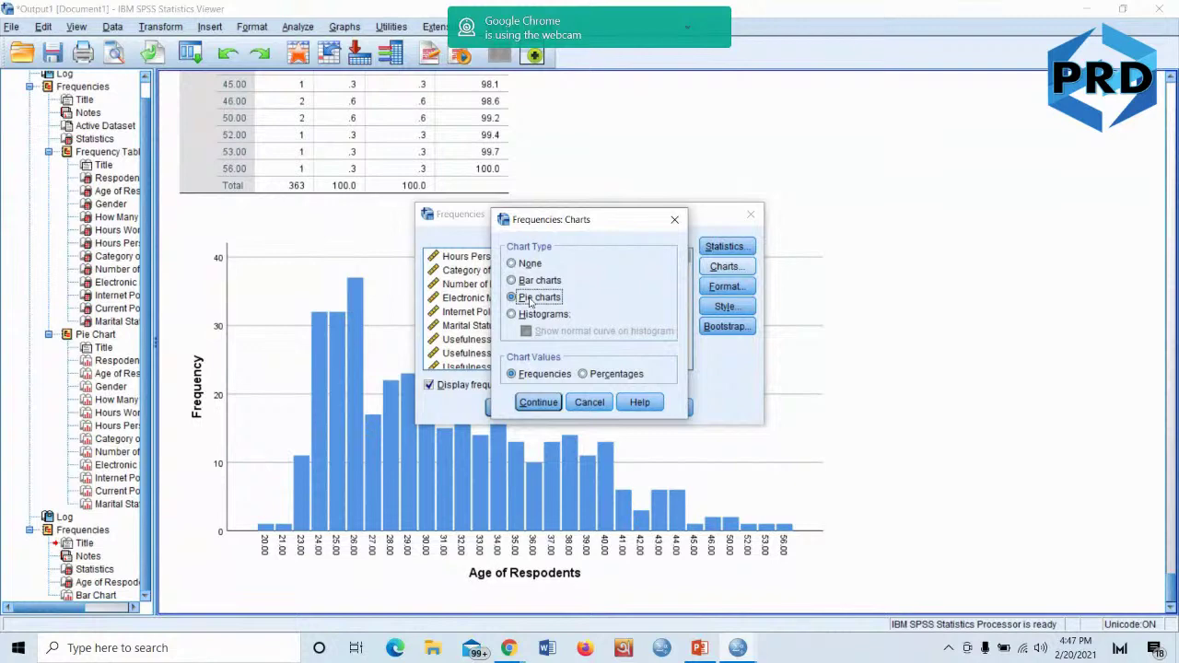
{"action": "left_click", "coordinate": [541, 405]}
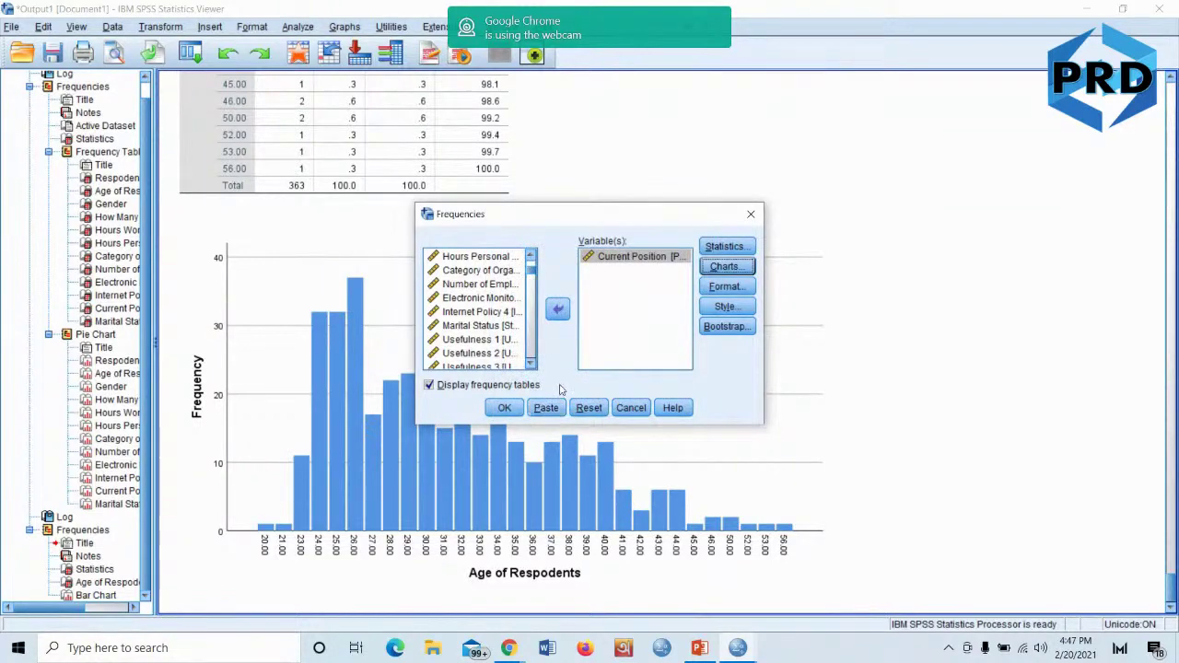
{"action": "left_click", "coordinate": [505, 407]}
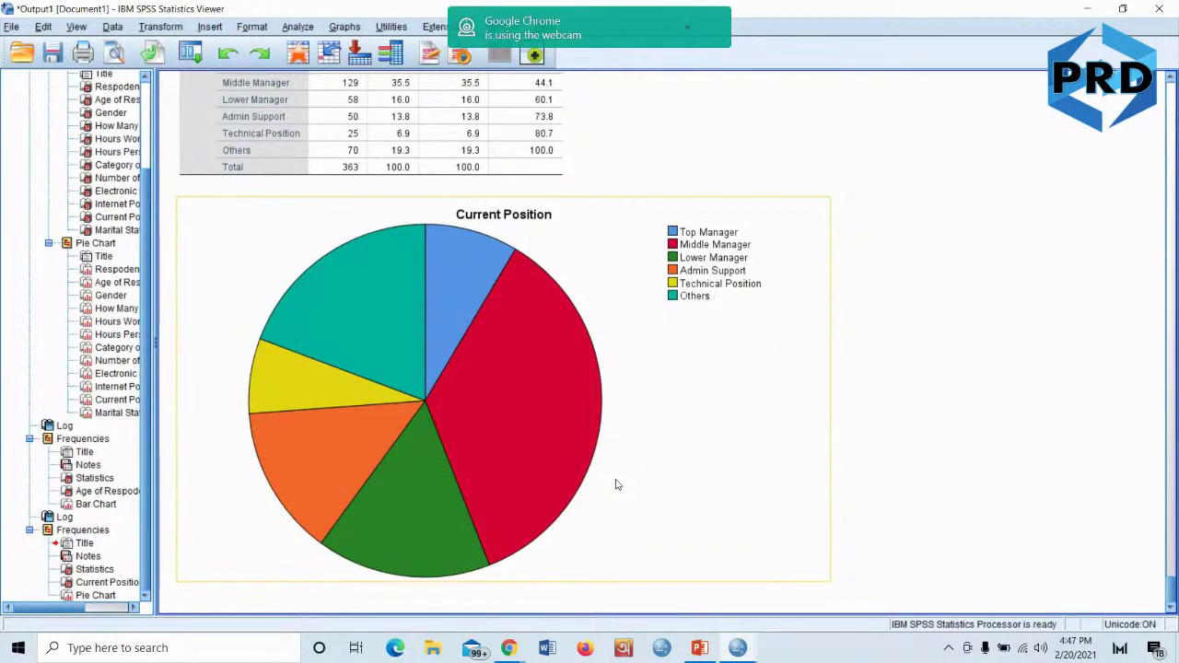
{"action": "left_click", "coordinate": [875, 267]}
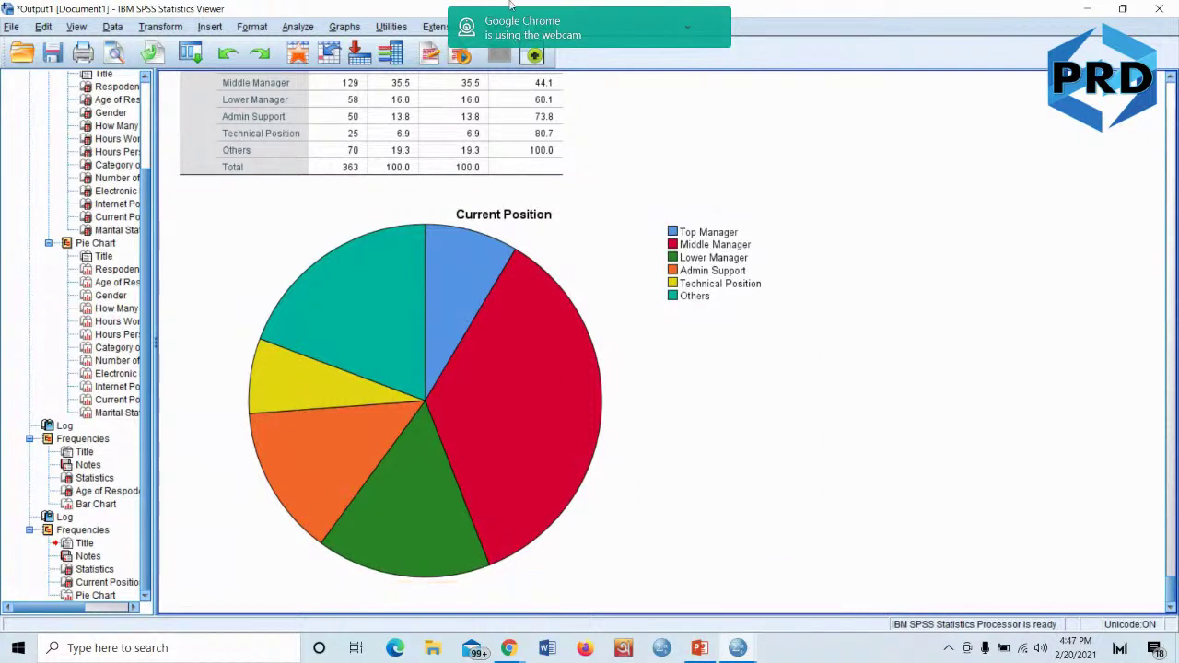
{"action": "left_click", "coordinate": [245, 128]}
Reopen the Frequencies analysis and remove Current Position from the analysed variables
{"action": "left_click", "coordinate": [297, 28]}
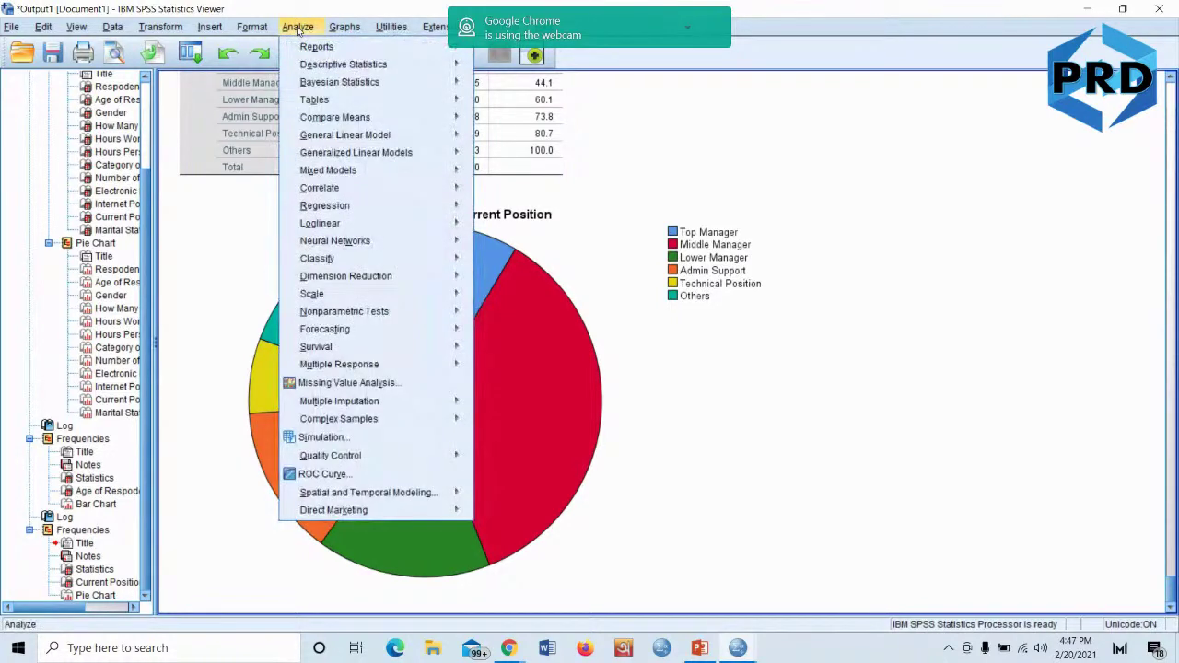
{"action": "mouse_move", "coordinate": [305, 65]}
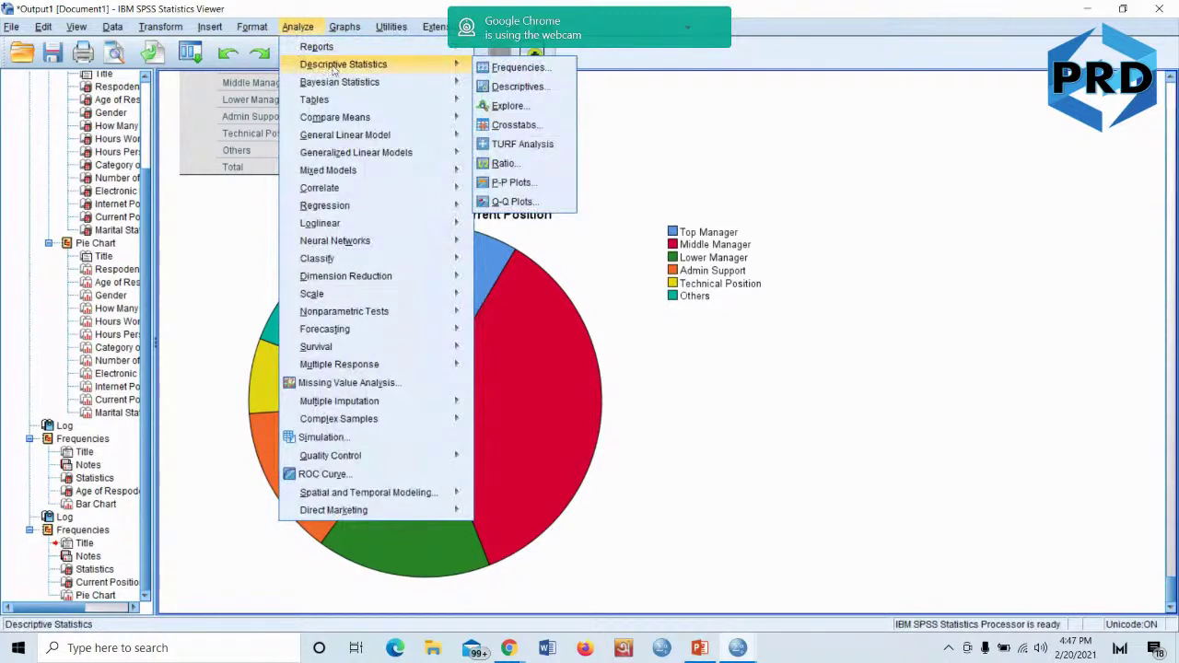
{"action": "left_click", "coordinate": [516, 67]}
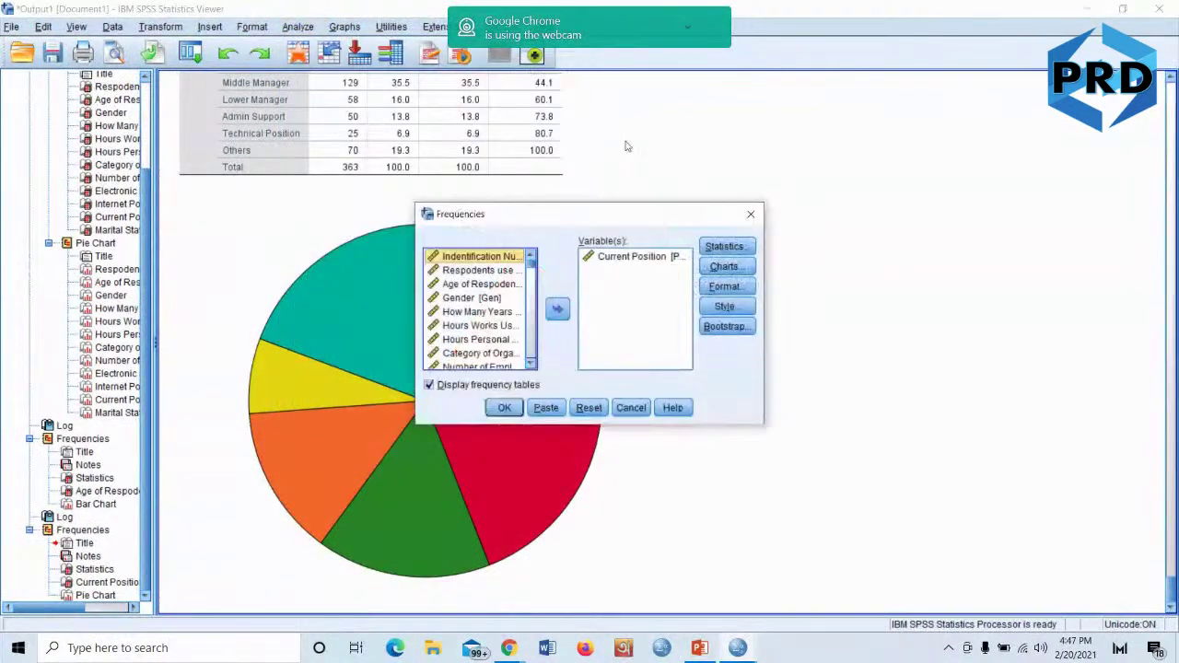
{"action": "double_click", "coordinate": [652, 259]}
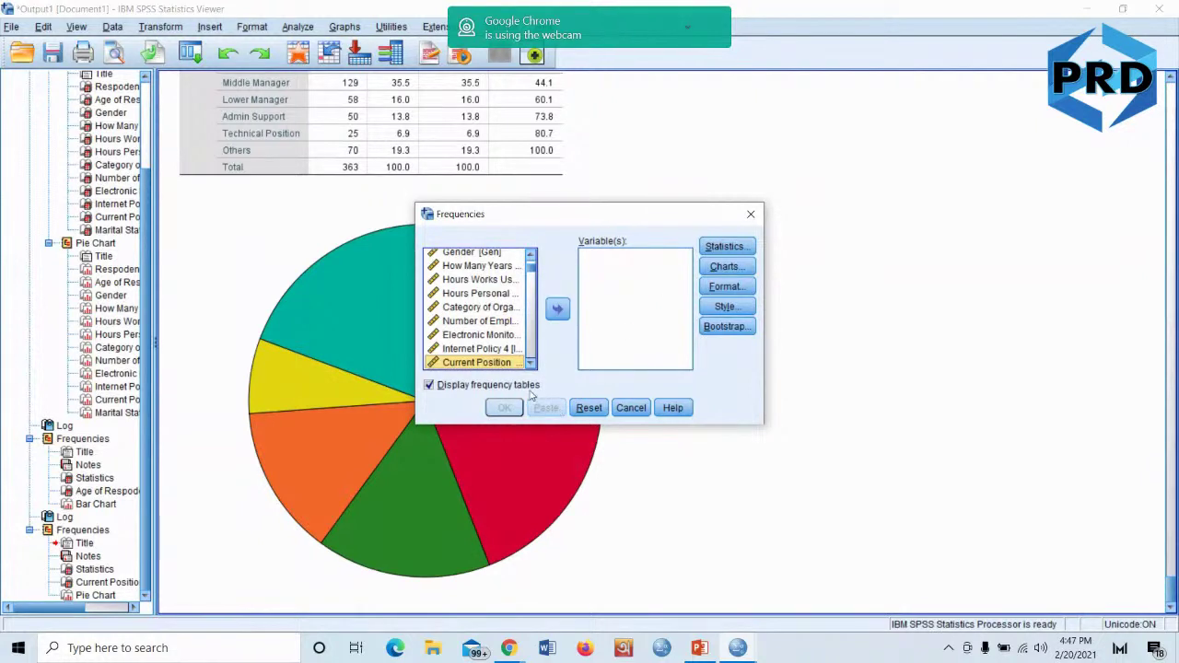
Add Usefulness 1 through Usefulness 4 to the variables of the Frequencies analysis
{"action": "scroll", "coordinate": [530, 367], "scroll_direction": "down", "scroll_amount": 6}
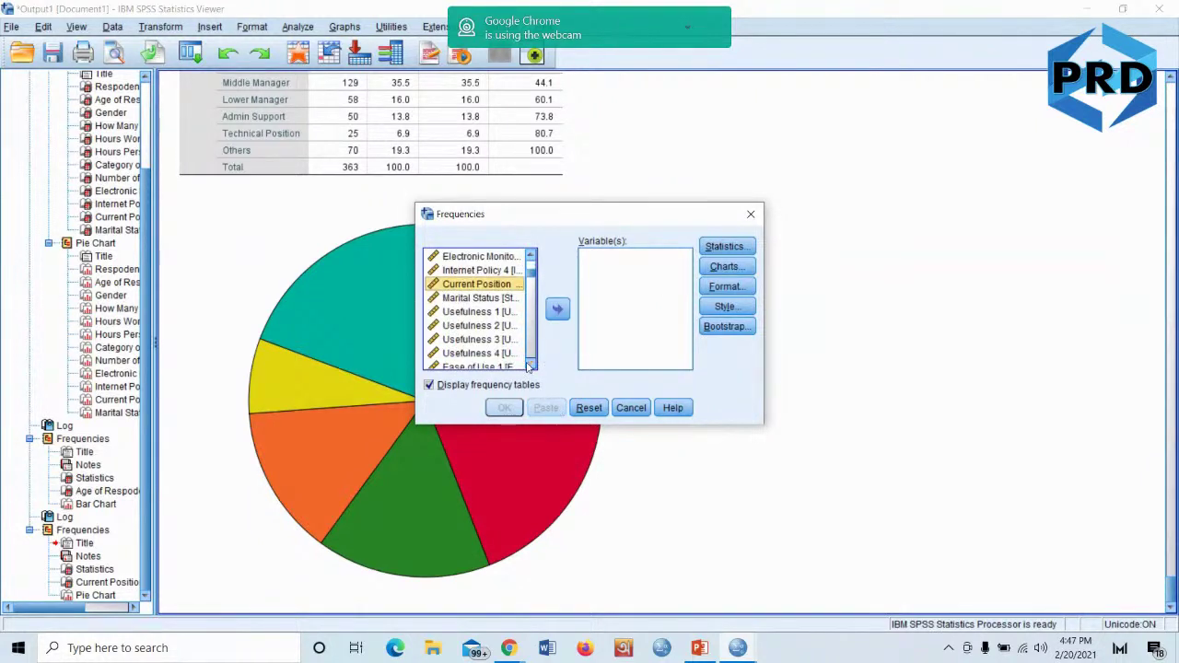
{"action": "left_click", "coordinate": [450, 314]}
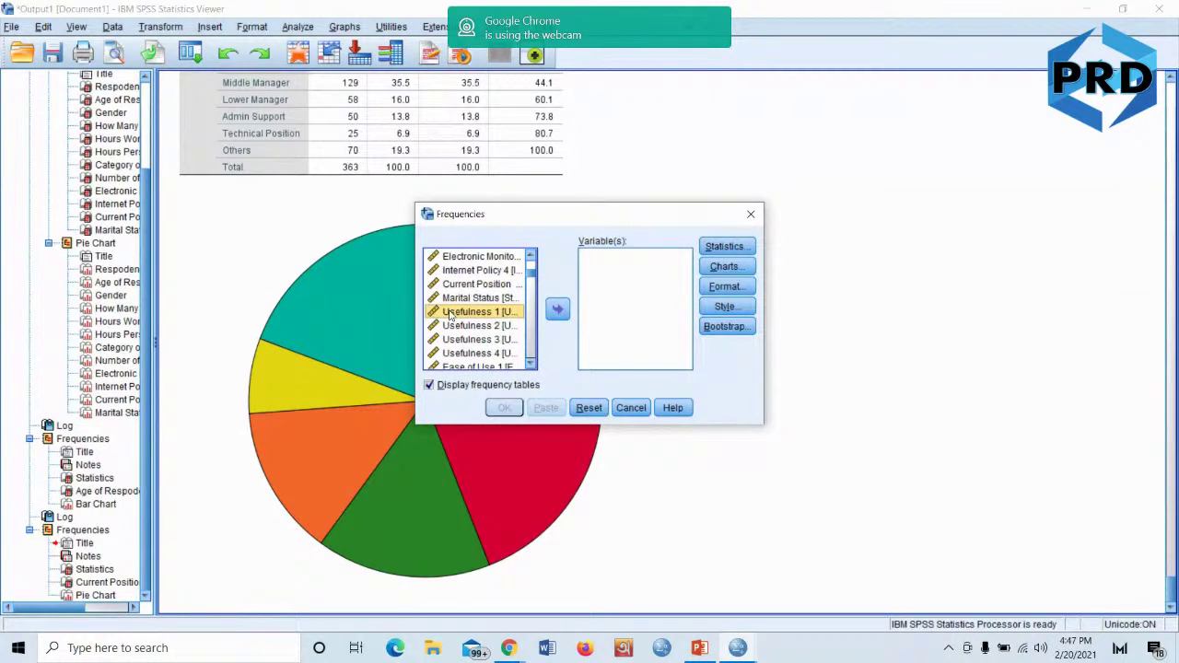
{"action": "key", "text": "shift+Down"}
{"action": "key", "text": "shift+Down"}
{"action": "key", "text": "shift+Down"}
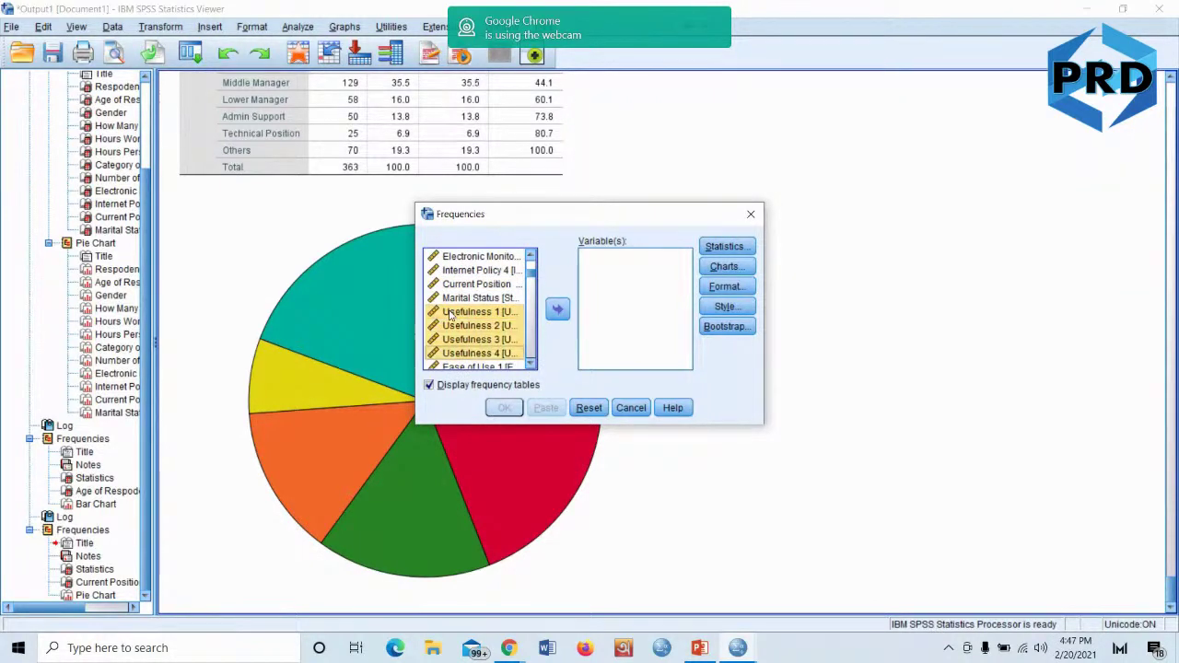
{"action": "left_click", "coordinate": [558, 311]}
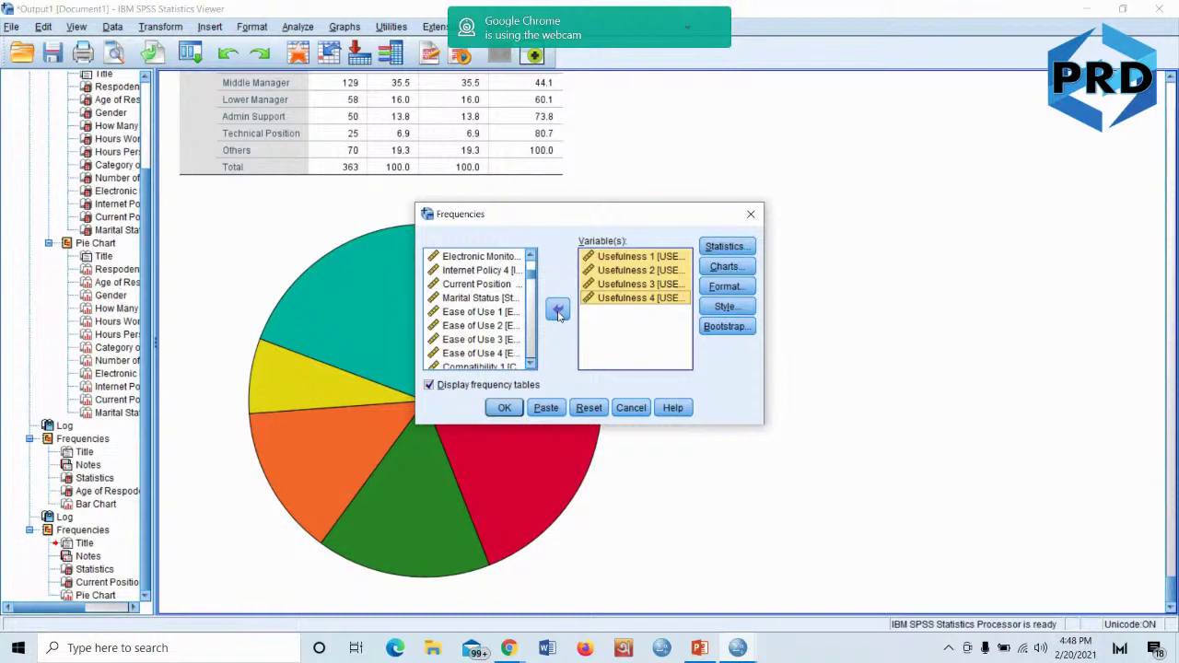
Keep the mean and standard deviation statistics, set the chart type to None, and run the Frequencies analysis for the four usefulness items
{"action": "left_click", "coordinate": [724, 247]}
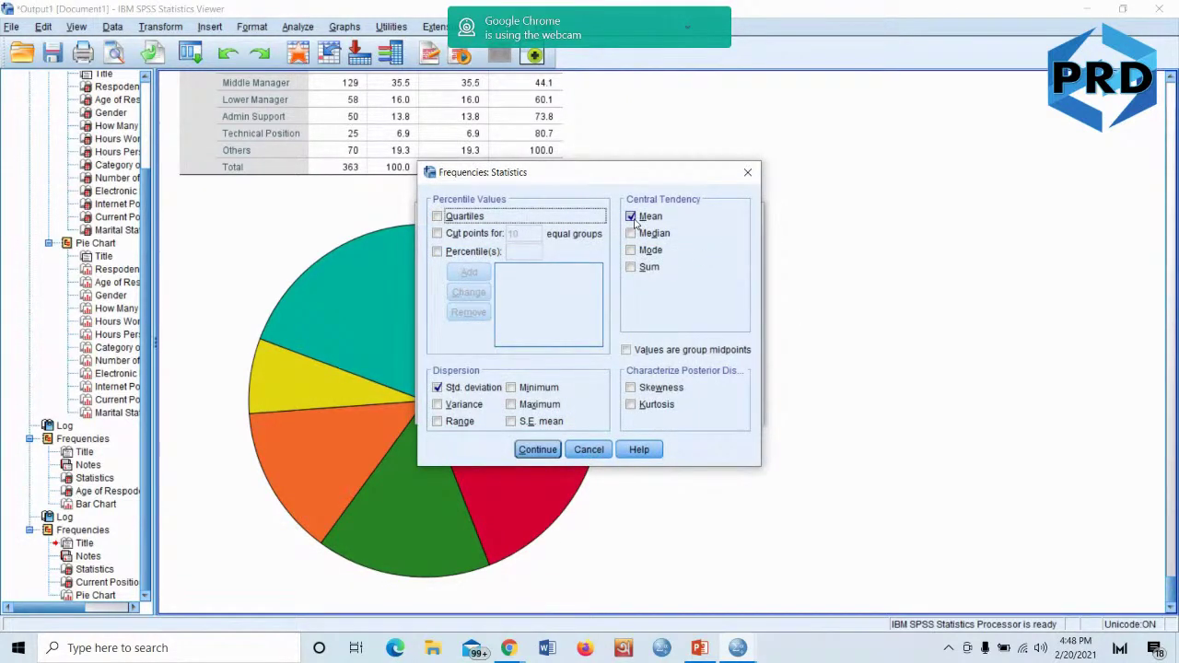
{"action": "left_click", "coordinate": [535, 450]}
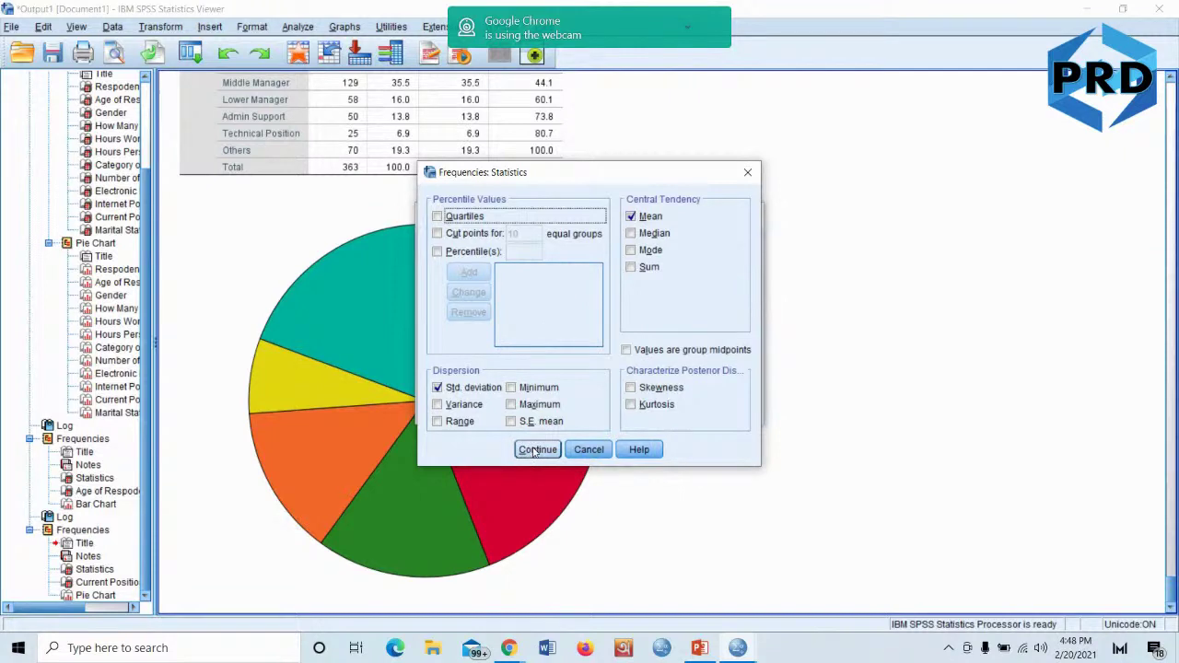
{"action": "left_click", "coordinate": [744, 269]}
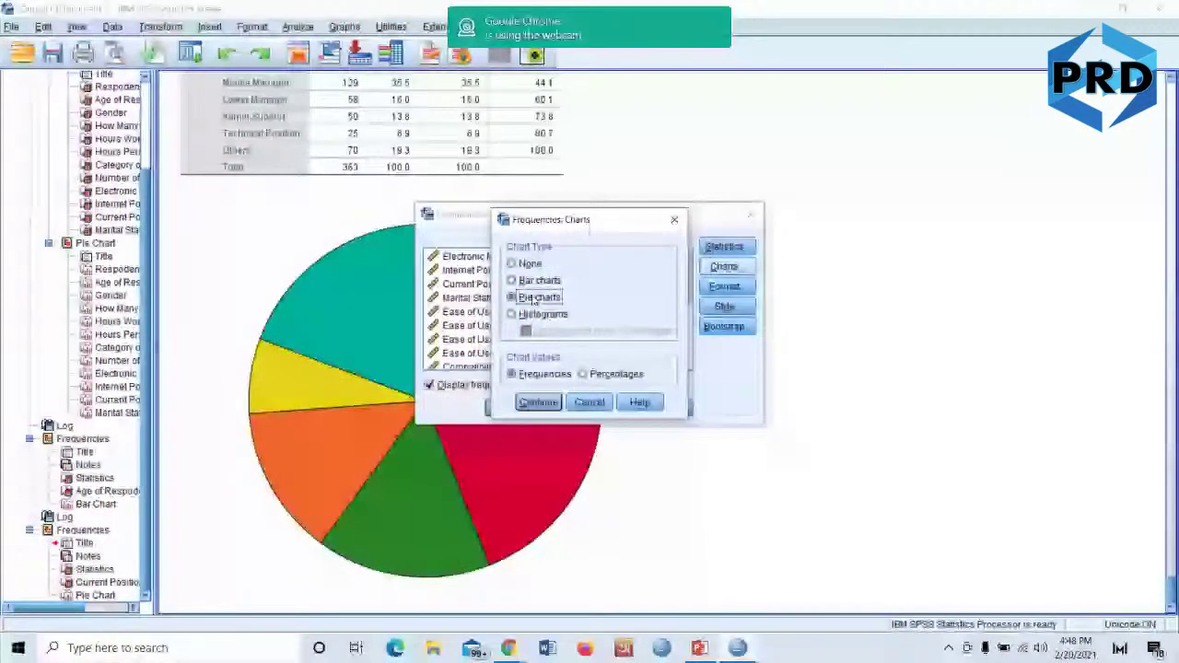
{"action": "left_click", "coordinate": [538, 401]}
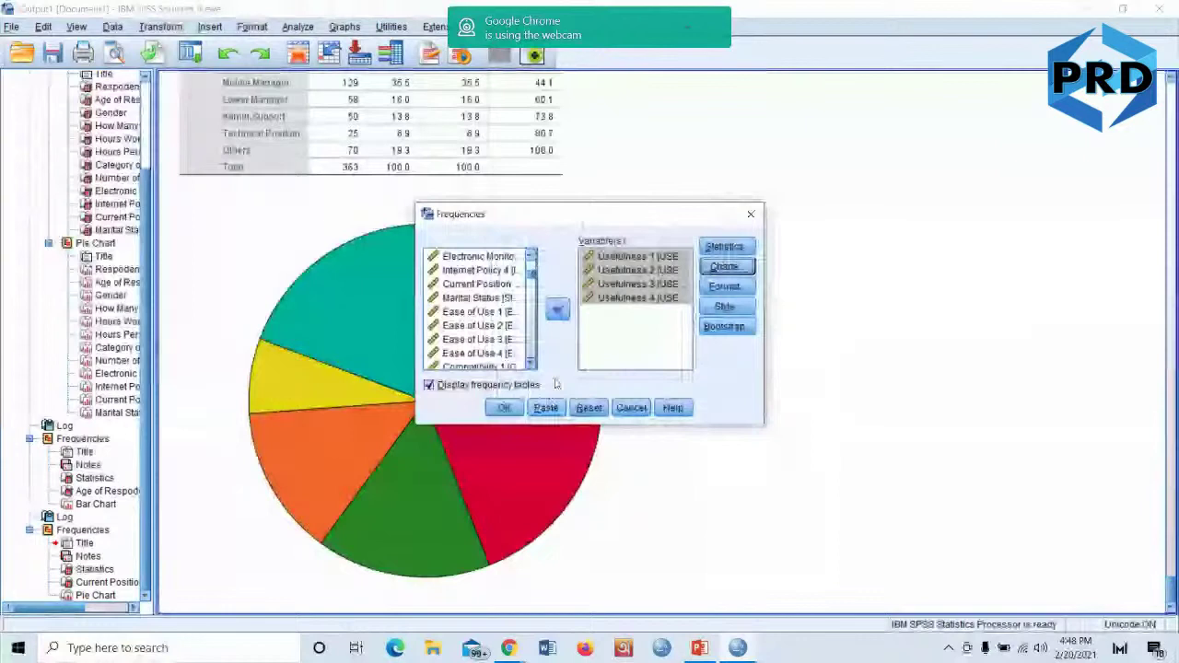
{"action": "left_click", "coordinate": [504, 408]}
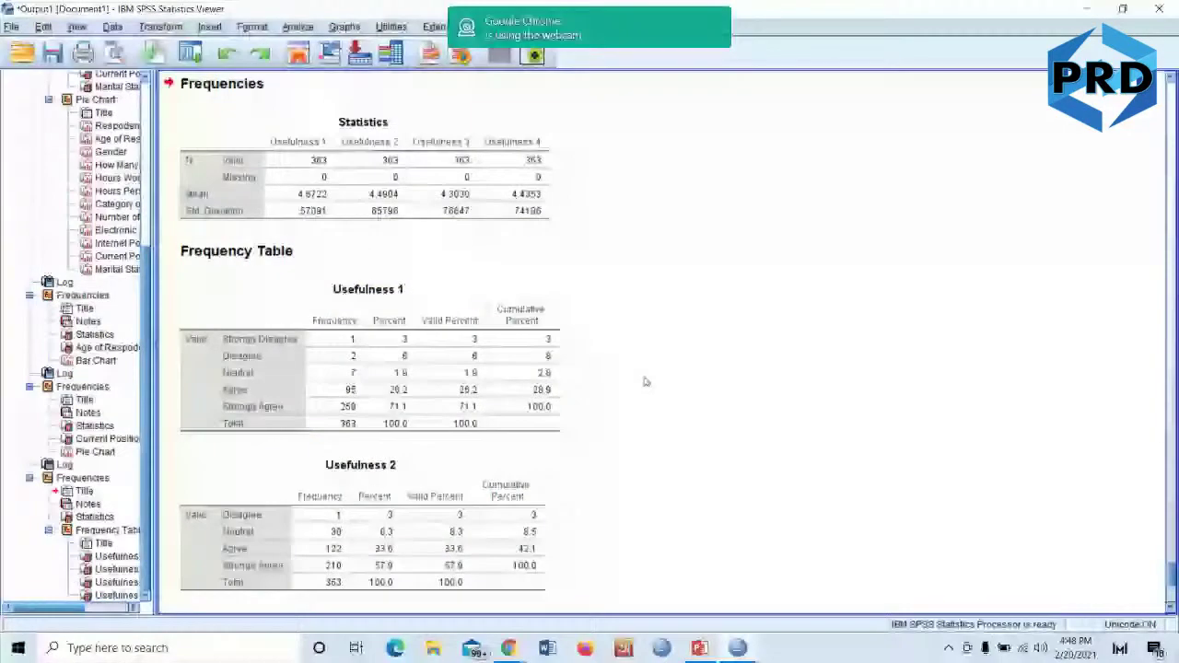
Examine the statistics table and the frequency tables of the four usefulness items in the output
{"action": "scroll", "coordinate": [645, 382], "scroll_direction": "down", "scroll_amount": 2}
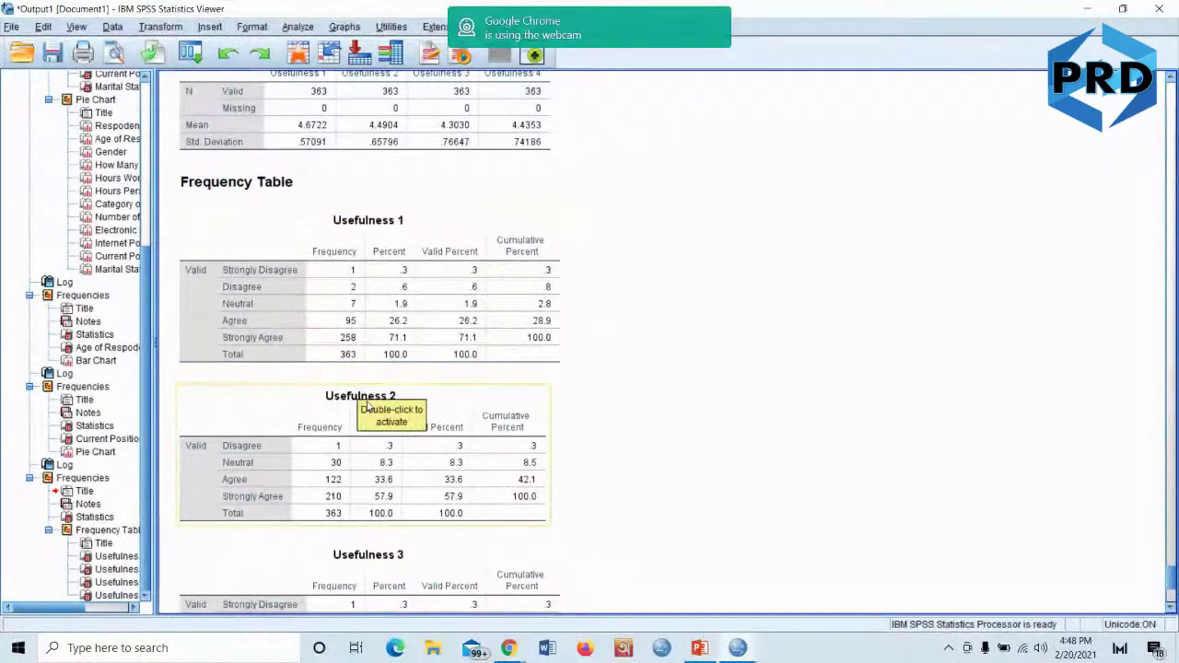
{"action": "scroll", "coordinate": [366, 405], "scroll_direction": "down", "scroll_amount": 5}
{"action": "scroll", "coordinate": [366, 405], "scroll_direction": "down", "scroll_amount": 2}
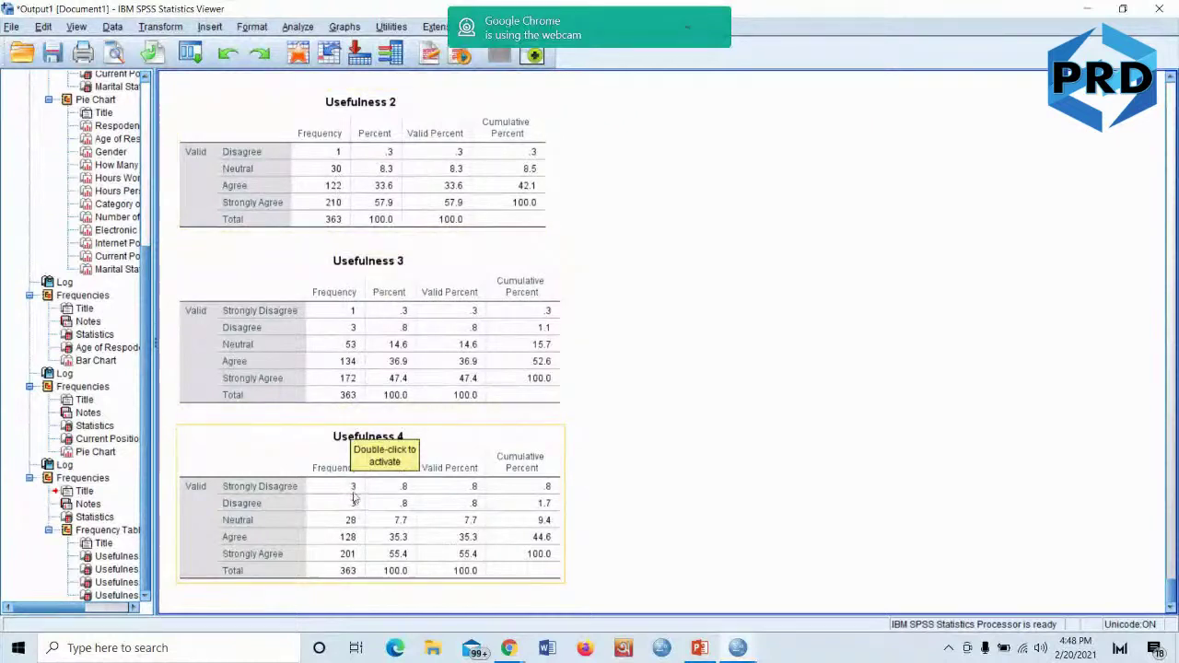
{"action": "scroll", "coordinate": [352, 499], "scroll_direction": "up", "scroll_amount": 3}
{"action": "scroll", "coordinate": [353, 499], "scroll_direction": "up", "scroll_amount": 4}
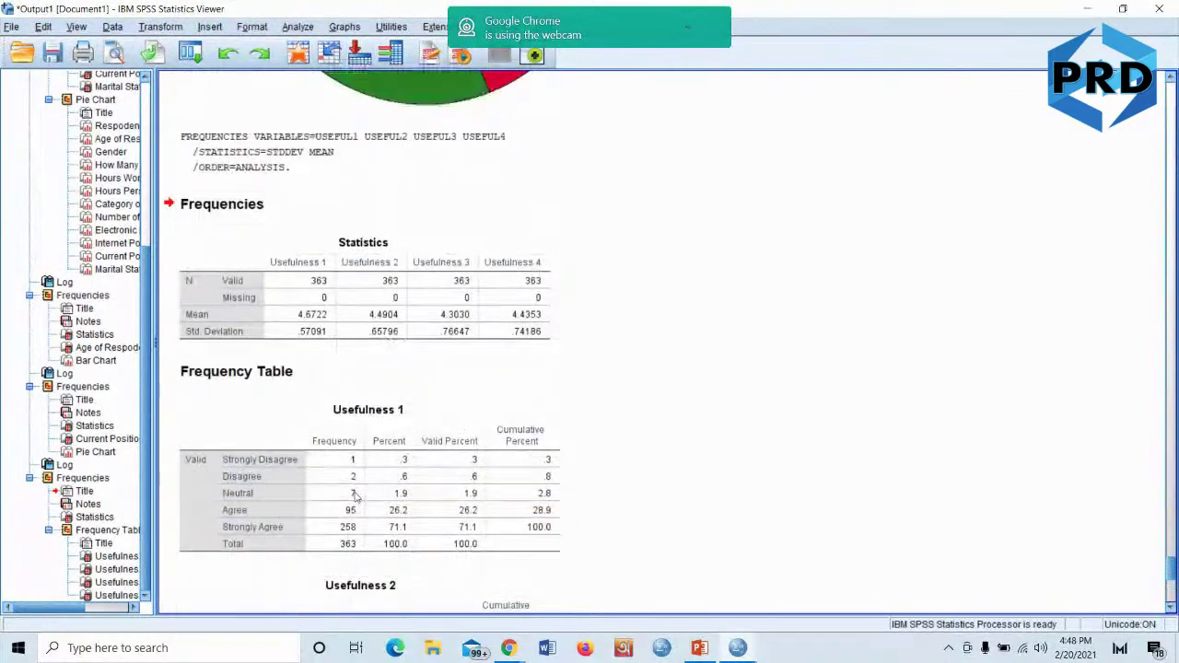
{"action": "scroll", "coordinate": [354, 497], "scroll_direction": "down", "scroll_amount": 3}
{"action": "scroll", "coordinate": [354, 497], "scroll_direction": "down", "scroll_amount": 4}
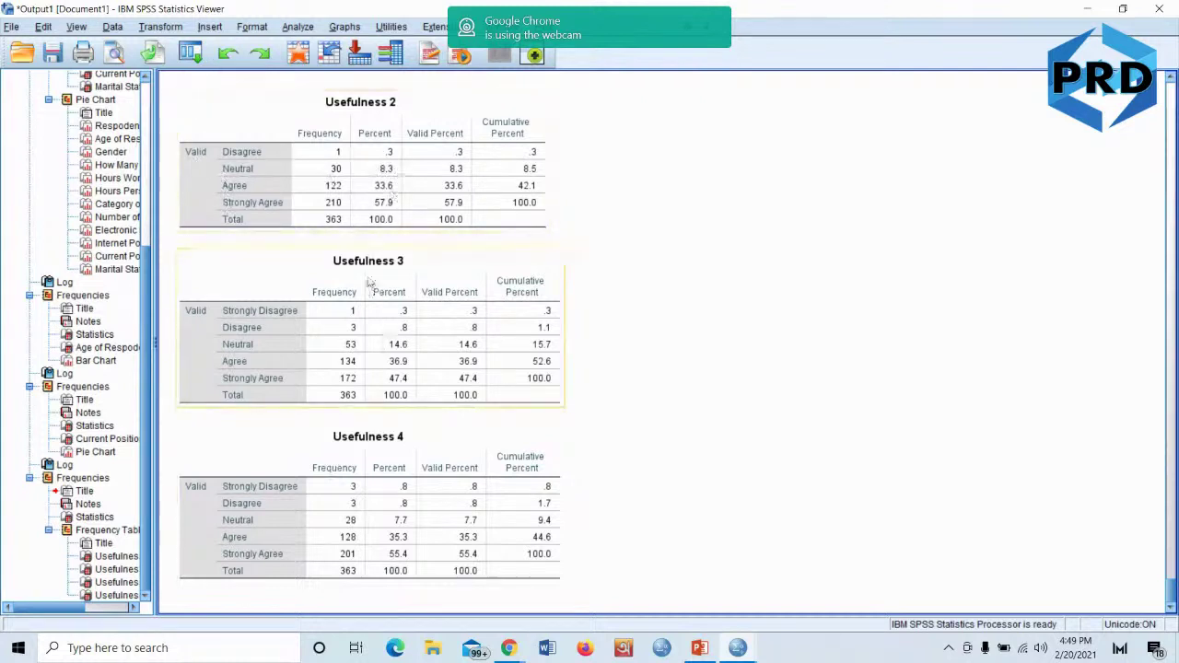
{"action": "scroll", "coordinate": [387, 314], "scroll_direction": "up", "scroll_amount": 3}
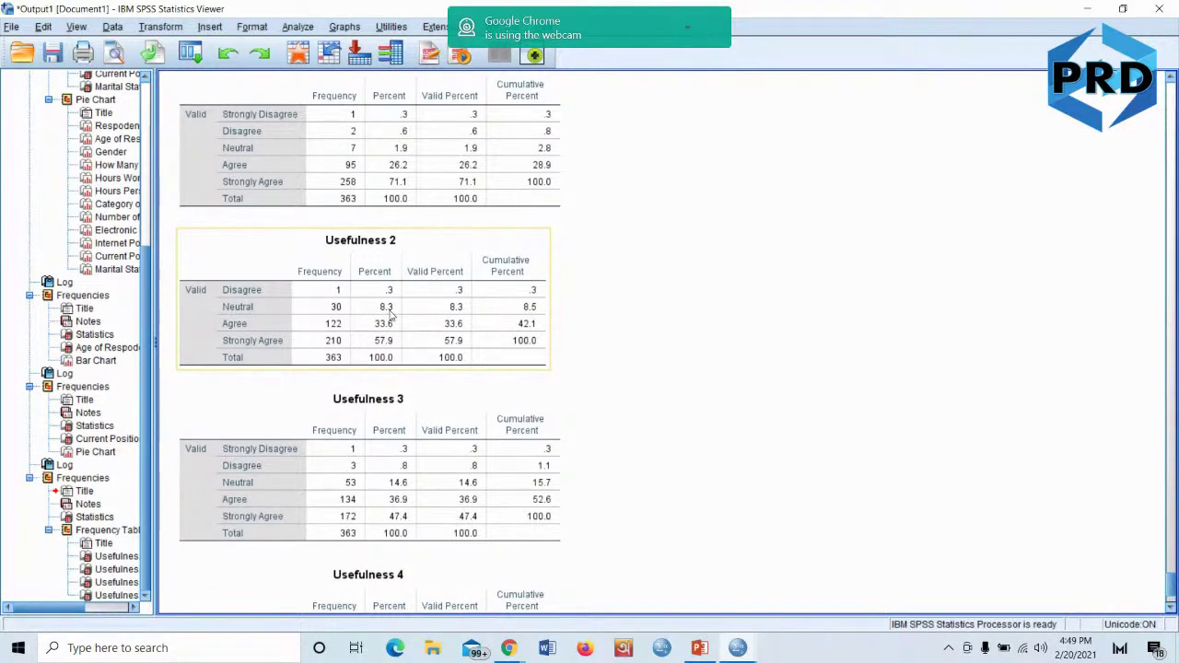
{"action": "left_click", "coordinate": [287, 77]}
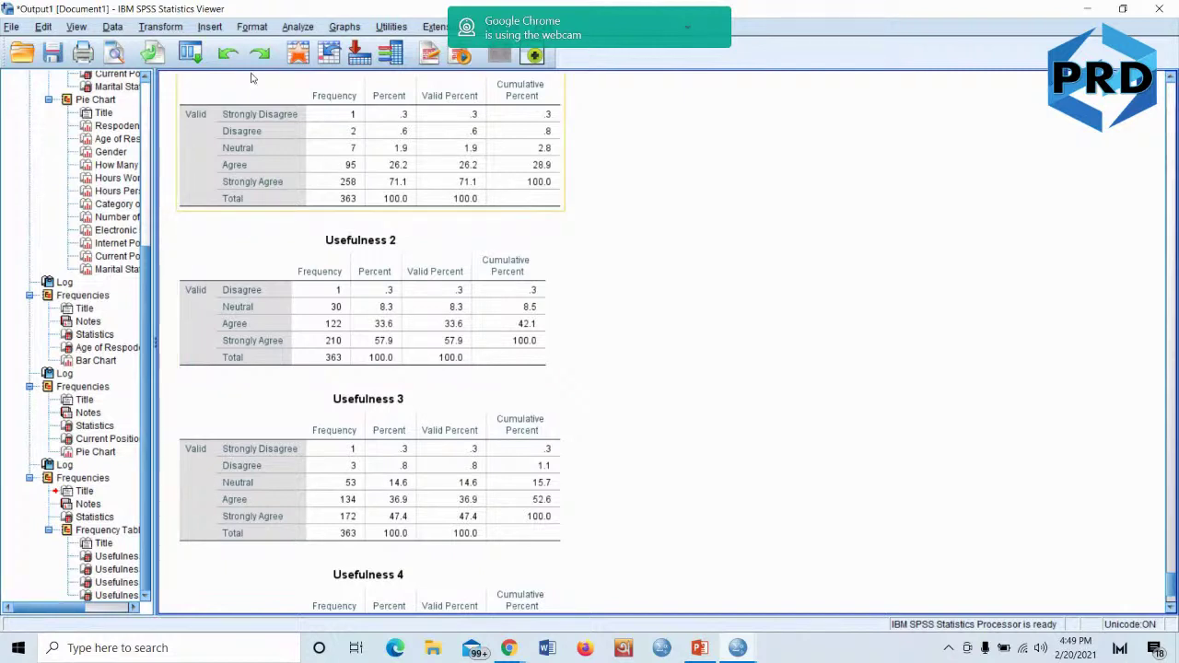
{"action": "left_click", "coordinate": [299, 27]}
{"action": "mouse_move", "coordinate": [343, 72]}
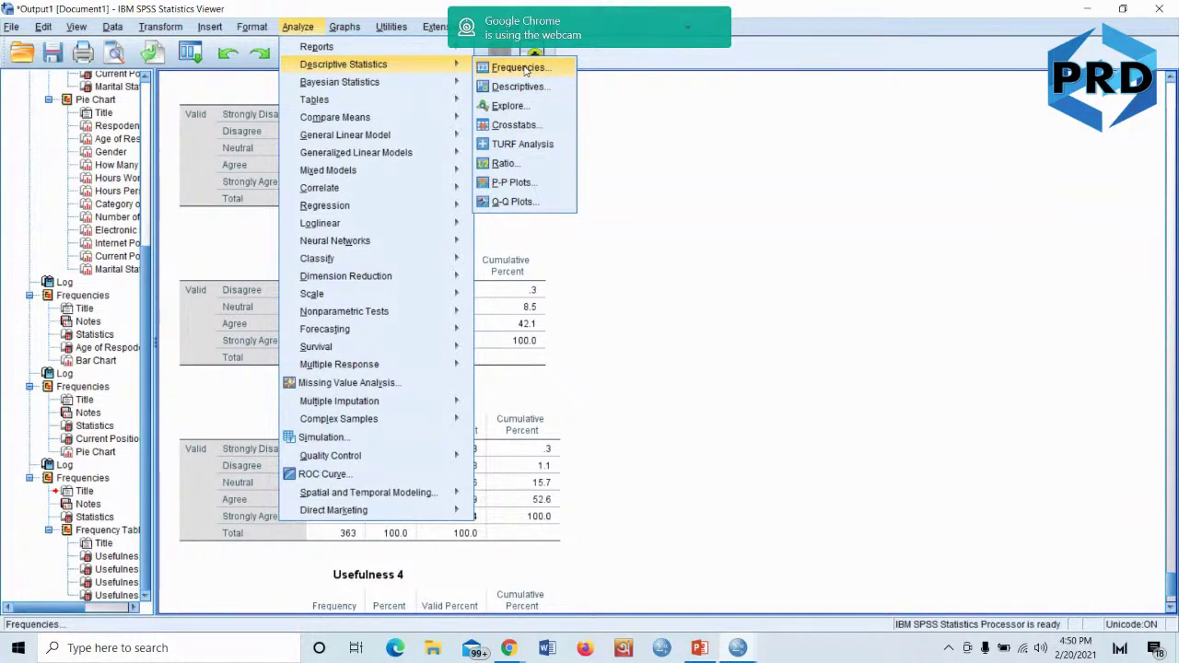
{"action": "left_click", "coordinate": [516, 126]}
{"action": "left_click", "coordinate": [304, 27]}
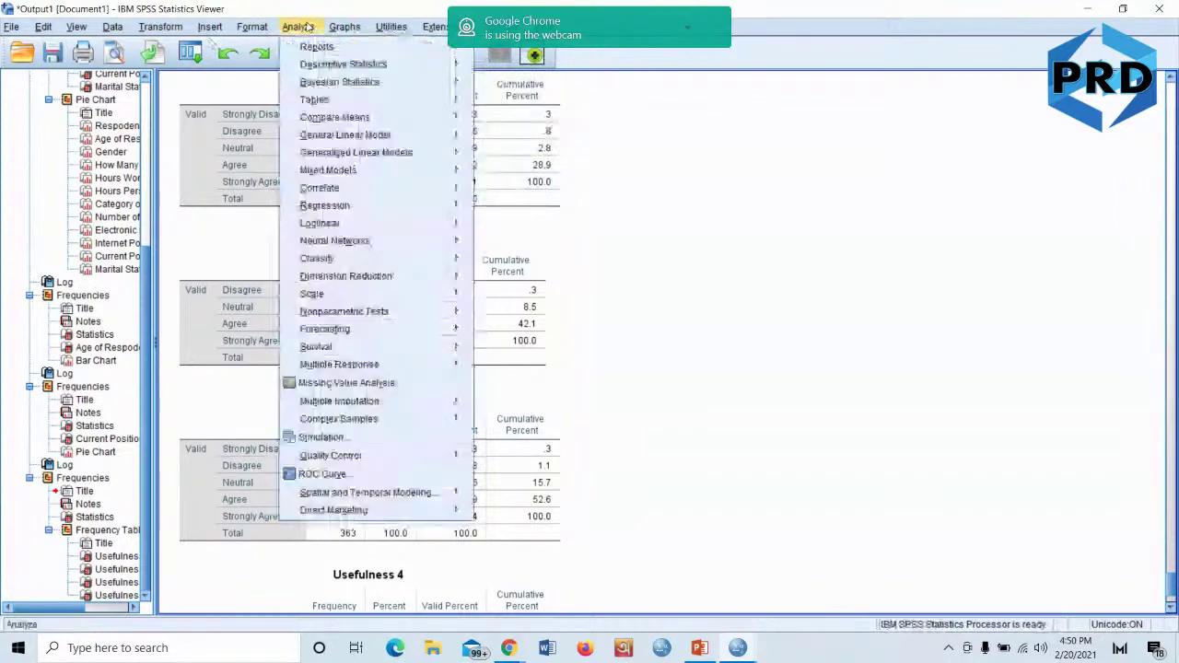
{"action": "mouse_move", "coordinate": [396, 65]}
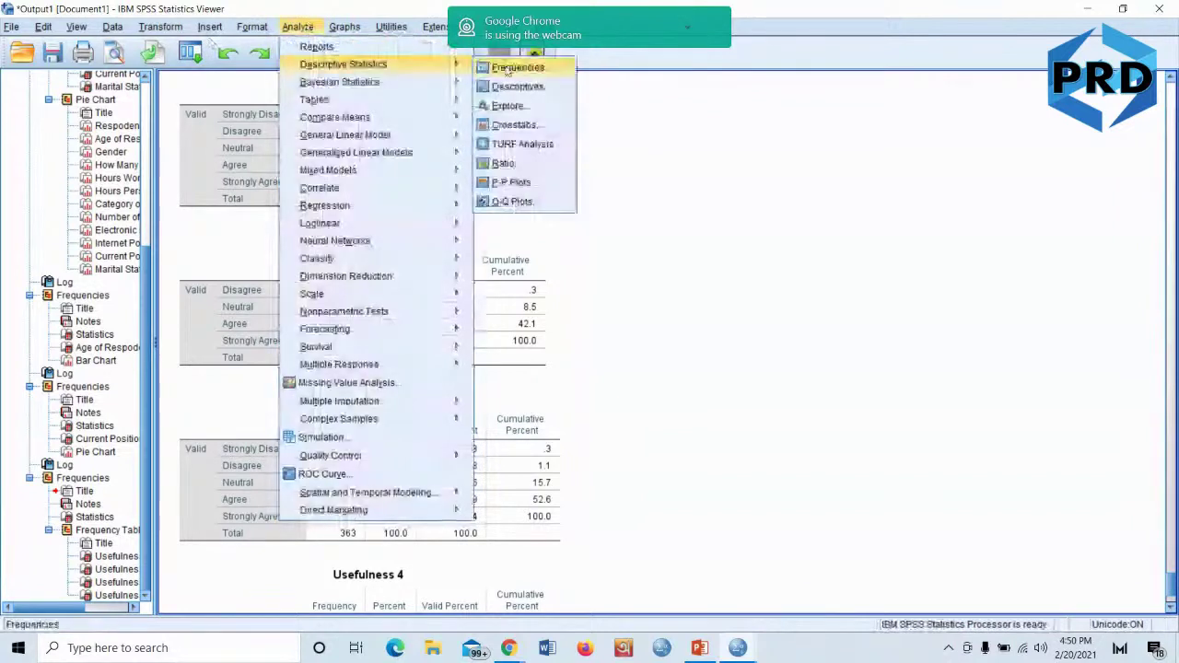
{"action": "left_click", "coordinate": [530, 129]}
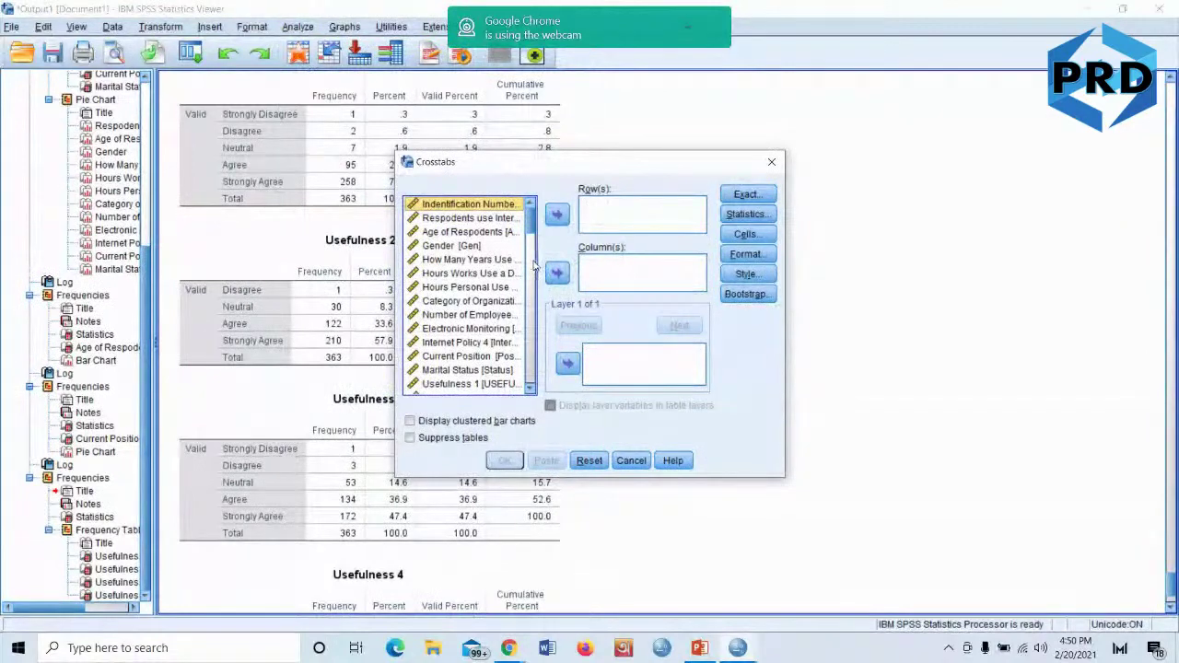
{"action": "scroll", "coordinate": [495, 302], "scroll_direction": "down", "scroll_amount": 1}
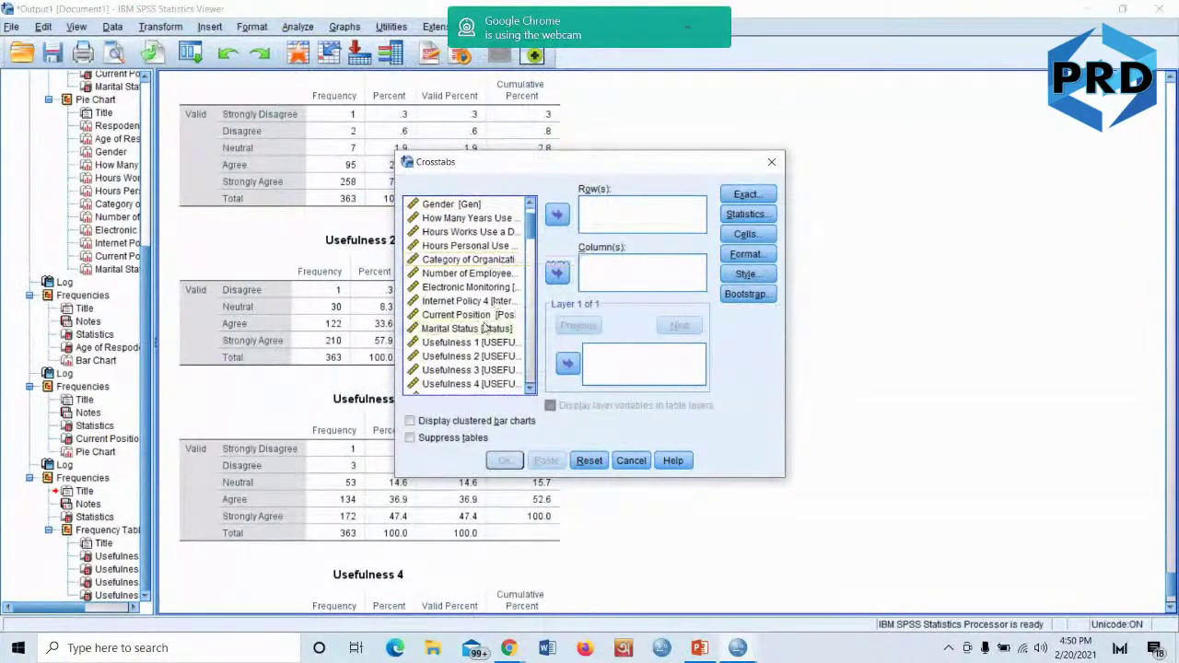
{"action": "left_click", "coordinate": [484, 318]}
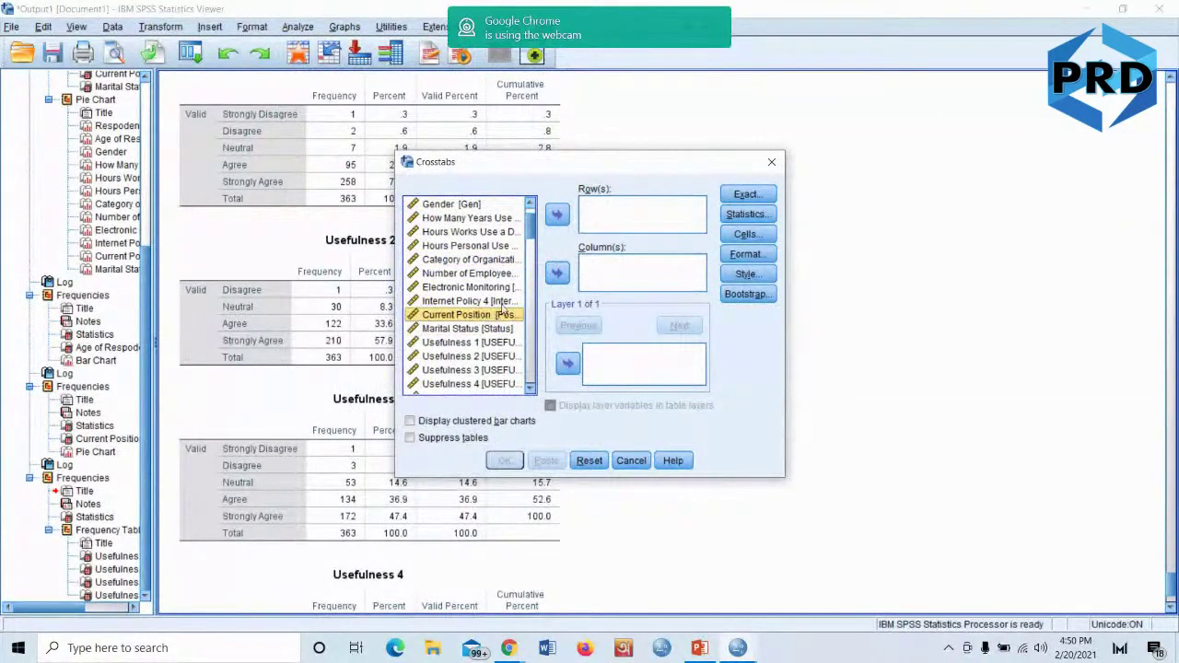
{"action": "left_click", "coordinate": [559, 215]}
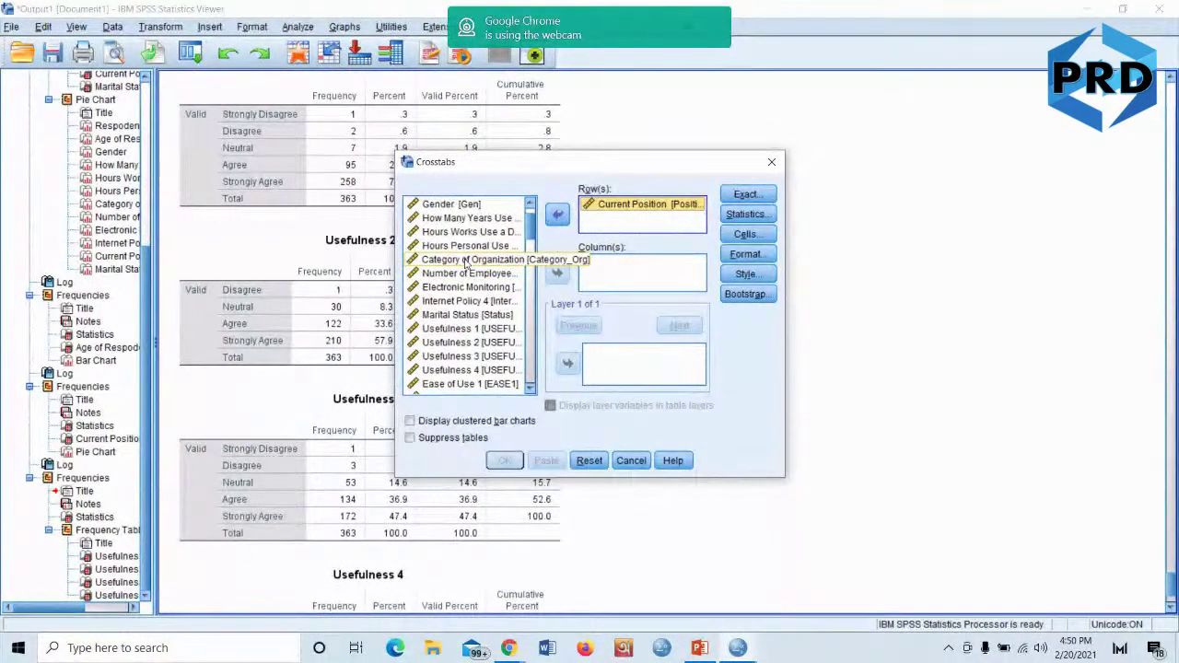
{"action": "left_click", "coordinate": [465, 262]}
{"action": "left_click", "coordinate": [559, 274]}
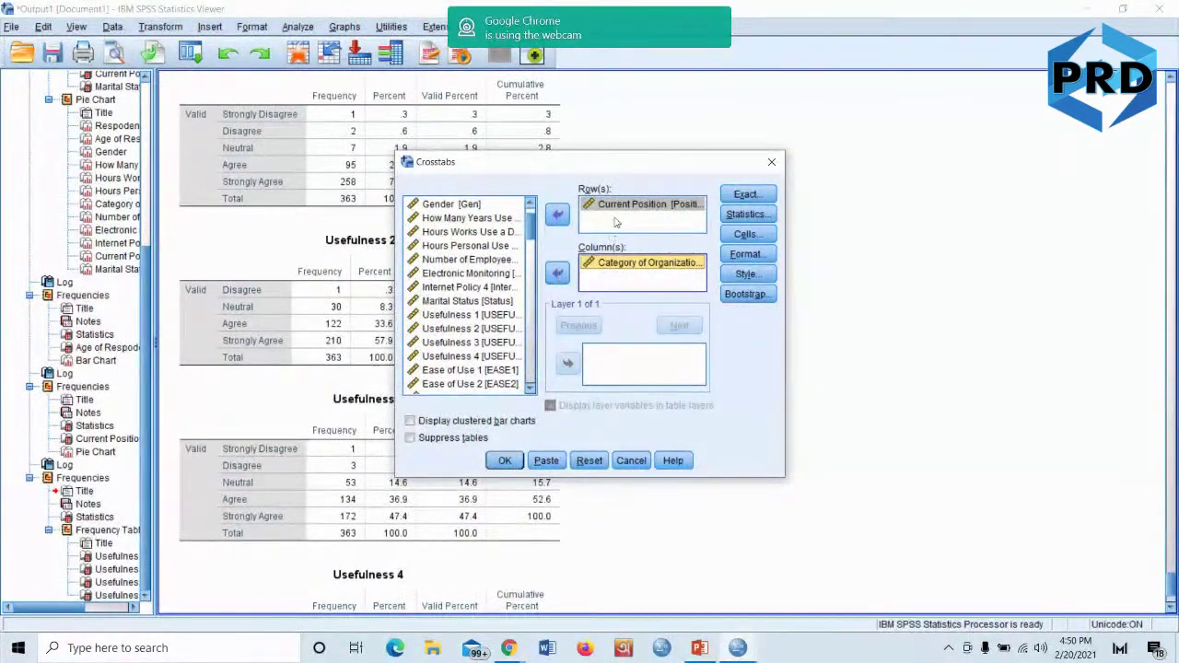
{"action": "left_click", "coordinate": [630, 461]}
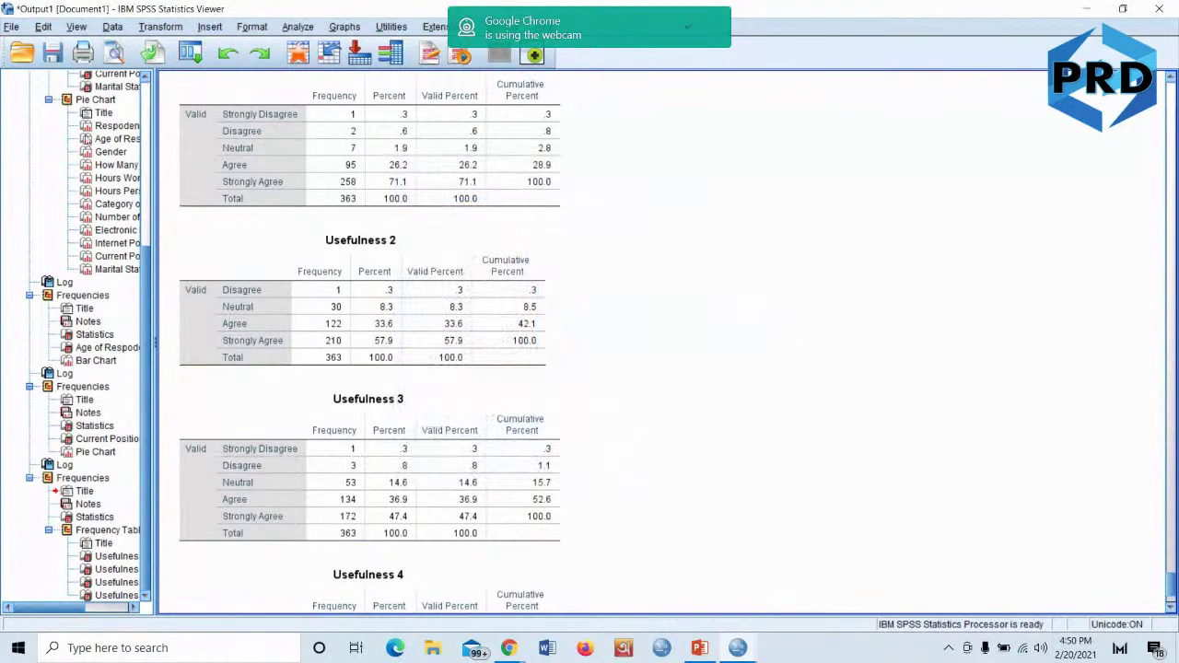
Set up a Crosstabs analysis with Current Position as the row variable and Category of Organization as the column variable
{"action": "left_click", "coordinate": [300, 27]}
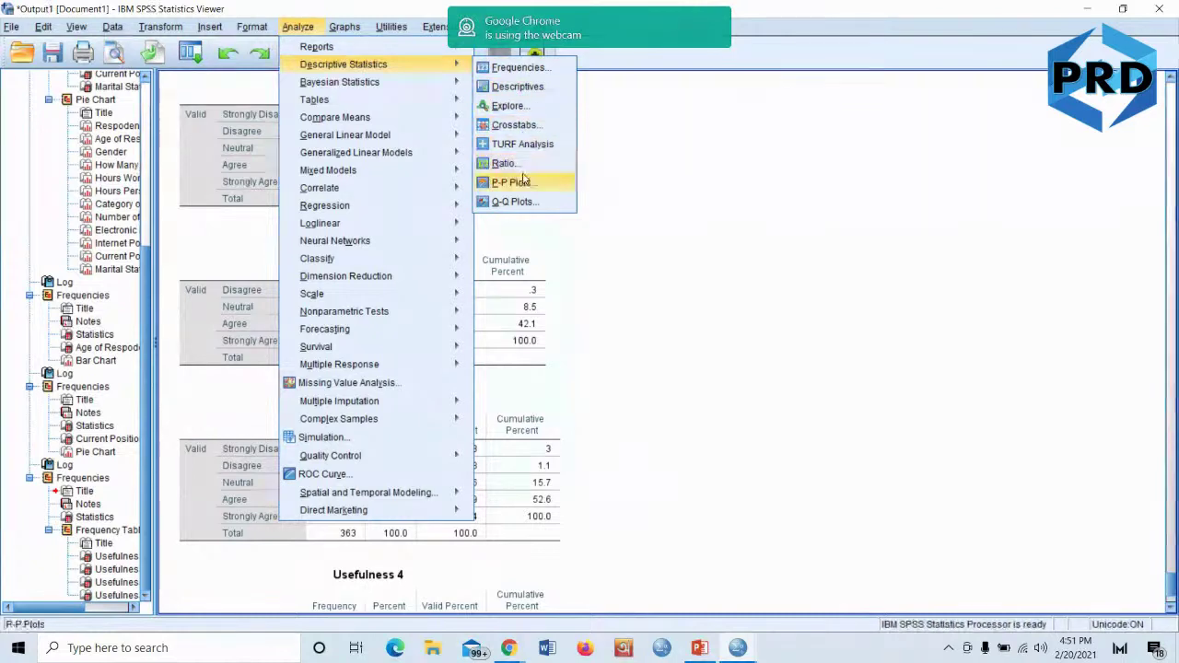
{"action": "left_click", "coordinate": [514, 125]}
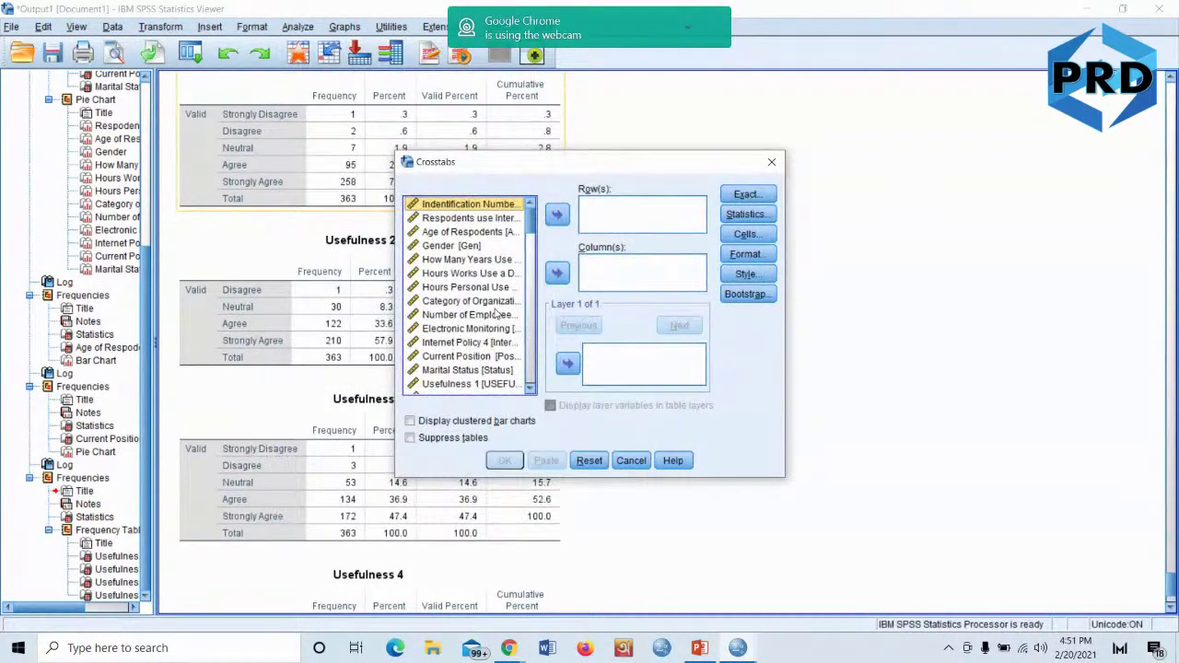
{"action": "left_click", "coordinate": [472, 359]}
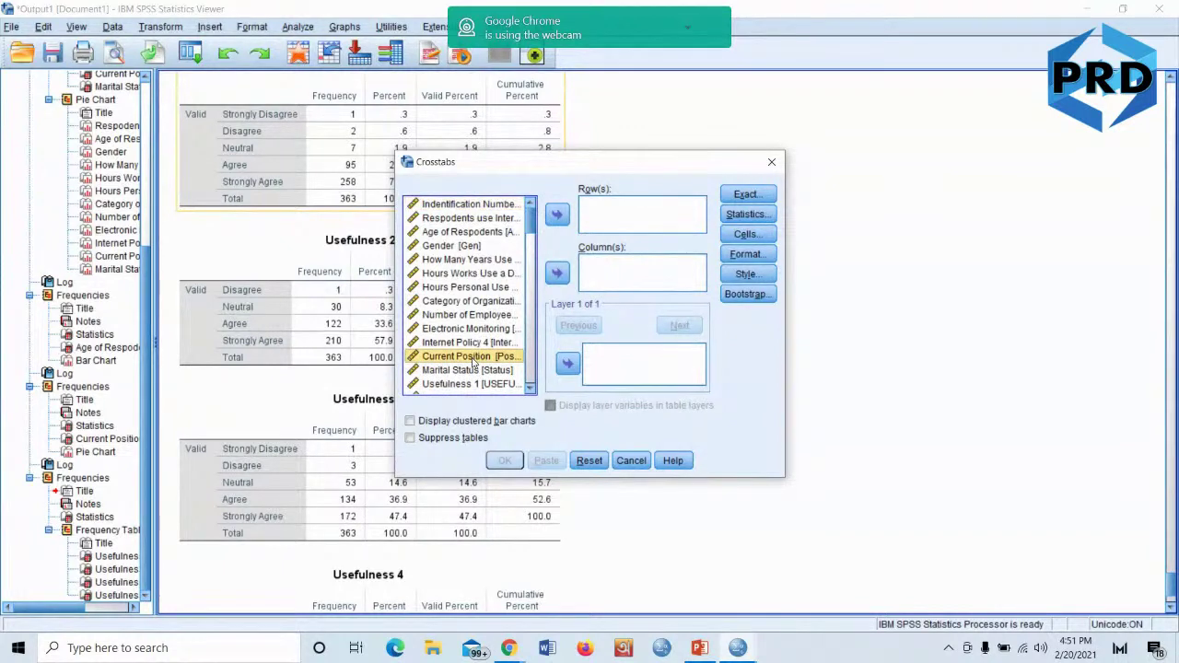
{"action": "left_click", "coordinate": [556, 215]}
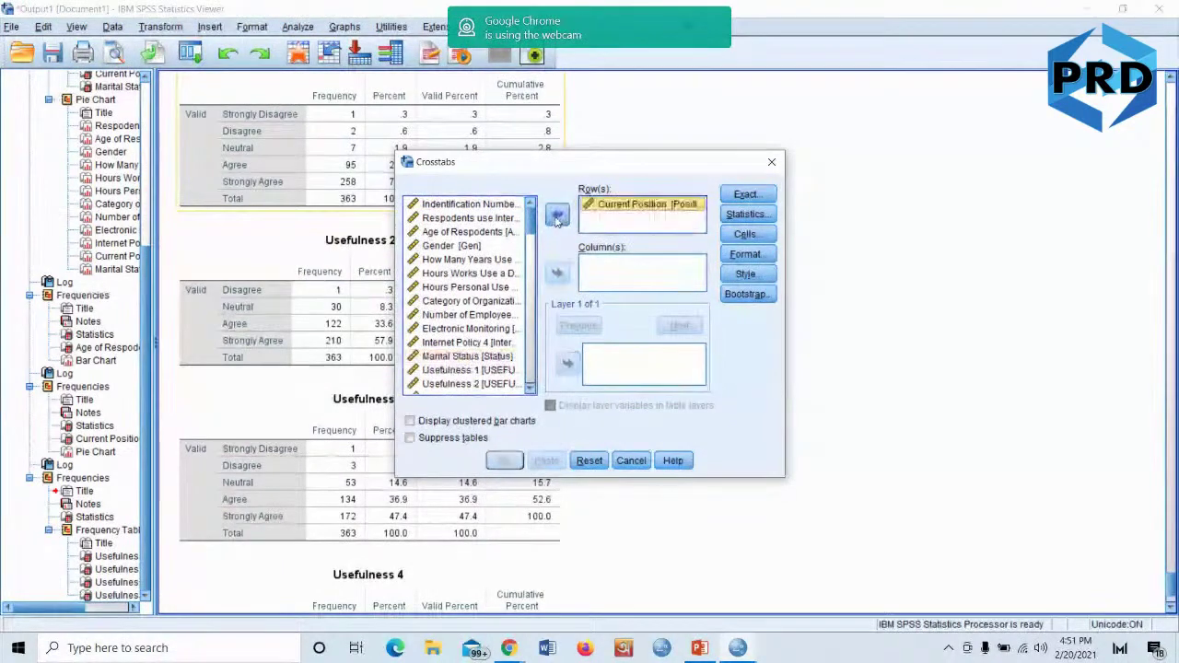
{"action": "left_click", "coordinate": [506, 305]}
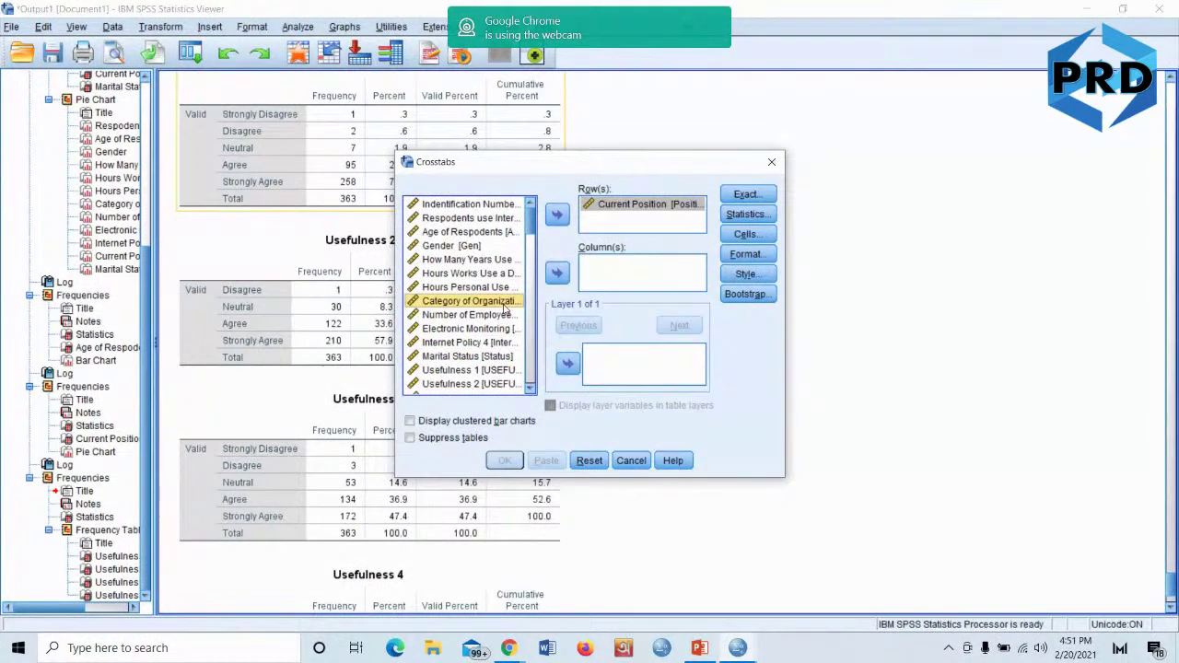
{"action": "left_click", "coordinate": [556, 274]}
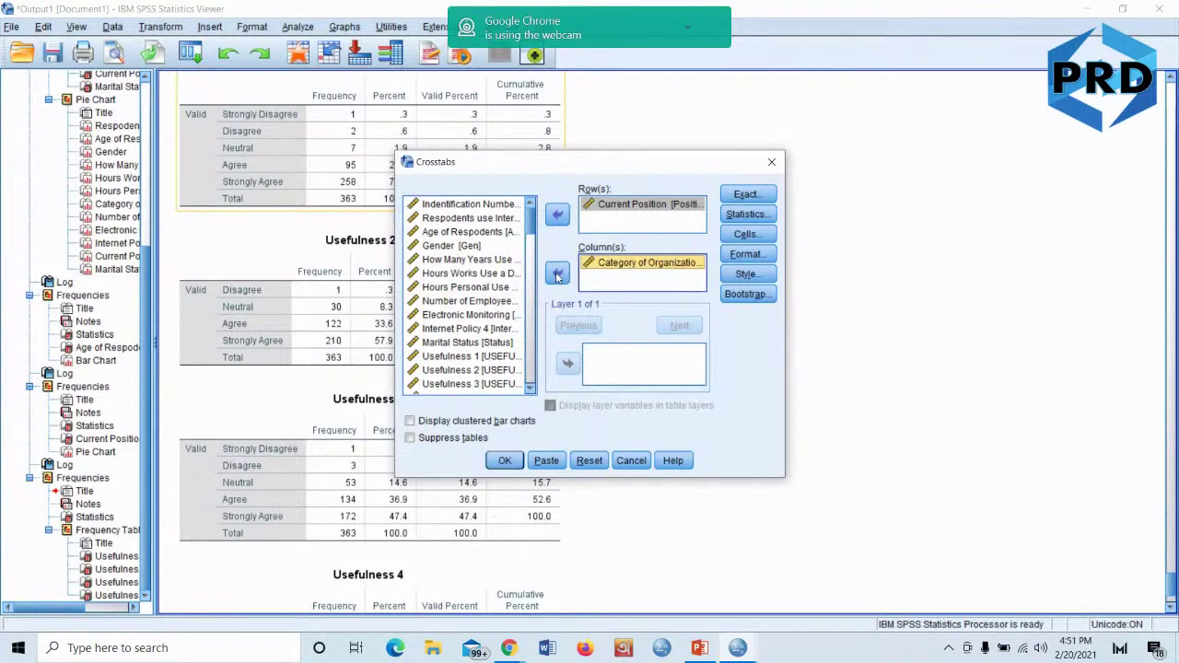
Request the Chi-square, Correlations and Lambda statistics for the crosstab
{"action": "left_click", "coordinate": [755, 221]}
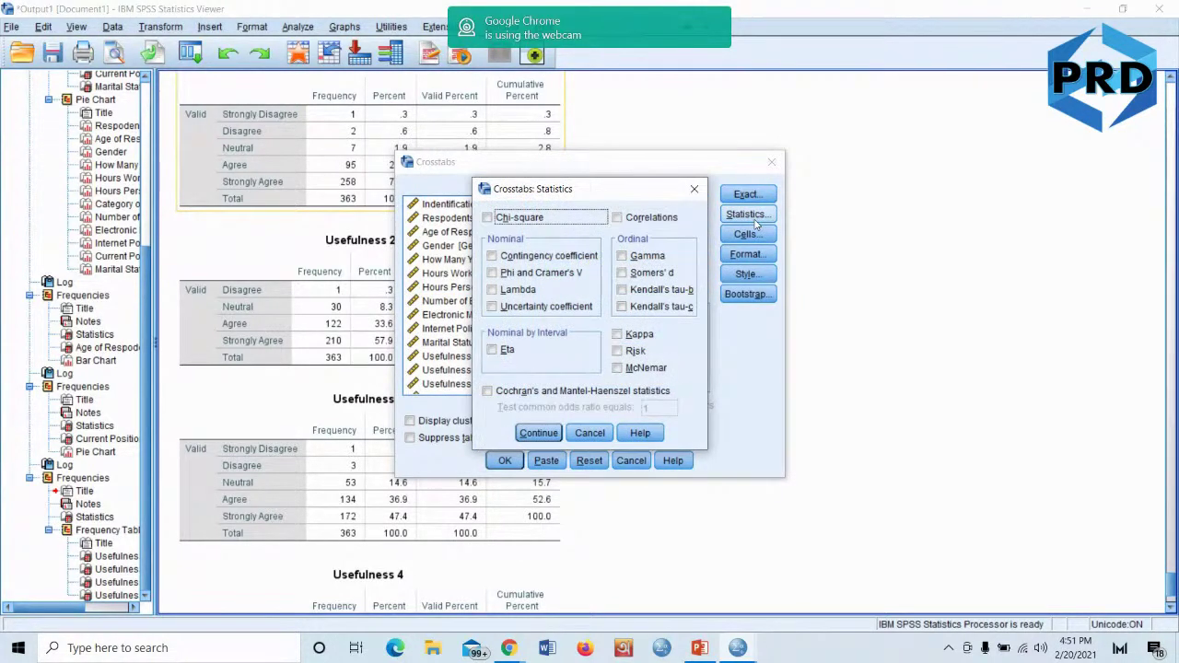
{"action": "left_click", "coordinate": [487, 217]}
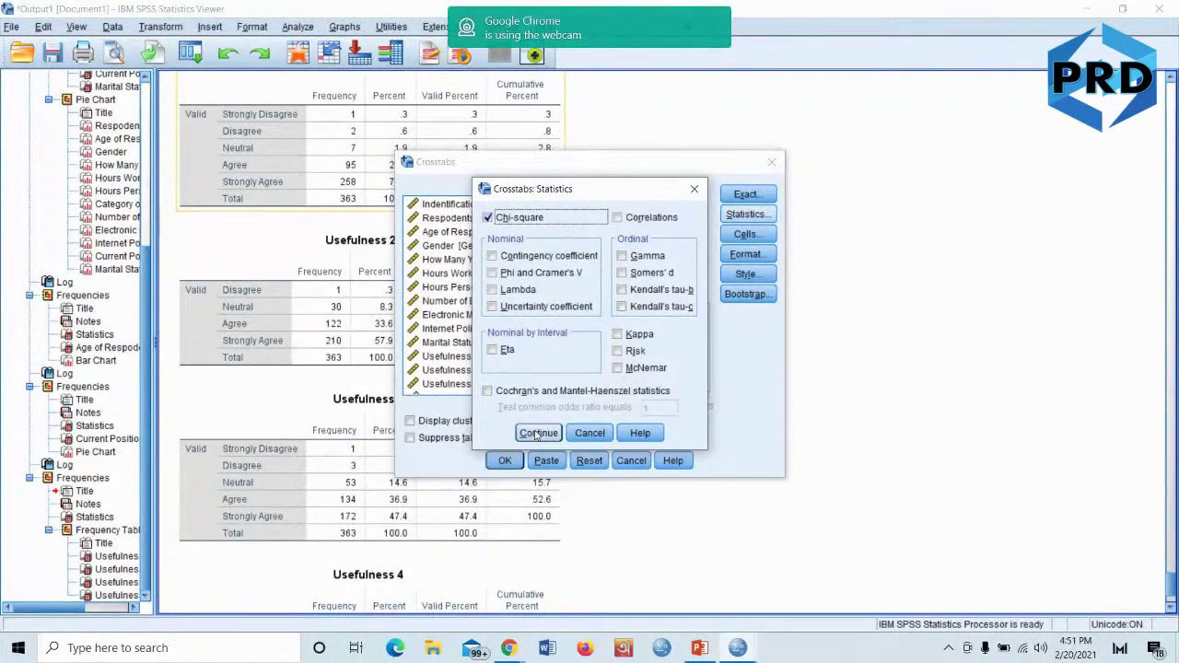
{"action": "left_click", "coordinate": [617, 218]}
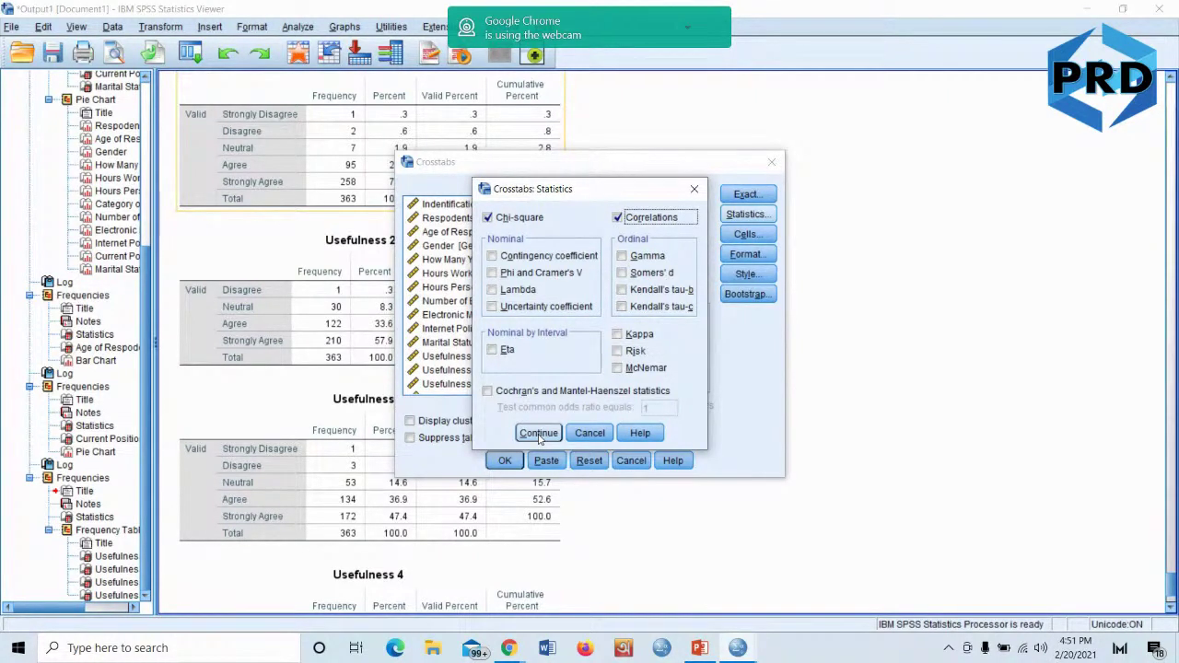
{"action": "left_click", "coordinate": [492, 290]}
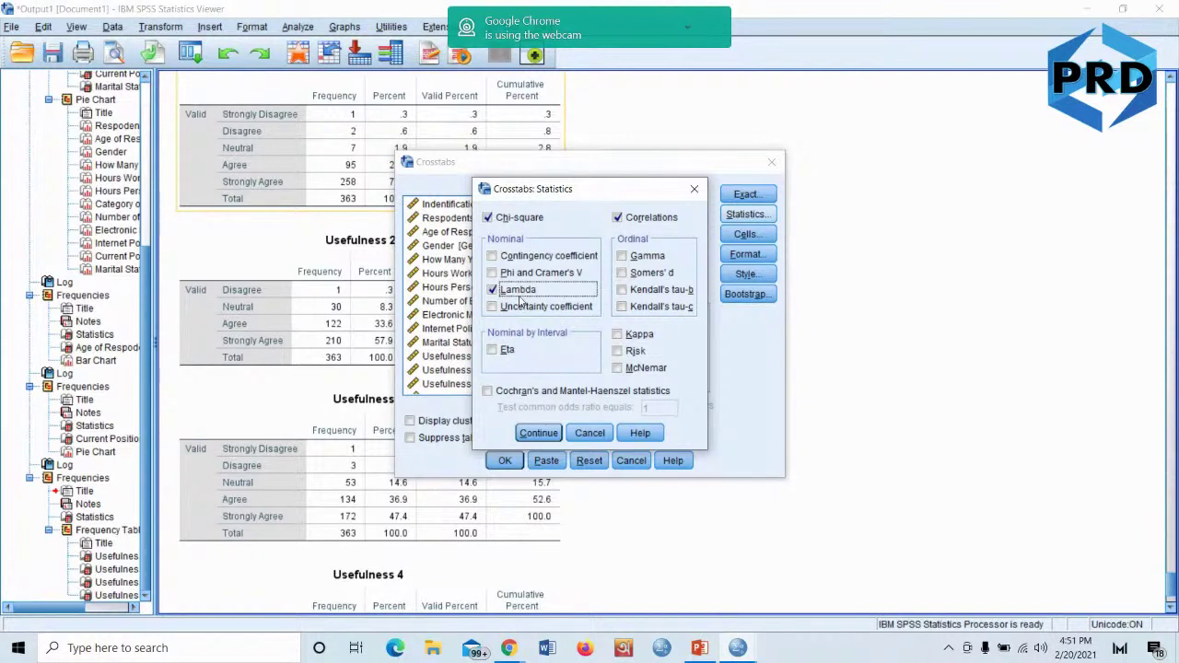
{"action": "left_click", "coordinate": [541, 435]}
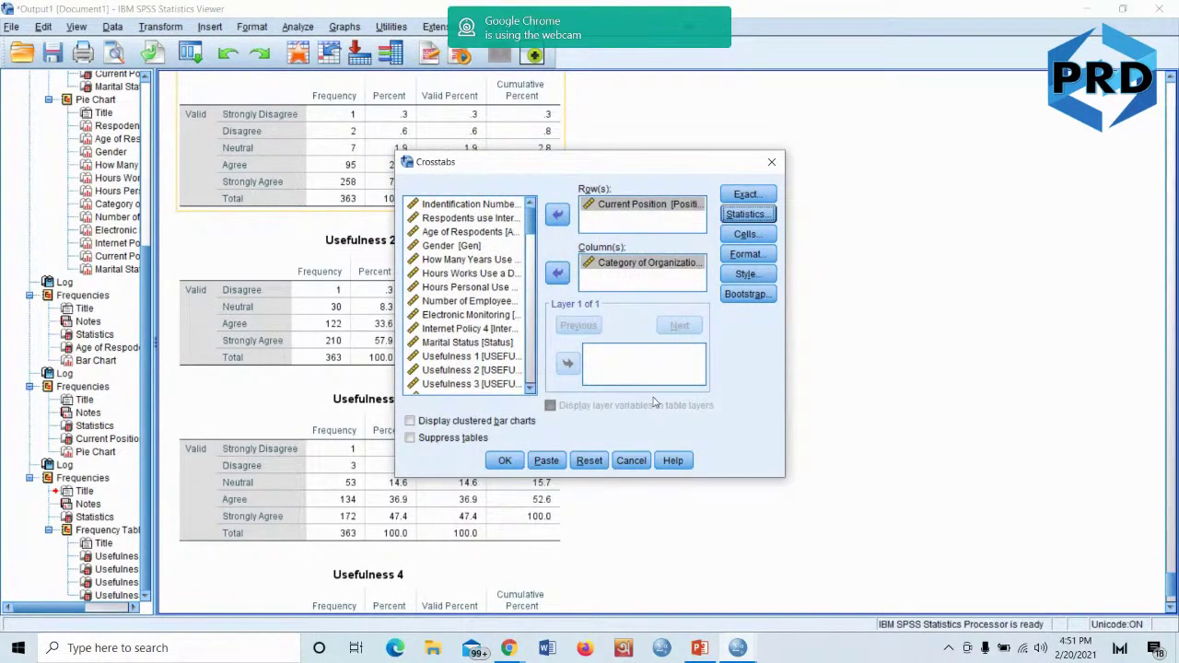
Keep the ascending row order and run the crosstab of Current Position by Category of Organization
{"action": "left_click", "coordinate": [746, 255]}
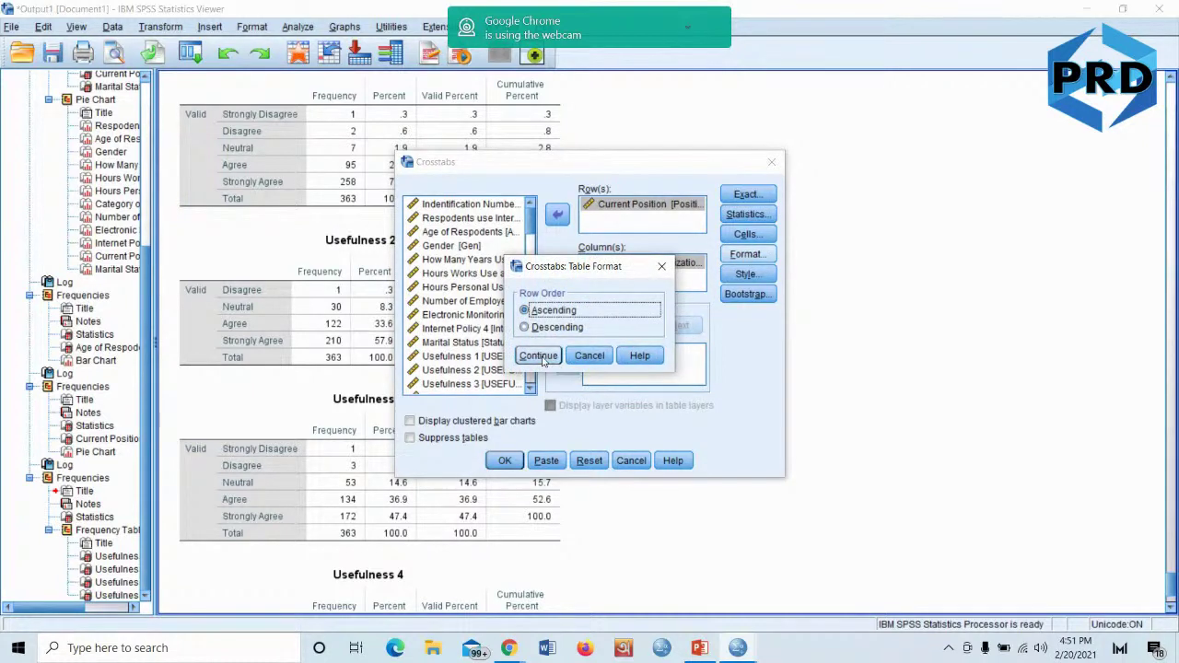
{"action": "left_click", "coordinate": [549, 361]}
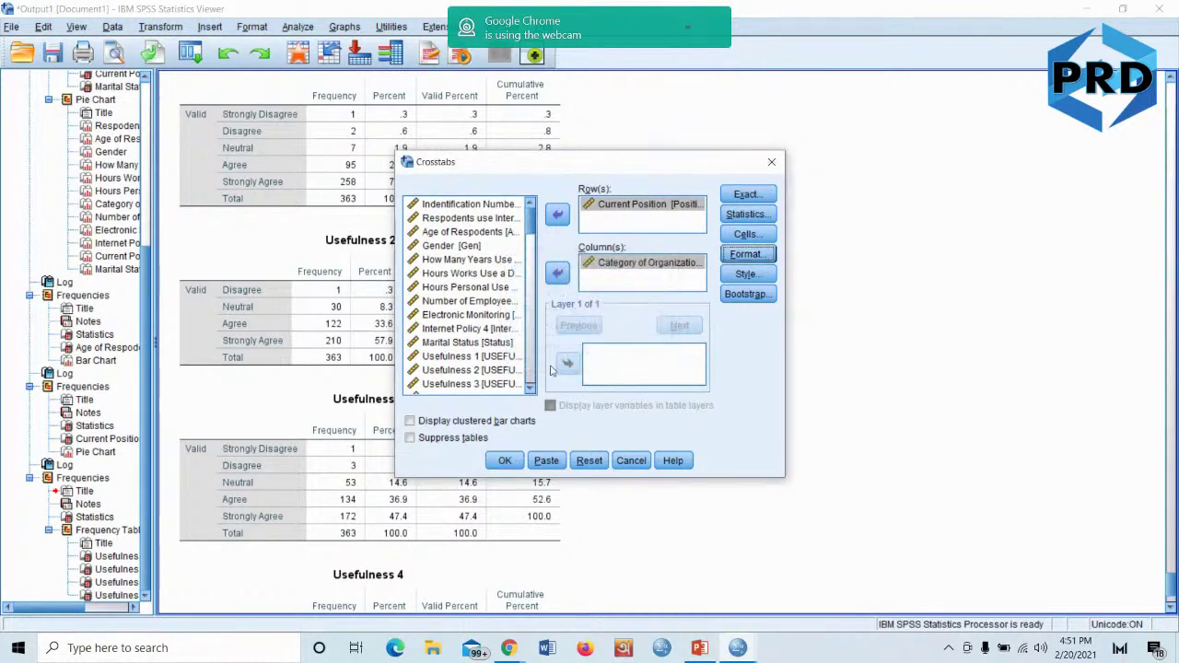
{"action": "left_click", "coordinate": [505, 463]}
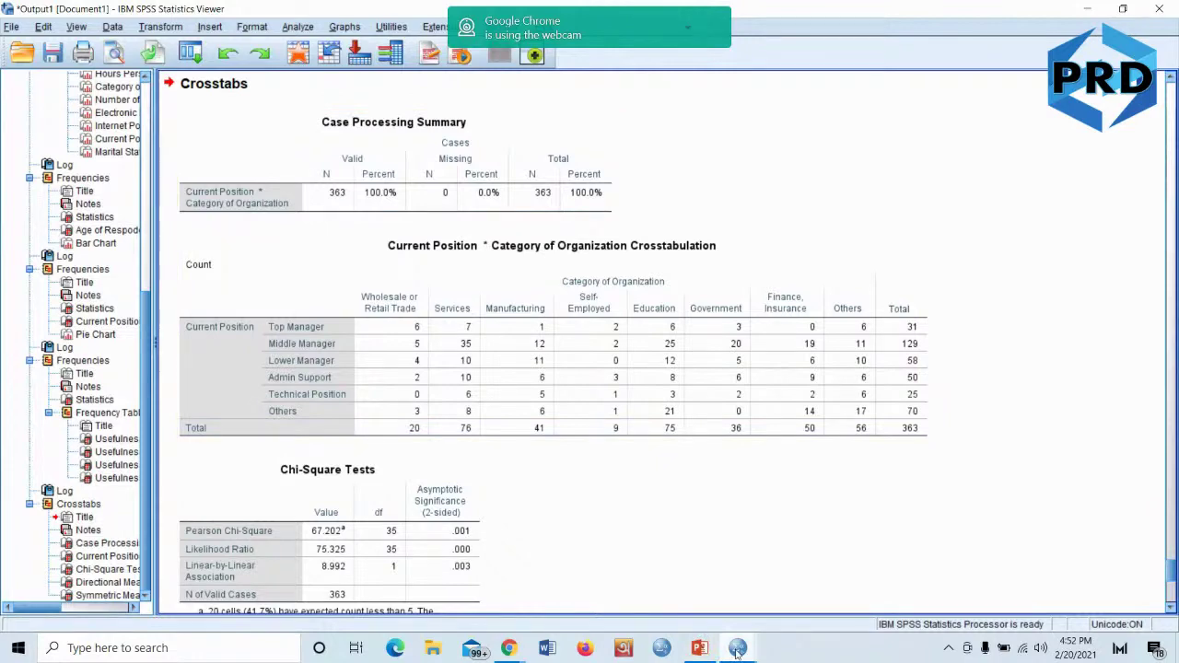
Switch to the Data For Workshop1.sav data window and select the Position value in row 24
{"action": "mouse_move", "coordinate": [737, 650]}
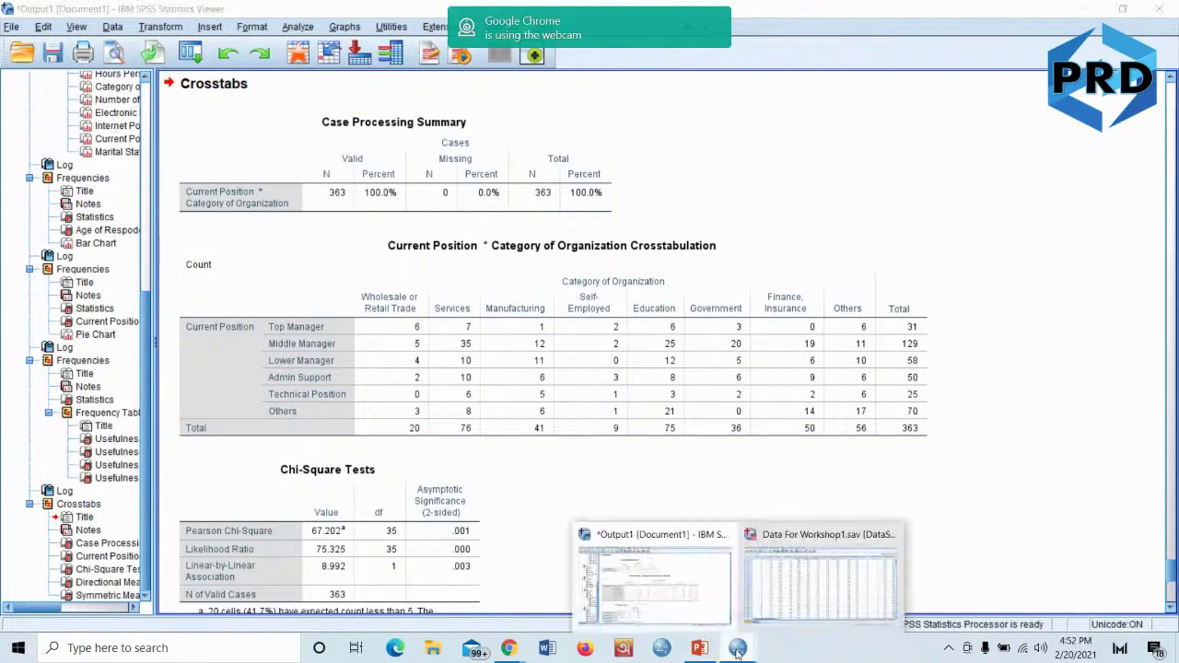
{"action": "left_click", "coordinate": [798, 585]}
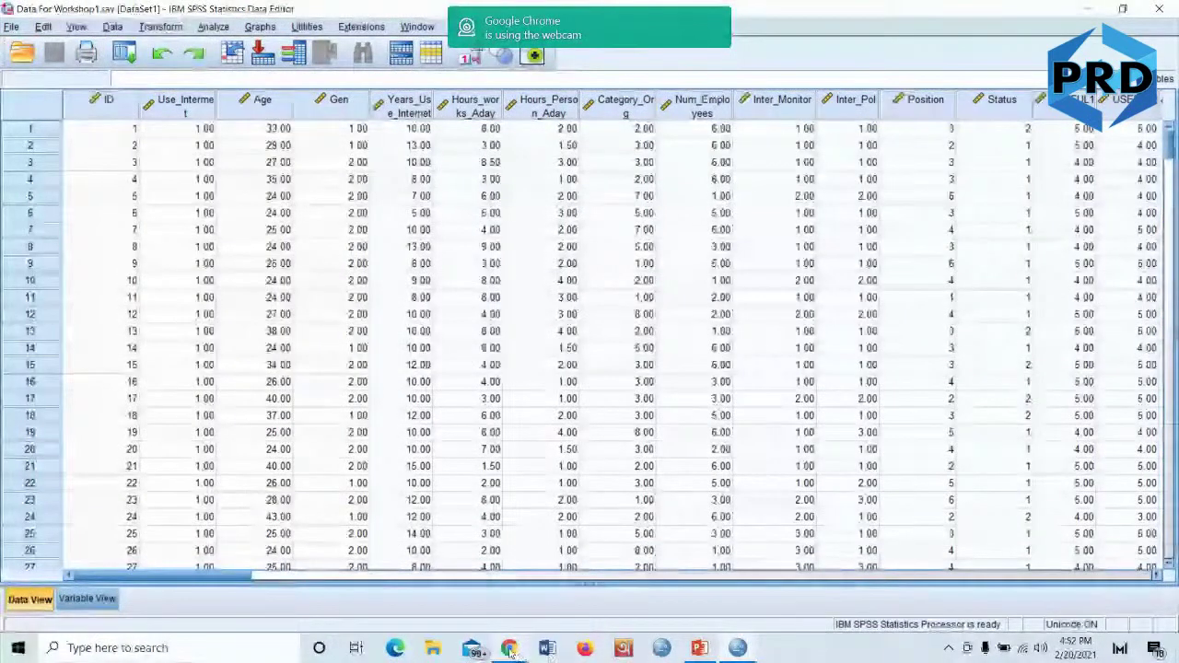
{"action": "mouse_move", "coordinate": [510, 649]}
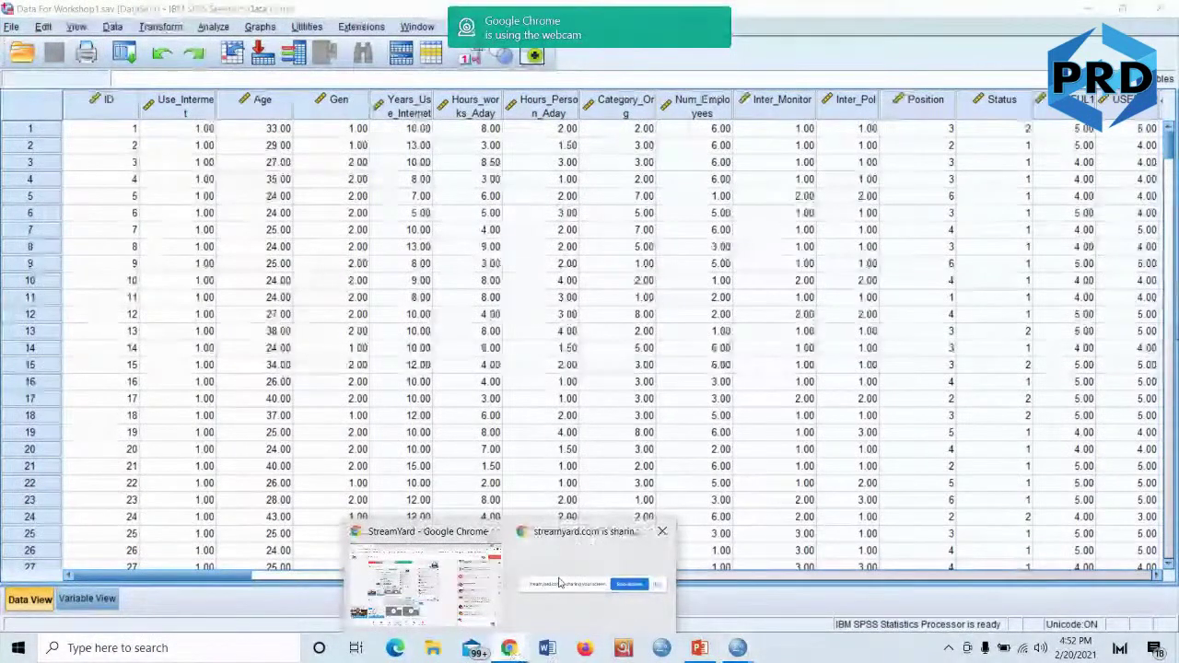
{"action": "mouse_move", "coordinate": [584, 553]}
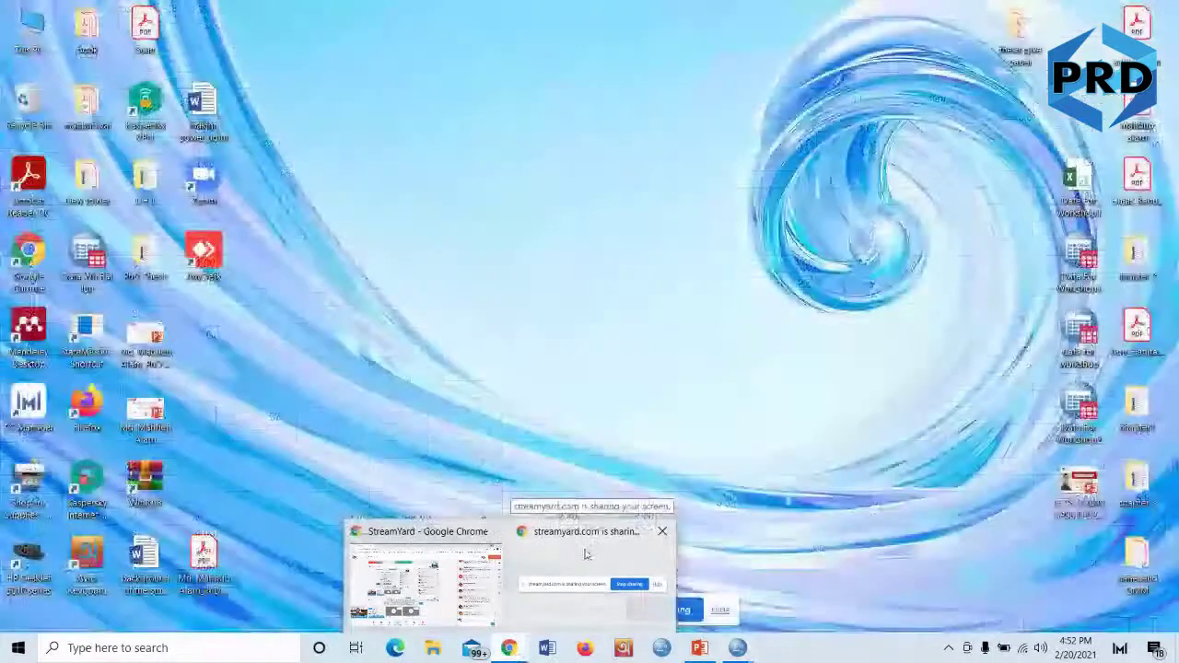
{"action": "left_click", "coordinate": [584, 553]}
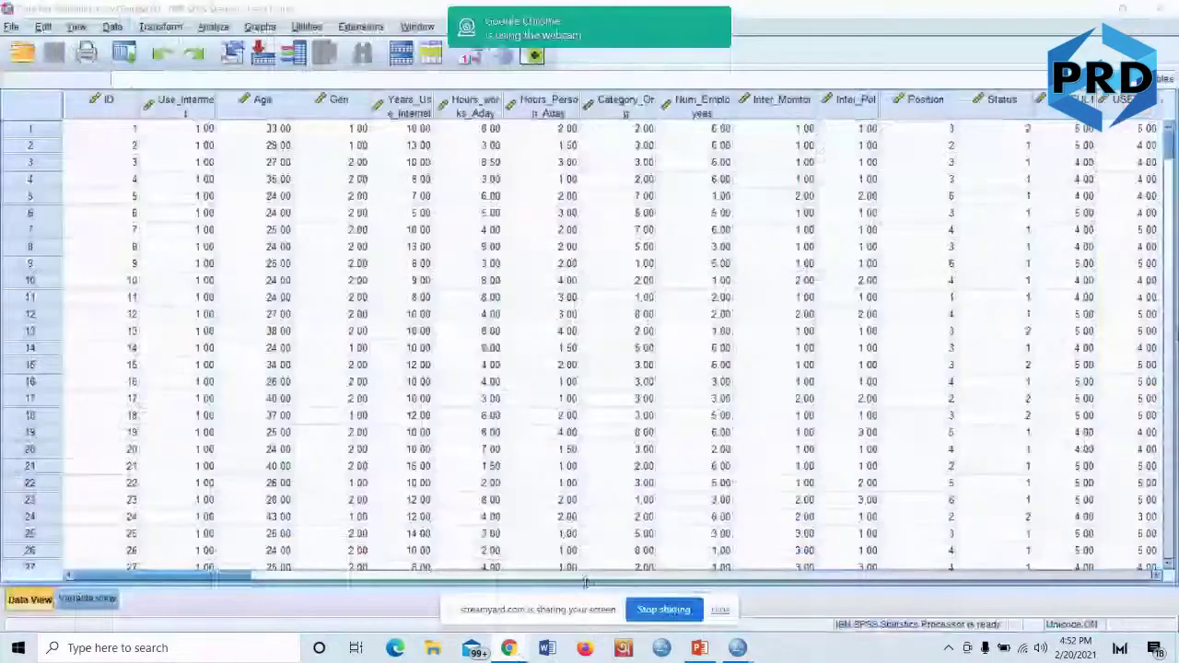
{"action": "mouse_move", "coordinate": [510, 650]}
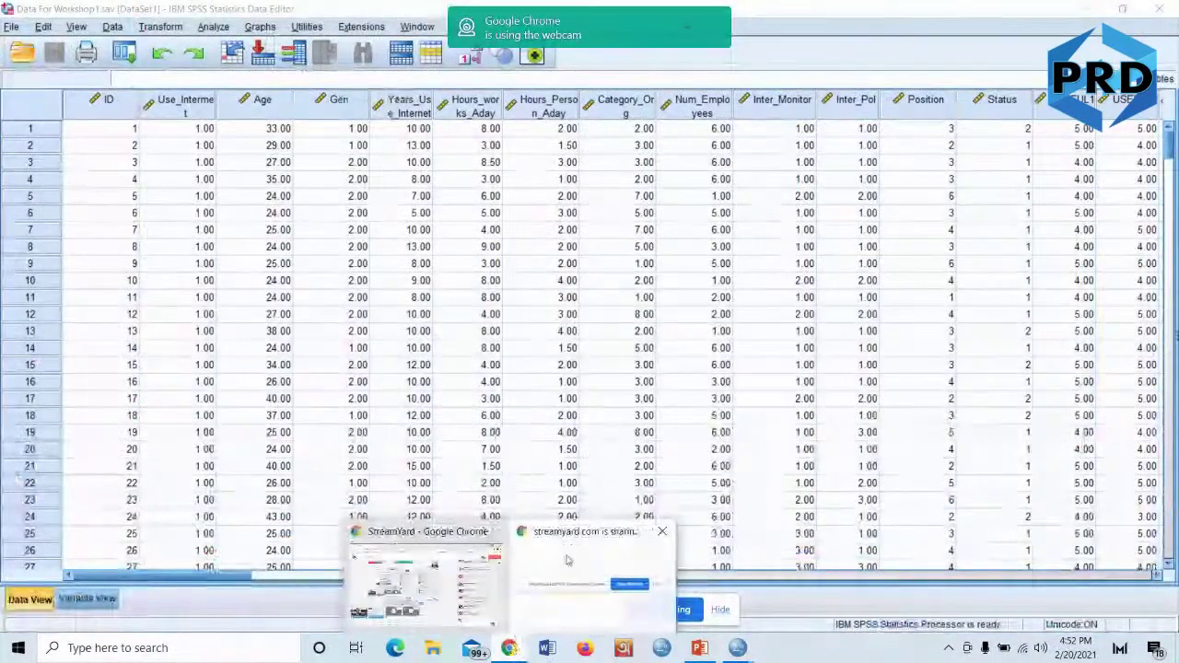
{"action": "mouse_move", "coordinate": [530, 575]}
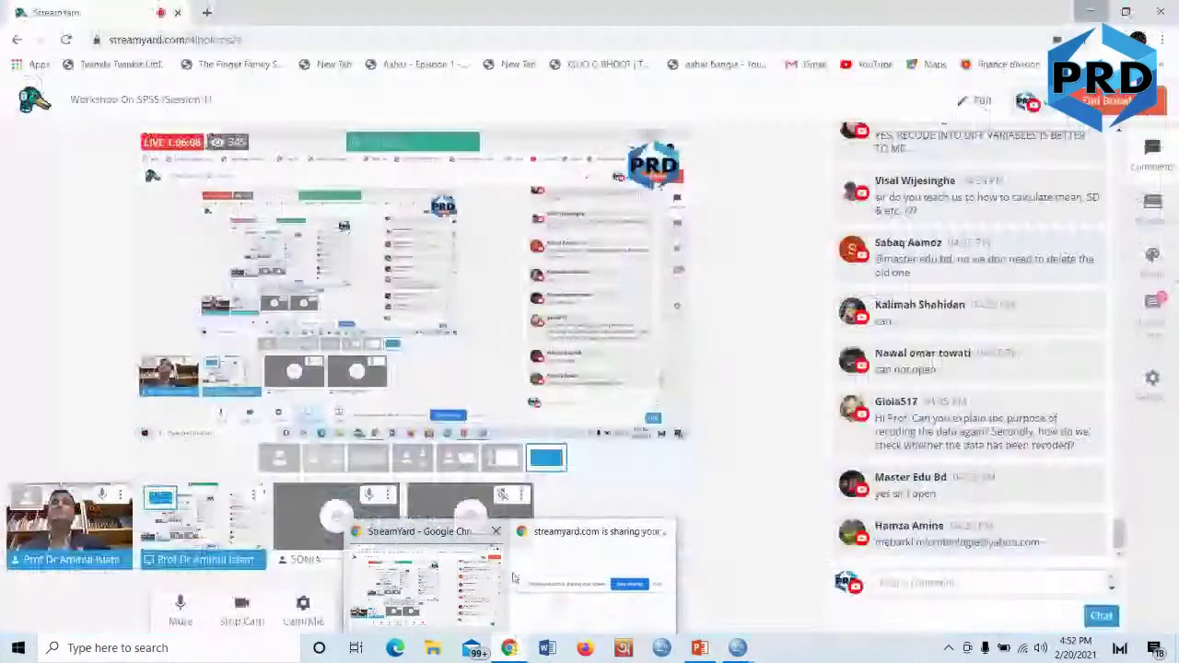
{"action": "mouse_move", "coordinate": [579, 564]}
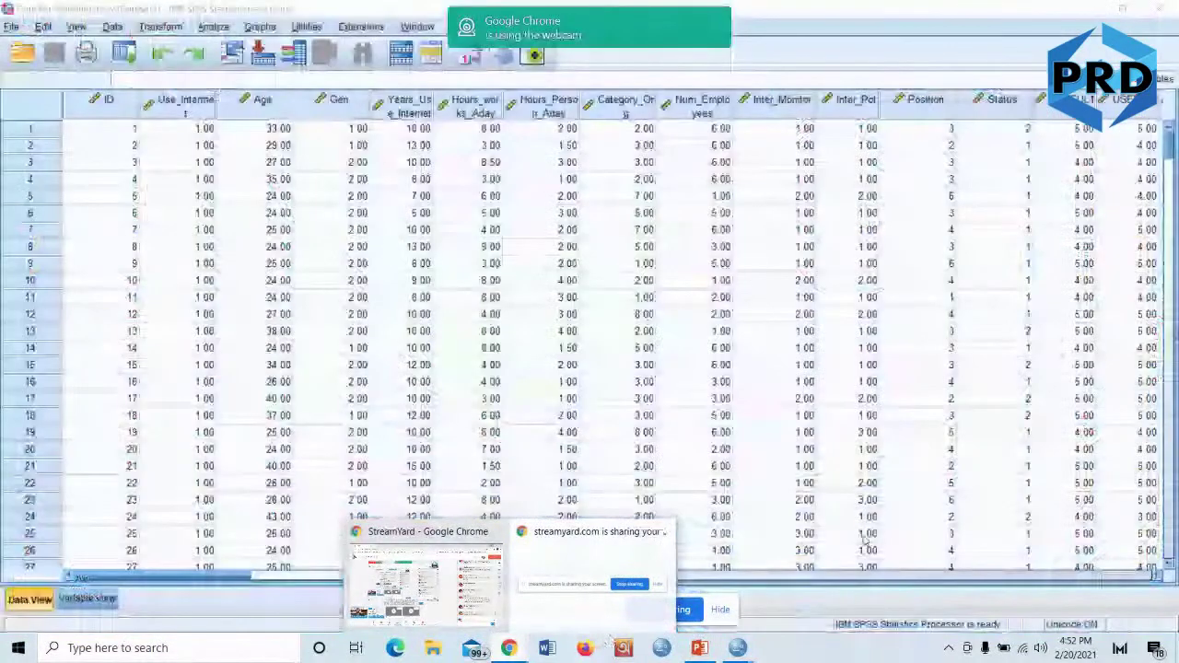
{"action": "left_click", "coordinate": [920, 517]}
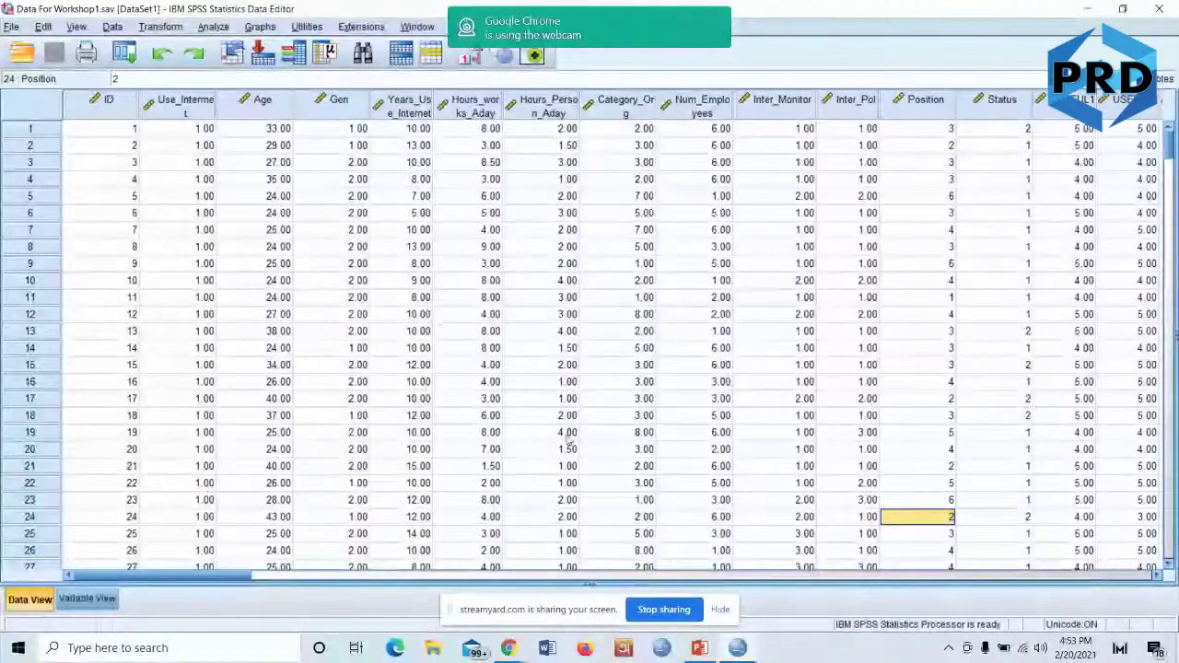
Switch to the StreamYard broadcast page in Chrome and hide the screen-sharing notice
{"action": "mouse_move", "coordinate": [509, 648]}
{"action": "left_click", "coordinate": [432, 579]}
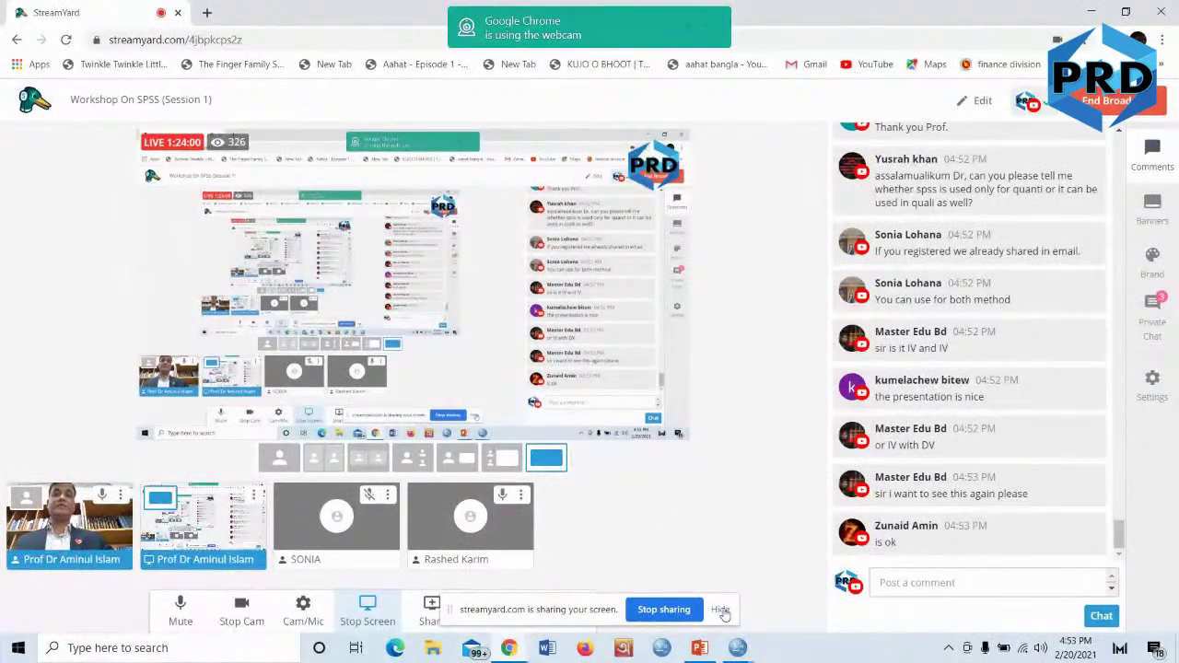
{"action": "left_click", "coordinate": [720, 610]}
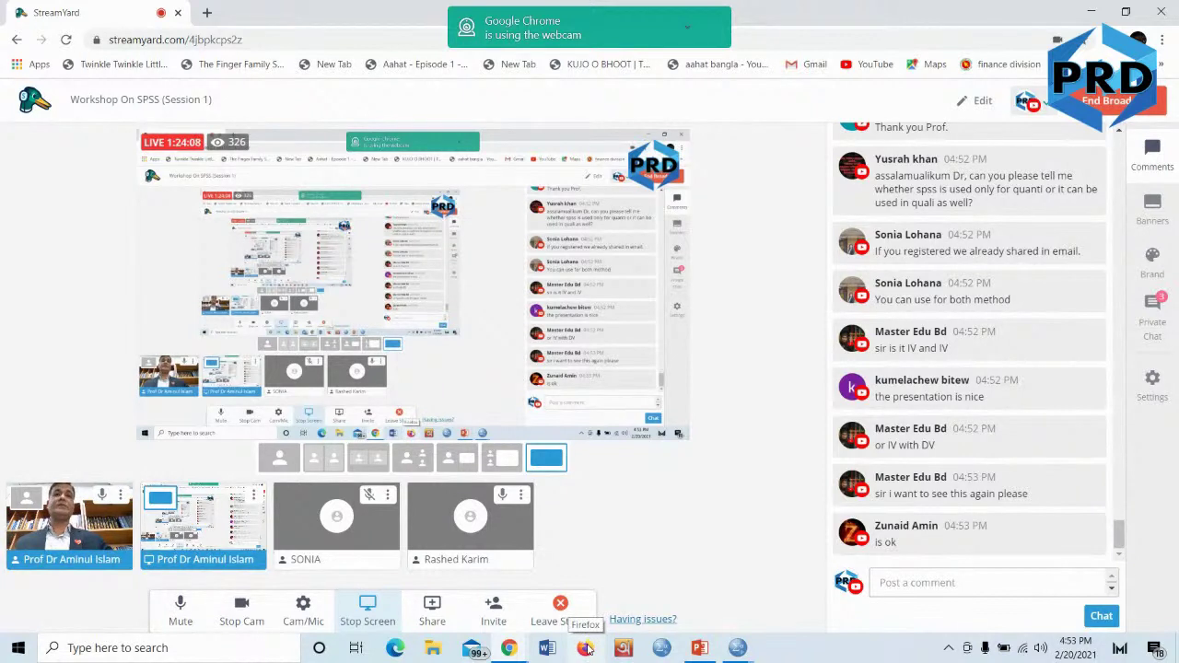
{"action": "mouse_move", "coordinate": [508, 649]}
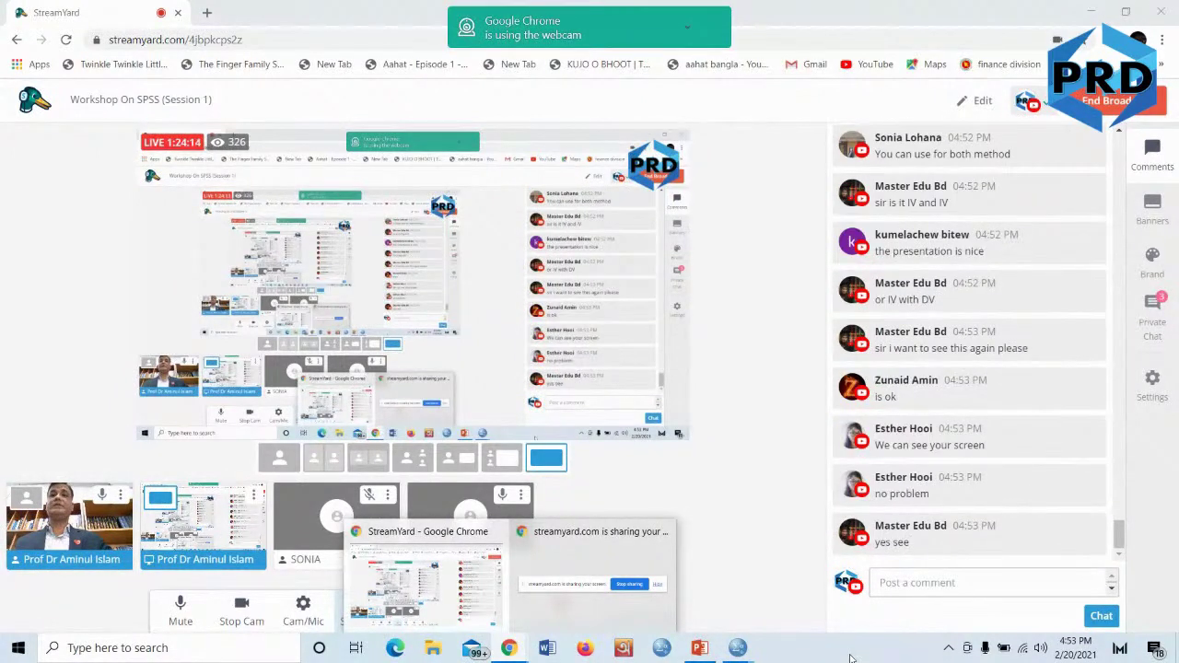
{"action": "mouse_move", "coordinate": [737, 649]}
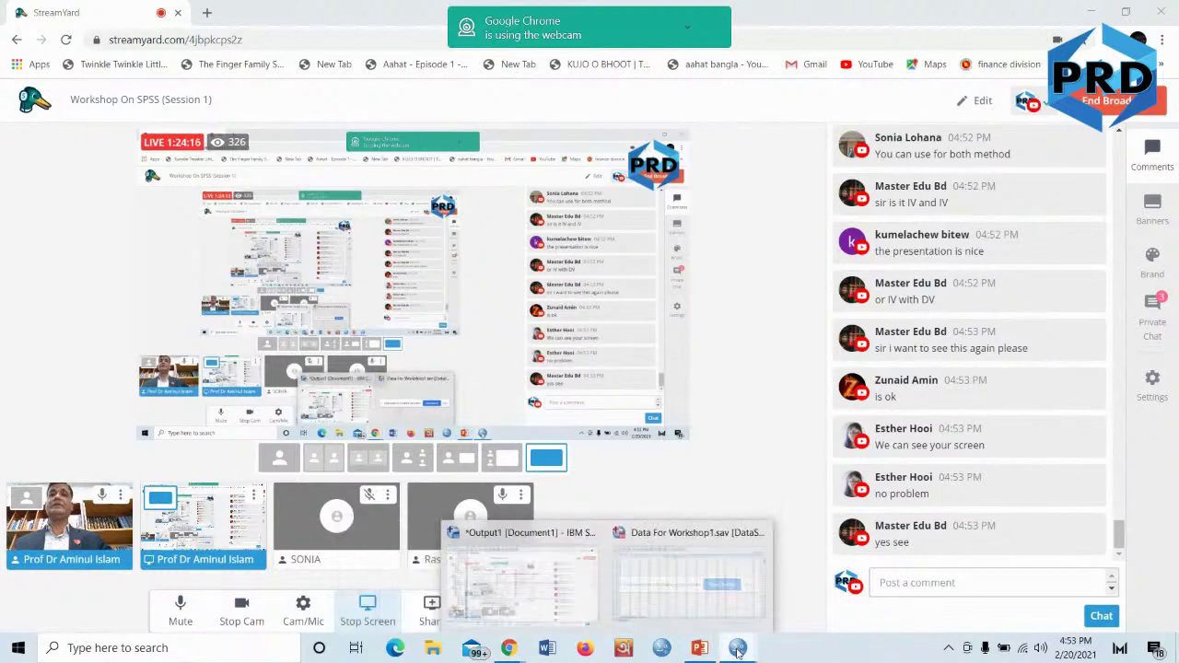
{"action": "left_click", "coordinate": [820, 580]}
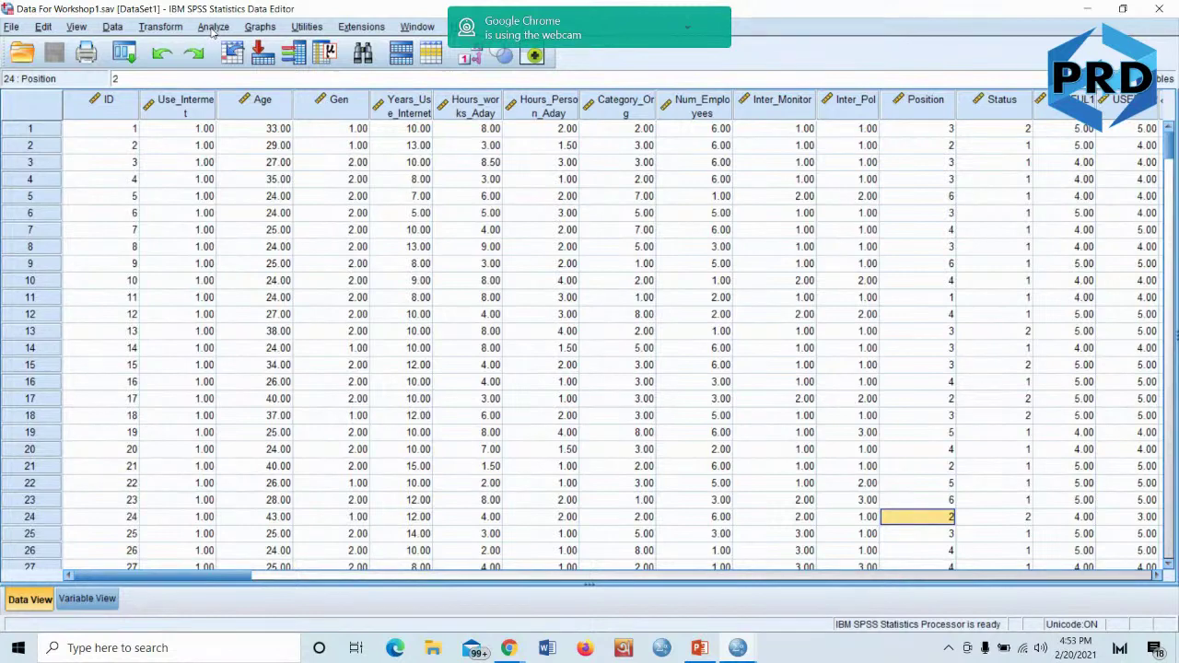
{"action": "left_click", "coordinate": [1089, 9]}
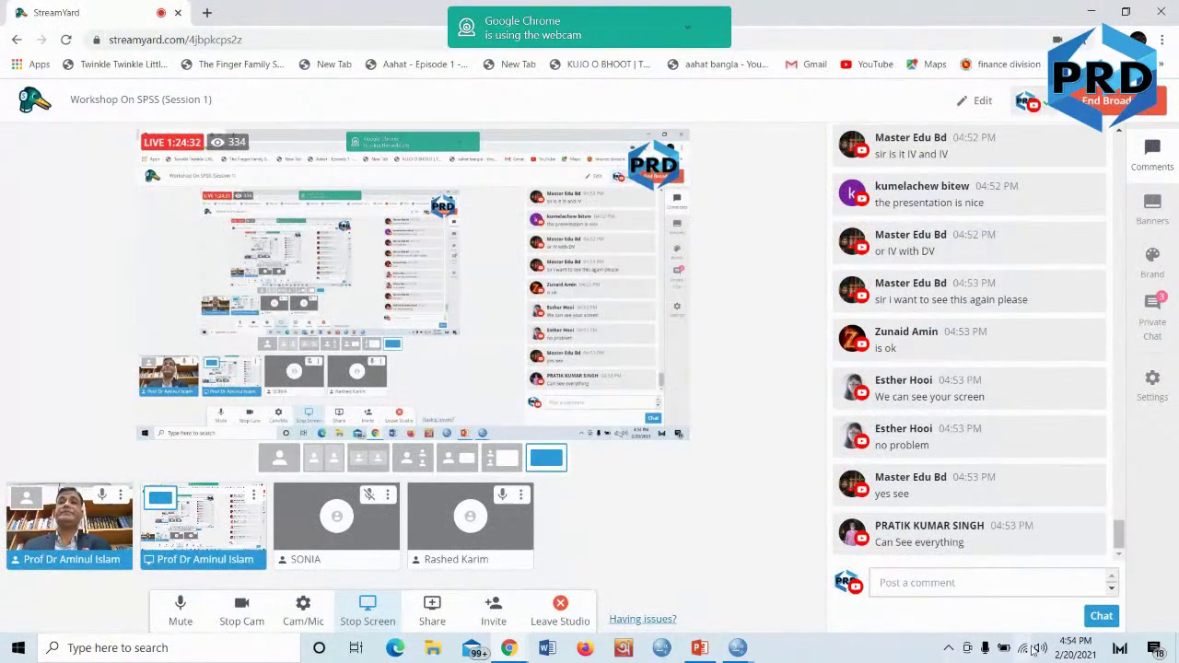
Return to the SPSS output window, reopen the Crosstabs analysis and remove Current Position from the rows and Category of Organization from the columns
{"action": "mouse_move", "coordinate": [737, 648]}
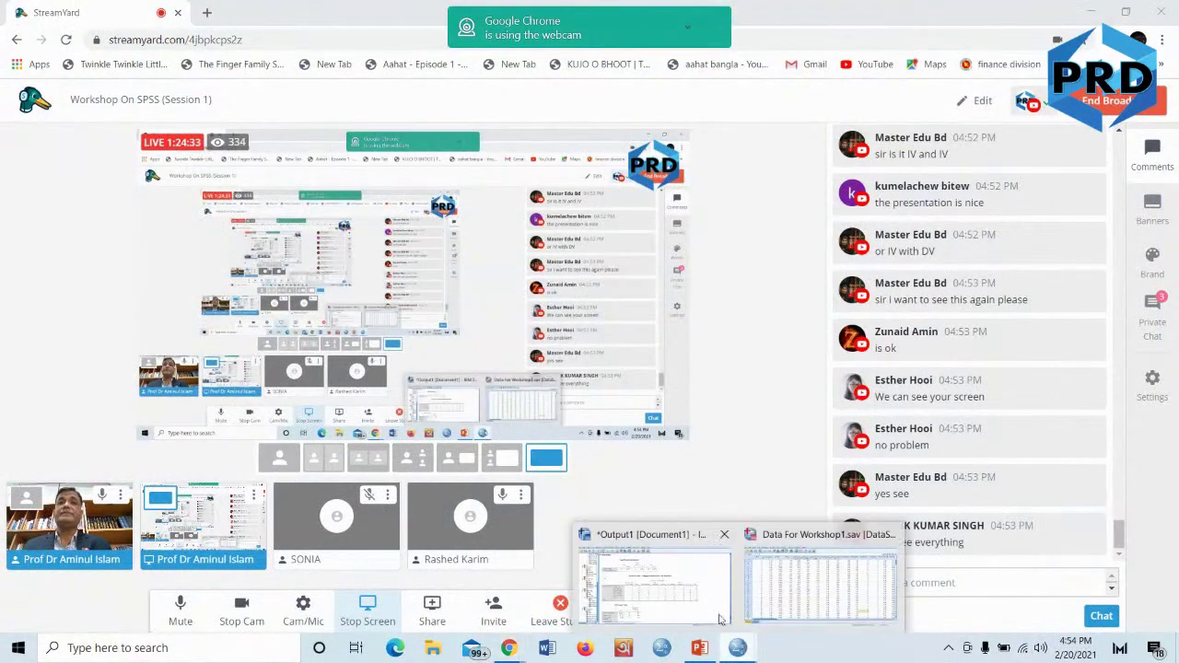
{"action": "left_click", "coordinate": [656, 572]}
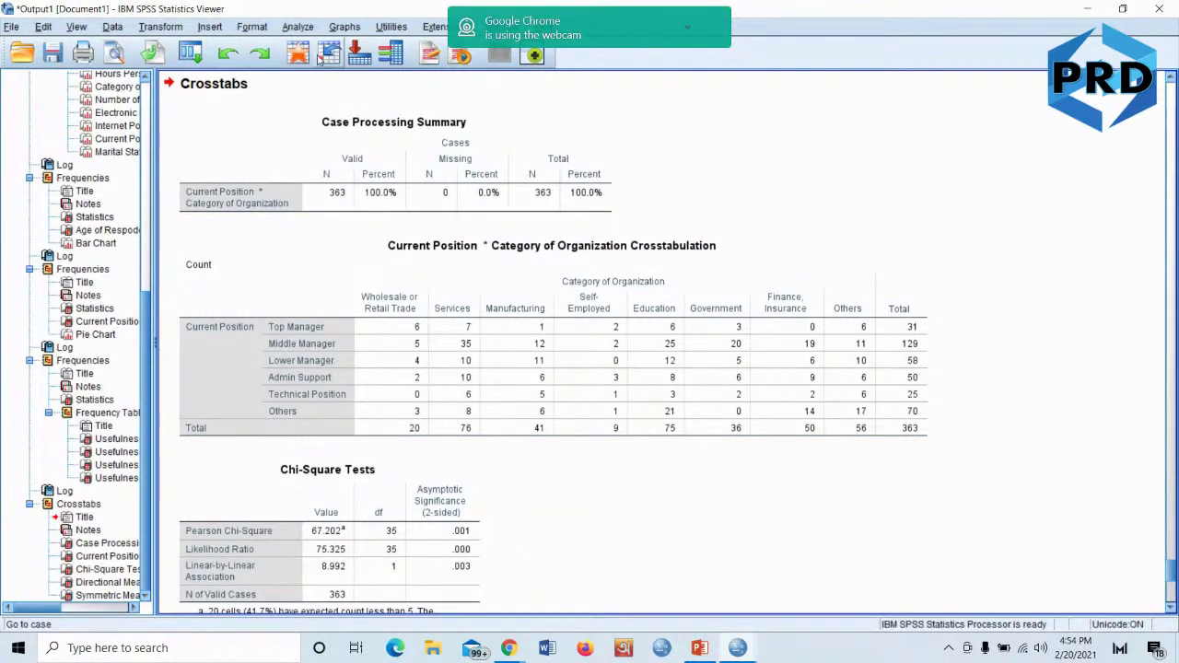
{"action": "left_click", "coordinate": [290, 30]}
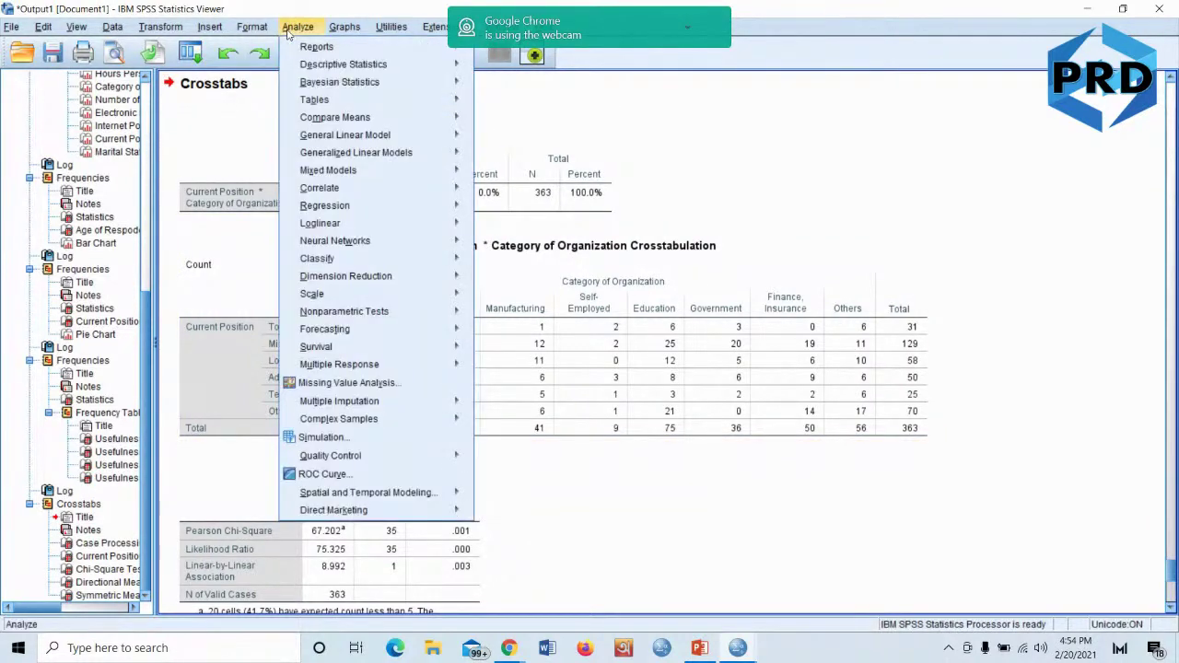
{"action": "mouse_move", "coordinate": [334, 74]}
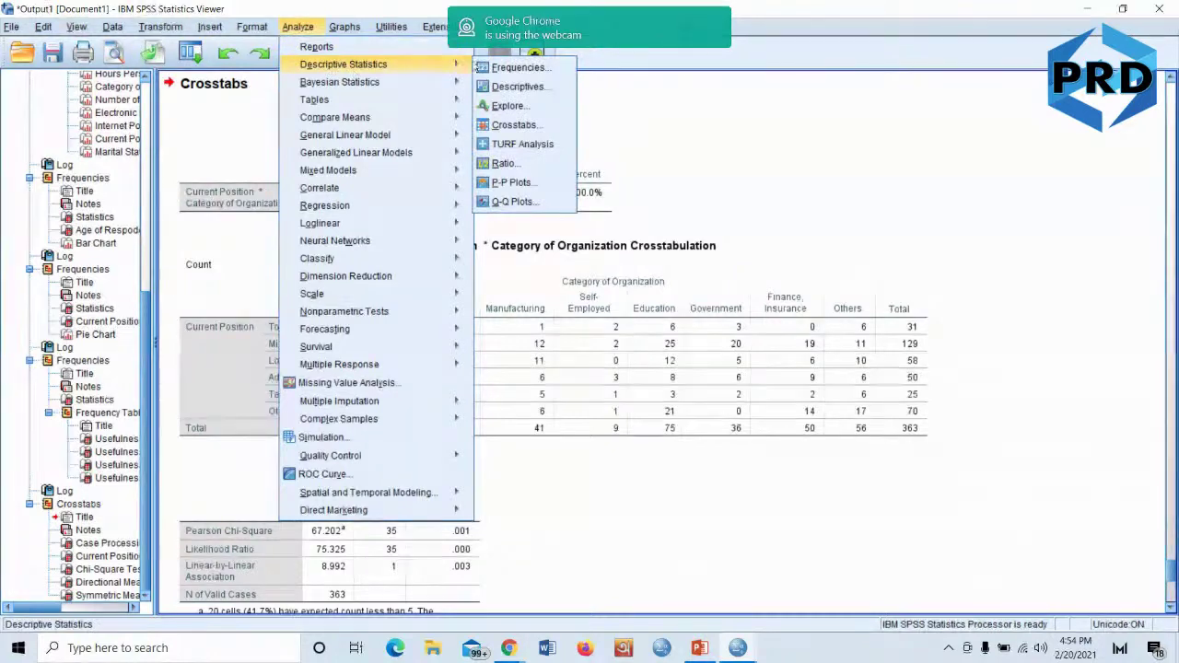
{"action": "left_click", "coordinate": [516, 125]}
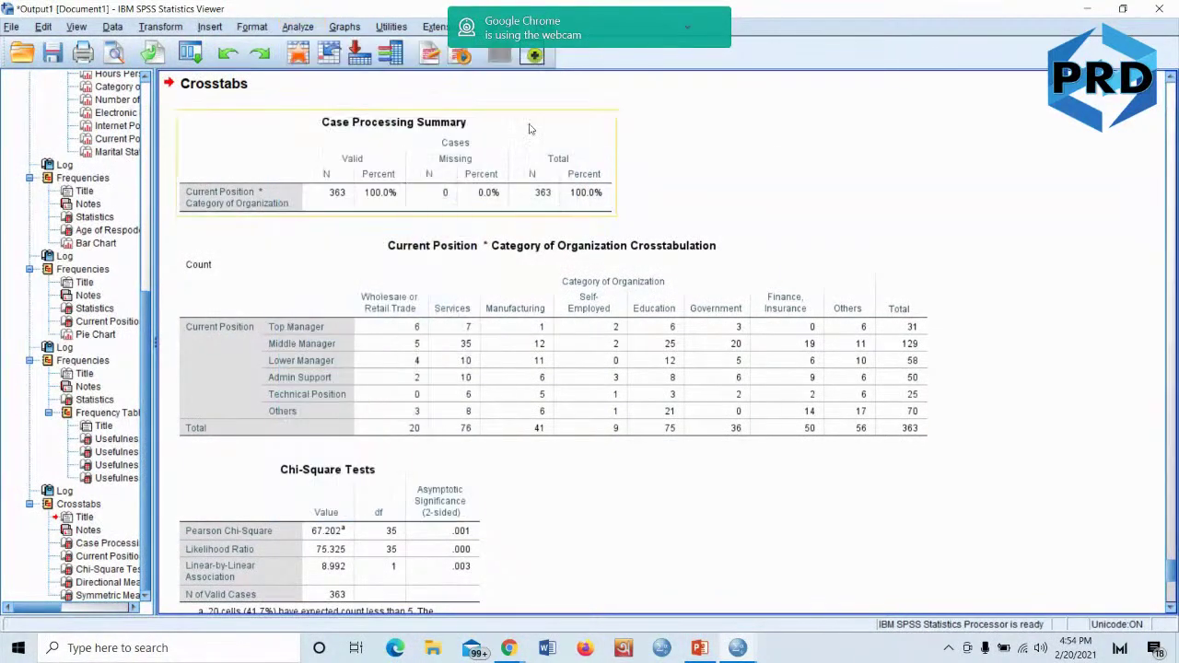
{"action": "left_click", "coordinate": [622, 204]}
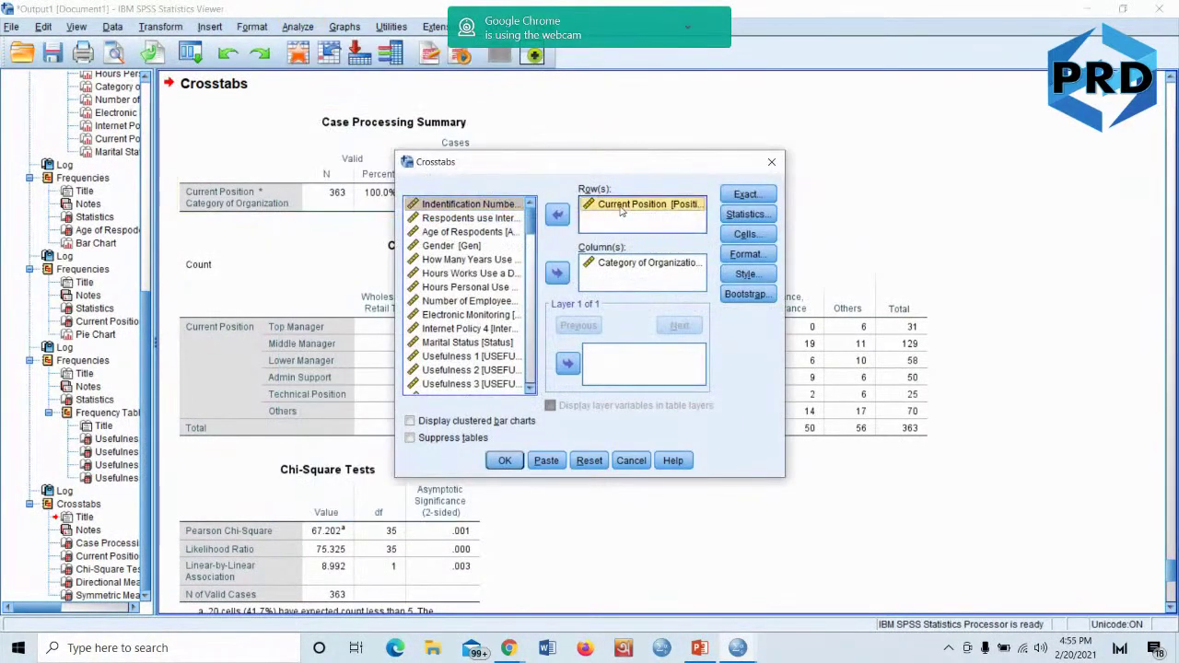
{"action": "left_click", "coordinate": [557, 214]}
{"action": "left_click", "coordinate": [627, 264]}
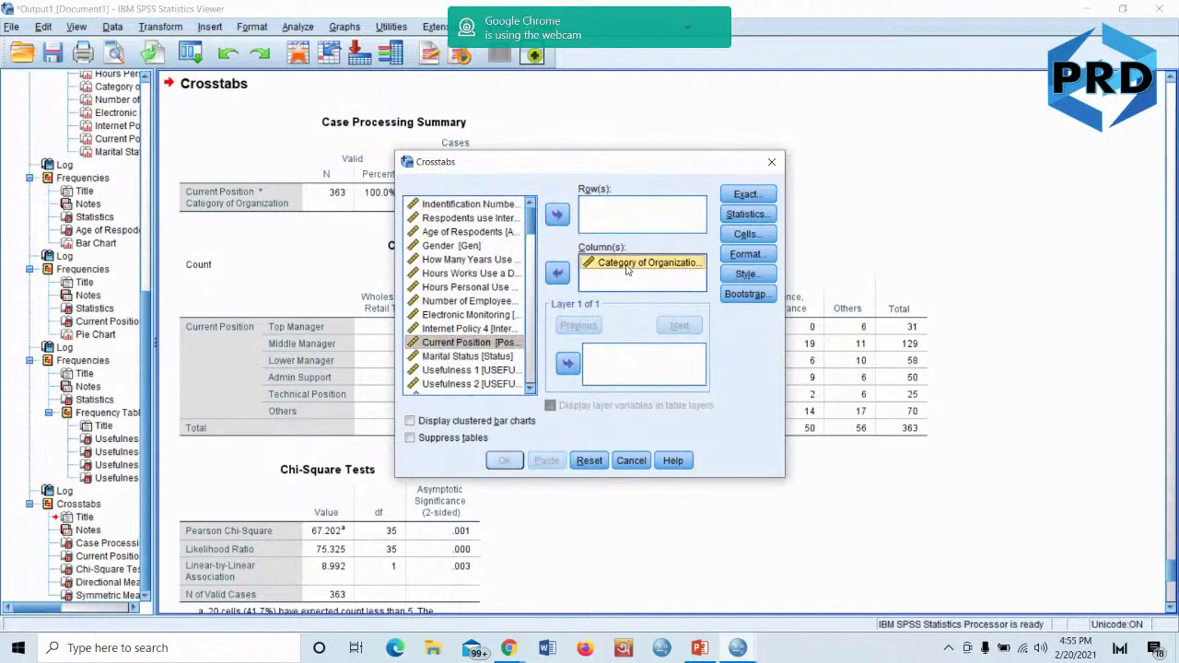
{"action": "left_click", "coordinate": [557, 273]}
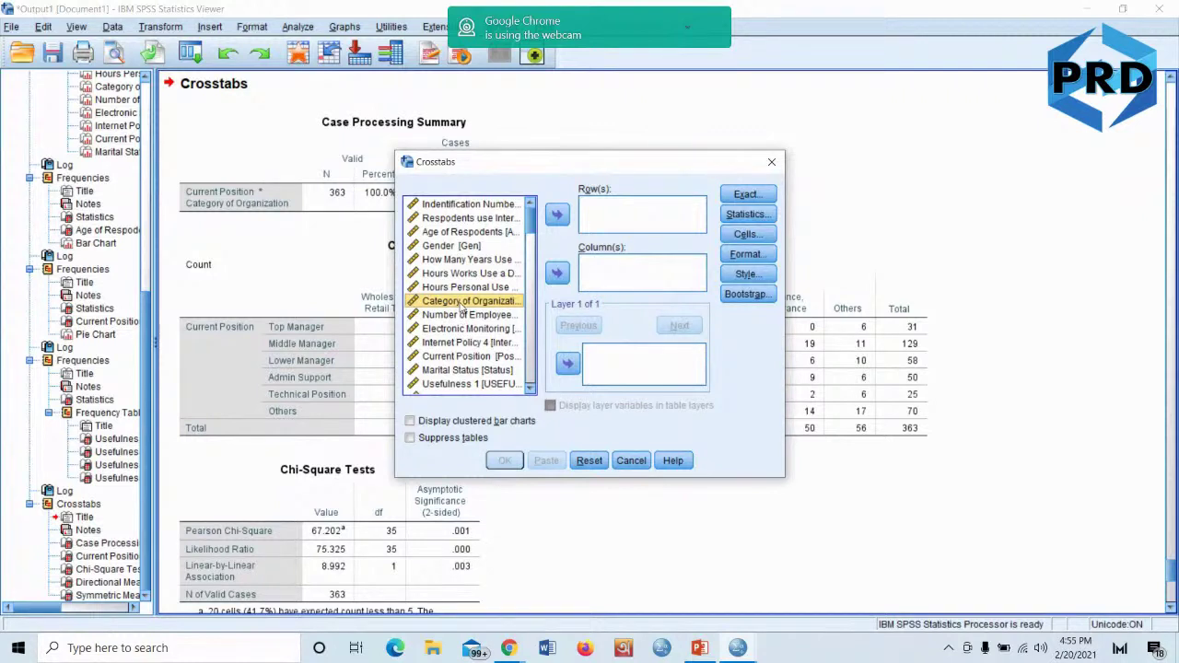
Run a crosstab with Current Position as the row variable and Usefulness 1 as the column variable
{"action": "left_click", "coordinate": [459, 357]}
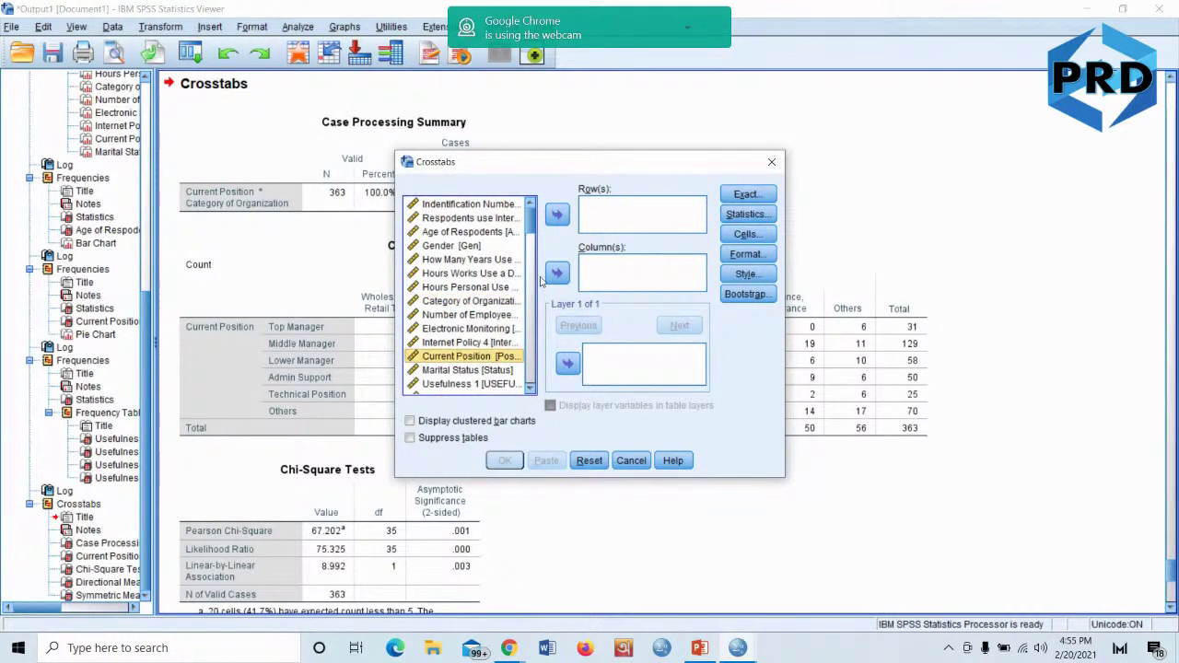
{"action": "left_click", "coordinate": [557, 214]}
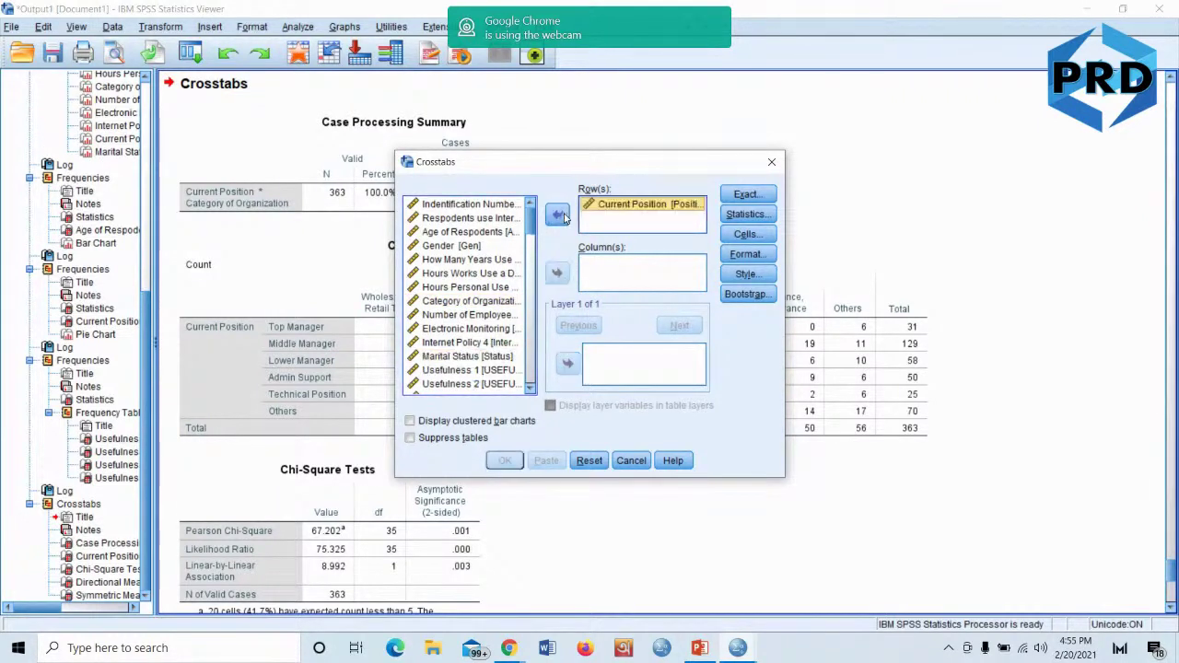
{"action": "left_click", "coordinate": [449, 372]}
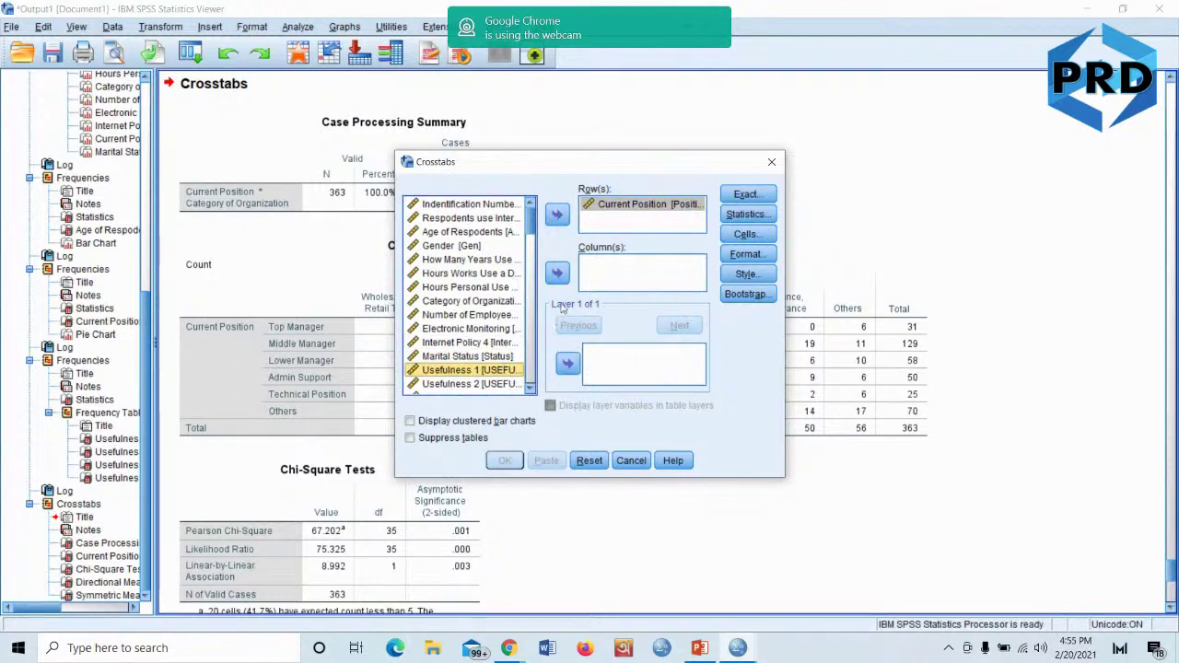
{"action": "left_click", "coordinate": [558, 274]}
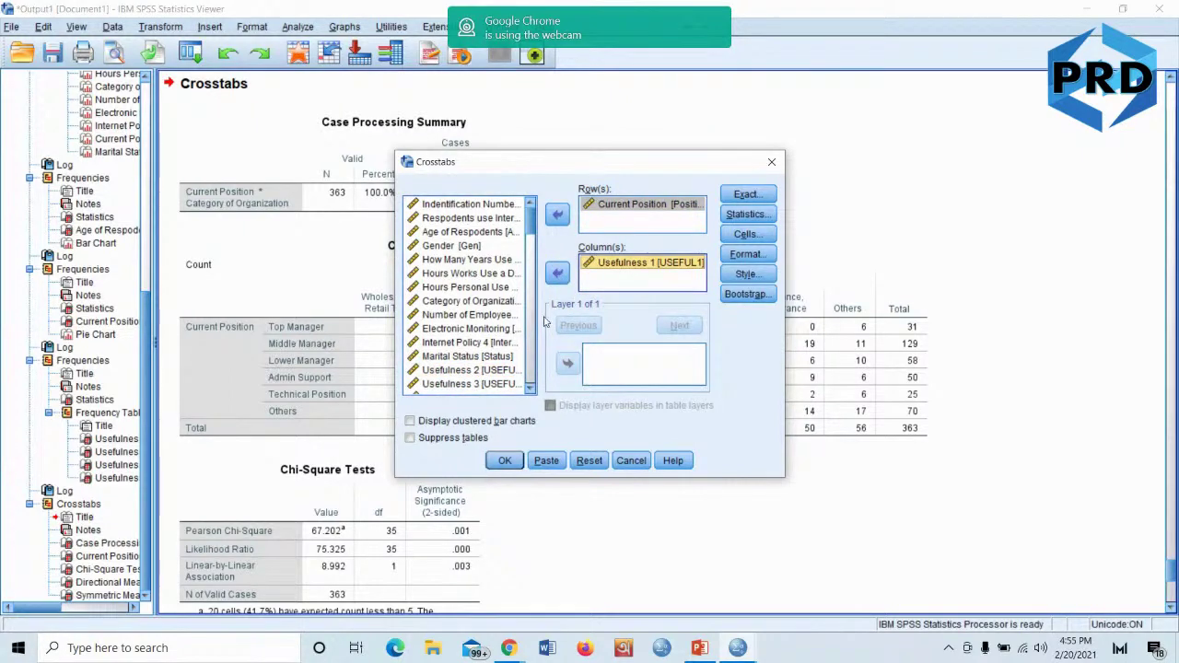
{"action": "left_click", "coordinate": [504, 461]}
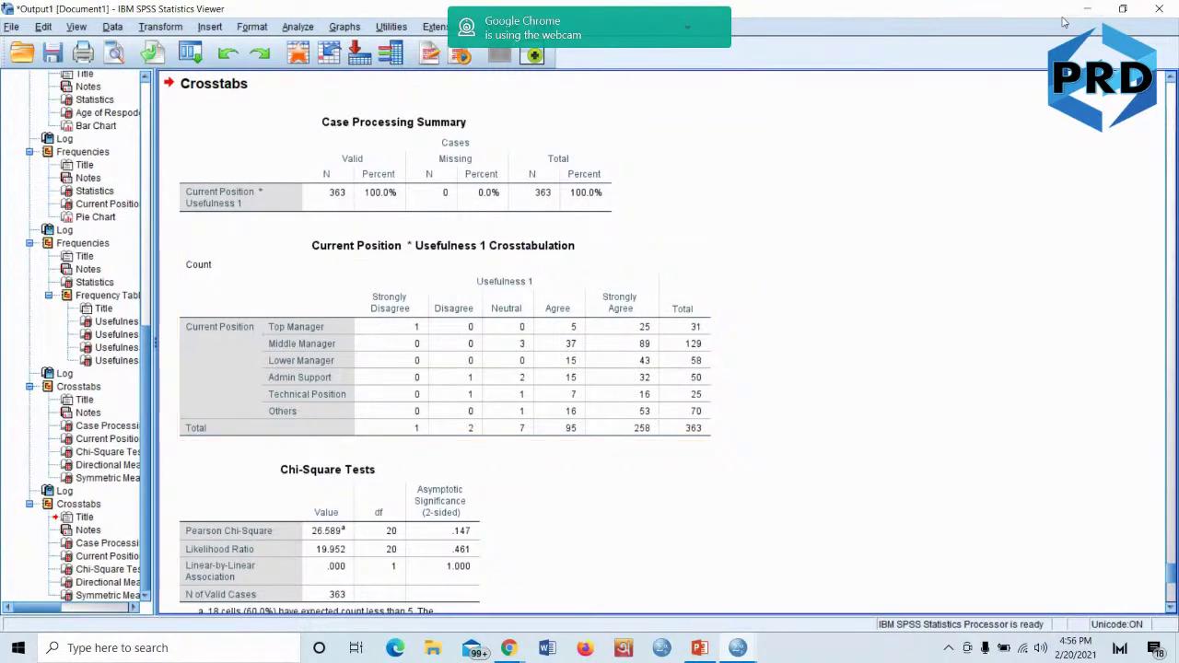
Check the StreamYard broadcast page in Chrome, and switch to the Data For Workshop1.sav data window in SPSS
{"action": "key", "text": "alt+Tab"}
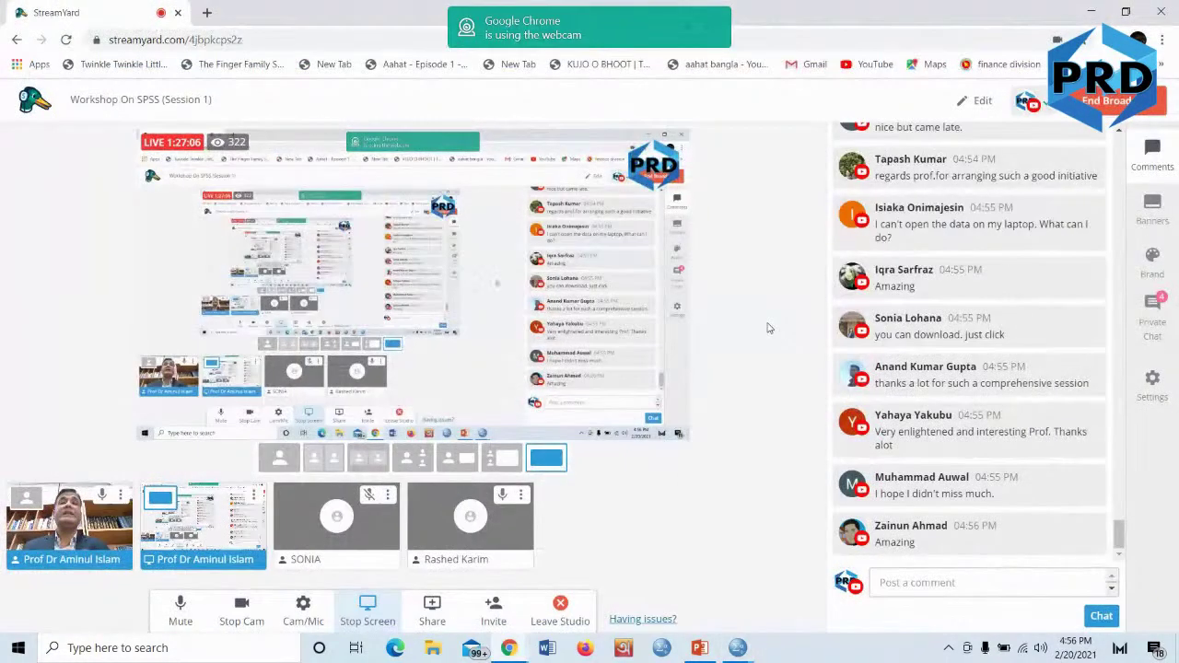
{"action": "mouse_move", "coordinate": [735, 637]}
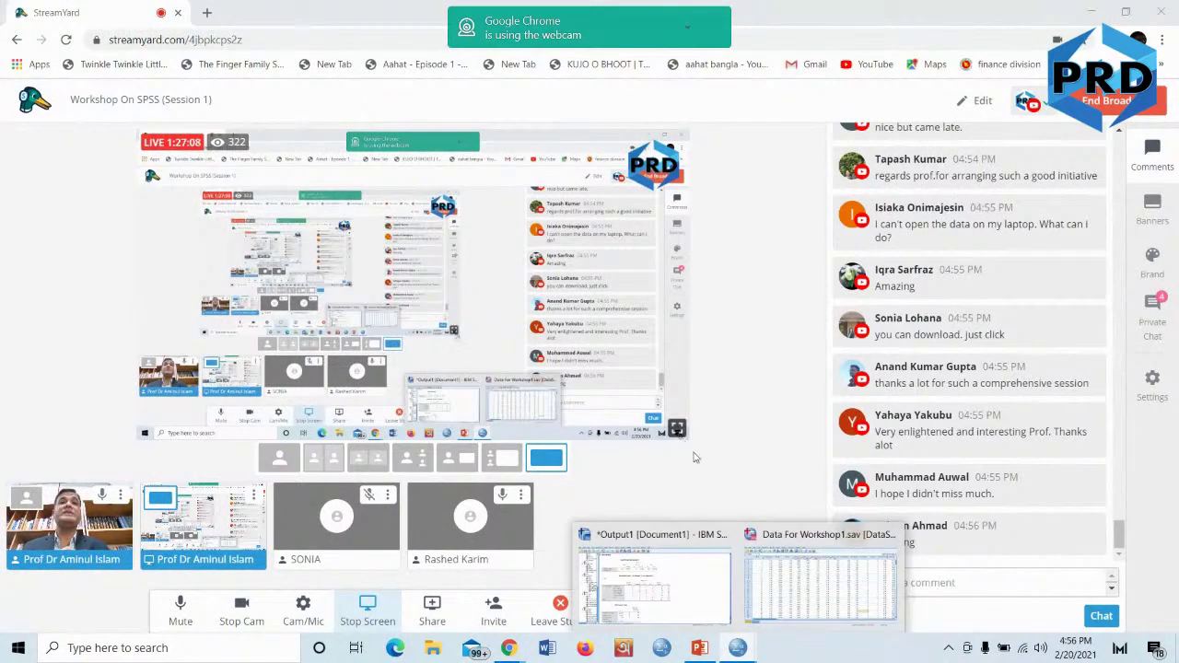
{"action": "left_click", "coordinate": [819, 575]}
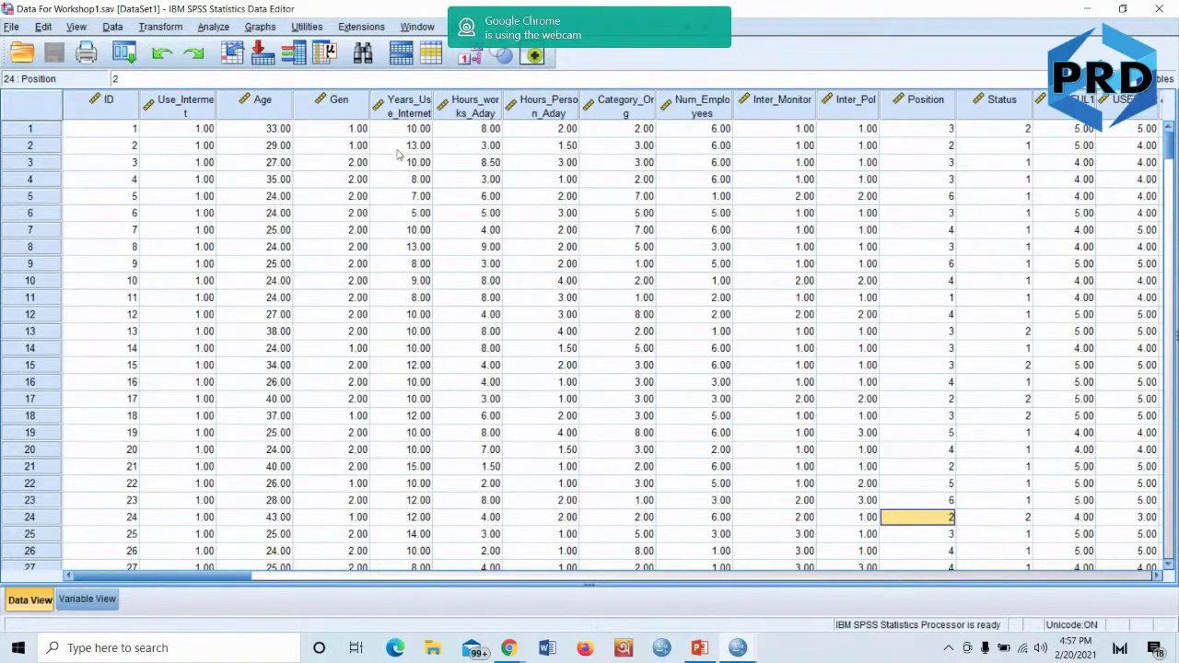
Open a scale Reliability Analysis and add Usefulness 1 to Usefulness 4 as the items
{"action": "left_click", "coordinate": [215, 27]}
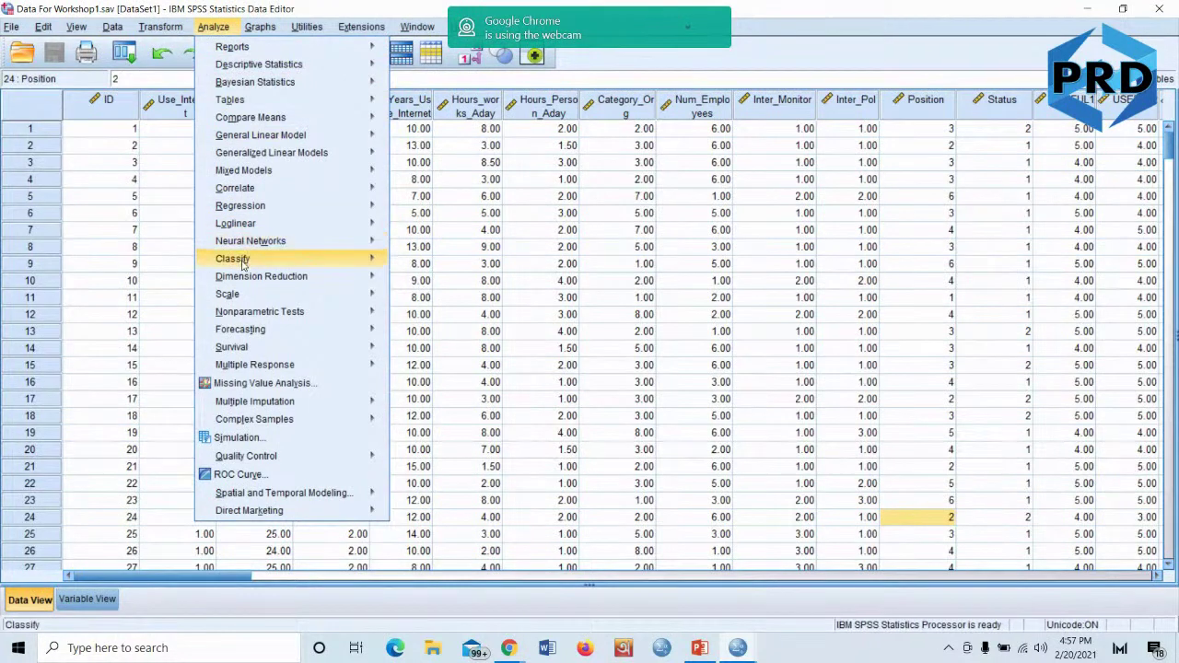
{"action": "mouse_move", "coordinate": [231, 294]}
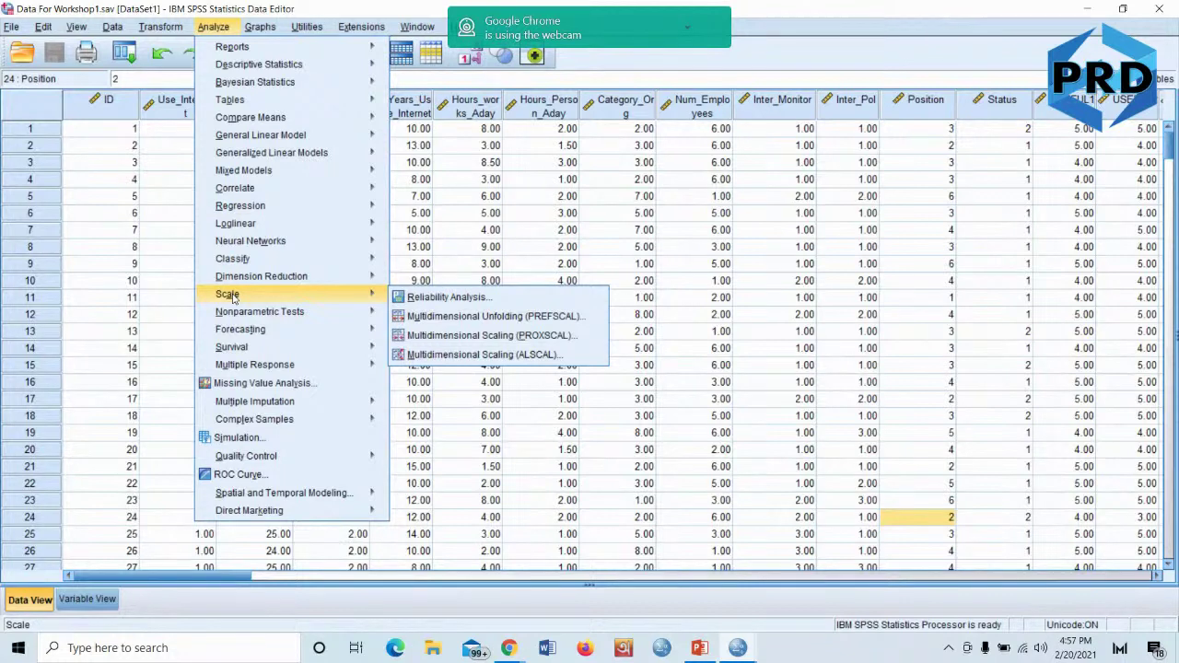
{"action": "left_click", "coordinate": [449, 299]}
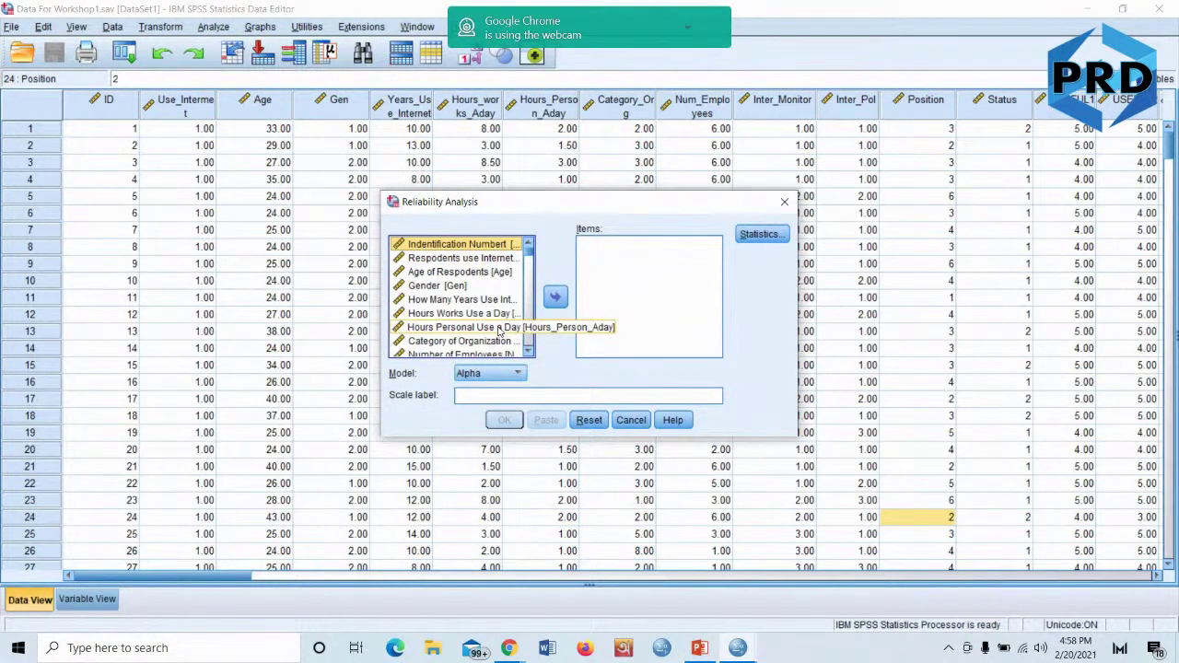
{"action": "scroll", "coordinate": [498, 332], "scroll_direction": "down", "scroll_amount": 3}
{"action": "scroll", "coordinate": [499, 332], "scroll_direction": "down", "scroll_amount": 1}
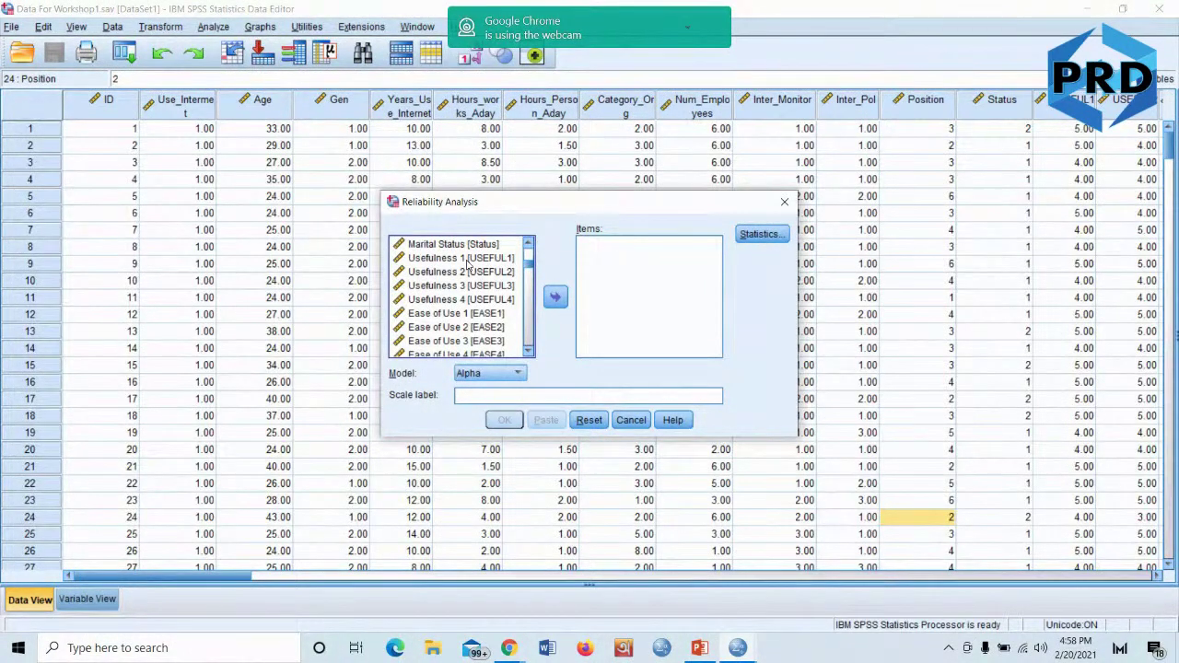
{"action": "left_click", "coordinate": [455, 261]}
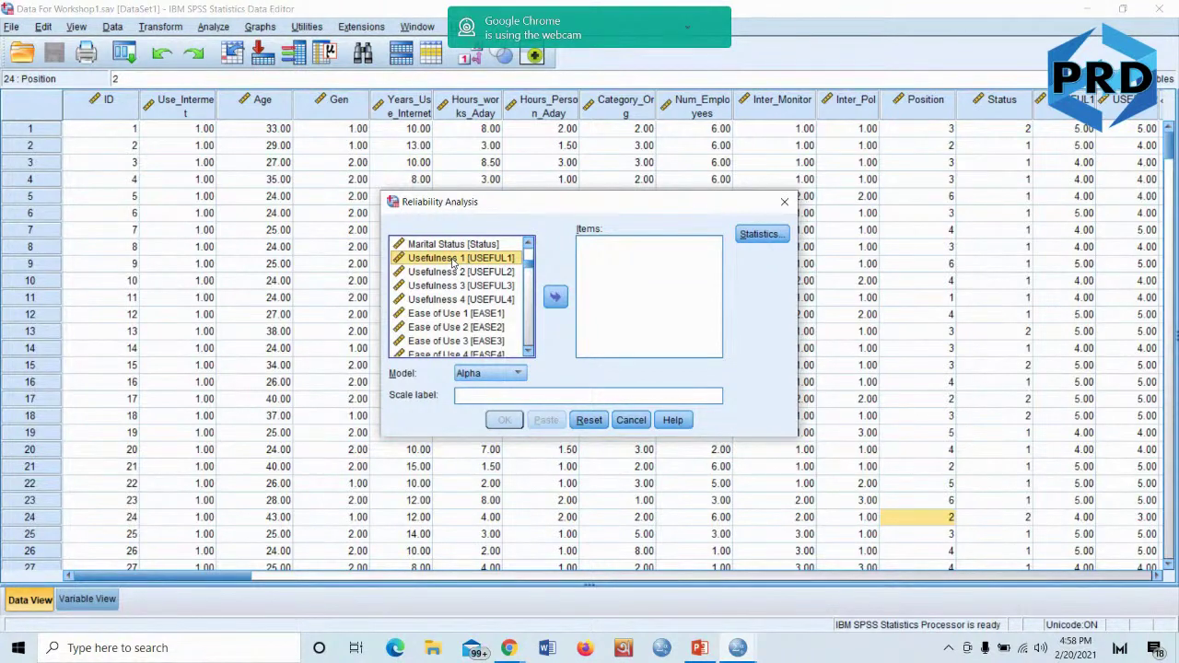
{"action": "key", "text": "shift+Down"}
{"action": "key", "text": "shift+Down"}
{"action": "key", "text": "shift+Down"}
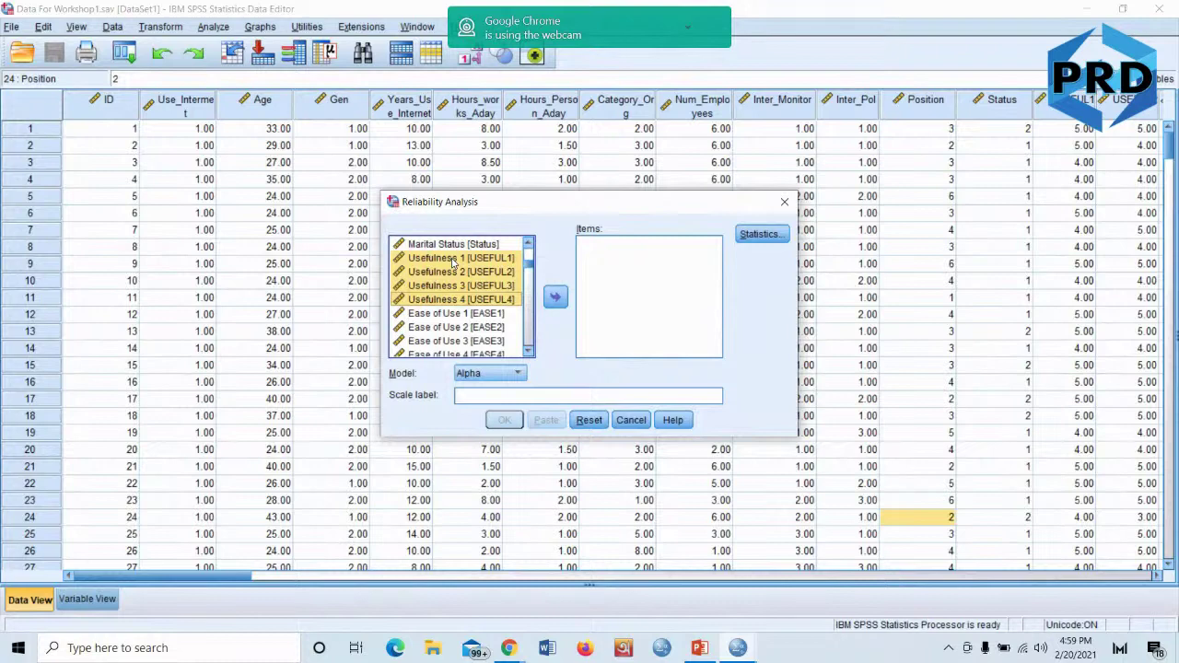
{"action": "left_click", "coordinate": [555, 296]}
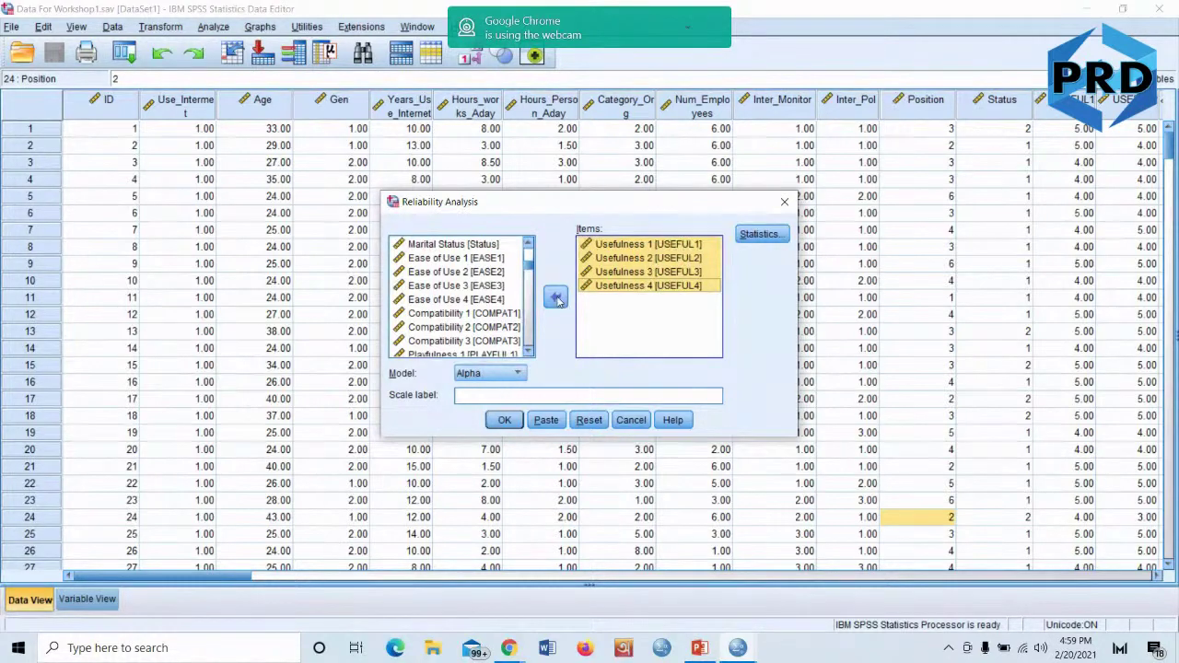
Request item, scale-if-item-deleted and inter-item correlation statistics, run the reliability analysis and maximize the output window
{"action": "left_click", "coordinate": [761, 235]}
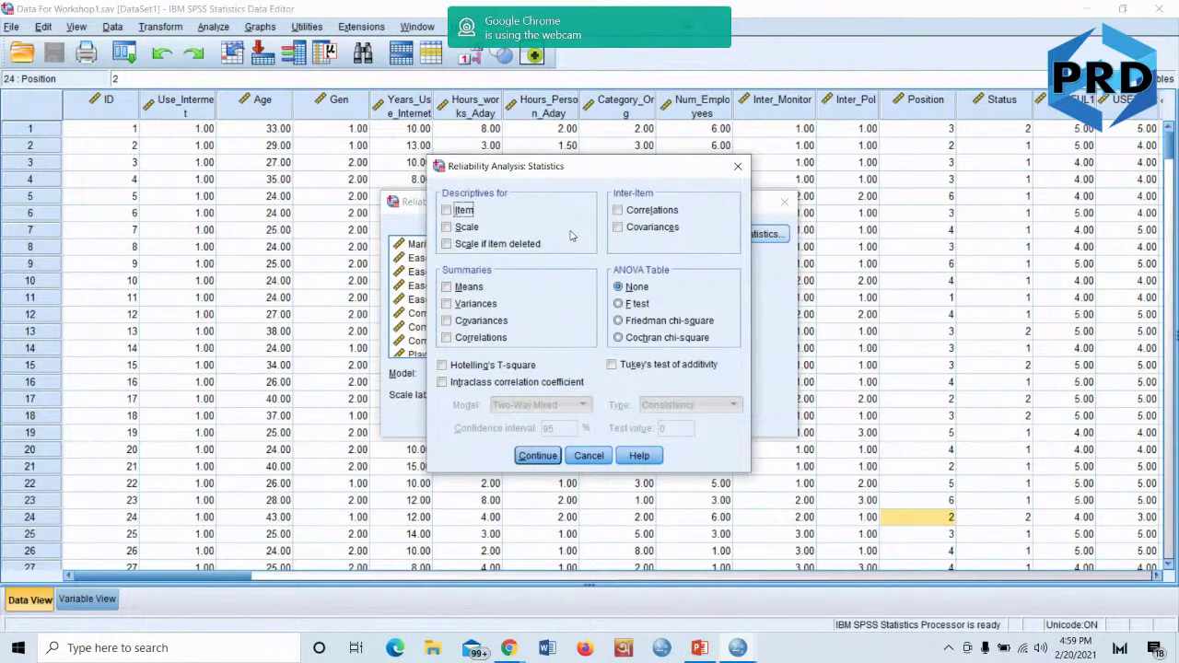
{"action": "left_click", "coordinate": [447, 211]}
{"action": "left_click", "coordinate": [448, 245]}
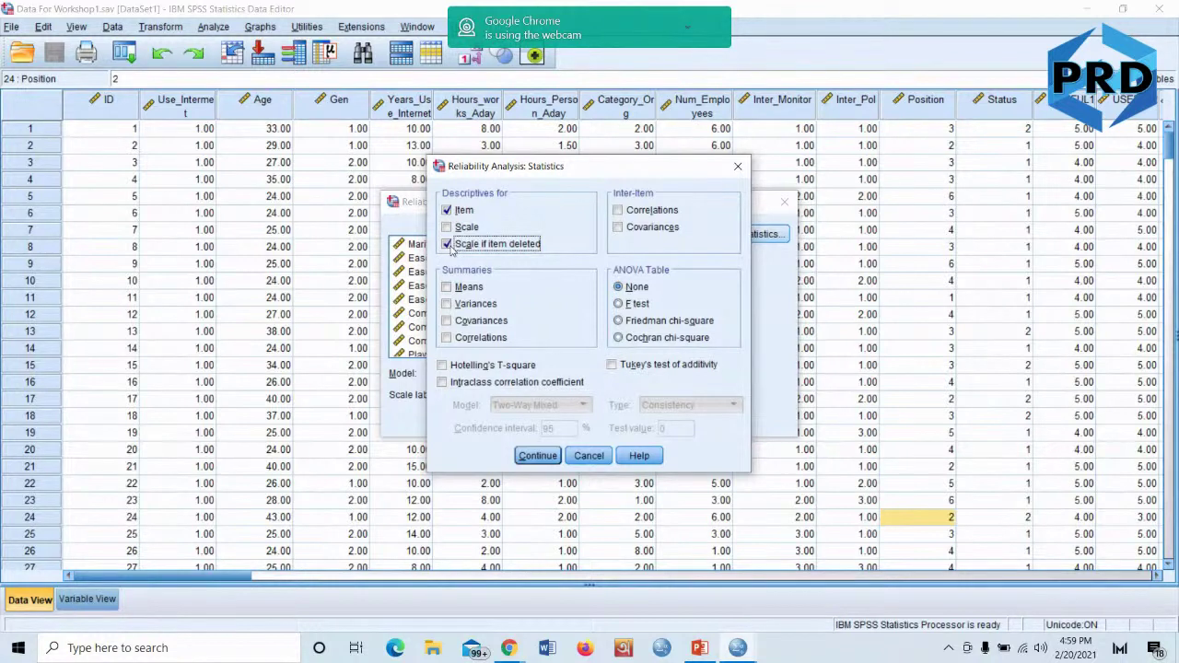
{"action": "left_click", "coordinate": [618, 211]}
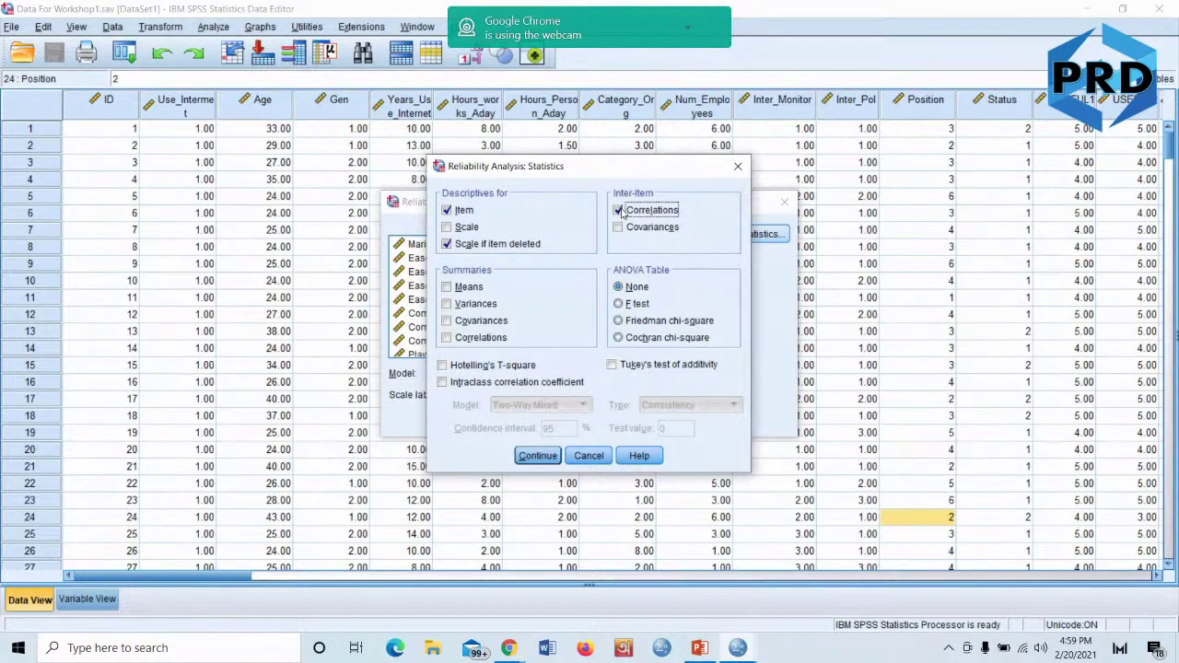
{"action": "left_click", "coordinate": [538, 457]}
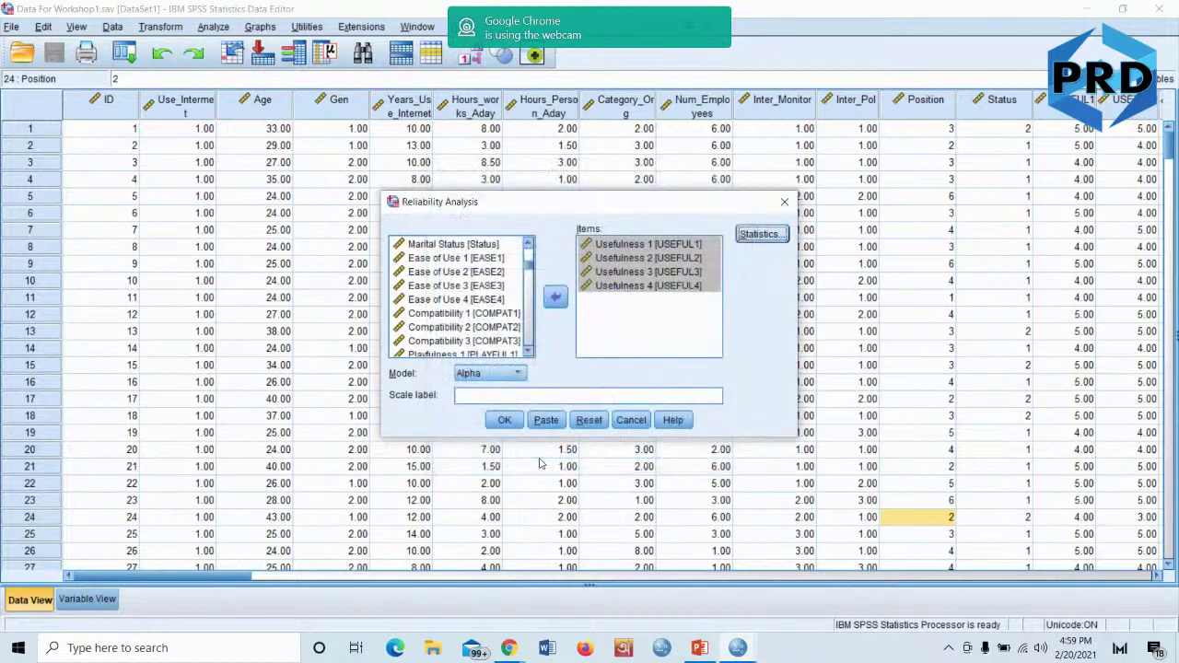
{"action": "left_click", "coordinate": [504, 420]}
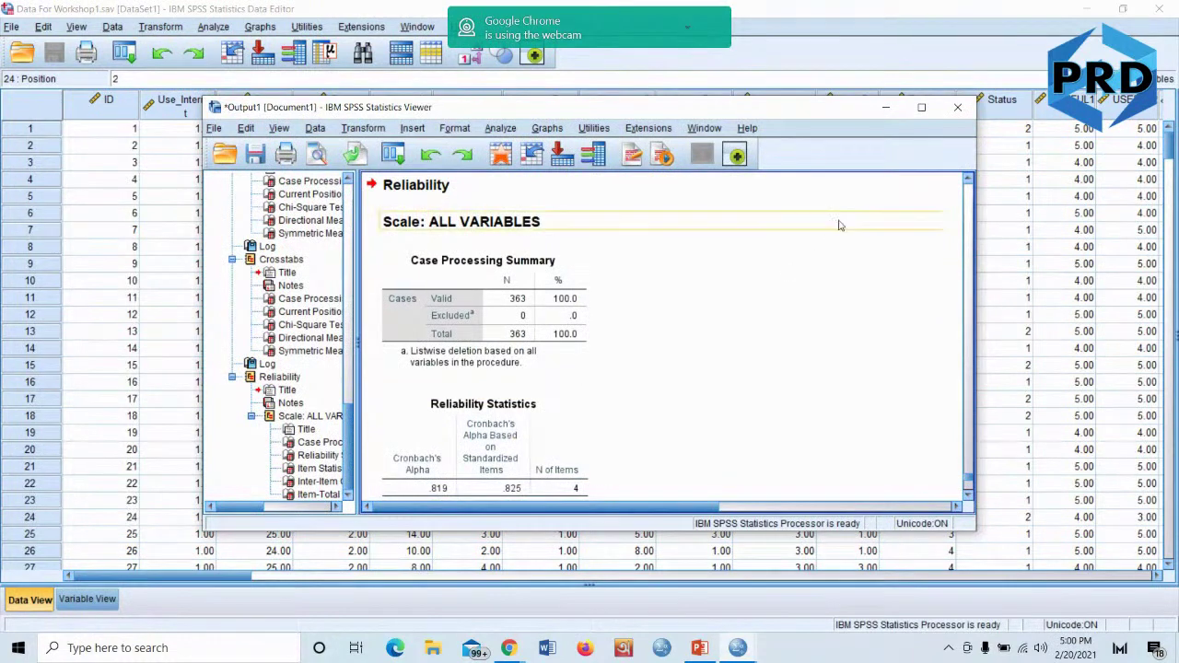
{"action": "left_click", "coordinate": [921, 109]}
{"action": "left_click", "coordinate": [252, 394]}
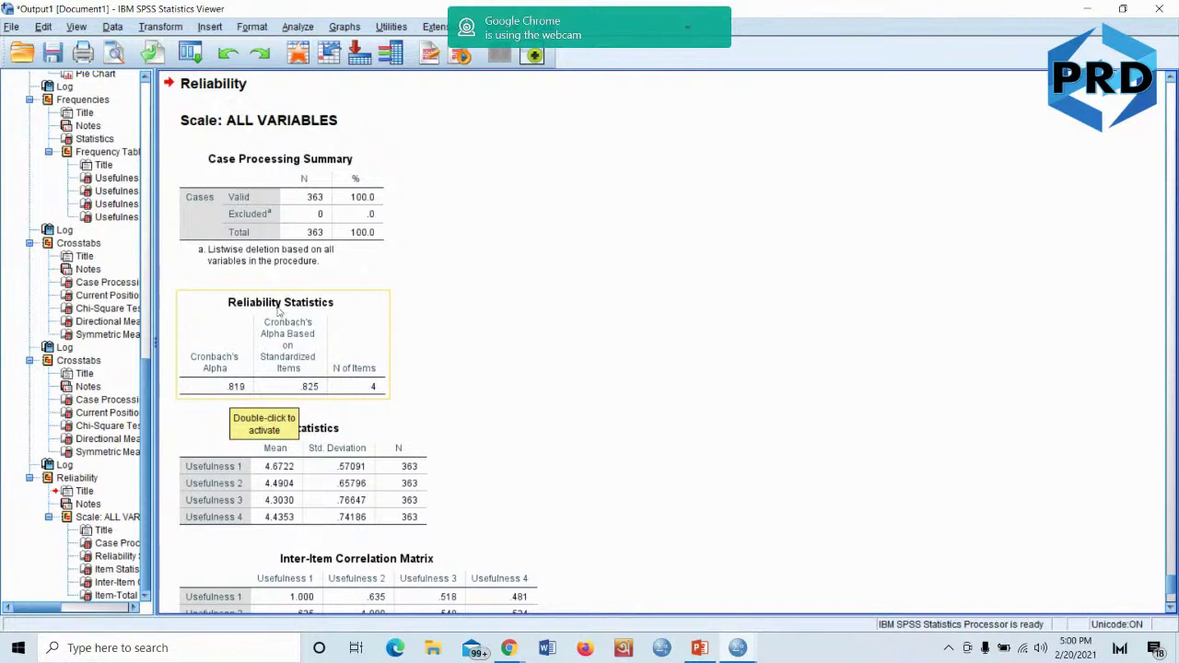
Reopen the Reliability Analysis, reset it to its defaults and add Usefulness 1 to Usefulness 4 as items again
{"action": "left_click", "coordinate": [304, 31]}
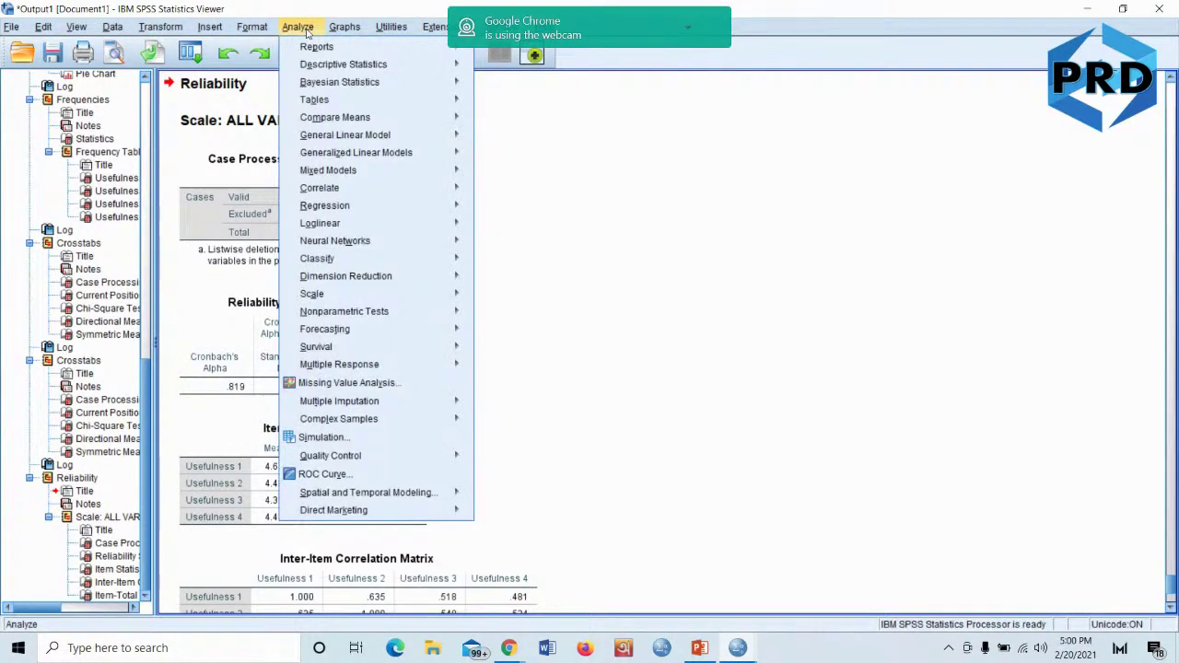
{"action": "mouse_move", "coordinate": [318, 294]}
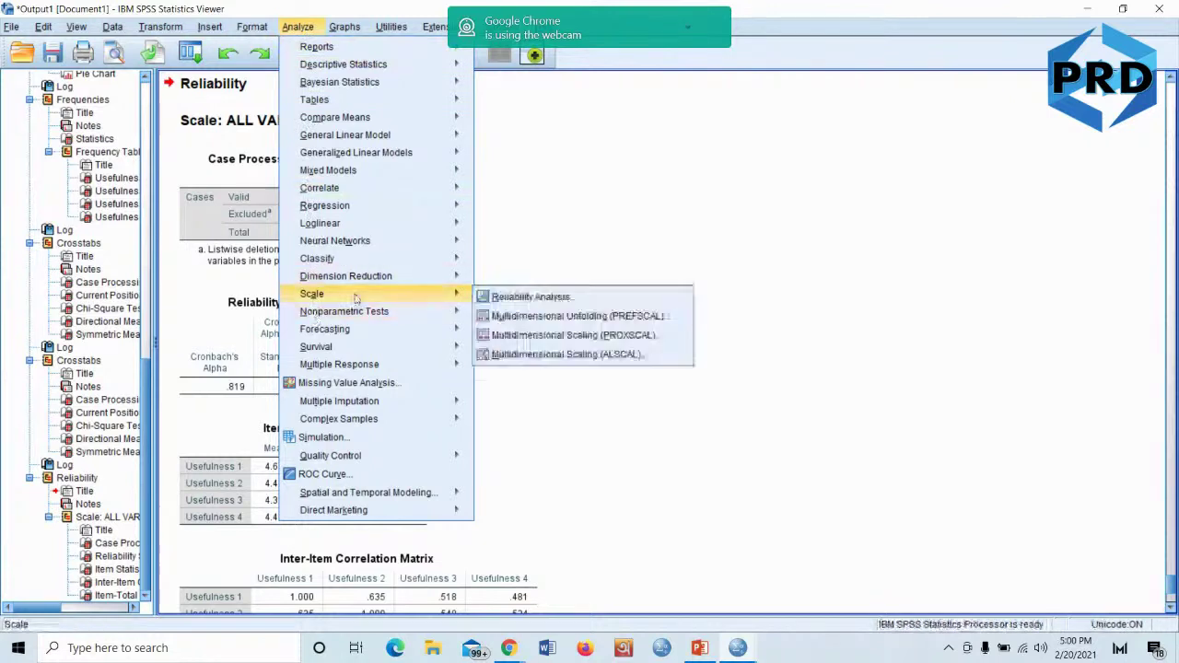
{"action": "left_click", "coordinate": [544, 304]}
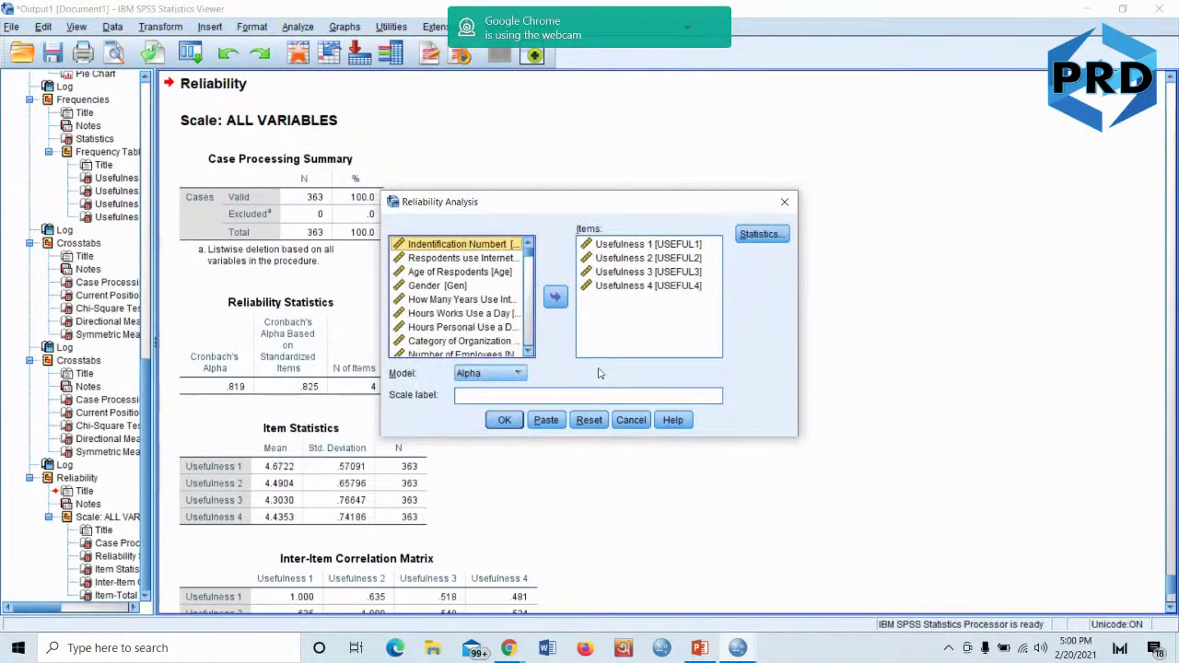
{"action": "left_click", "coordinate": [589, 420]}
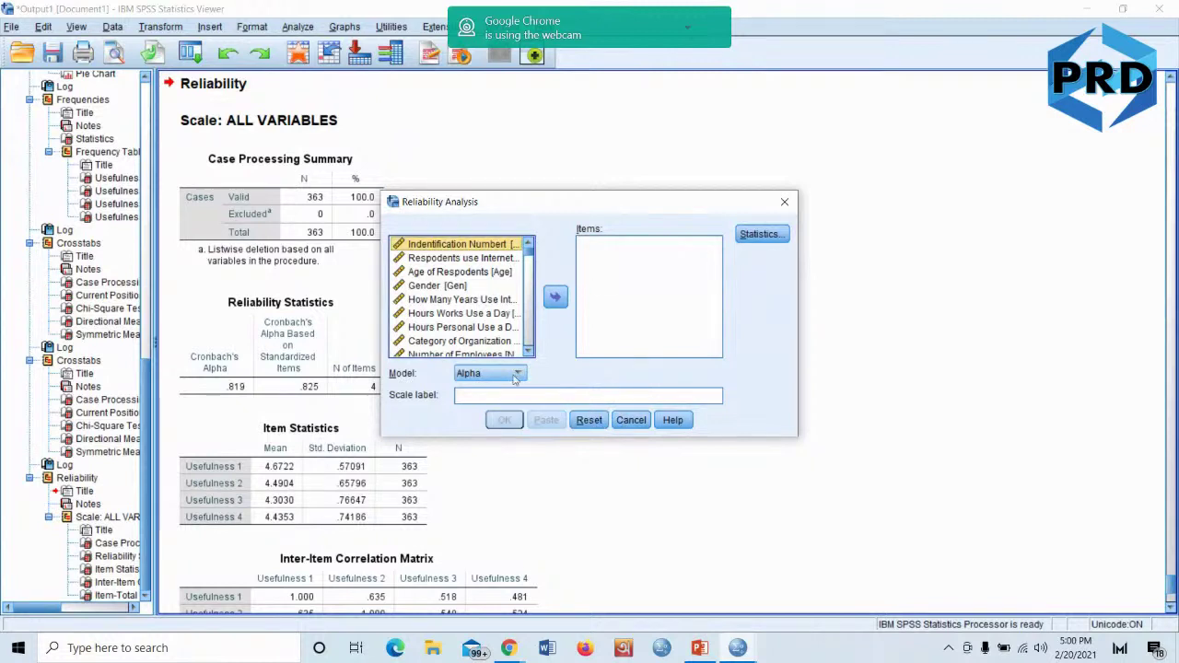
{"action": "scroll", "coordinate": [470, 343], "scroll_direction": "down", "scroll_amount": 5}
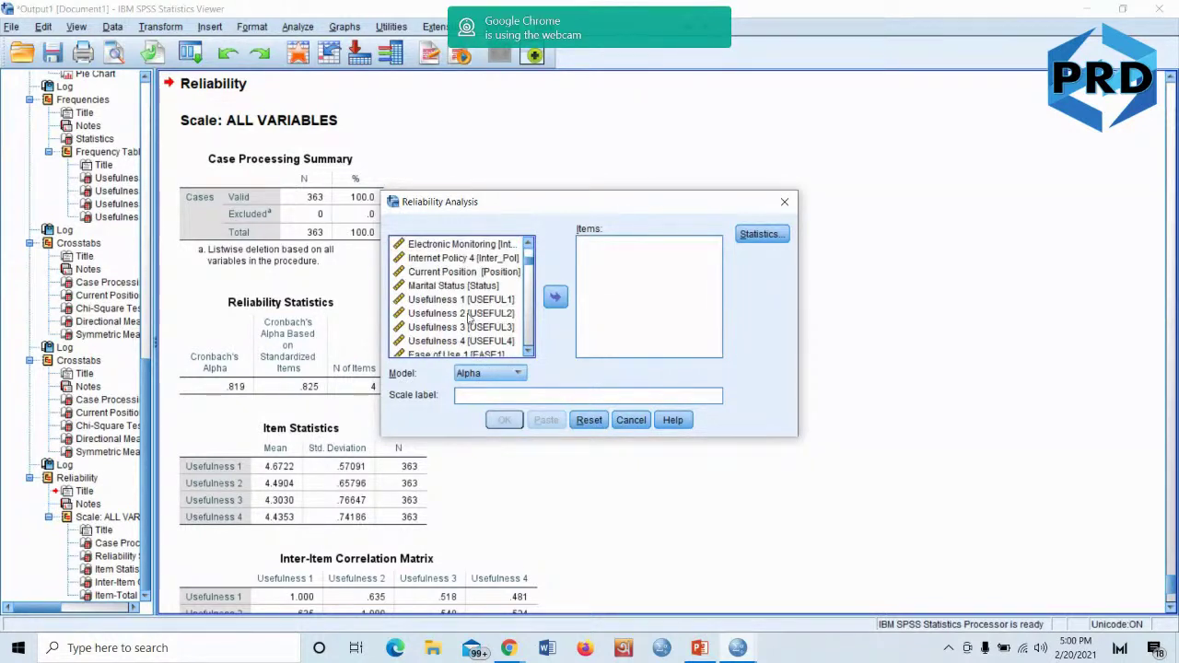
{"action": "left_click", "coordinate": [429, 300]}
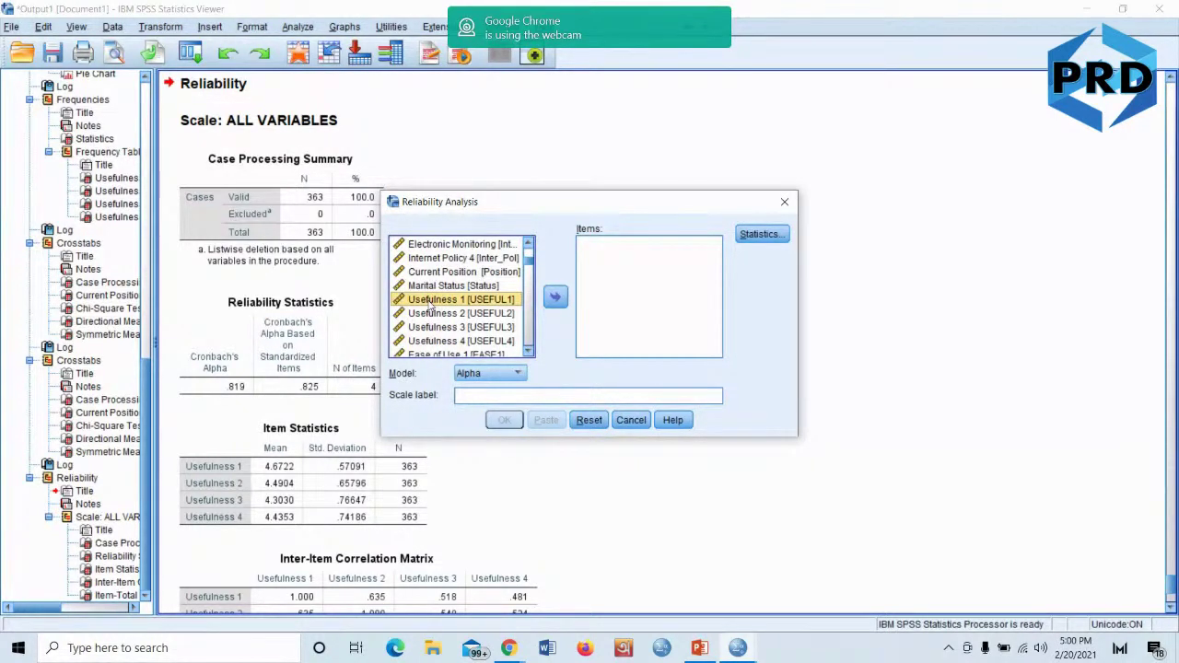
{"action": "key", "text": "shift+Down"}
{"action": "key", "text": "shift+Down"}
{"action": "key", "text": "shift+Down"}
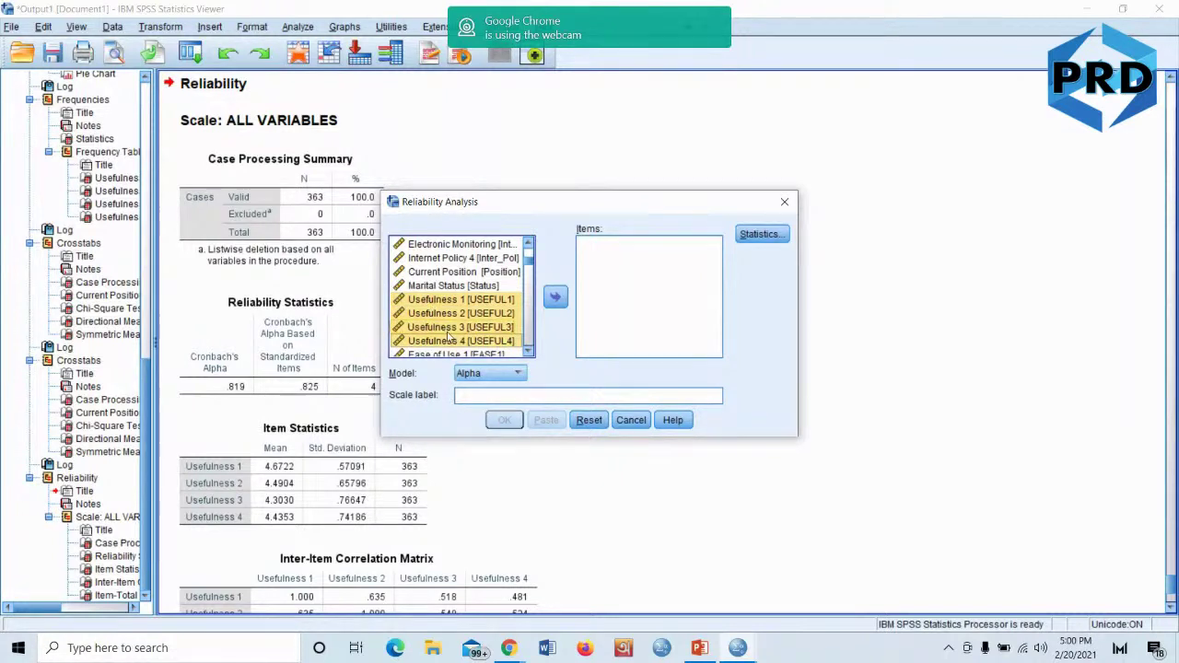
{"action": "left_click", "coordinate": [555, 304]}
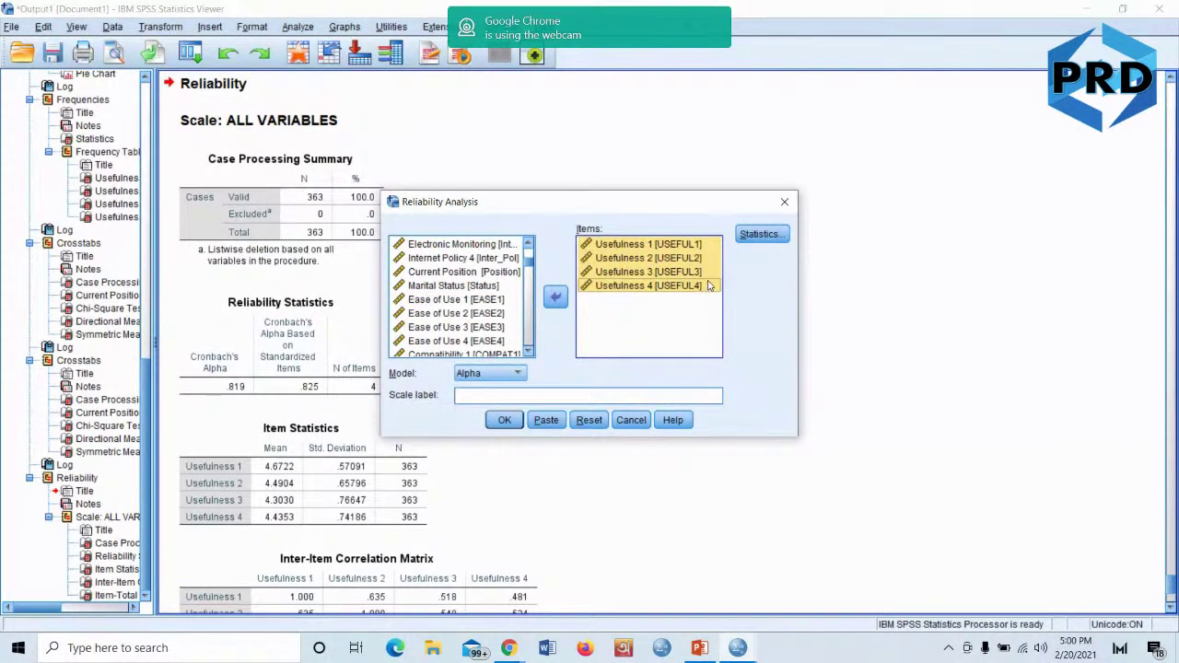
Rerun the reliability analysis with item, scale-if-item-deleted and inter-item correlation statistics, and review the output down to the Item-Total Statistics
{"action": "left_click", "coordinate": [760, 235]}
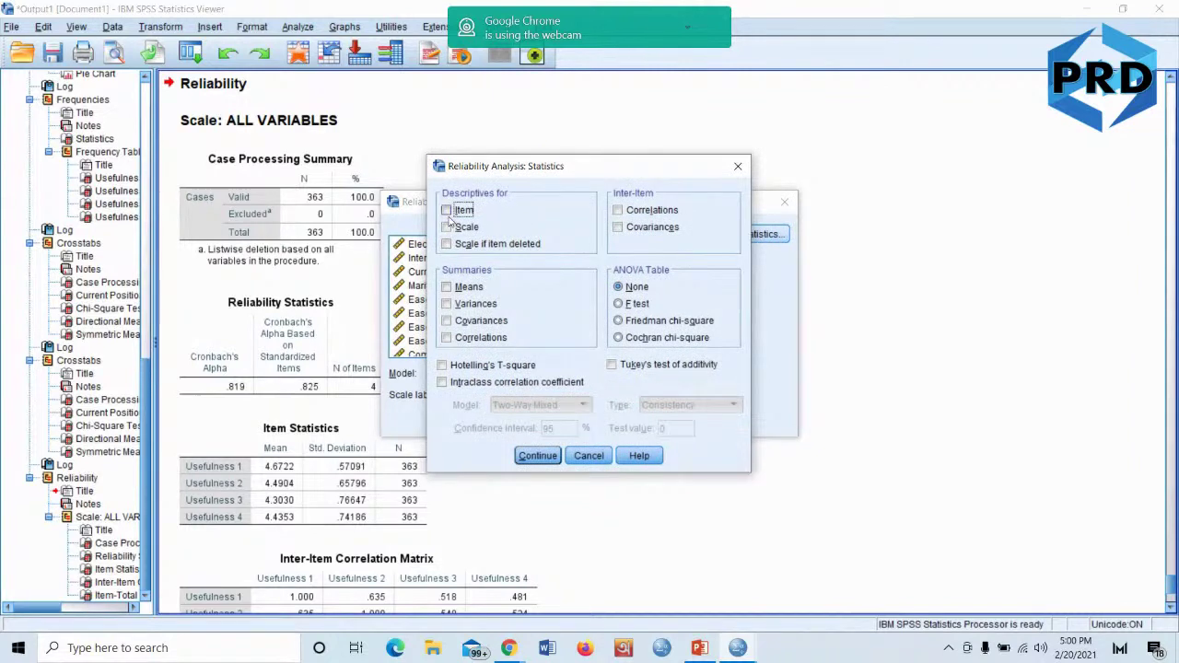
{"action": "left_click", "coordinate": [447, 210]}
{"action": "left_click", "coordinate": [448, 244]}
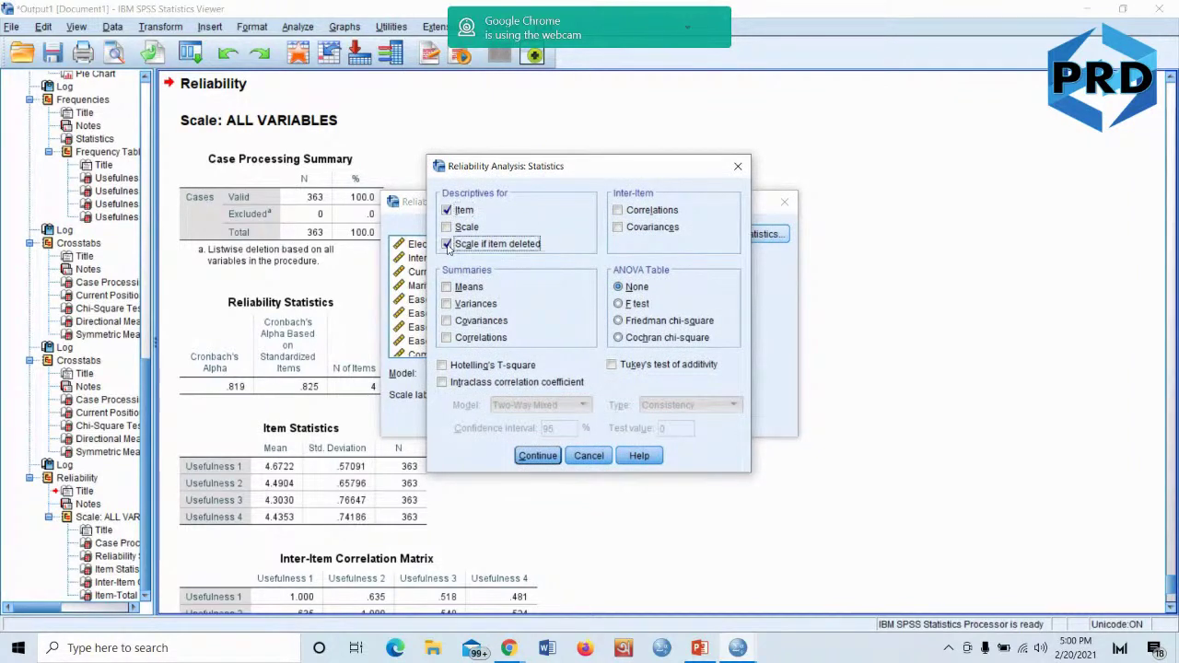
{"action": "left_click", "coordinate": [619, 210]}
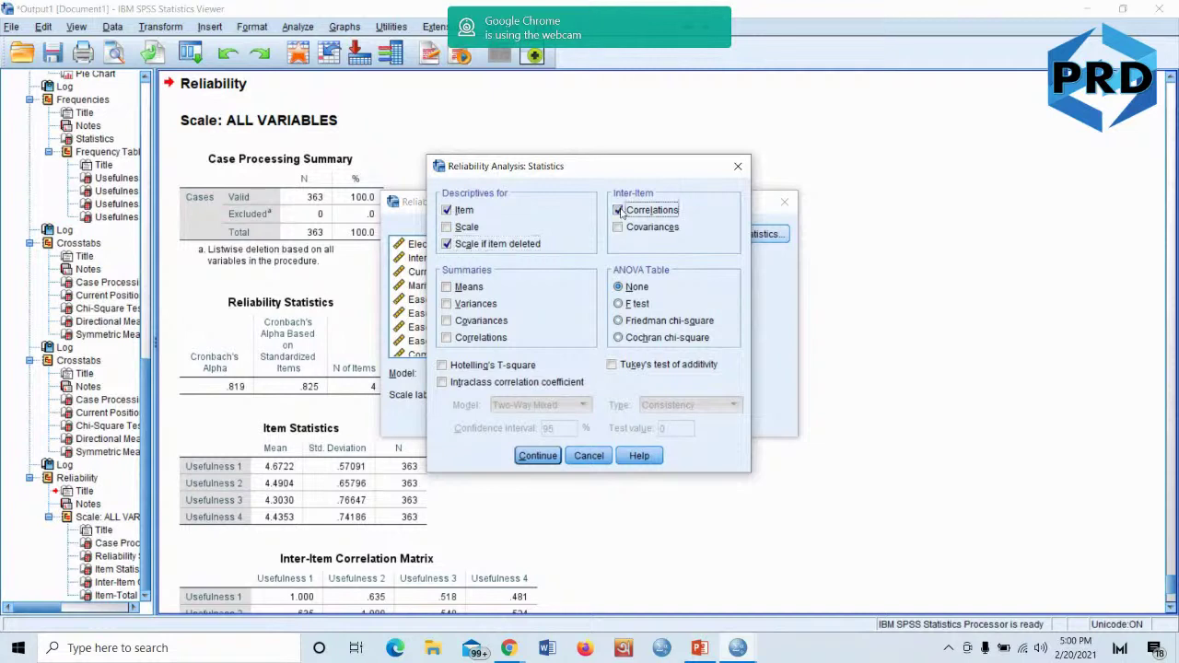
{"action": "left_click", "coordinate": [538, 456]}
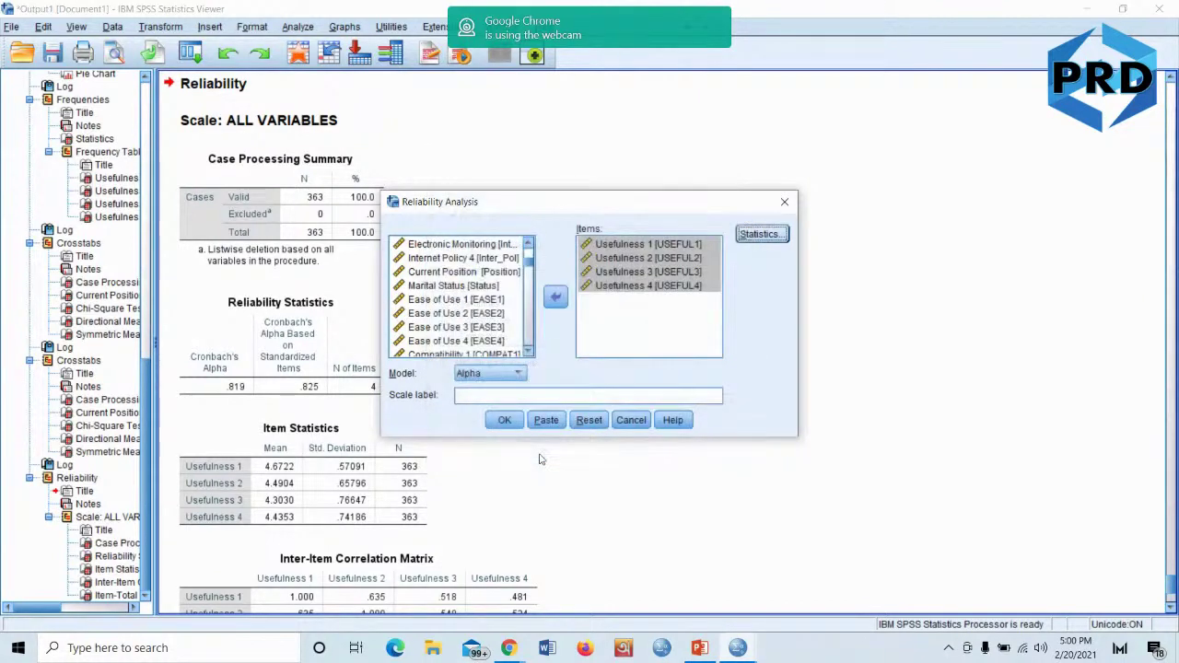
{"action": "left_click", "coordinate": [504, 420]}
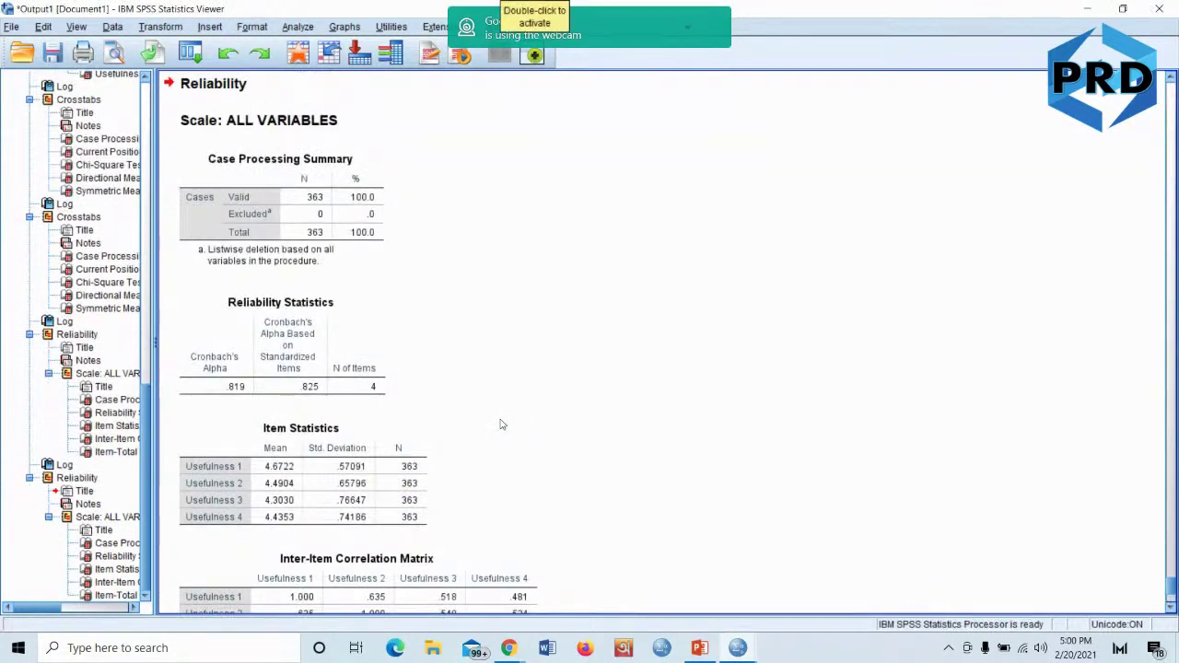
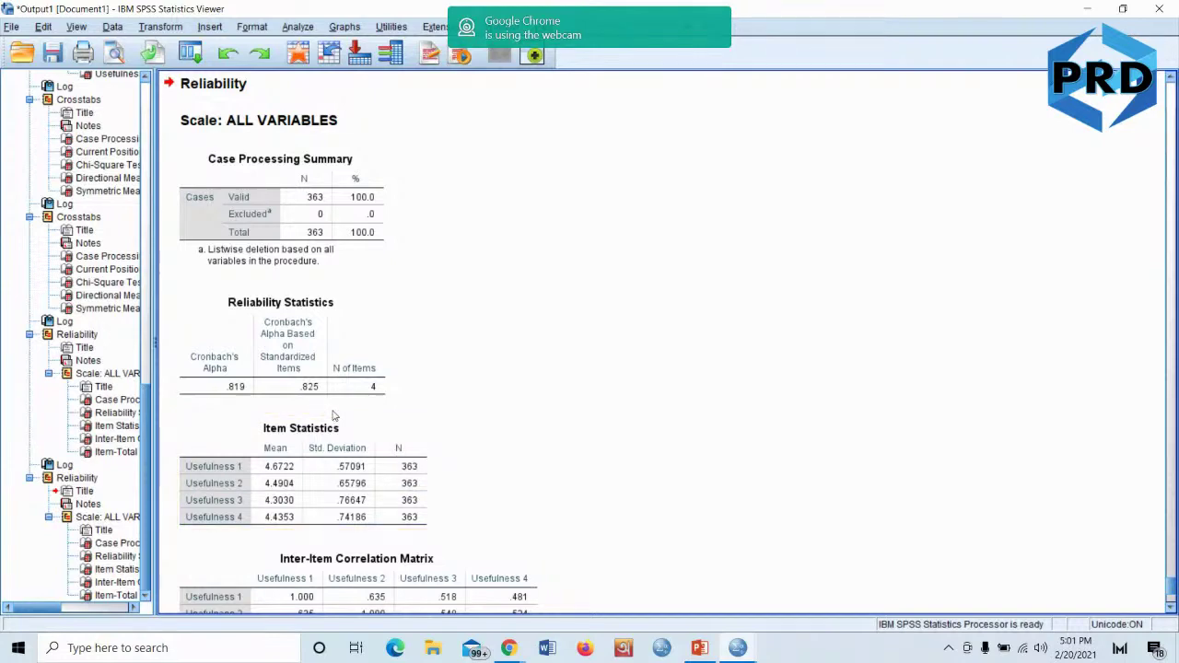
{"action": "scroll", "coordinate": [334, 417], "scroll_direction": "down", "scroll_amount": 5}
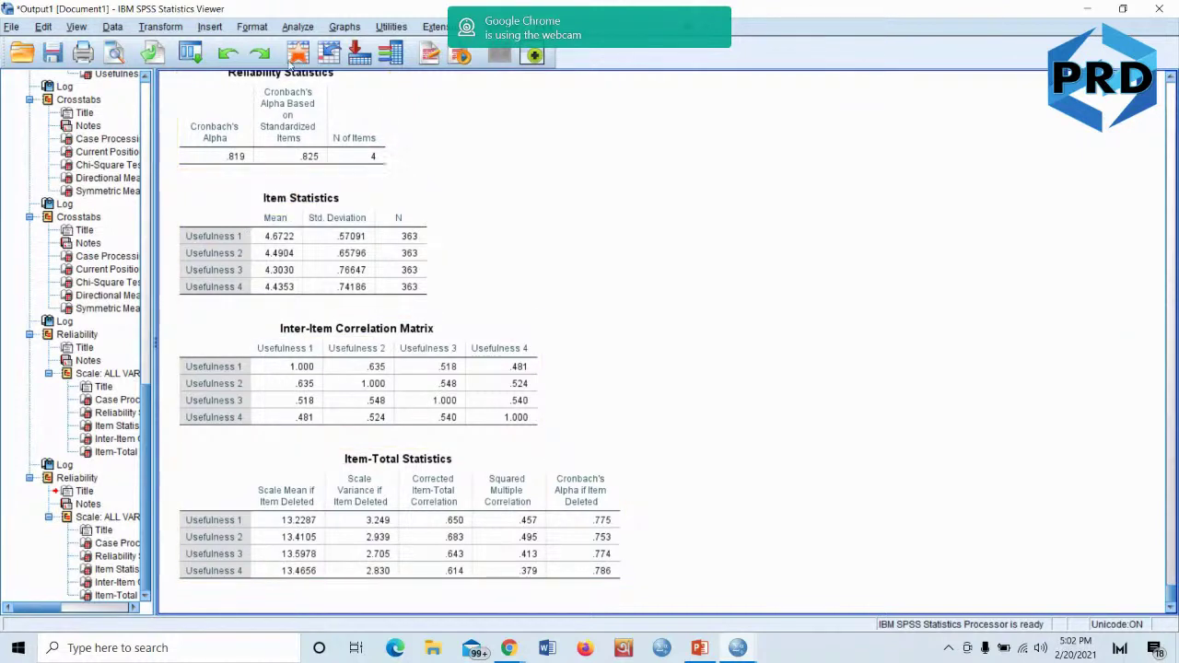
Reopen the Reliability Analysis and remove Usefulness 4 from the items
{"action": "left_click", "coordinate": [298, 27]}
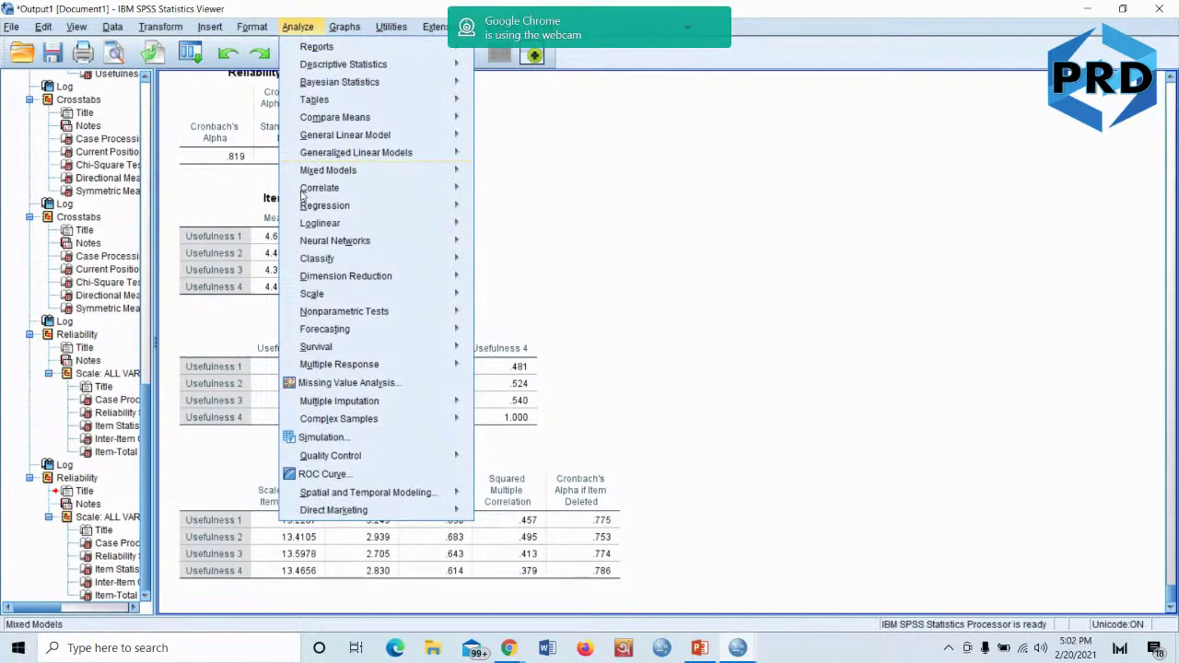
{"action": "mouse_move", "coordinate": [368, 294]}
{"action": "left_click", "coordinate": [523, 294]}
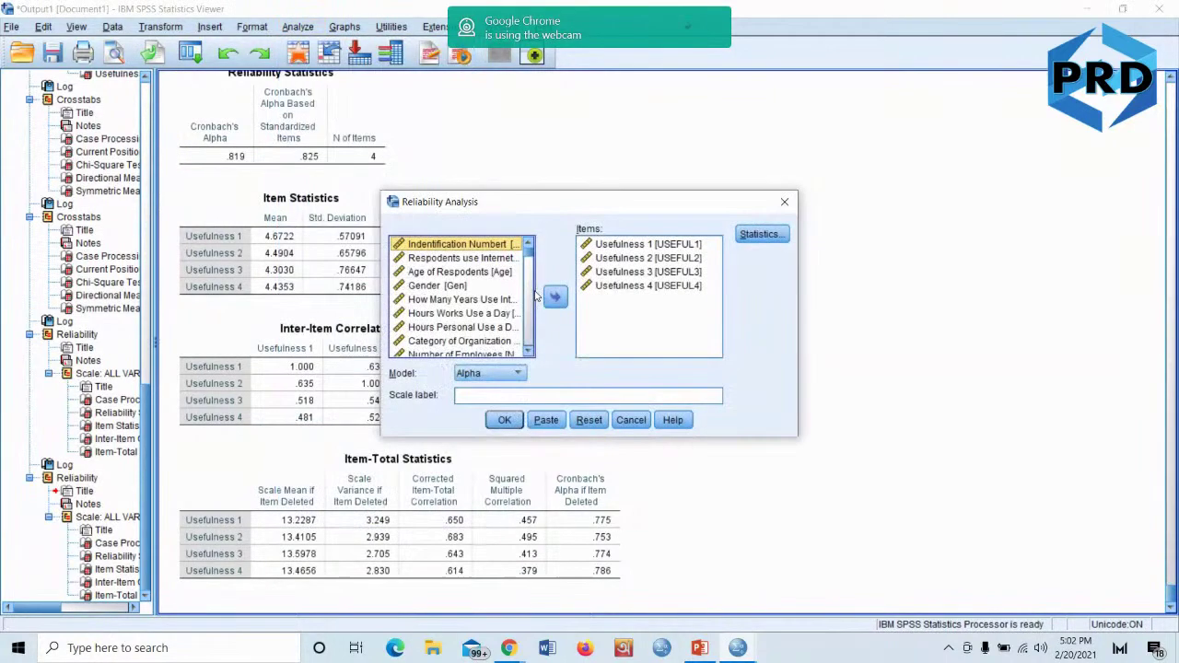
{"action": "left_click", "coordinate": [659, 286]}
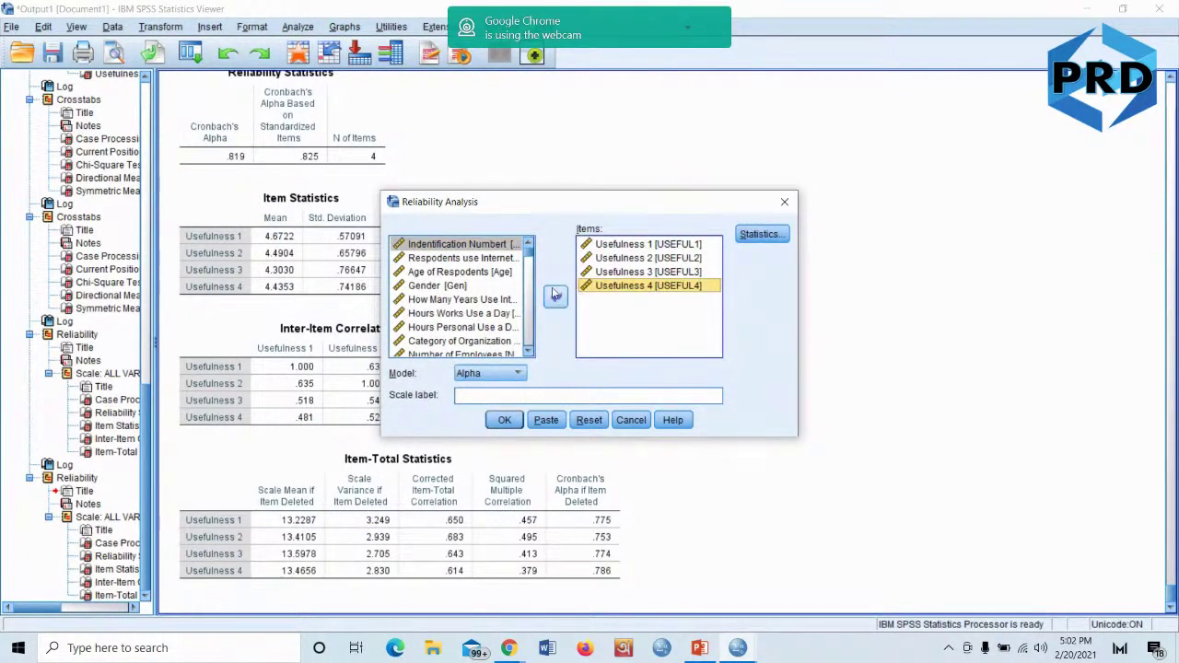
{"action": "left_click", "coordinate": [554, 297]}
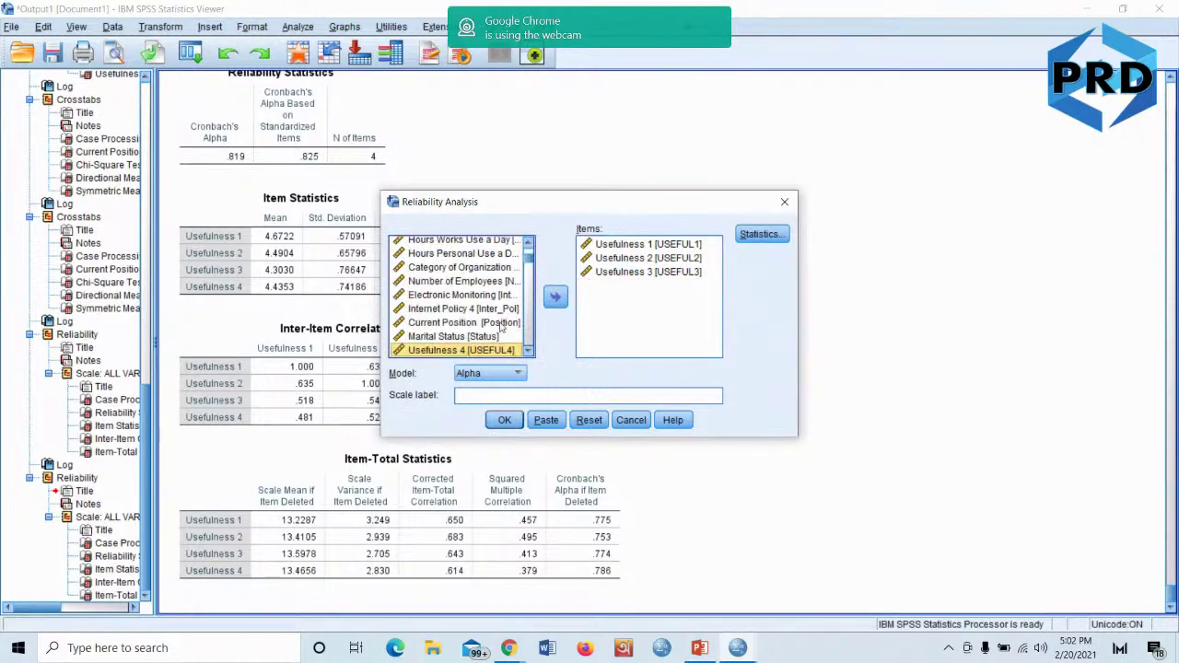
Run the reliability analysis for Usefulness 1 to Usefulness 3 and compare its Cronbach's alpha with the previous Item-Total Statistics
{"action": "left_click", "coordinate": [505, 420]}
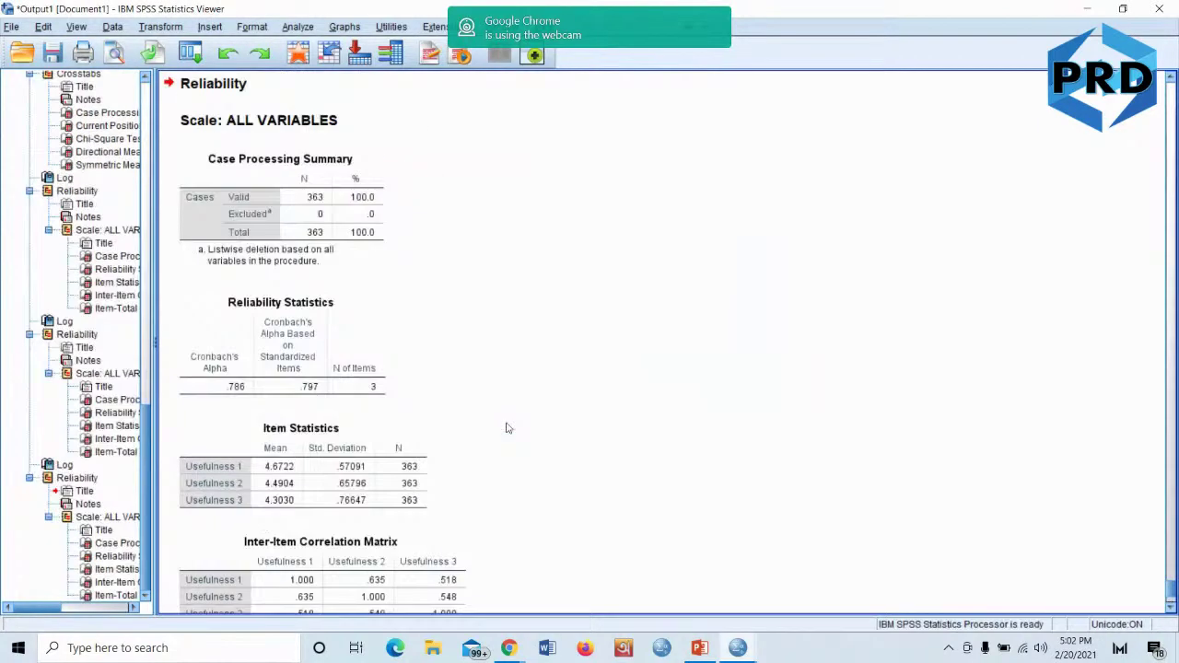
{"action": "left_click", "coordinate": [233, 392]}
{"action": "scroll", "coordinate": [553, 369], "scroll_direction": "up", "scroll_amount": 5}
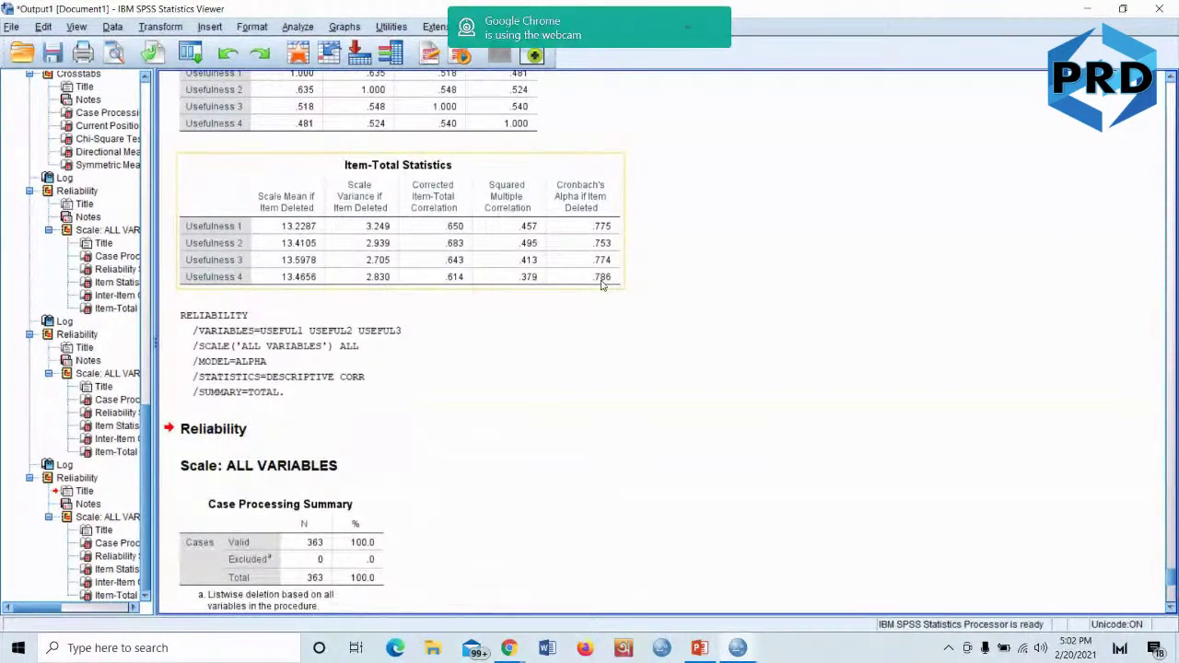
{"action": "scroll", "coordinate": [603, 286], "scroll_direction": "down", "scroll_amount": 4}
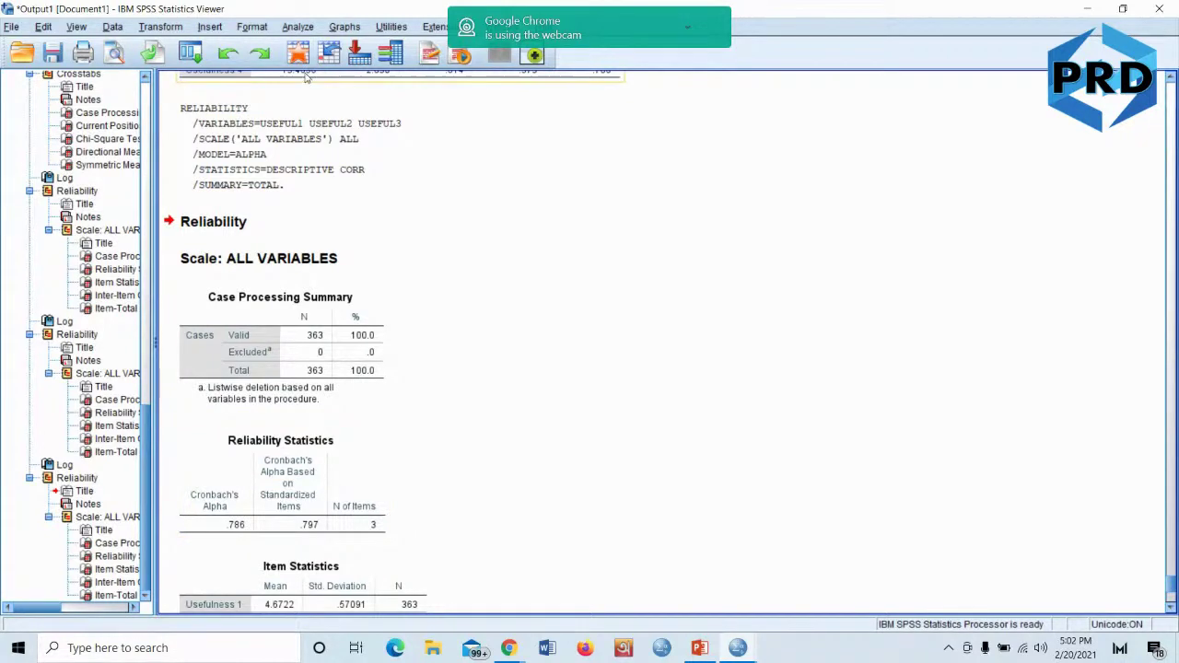
Reopen the Reliability Analysis and remove Usefulness 1, Usefulness 2 and Usefulness 3 from the items
{"action": "left_click", "coordinate": [298, 27]}
{"action": "mouse_move", "coordinate": [337, 293]}
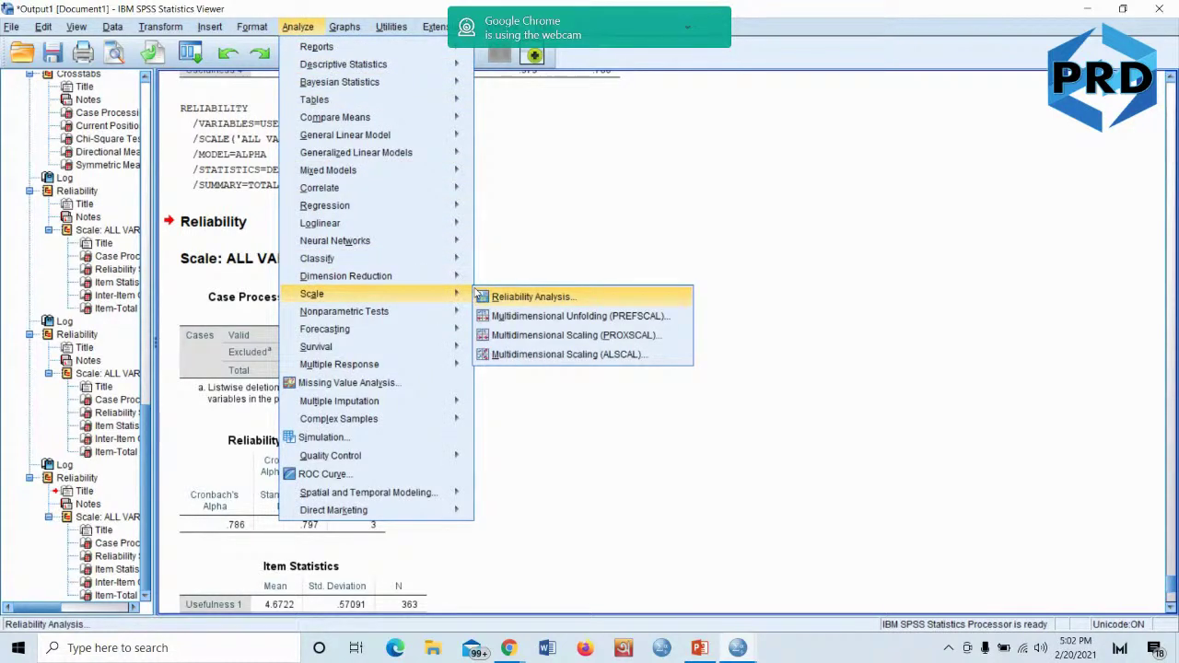
{"action": "left_click", "coordinate": [521, 305]}
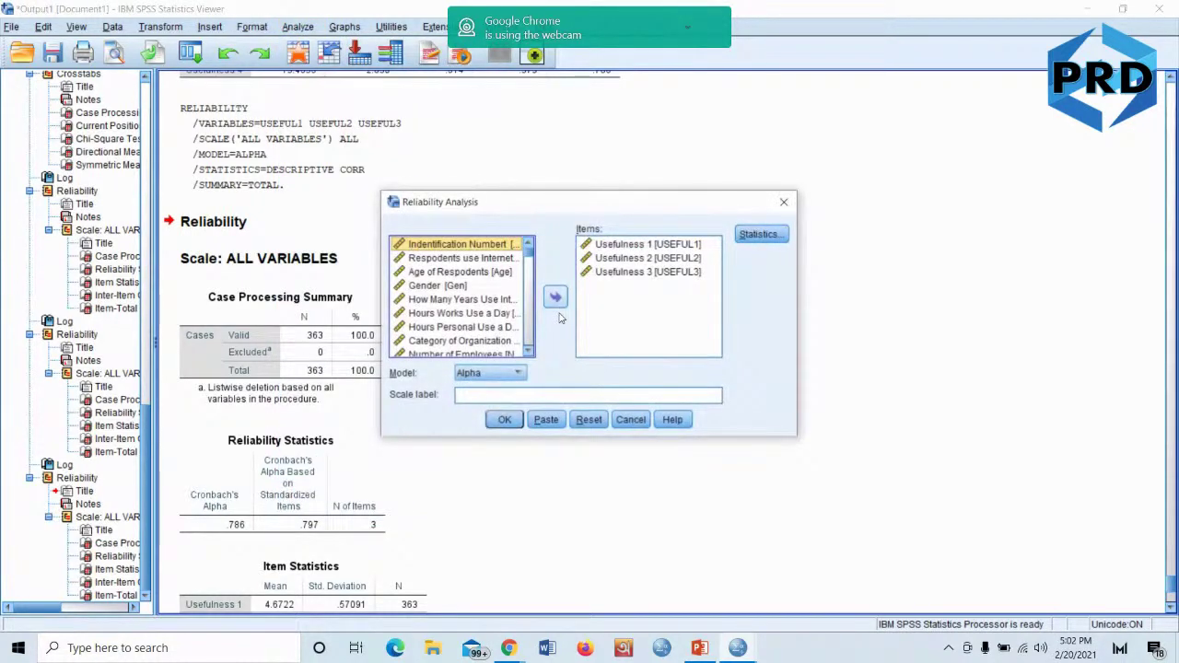
{"action": "left_click", "coordinate": [632, 245]}
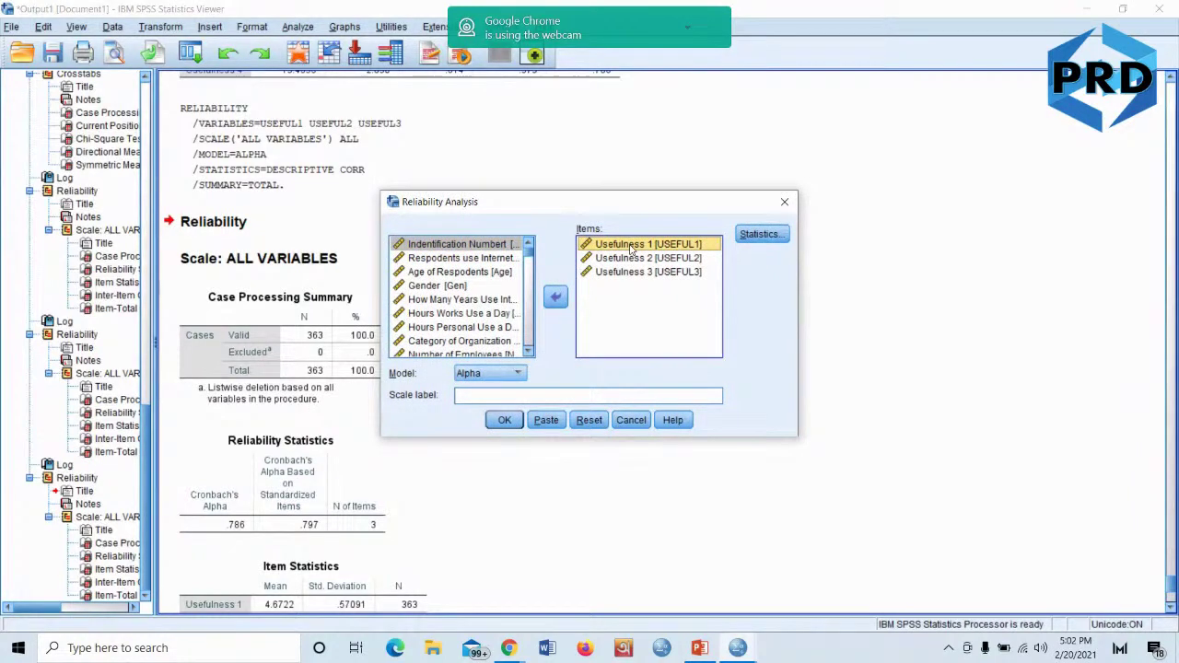
{"action": "key", "text": "shift+Down"}
{"action": "key", "text": "shift+Down"}
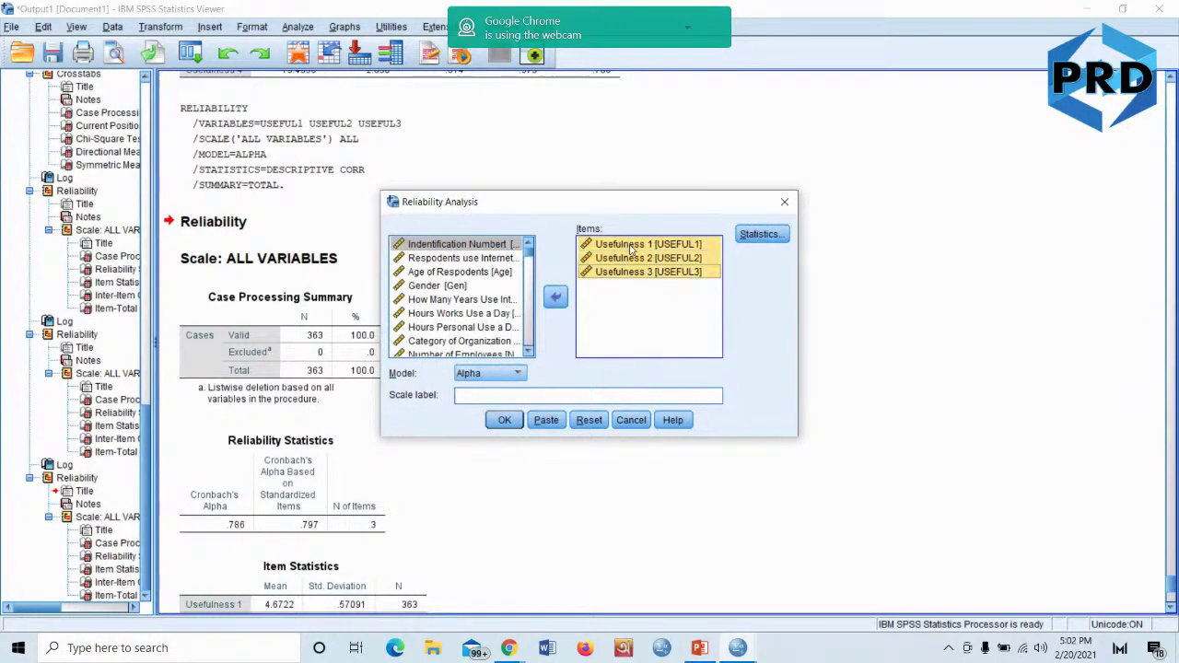
{"action": "left_click", "coordinate": [549, 293]}
Add Ease of Use 1 to Ease of Use 4 as the items of the reliability analysis
{"action": "scroll", "coordinate": [461, 343], "scroll_direction": "down", "scroll_amount": 2}
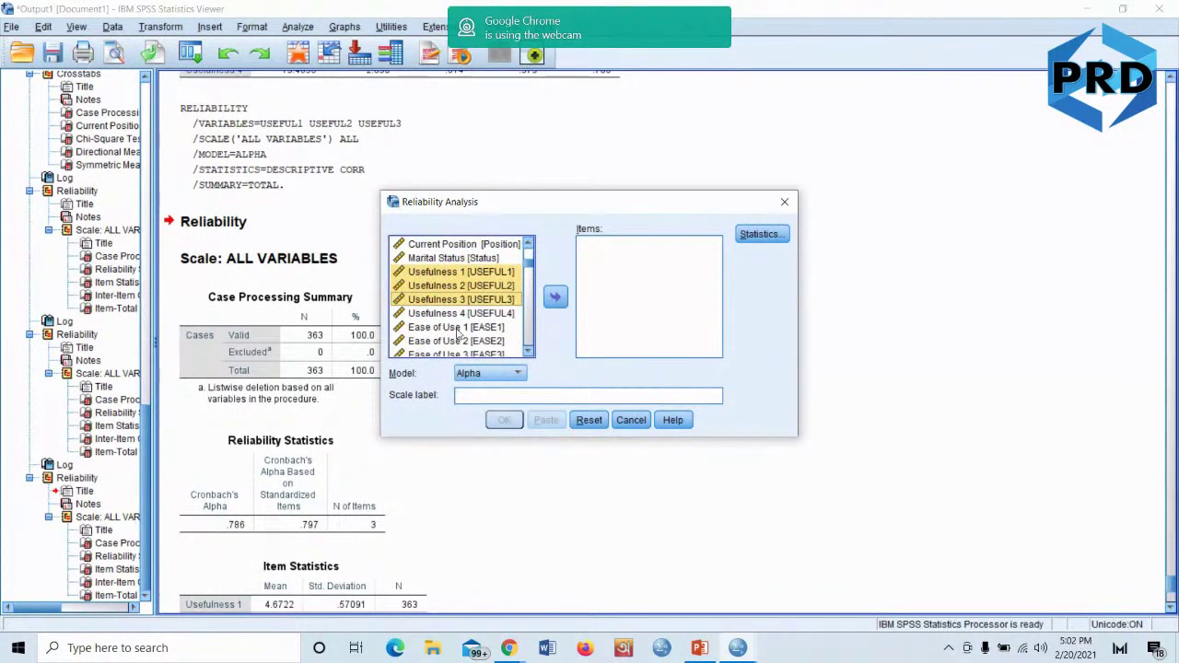
{"action": "scroll", "coordinate": [458, 313], "scroll_direction": "down", "scroll_amount": 3}
{"action": "scroll", "coordinate": [451, 286], "scroll_direction": "up", "scroll_amount": 1}
{"action": "left_click", "coordinate": [445, 271]}
{"action": "left_click", "coordinate": [445, 245]}
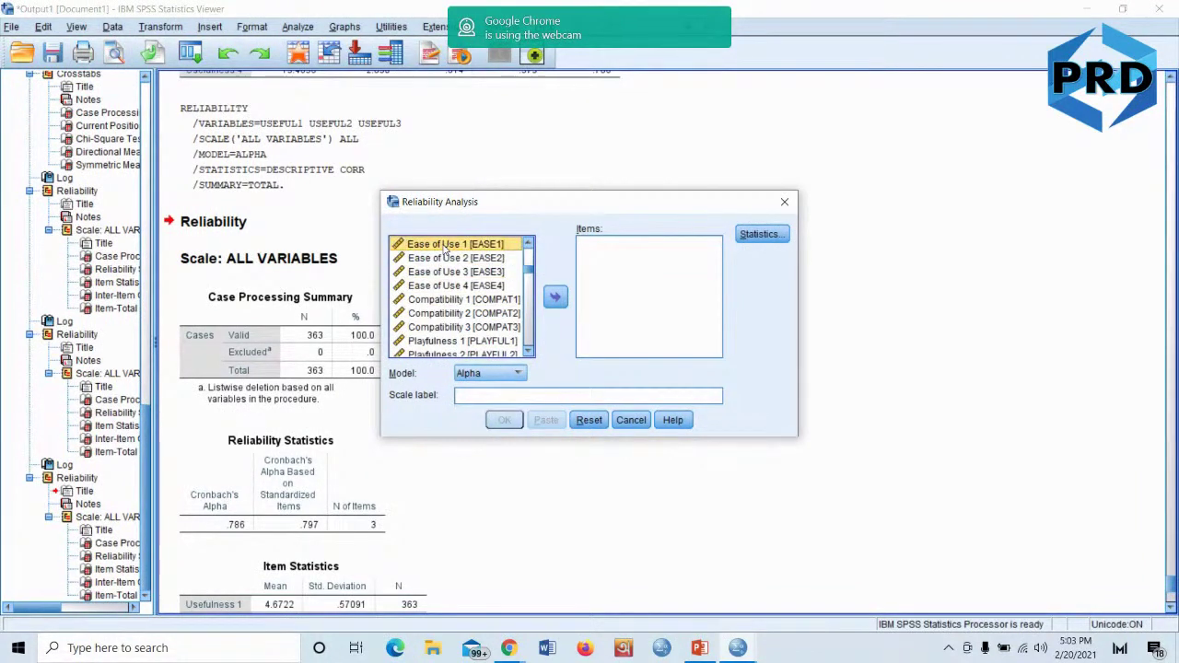
{"action": "key", "text": "shift+Down"}
{"action": "key", "text": "shift+Down"}
{"action": "key", "text": "shift+Down"}
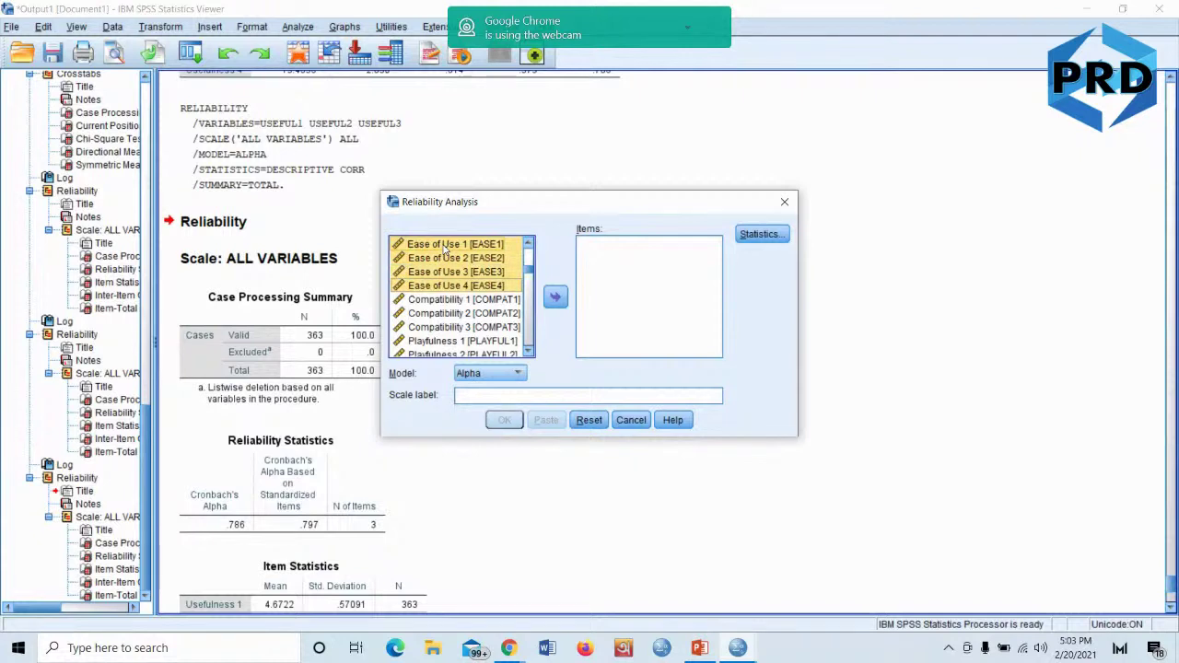
{"action": "left_click", "coordinate": [555, 299]}
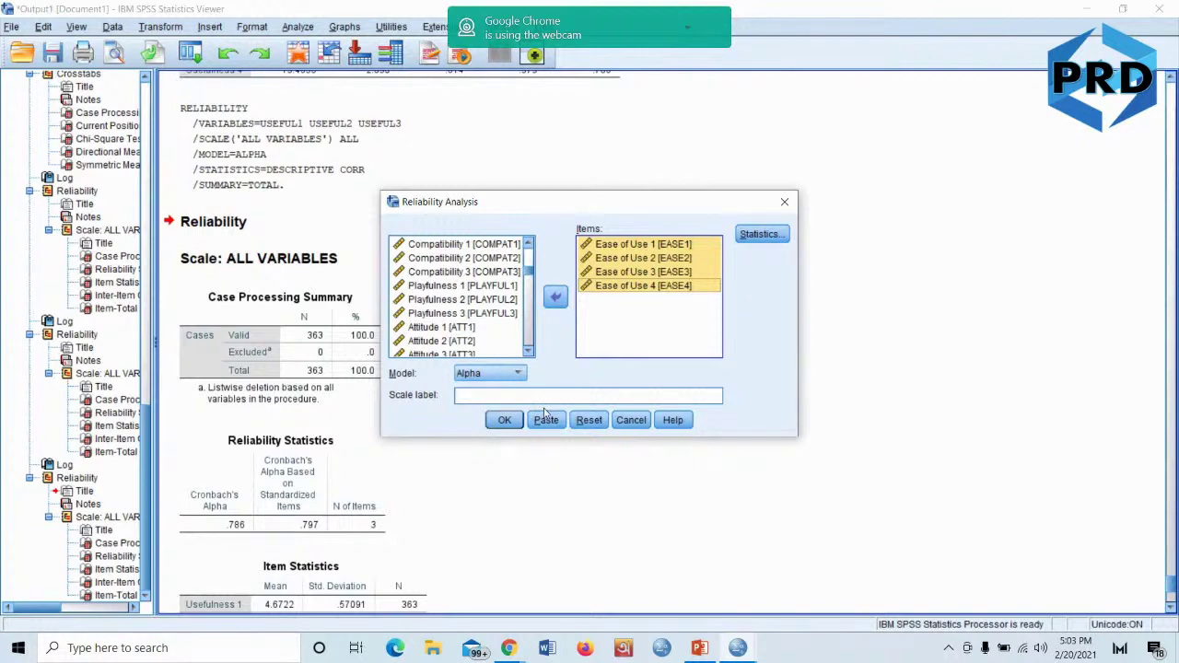
Check the requested statistics, run the reliability analysis for the Ease of Use items and review the output down to the Item-Total Statistics
{"action": "left_click", "coordinate": [767, 237]}
{"action": "left_click", "coordinate": [537, 456]}
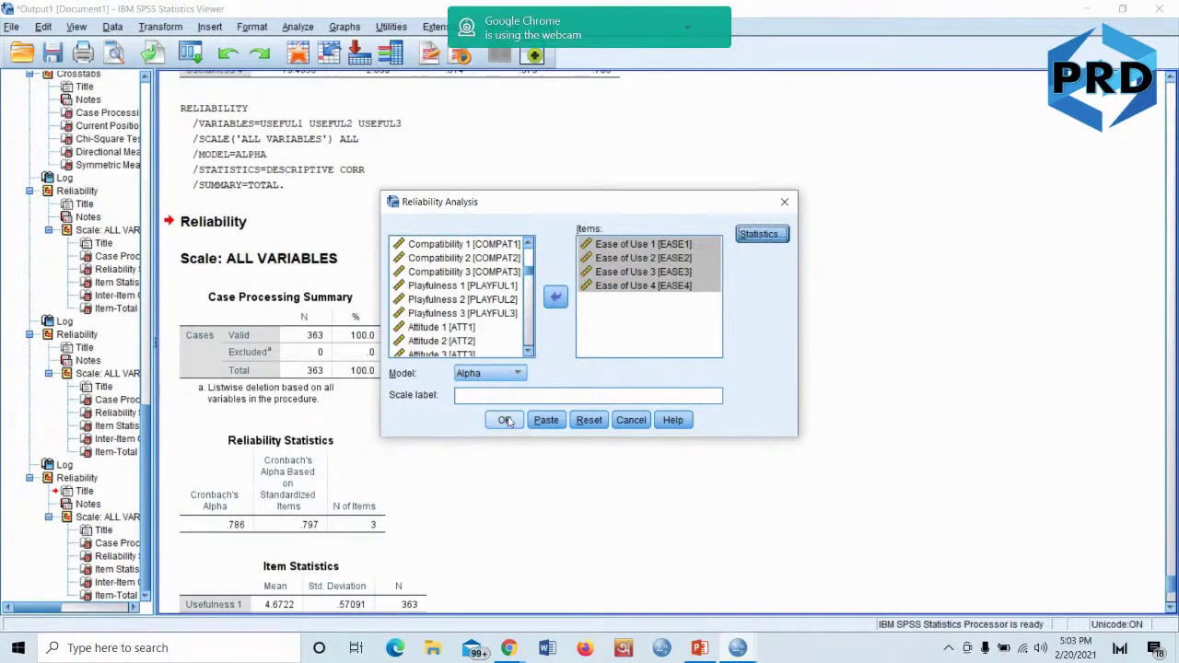
{"action": "left_click", "coordinate": [504, 420]}
{"action": "left_click", "coordinate": [237, 396]}
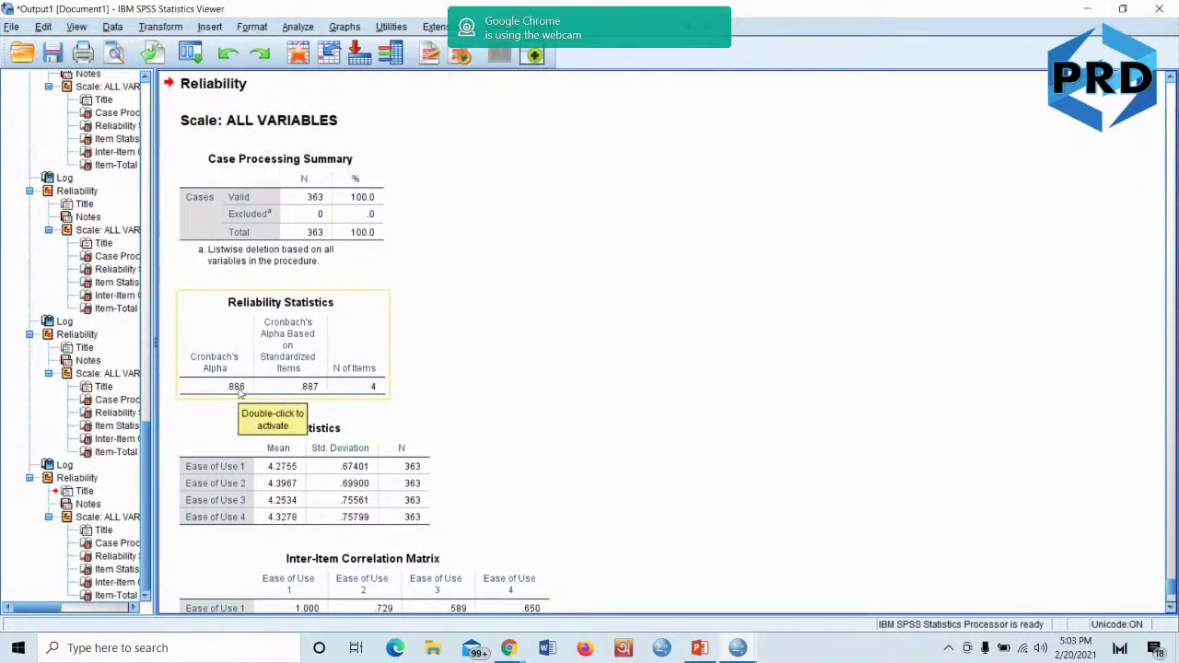
{"action": "key", "text": "Down"}
{"action": "key", "text": "Down"}
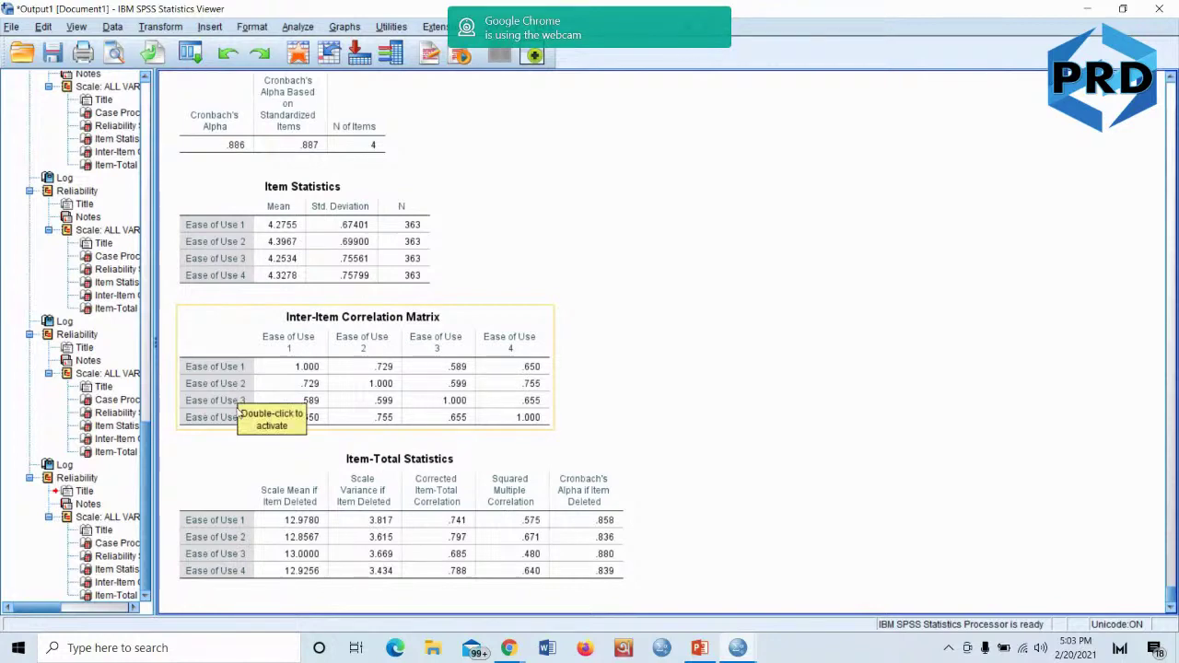
{"action": "key", "text": "Up"}
{"action": "key", "text": "Up"}
{"action": "scroll", "coordinate": [237, 415], "scroll_direction": "up", "scroll_amount": 3}
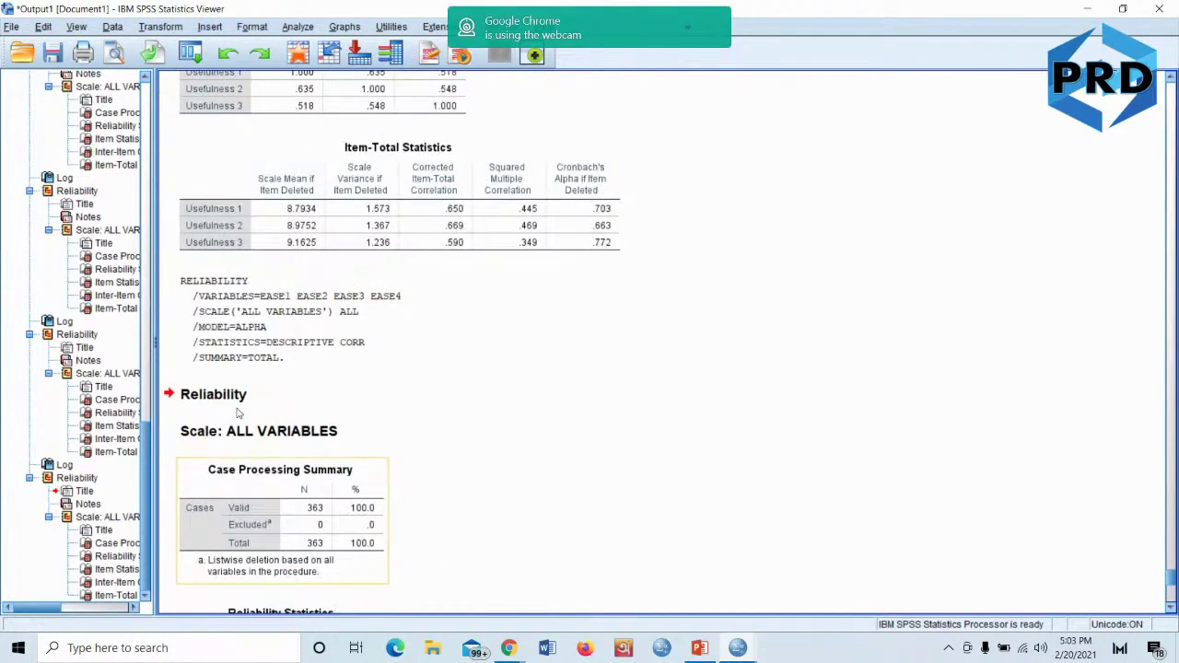
{"action": "left_click", "coordinate": [298, 27]}
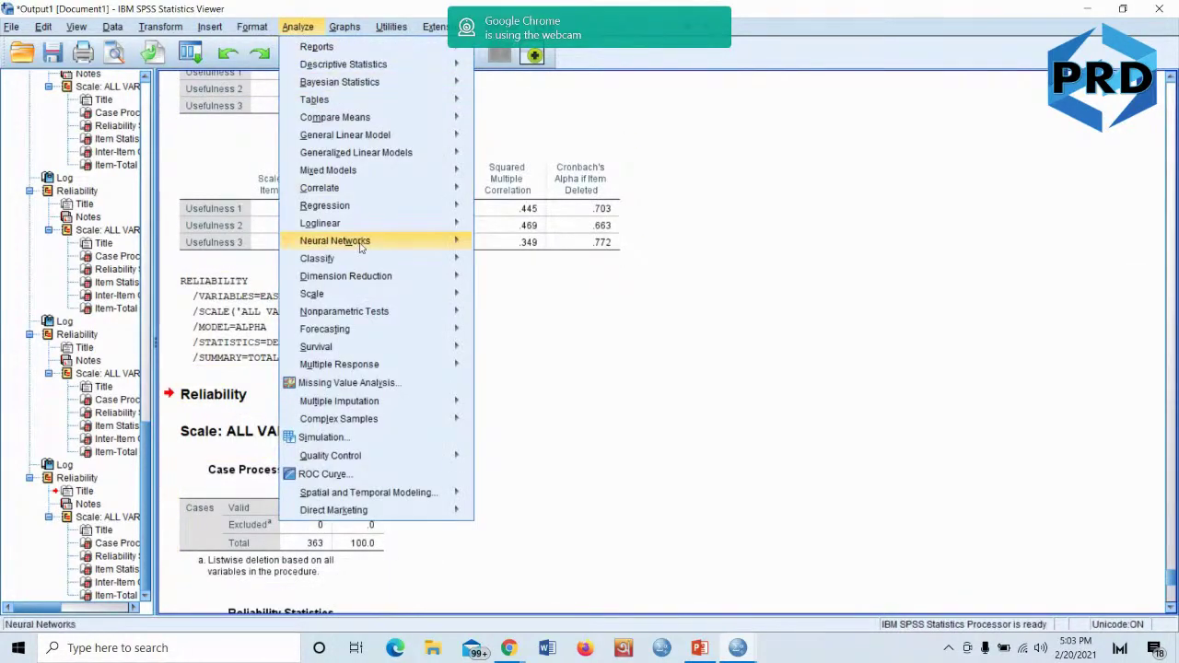
{"action": "mouse_move", "coordinate": [413, 295]}
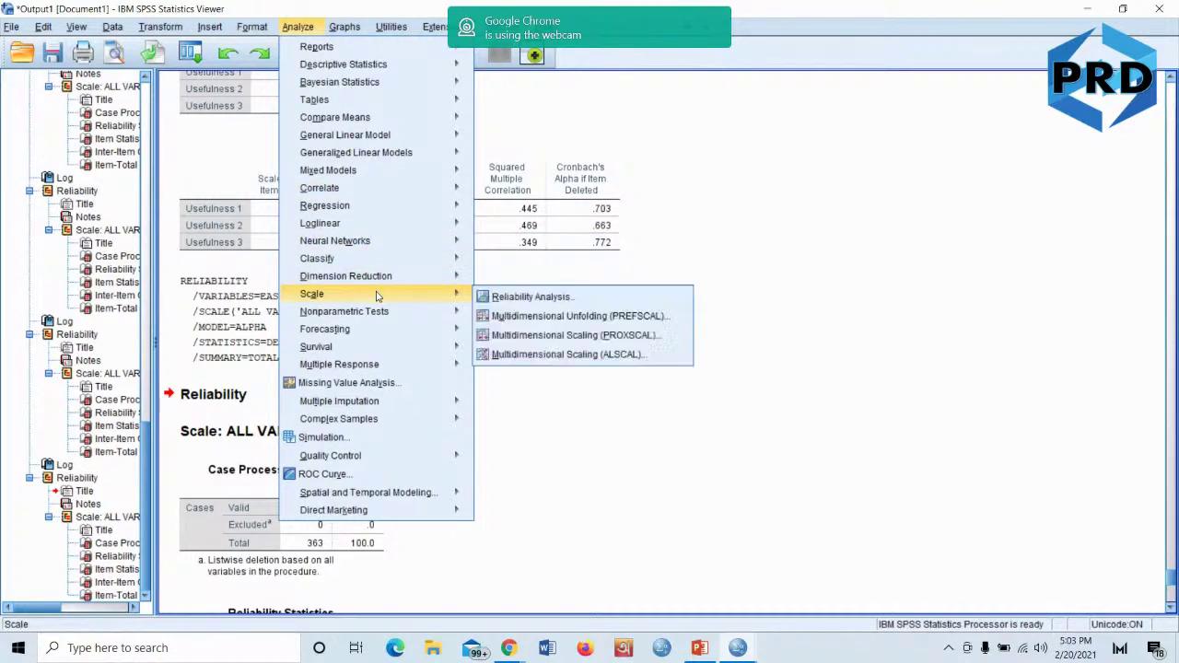
{"action": "left_click", "coordinate": [541, 302]}
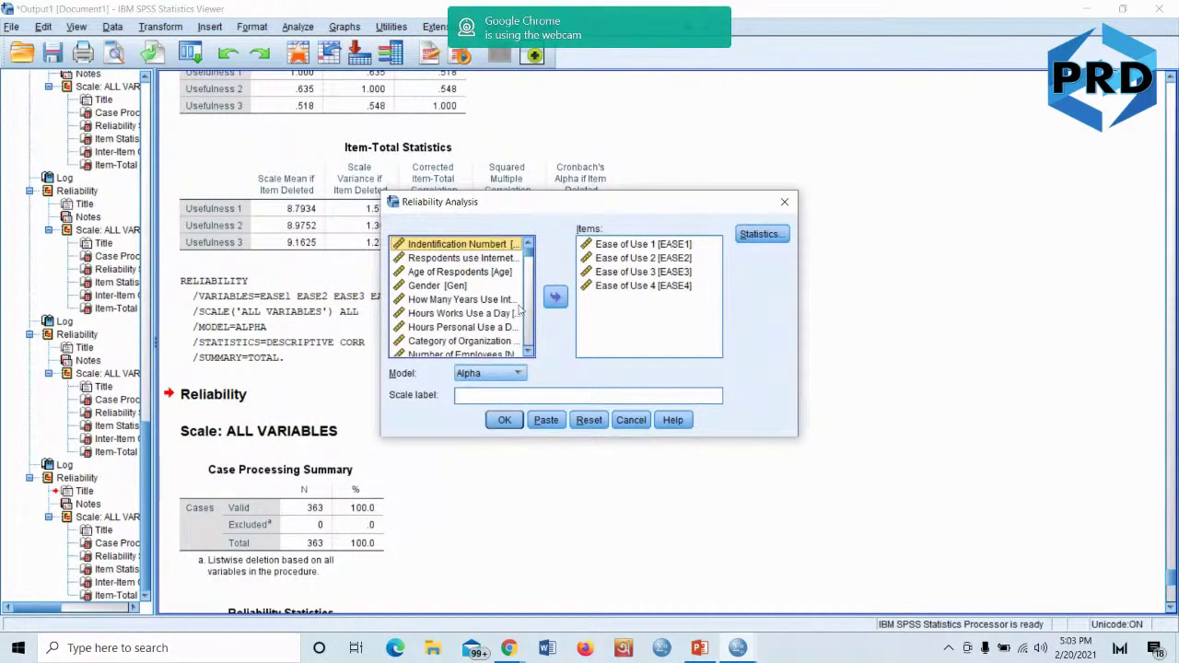
{"action": "left_click", "coordinate": [653, 245]}
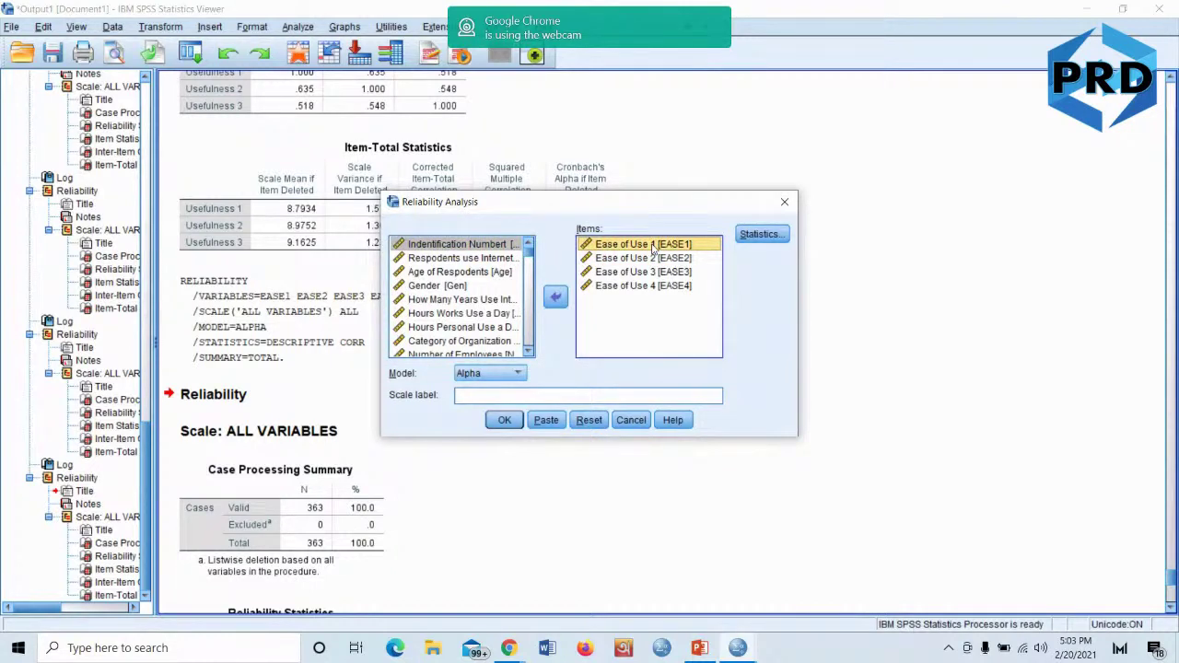
{"action": "key", "text": "shift+Down"}
{"action": "key", "text": "shift+Down"}
{"action": "key", "text": "shift+Down"}
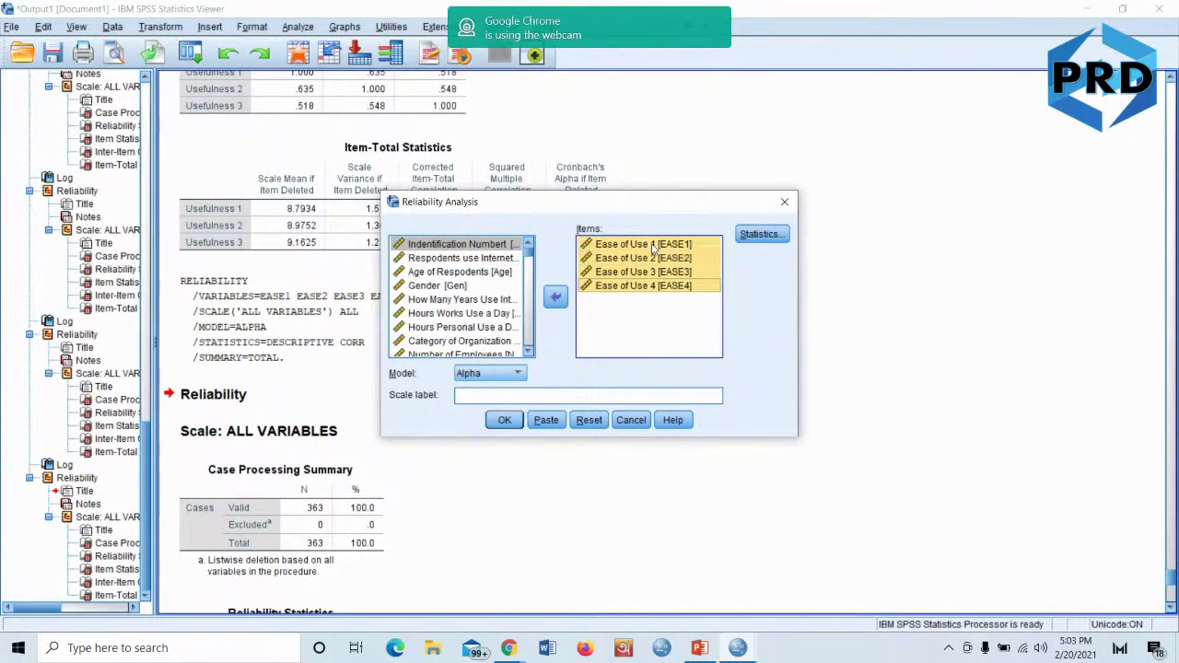
{"action": "left_click", "coordinate": [555, 296]}
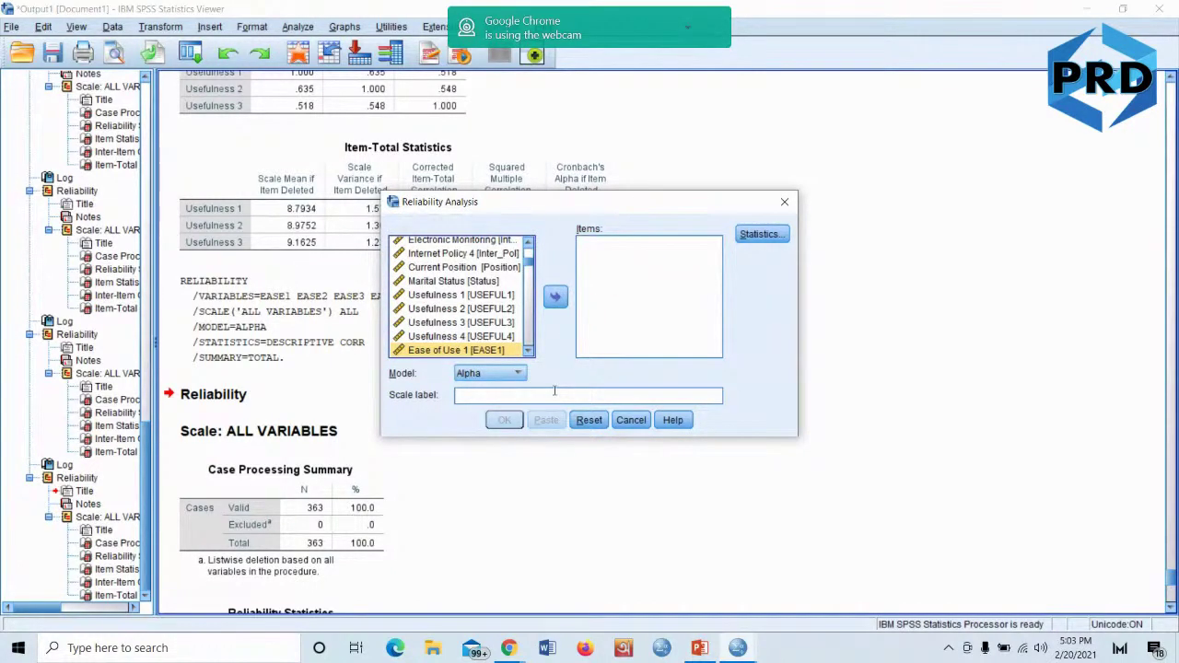
{"action": "left_click", "coordinate": [630, 420]}
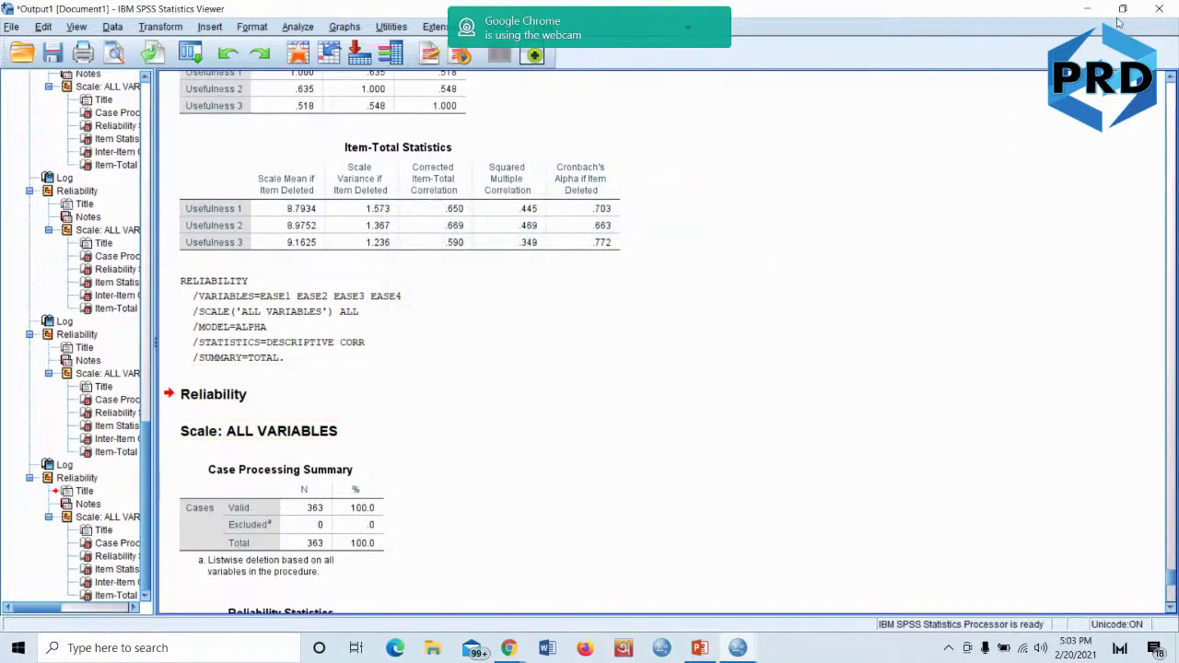
Minimize the output window and set ATT1, ATT2, ATT3, PC1 and PC2 to 1 for case 14 in the data
{"action": "left_click", "coordinate": [1087, 9]}
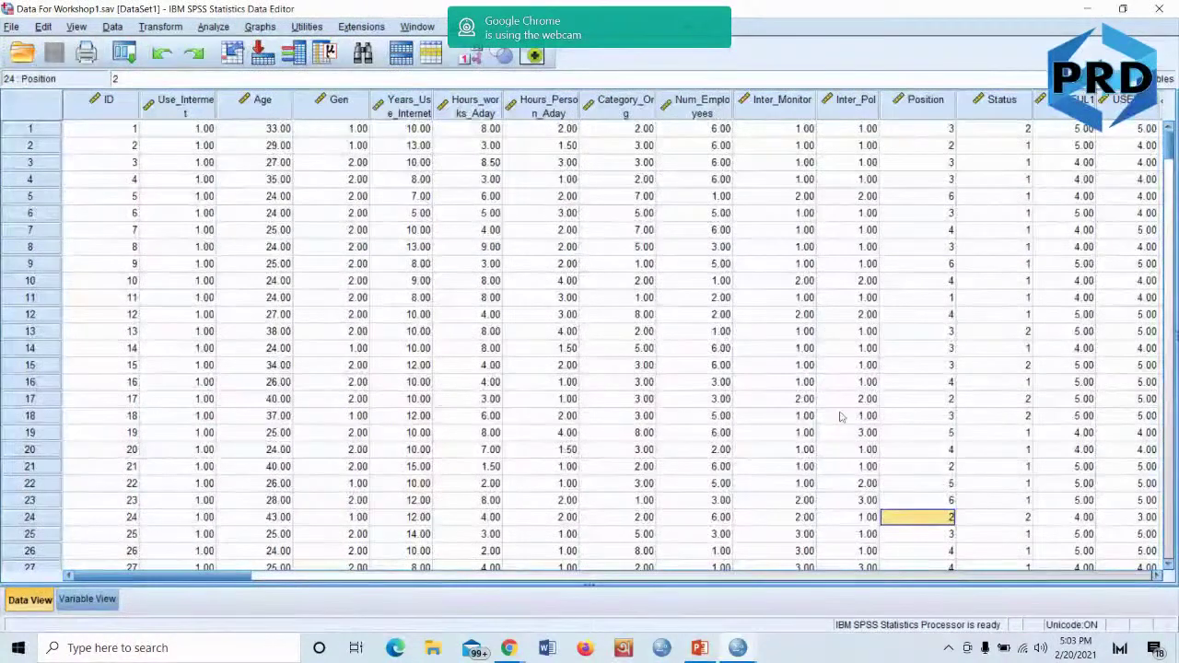
{"action": "left_click_drag", "start_coordinate": [241, 576], "coordinate": [525, 582]}
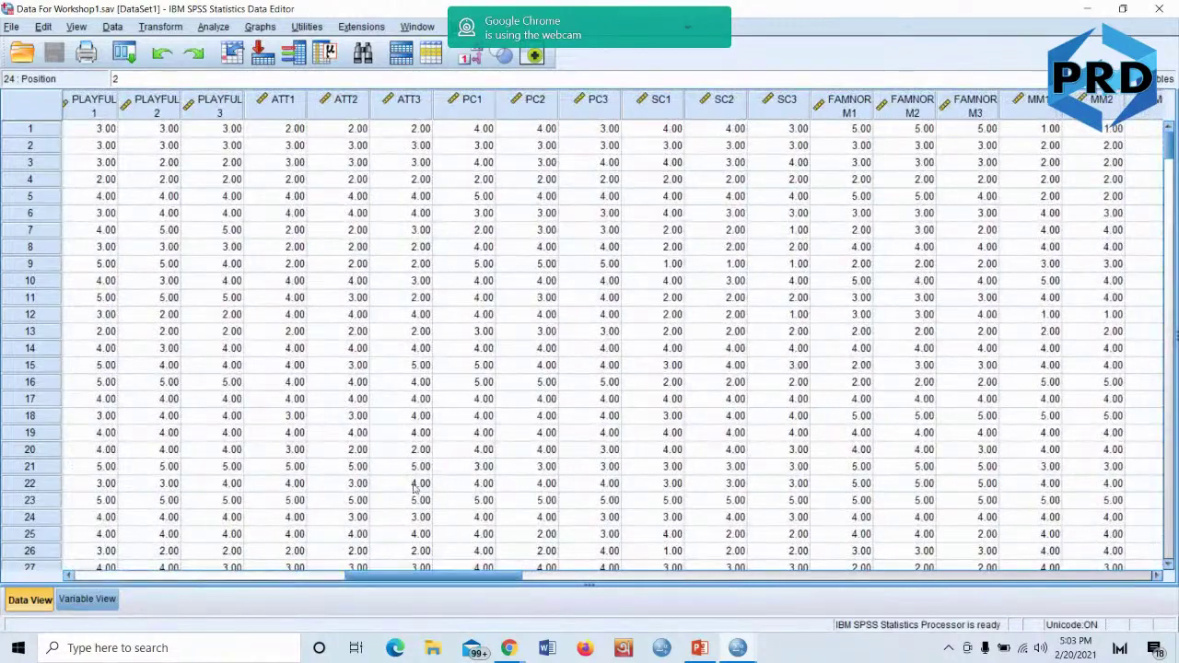
{"action": "left_click", "coordinate": [298, 354]}
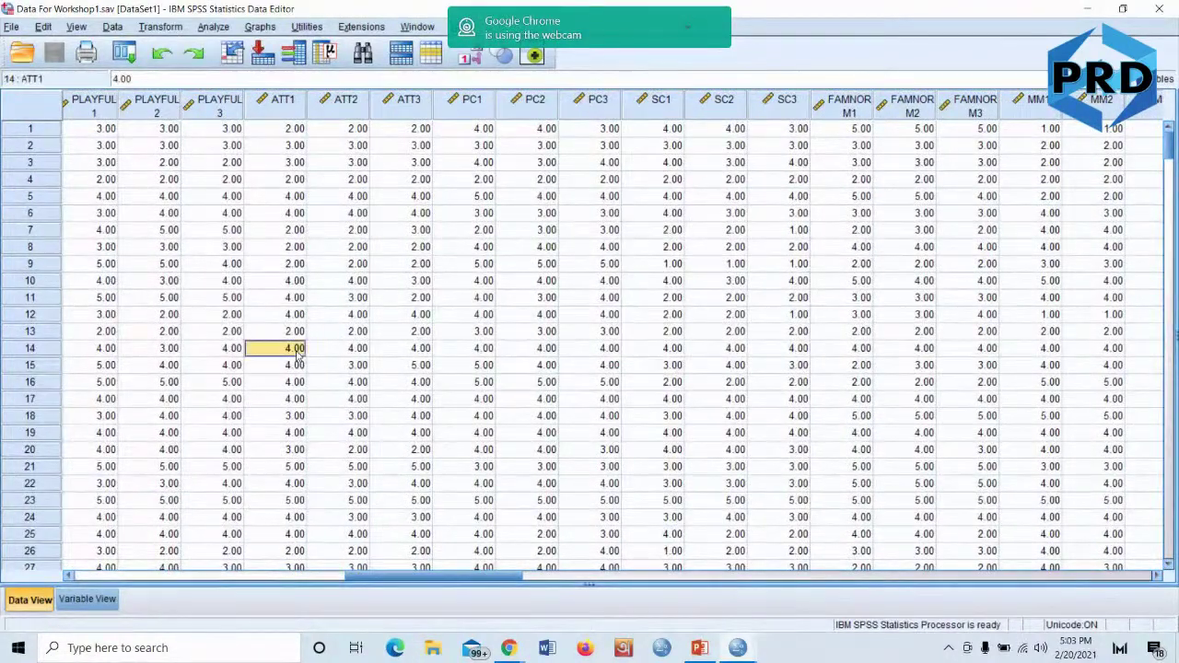
{"action": "type", "text": "1"}
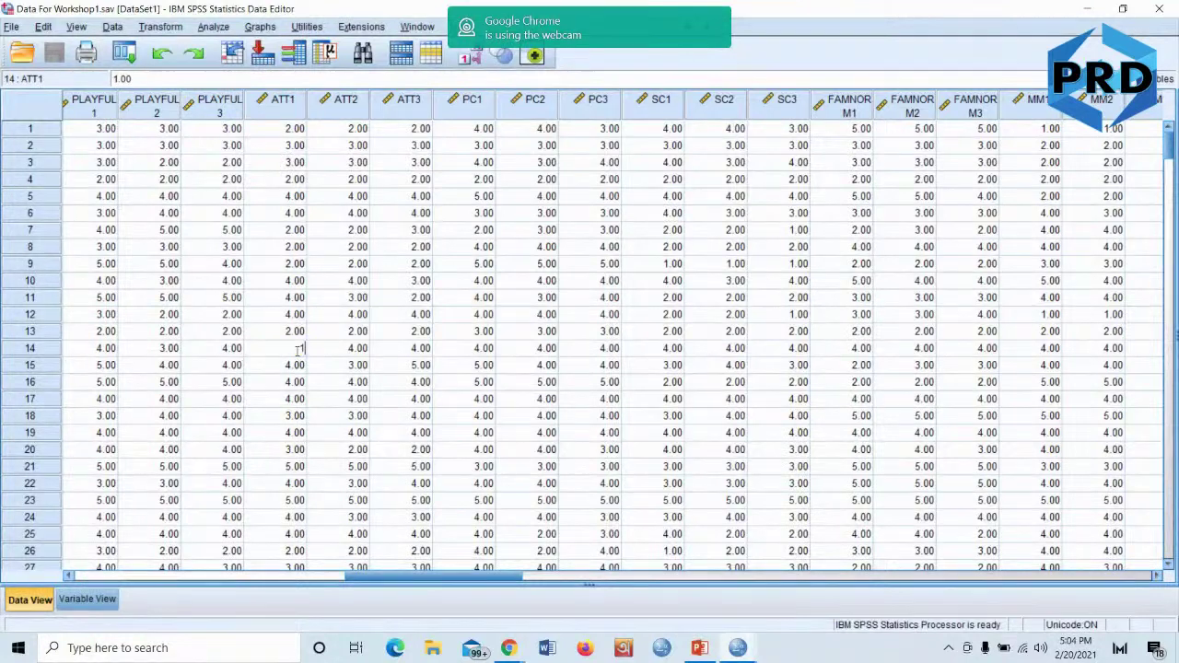
{"action": "key", "text": "Tab"}
{"action": "type", "text": "1"}
{"action": "key", "text": "Tab"}
{"action": "type", "text": "1"}
{"action": "key", "text": "Tab"}
{"action": "type", "text": "1"}
{"action": "key", "text": "Tab"}
{"action": "type", "text": "1"}
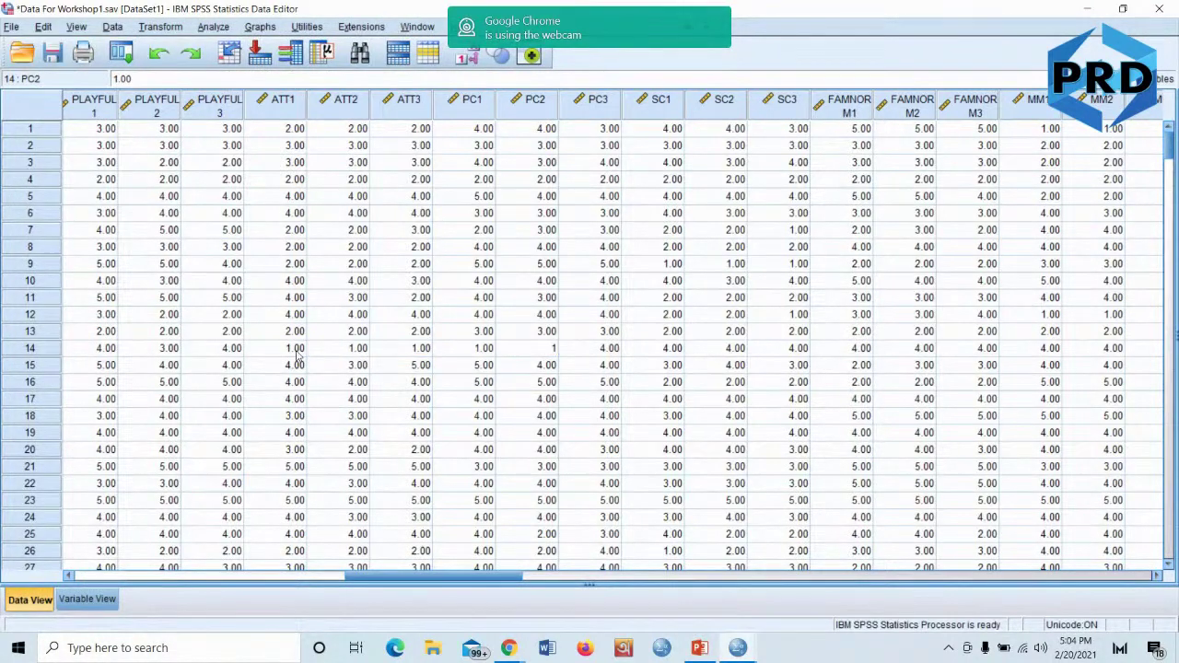
Set ATT1 to 1 for cases 19 to 26
{"action": "left_click", "coordinate": [294, 433]}
{"action": "type", "text": "1"}
{"action": "key", "text": "Return"}
{"action": "type", "text": "11 1 1 1 1 1"}
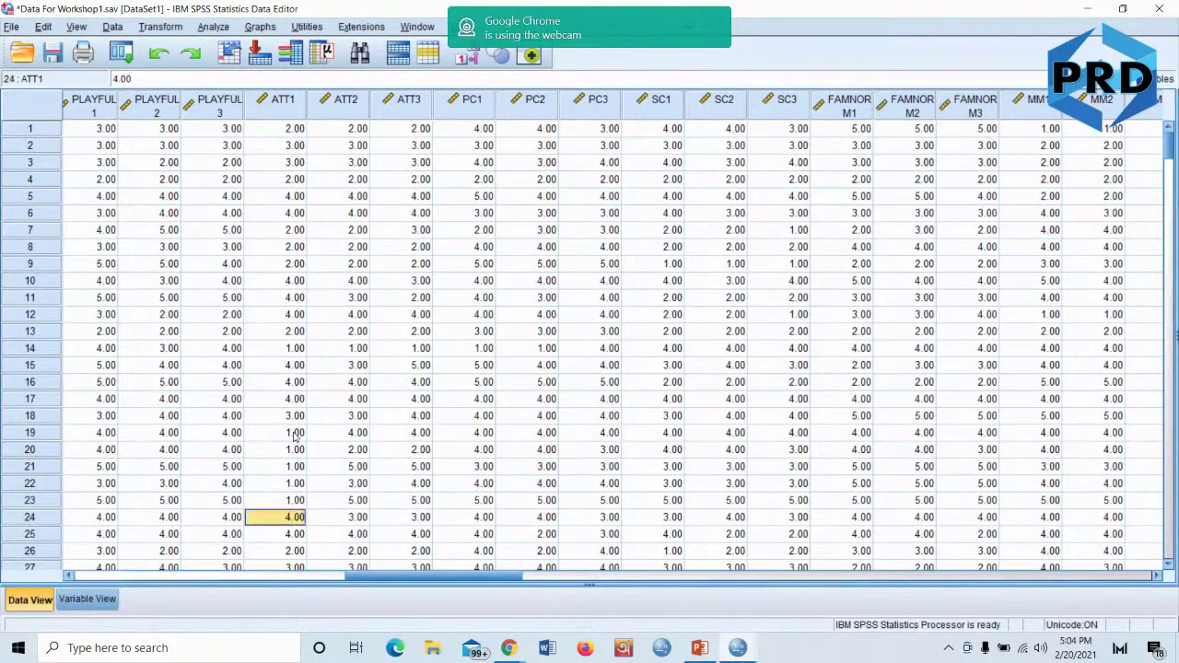
{"action": "key", "text": "Return"}
{"action": "type", "text": "1"}
Set ATT1 to 1 for cases 34 to 54 and for case 56
{"action": "scroll", "coordinate": [369, 432], "scroll_direction": "down", "scroll_amount": 5}
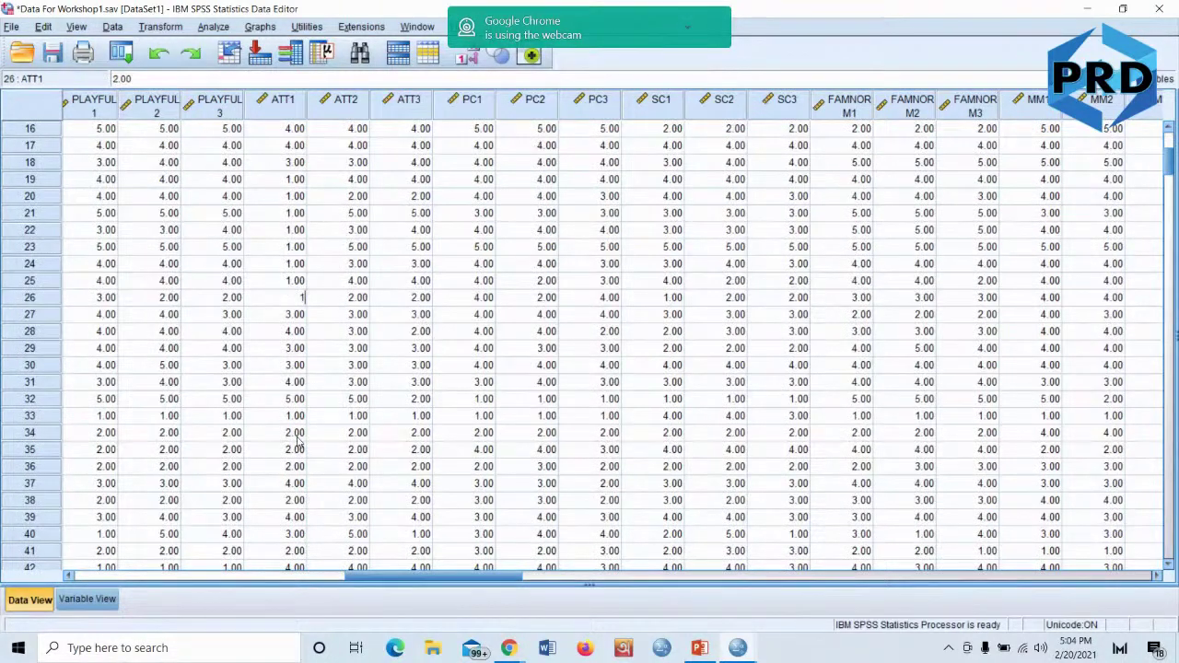
{"action": "left_click", "coordinate": [296, 438]}
{"action": "type", "text": "1111"}
{"action": "key", "text": "Return"}
{"action": "key", "text": "1"}
{"action": "key", "text": "Return"}
{"action": "key", "text": "1"}
{"action": "key", "text": "Return"}
{"action": "key", "text": "1"}
{"action": "key", "text": "Return"}
{"action": "key", "text": "1"}
{"action": "key", "text": "Return"}
{"action": "key", "text": "1"}
{"action": "key", "text": "Return"}
{"action": "key", "text": "1"}
{"action": "key", "text": "Return"}
{"action": "key", "text": "1"}
{"action": "key", "text": "Return"}
{"action": "key", "text": "1"}
{"action": "key", "text": "Return"}
{"action": "key", "text": "1"}
{"action": "key", "text": "Return"}
{"action": "key", "text": "1"}
{"action": "key", "text": "Return"}
{"action": "key", "text": "1"}
{"action": "key", "text": "Return"}
{"action": "key", "text": "1"}
{"action": "key", "text": "Return"}
{"action": "key", "text": "1"}
{"action": "key", "text": "Return"}
{"action": "key", "text": "1"}
{"action": "key", "text": "Return"}
{"action": "key", "text": "1"}
{"action": "key", "text": "Return"}
{"action": "key", "text": "1"}
{"action": "key", "text": "Return"}
{"action": "key", "text": "1"}
{"action": "key", "text": "Return"}
{"action": "key", "text": "1"}
{"action": "key", "text": "Return"}
{"action": "key", "text": "1"}
{"action": "key", "text": "Return"}
{"action": "key", "text": "1"}
{"action": "key", "text": "Return"}
{"action": "key", "text": "Return"}
{"action": "type", "text": "1"}
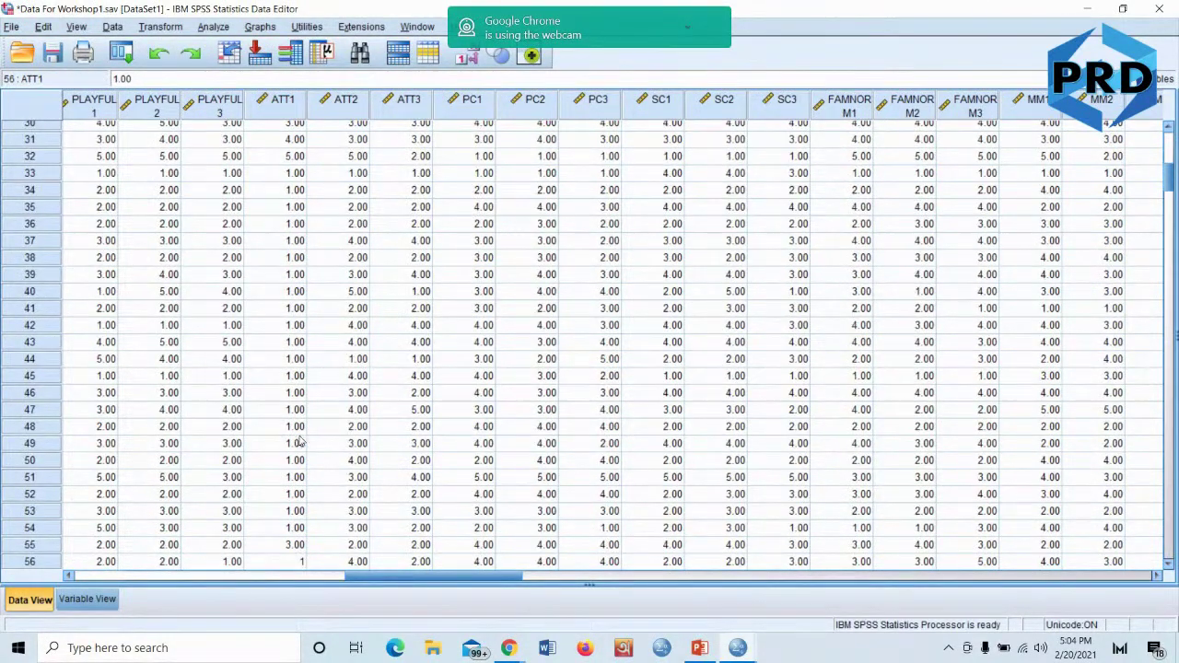
Reset the Reliability Analysis setup and add Attitude 1, Attitude 2 and Attitude 3 as the items with the Alpha model
{"action": "left_click", "coordinate": [213, 26]}
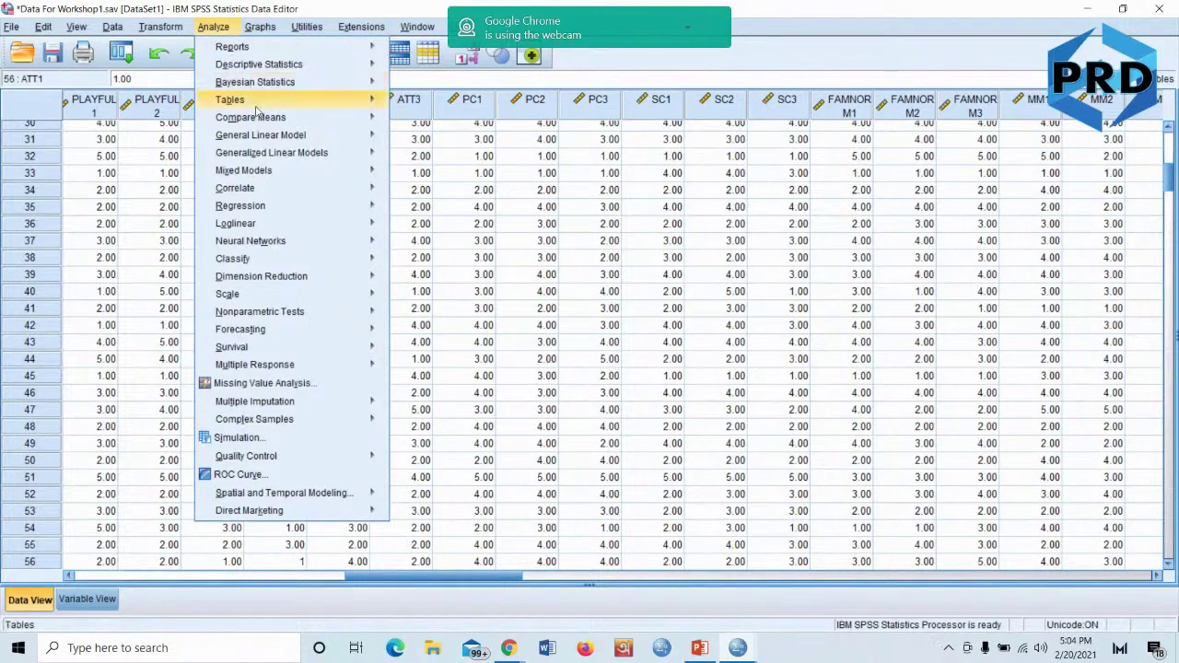
{"action": "mouse_move", "coordinate": [262, 279]}
{"action": "left_click", "coordinate": [456, 299]}
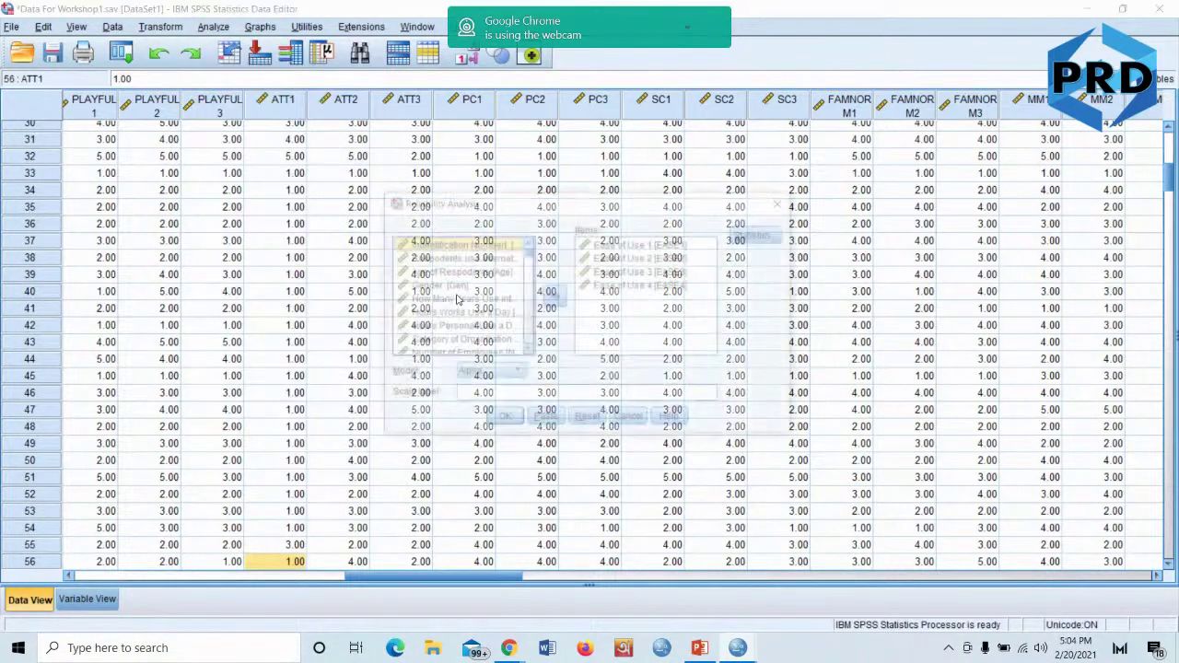
{"action": "left_click", "coordinate": [590, 420]}
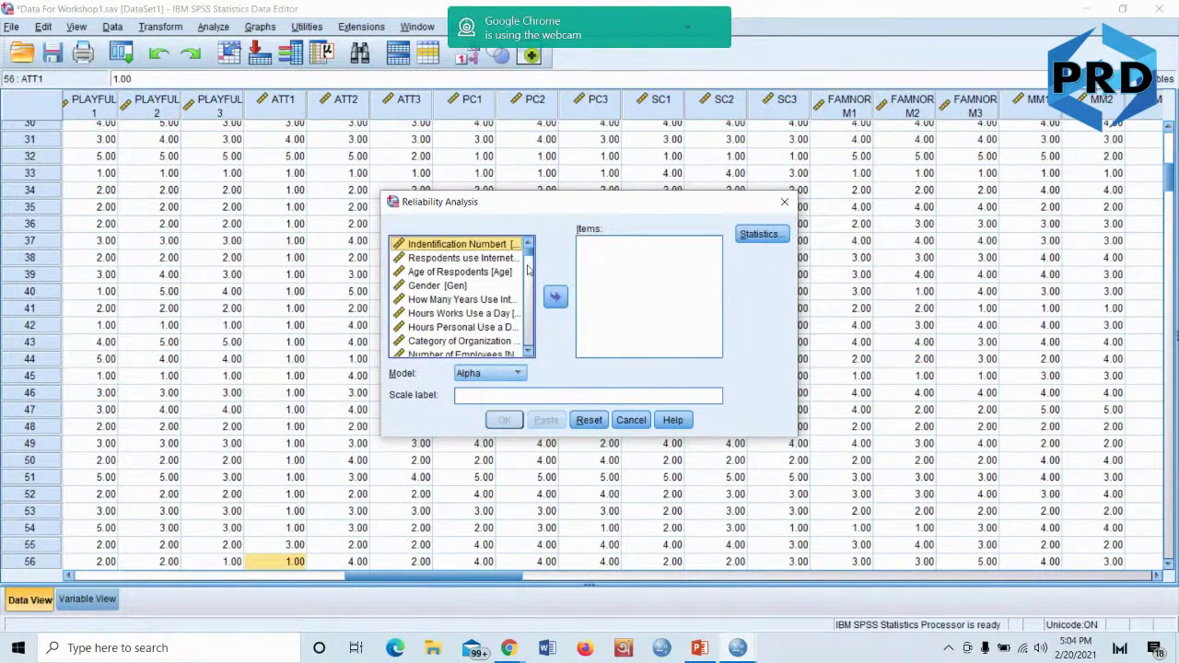
{"action": "left_click_drag", "start_coordinate": [530, 257], "coordinate": [532, 282]}
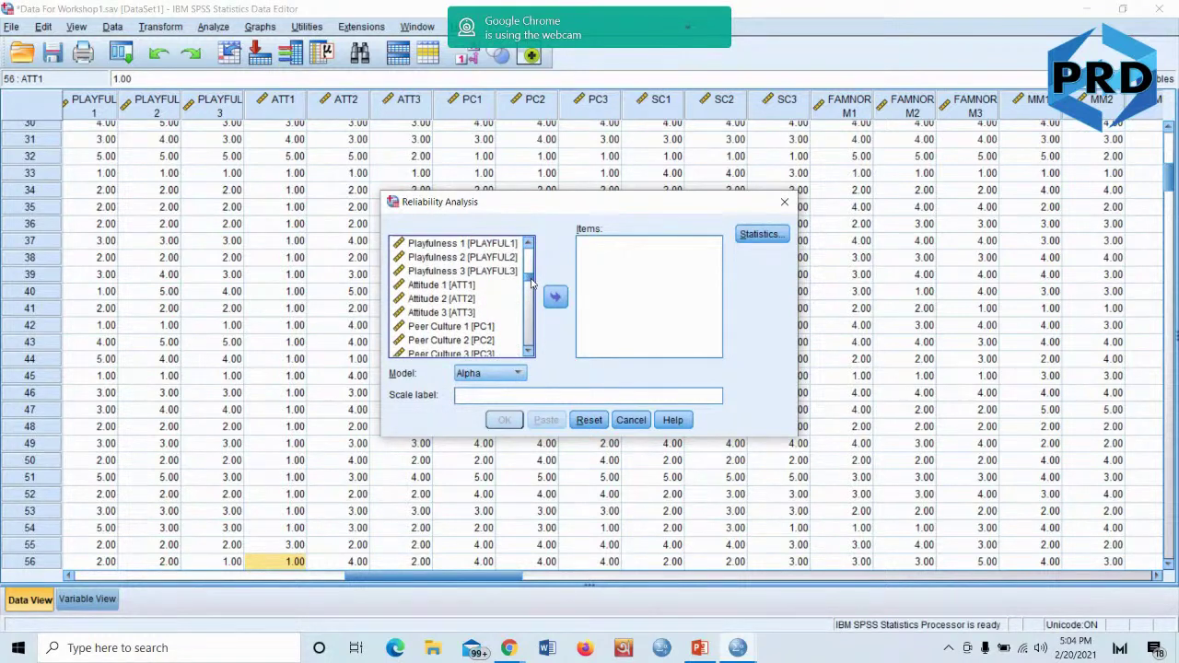
{"action": "left_click", "coordinate": [458, 289]}
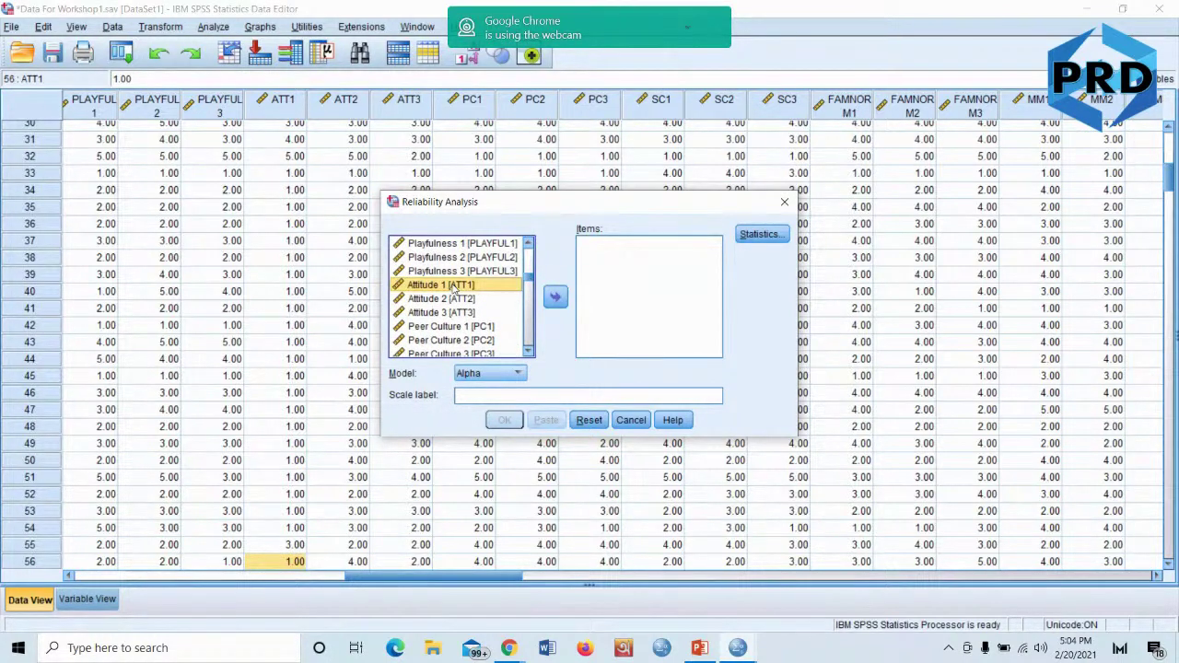
{"action": "key", "text": "shift+Down"}
{"action": "key", "text": "shift+Down"}
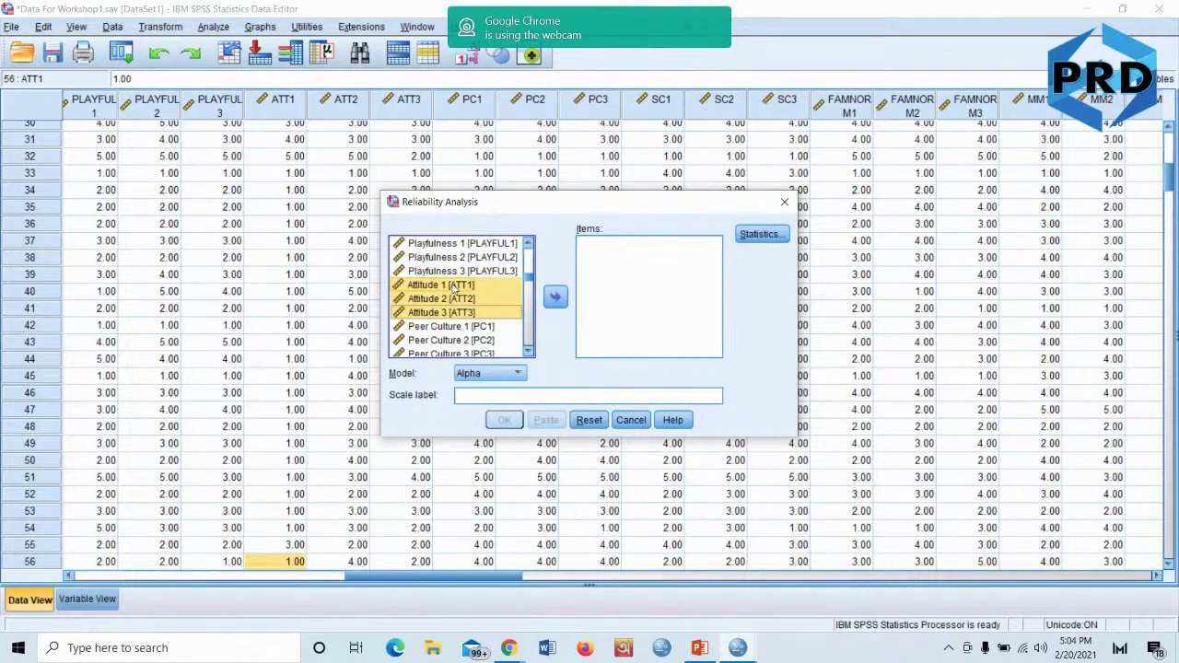
{"action": "left_click", "coordinate": [555, 297]}
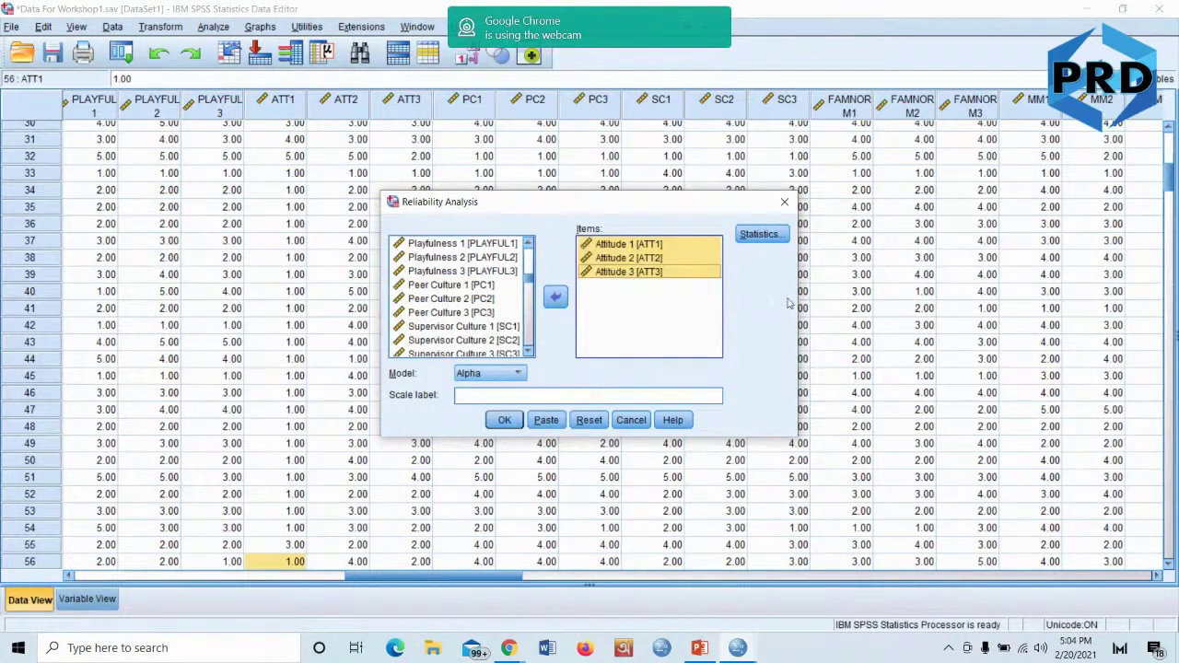
Request item and scale-if-item-deleted descriptives plus inter-item correlations for the reliability analysis
{"action": "left_click", "coordinate": [763, 236]}
{"action": "left_click", "coordinate": [447, 210]}
{"action": "left_click", "coordinate": [446, 244]}
{"action": "left_click", "coordinate": [618, 211]}
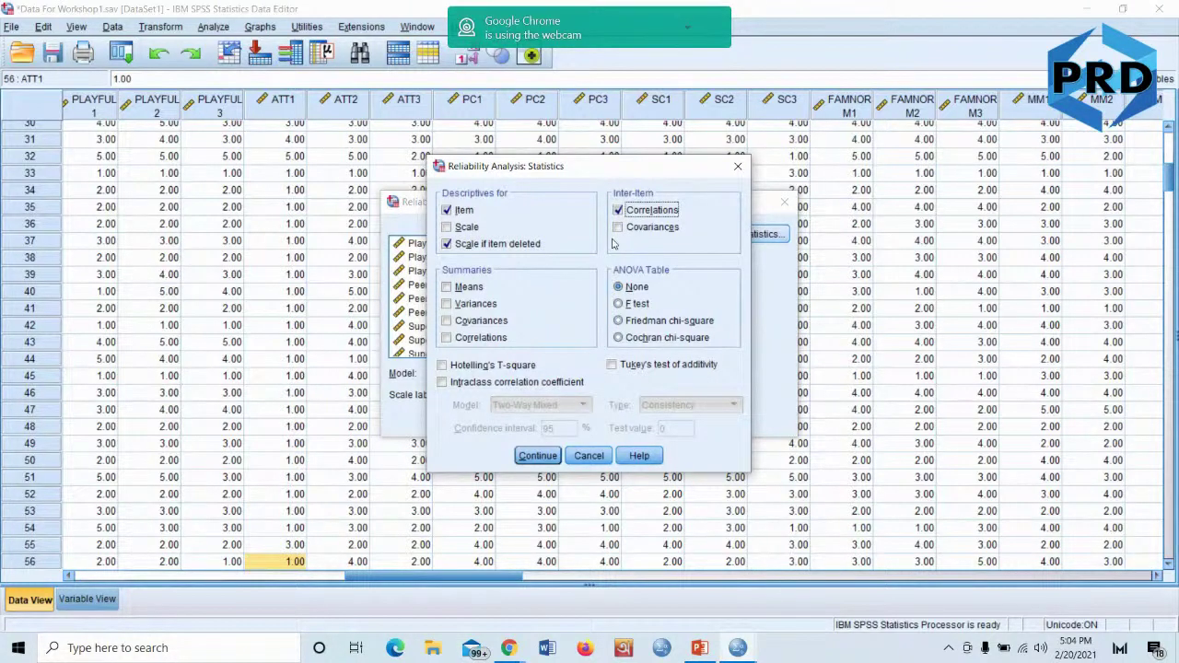
{"action": "left_click", "coordinate": [534, 455]}
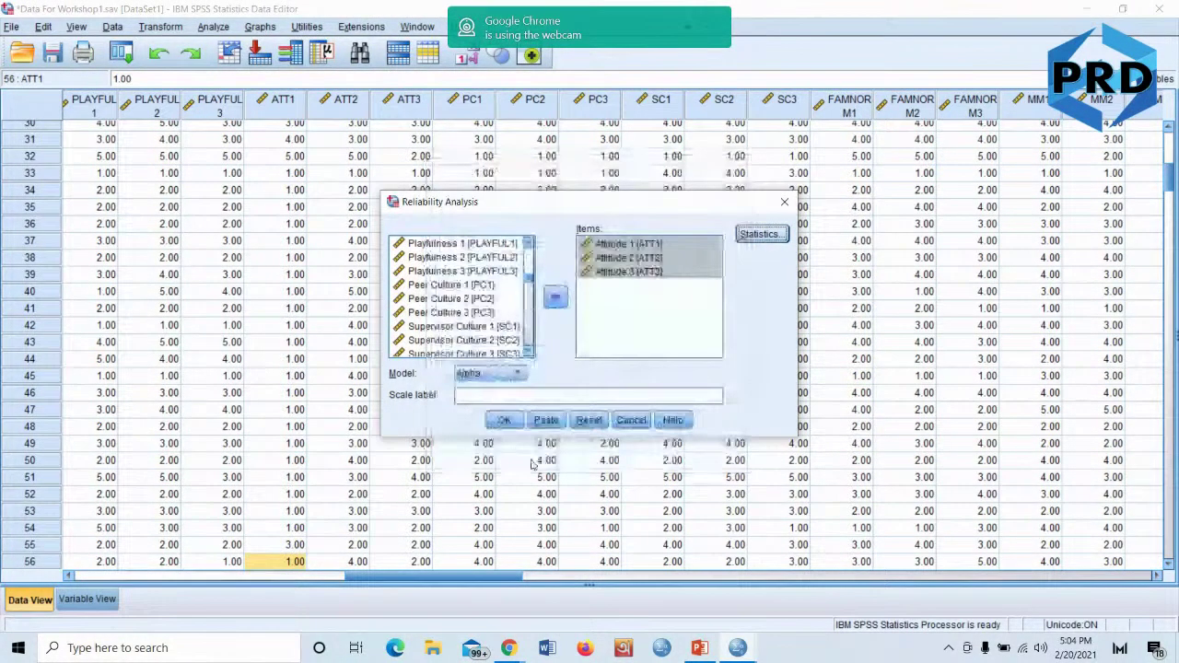
Run the reliability analysis for the Attitude items, maximize the output and review it down to the Item-Total Statistics
{"action": "left_click", "coordinate": [504, 421]}
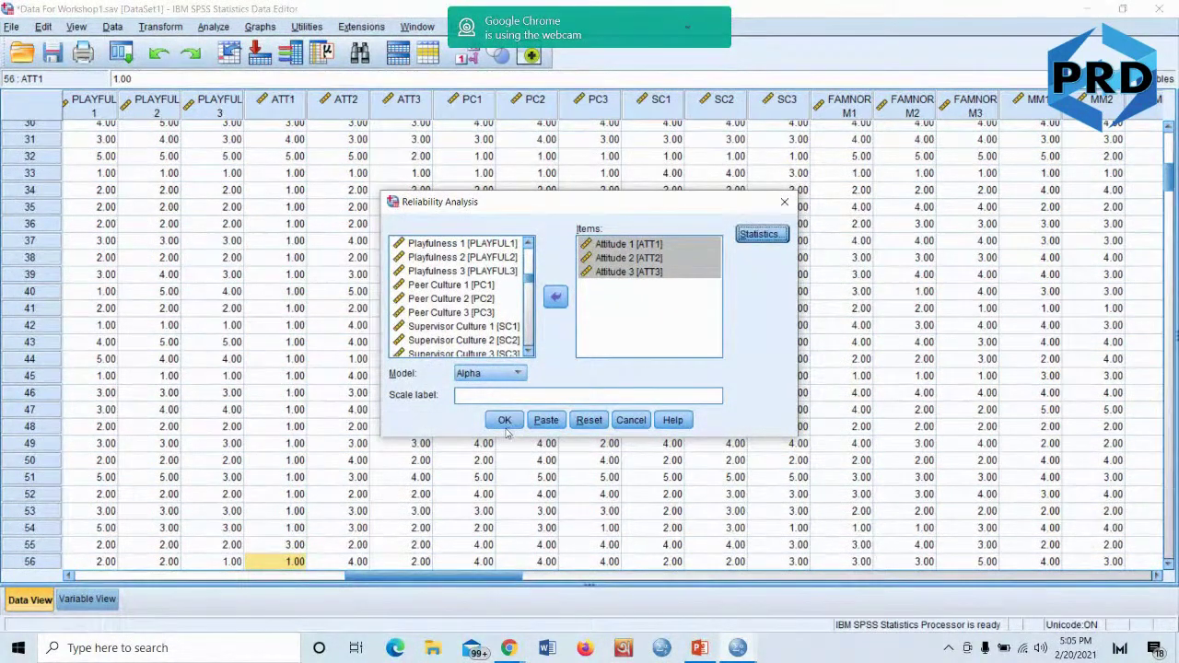
{"action": "left_click", "coordinate": [505, 421]}
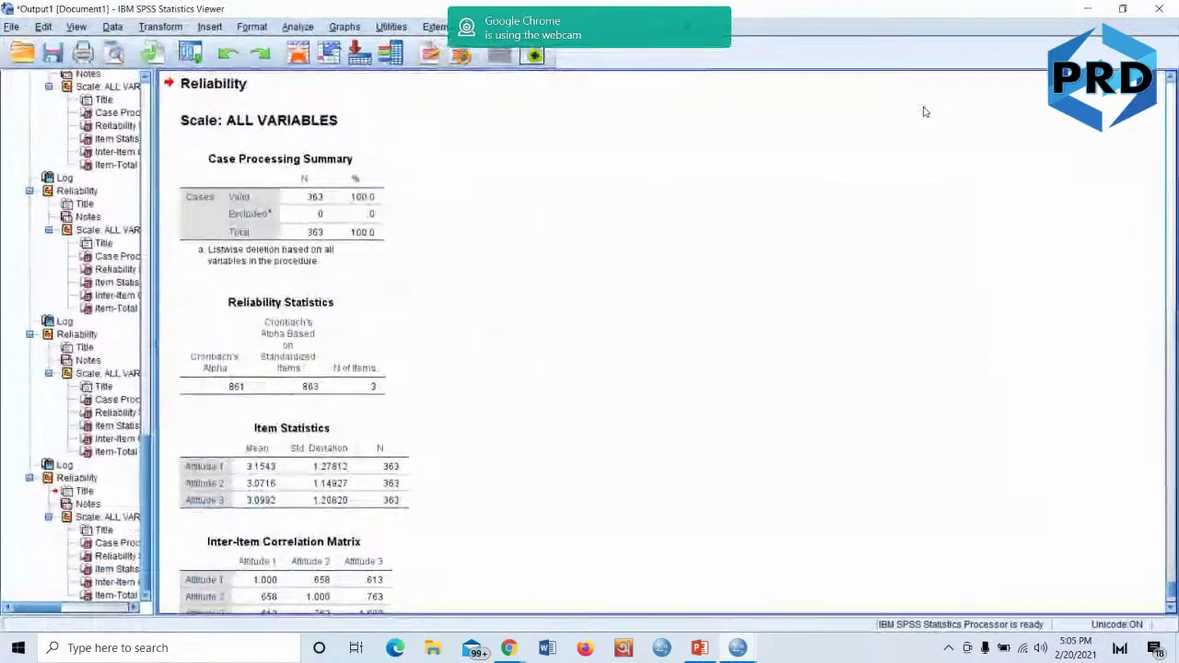
{"action": "left_click", "coordinate": [921, 107]}
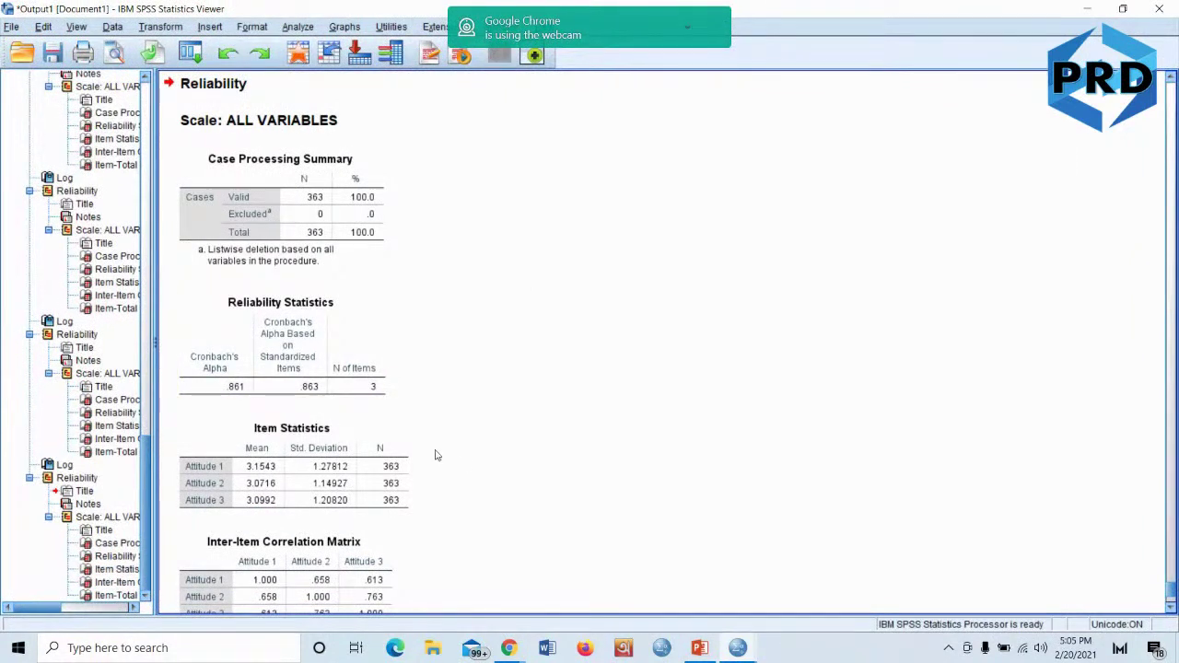
{"action": "scroll", "coordinate": [471, 466], "scroll_direction": "down", "scroll_amount": 3}
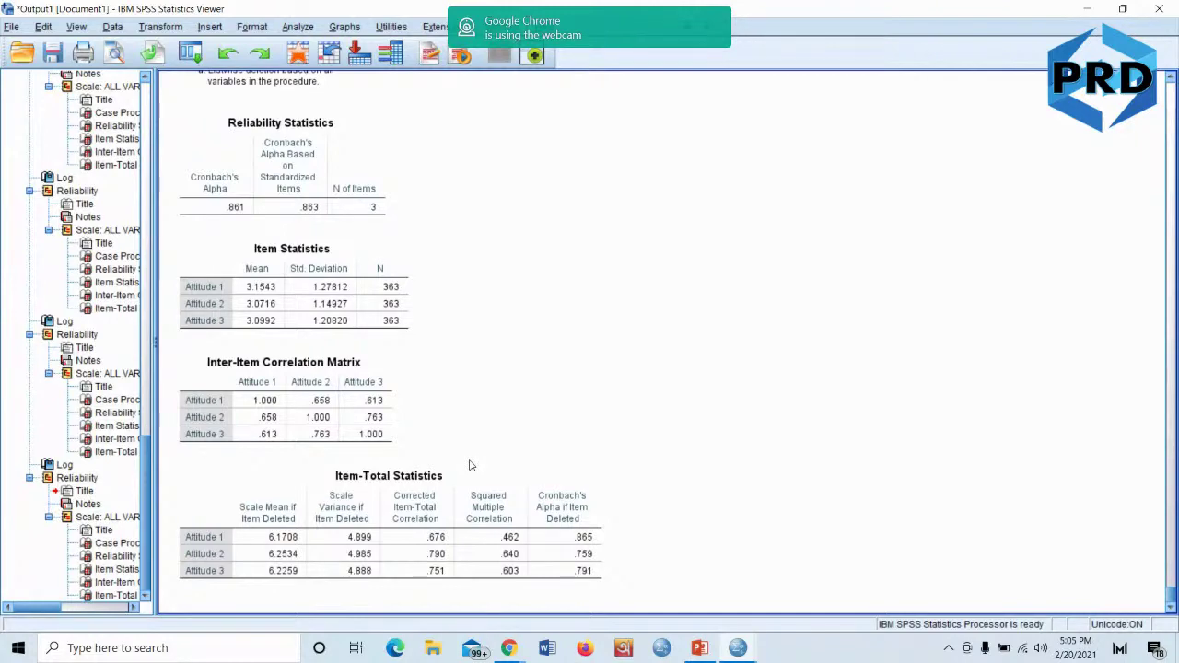
{"action": "scroll", "coordinate": [469, 465], "scroll_direction": "up", "scroll_amount": 2}
{"action": "scroll", "coordinate": [469, 465], "scroll_direction": "down", "scroll_amount": 2}
Minimize the output window and set ATT1 to 1 for cases 69 to 77 and for case 79 in the data
{"action": "left_click", "coordinate": [1089, 13]}
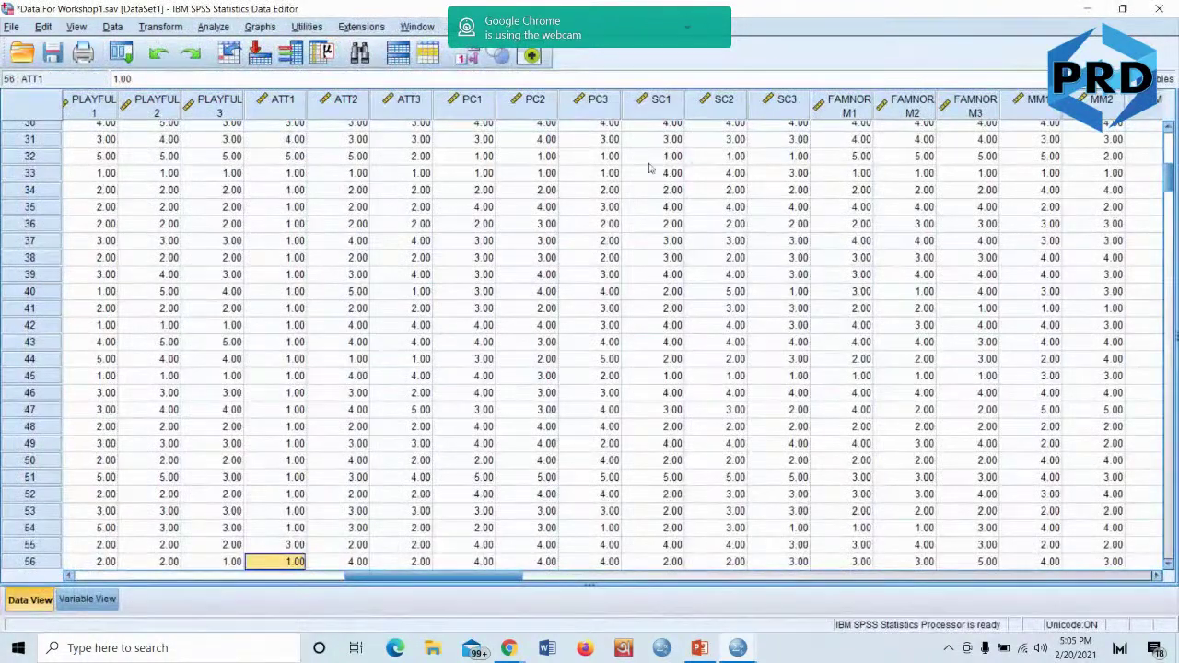
{"action": "scroll", "coordinate": [313, 433], "scroll_direction": "down", "scroll_amount": 7}
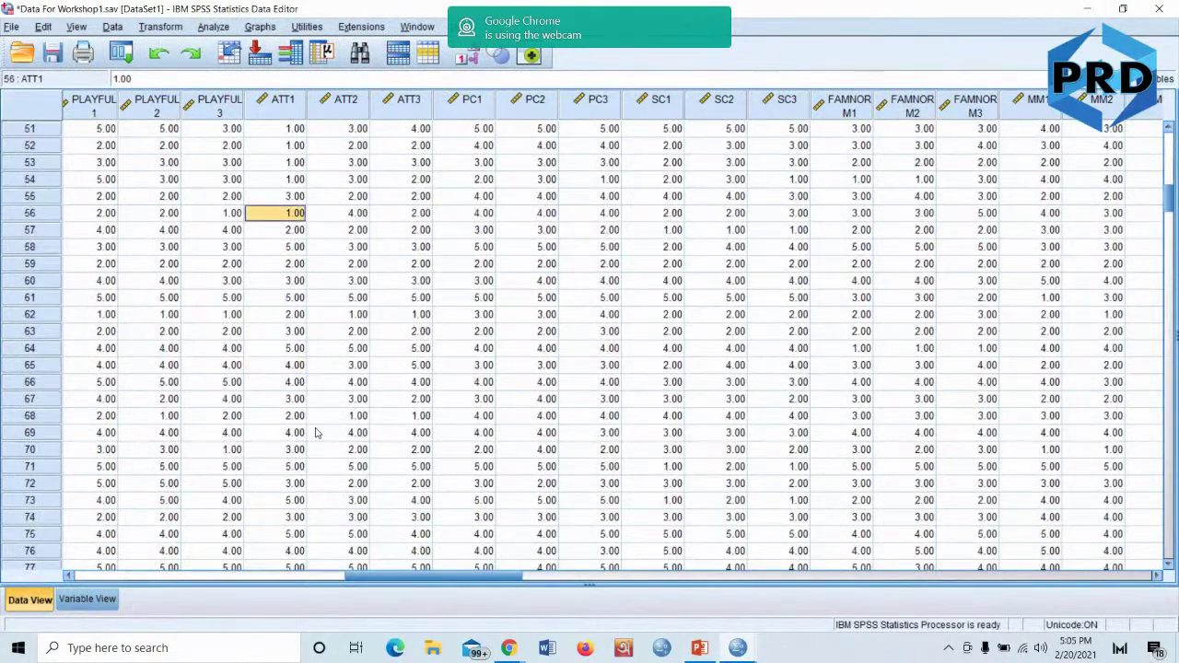
{"action": "left_click", "coordinate": [299, 433]}
{"action": "type", "text": "1"}
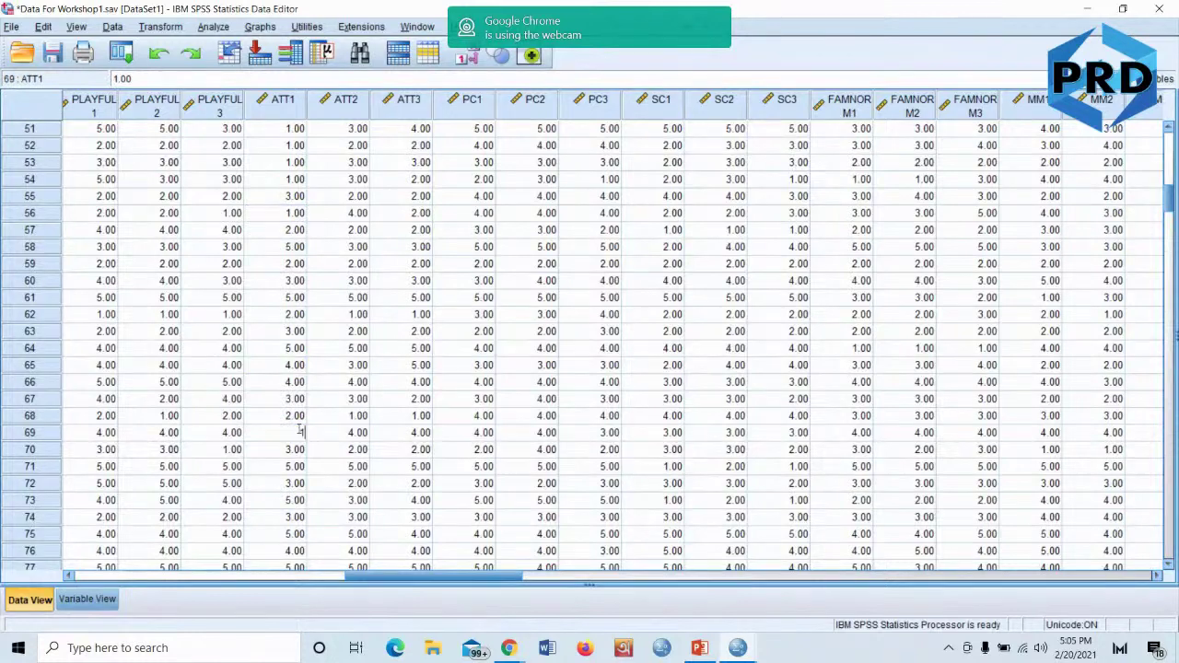
{"action": "type", "text": " 1 1 1 1 1 1 1 1 5 1"}
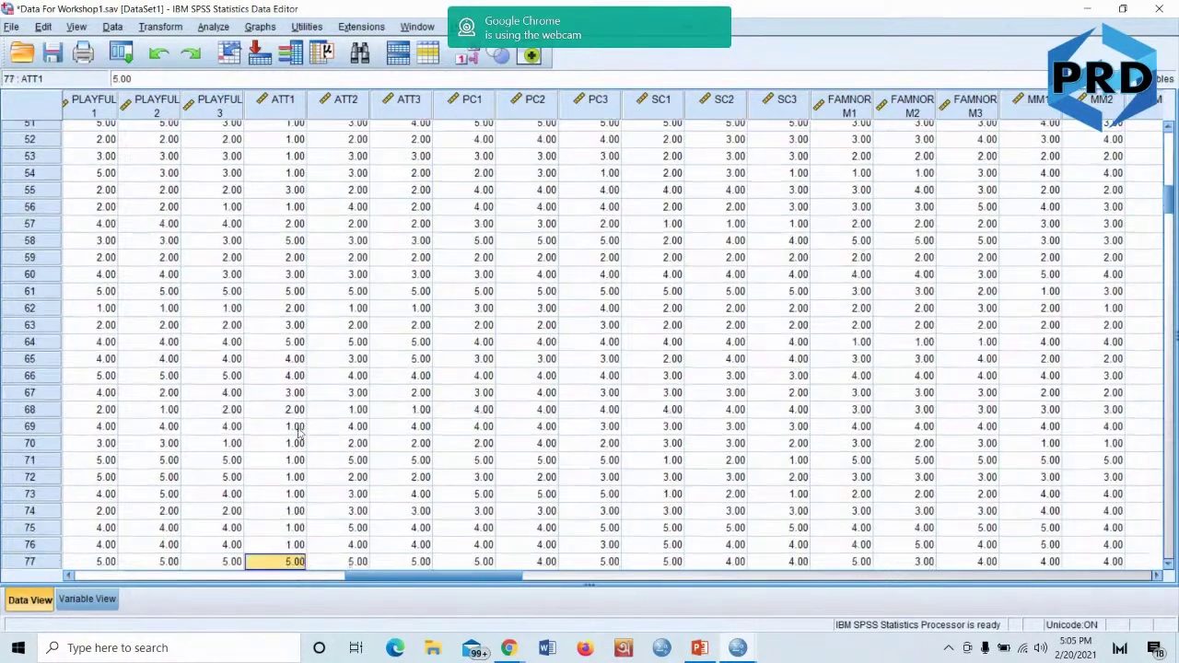
{"action": "scroll", "coordinate": [292, 461], "scroll_direction": "down", "scroll_amount": 3}
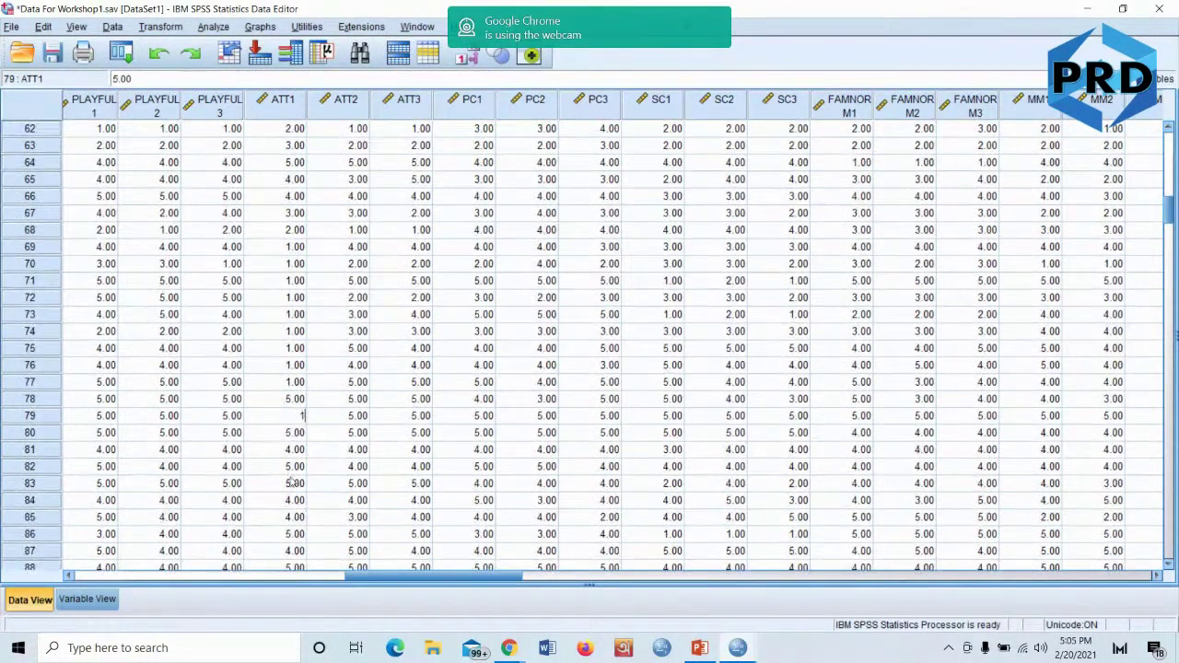
Set ATT1 to 1 for cases 85 to 95, 97, 103 to 108, 110 to 113 and 115 to 117
{"action": "left_click", "coordinate": [291, 518]}
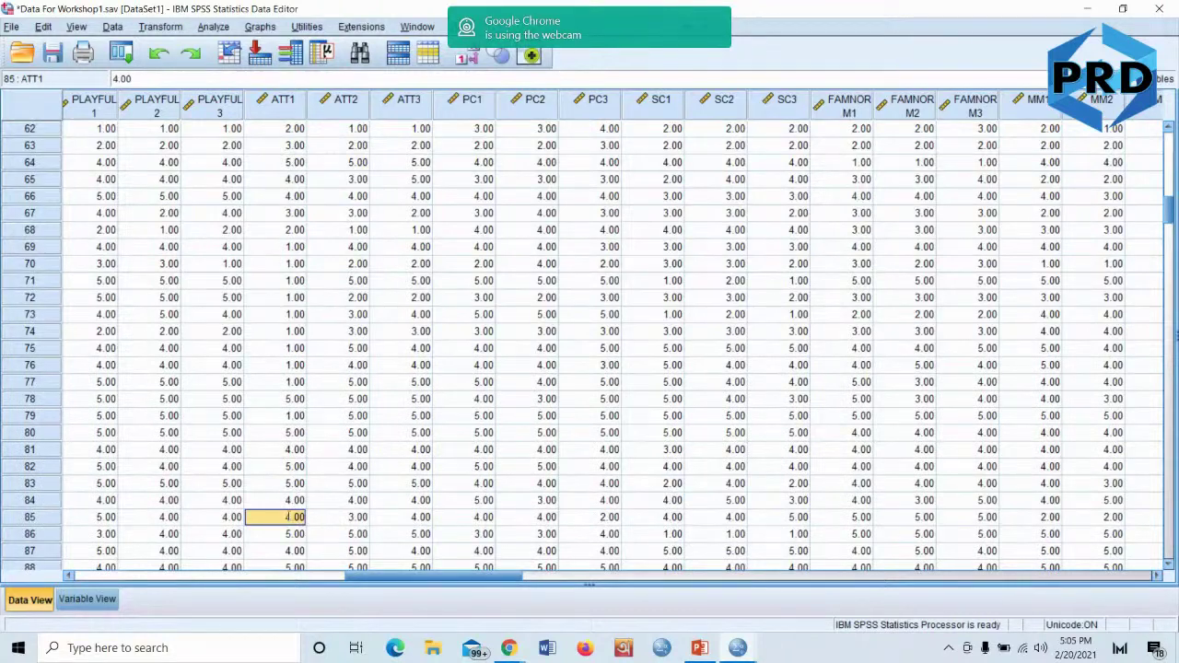
{"action": "type", "text": "1"}
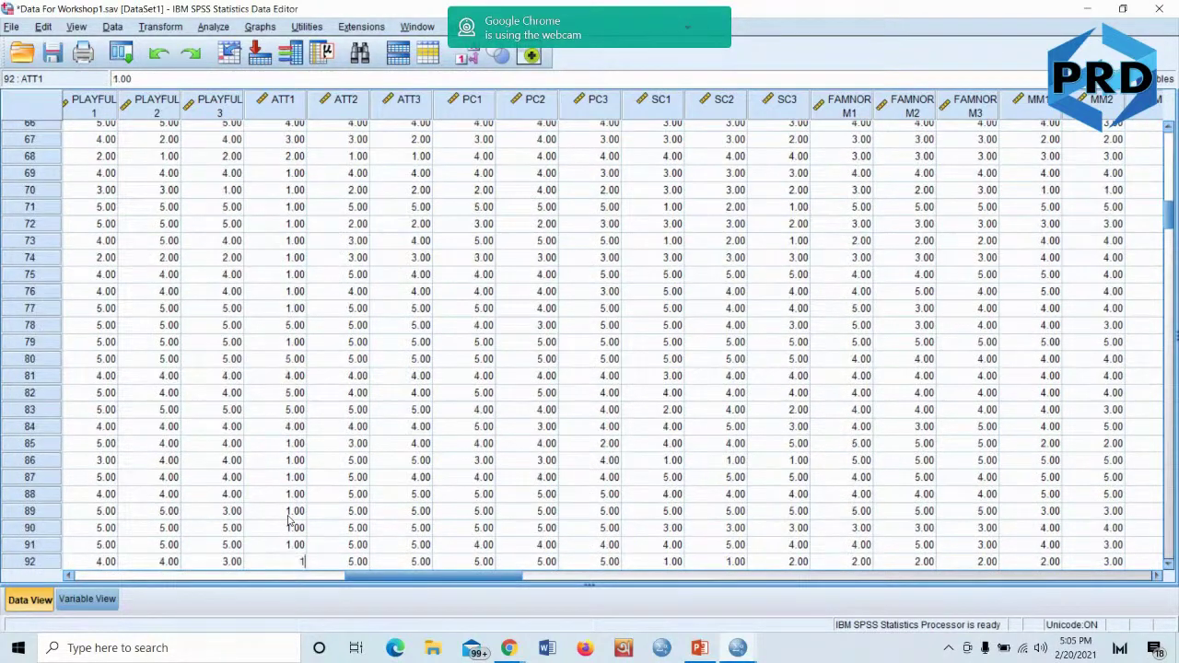
{"action": "type", "text": " 1 1 1 1 1 1 1 1 1 1 2 1"}
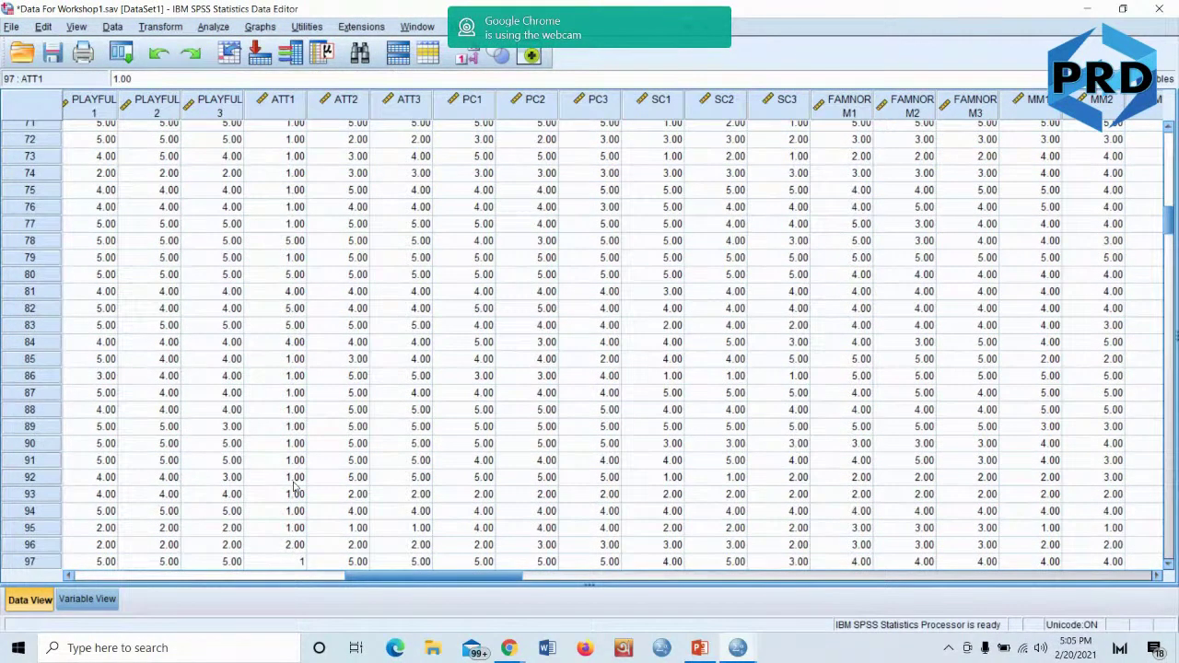
{"action": "type", "text": "3 4 5 5 4 1 1 1 1 1 1 3 1 1 1 1 2 1 1 1"}
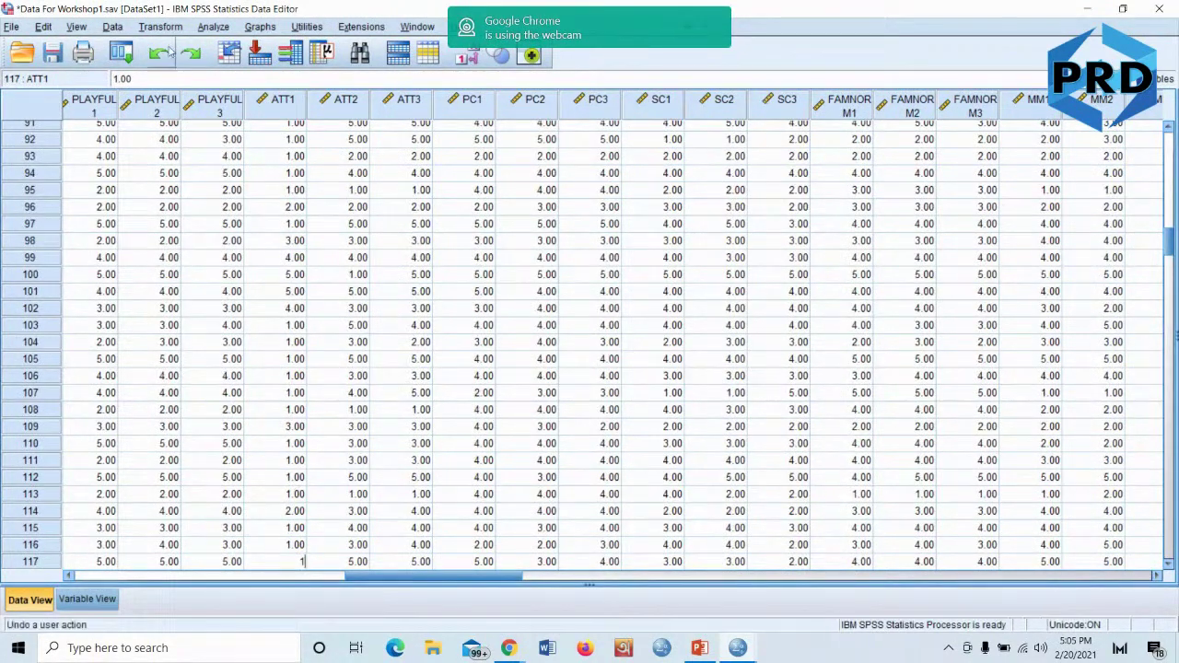
Rerun the reliability analysis for the three Attitude items with the altered ATT1 data
{"action": "left_click", "coordinate": [213, 28]}
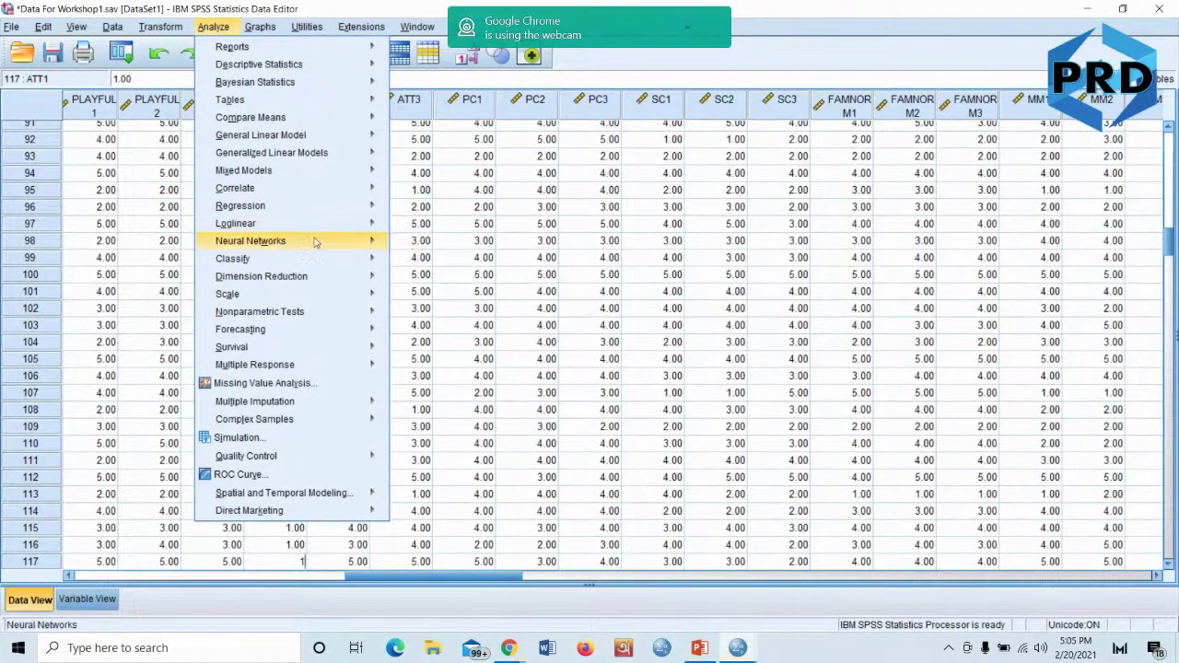
{"action": "mouse_move", "coordinate": [301, 294]}
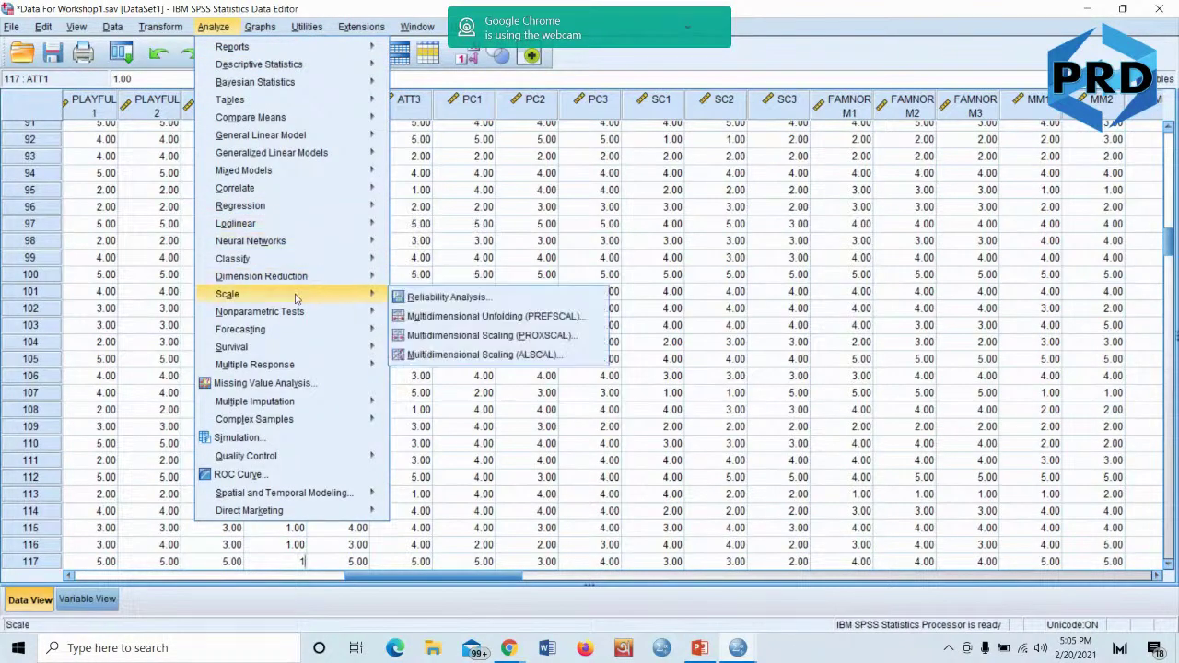
{"action": "left_click", "coordinate": [447, 298]}
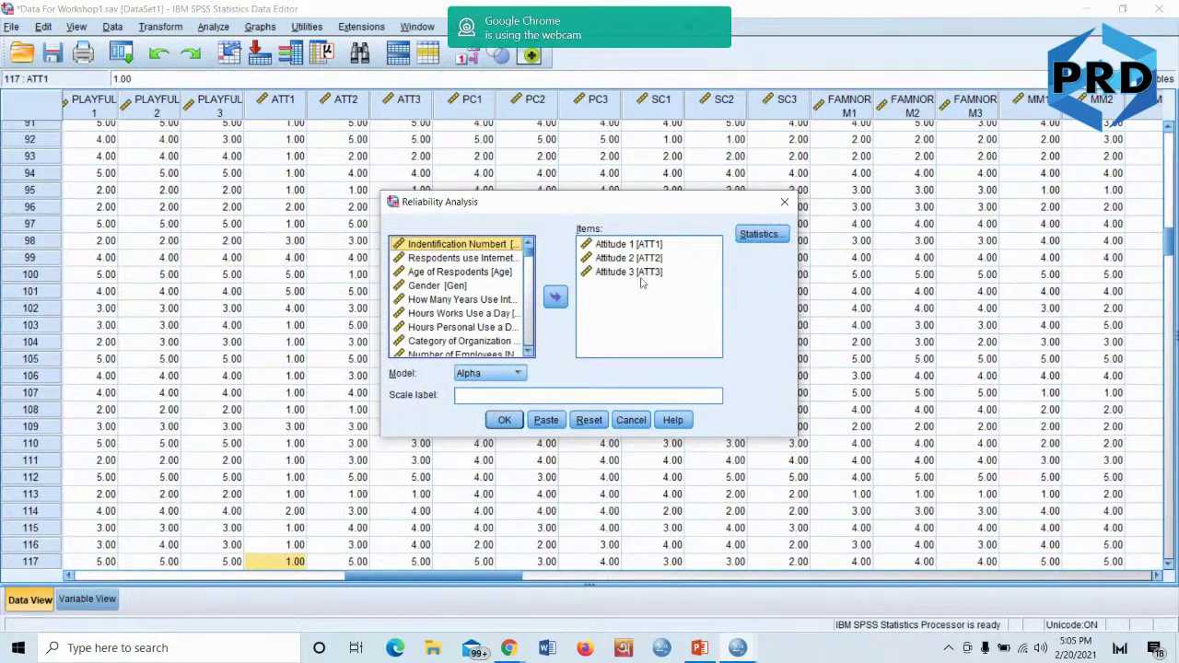
{"action": "left_click", "coordinate": [504, 421]}
Maximize the output and compare the new Cronbach's alpha, inter-item correlations and Item-Total Statistics with the previous Attitude run
{"action": "scroll", "coordinate": [531, 426], "scroll_direction": "down", "scroll_amount": 5}
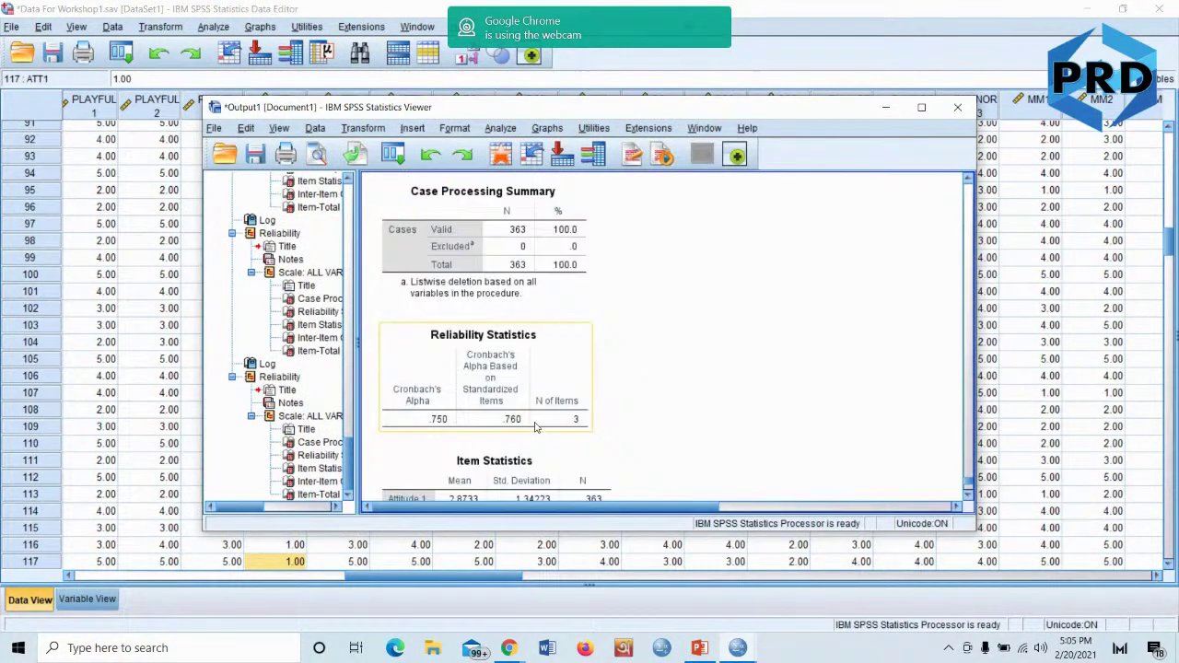
{"action": "scroll", "coordinate": [462, 381], "scroll_direction": "up", "scroll_amount": 2}
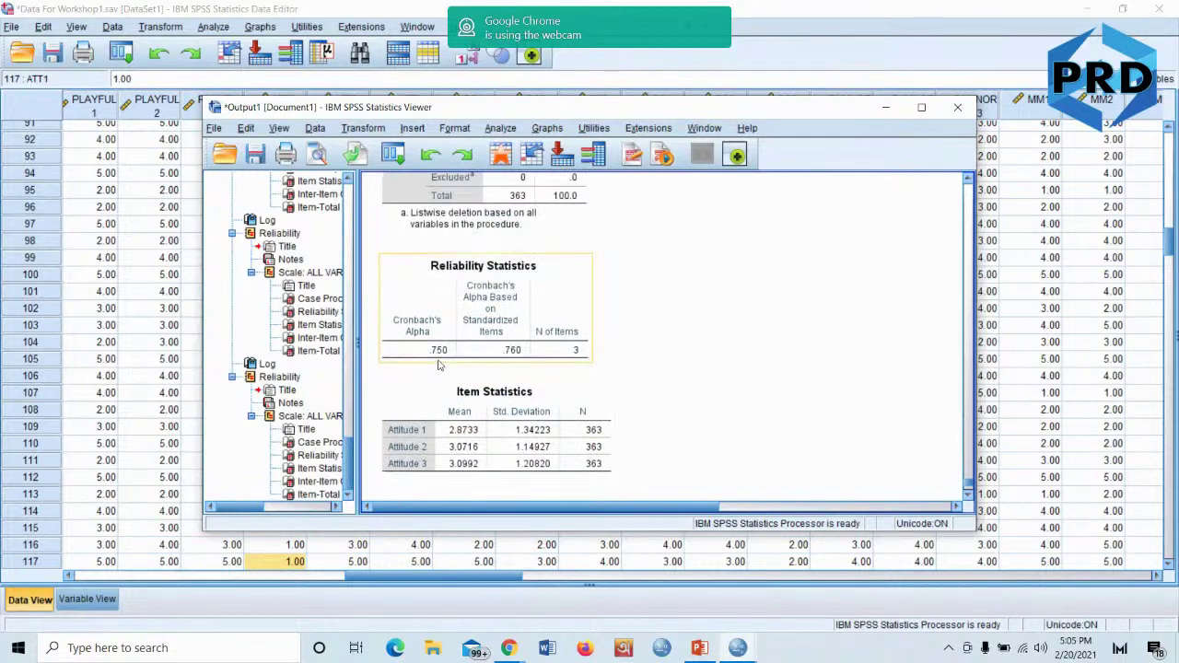
{"action": "left_click", "coordinate": [921, 107]}
{"action": "scroll", "coordinate": [227, 256], "scroll_direction": "up", "scroll_amount": 3}
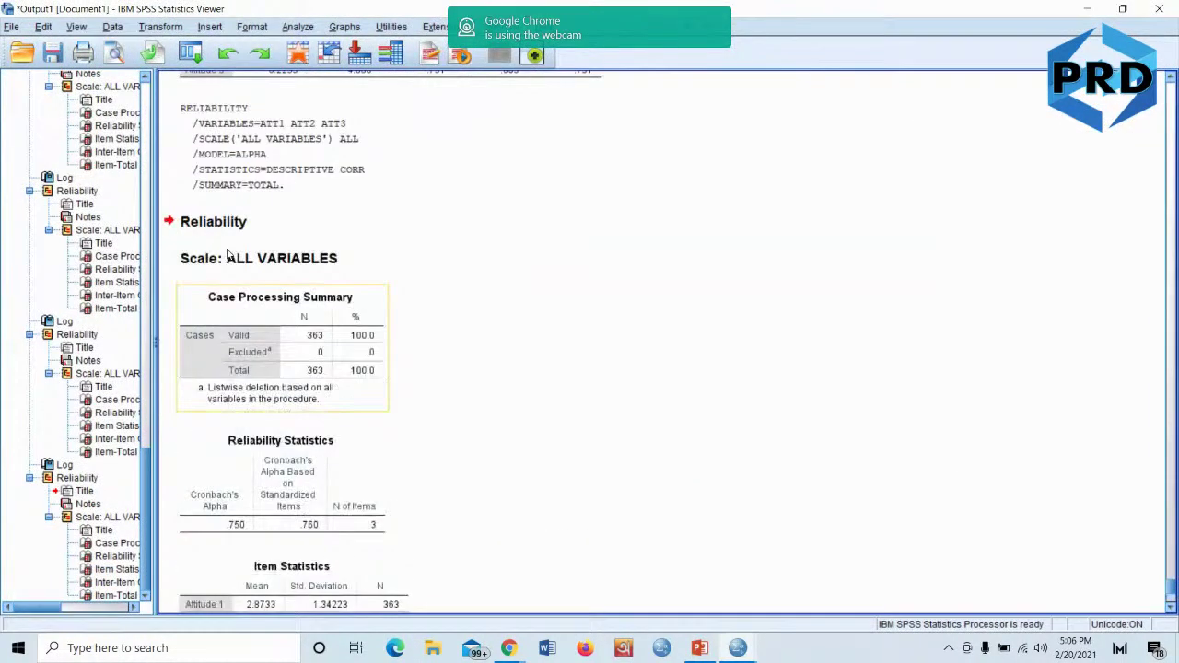
{"action": "scroll", "coordinate": [227, 256], "scroll_direction": "up", "scroll_amount": 5}
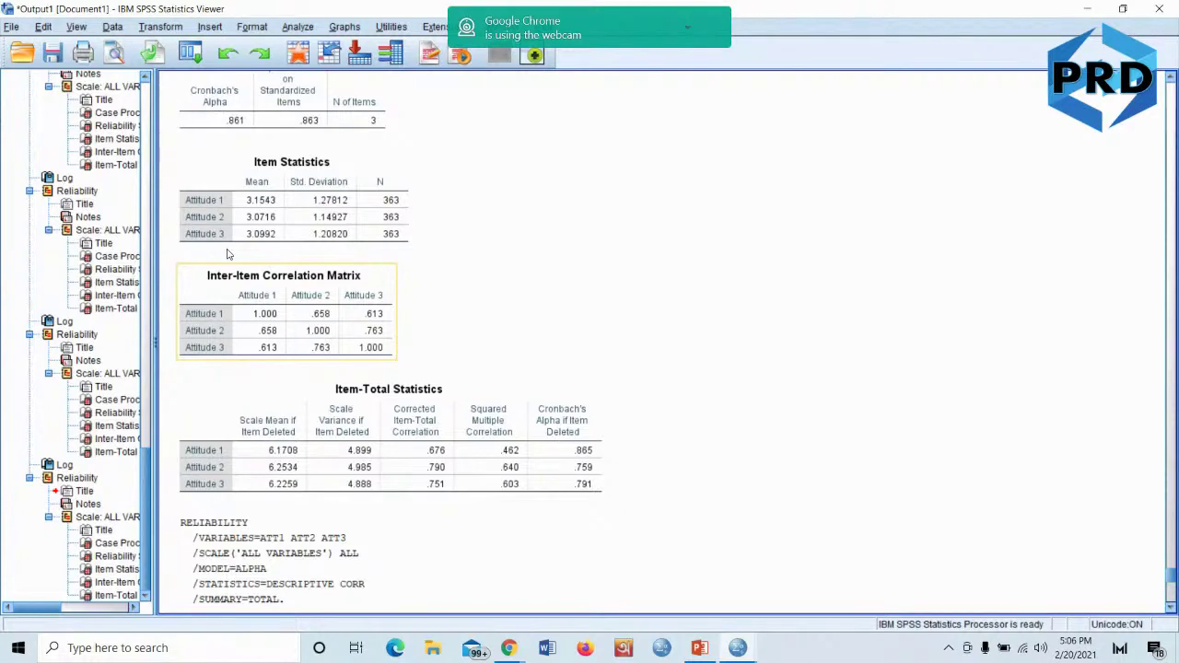
{"action": "scroll", "coordinate": [228, 254], "scroll_direction": "down", "scroll_amount": 6}
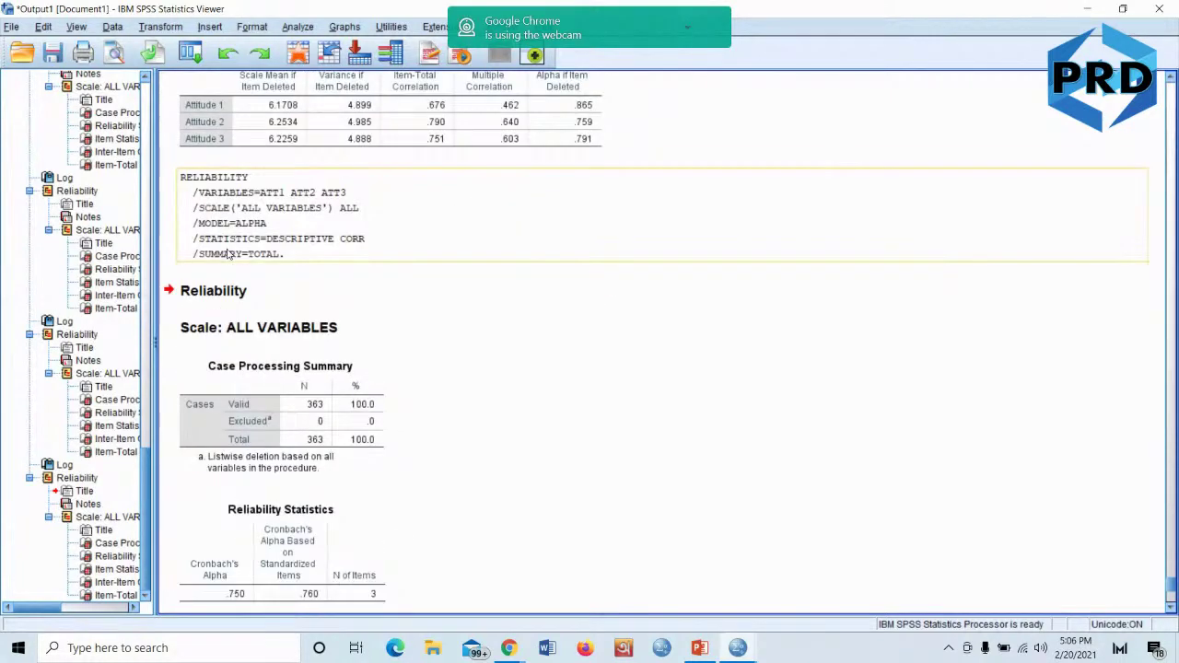
{"action": "scroll", "coordinate": [227, 254], "scroll_direction": "down", "scroll_amount": 3}
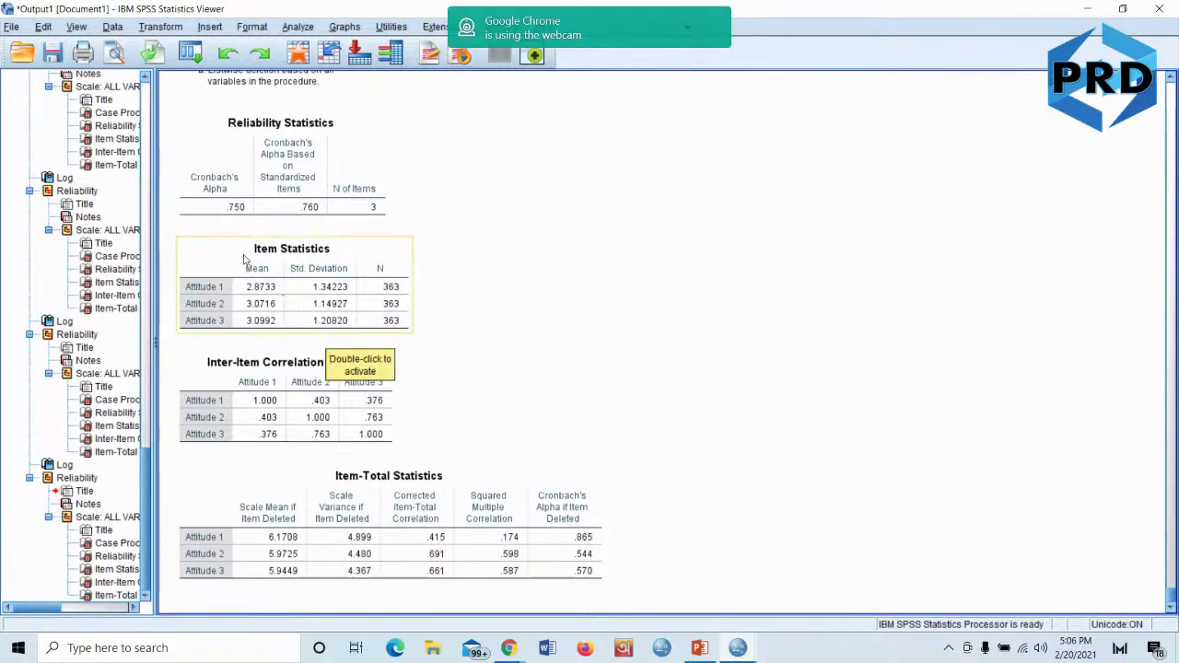
{"action": "left_click", "coordinate": [242, 210]}
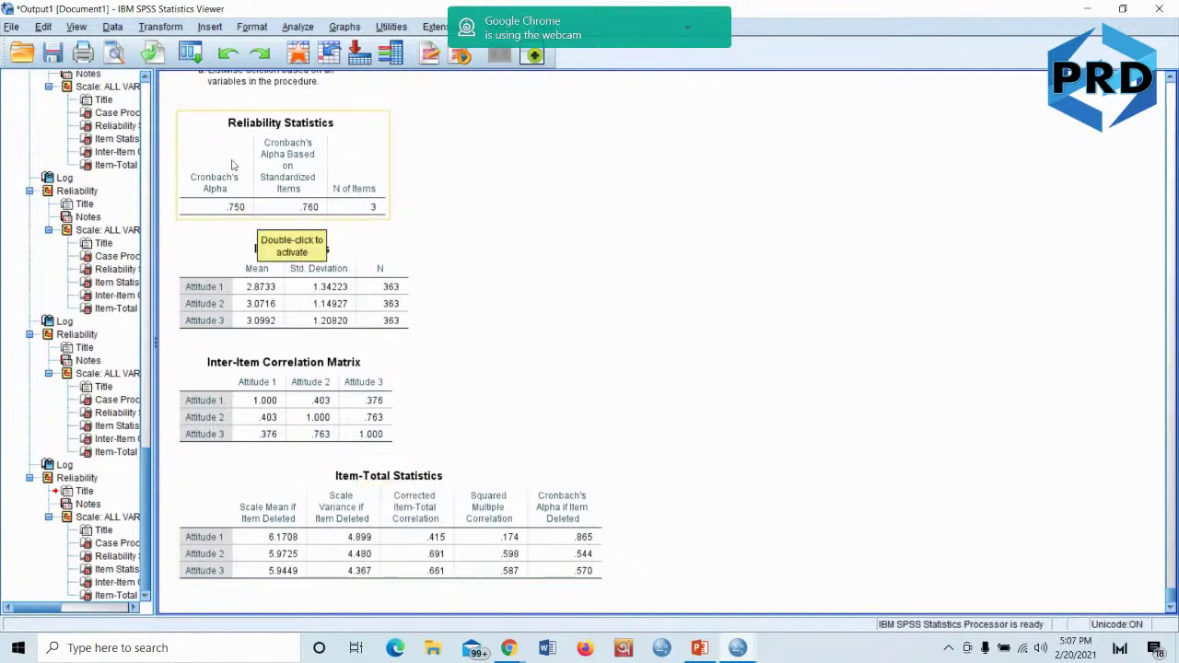
Remove Attitude 1 from the reliability items and rerun the analysis with only Attitude 2 and Attitude 3
{"action": "left_click", "coordinate": [304, 27]}
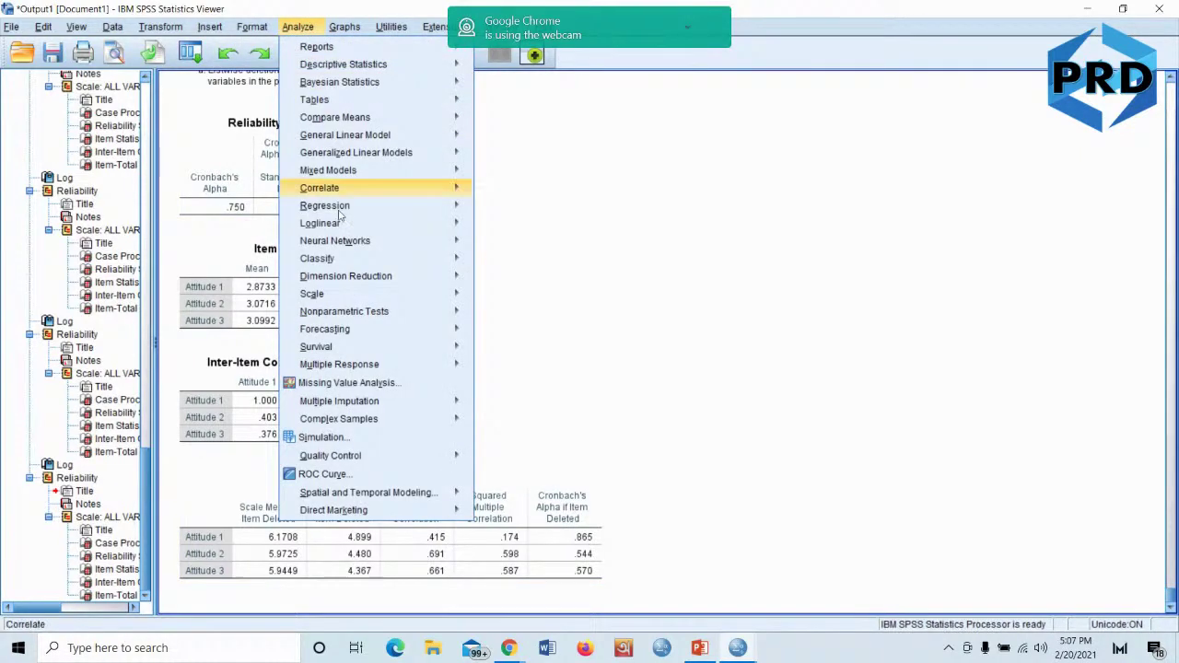
{"action": "mouse_move", "coordinate": [401, 303]}
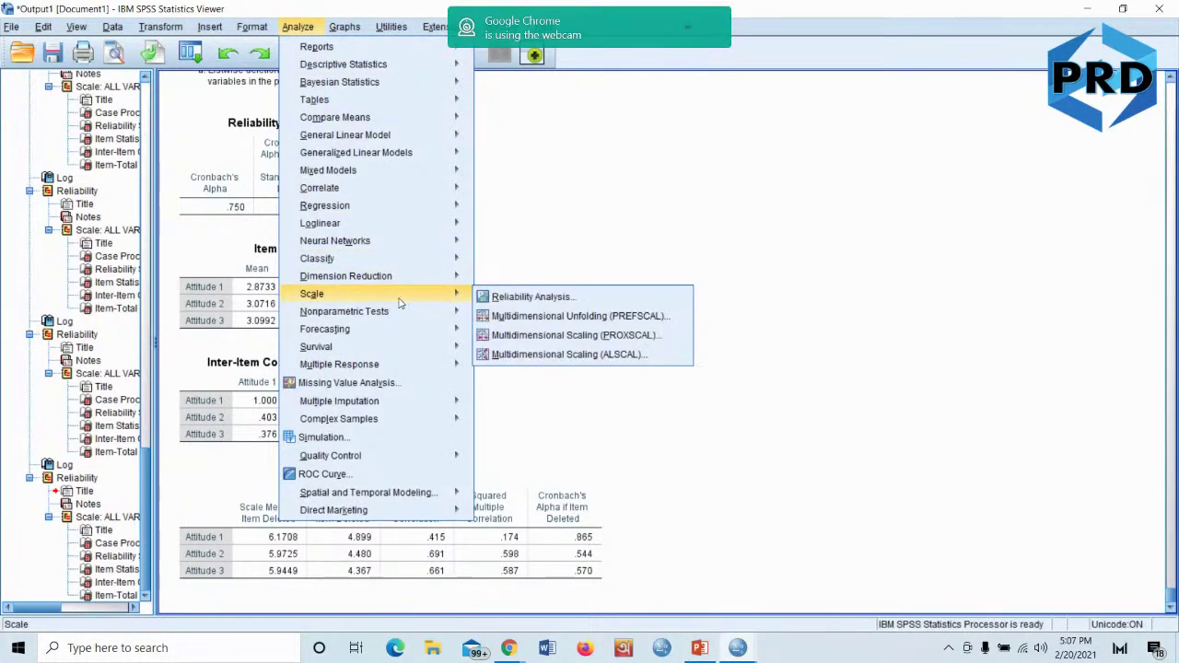
{"action": "left_click", "coordinate": [525, 297]}
{"action": "left_click", "coordinate": [622, 244]}
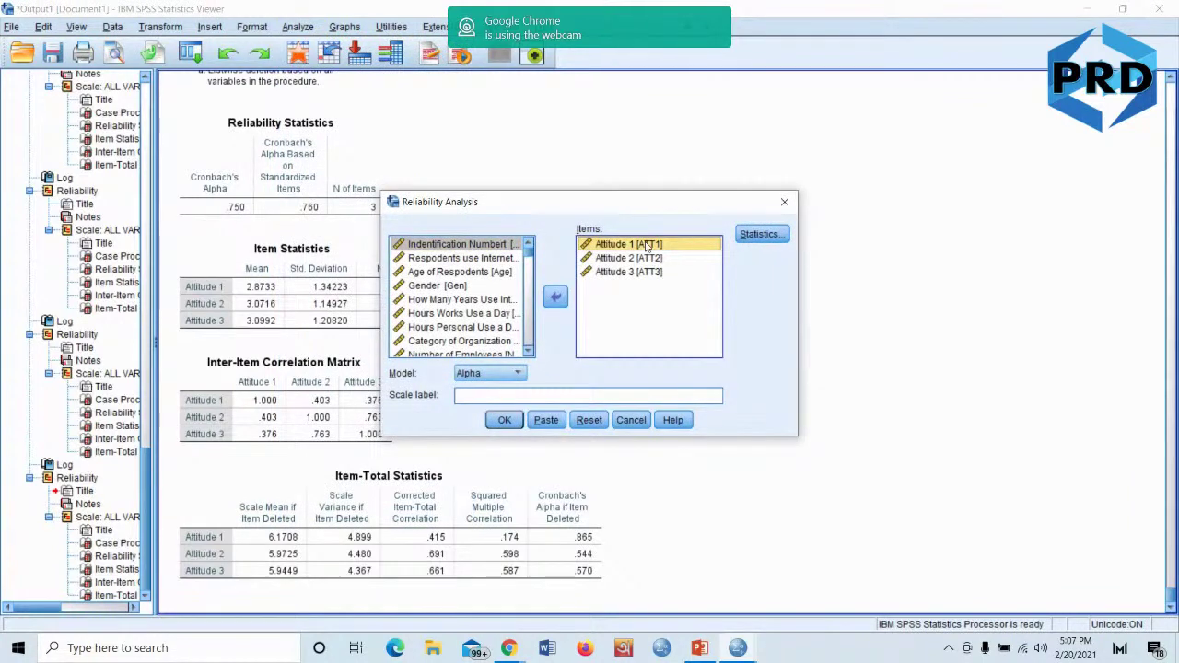
{"action": "left_click", "coordinate": [556, 295]}
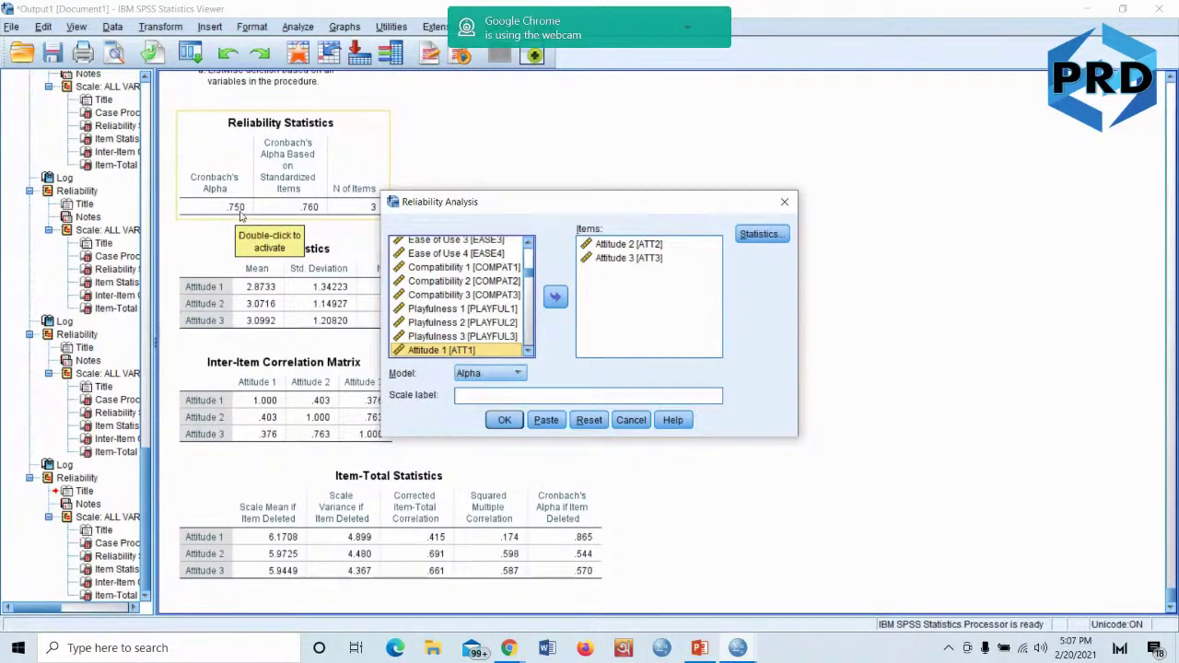
{"action": "left_click", "coordinate": [504, 420]}
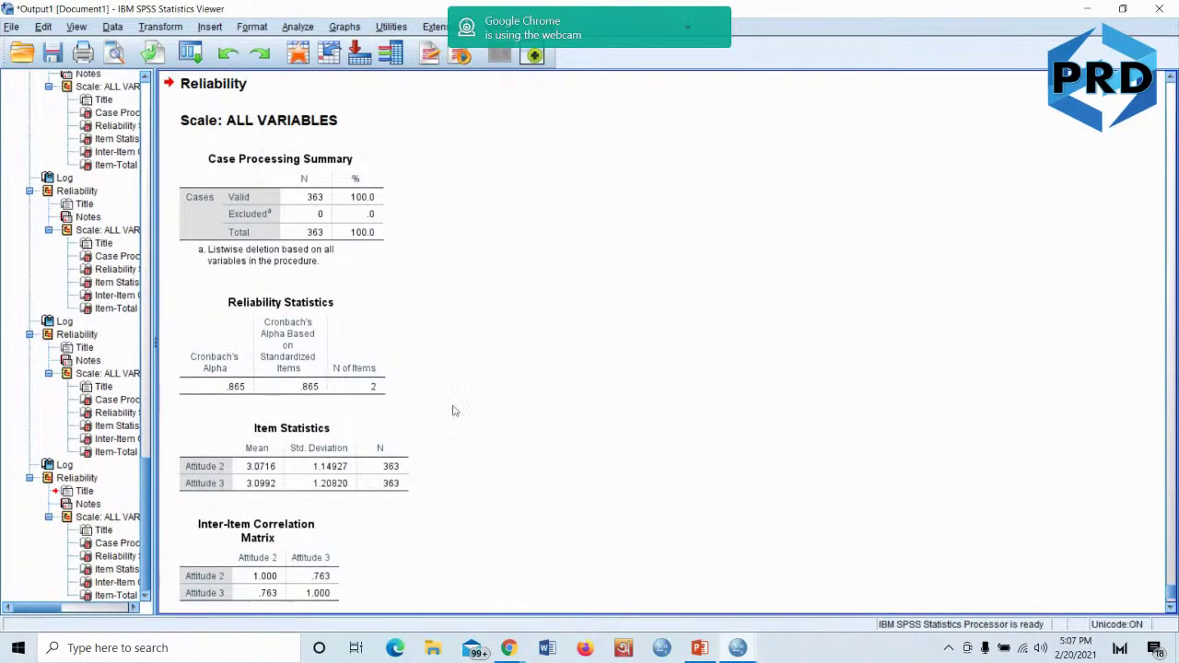
Compare the two-item Cronbach's alpha with the alpha-if-item-deleted value for Attitude 1 in the previous run
{"action": "scroll", "coordinate": [231, 387], "scroll_direction": "down", "scroll_amount": 3}
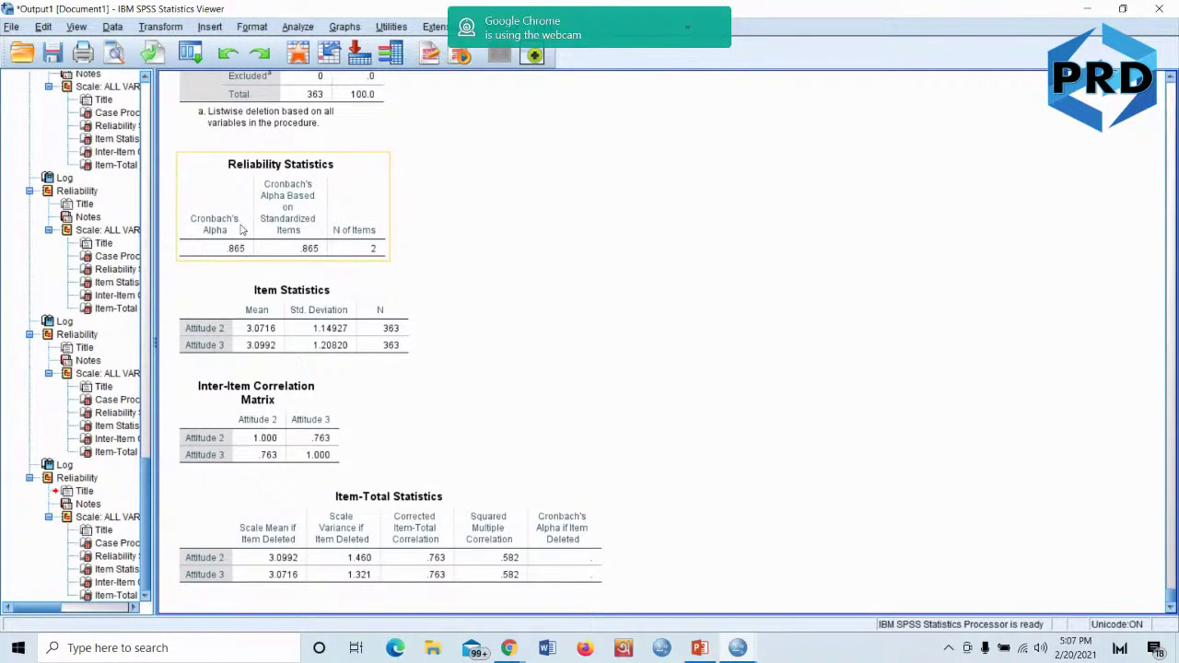
{"action": "left_click", "coordinate": [436, 229]}
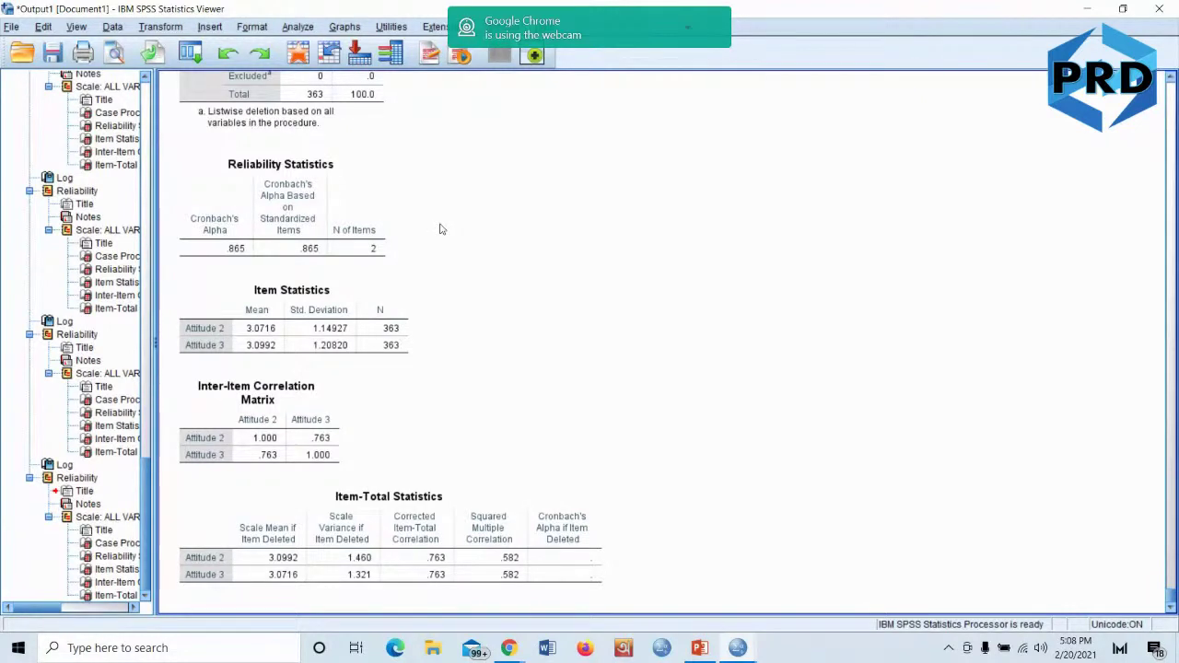
{"action": "scroll", "coordinate": [440, 229], "scroll_direction": "up", "scroll_amount": 5}
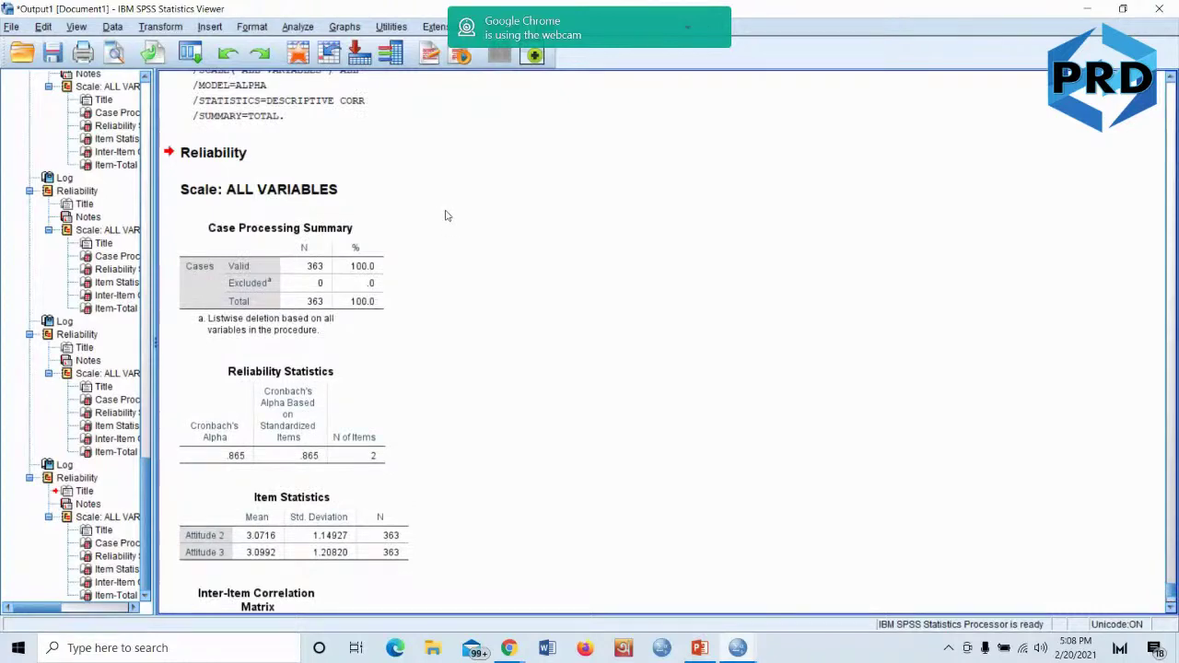
{"action": "scroll", "coordinate": [445, 216], "scroll_direction": "up", "scroll_amount": 3}
{"action": "scroll", "coordinate": [445, 216], "scroll_direction": "up", "scroll_amount": 3}
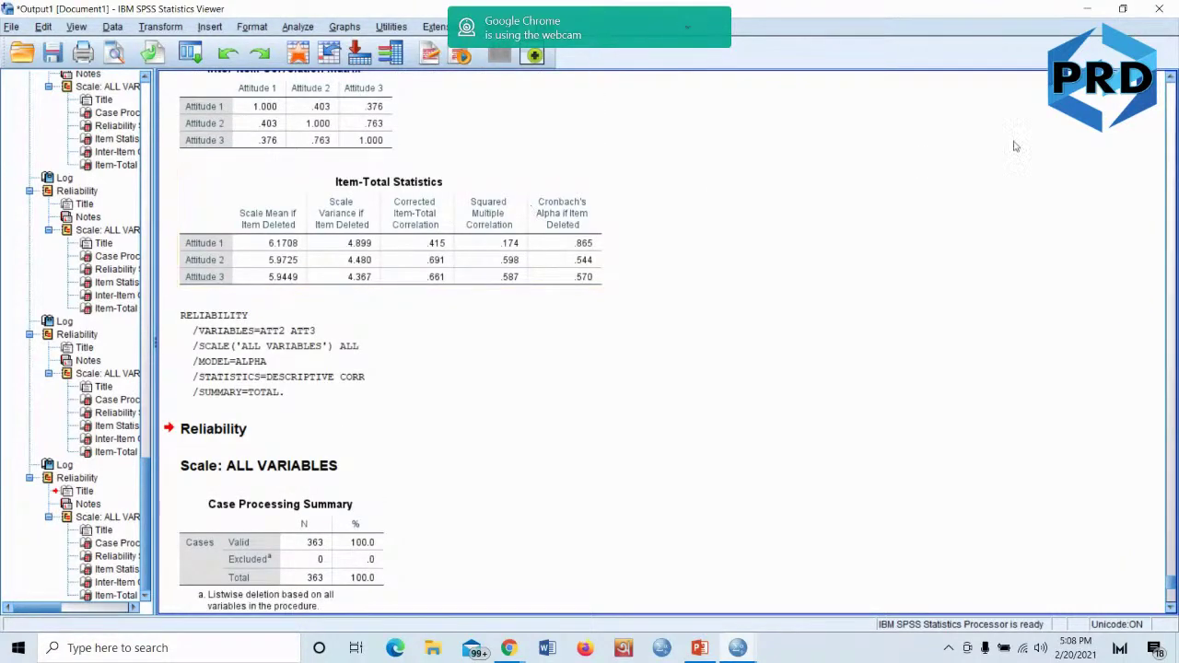
Minimize the output window and review the USEFUL1 to USEFUL4 variables in the data
{"action": "left_click", "coordinate": [1088, 9]}
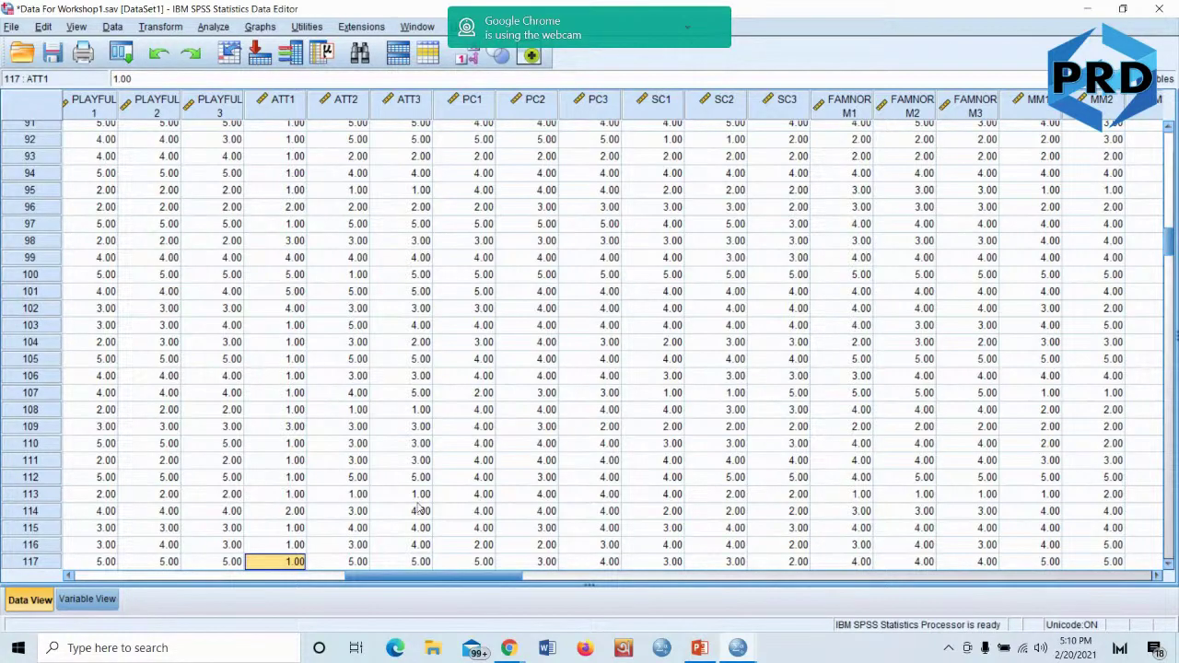
{"action": "left_click_drag", "start_coordinate": [437, 582], "coordinate": [301, 573]}
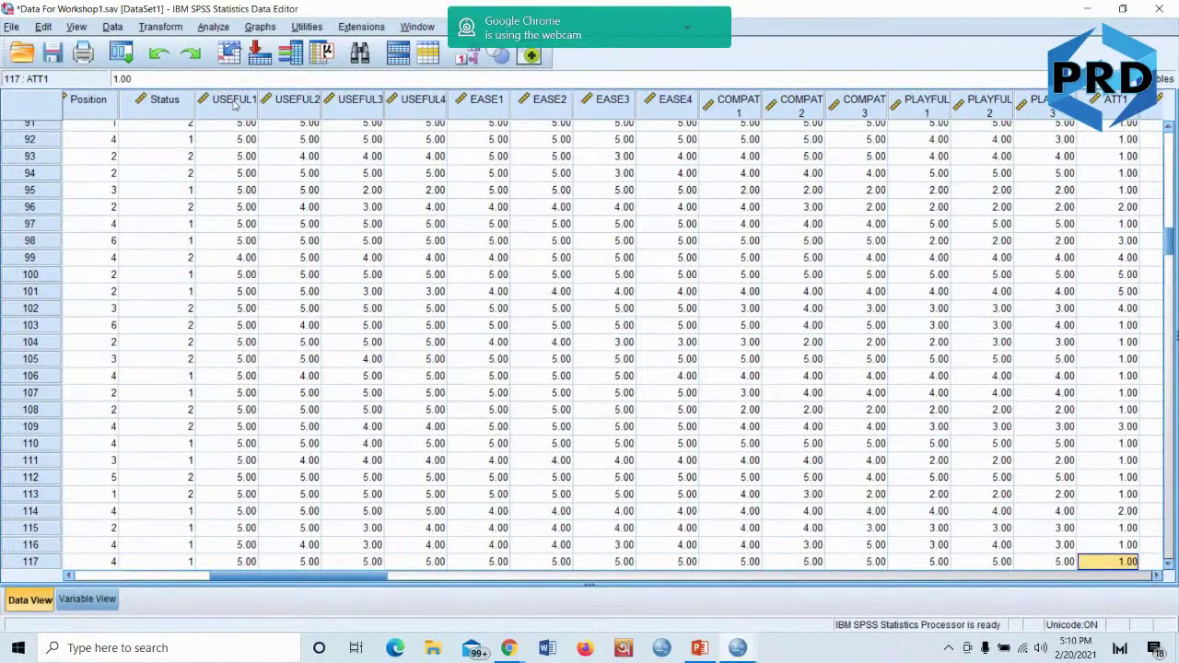
{"action": "mouse_move", "coordinate": [235, 103]}
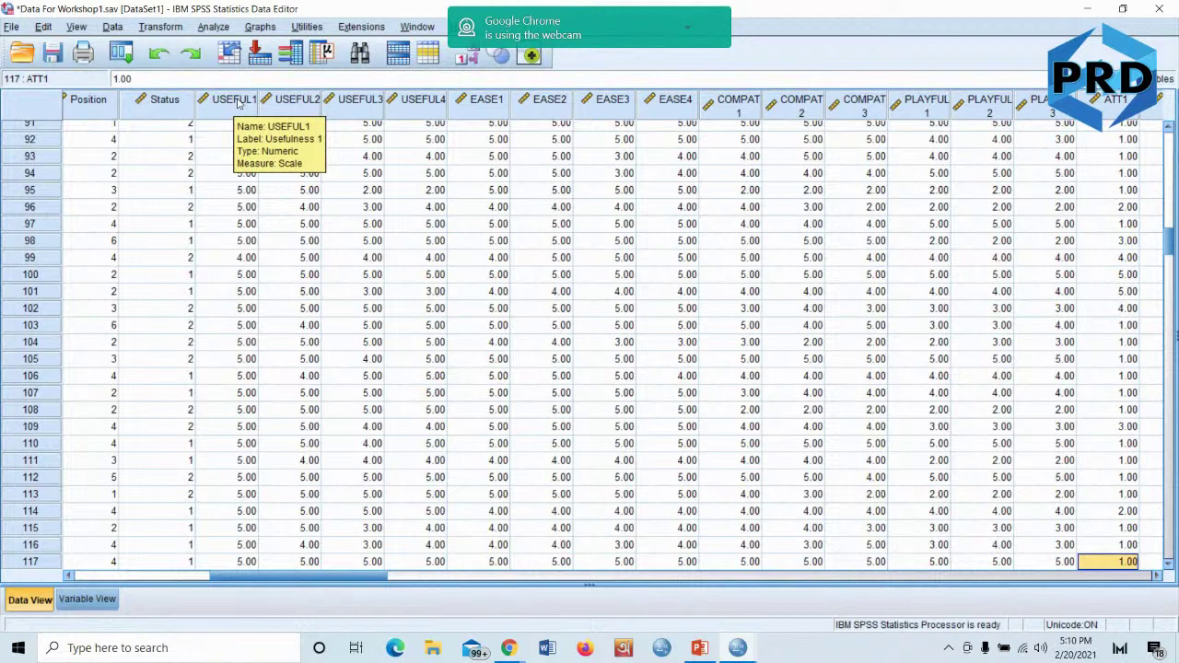
{"action": "mouse_move", "coordinate": [343, 104]}
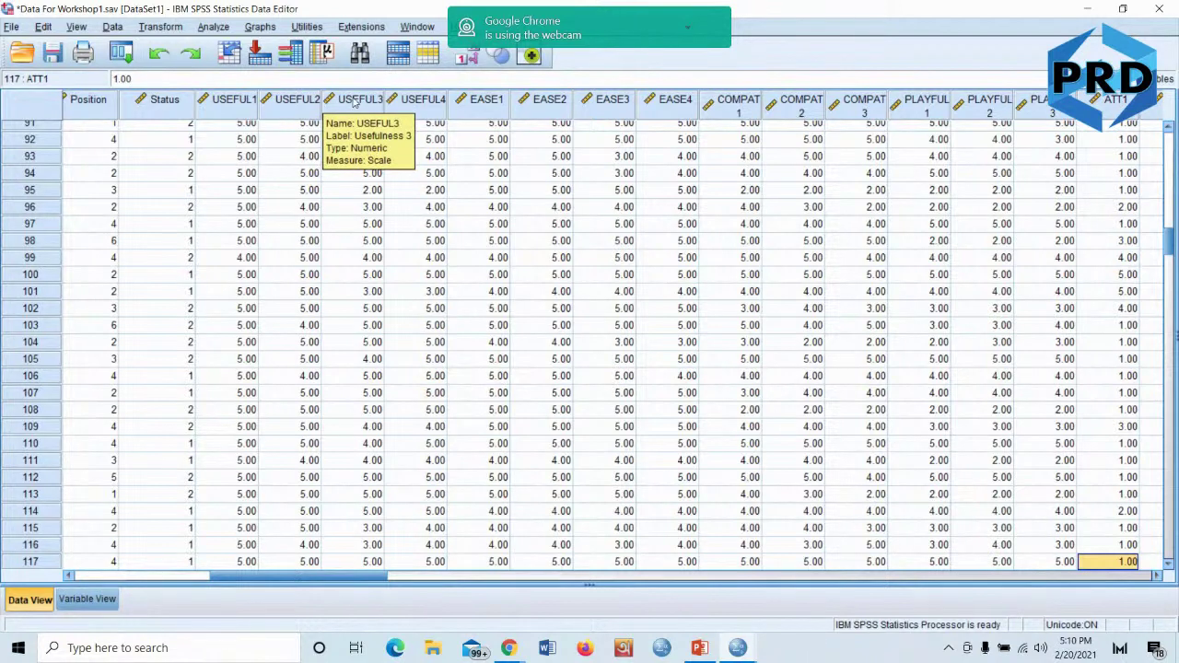
{"action": "mouse_move", "coordinate": [428, 107]}
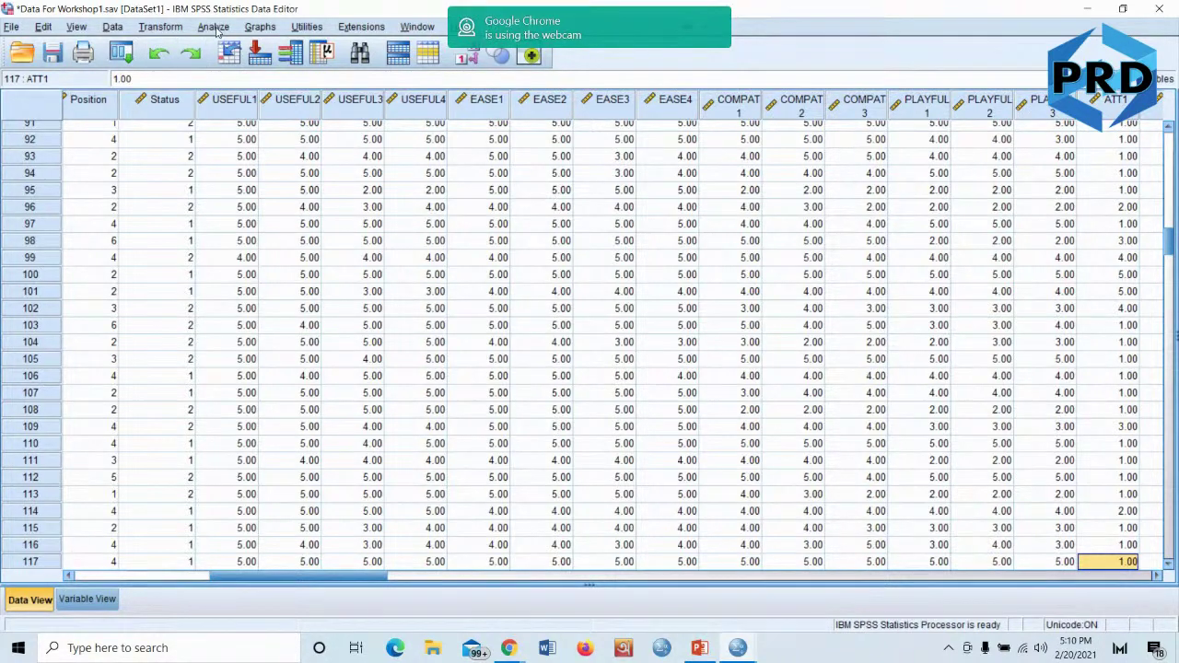
Start a Compute Variable operation with Usefulness as the target variable
{"action": "left_click", "coordinate": [164, 31]}
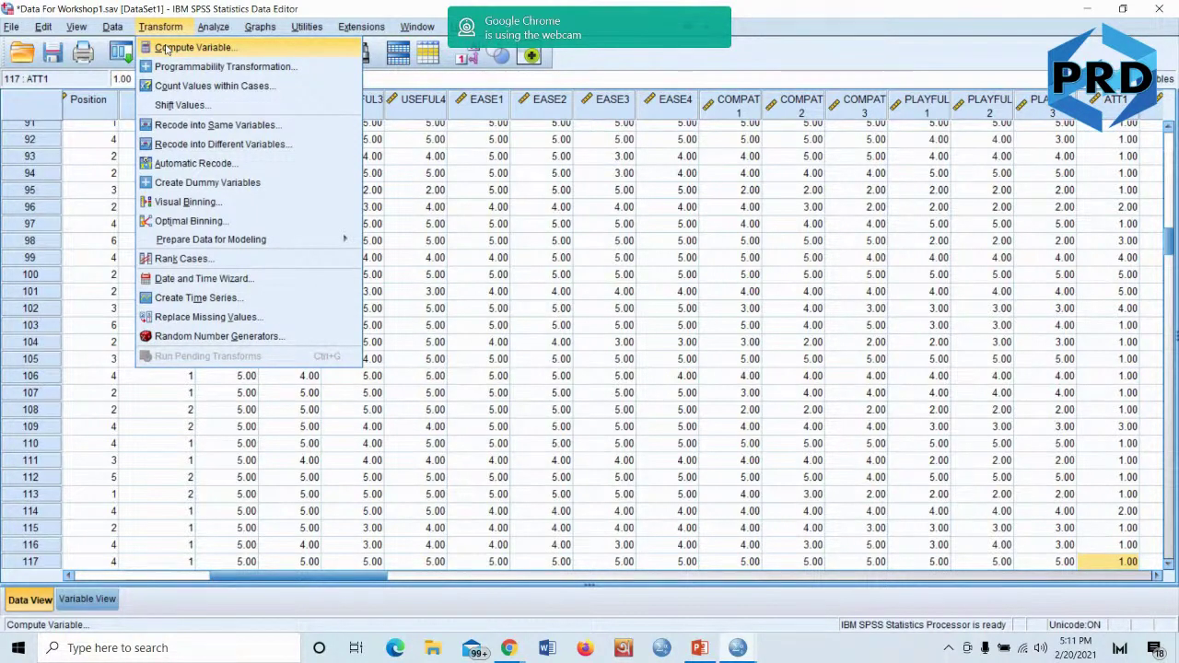
{"action": "left_click", "coordinate": [165, 48]}
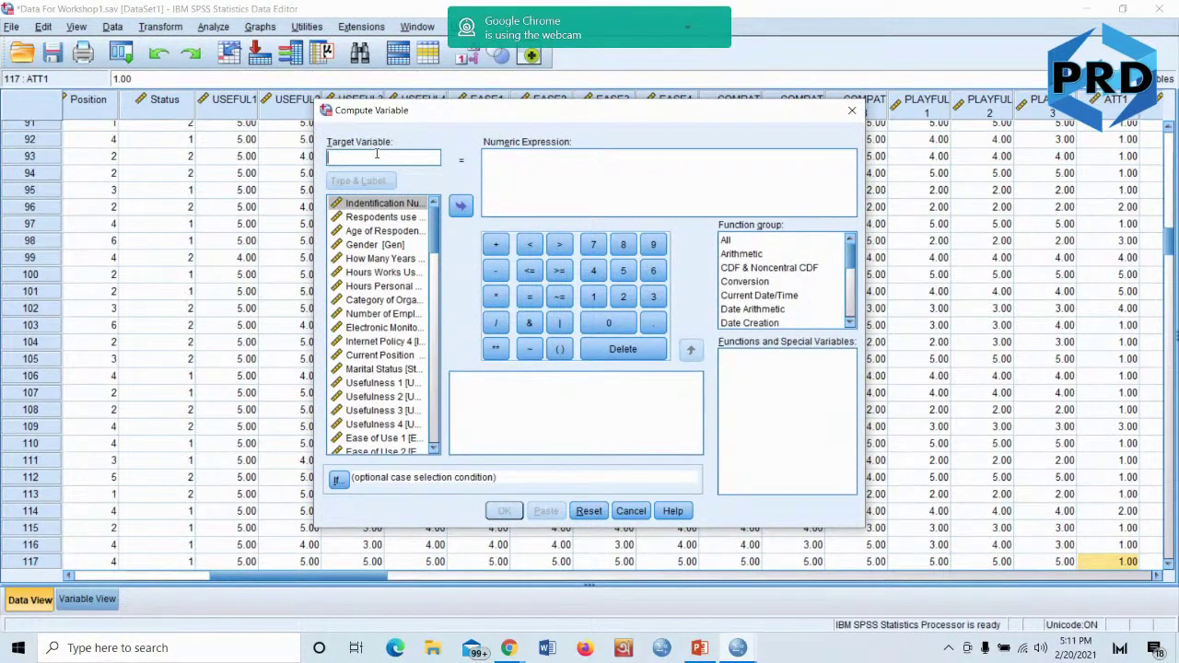
{"action": "type", "text": "Usef"}
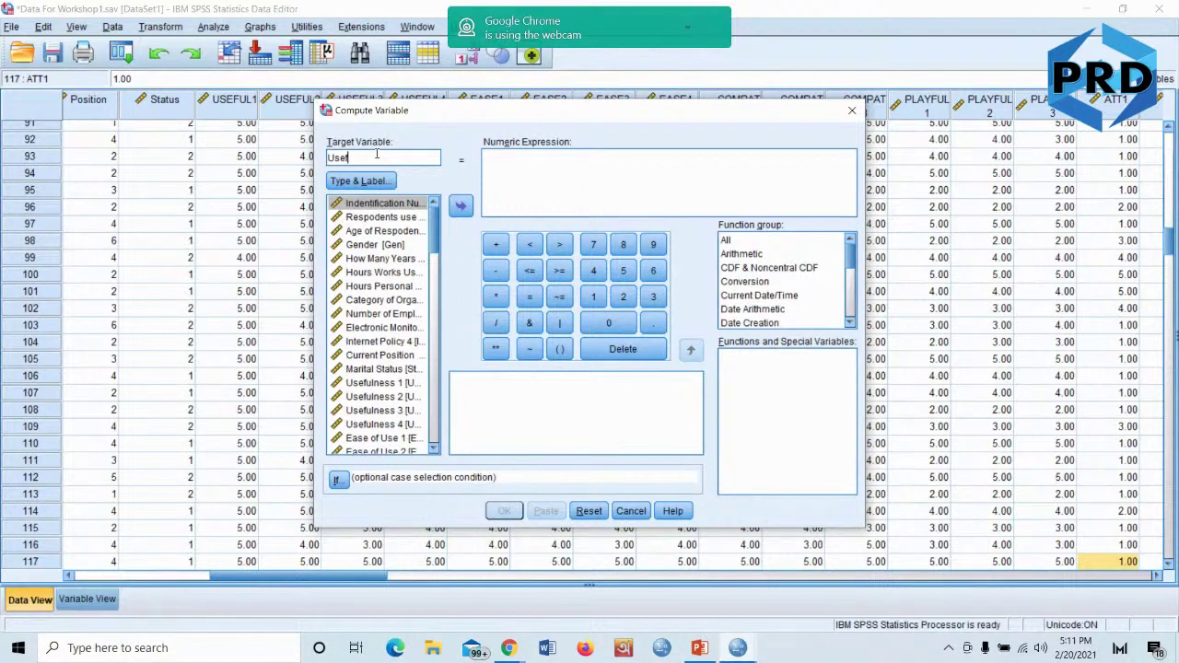
{"action": "type", "text": "ulness"}
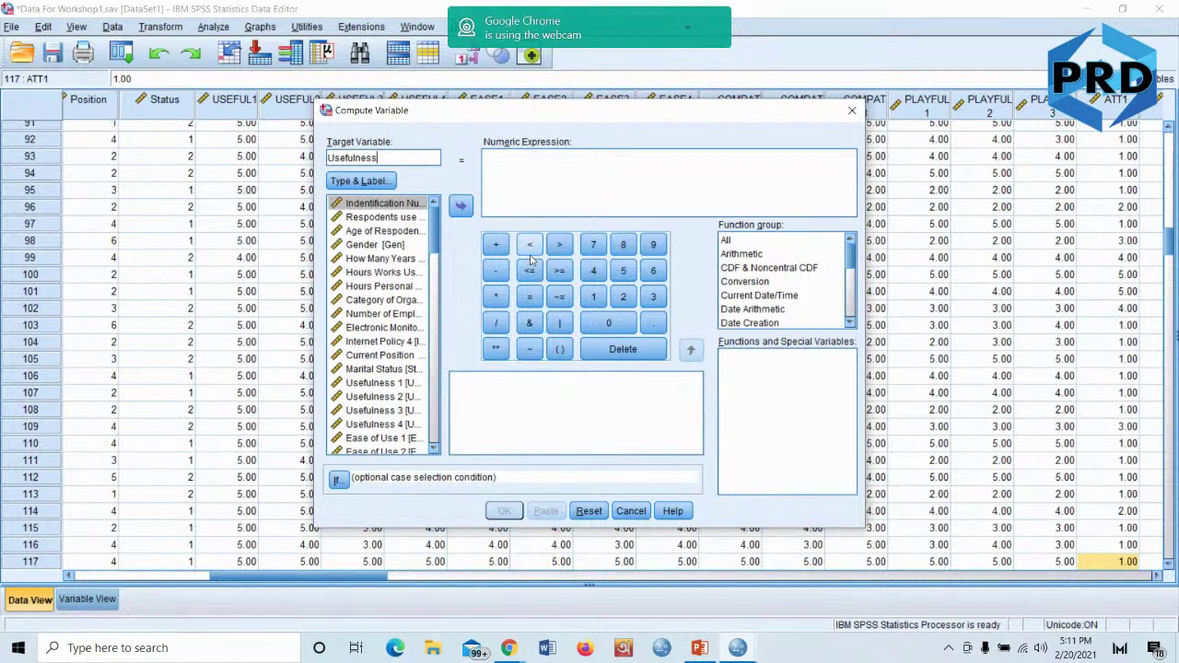
{"action": "left_click", "coordinate": [528, 165]}
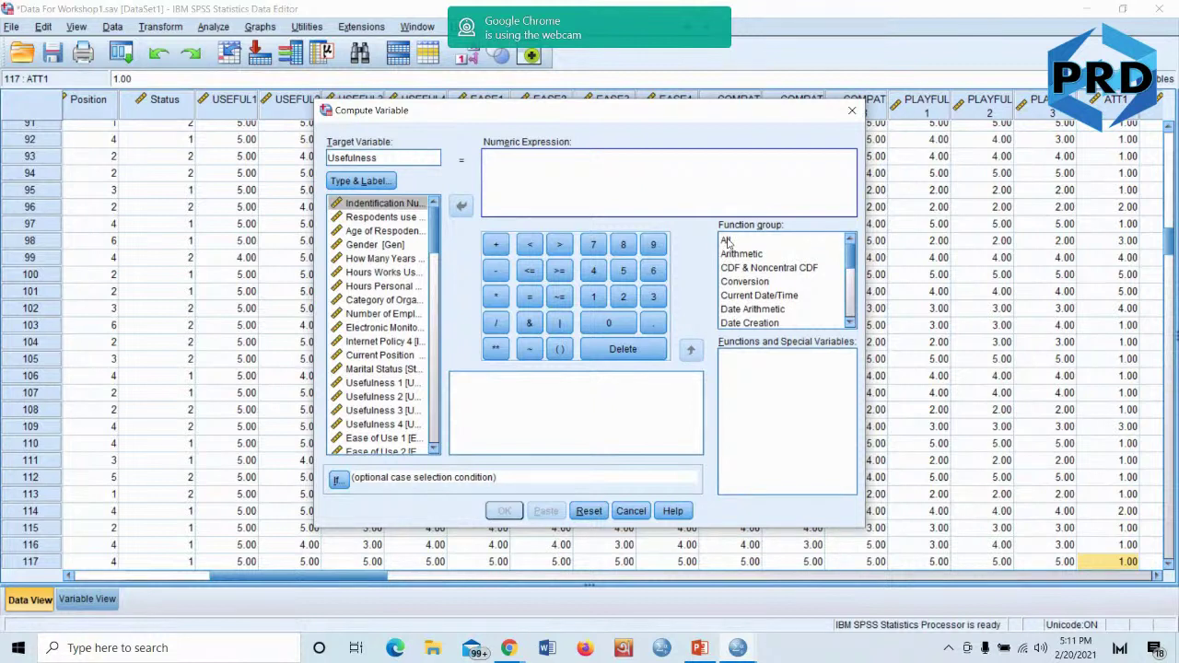
Insert the Mean function from the full function list into the numeric expression and clear its placeholder arguments
{"action": "left_click", "coordinate": [726, 241]}
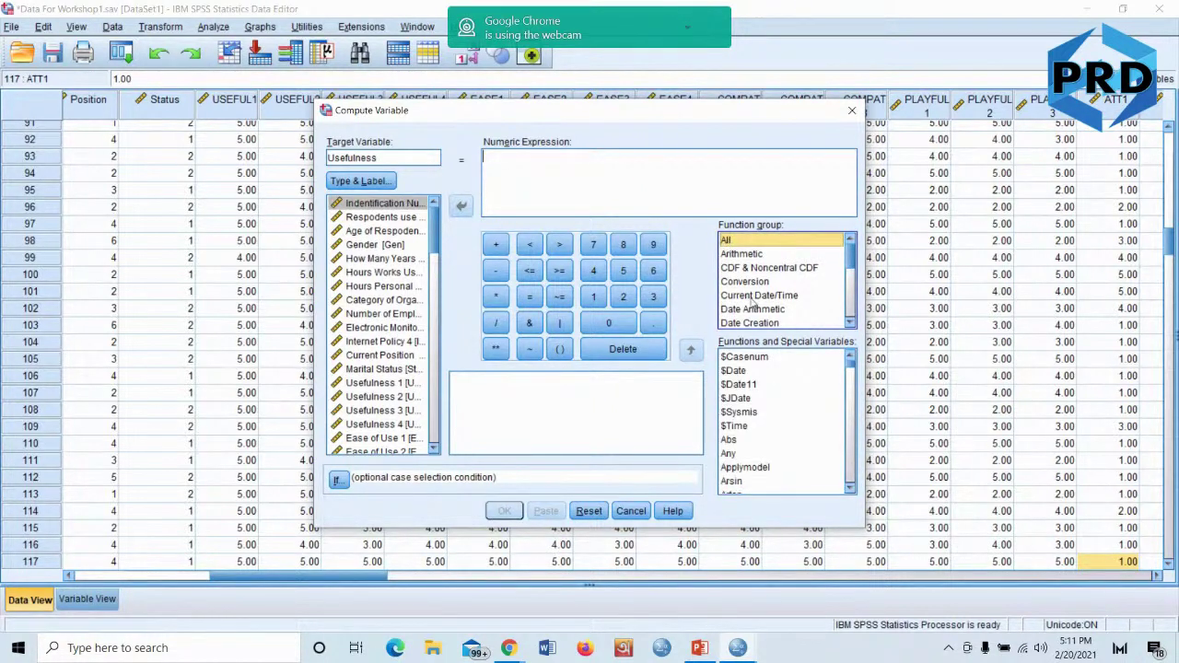
{"action": "left_click", "coordinate": [761, 389]}
{"action": "scroll", "coordinate": [762, 394], "scroll_direction": "down", "scroll_amount": 13}
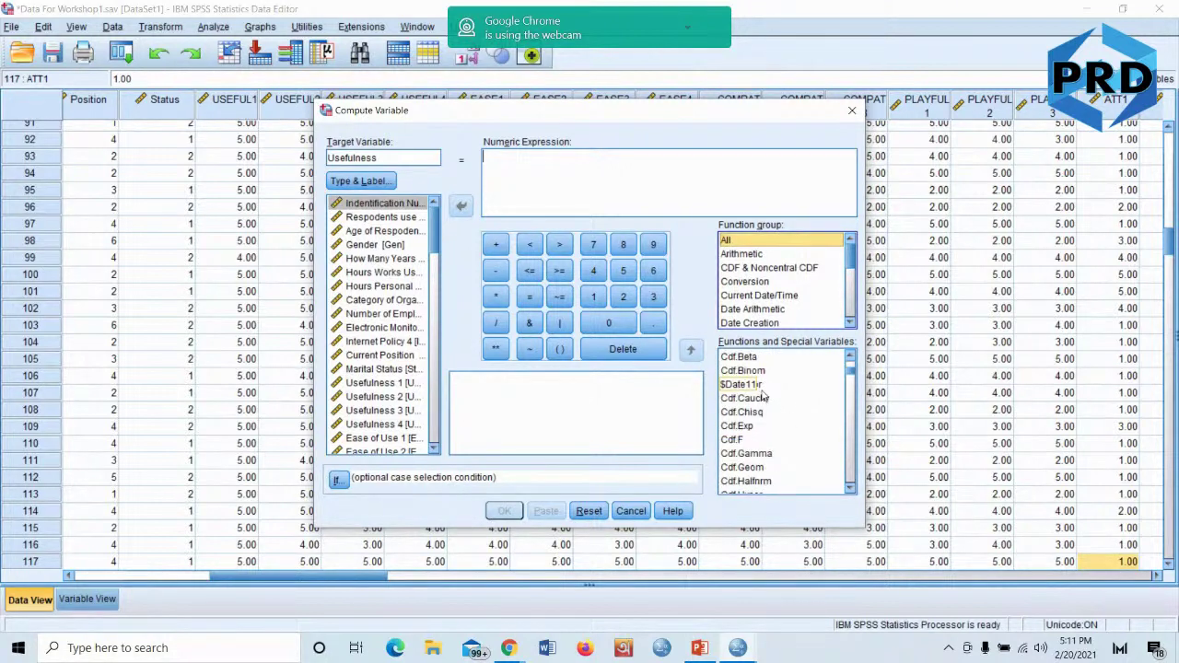
{"action": "scroll", "coordinate": [762, 394], "scroll_direction": "down", "scroll_amount": 12}
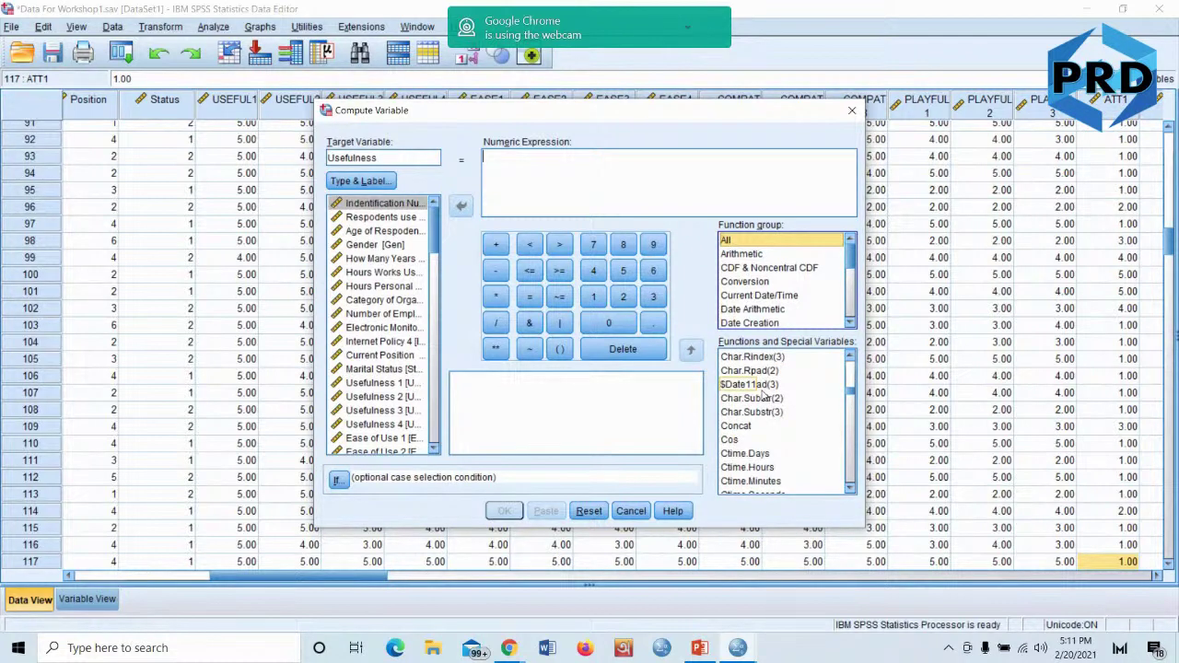
{"action": "scroll", "coordinate": [763, 395], "scroll_direction": "down", "scroll_amount": 12}
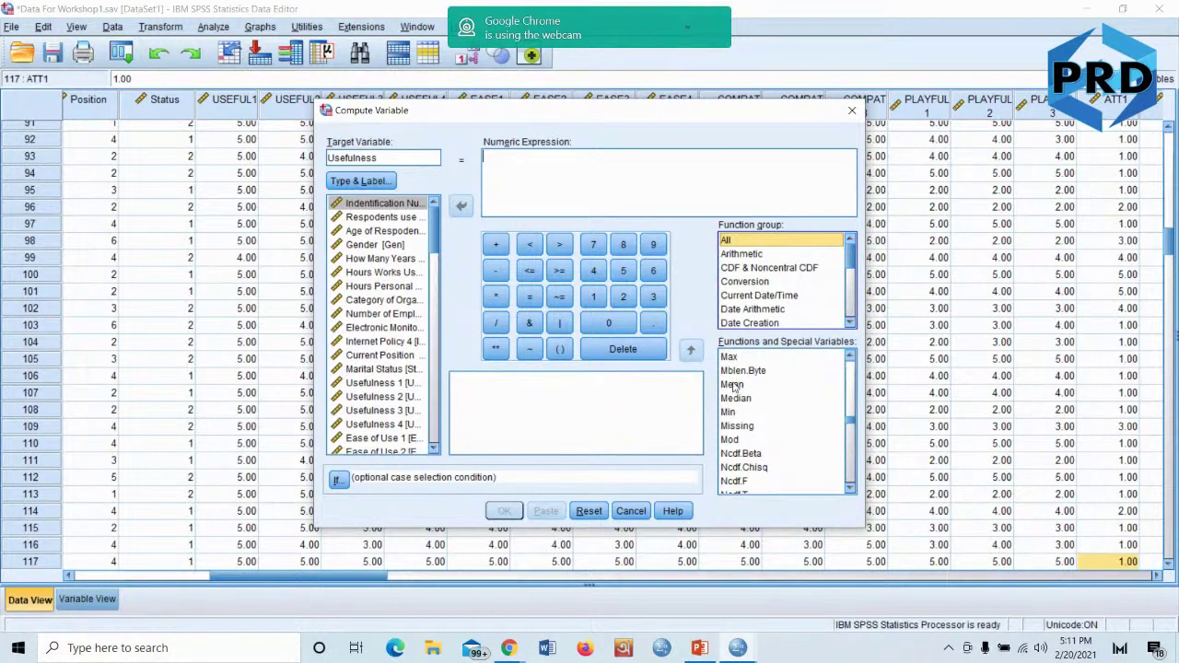
{"action": "left_click", "coordinate": [735, 390]}
{"action": "double_click", "coordinate": [735, 389]}
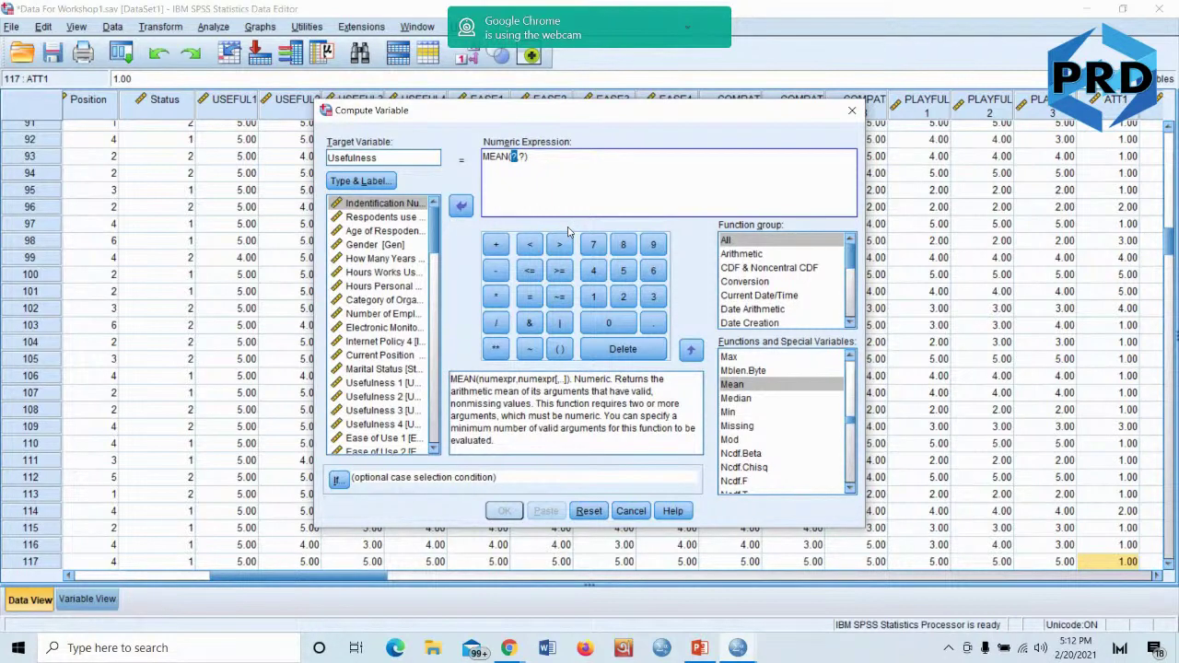
{"action": "left_click", "coordinate": [521, 157]}
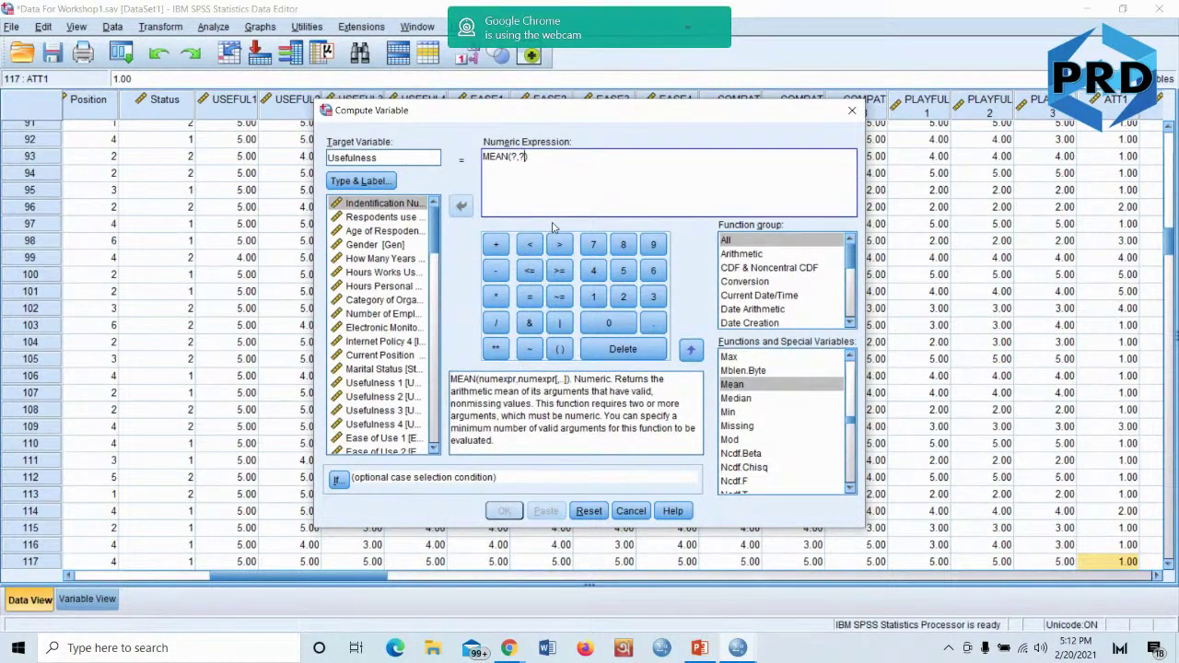
{"action": "key", "text": "BackSpace"}
{"action": "key", "text": "BackSpace"}
{"action": "key", "text": "BackSpace"}
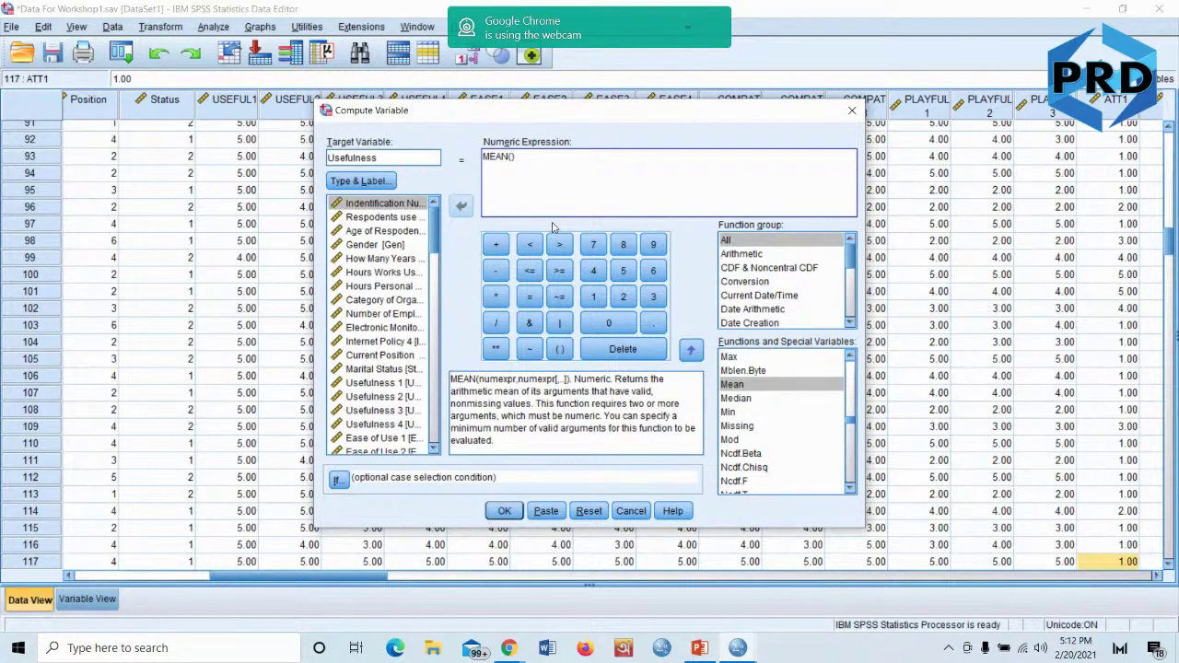
Complete the expression as MEAN(USEFUL1,USEFUL2,USEFUL3,USEFUL4), and reset and cancel the computation
{"action": "left_click", "coordinate": [373, 385]}
{"action": "double_click", "coordinate": [373, 385]}
{"action": "type", "text": ","}
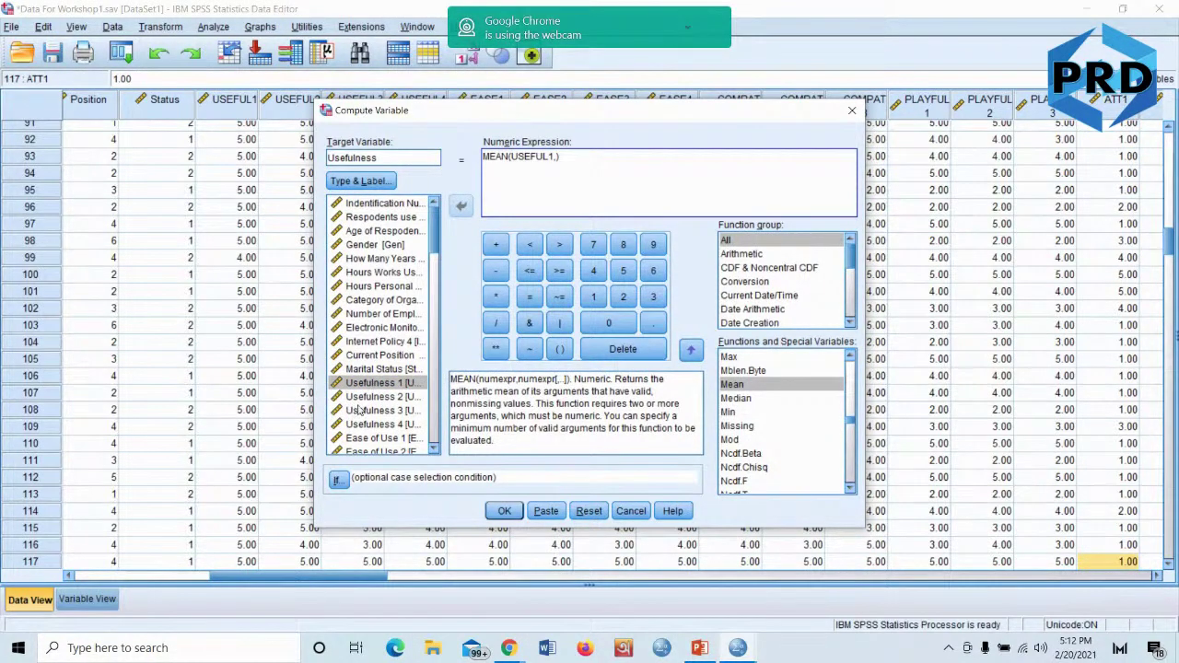
{"action": "double_click", "coordinate": [368, 397]}
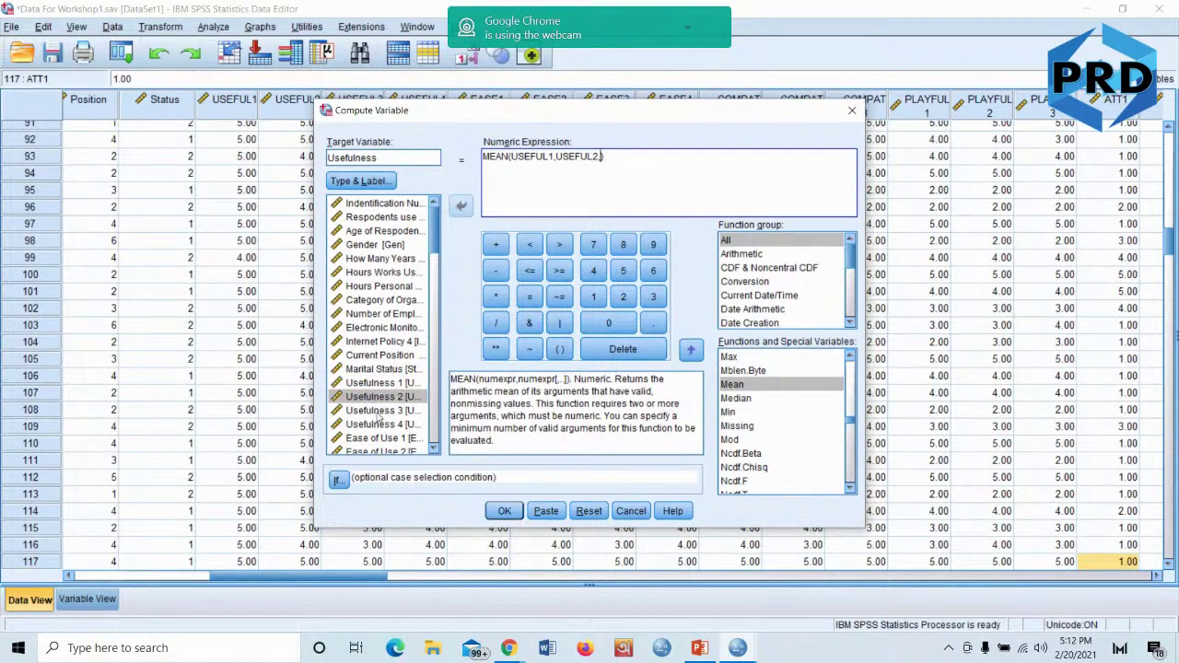
{"action": "left_click", "coordinate": [378, 416]}
{"action": "double_click", "coordinate": [377, 416]}
{"action": "type", "text": ","}
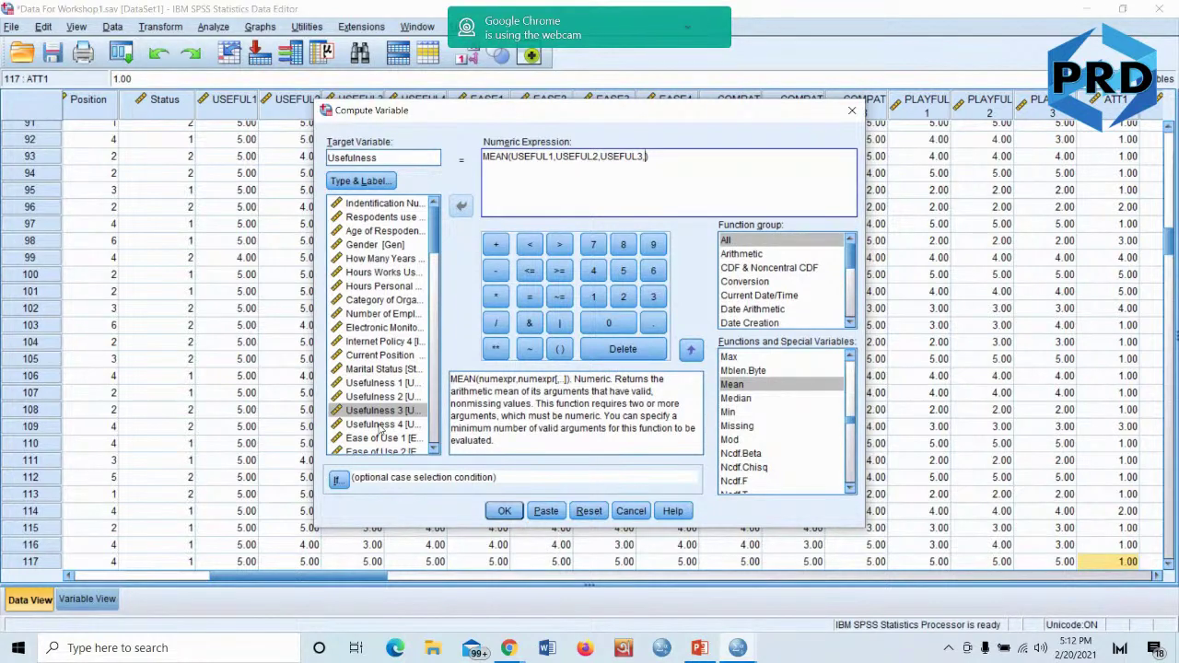
{"action": "double_click", "coordinate": [379, 425]}
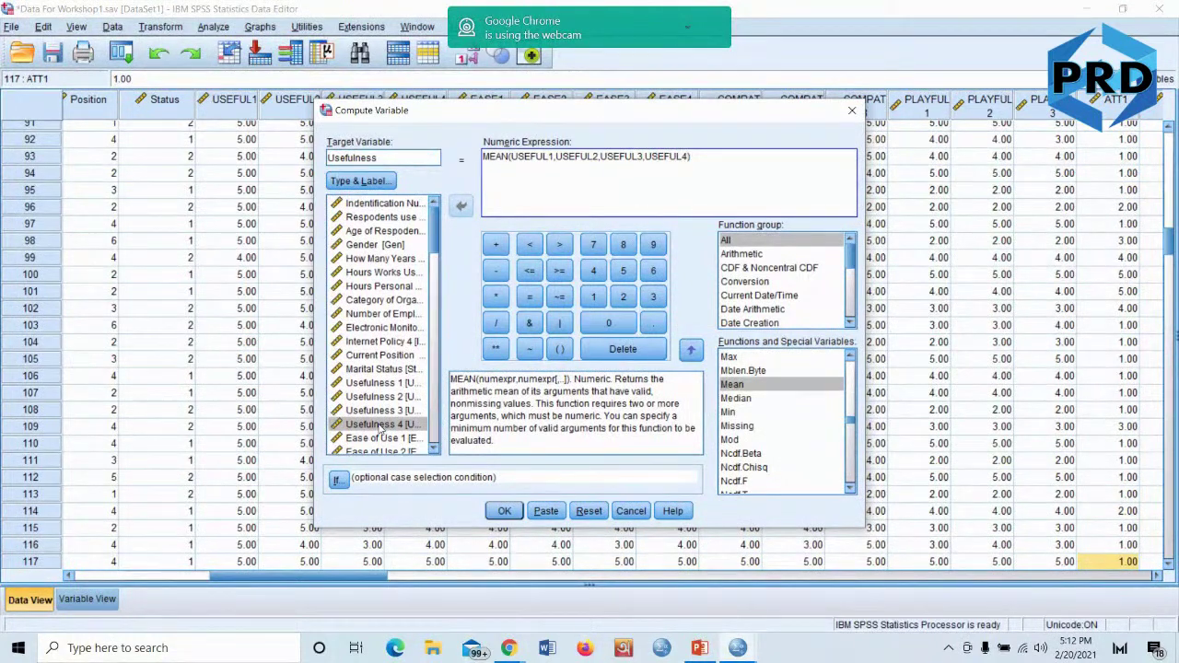
{"action": "left_click", "coordinate": [590, 512]}
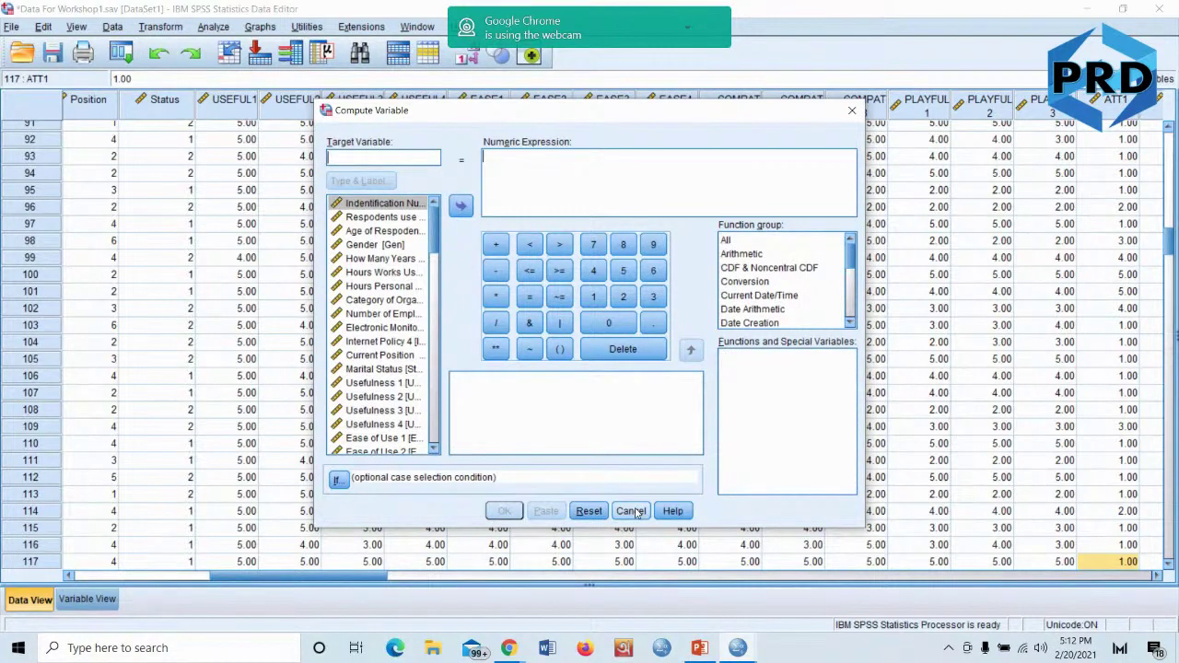
{"action": "left_click", "coordinate": [631, 512]}
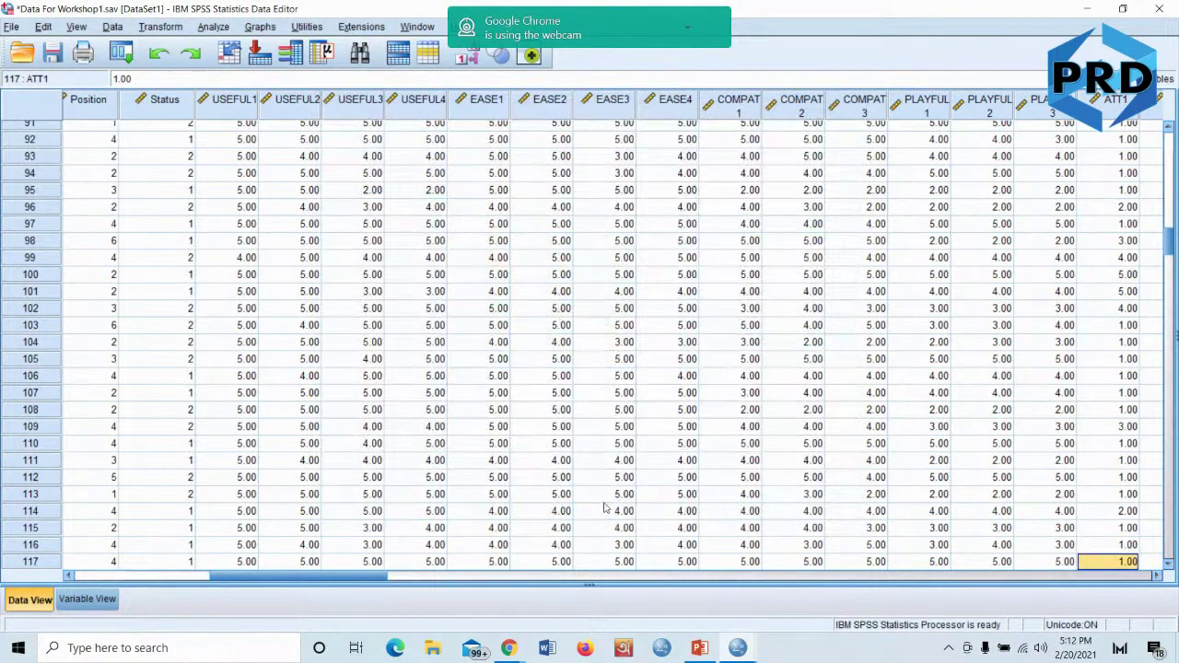
Reopen Compute Variable and name the new target variable Usefulness
{"action": "left_click", "coordinate": [162, 27]}
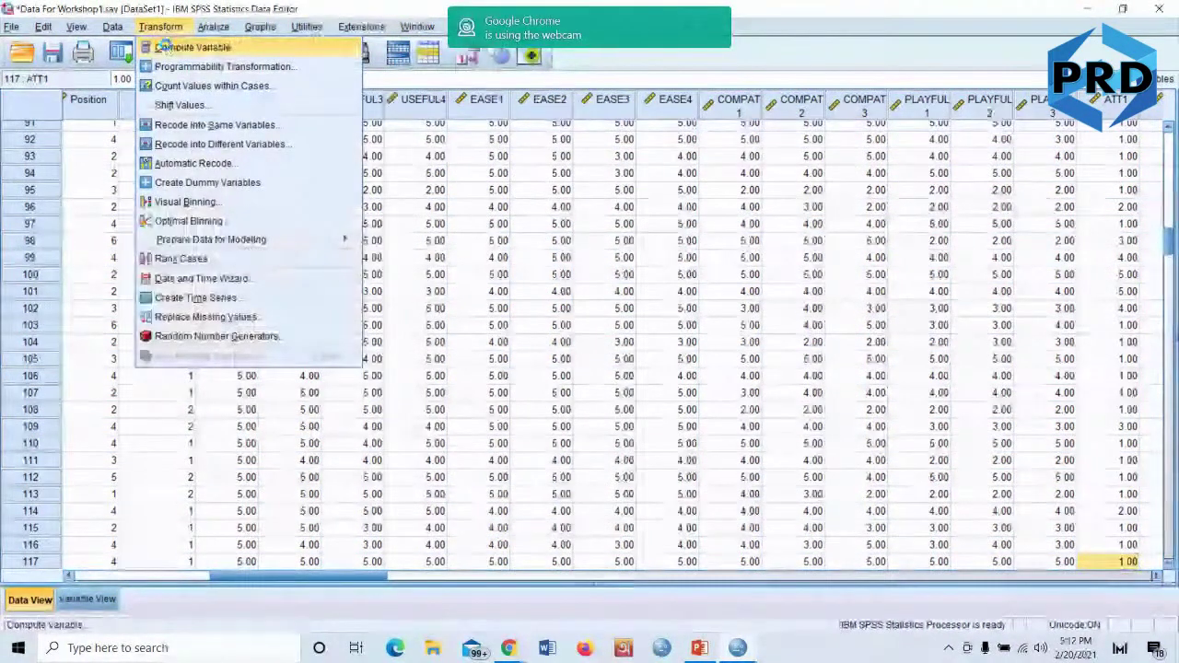
{"action": "left_click", "coordinate": [162, 46]}
{"action": "left_click", "coordinate": [343, 156]}
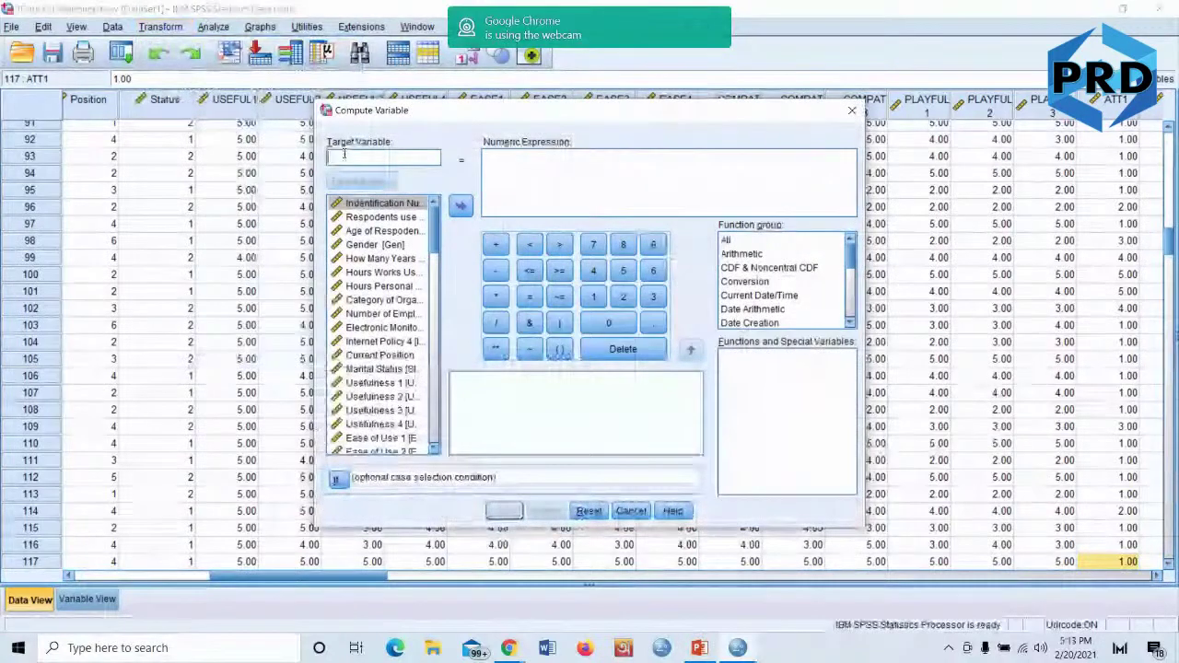
{"action": "type", "text": "Usefulness"}
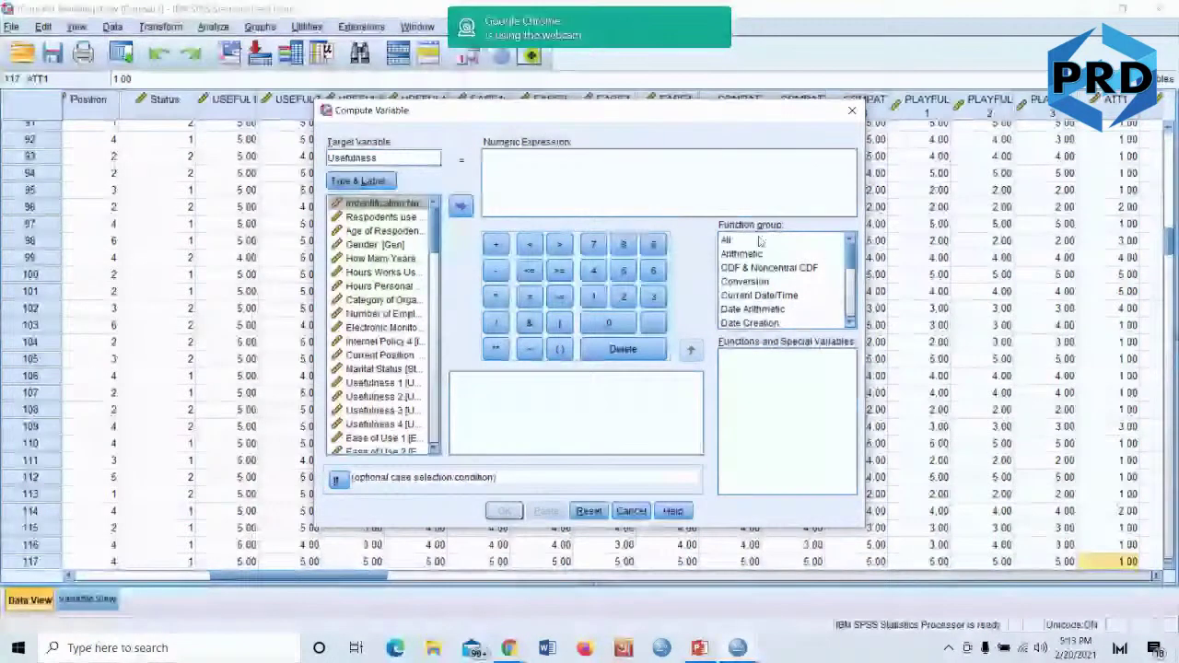
Insert the Mean function from the full function list into the numeric expression and remove its placeholder arguments
{"action": "left_click", "coordinate": [728, 243]}
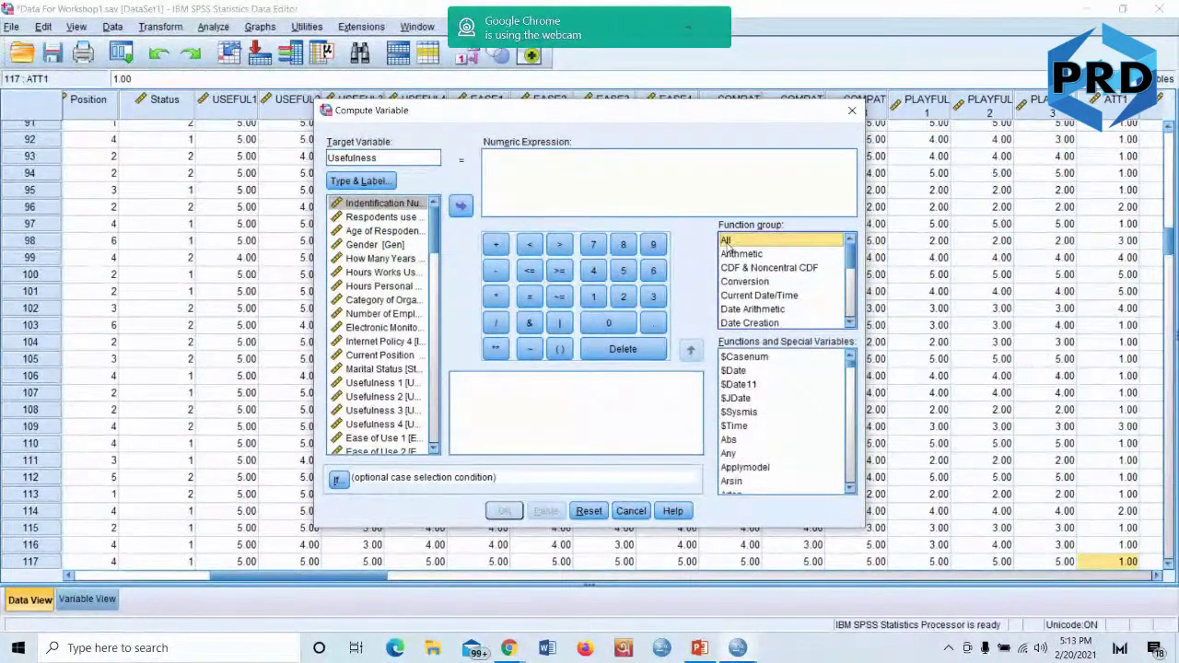
{"action": "scroll", "coordinate": [751, 407], "scroll_direction": "down", "scroll_amount": 1}
{"action": "scroll", "coordinate": [750, 407], "scroll_direction": "down", "scroll_amount": 15}
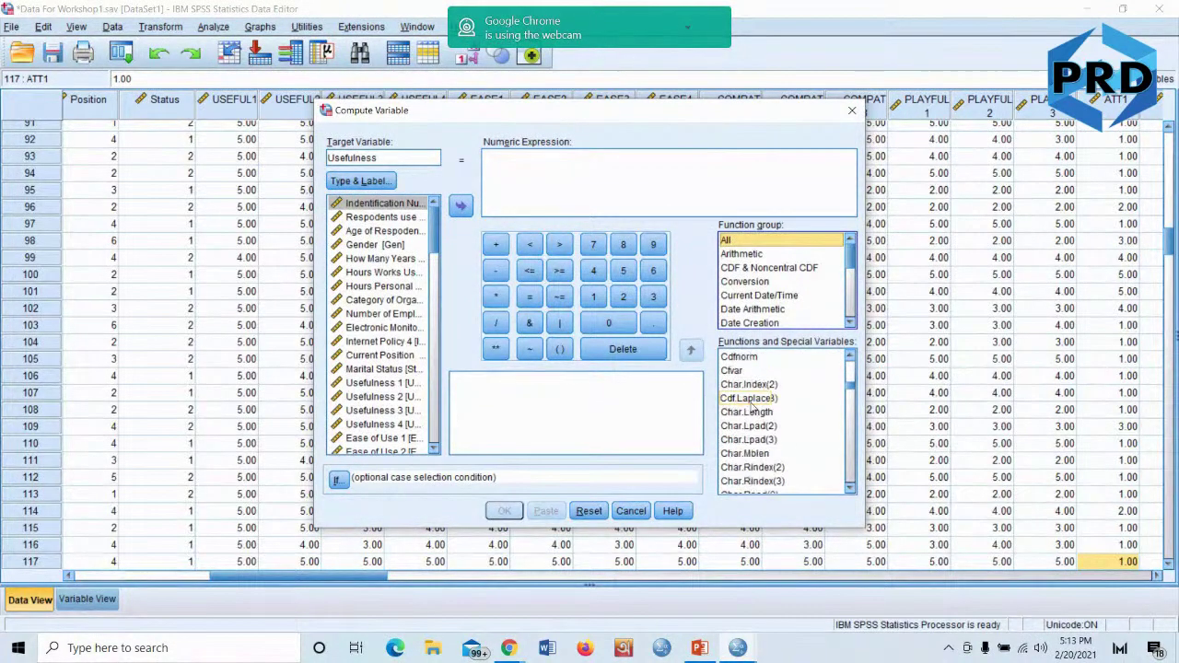
{"action": "scroll", "coordinate": [750, 407], "scroll_direction": "down", "scroll_amount": 20}
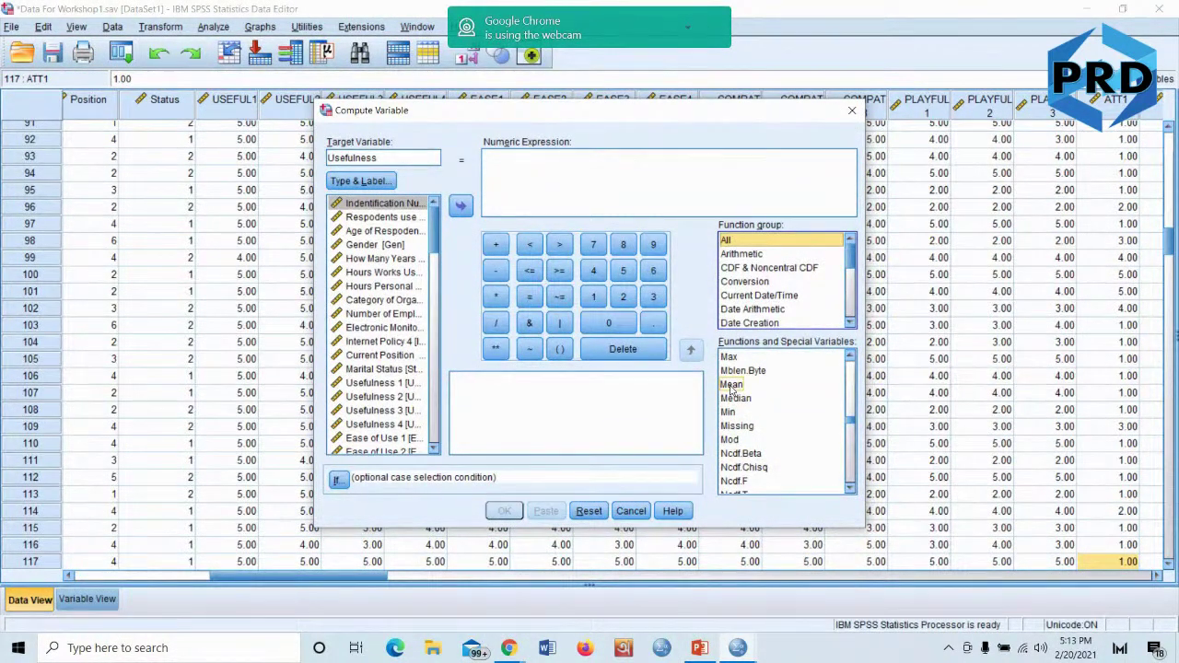
{"action": "double_click", "coordinate": [732, 387]}
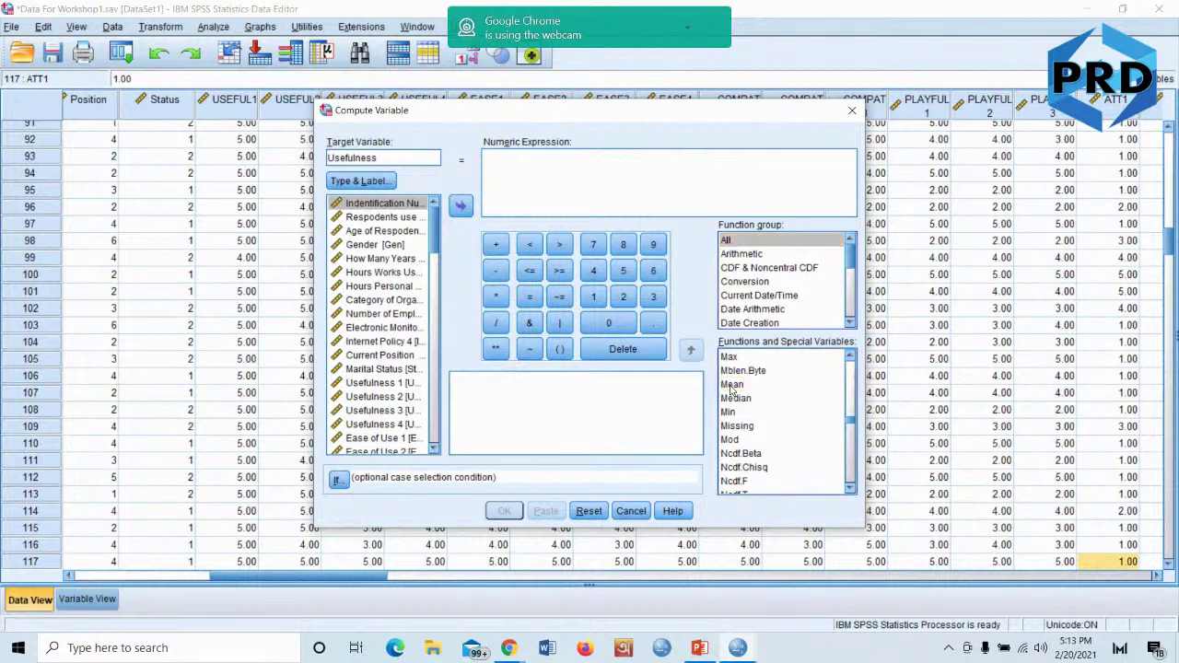
{"action": "left_click", "coordinate": [521, 157]}
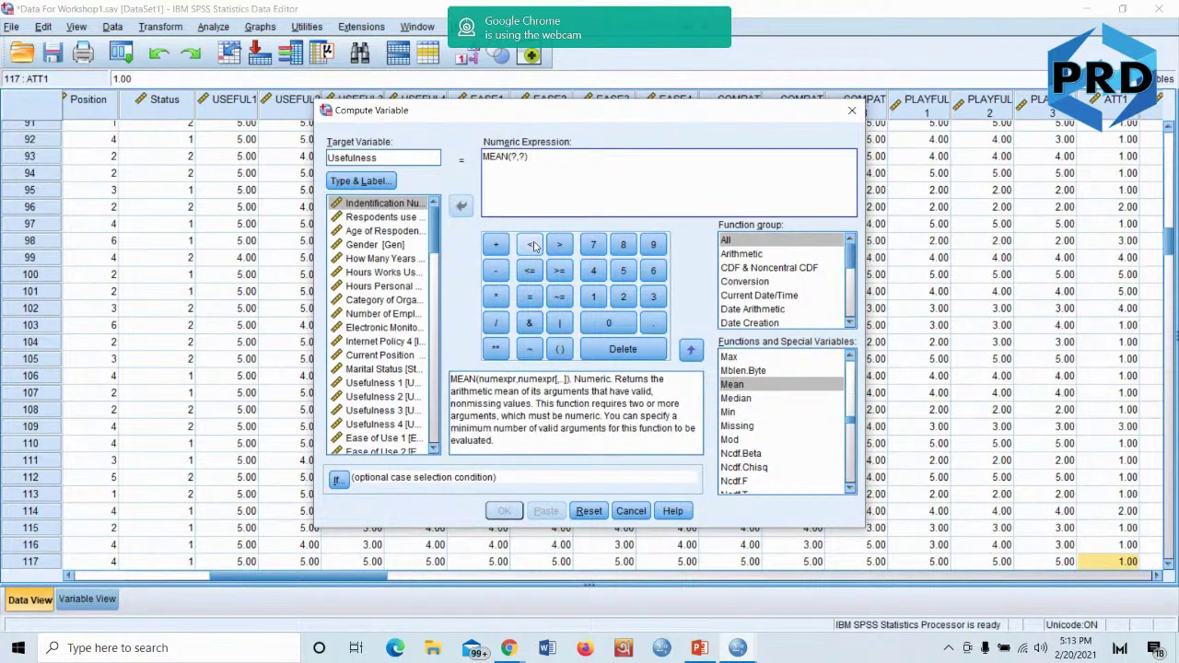
{"action": "key", "text": "BackSpace"}
{"action": "key", "text": "BackSpace"}
{"action": "key", "text": "BackSpace"}
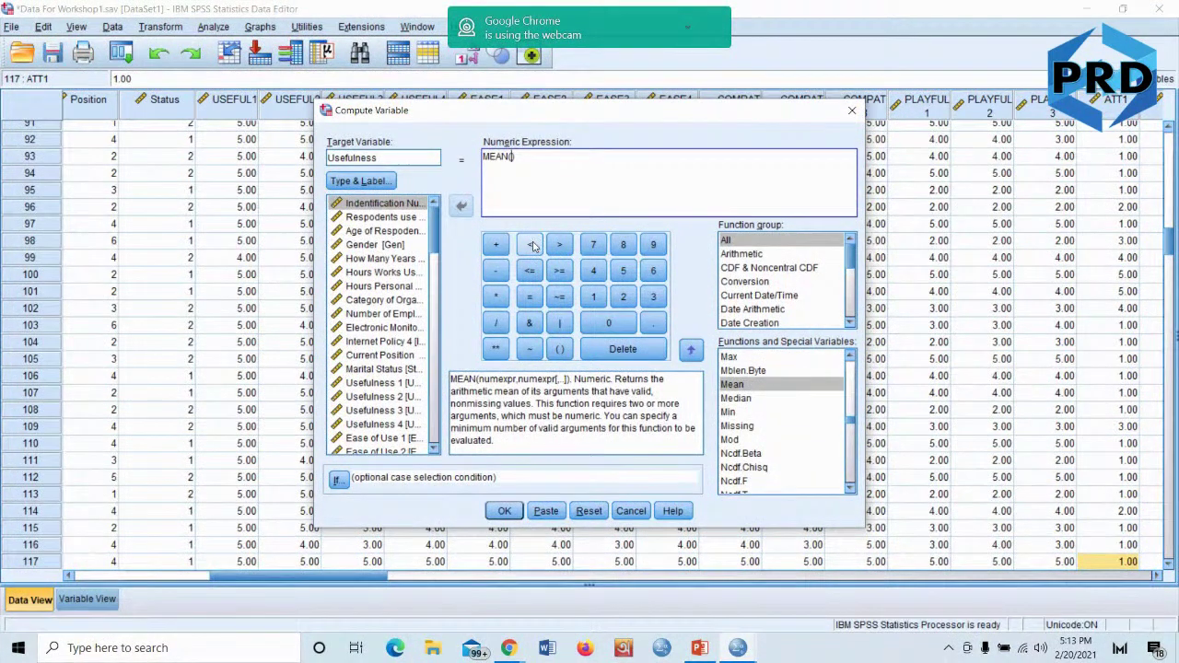
Add the four Usefulness items as comma-separated arguments so the expression reads MEAN(USEFUL1,USEFUL2,USEFUL3,USEFUL4)
{"action": "double_click", "coordinate": [372, 383]}
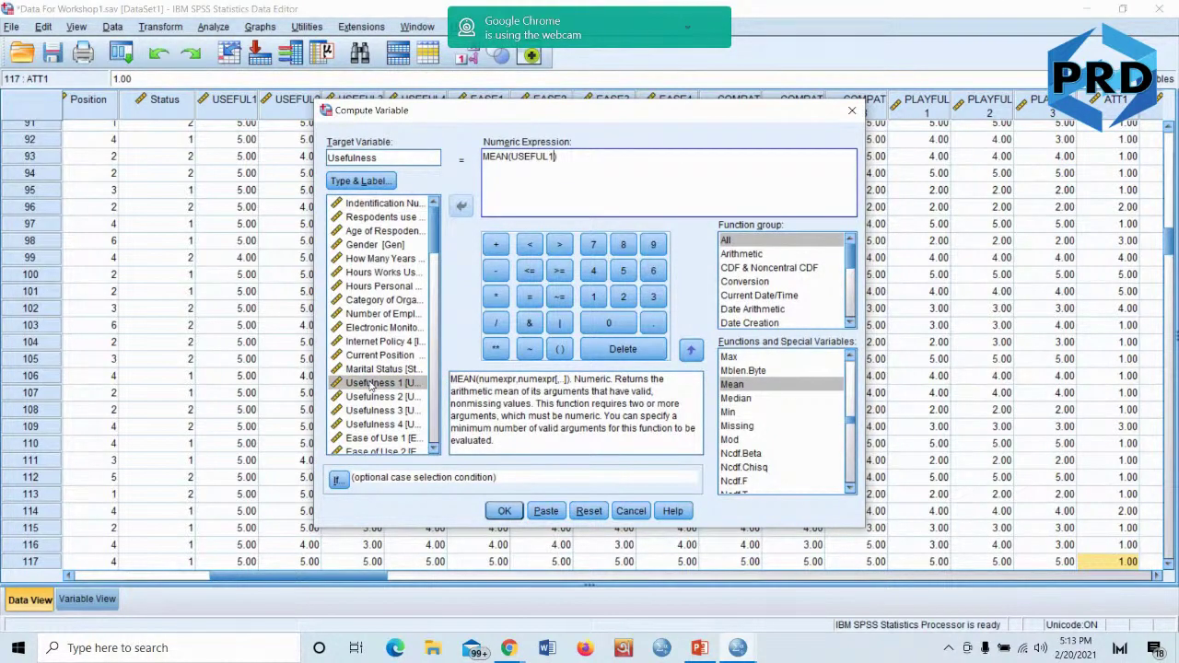
{"action": "left_click", "coordinate": [372, 398]}
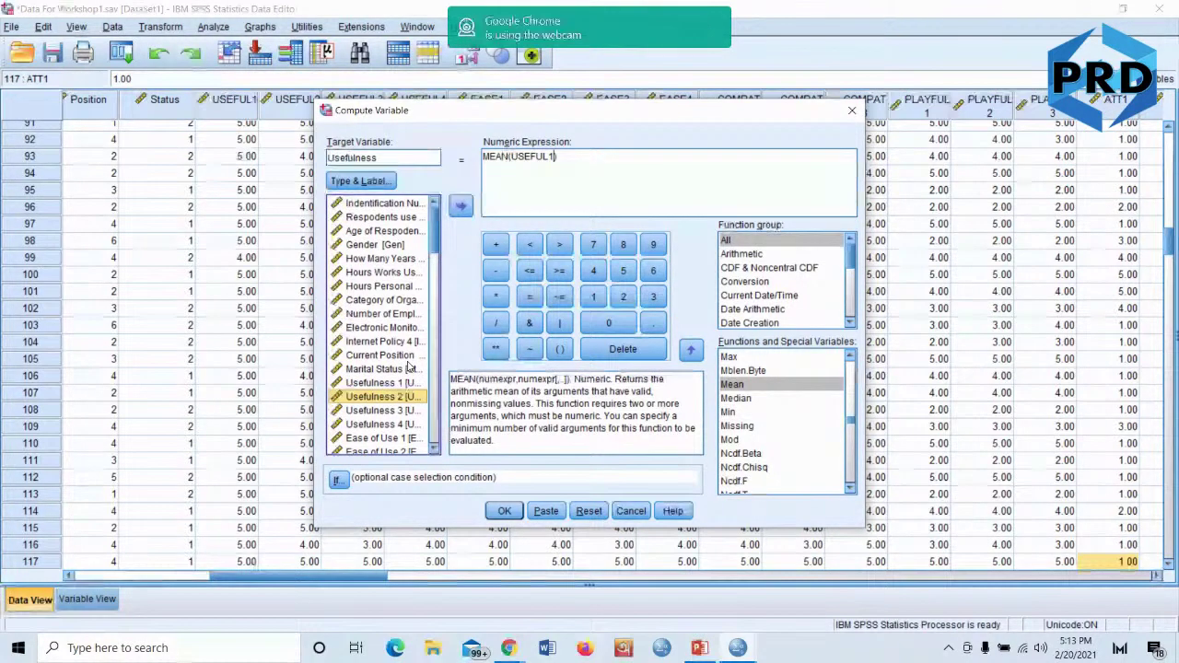
{"action": "left_click", "coordinate": [546, 196]}
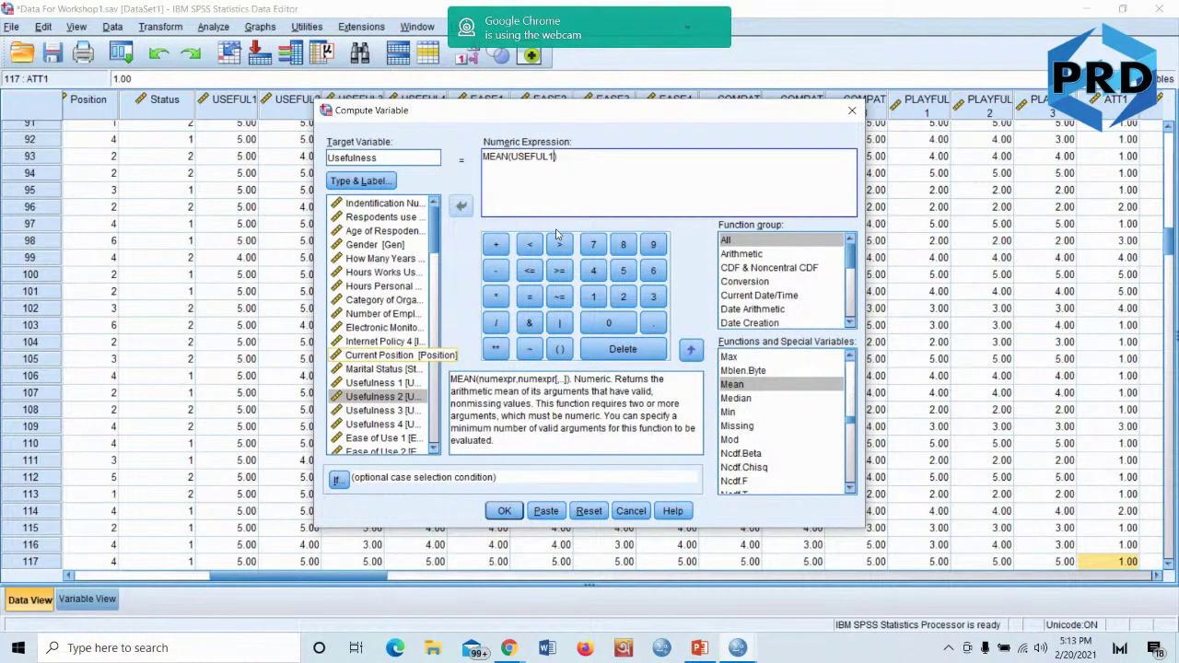
{"action": "type", "text": ","}
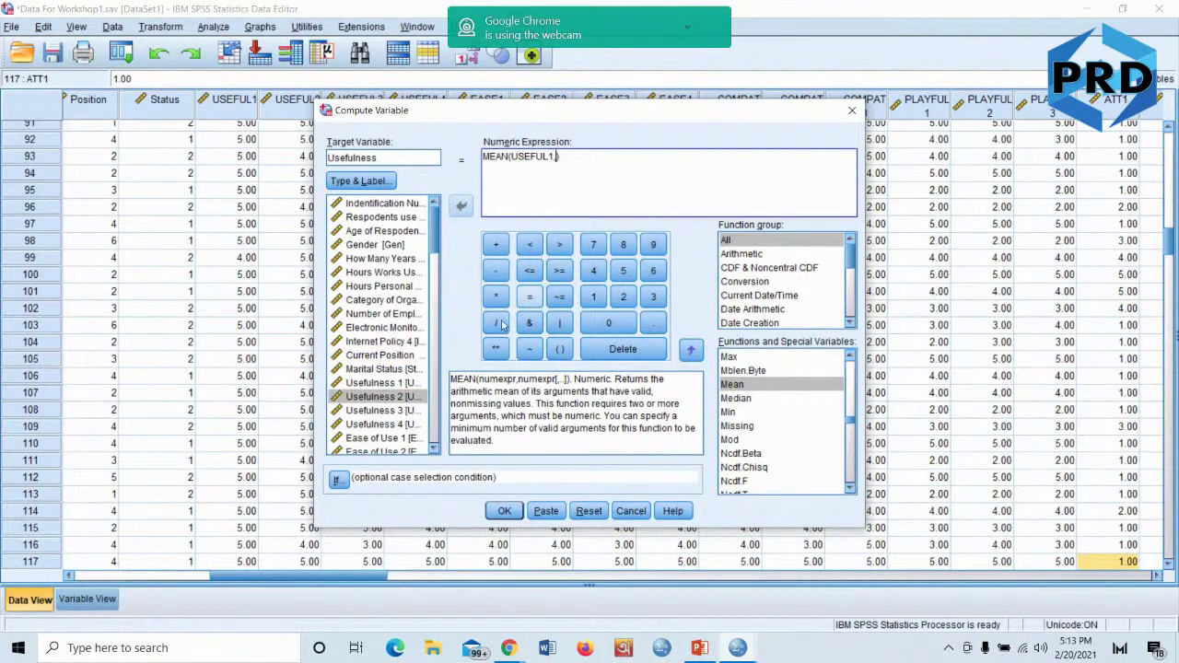
{"action": "left_click", "coordinate": [373, 397]}
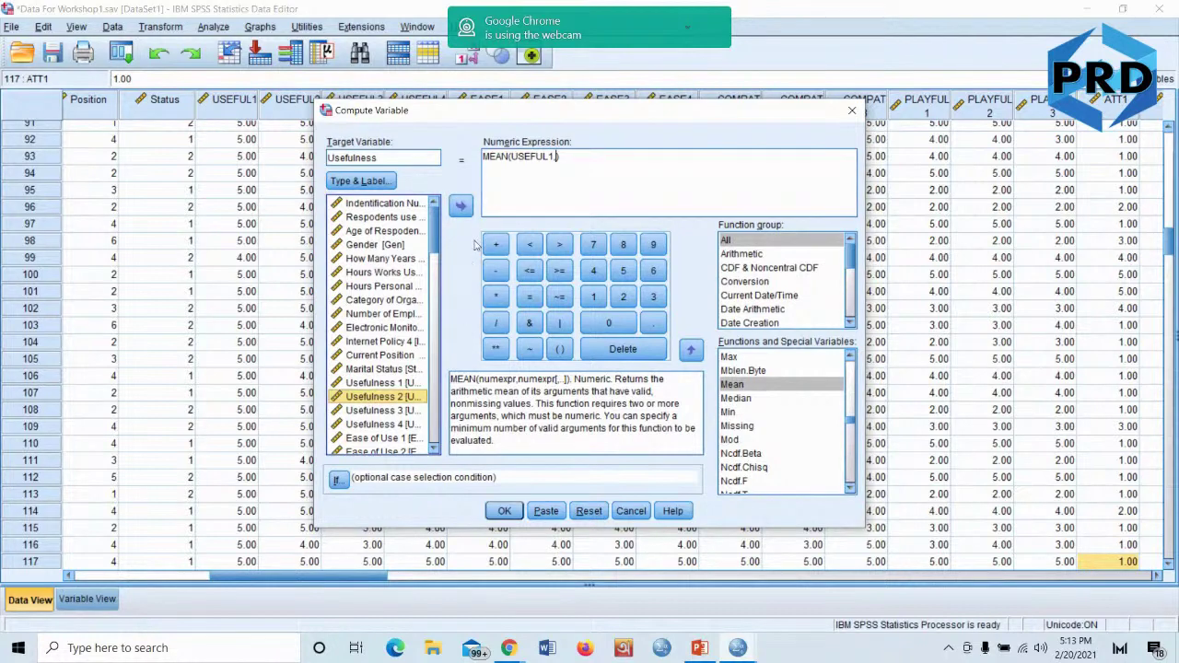
{"action": "left_click", "coordinate": [462, 208]}
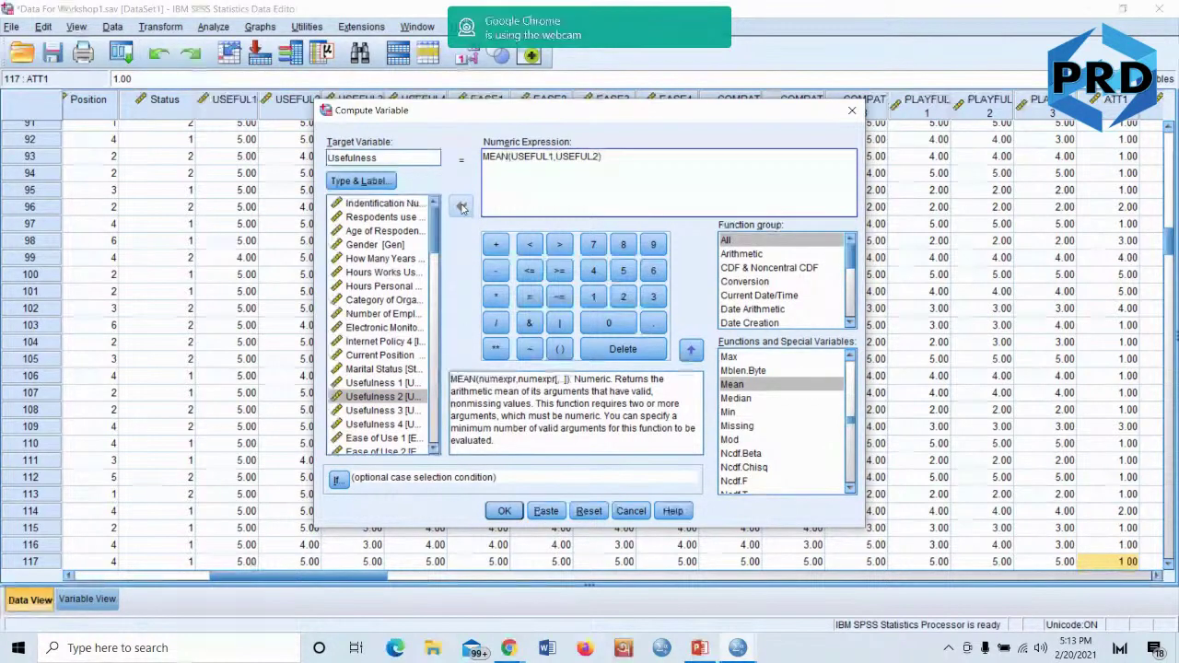
{"action": "type", "text": ","}
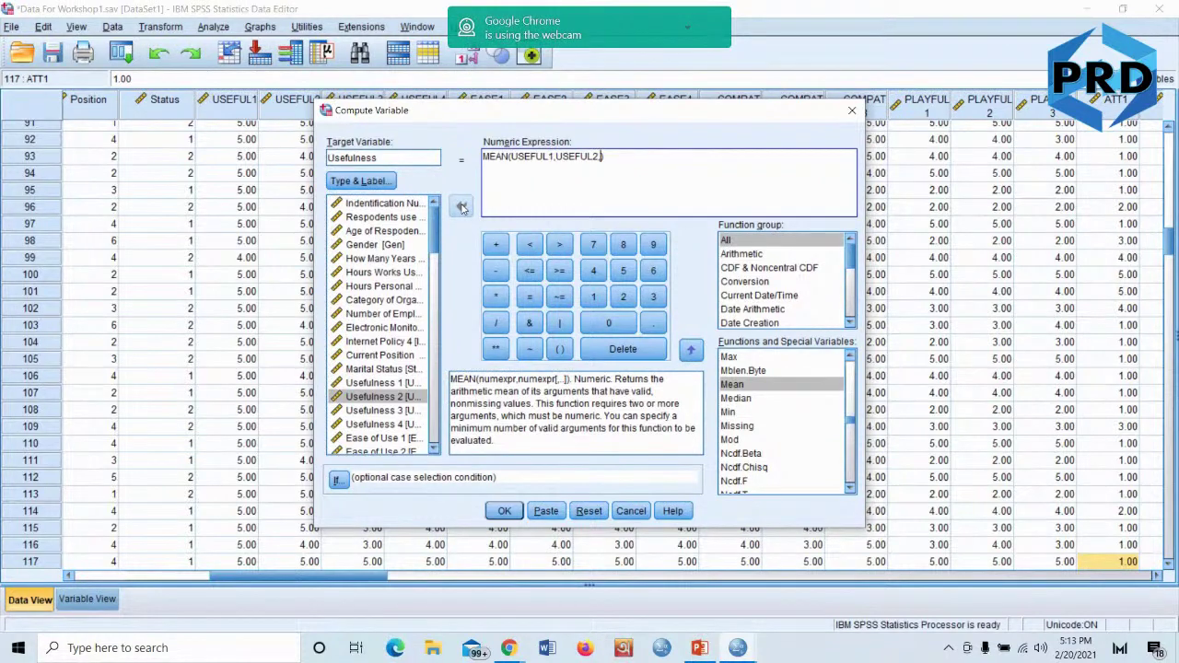
{"action": "left_click", "coordinate": [383, 411]}
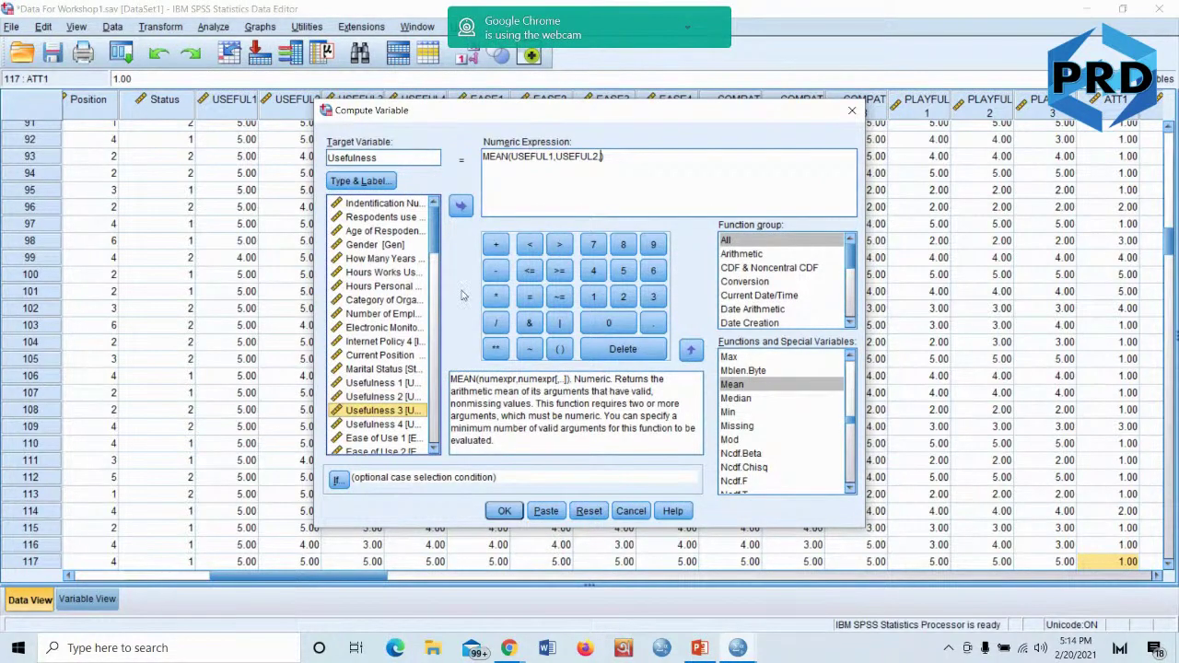
{"action": "left_click", "coordinate": [463, 208]}
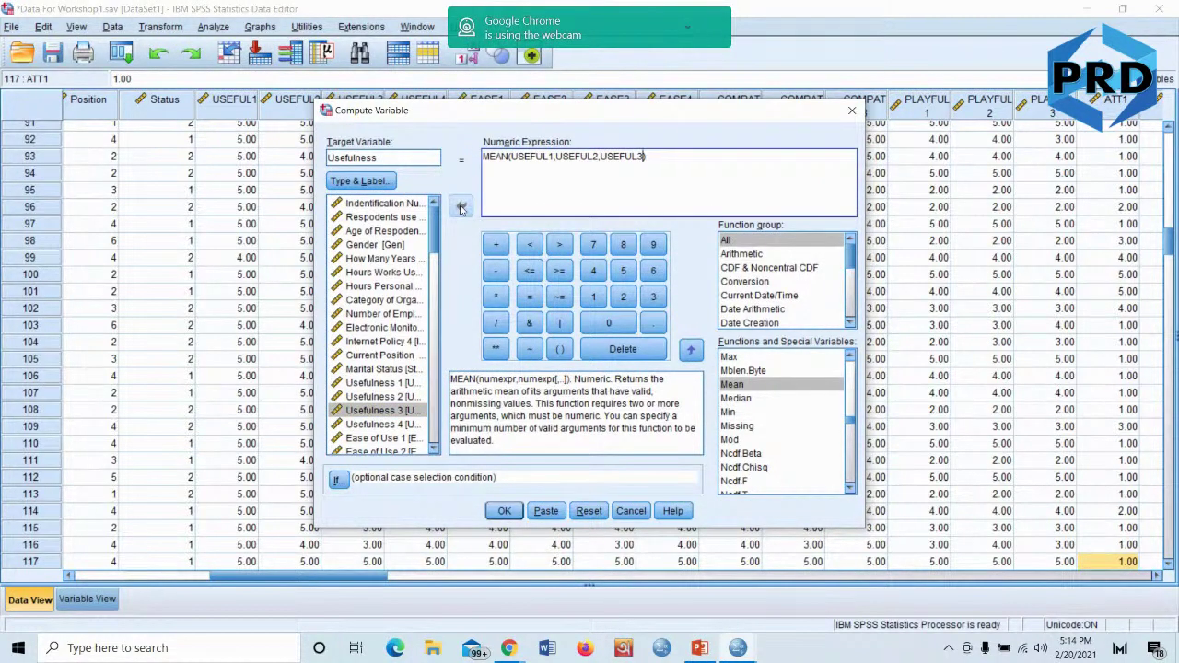
{"action": "type", "text": ","}
{"action": "left_click", "coordinate": [396, 424]}
{"action": "left_click", "coordinate": [462, 209]}
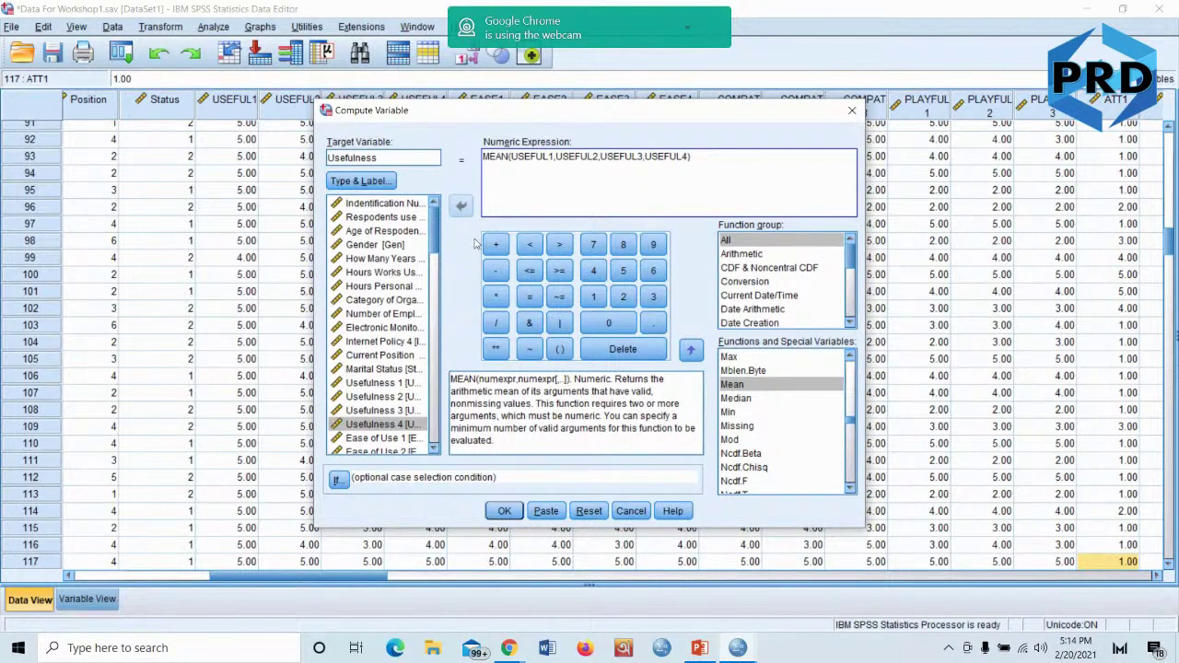
Run the Usefulness computation, minimise the output viewer and bring the new Usefulness column into view
{"action": "left_click", "coordinate": [505, 512]}
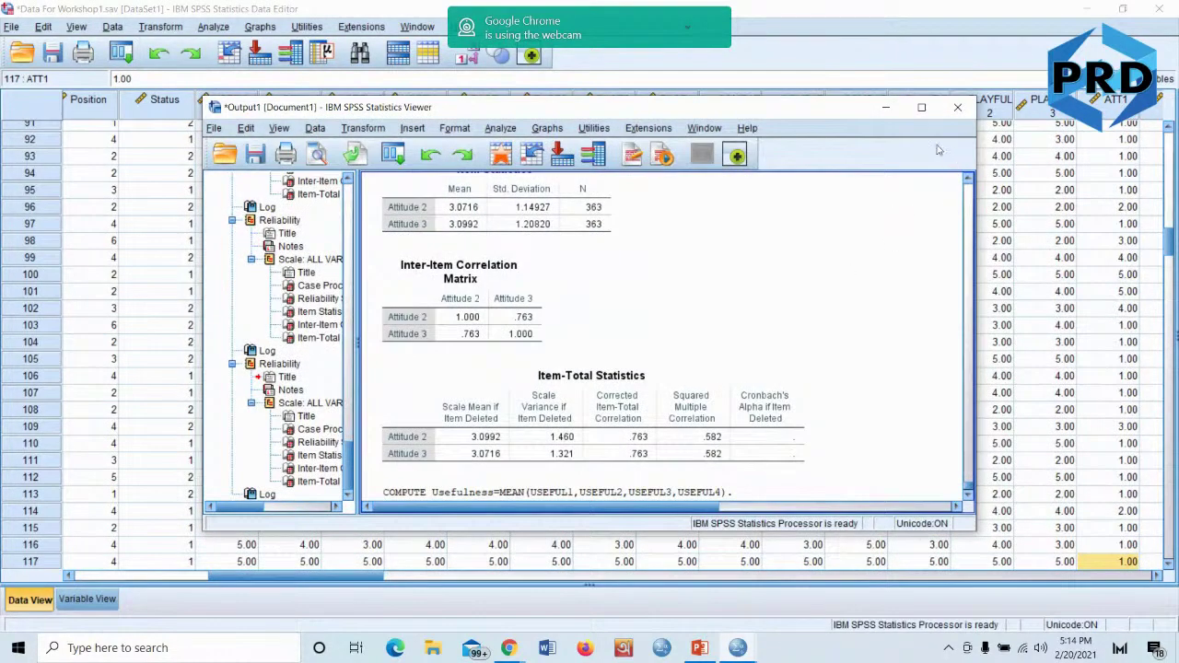
{"action": "left_click", "coordinate": [885, 107]}
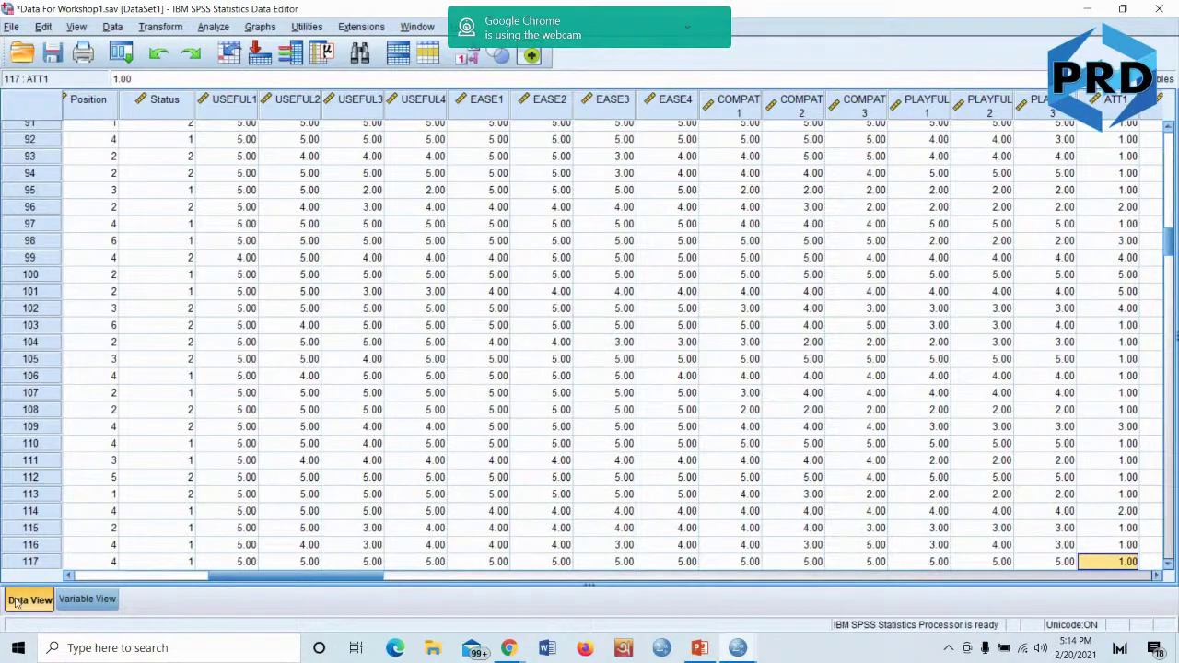
{"action": "left_click_drag", "start_coordinate": [235, 577], "coordinate": [968, 522]}
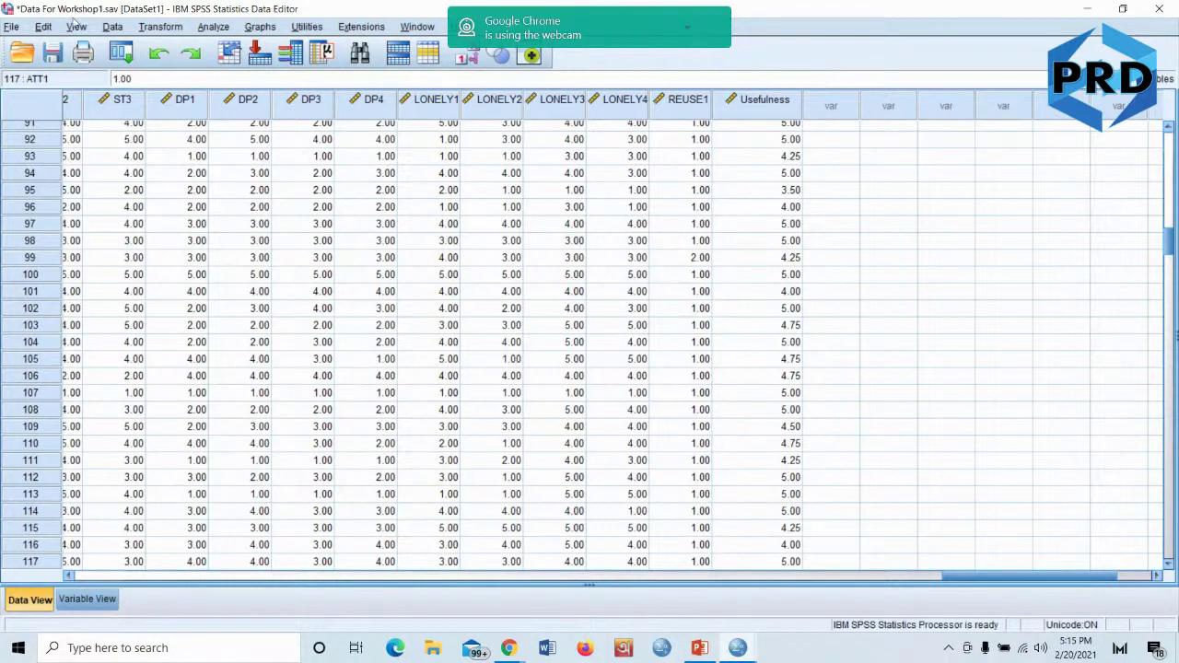
Reopen Compute Variable and remove the four Usefulness items from the MEAN expression, keeping the empty parentheses
{"action": "left_click", "coordinate": [159, 28]}
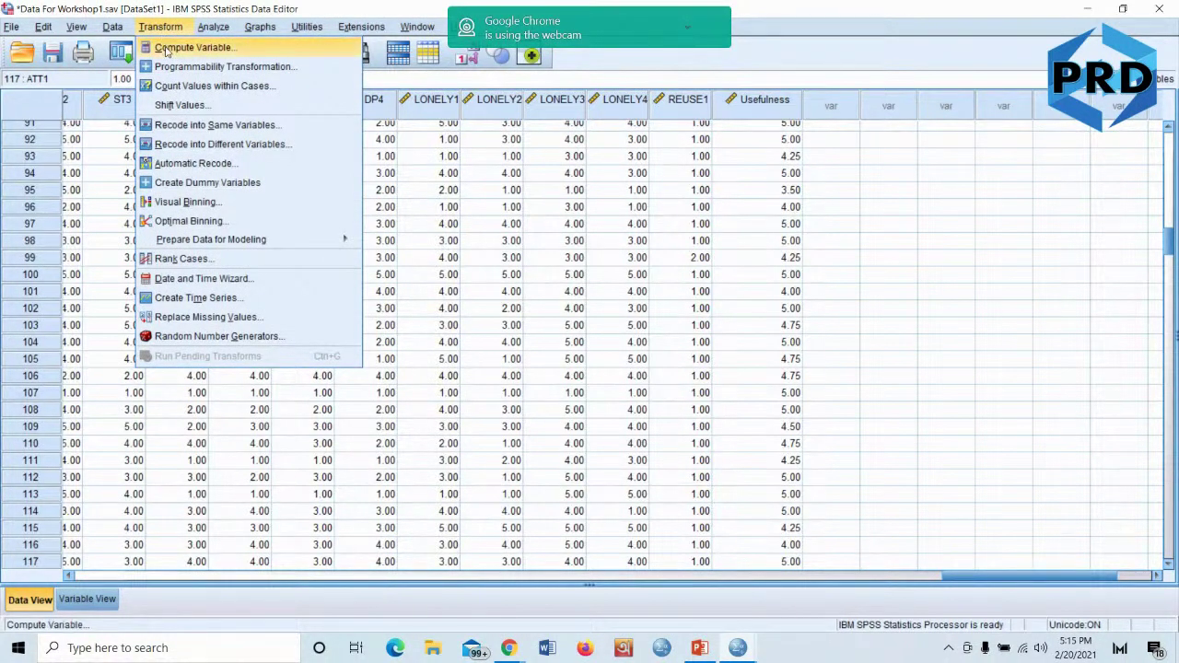
{"action": "left_click", "coordinate": [165, 51]}
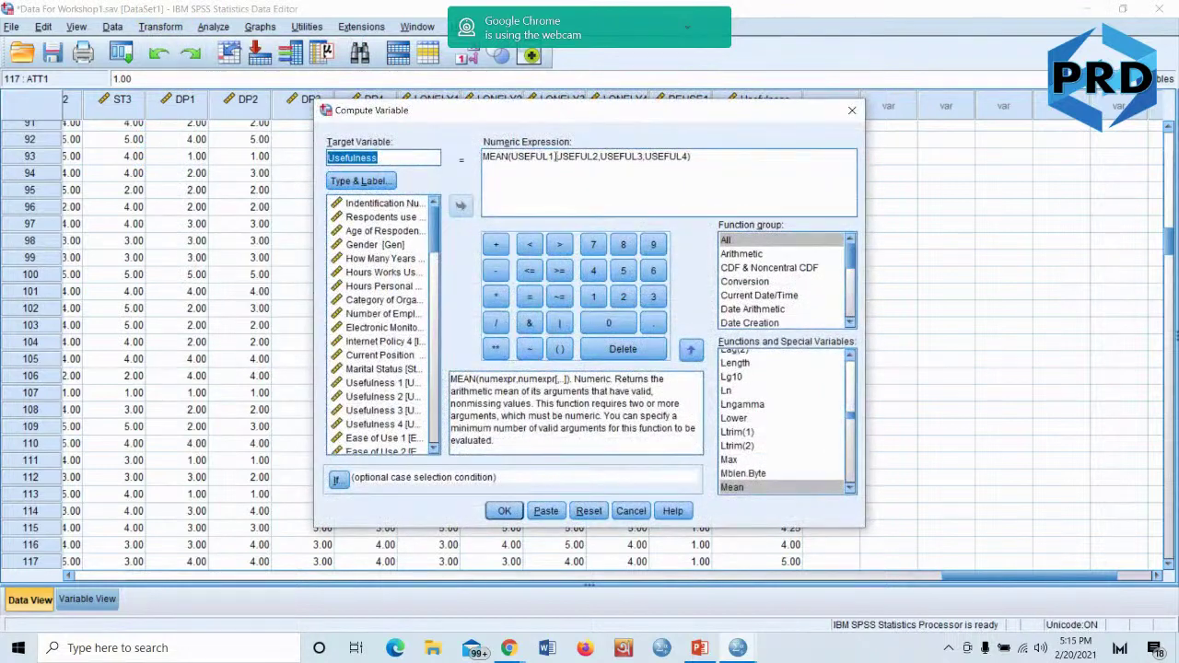
{"action": "left_click", "coordinate": [689, 156]}
{"action": "key", "text": "BackSpace"}
{"action": "key", "text": "BackSpace"}
{"action": "key", "text": "BackSpace"}
{"action": "key", "text": "BackSpace"}
{"action": "key", "text": "BackSpace"}
{"action": "key", "text": "BackSpace"}
{"action": "key", "text": "BackSpace"}
{"action": "key", "text": "BackSpace"}
{"action": "key", "text": "BackSpace"}
{"action": "key", "text": "BackSpace"}
{"action": "key", "text": "BackSpace"}
{"action": "key", "text": "BackSpace"}
{"action": "key", "text": "BackSpace"}
{"action": "key", "text": "BackSpace"}
{"action": "key", "text": "BackSpace"}
{"action": "key", "text": "BackSpace"}
{"action": "key", "text": "BackSpace"}
{"action": "key", "text": "BackSpace"}
{"action": "key", "text": "BackSpace"}
{"action": "key", "text": "BackSpace"}
{"action": "key", "text": "BackSpace"}
{"action": "key", "text": "BackSpace"}
{"action": "key", "text": "BackSpace"}
{"action": "key", "text": "BackSpace"}
{"action": "key", "text": "BackSpace"}
{"action": "key", "text": "BackSpace"}
{"action": "key", "text": "BackSpace"}
{"action": "key", "text": "BackSpace"}
{"action": "key", "text": "BackSpace"}
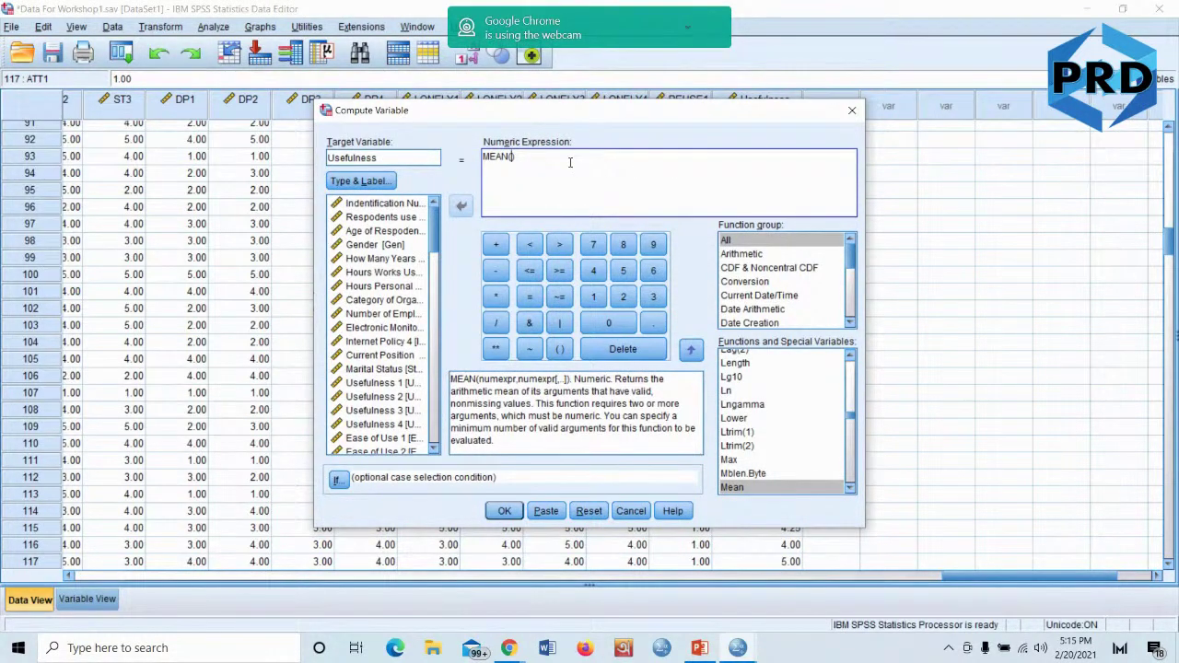
Replace the target variable name with Ease of Use
{"action": "left_click", "coordinate": [394, 158]}
{"action": "key", "text": "BackSpace"}
{"action": "key", "text": "BackSpace"}
{"action": "key", "text": "BackSpace"}
{"action": "key", "text": "BackSpace"}
{"action": "key", "text": "BackSpace"}
{"action": "key", "text": "BackSpace"}
{"action": "key", "text": "BackSpace"}
{"action": "key", "text": "BackSpace"}
{"action": "key", "text": "BackSpace"}
{"action": "key", "text": "BackSpace"}
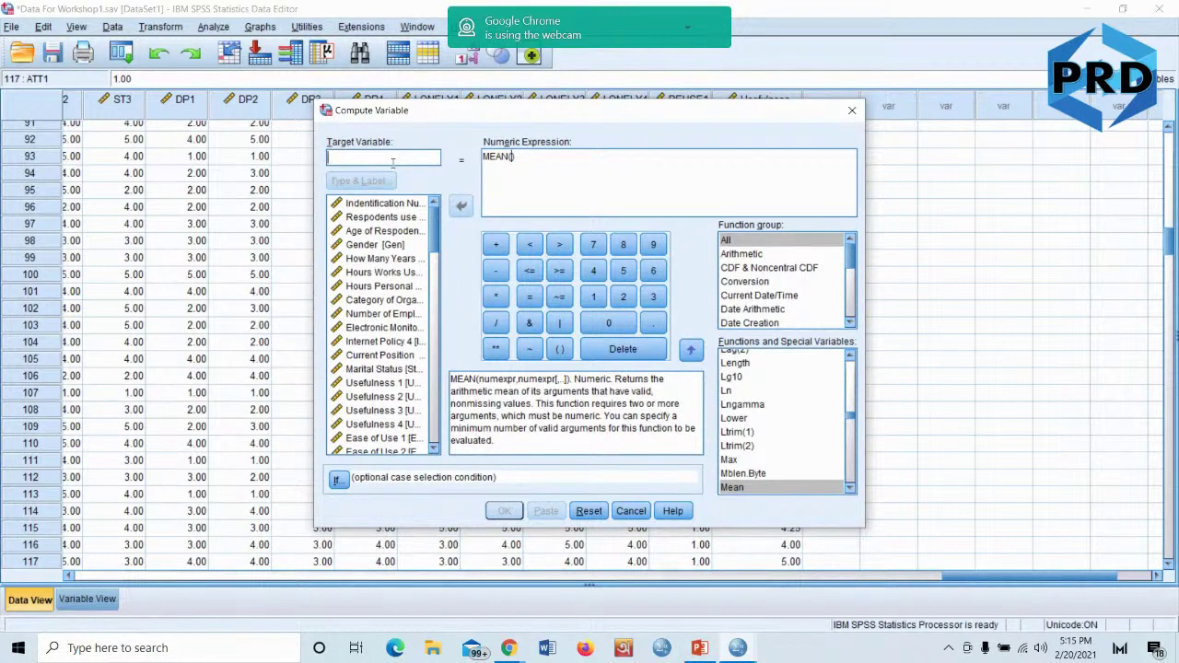
{"action": "scroll", "coordinate": [376, 276], "scroll_direction": "down", "scroll_amount": 2}
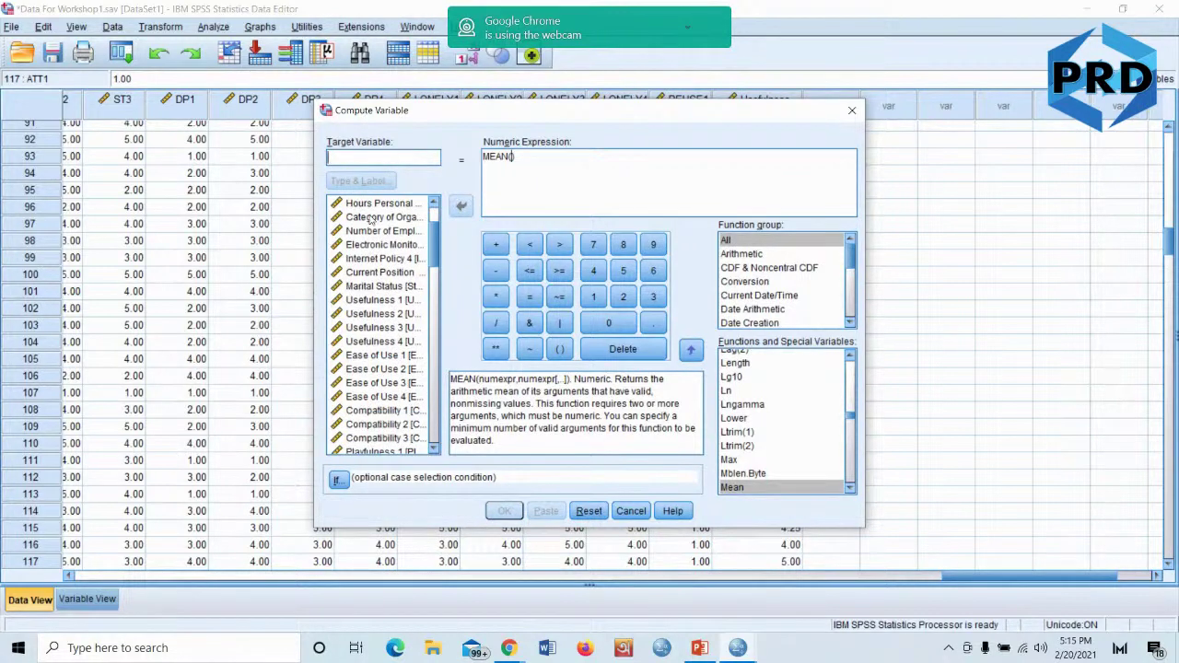
{"action": "type", "text": "Ea"}
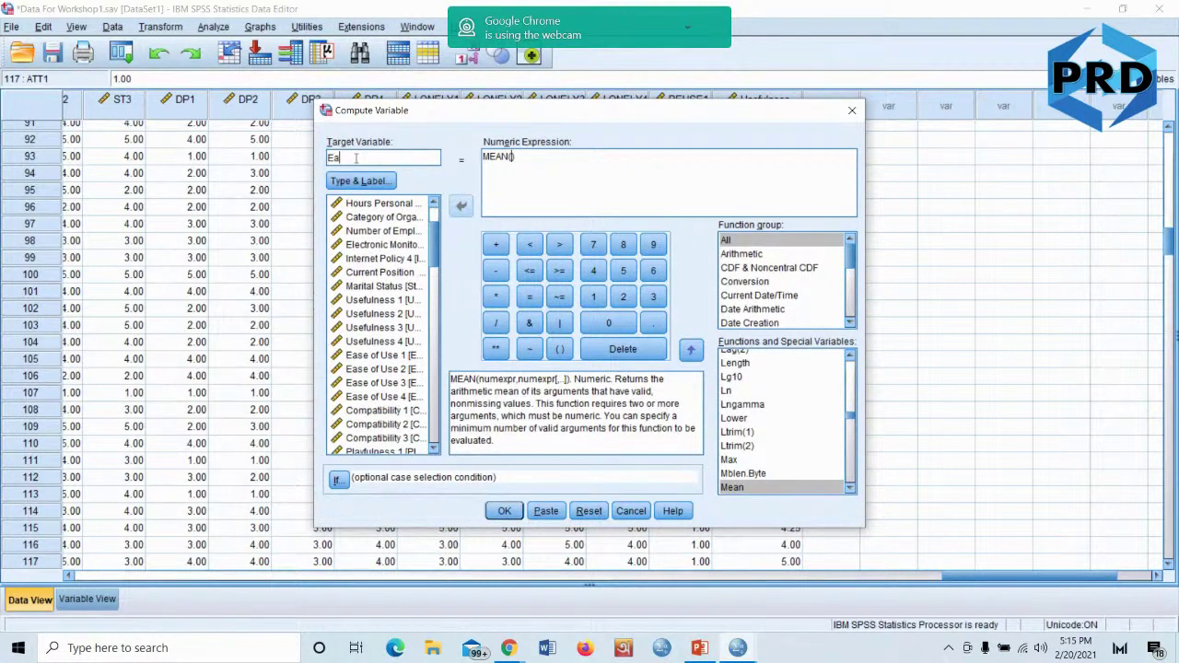
{"action": "type", "text": "se of Use"}
Complete the expression as MEAN(EASE1,EASE2,EASE3,EASE4) and try to run the computation
{"action": "left_click", "coordinate": [513, 158]}
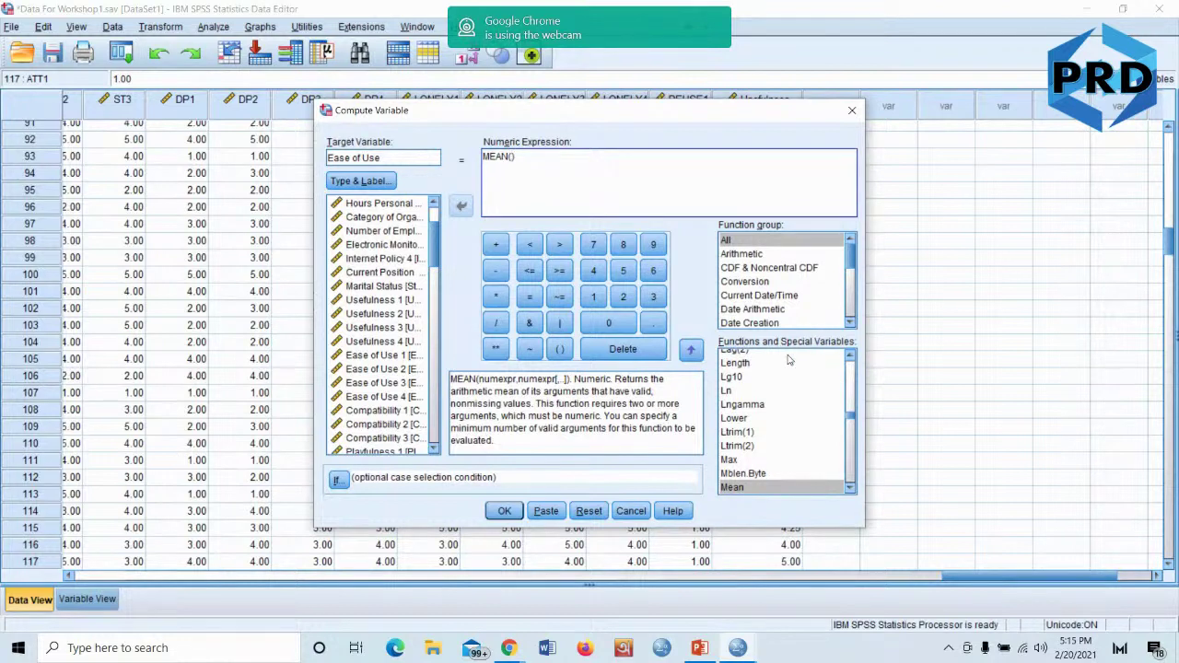
{"action": "left_click", "coordinate": [726, 241]}
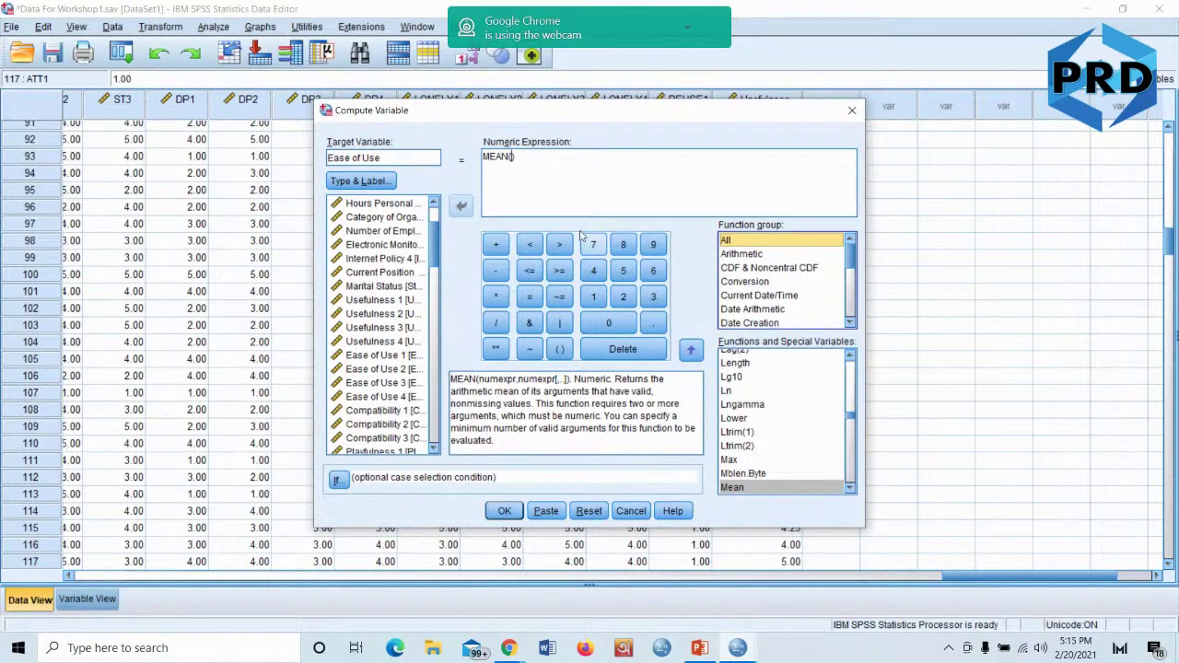
{"action": "left_click", "coordinate": [381, 356]}
{"action": "left_click", "coordinate": [461, 208]}
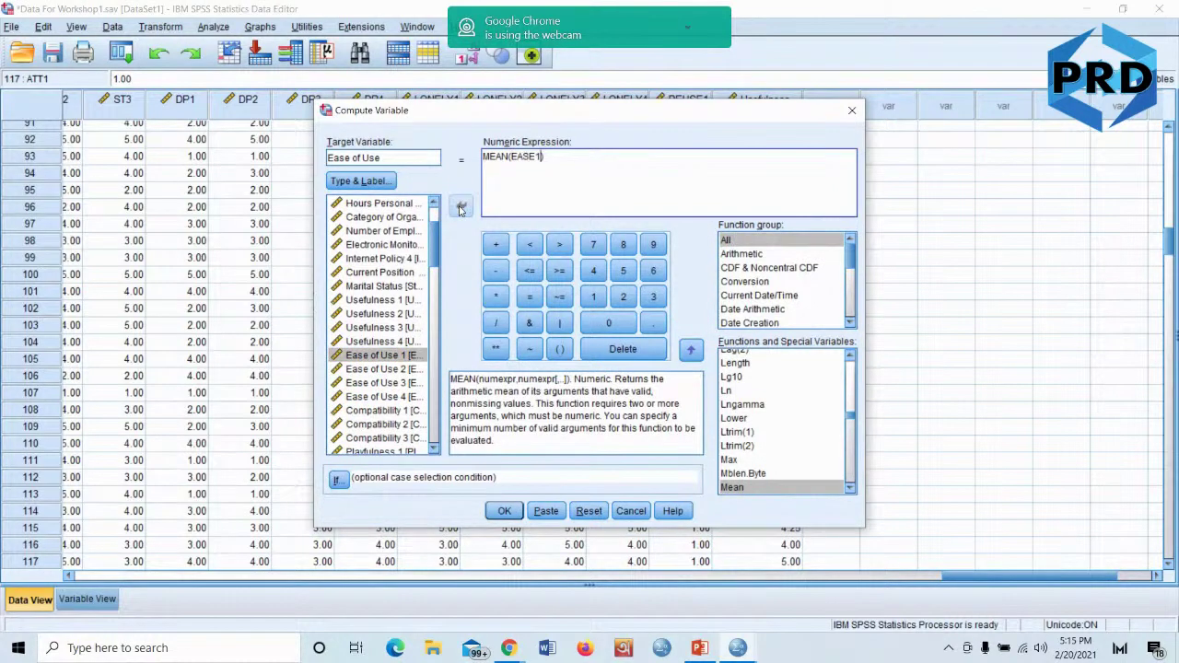
{"action": "type", "text": ","}
{"action": "left_click", "coordinate": [389, 369]}
{"action": "left_click", "coordinate": [463, 208]}
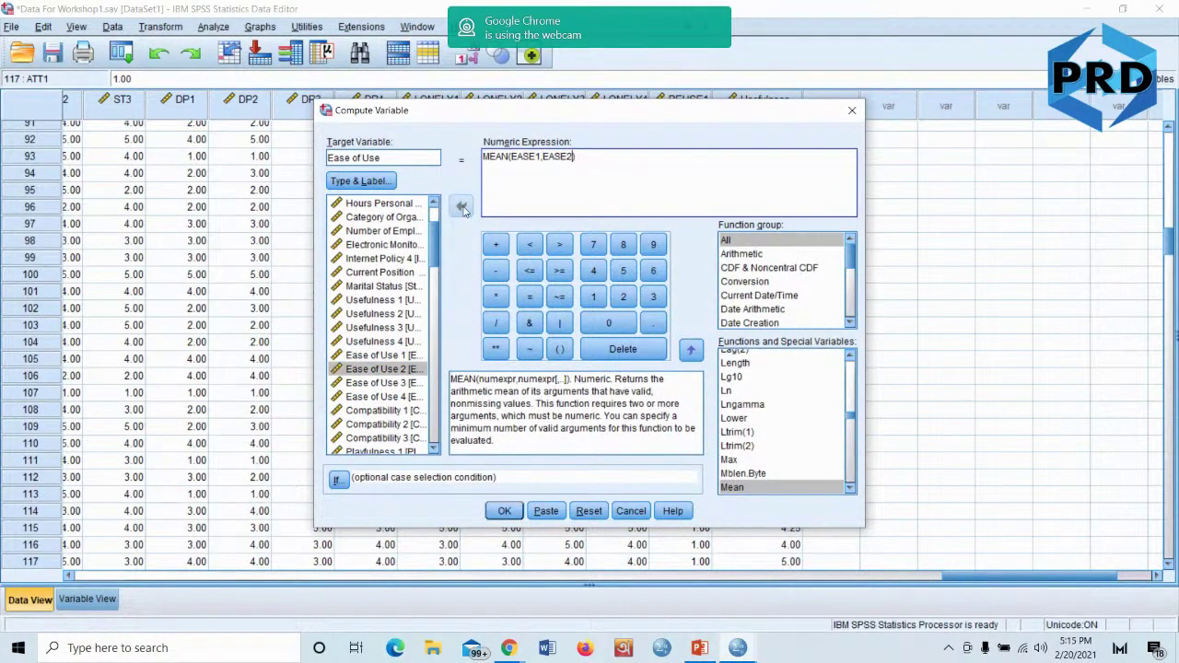
{"action": "type", "text": ","}
{"action": "left_click", "coordinate": [382, 382]}
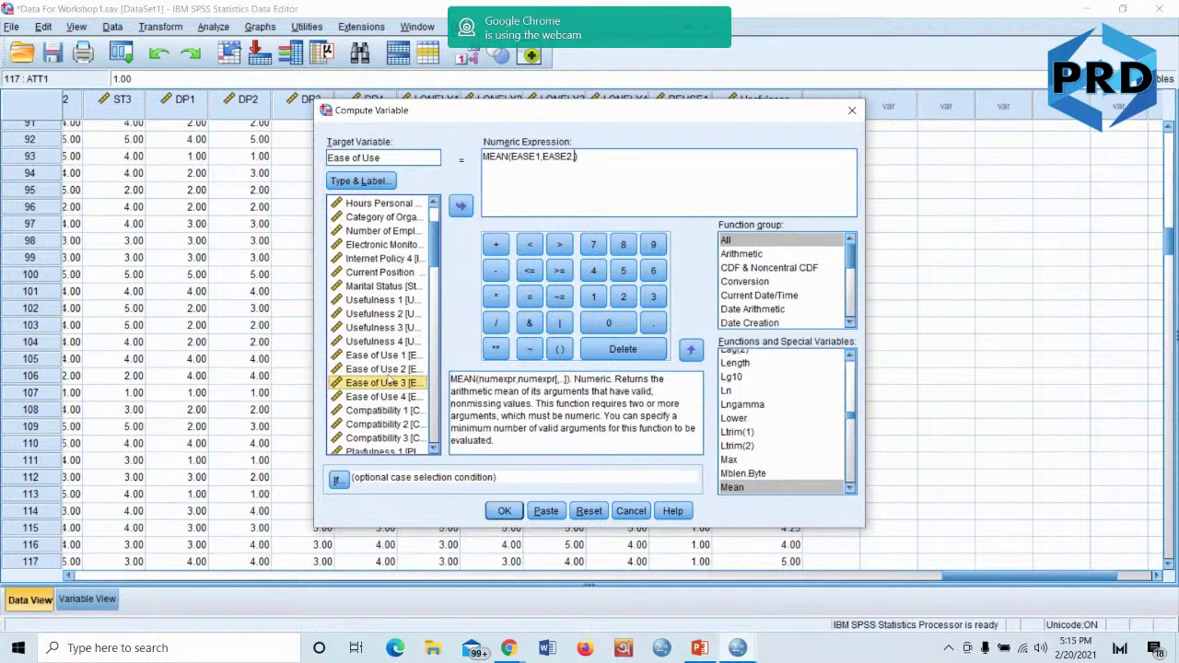
{"action": "left_click", "coordinate": [462, 205]}
{"action": "type", "text": ","}
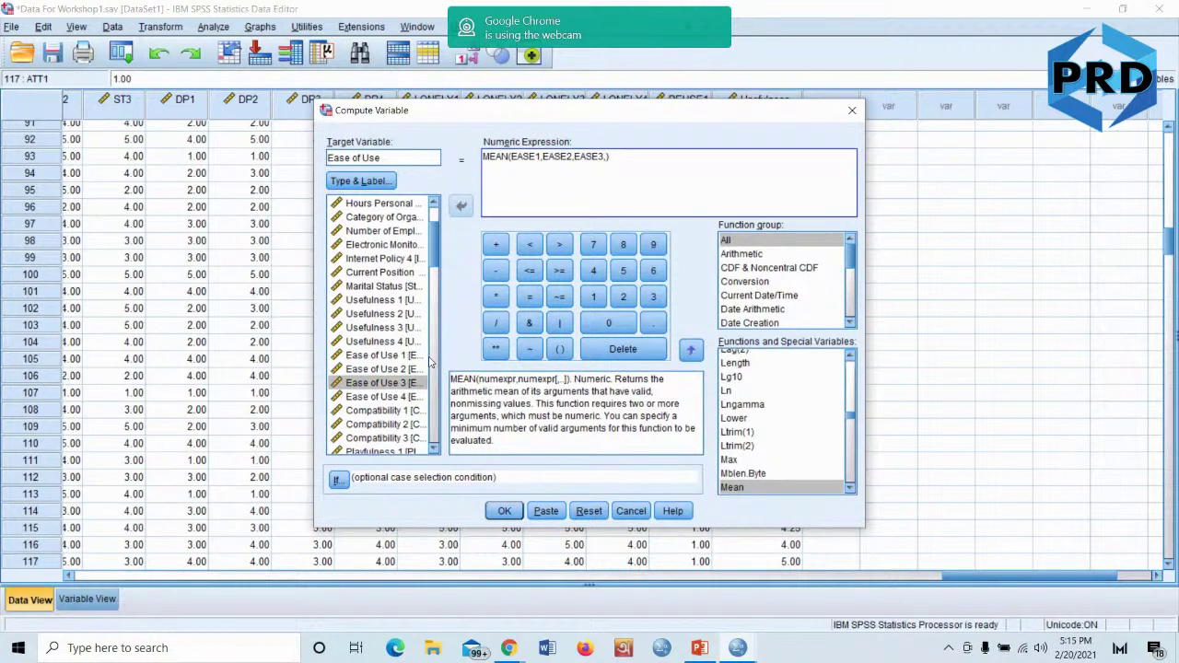
{"action": "left_click", "coordinate": [391, 397]}
{"action": "left_click", "coordinate": [463, 205]}
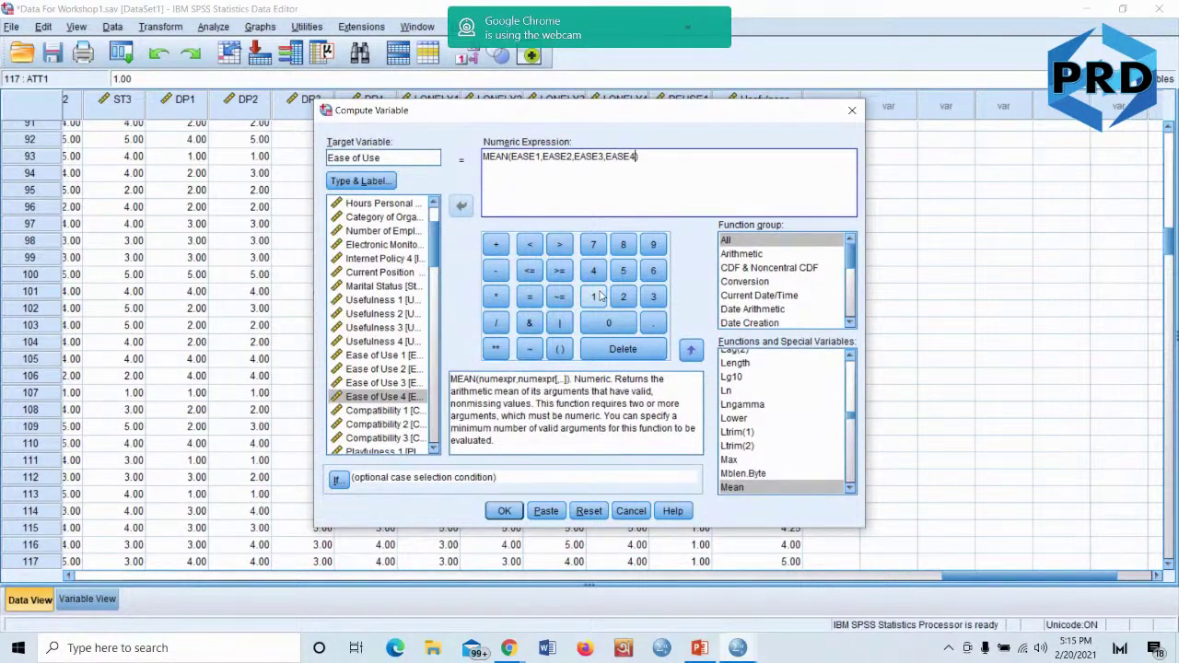
{"action": "left_click", "coordinate": [504, 511]}
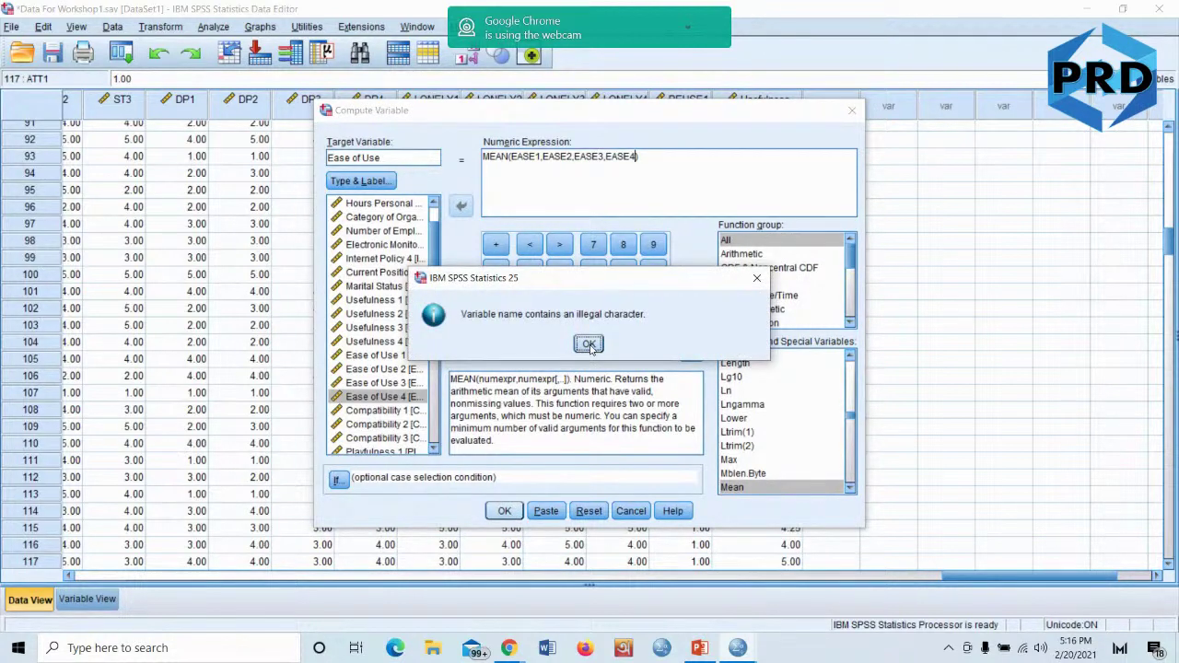
{"action": "left_click", "coordinate": [589, 343]}
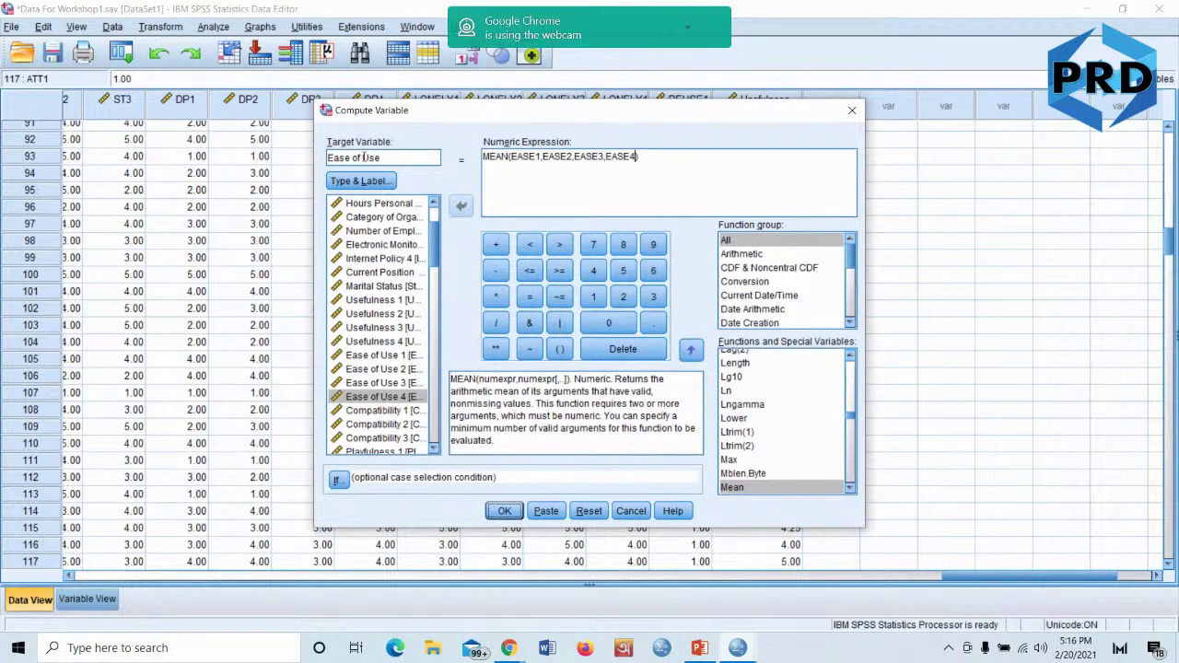
Remove the spaces from the target variable name Ease of Use, using an underscore instead, and run the computation
{"action": "left_click", "coordinate": [363, 158]}
{"action": "key", "text": "BackSpace"}
{"action": "key", "text": "BackSpace"}
{"action": "key", "text": "BackSpace"}
{"action": "key", "text": "BackSpace"}
{"action": "type", "text": "_"}
{"action": "left_click", "coordinate": [510, 514]}
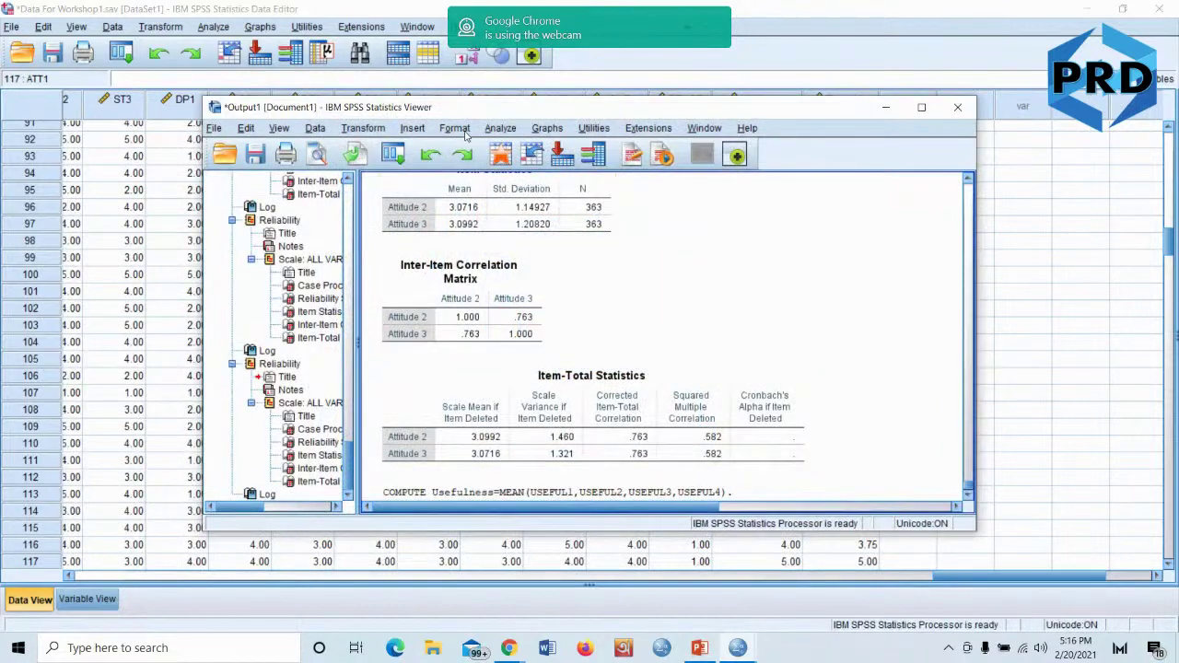
Minimize the output window, then reset the Compute Variable settings left from the Ease_Use computation and close the dialog
{"action": "left_click", "coordinate": [885, 107]}
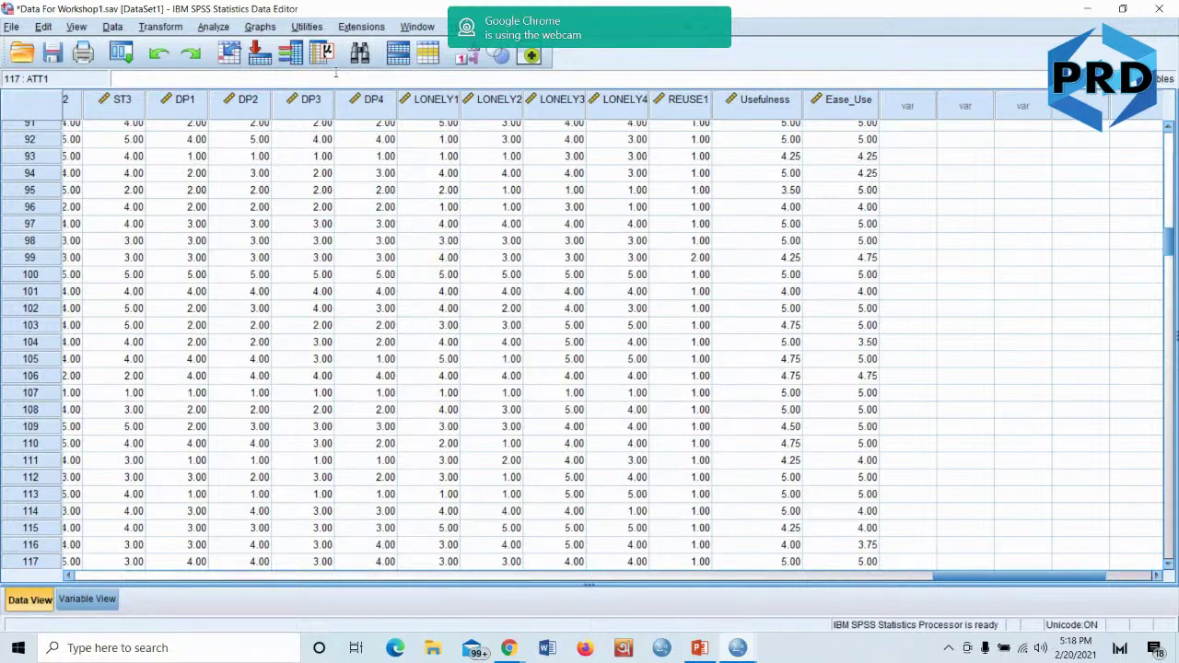
{"action": "left_click", "coordinate": [159, 28]}
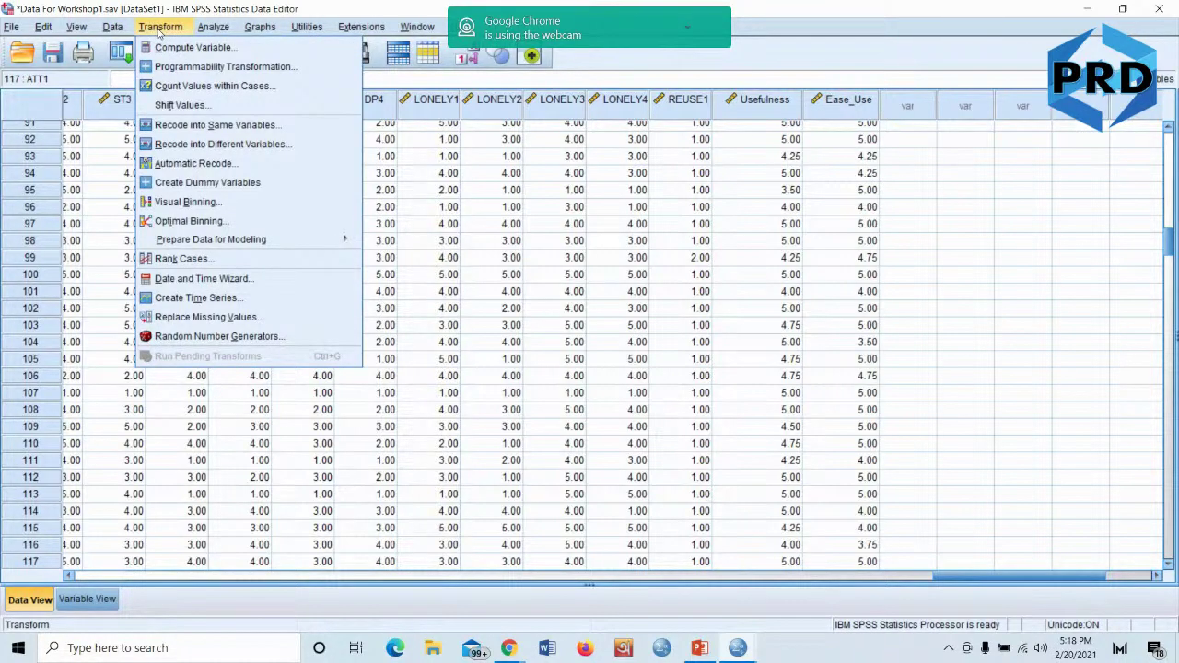
{"action": "left_click", "coordinate": [167, 50]}
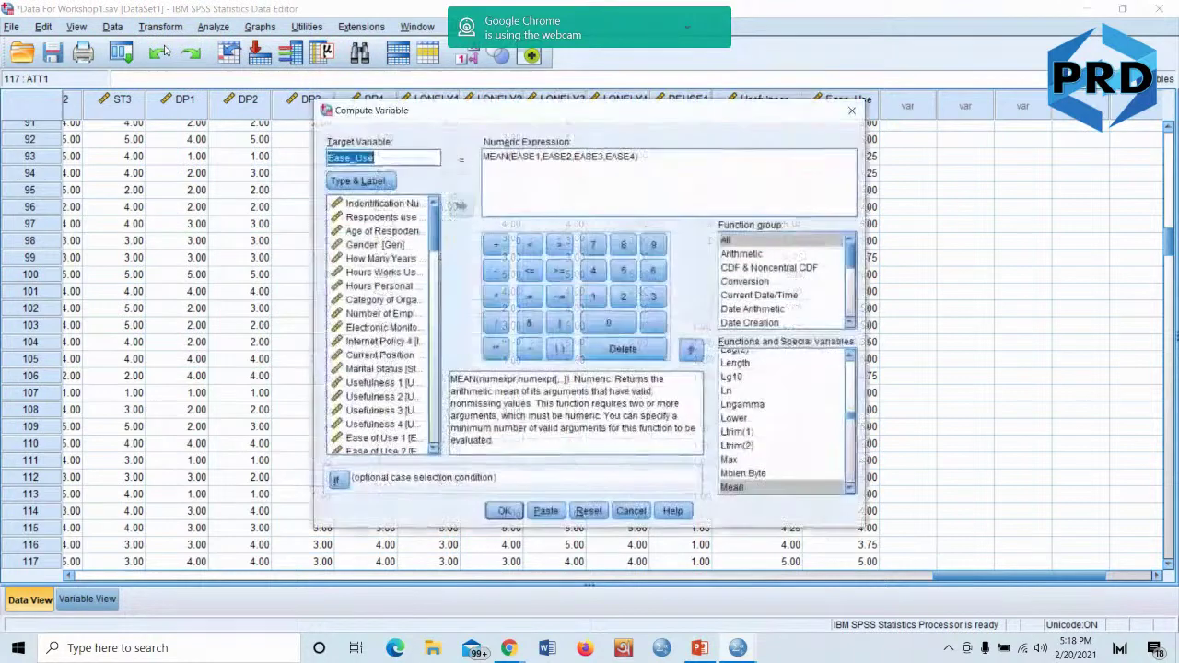
{"action": "left_click", "coordinate": [592, 517]}
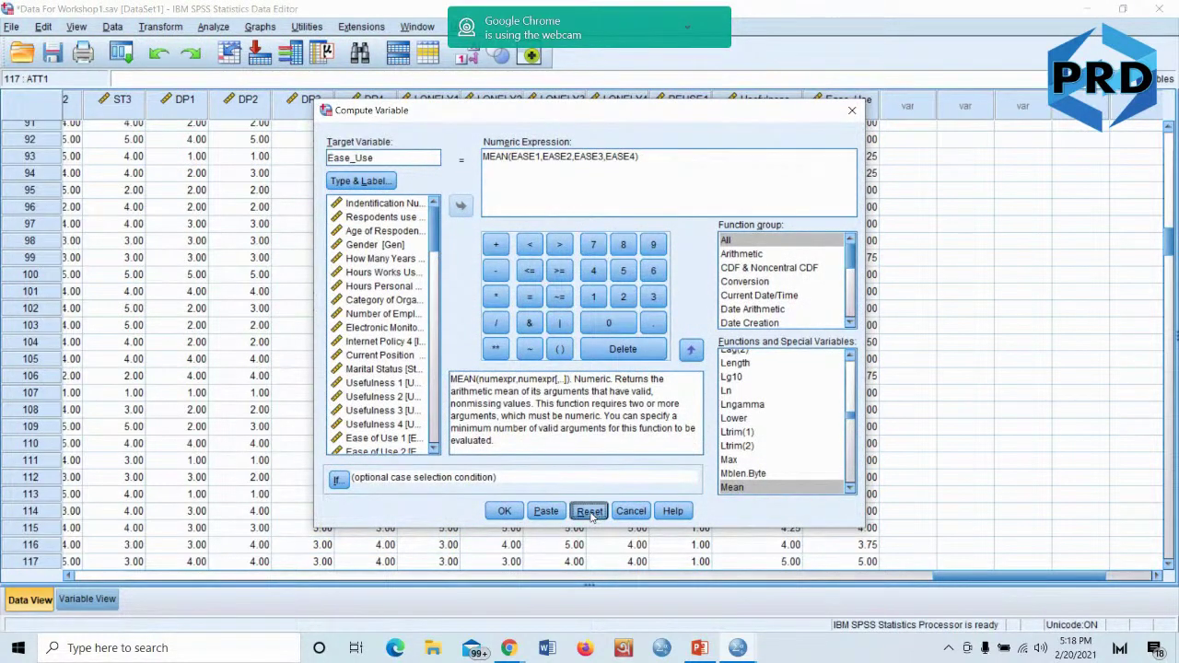
{"action": "left_click", "coordinate": [631, 511]}
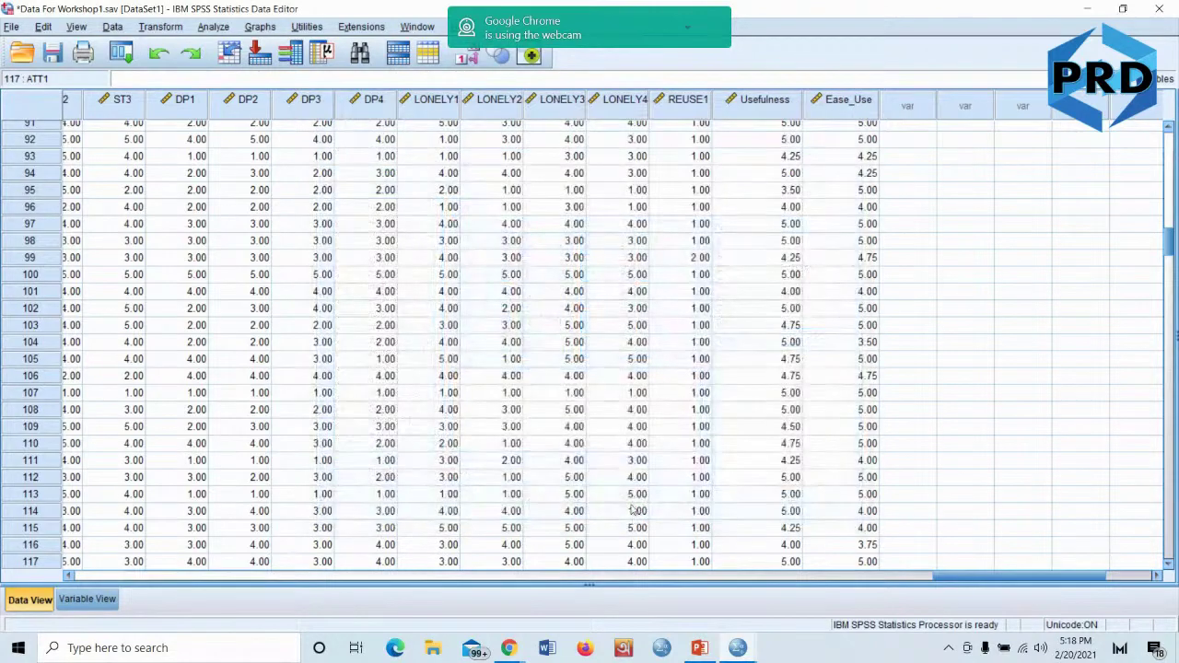
Reopen Compute Variable and name the target variable Attitude
{"action": "left_click", "coordinate": [163, 32]}
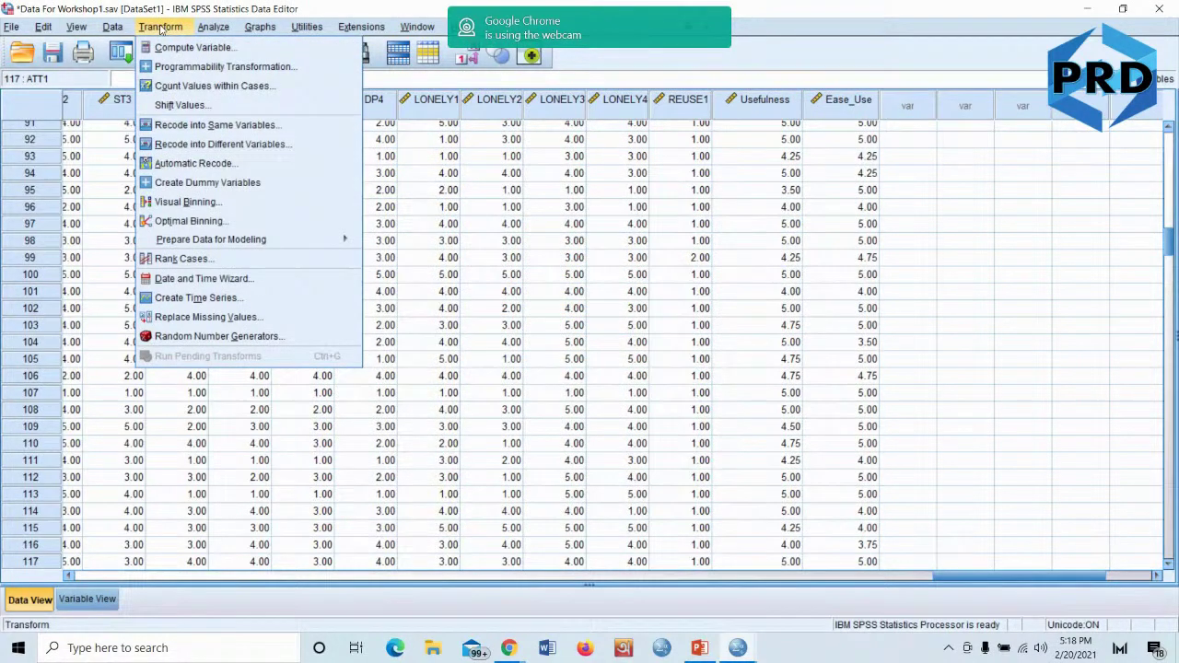
{"action": "left_click", "coordinate": [175, 47]}
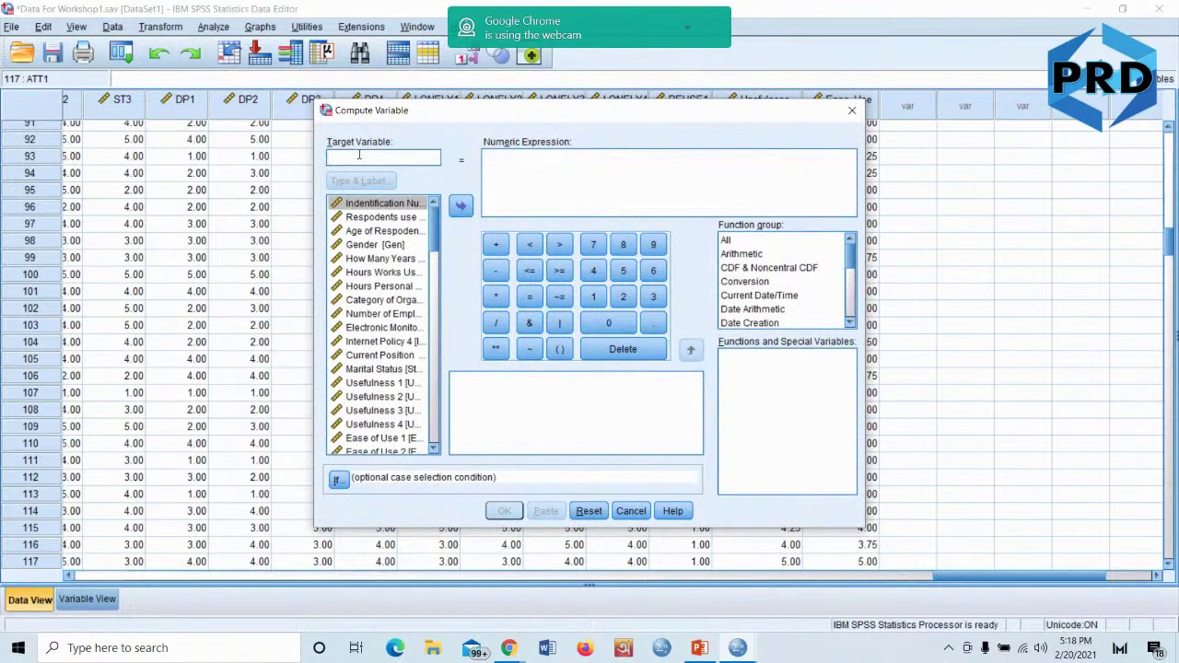
{"action": "scroll", "coordinate": [378, 383], "scroll_direction": "down", "scroll_amount": 4}
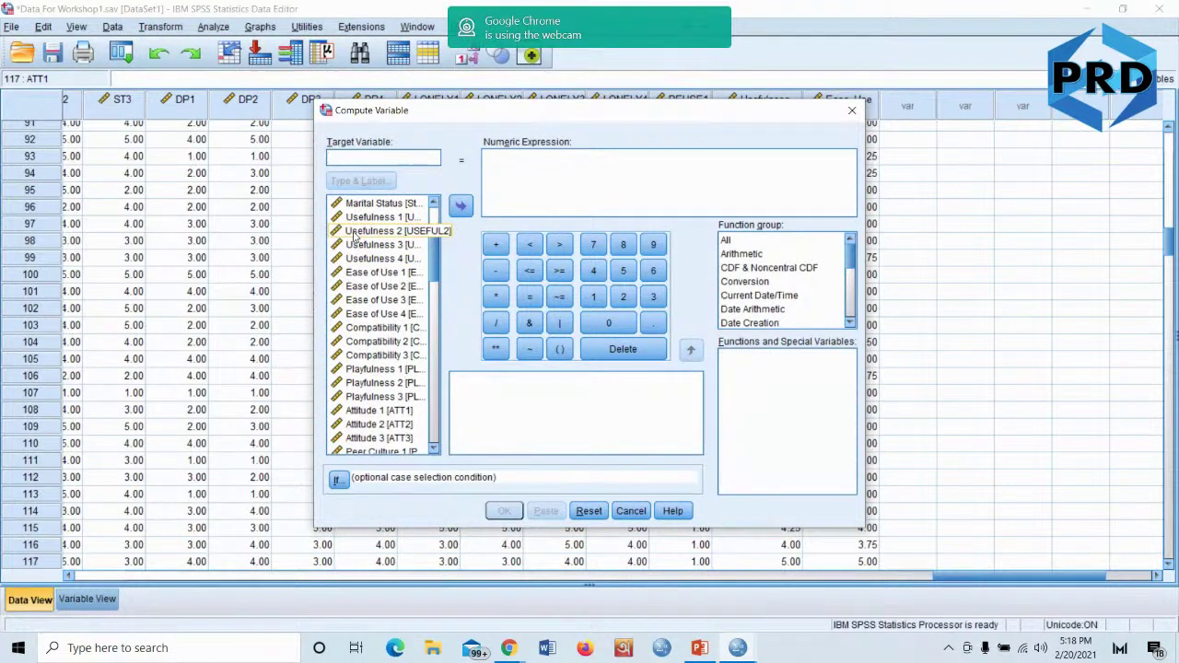
{"action": "type", "text": "a"}
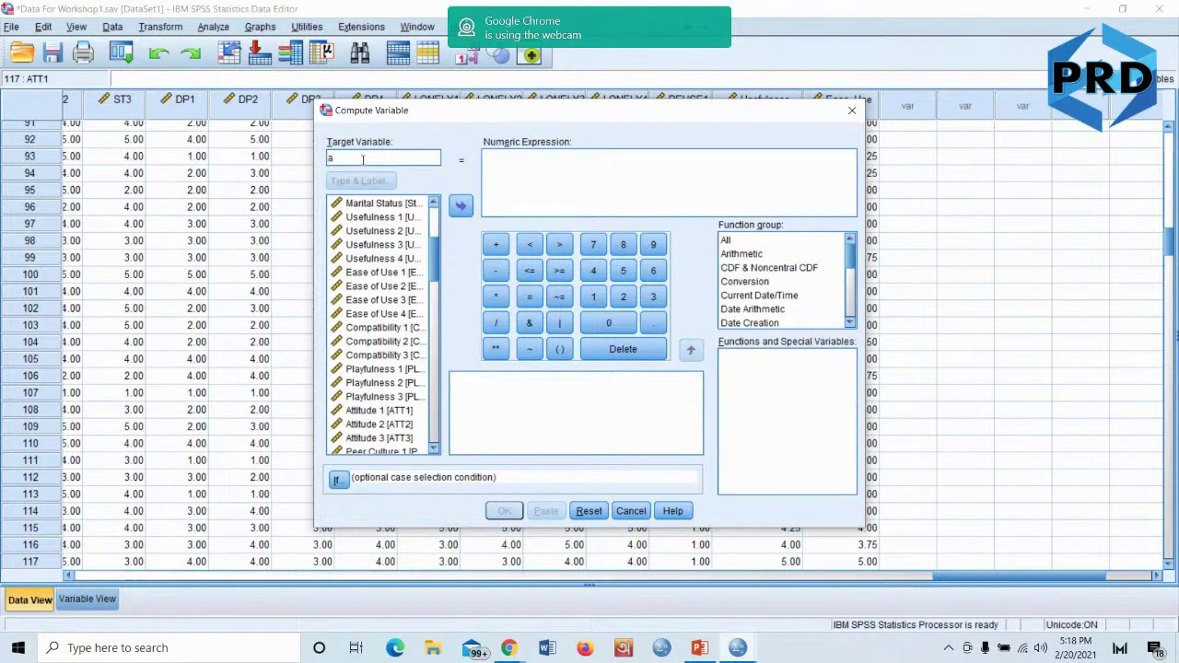
{"action": "key", "text": "BackSpace"}
{"action": "type", "text": "Attitude"}
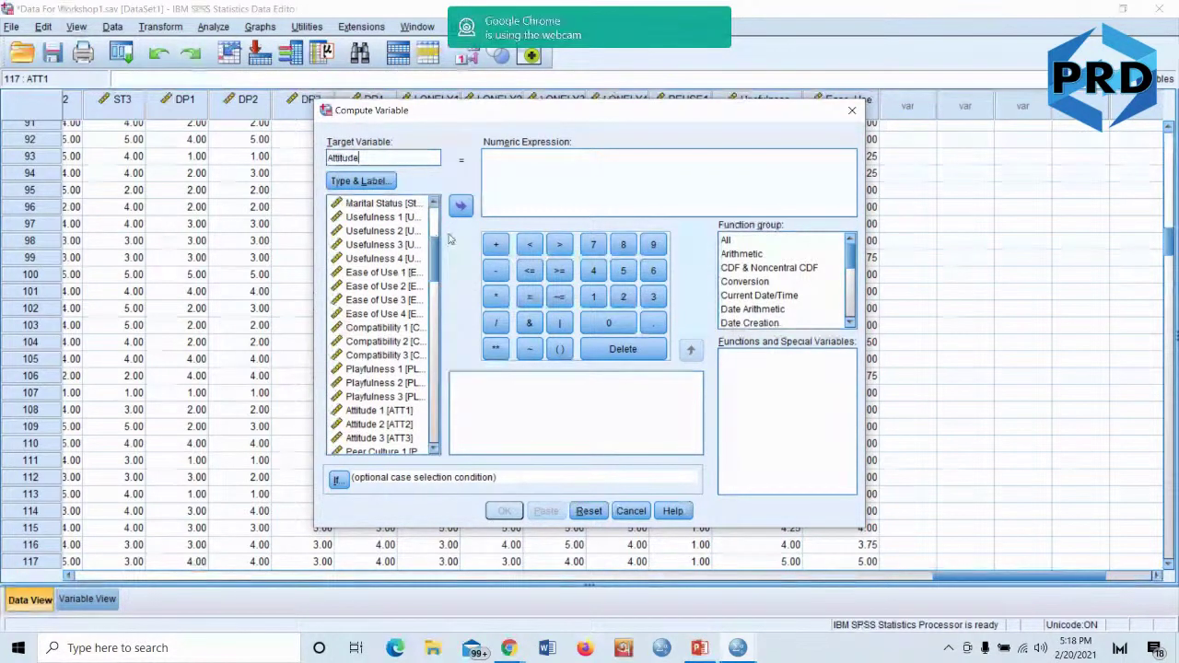
Insert the Mean function from the All function group into the numeric expression and remove its placeholder arguments, keeping the empty parentheses
{"action": "left_click", "coordinate": [726, 241]}
{"action": "scroll", "coordinate": [770, 424], "scroll_direction": "down", "scroll_amount": 9}
{"action": "scroll", "coordinate": [770, 424], "scroll_direction": "down", "scroll_amount": 15}
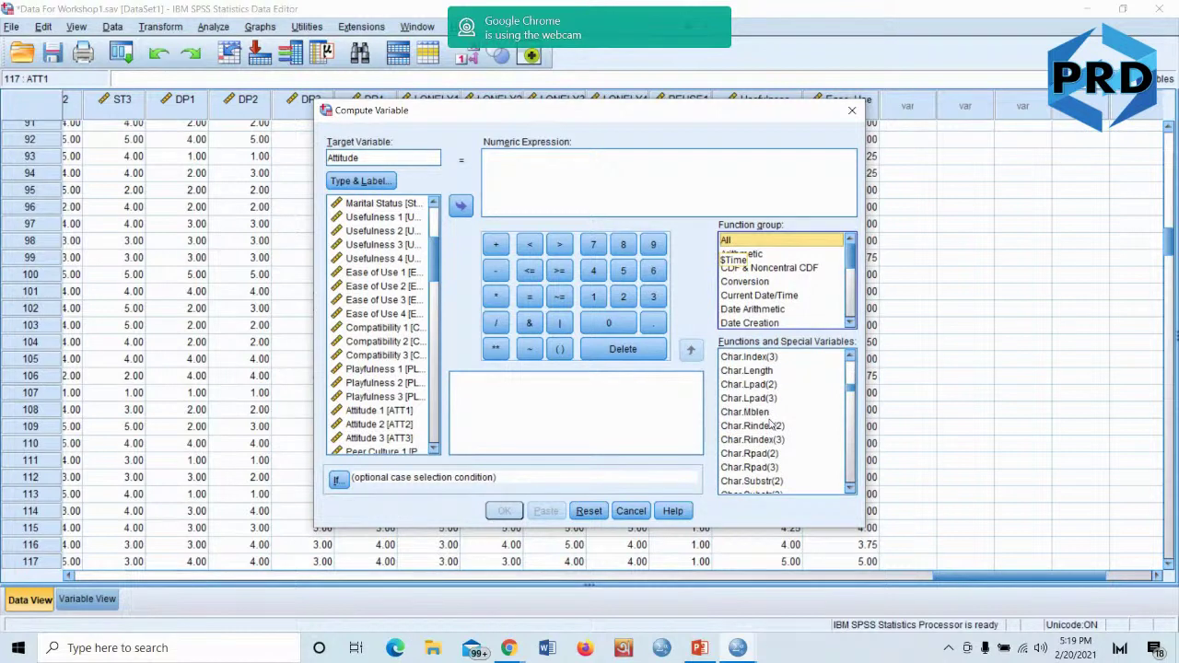
{"action": "scroll", "coordinate": [770, 424], "scroll_direction": "down", "scroll_amount": 3}
{"action": "scroll", "coordinate": [770, 423], "scroll_direction": "up", "scroll_amount": 7}
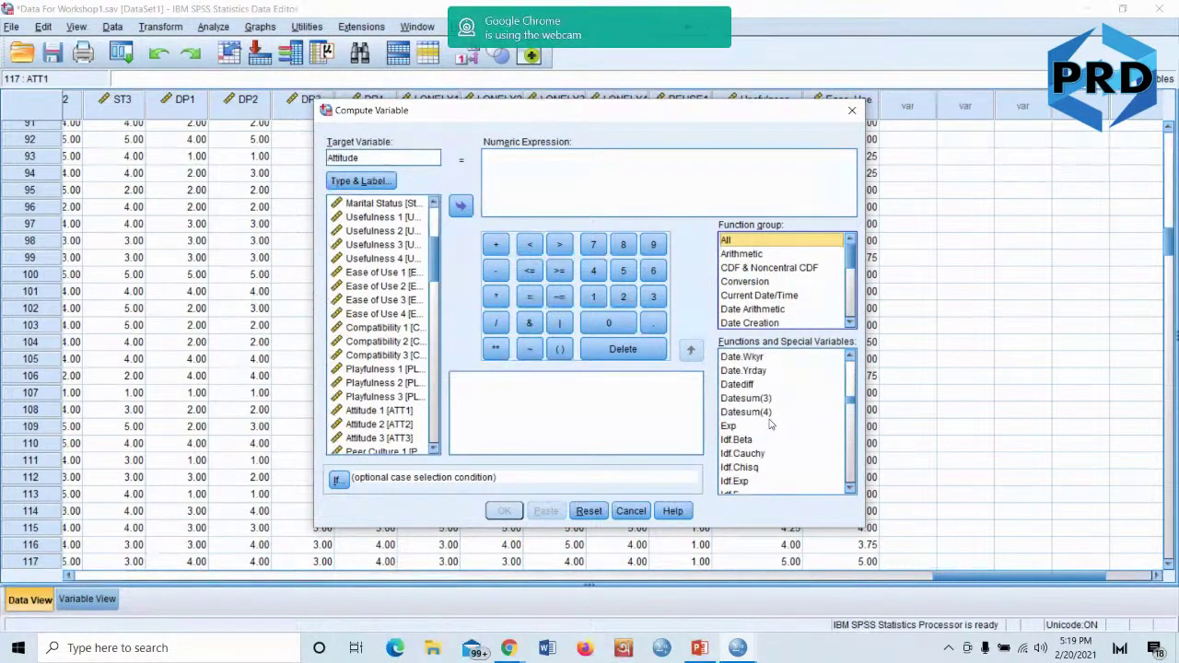
{"action": "scroll", "coordinate": [770, 424], "scroll_direction": "down", "scroll_amount": 5}
{"action": "scroll", "coordinate": [770, 424], "scroll_direction": "down", "scroll_amount": 2}
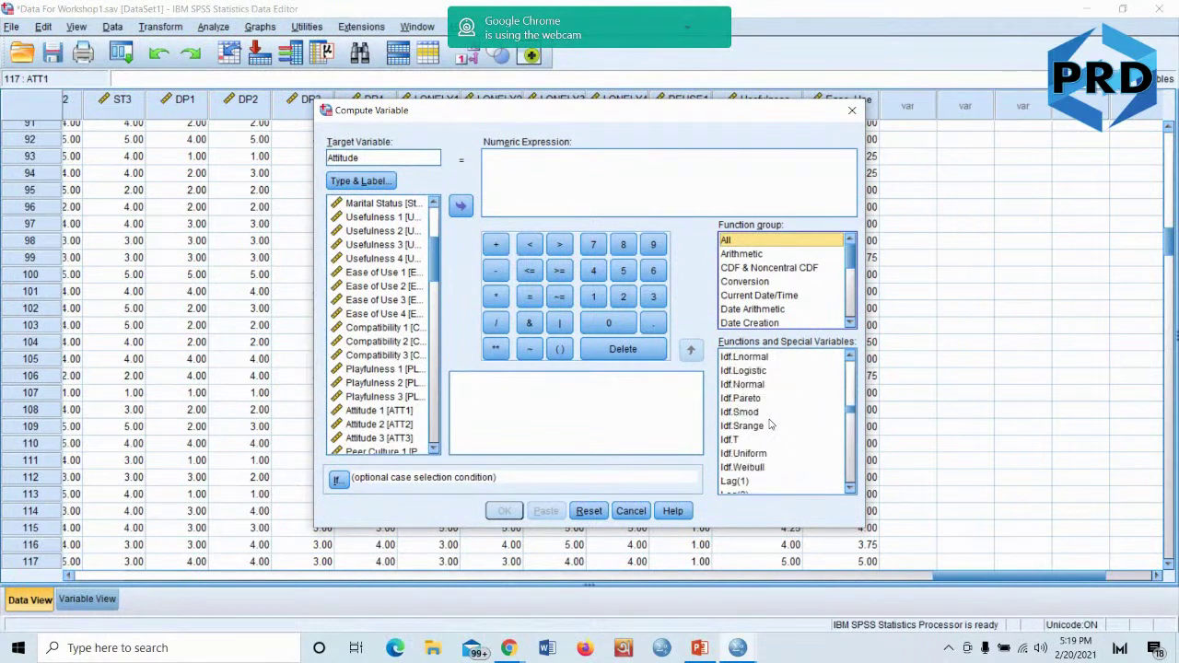
{"action": "scroll", "coordinate": [770, 424], "scroll_direction": "down", "scroll_amount": 5}
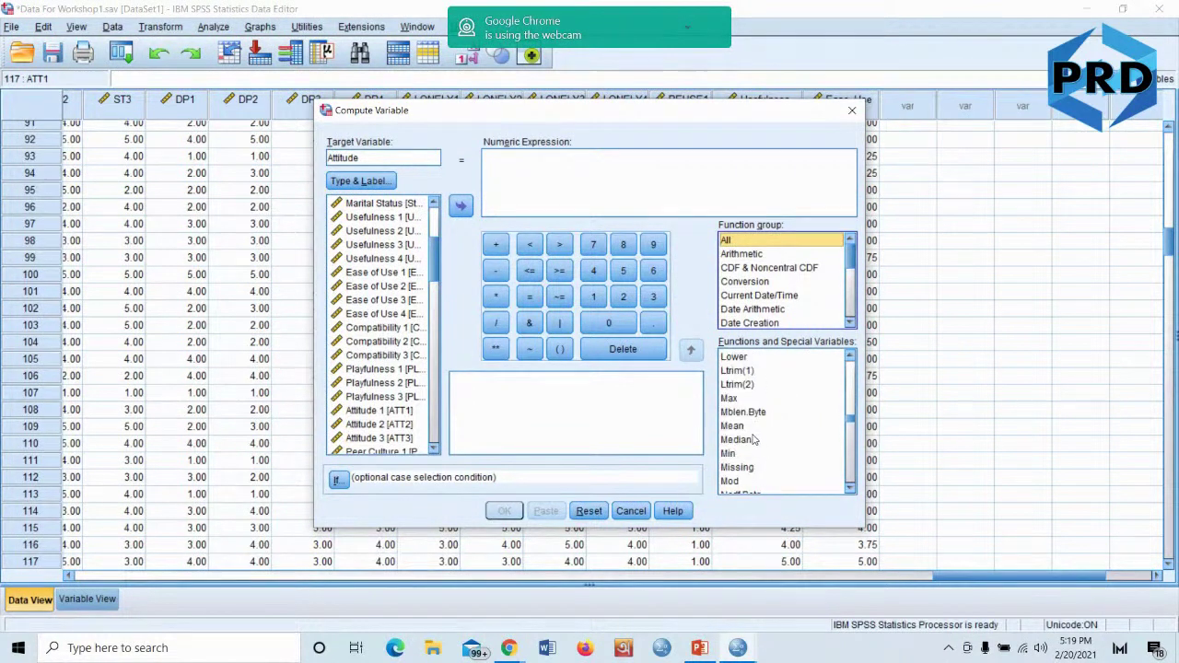
{"action": "double_click", "coordinate": [733, 426]}
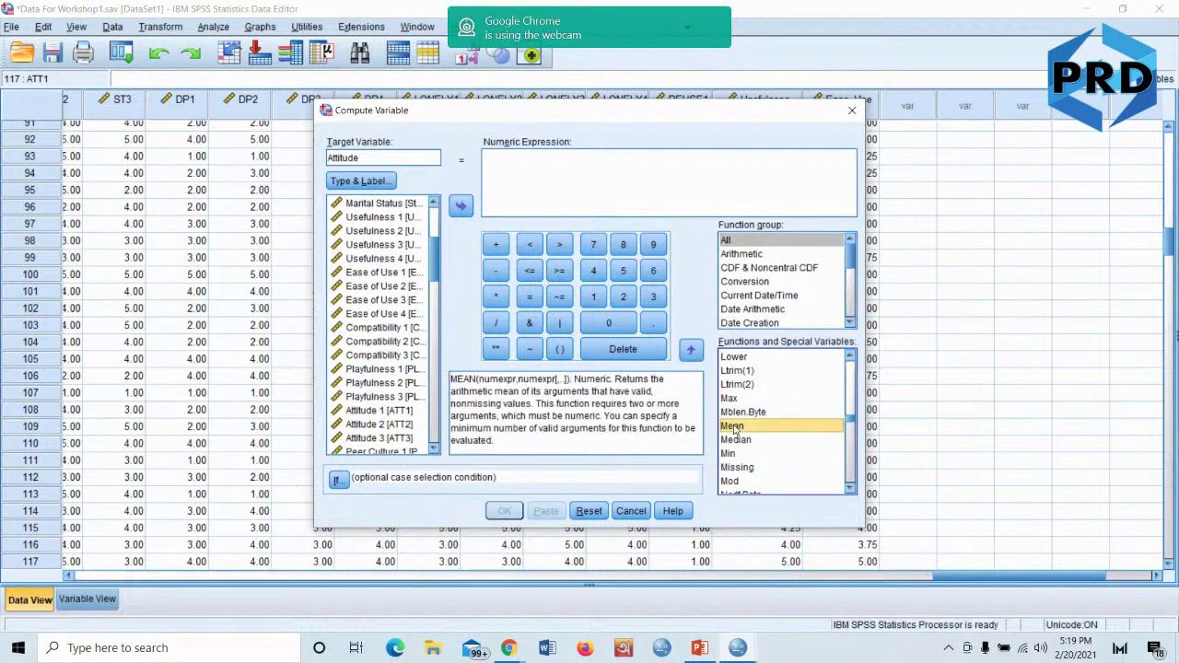
{"action": "left_click", "coordinate": [524, 157]}
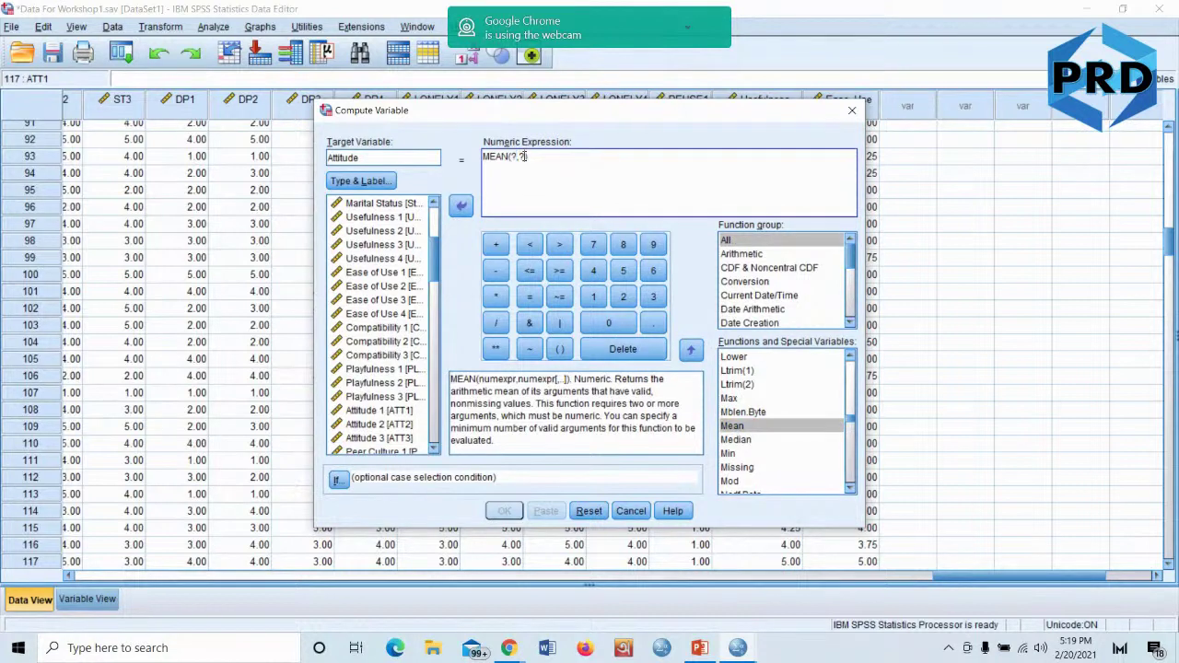
{"action": "key", "text": "BackSpace"}
{"action": "key", "text": "BackSpace"}
{"action": "key", "text": "BackSpace"}
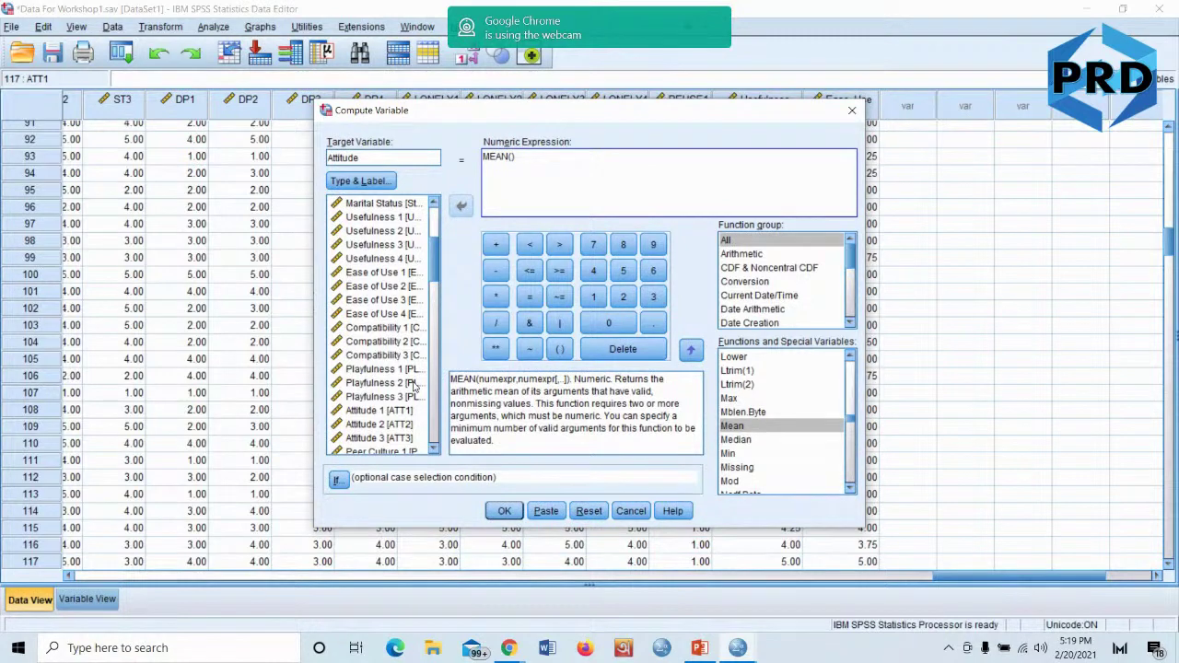
Complete the expression as MEAN(ATT2,ATT3), run the computation and minimize the output window
{"action": "scroll", "coordinate": [368, 424], "scroll_direction": "down", "scroll_amount": 1}
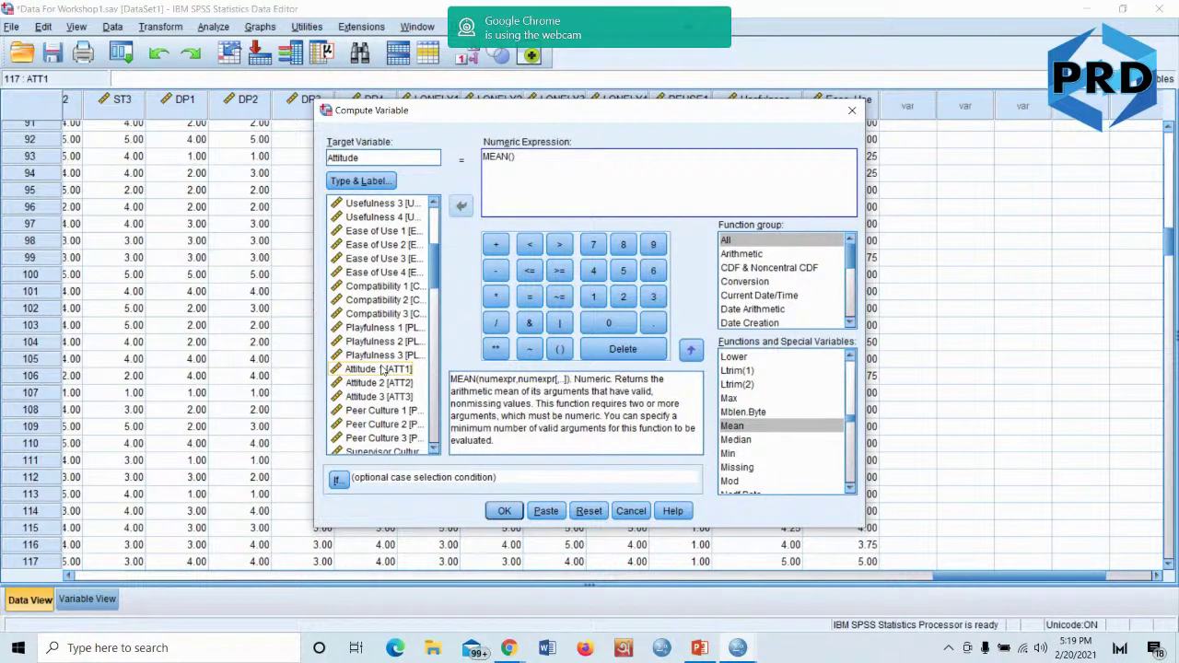
{"action": "left_click", "coordinate": [371, 383]}
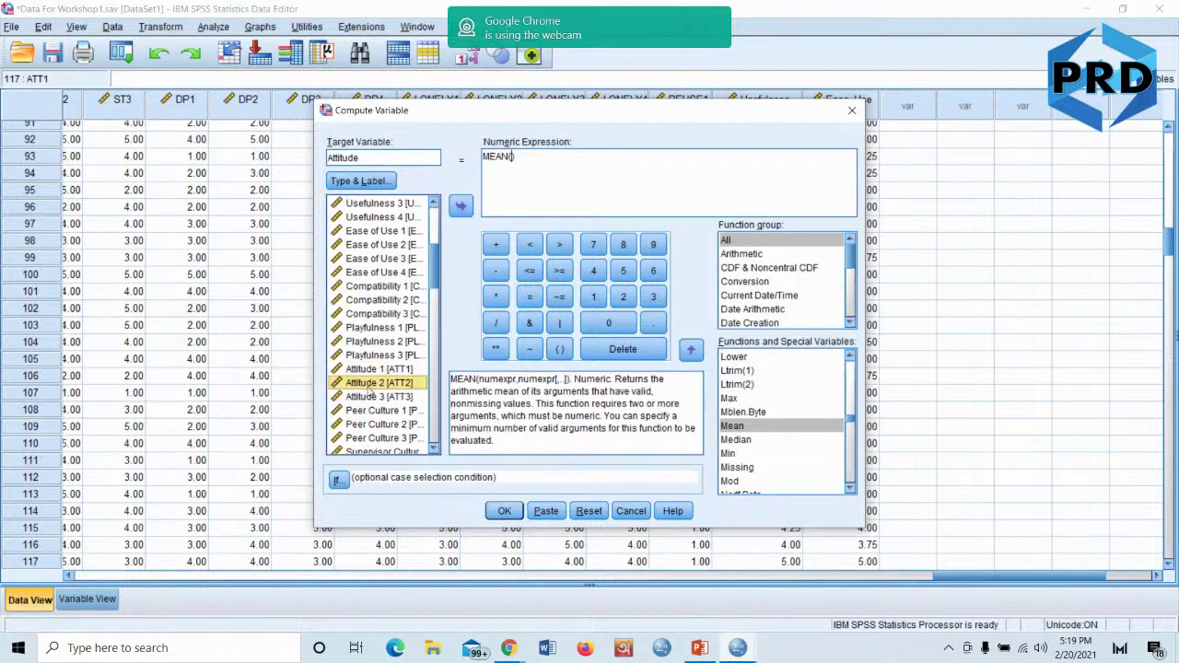
{"action": "left_click", "coordinate": [460, 206]}
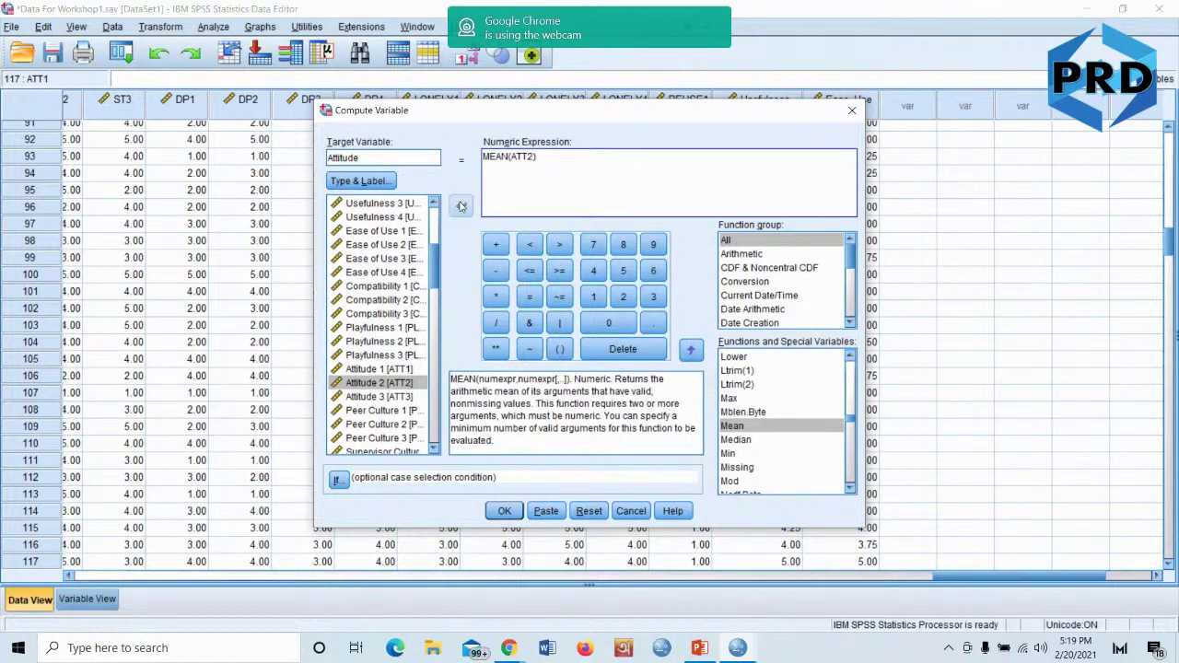
{"action": "type", "text": ","}
{"action": "left_click", "coordinate": [380, 397]}
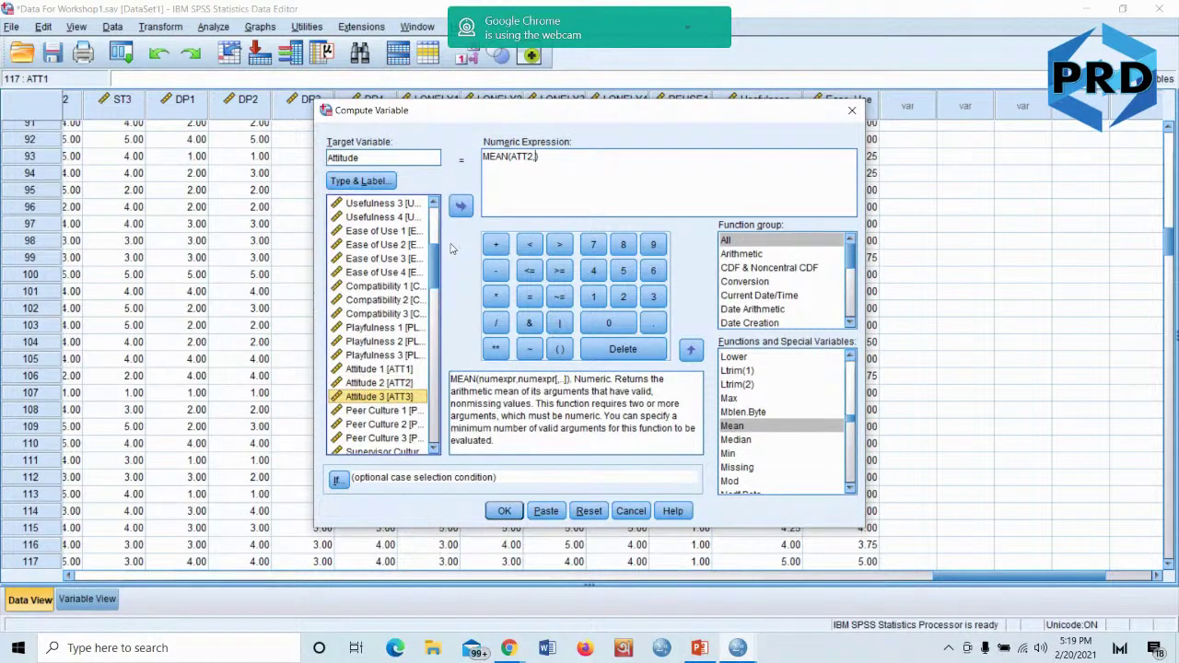
{"action": "left_click", "coordinate": [464, 207]}
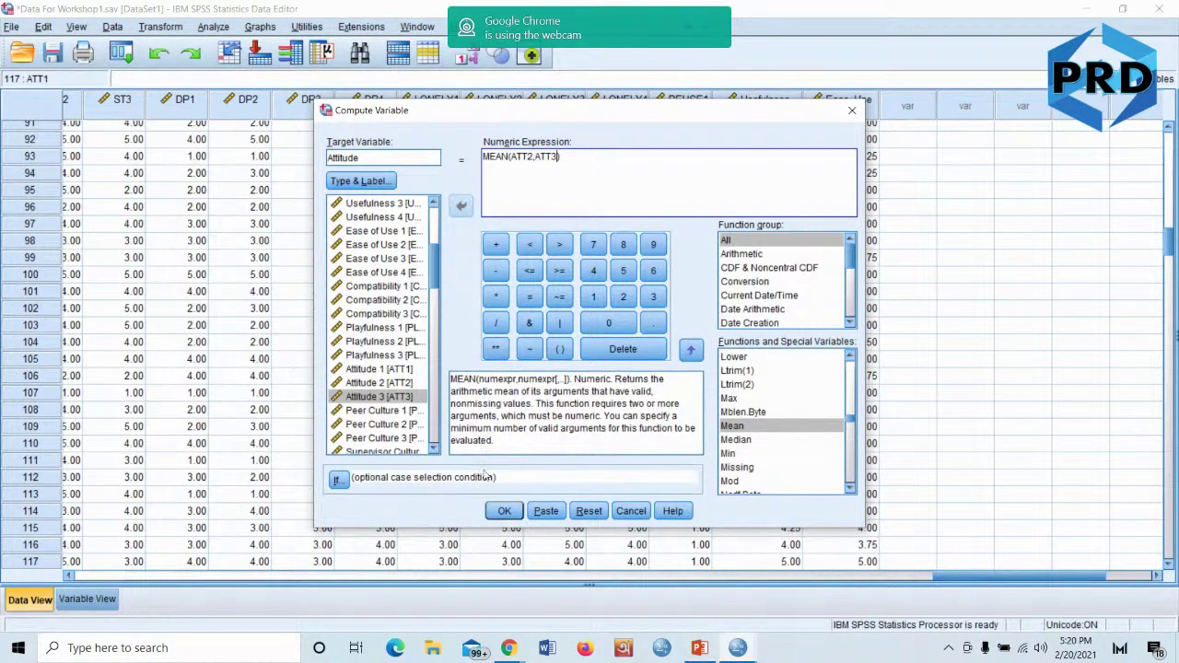
{"action": "left_click", "coordinate": [503, 510]}
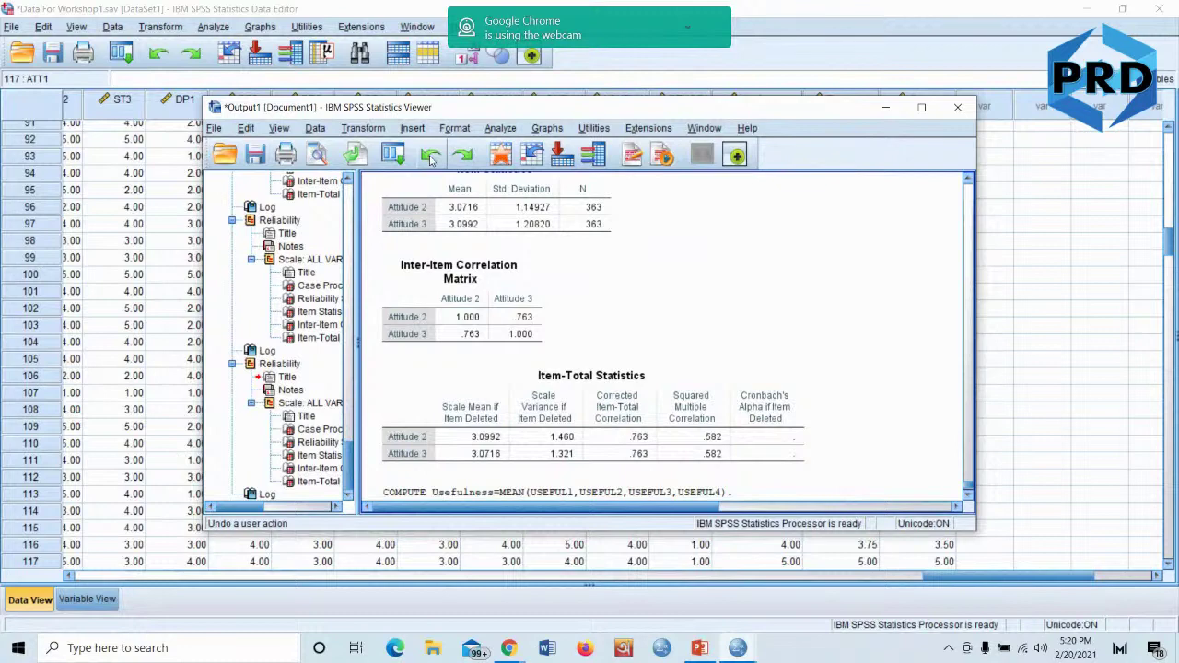
{"action": "left_click", "coordinate": [889, 110]}
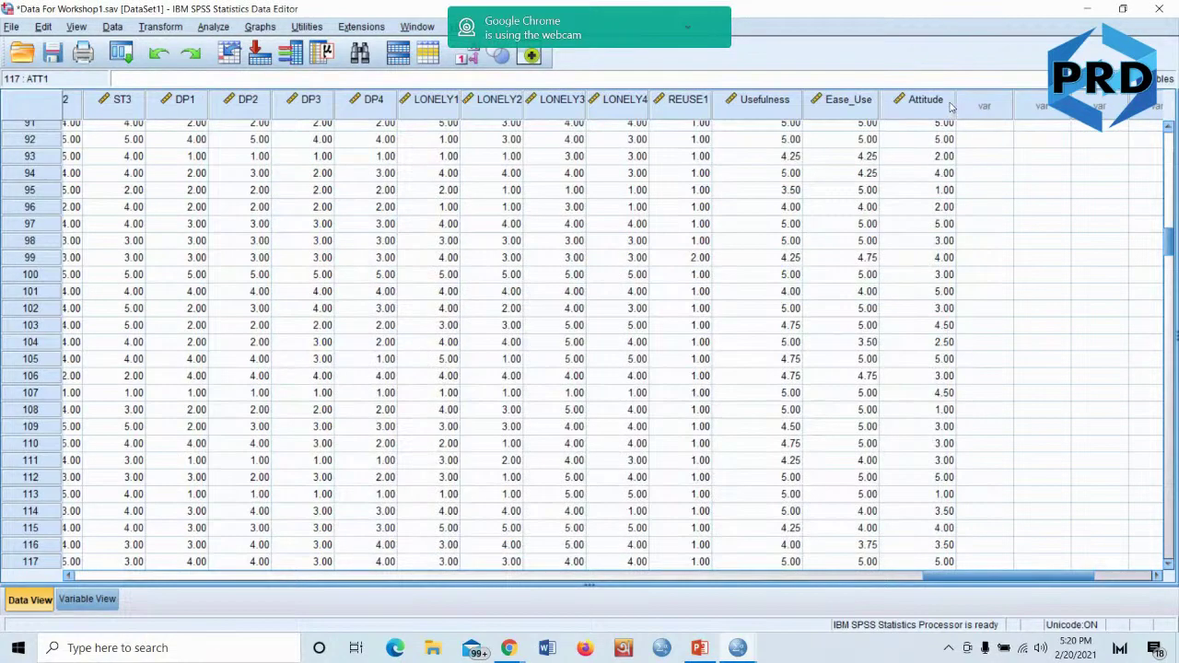
{"action": "scroll", "coordinate": [912, 269], "scroll_direction": "up", "scroll_amount": 4}
{"action": "scroll", "coordinate": [912, 269], "scroll_direction": "up", "scroll_amount": 3}
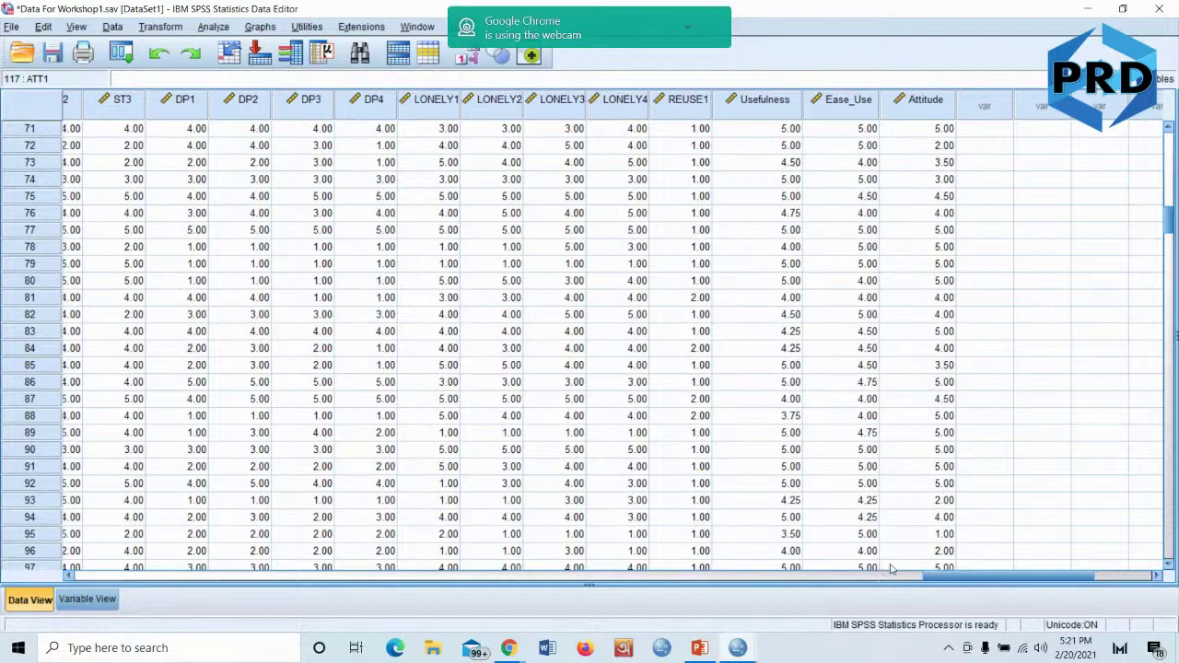
{"action": "left_click_drag", "start_coordinate": [946, 577], "coordinate": [992, 500]}
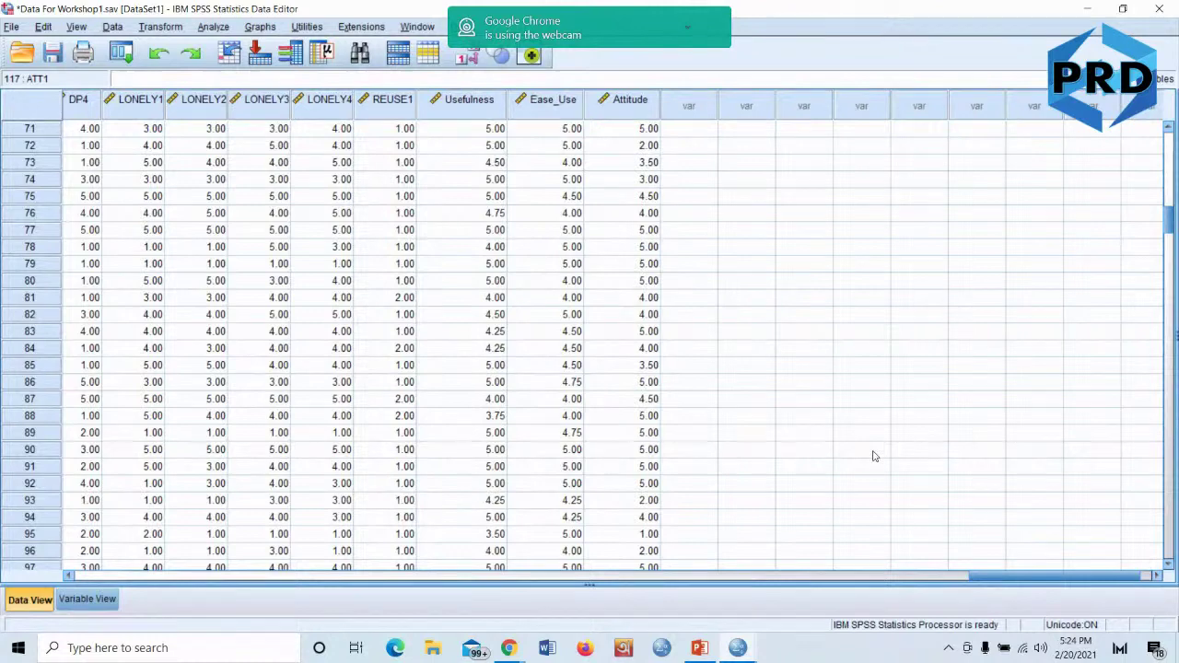
Minimize the Data Editor and stop the screen sharing in StreamYard
{"action": "left_click", "coordinate": [1087, 13]}
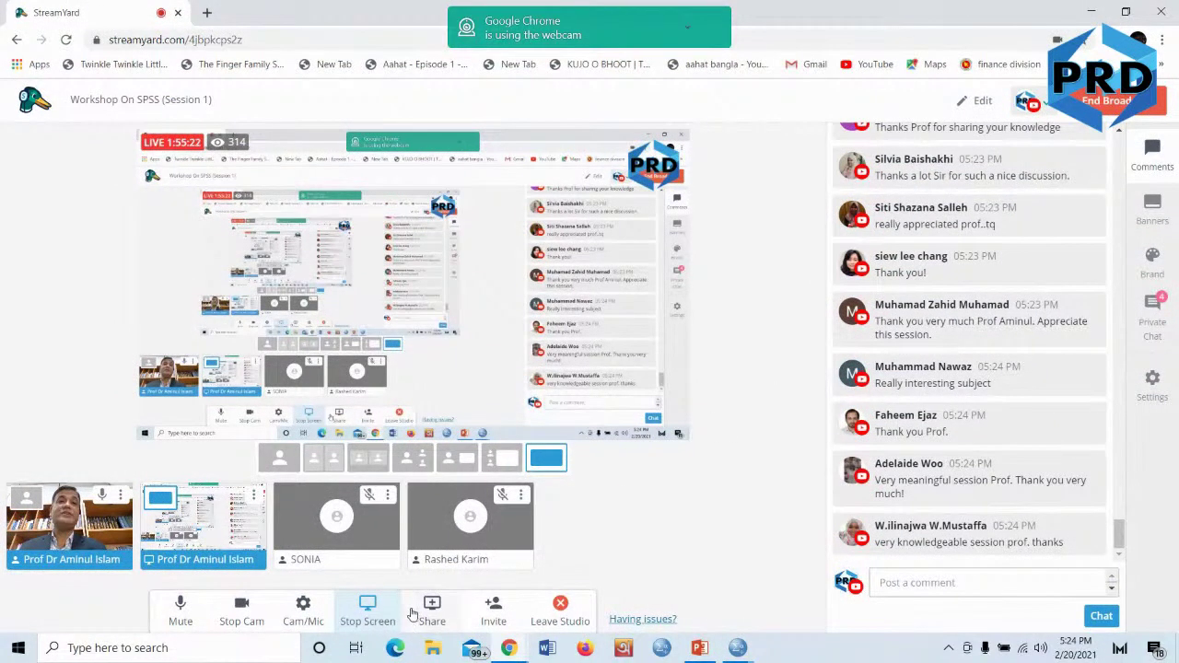
{"action": "left_click", "coordinate": [373, 615]}
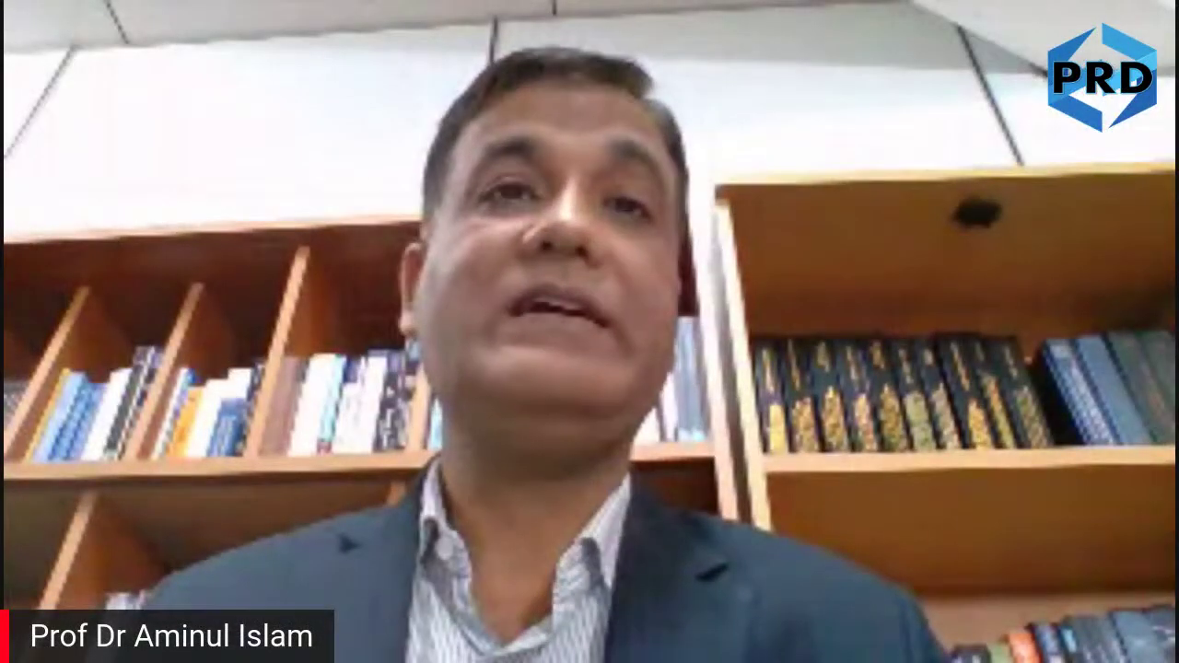